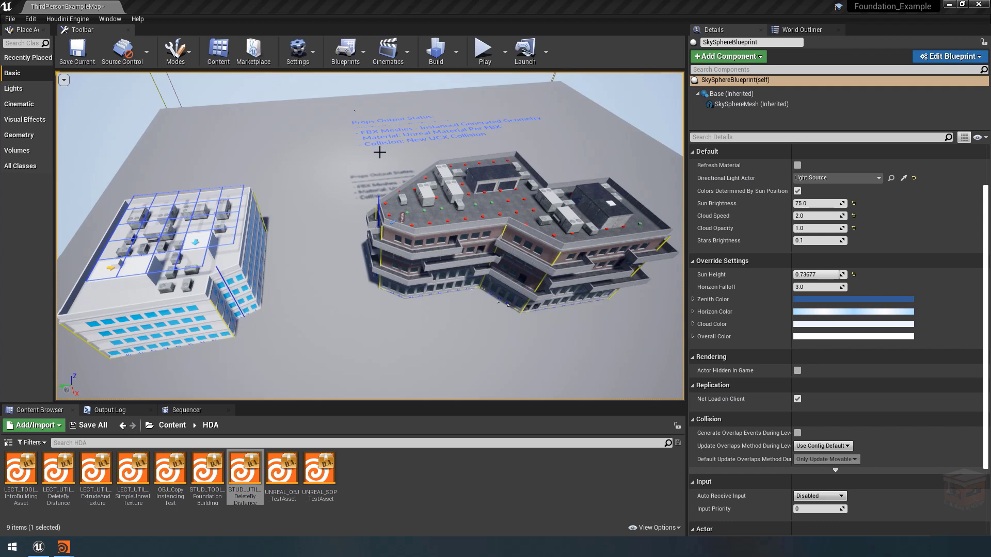
- Select the brick building with the rooftop vents and set its Vent Count to 5
{"action": "right_click_drag", "start_coordinate": [424, 235], "coordinate": [465, 237]}
{"action": "right_click_drag", "start_coordinate": [373, 173], "coordinate": [279, 172]}
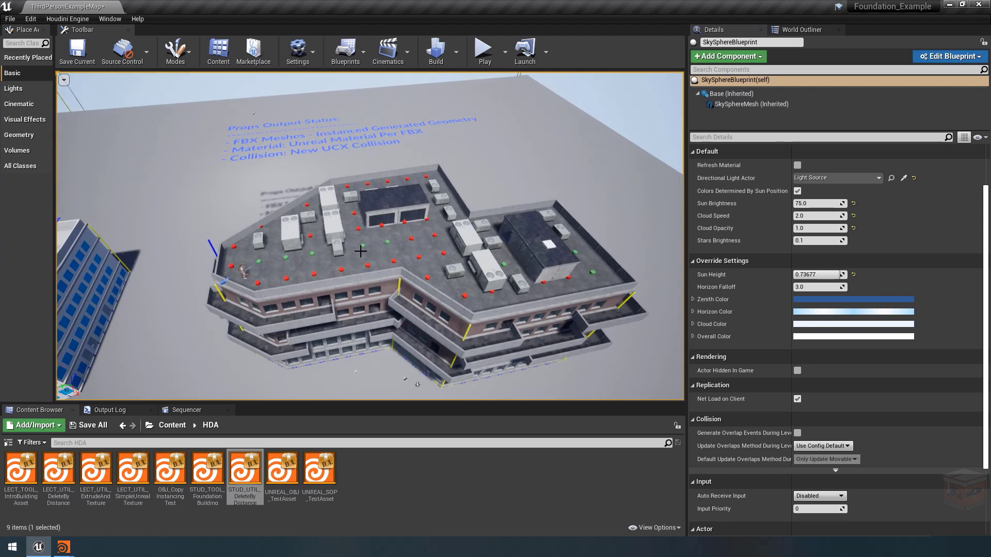
{"action": "left_click", "coordinate": [338, 256]}
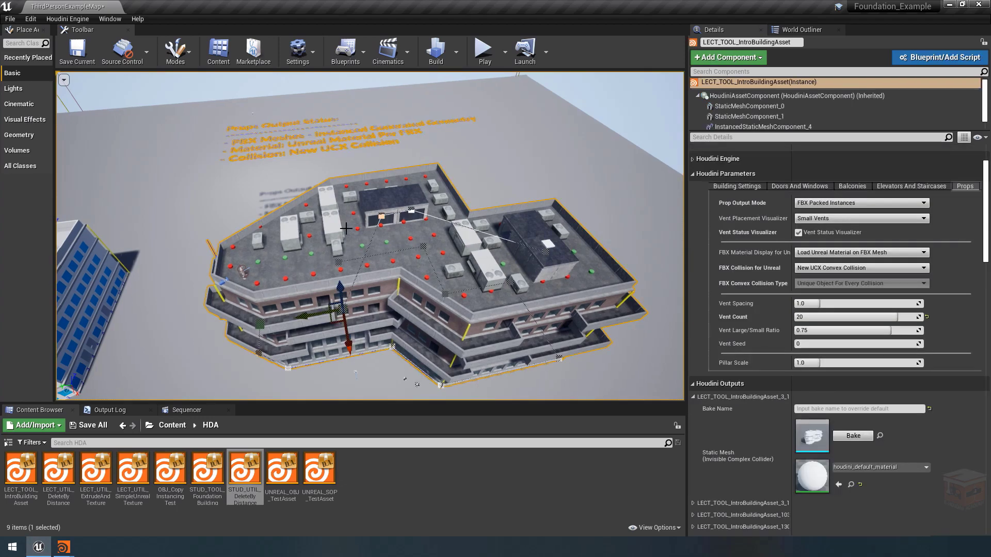
{"action": "left_click", "coordinate": [826, 317]}
{"action": "type", "text": "5"}
{"action": "key", "text": "Return"}
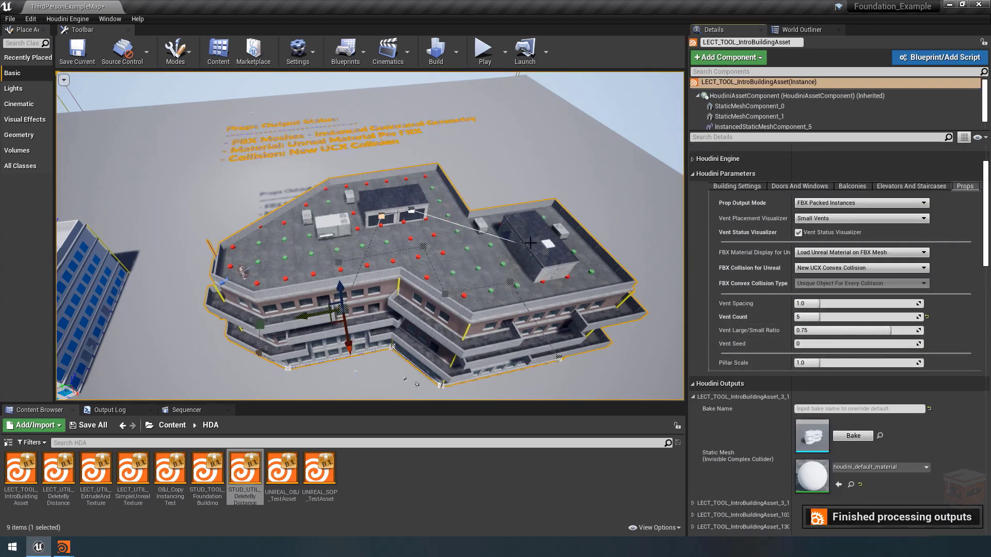
- Set the building's Vent Spacing to 0.5
{"action": "scroll", "coordinate": [558, 236], "scroll_direction": "up", "scroll_amount": 2}
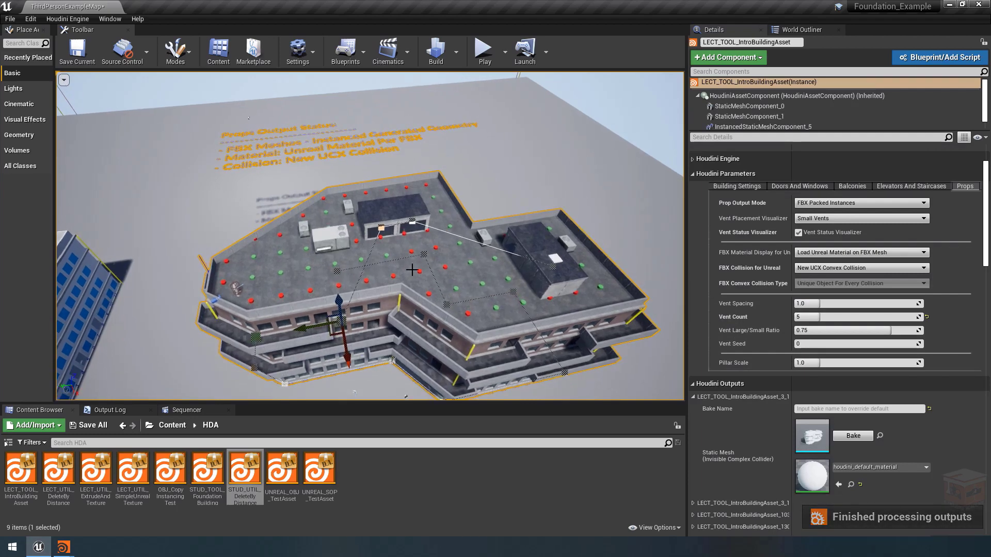
{"action": "left_click", "coordinate": [822, 303]}
{"action": "type", "text": "0.5"}
{"action": "key", "text": "Return"}
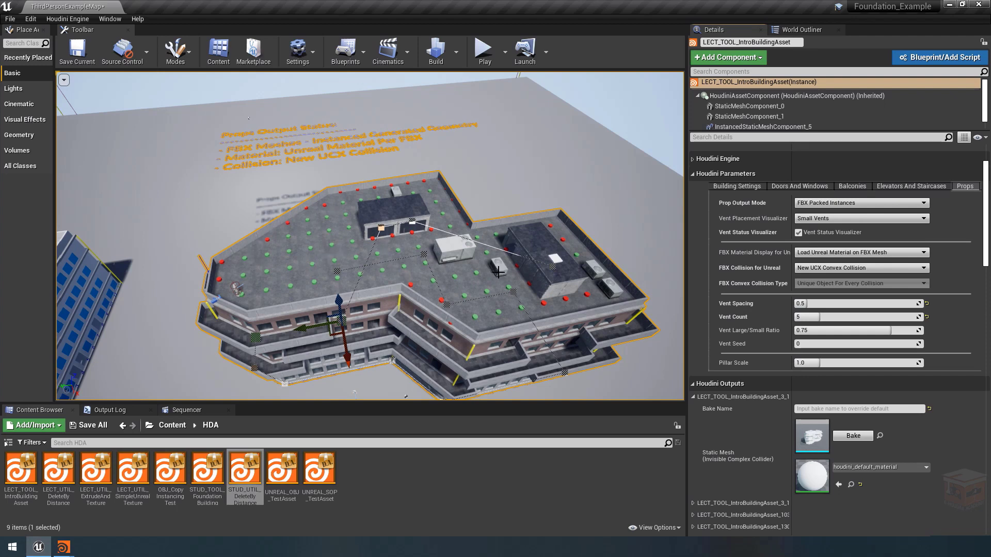
- Cycle the building's Vent Placement Visualizer through Large Vents and Disabled, ending on Small Vents
{"action": "left_click", "coordinate": [834, 219]}
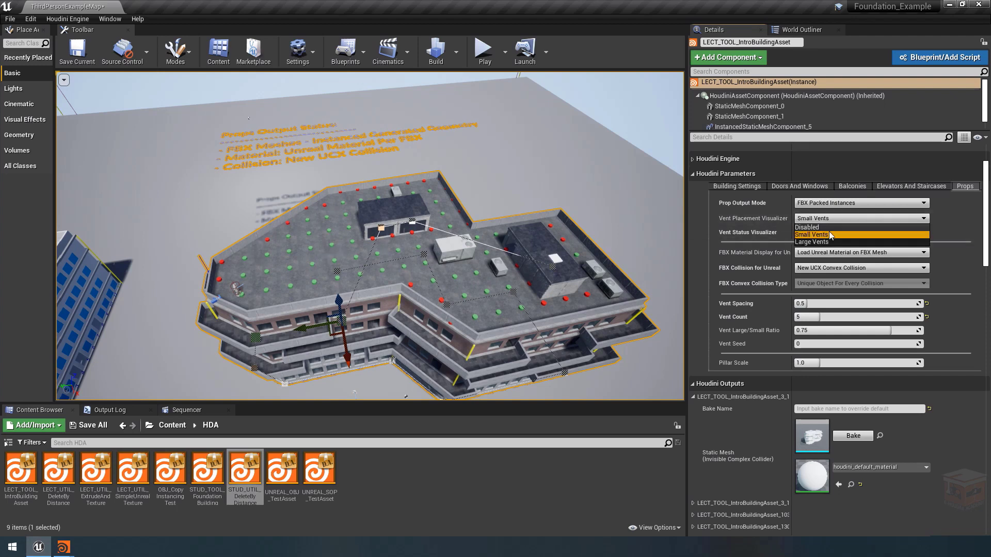
{"action": "left_click", "coordinate": [821, 242]}
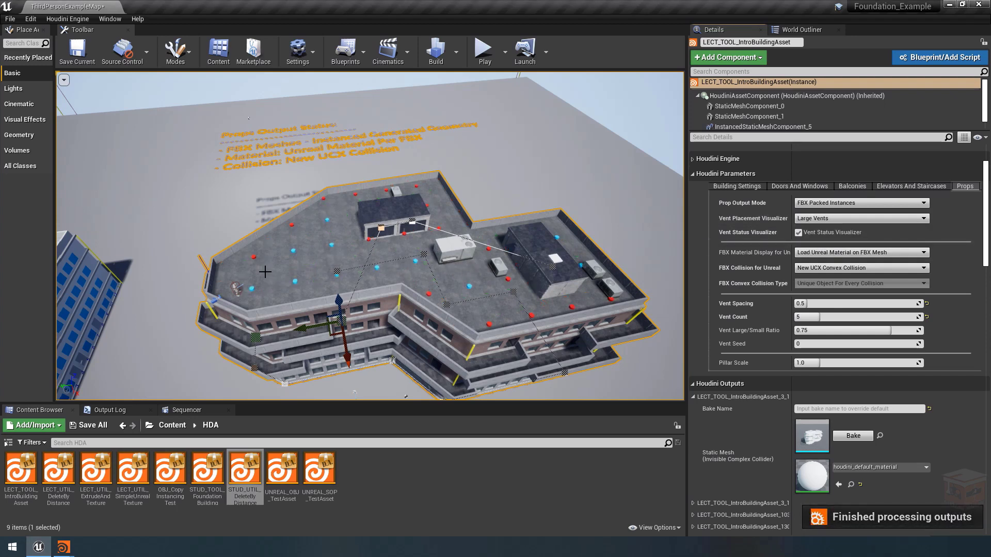
{"action": "left_click", "coordinate": [828, 219]}
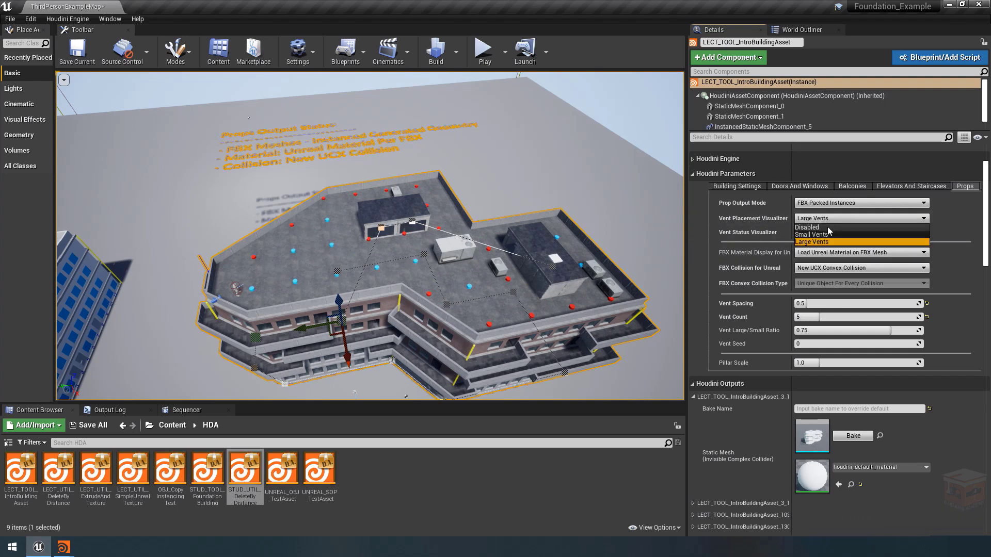
{"action": "left_click", "coordinate": [828, 227]}
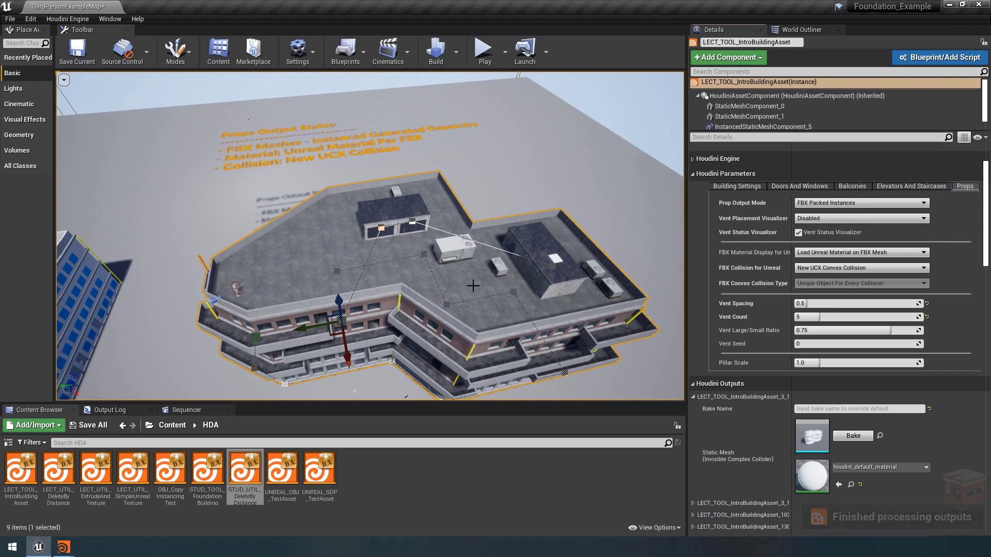
{"action": "left_click", "coordinate": [836, 220]}
{"action": "left_click", "coordinate": [833, 239]}
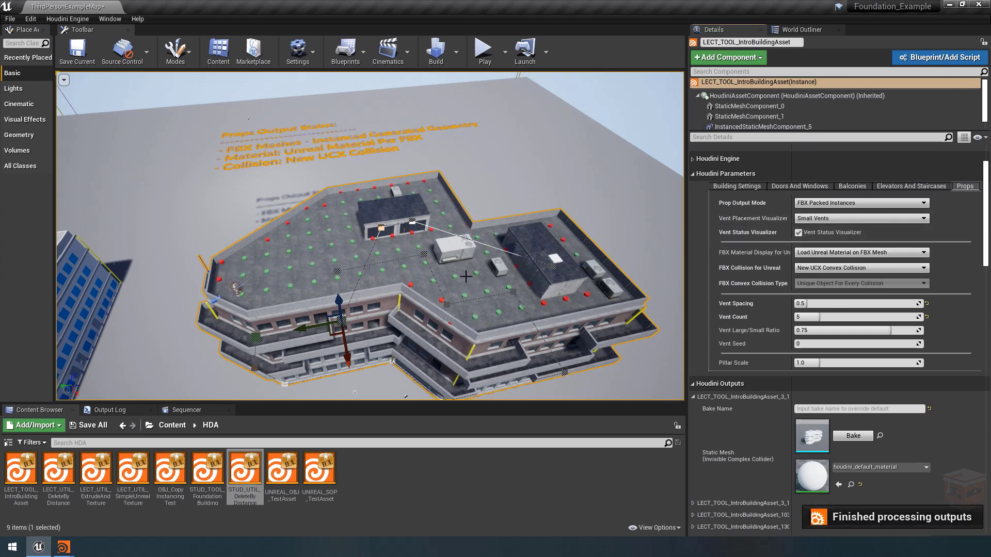
{"action": "right_click_drag", "start_coordinate": [517, 266], "coordinate": [376, 221]}
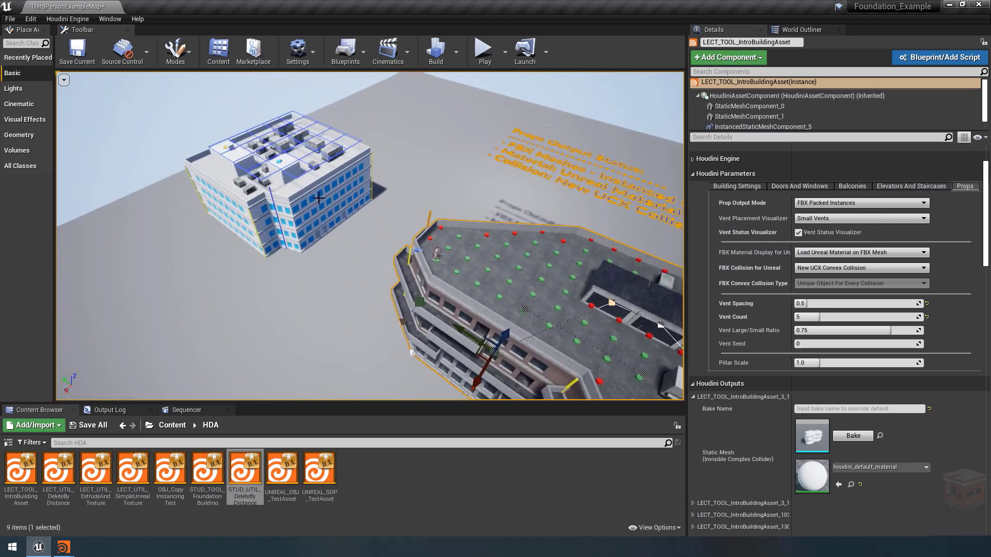
{"action": "key", "text": "f"}
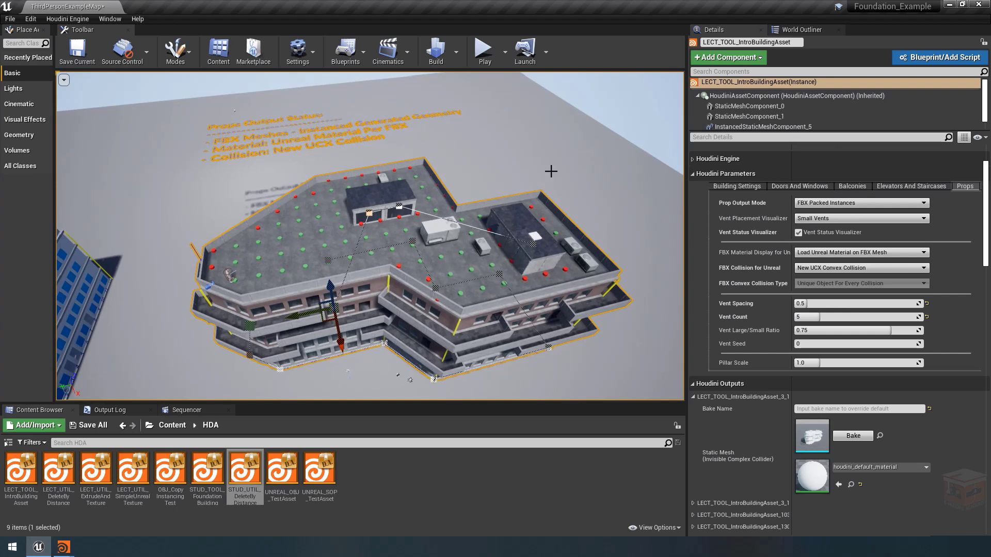
{"action": "left_click", "coordinate": [624, 112]}
{"action": "left_click_drag", "start_coordinate": [216, 216], "coordinate": [204, 165]}
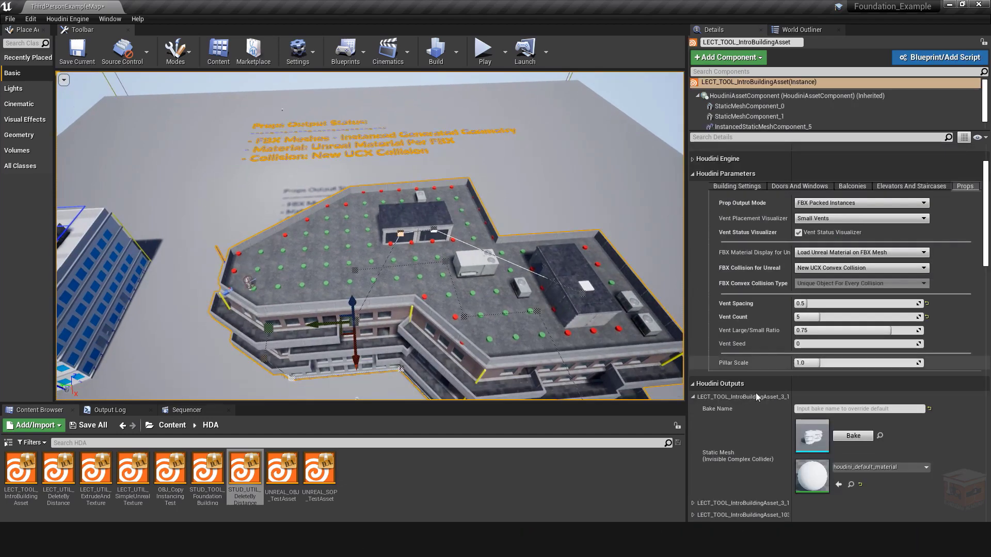
- Set the building's Vent Count to 20
{"action": "left_click", "coordinate": [831, 317]}
{"action": "type", "text": "20"}
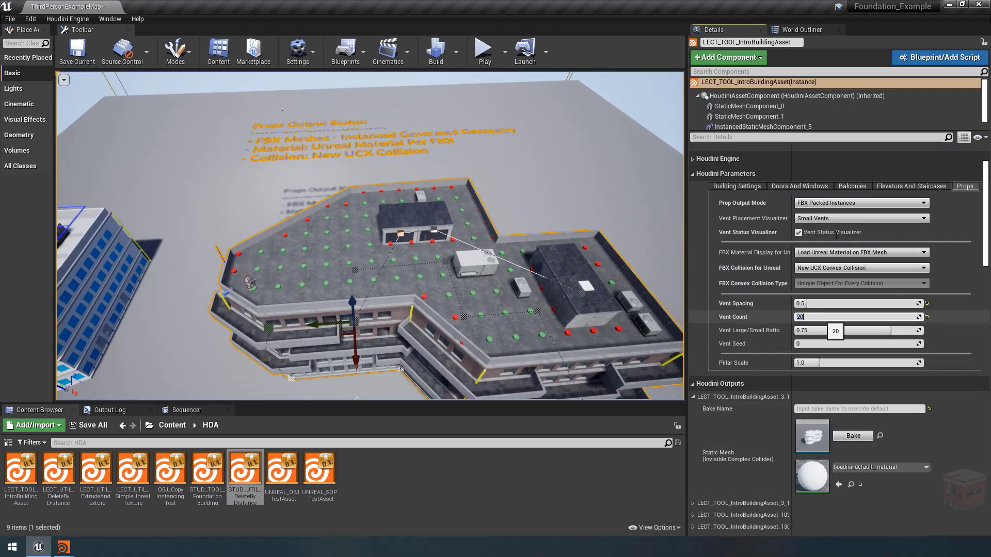
{"action": "key", "text": "Return"}
- Set the Prop Output Mode to FBX Copied Geometry and deselect the building to read the props output status text
{"action": "left_click", "coordinate": [827, 203]}
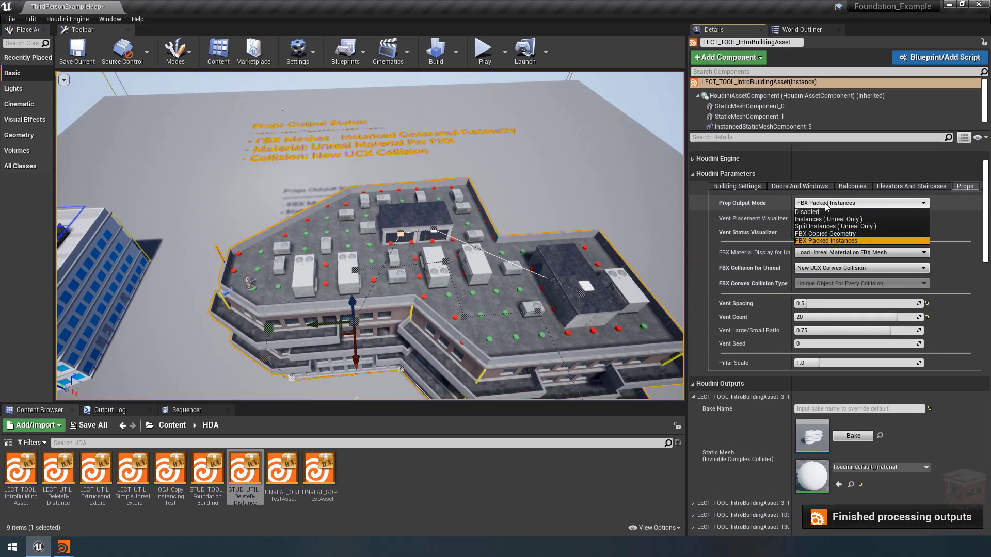
{"action": "left_click", "coordinate": [831, 234]}
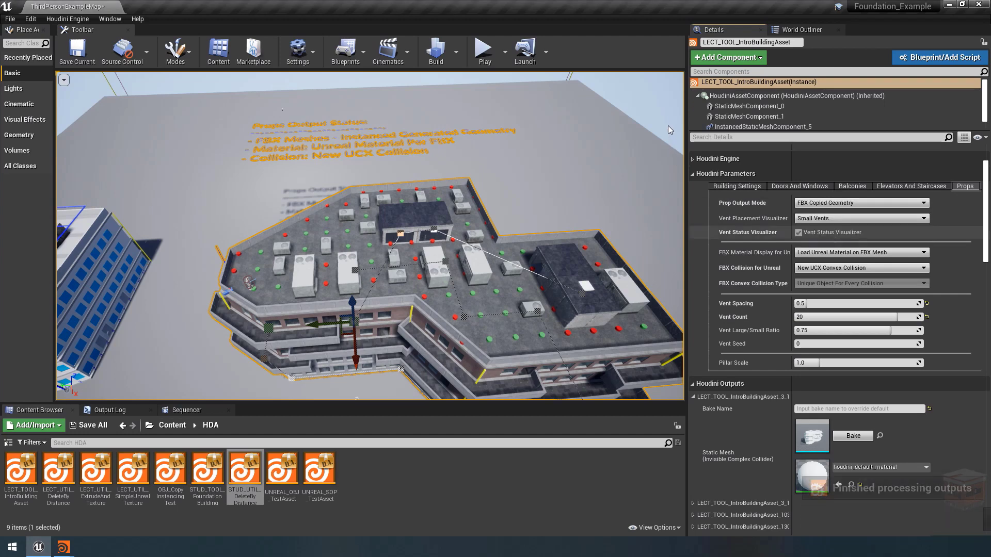
{"action": "left_click", "coordinate": [659, 107]}
{"action": "left_click_drag", "start_coordinate": [458, 226], "coordinate": [464, 196]}
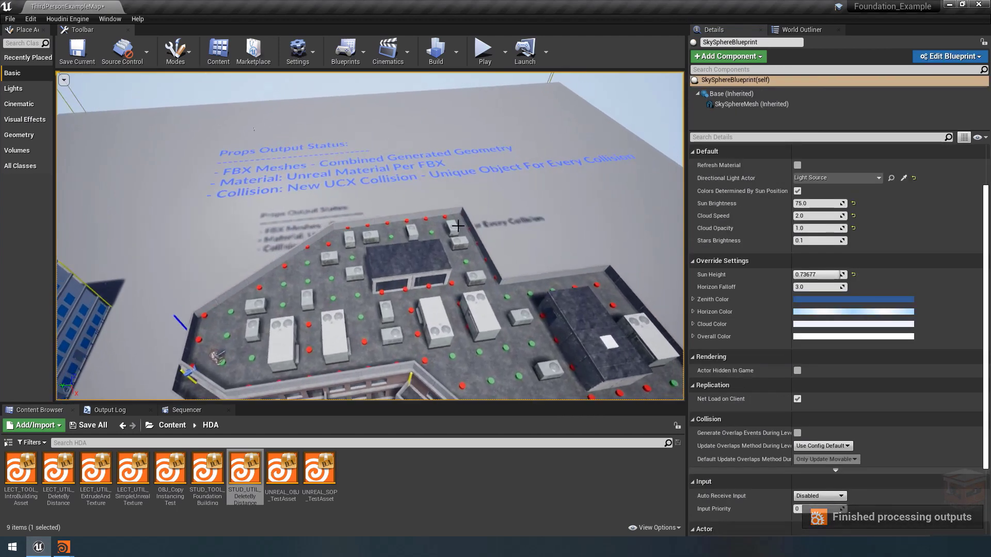
{"action": "left_click_drag", "start_coordinate": [308, 200], "coordinate": [302, 193]}
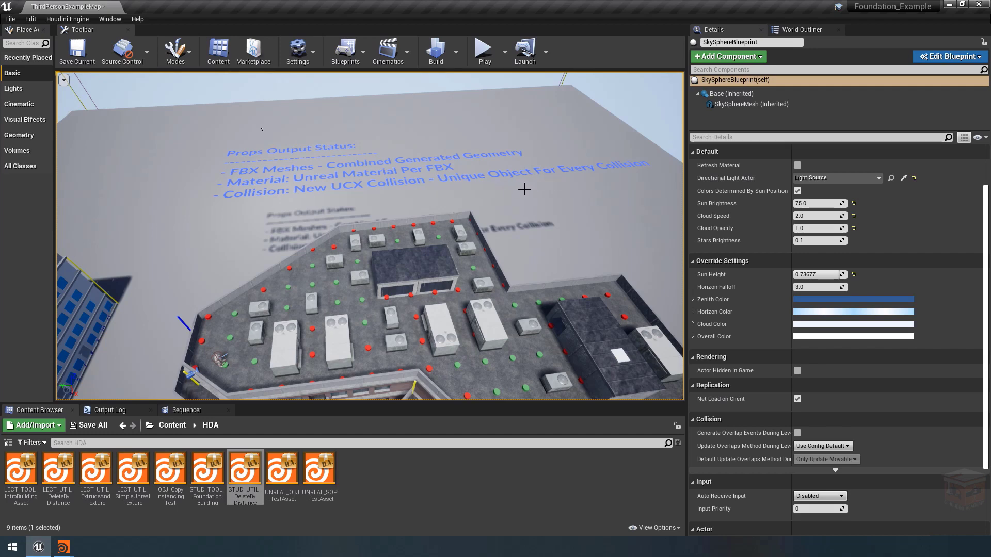
- Set the building's FBX Convex Collision Type to Multiple Collisions Per Object and clear the selection
{"action": "left_click", "coordinate": [457, 226]}
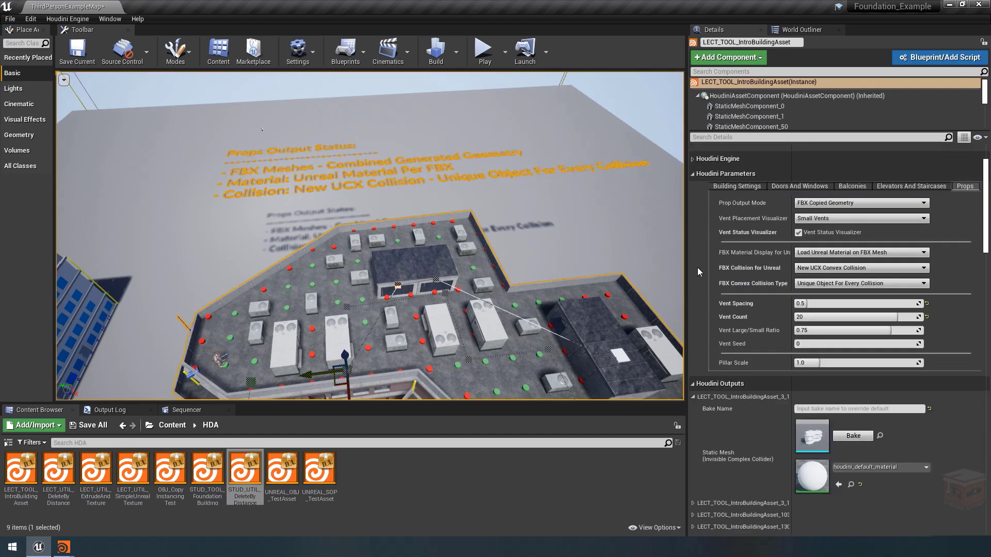
{"action": "left_click", "coordinate": [860, 283]}
{"action": "left_click", "coordinate": [834, 301]}
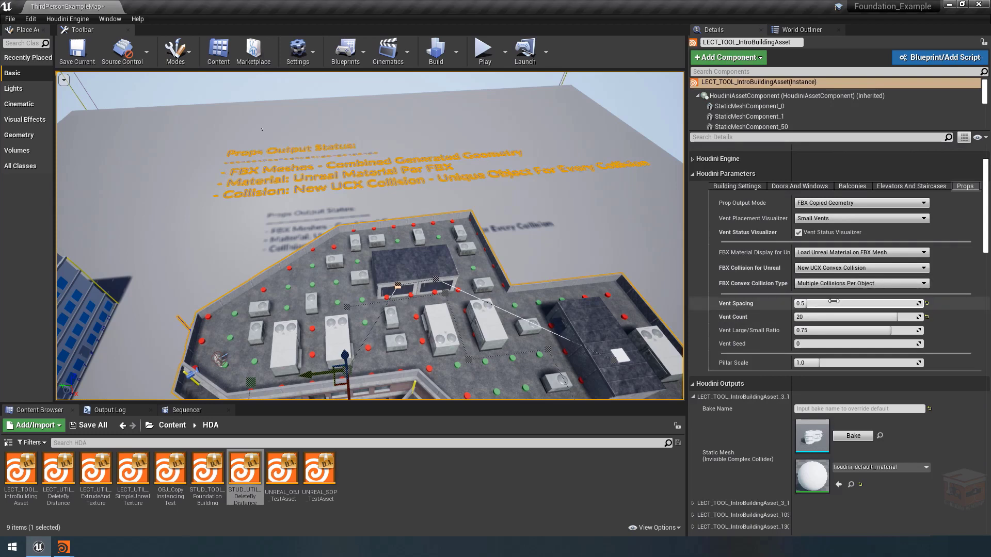
{"action": "left_click", "coordinate": [651, 108]}
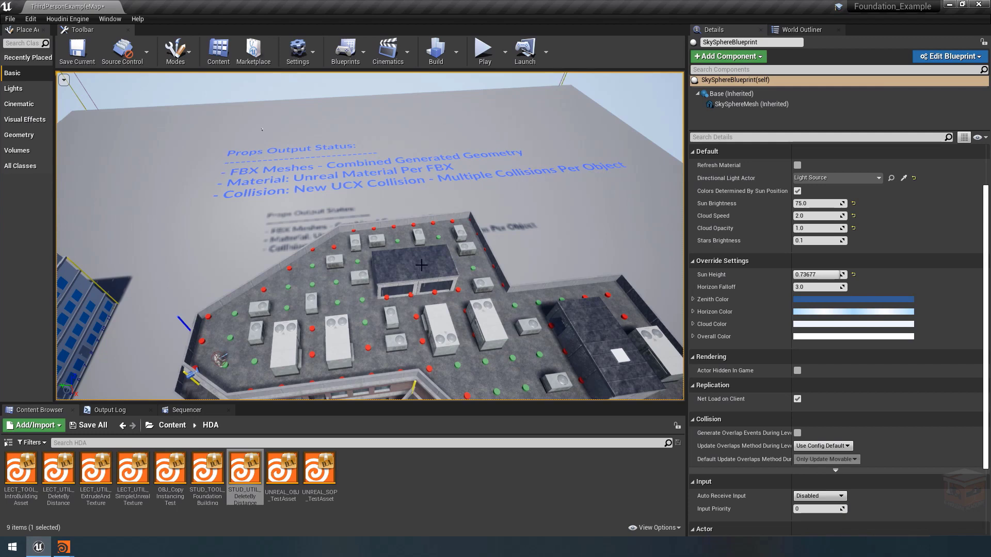
{"action": "scroll", "coordinate": [506, 223], "scroll_direction": "down", "scroll_amount": 5}
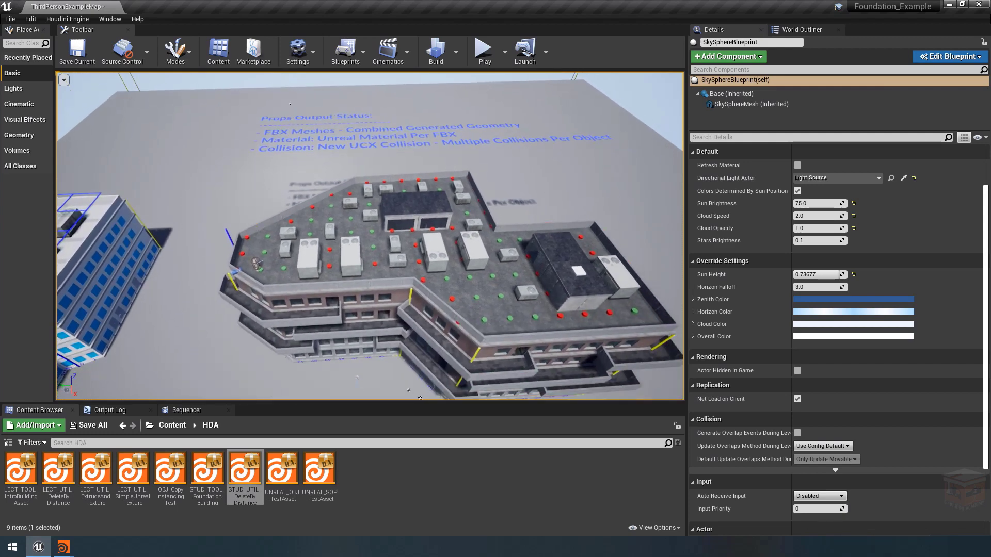
- Toggle the building's Vent Status Visualizer off and back on, and clear the selection
{"action": "left_click", "coordinate": [494, 227]}
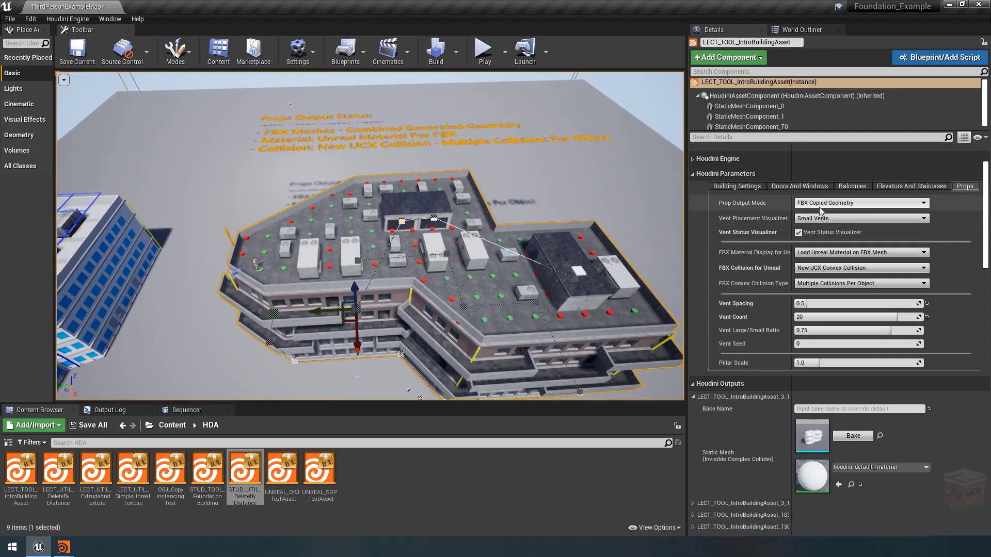
{"action": "left_click", "coordinate": [798, 233]}
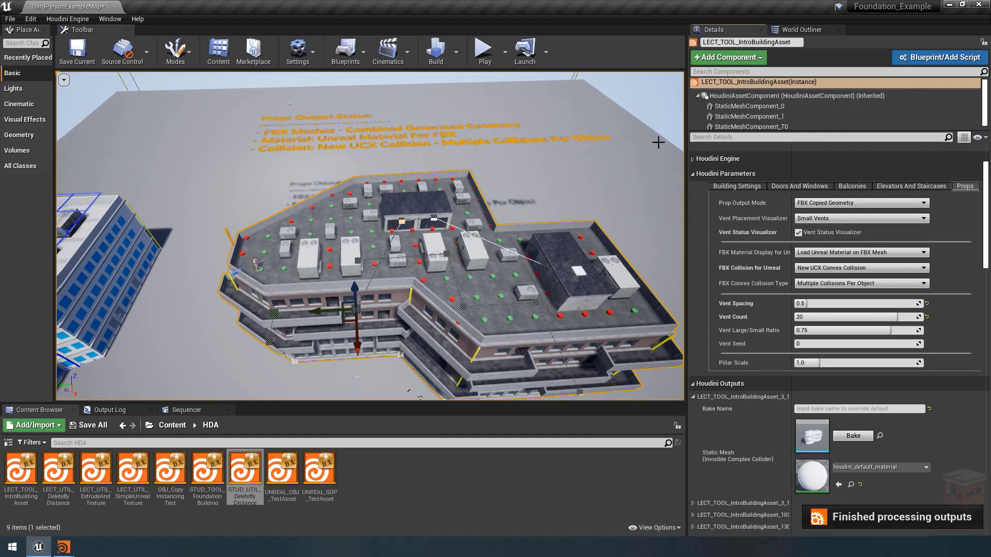
{"action": "left_click", "coordinate": [540, 209]}
{"action": "right_click_drag", "start_coordinate": [511, 224], "coordinate": [515, 238]}
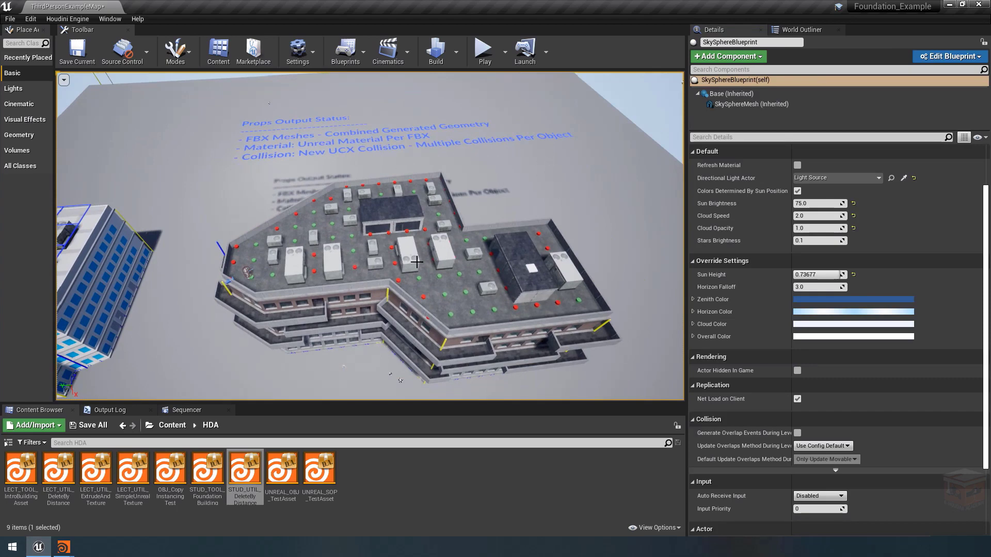
{"action": "left_click", "coordinate": [449, 283]}
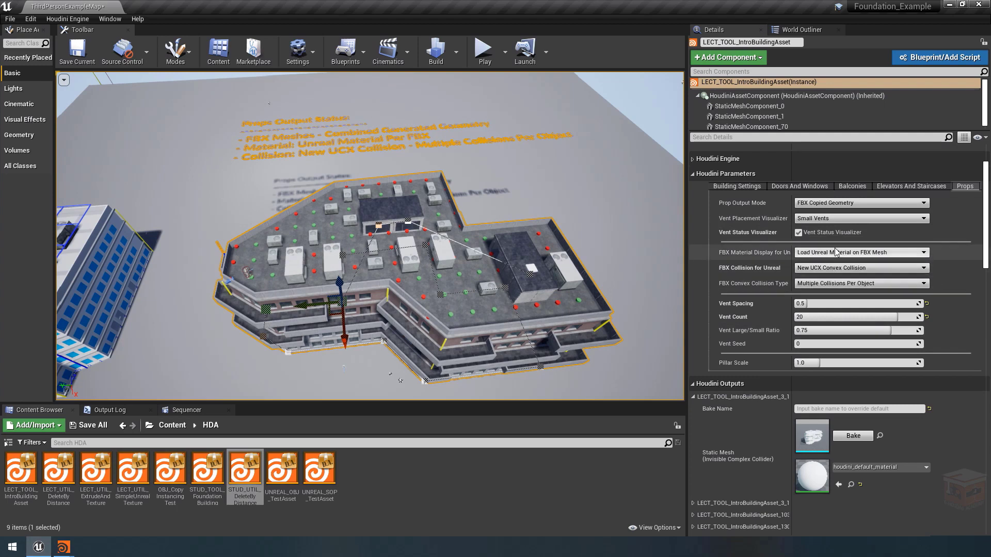
{"action": "left_click", "coordinate": [644, 101]}
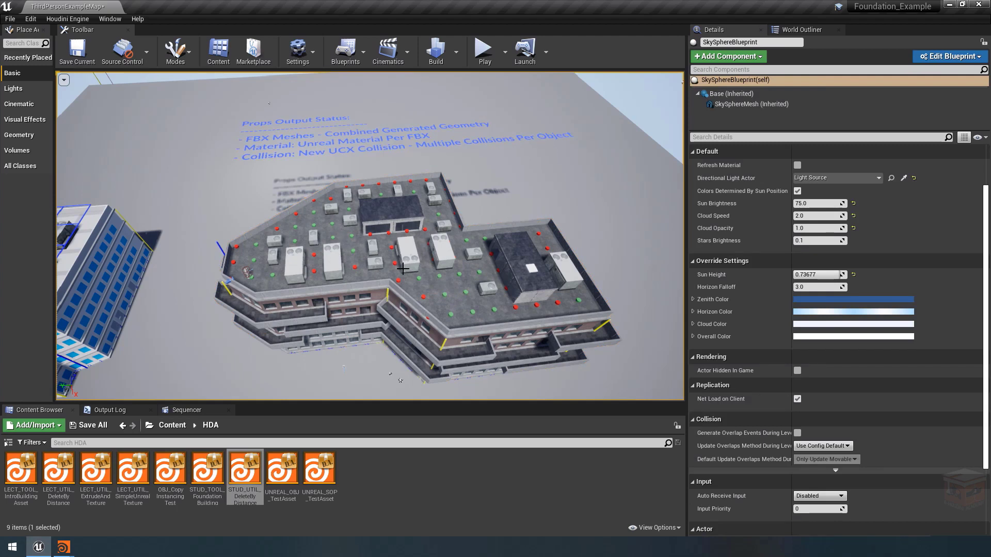
- Switch to Houdini and display the output of the STUD_UTIL_DeleteByDistance2 node in the buildingAsset network
{"action": "left_click", "coordinate": [248, 470]}
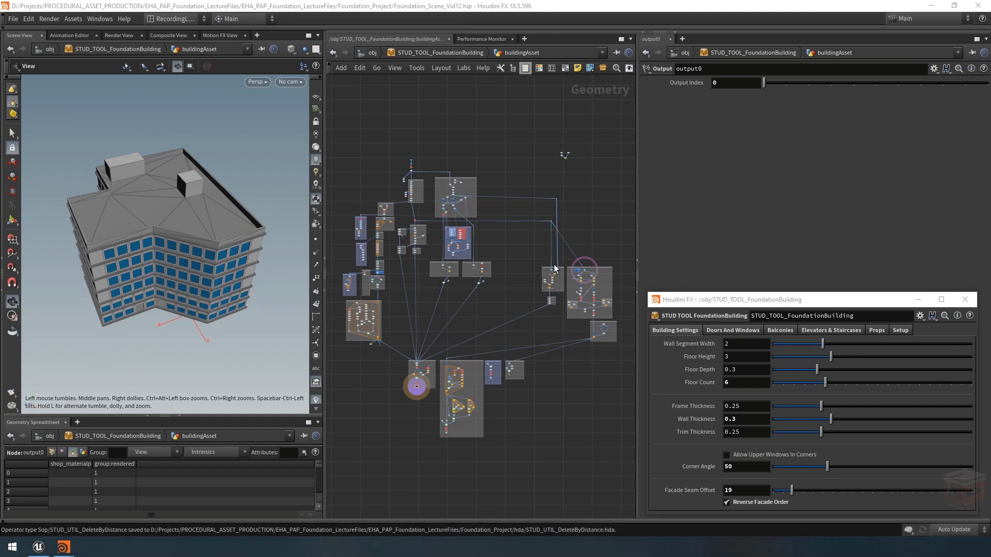
{"action": "scroll", "coordinate": [606, 284], "scroll_direction": "up", "scroll_amount": 10}
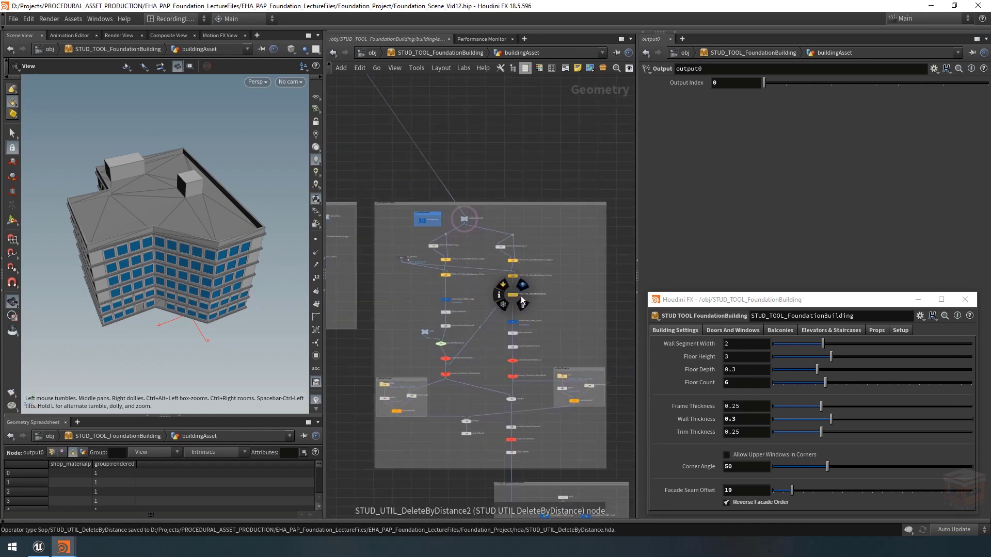
{"action": "scroll", "coordinate": [519, 297], "scroll_direction": "up", "scroll_amount": 5}
{"action": "left_click", "coordinate": [516, 283]}
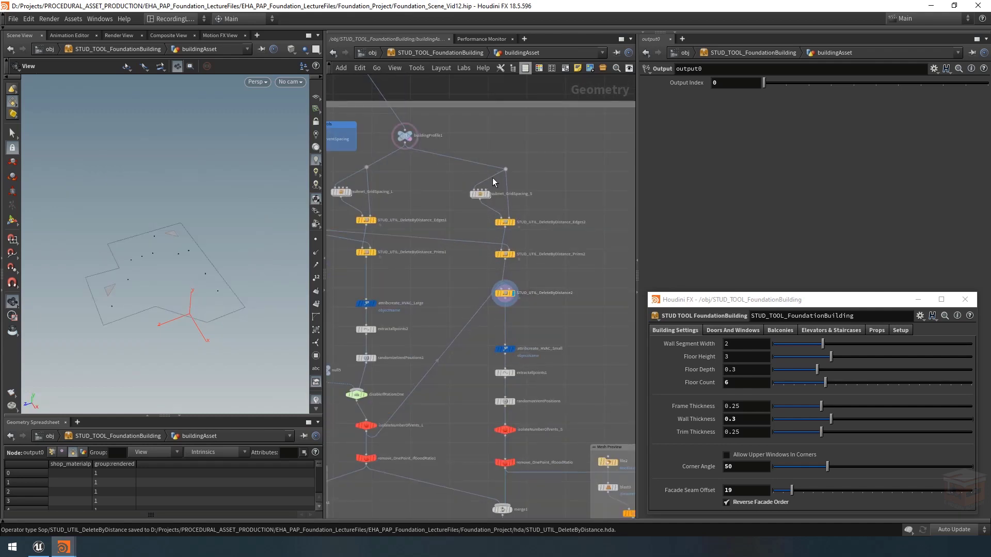
- Display the subnet_GridSpacing_S node's output and turn on point display in the viewport
{"action": "left_click", "coordinate": [488, 193]}
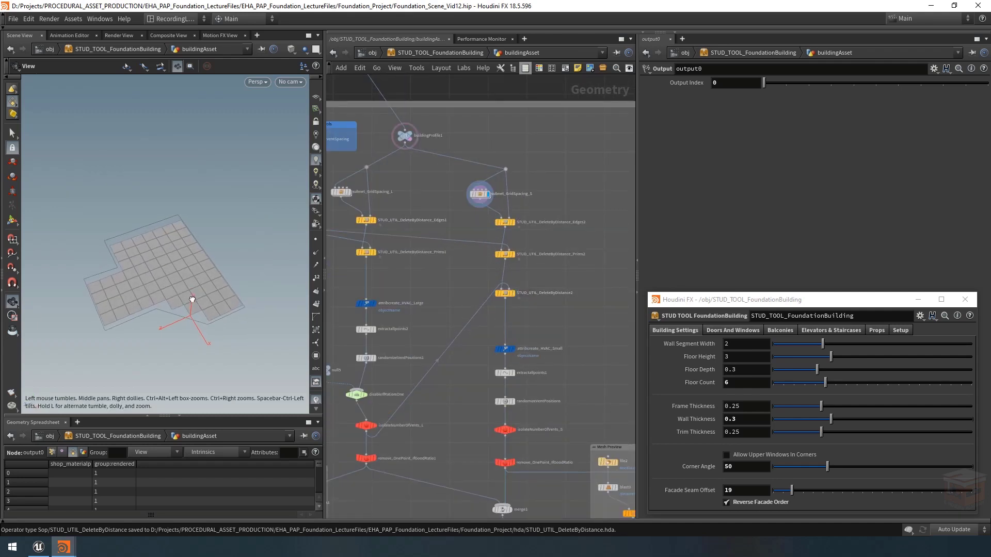
{"action": "scroll", "coordinate": [495, 195], "scroll_direction": "up", "scroll_amount": 3}
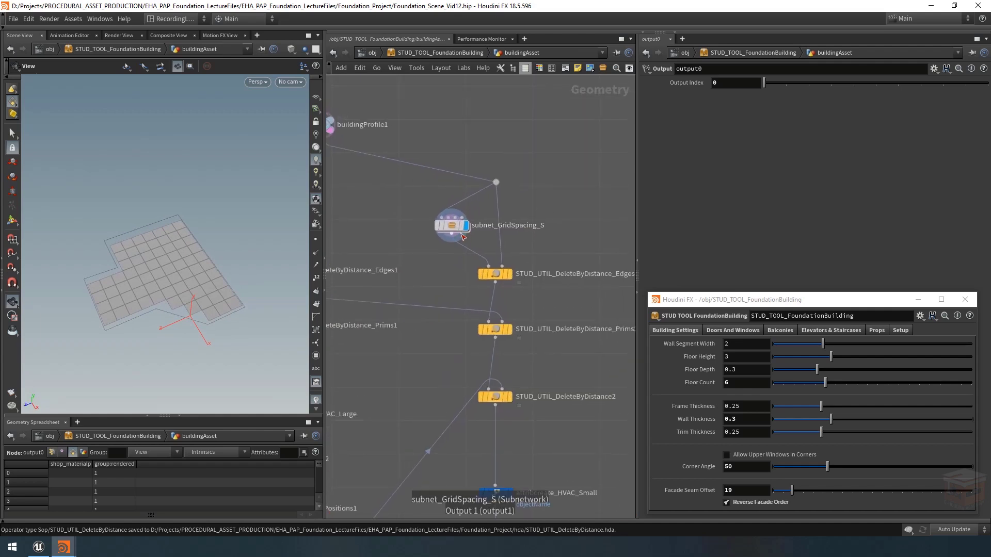
{"action": "mouse_move", "coordinate": [450, 225]}
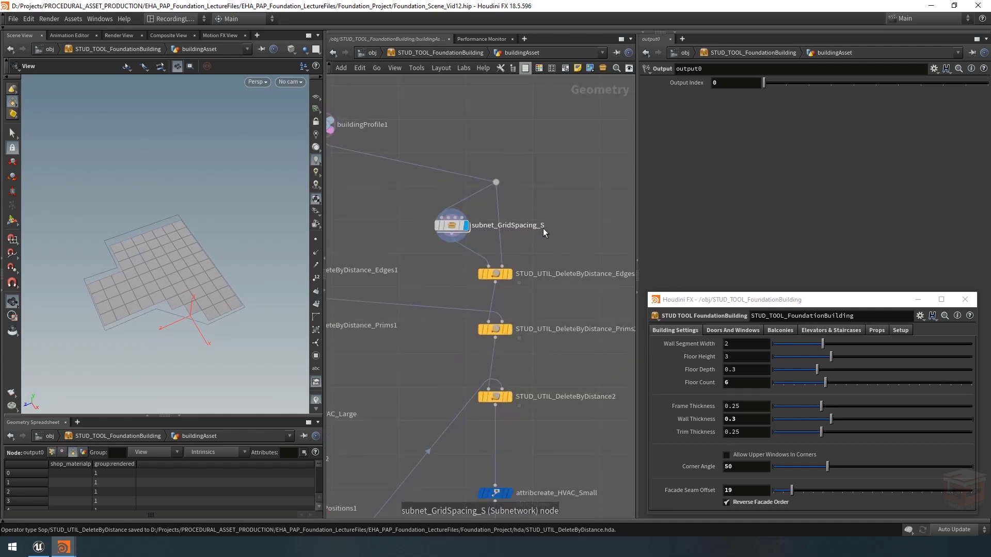
{"action": "left_click", "coordinate": [316, 240]}
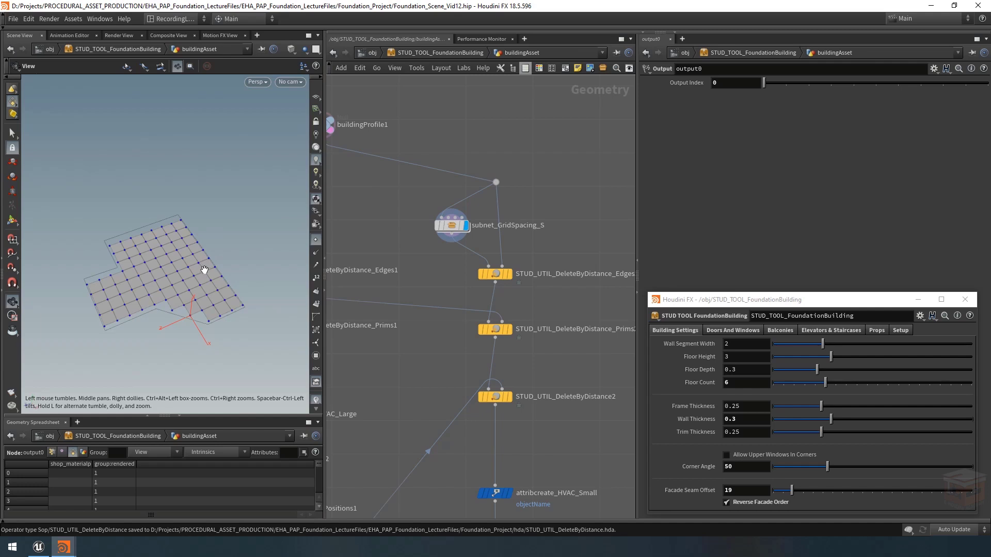
{"action": "scroll", "coordinate": [556, 239], "scroll_direction": "down", "scroll_amount": 2}
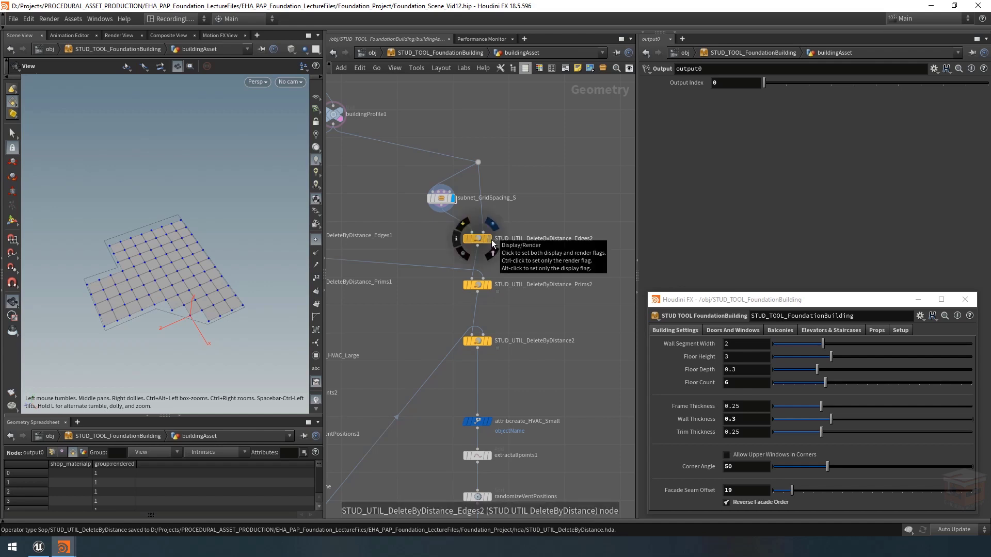
- Display the outputs of the STUD_UTIL_DeleteByDistance_Edges2 and STUD_UTIL_DeleteByDistance_Prims2 nodes in turn
{"action": "left_click", "coordinate": [491, 239]}
{"action": "left_click", "coordinate": [479, 240]}
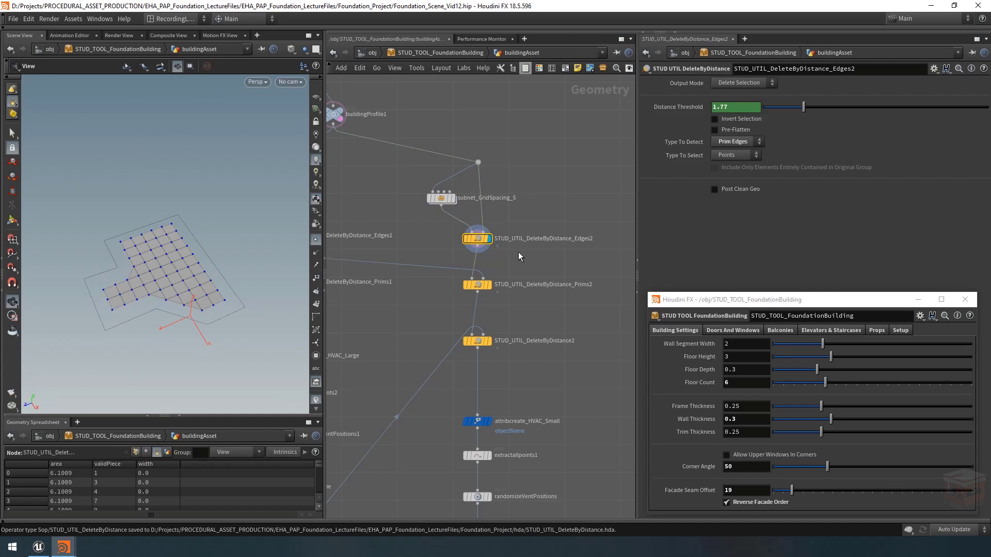
{"action": "mouse_move", "coordinate": [474, 239]}
{"action": "left_click", "coordinate": [489, 286]}
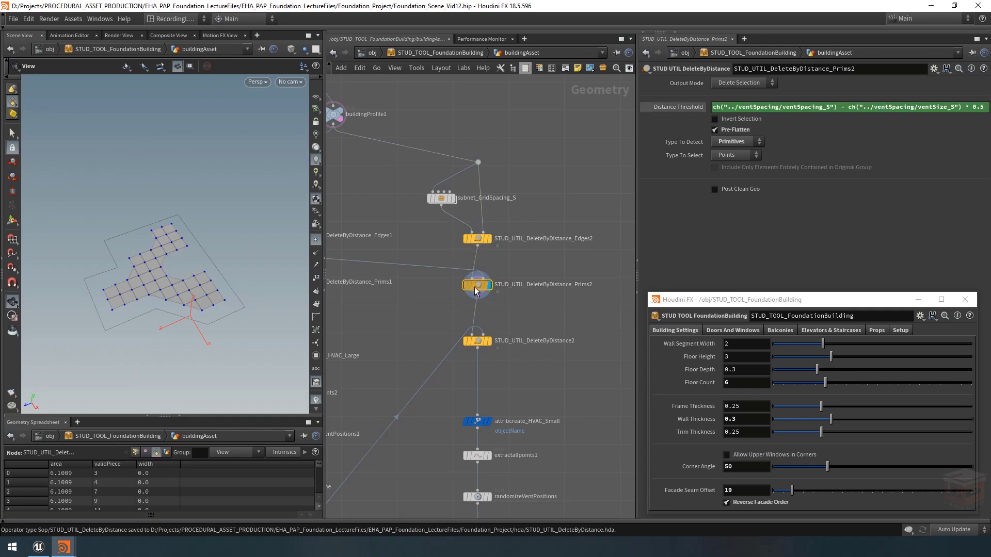
- Template the elevator shaft geometry as a reference and display the STUD_UTIL_DeleteByDistance2 node's output
{"action": "middle_click_drag", "start_coordinate": [404, 259], "coordinate": [615, 283]}
{"action": "mouse_move", "coordinate": [366, 260]}
{"action": "key", "text": "f"}
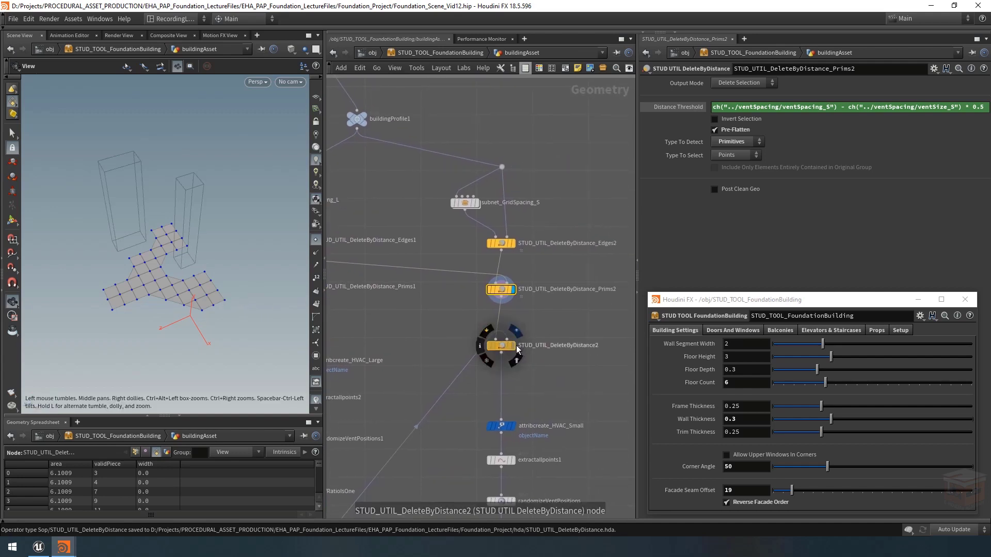
{"action": "left_click", "coordinate": [515, 346]}
{"action": "left_click", "coordinate": [503, 345]}
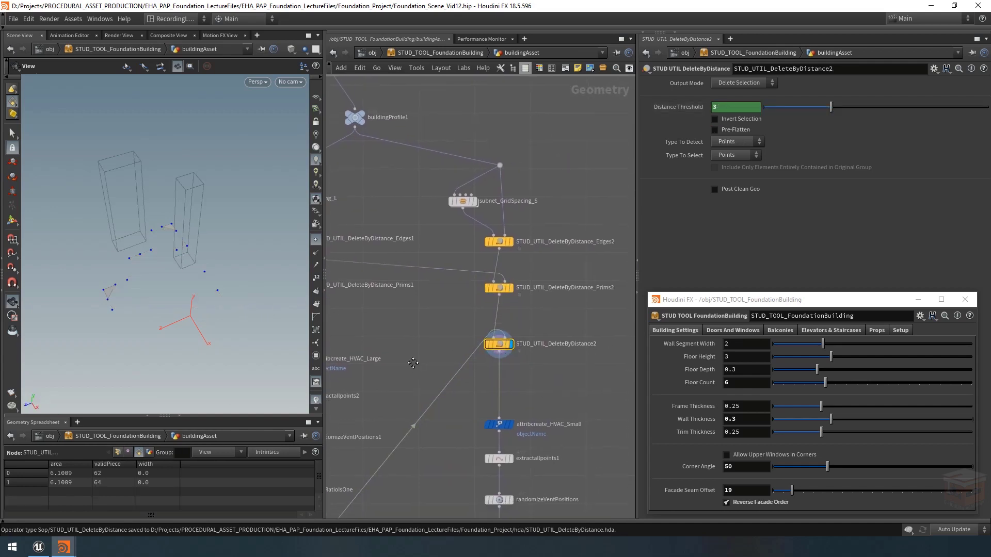
- Template the isolateNumberOfVents_L node to compare its large vent points with the remaining small vent points
{"action": "middle_click_drag", "start_coordinate": [415, 365], "coordinate": [536, 255]}
{"action": "left_click", "coordinate": [428, 426]}
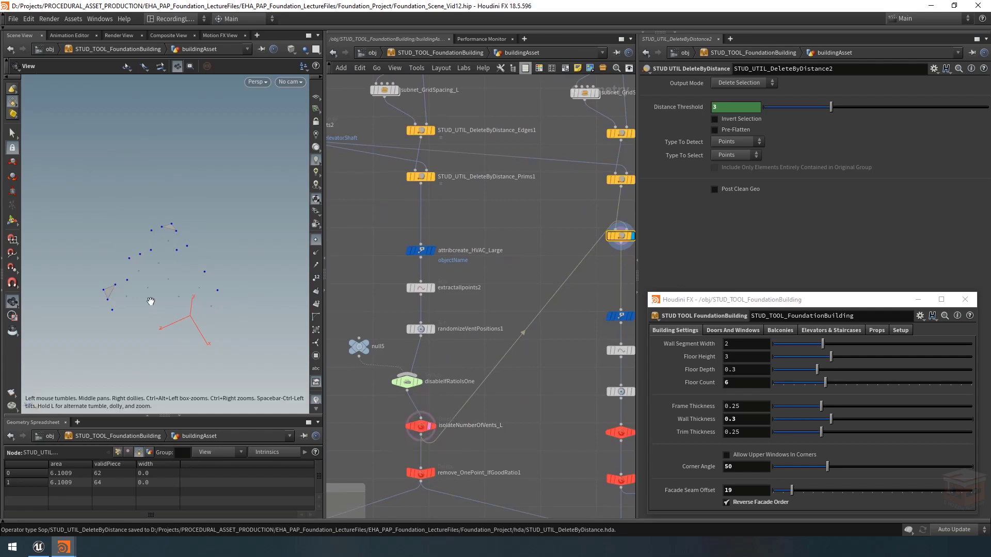
{"action": "scroll", "coordinate": [581, 265], "scroll_direction": "down", "scroll_amount": 4}
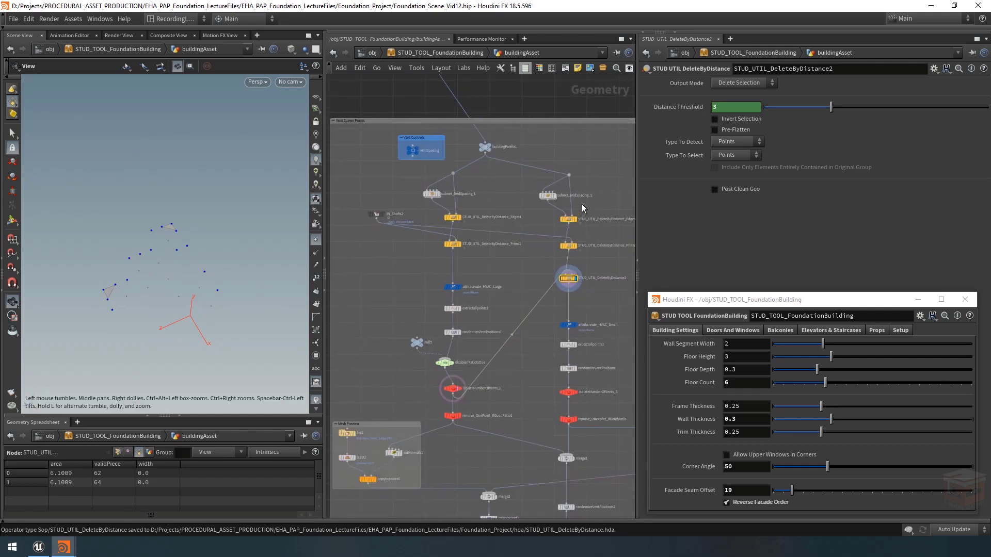
{"action": "middle_click_drag", "start_coordinate": [583, 209], "coordinate": [499, 252]}
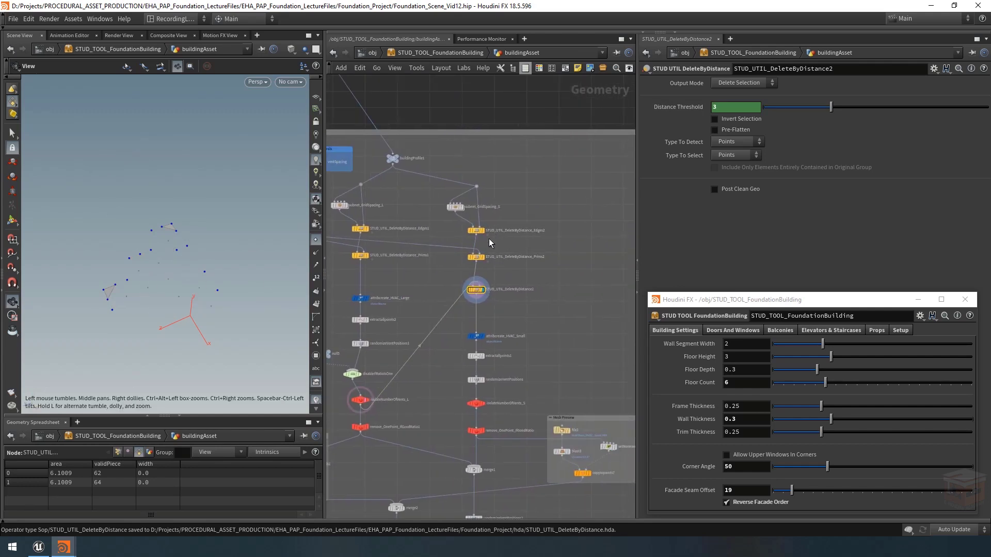
{"action": "mouse_move", "coordinate": [480, 293]}
- Switch to Unreal and examine the vent status markers on the building's roof
{"action": "left_click", "coordinate": [39, 547]}
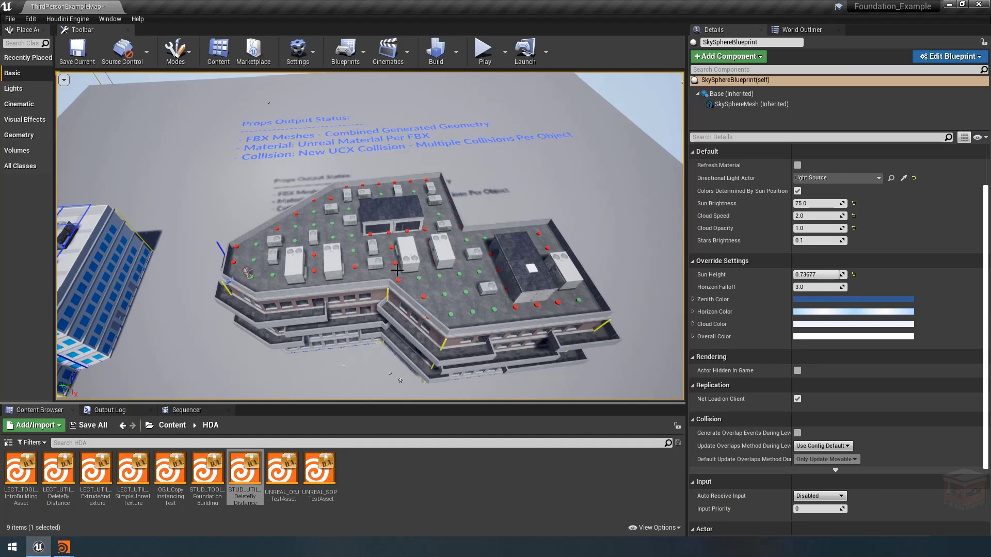
{"action": "right_click_drag", "start_coordinate": [407, 276], "coordinate": [407, 309]}
{"action": "key", "text": "w"}
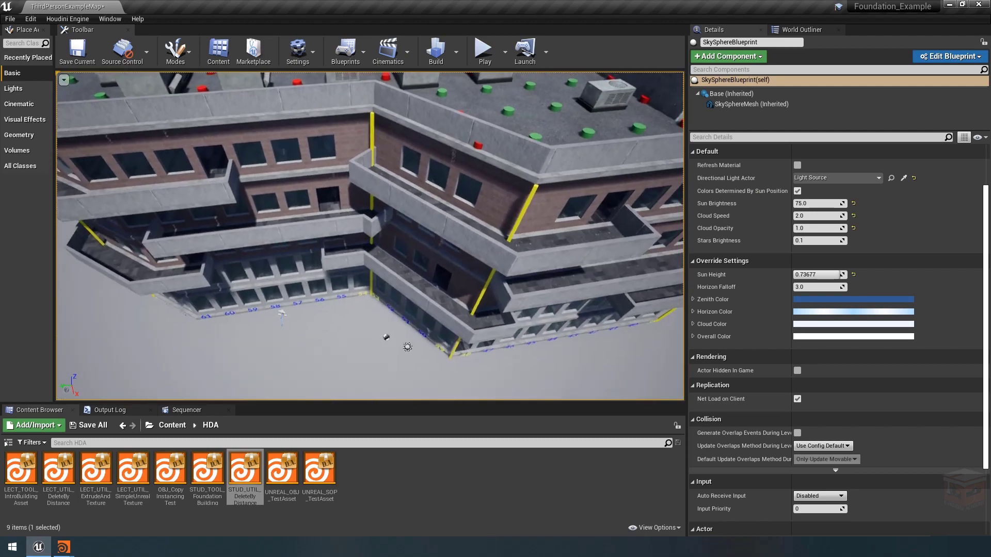
{"action": "key", "text": "s"}
{"action": "mouse_move", "coordinate": [398, 268]}
{"action": "right_mouse_down"}
{"action": "mouse_move", "coordinate": [398, 278]}
{"action": "mouse_move", "coordinate": [398, 268]}
{"action": "right_mouse_up"}
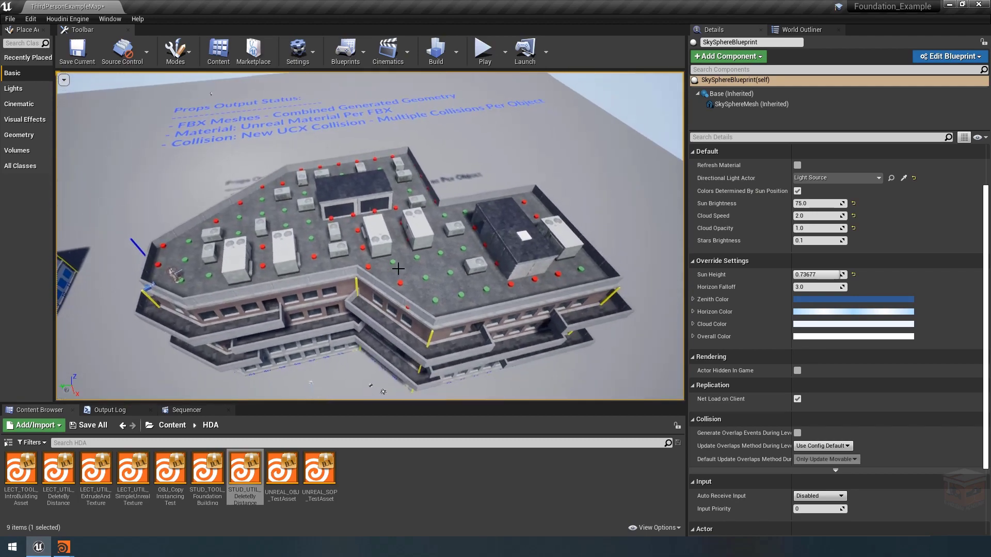
- Switch back to Houdini and move the STUD_UTIL_DeleteByDistance2 node slightly closer to STUD_UTIL_DeleteByDistance_Prims2
{"action": "left_click", "coordinate": [64, 547]}
{"action": "left_click", "coordinate": [64, 490]}
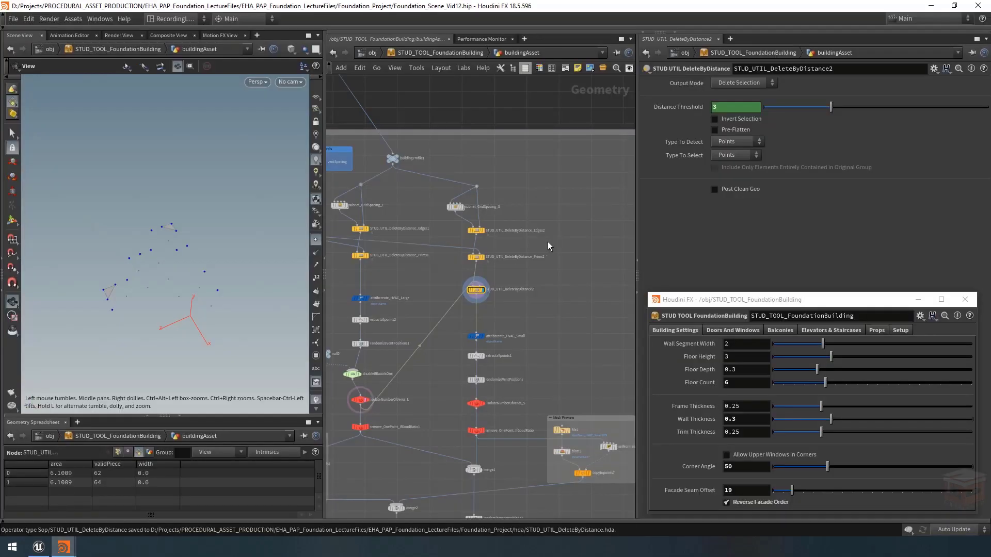
{"action": "middle_click_drag", "start_coordinate": [561, 279], "coordinate": [533, 296]}
{"action": "scroll", "coordinate": [478, 307], "scroll_direction": "up", "scroll_amount": 2}
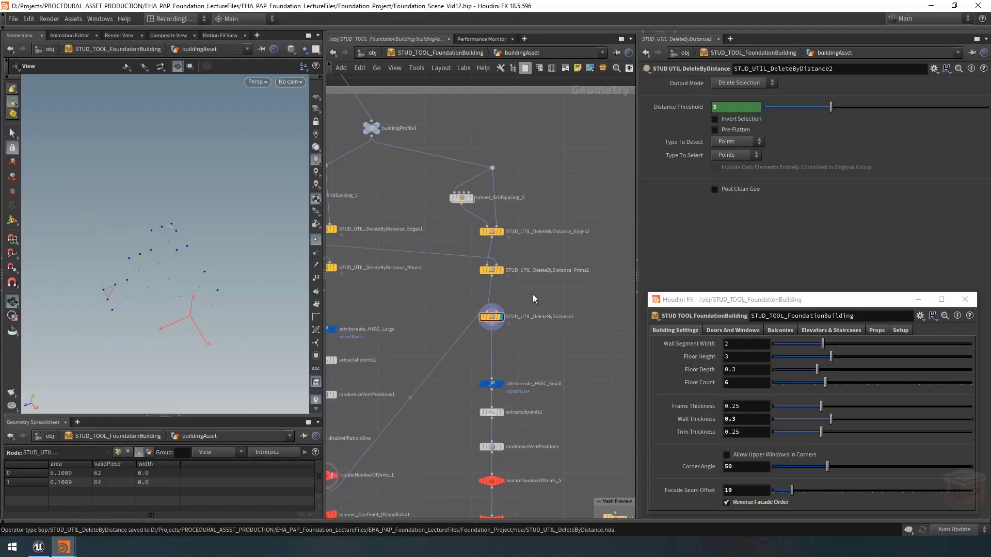
{"action": "left_click_drag", "start_coordinate": [493, 318], "coordinate": [493, 308]}
{"action": "middle_click_drag", "start_coordinate": [519, 333], "coordinate": [527, 330]}
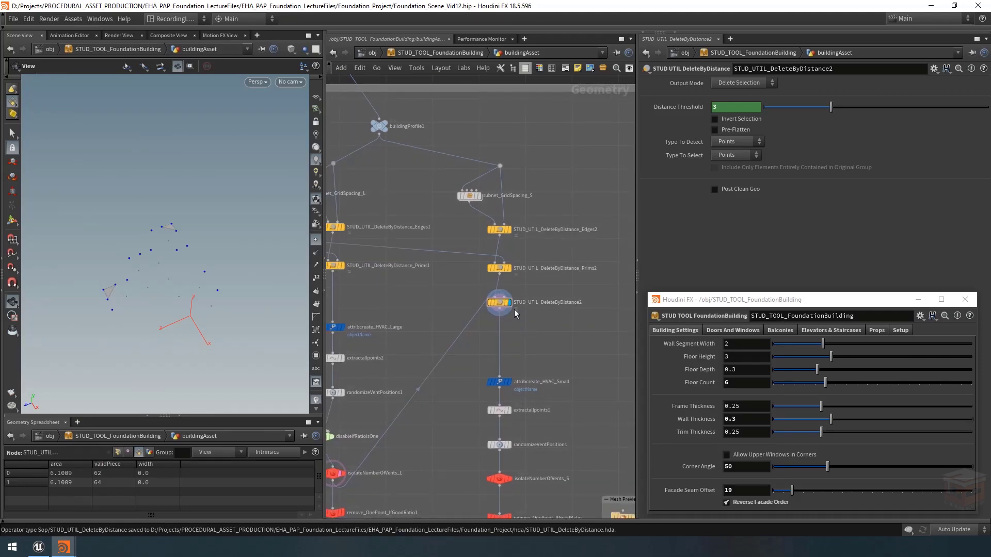
{"action": "middle_click_drag", "start_coordinate": [533, 330], "coordinate": [533, 326]}
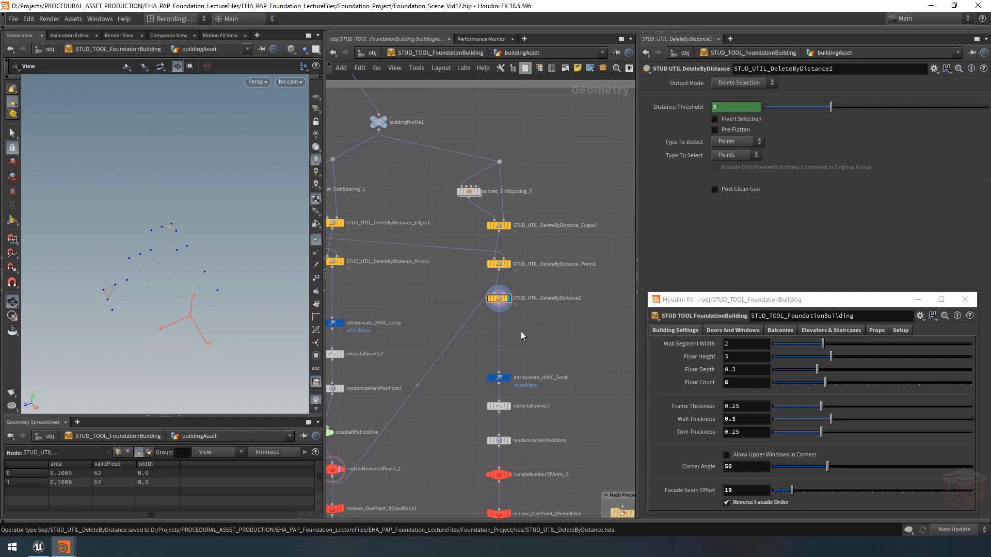
- Add a Group Create node fed by STUD_UTIL_DeleteByDistance2, display it, and template buildingProfile1 as a reference
{"action": "key", "text": "Tab"}
{"action": "key", "text": "Return"}
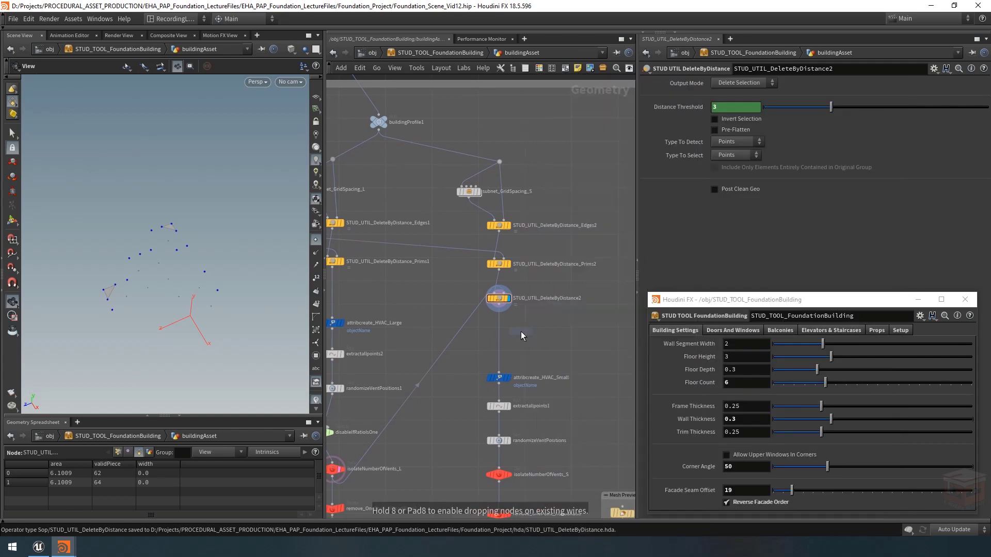
{"action": "left_click", "coordinate": [482, 340]}
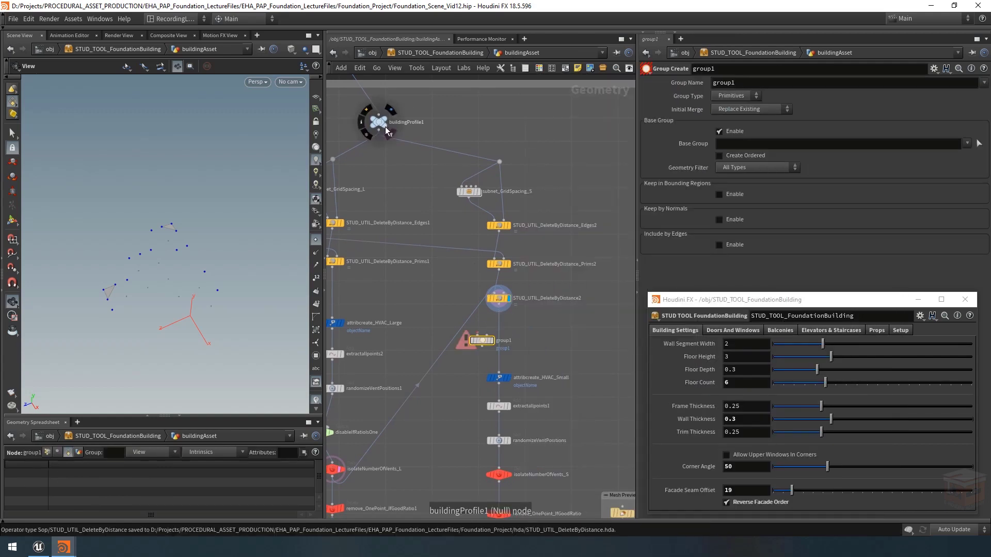
{"action": "left_click", "coordinate": [385, 126]}
{"action": "left_click", "coordinate": [477, 335]}
{"action": "left_click", "coordinate": [499, 304]}
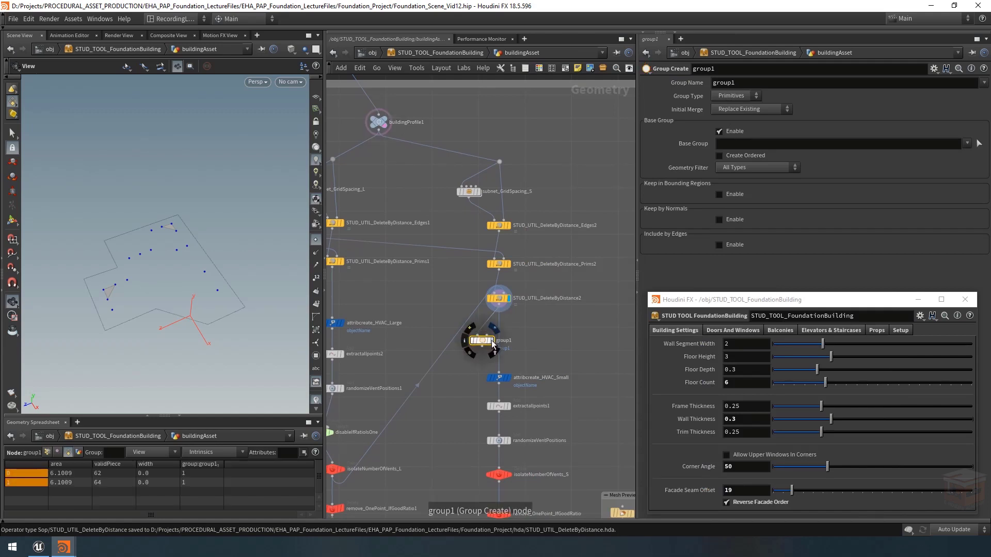
{"action": "left_click", "coordinate": [491, 340]}
{"action": "left_click_drag", "start_coordinate": [484, 345], "coordinate": [481, 347]}
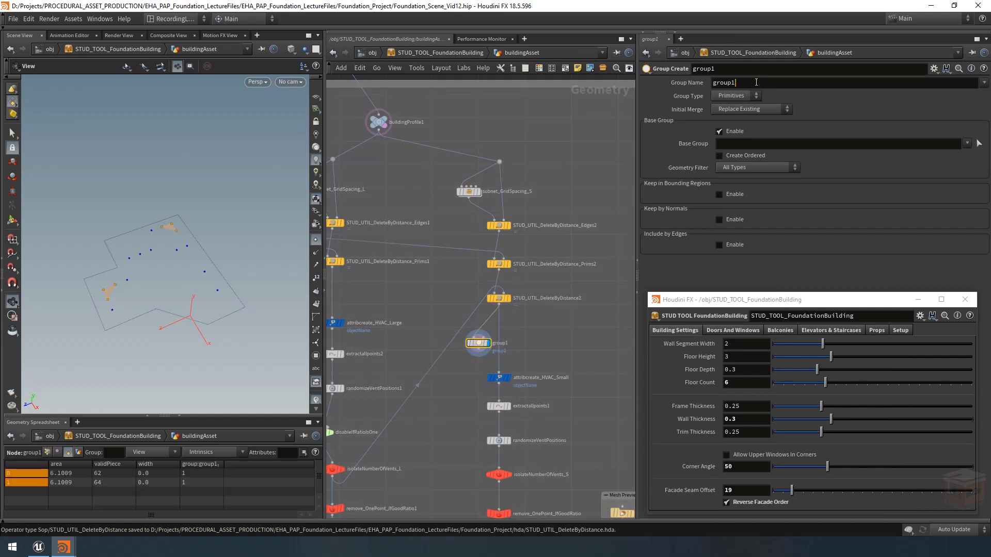
- Name the new group valid and set its Group Type to Points
{"action": "double_click", "coordinate": [756, 82]}
{"action": "type", "text": "valid"}
{"action": "key", "text": "Return"}
{"action": "left_click", "coordinate": [753, 96]}
{"action": "left_click", "coordinate": [729, 108]}
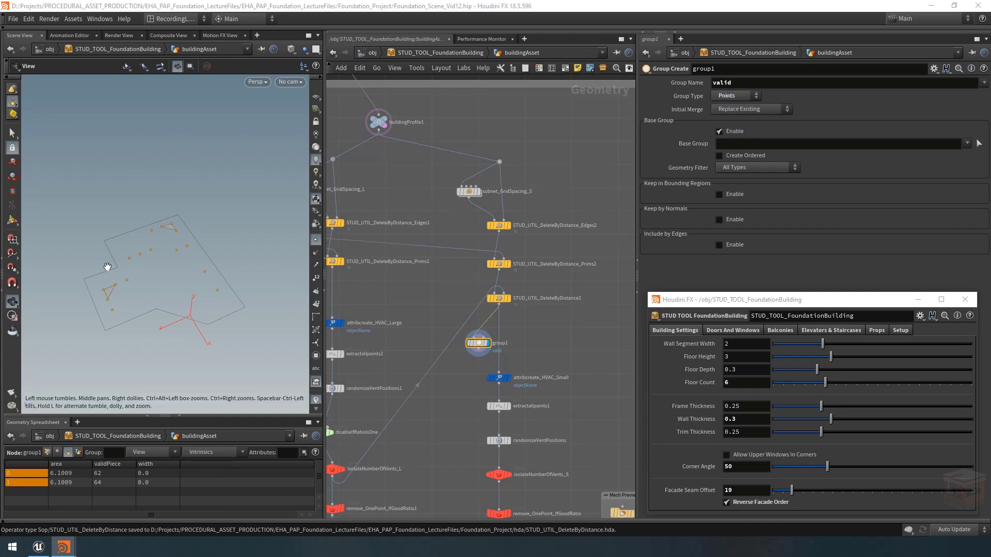
{"action": "middle_click_drag", "start_coordinate": [426, 311], "coordinate": [436, 306]}
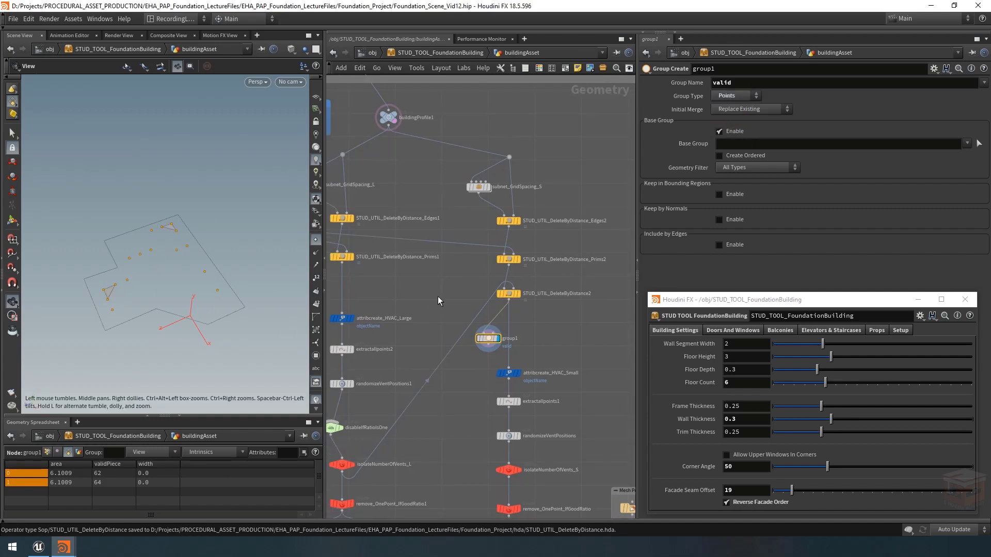
- Add a Group Transfer node with subnet_GridSpacing_S as first input and the Group Create node as source, and display it
{"action": "key", "text": "Tab"}
{"action": "type", "text": "grouptr"}
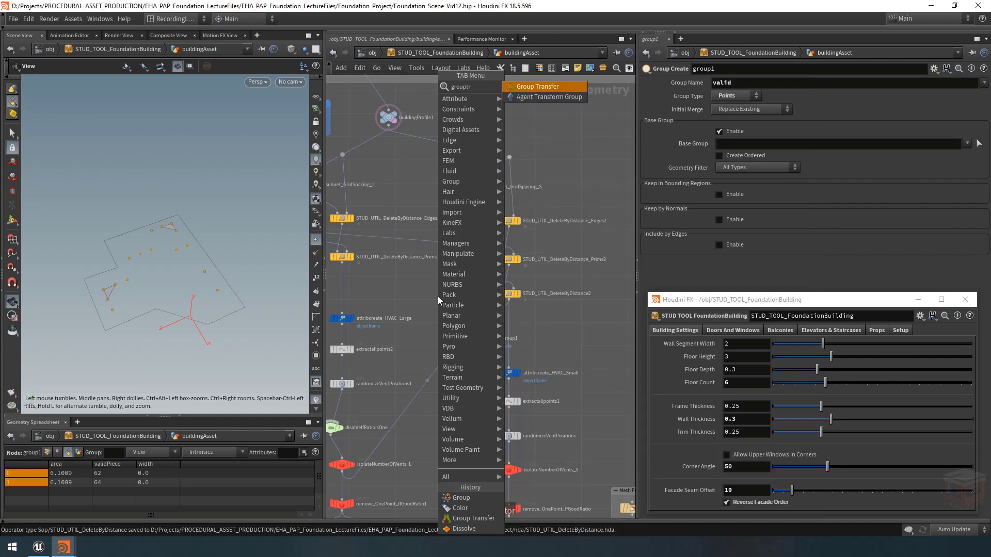
{"action": "key", "text": "Return"}
{"action": "left_click", "coordinate": [449, 380]}
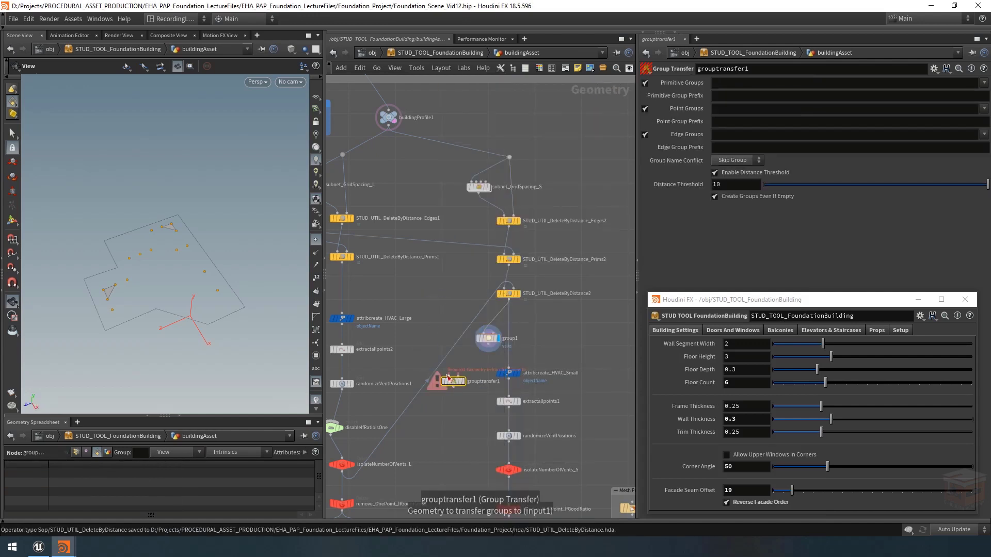
{"action": "left_click", "coordinate": [448, 376]}
{"action": "left_click", "coordinate": [478, 194]}
{"action": "left_click", "coordinate": [458, 376]}
{"action": "left_click", "coordinate": [487, 347]}
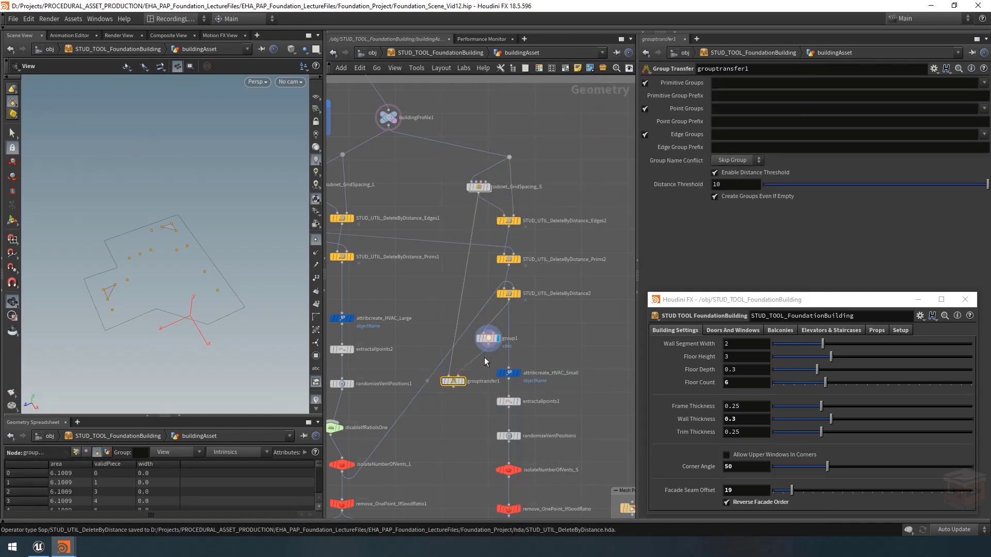
{"action": "left_click", "coordinate": [463, 381]}
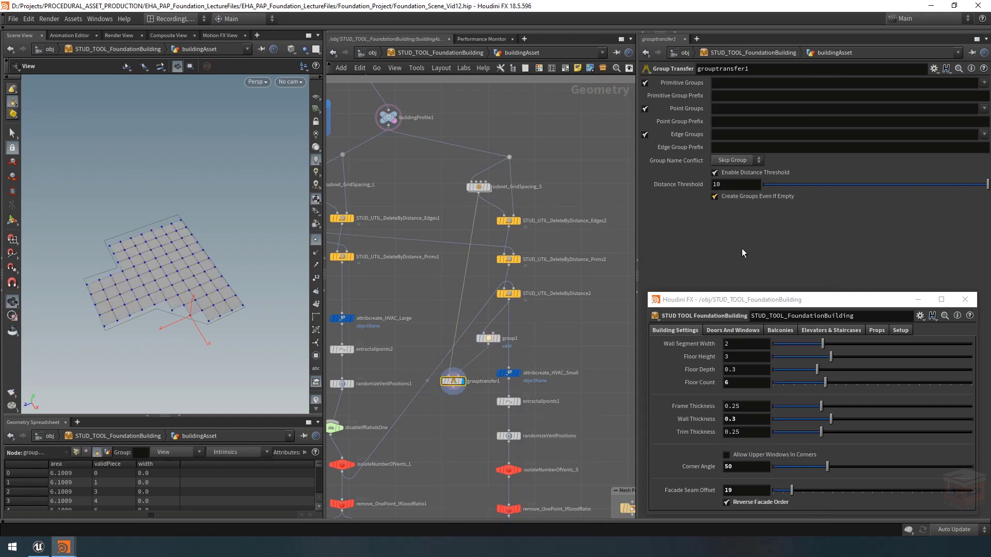
- Limit the Group Transfer to the point group valid and set Group Name Conflict to Overwrite
{"action": "left_click", "coordinate": [645, 135]}
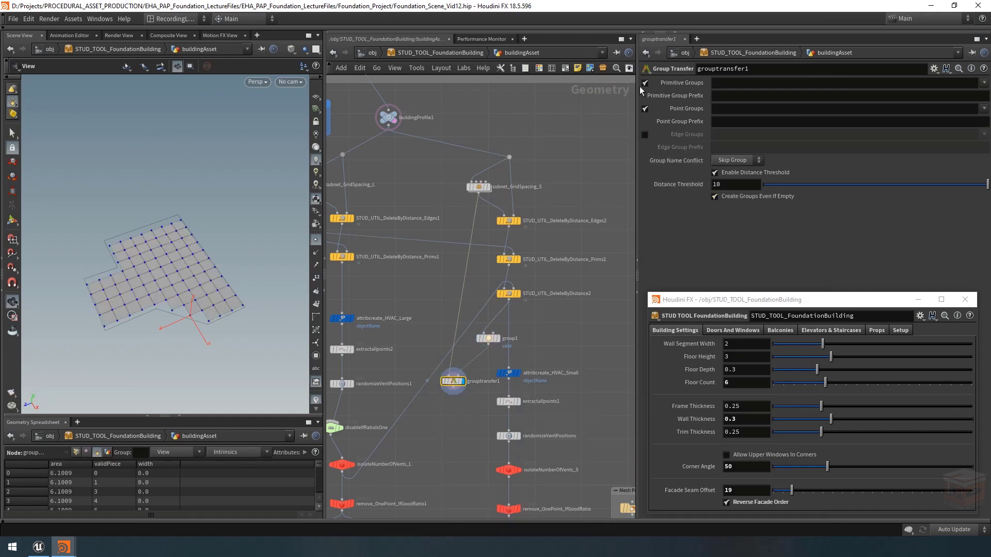
{"action": "left_click", "coordinate": [644, 83]}
{"action": "left_click", "coordinate": [722, 109]}
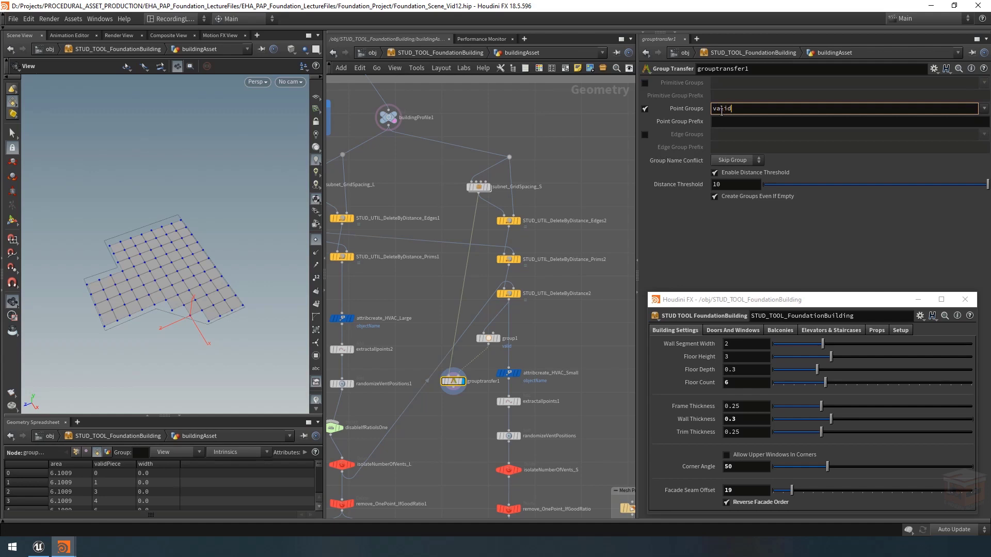
{"action": "key", "text": "Return"}
{"action": "left_click", "coordinate": [728, 160]}
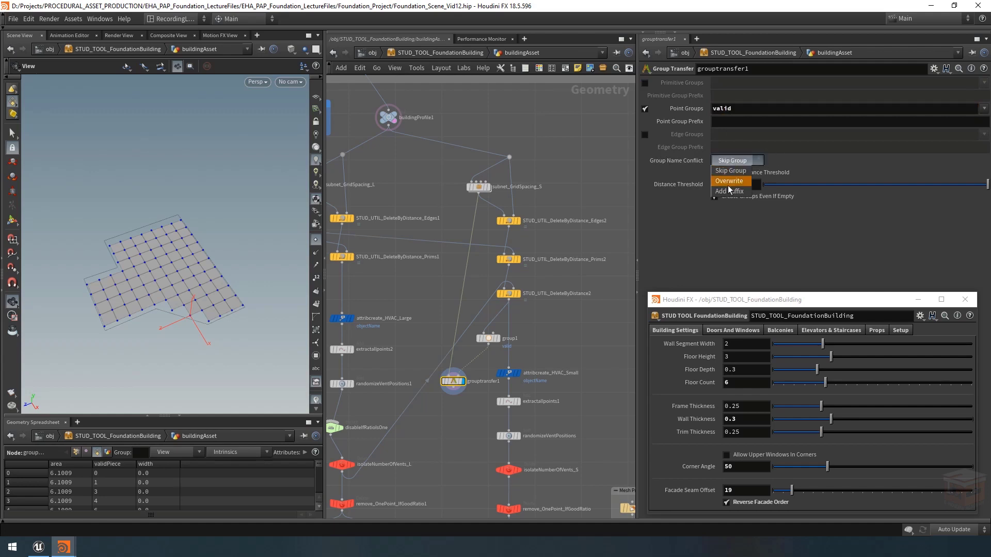
{"action": "left_click", "coordinate": [730, 171]}
- Show the group list in the viewport and set the Group Transfer's Distance Threshold to 0.001
{"action": "left_click", "coordinate": [316, 357]}
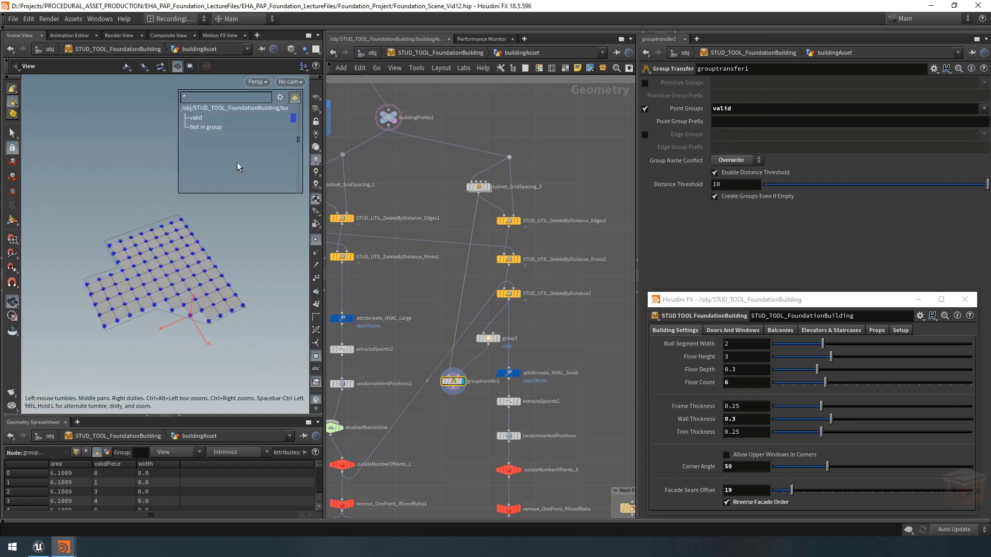
{"action": "double_click", "coordinate": [754, 184]}
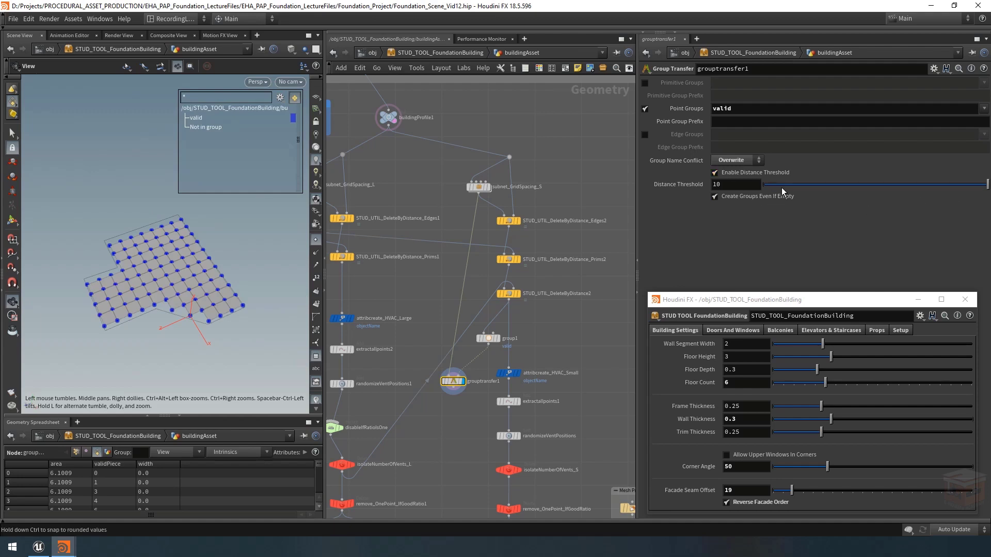
{"action": "type", "text": "0.18"}
{"action": "double_click", "coordinate": [748, 187]}
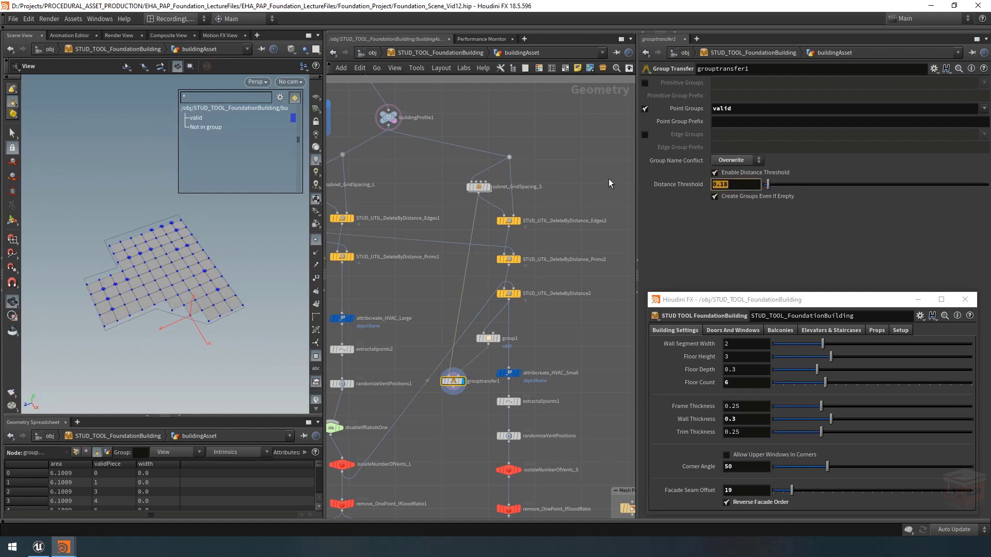
{"action": "type", "text": "0.001"}
{"action": "key", "text": "Return"}
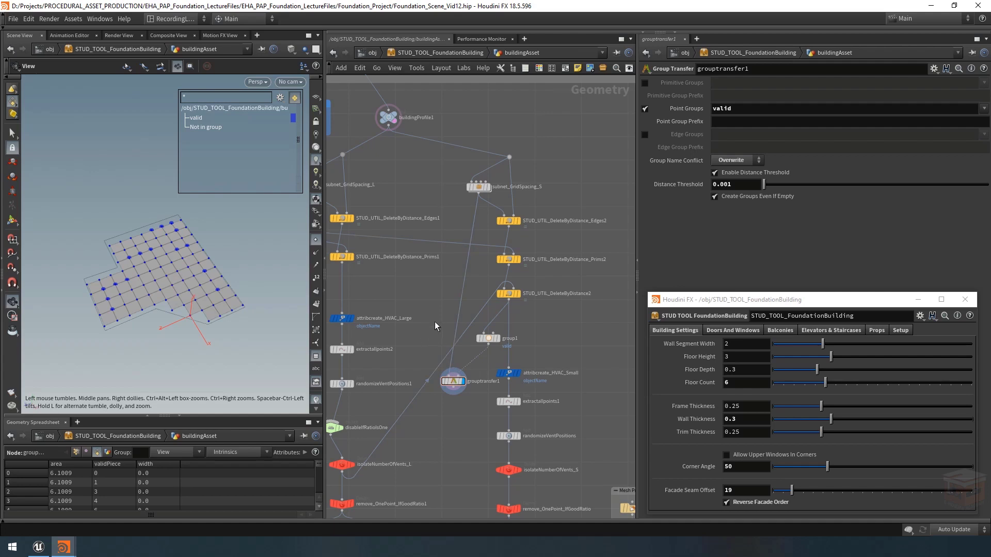
- Delete the Group Create and Group Transfer nodes from the small vent branch
{"action": "left_click", "coordinate": [488, 339]}
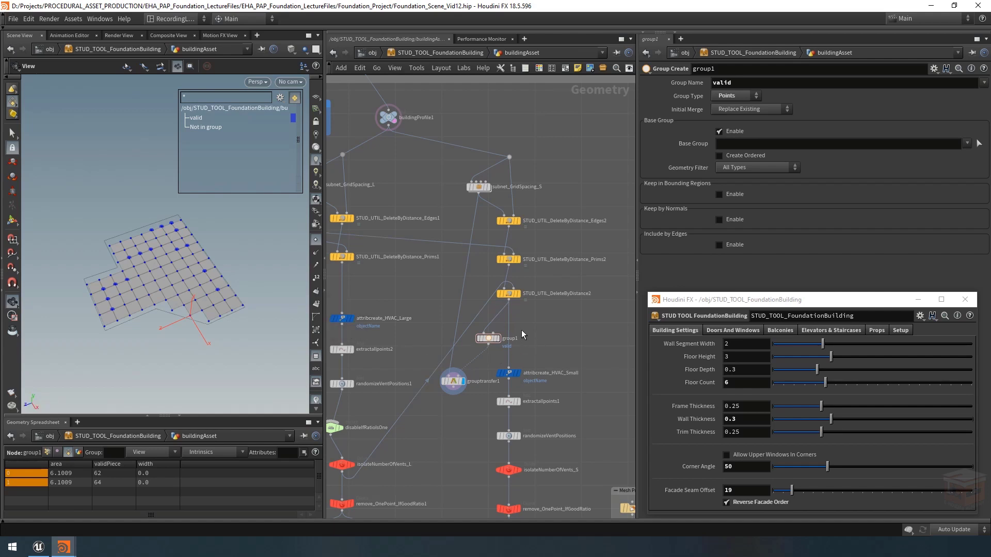
{"action": "left_click_drag", "start_coordinate": [447, 335], "coordinate": [491, 398]}
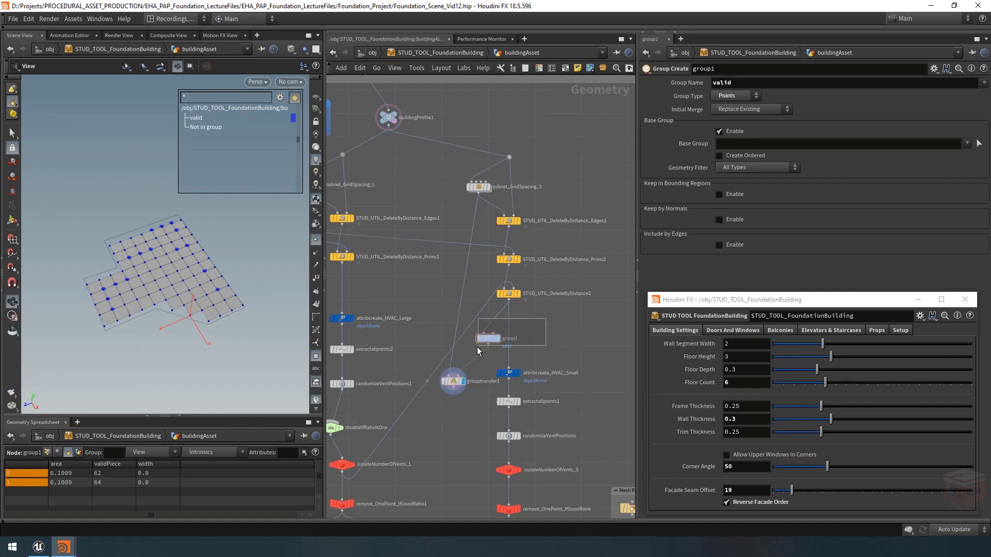
{"action": "key", "text": "Delete"}
{"action": "key", "text": "Delete"}
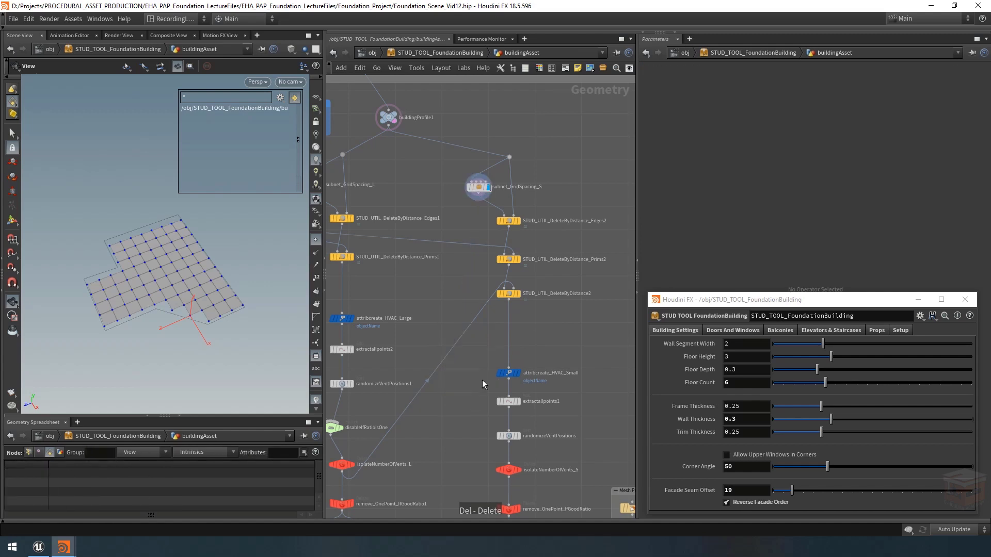
- Display the output of the STUD_UTIL_DeleteByDistance_Edges2 node
{"action": "left_click", "coordinate": [518, 224]}
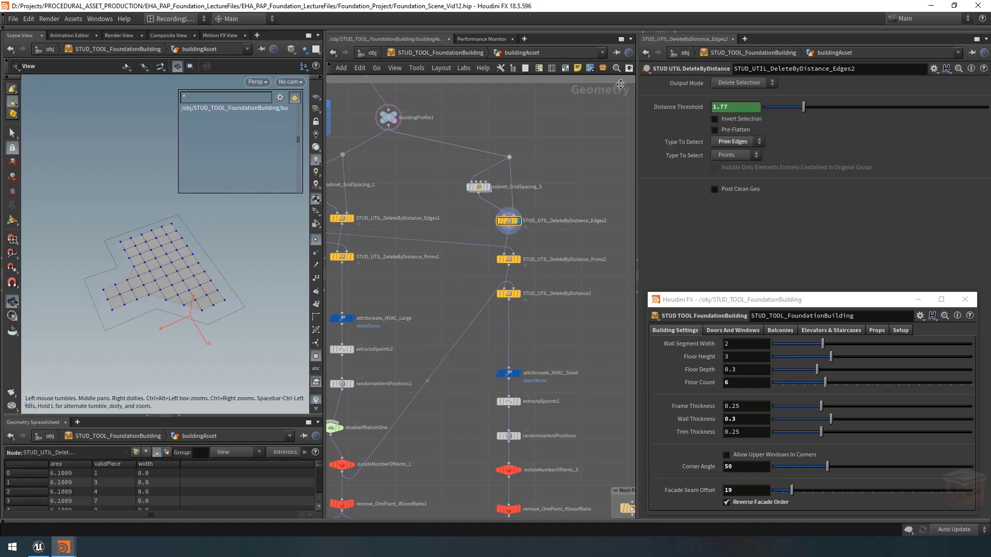
- Set STUD_UTIL_DeleteByDistance_Edges2 to the Group Selection output mode with the group name overlap
{"action": "left_click", "coordinate": [733, 85]}
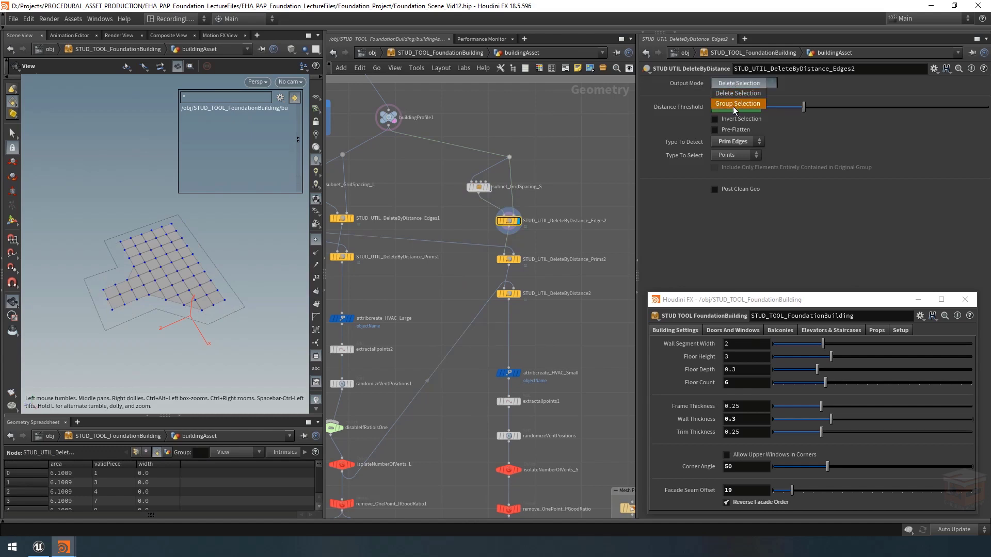
{"action": "left_click", "coordinate": [738, 105]}
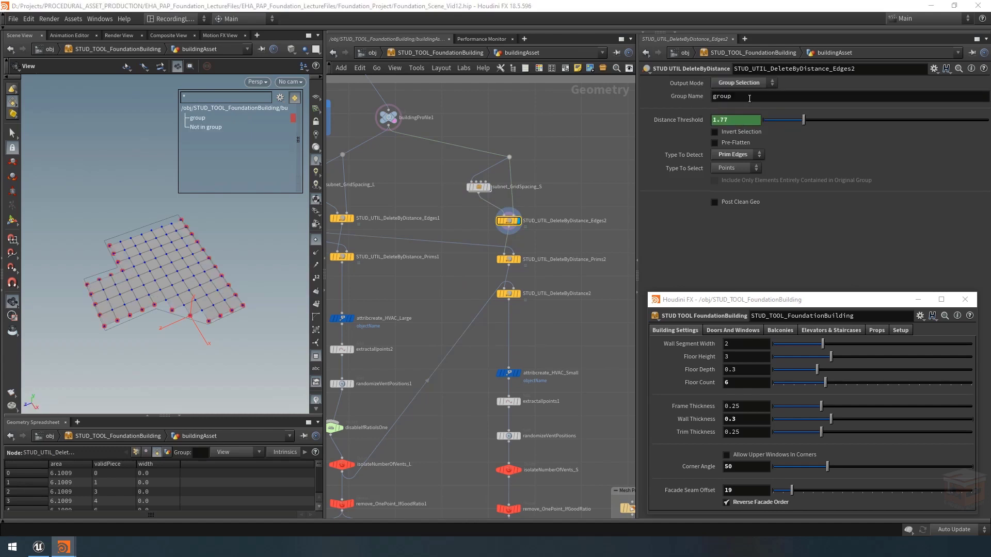
{"action": "double_click", "coordinate": [750, 97]}
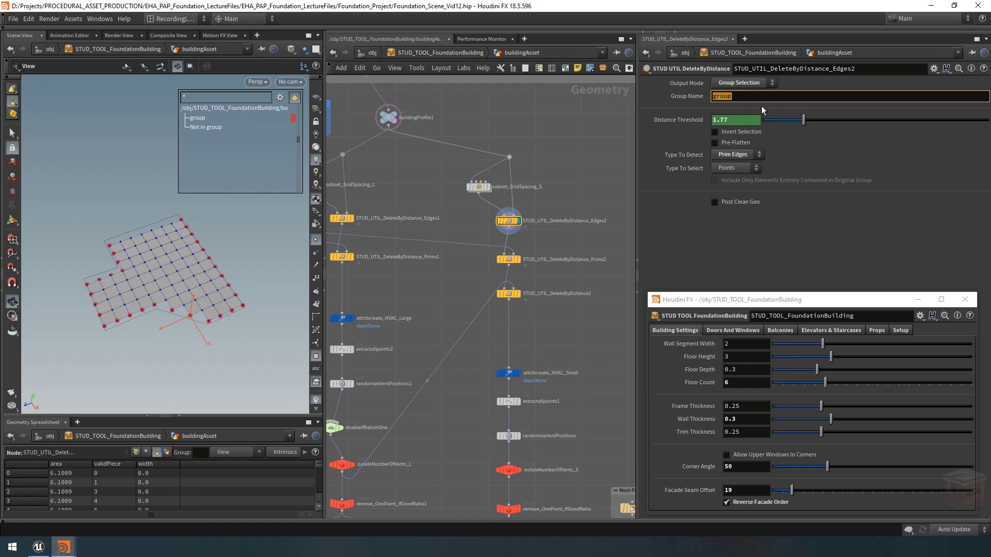
{"action": "type", "text": "overlap"}
{"action": "key", "text": "Return"}
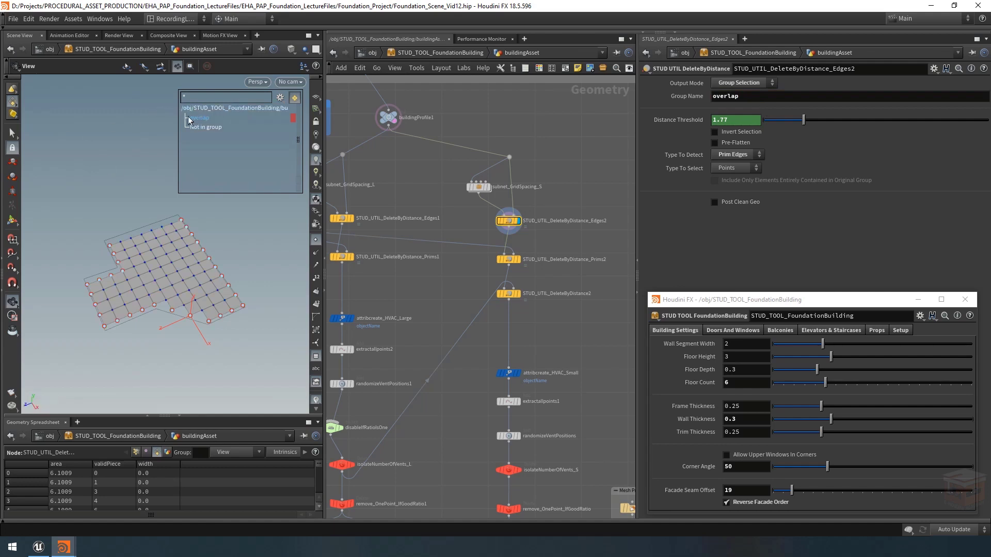
- Display STUD_UTIL_DeleteByDistance_Prims2 and set its output mode to Group Selection with the group name overlap
{"action": "mouse_move", "coordinate": [511, 223]}
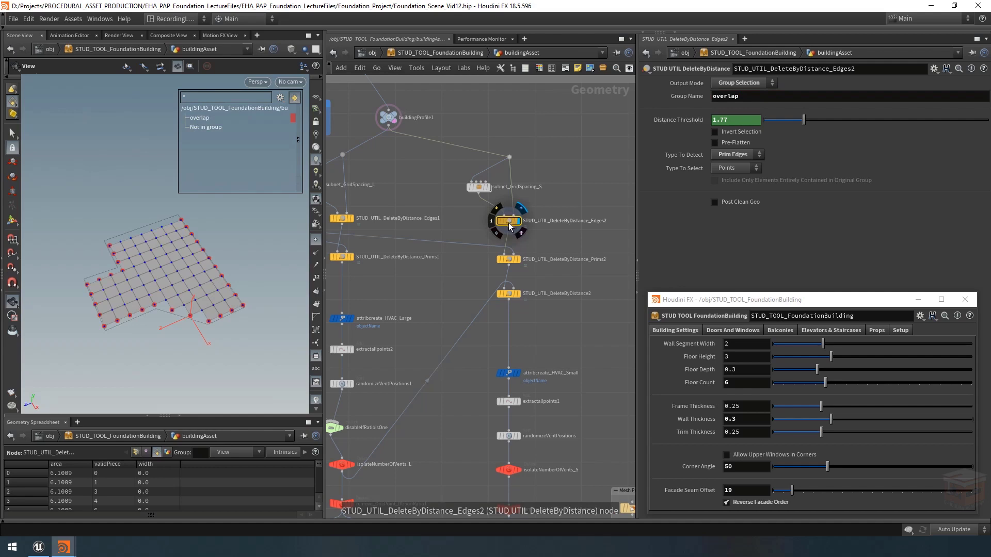
{"action": "mouse_move", "coordinate": [520, 265]}
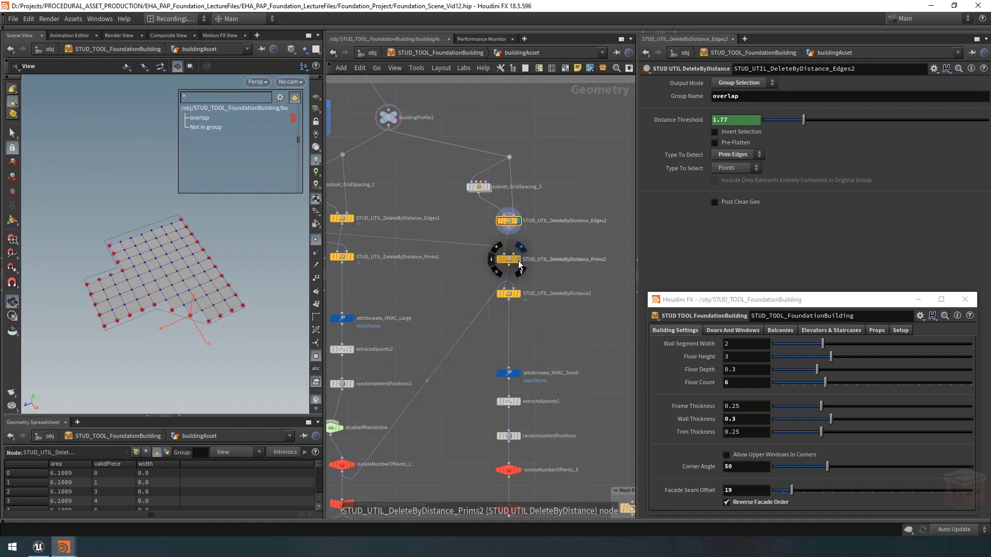
{"action": "left_click", "coordinate": [508, 263]}
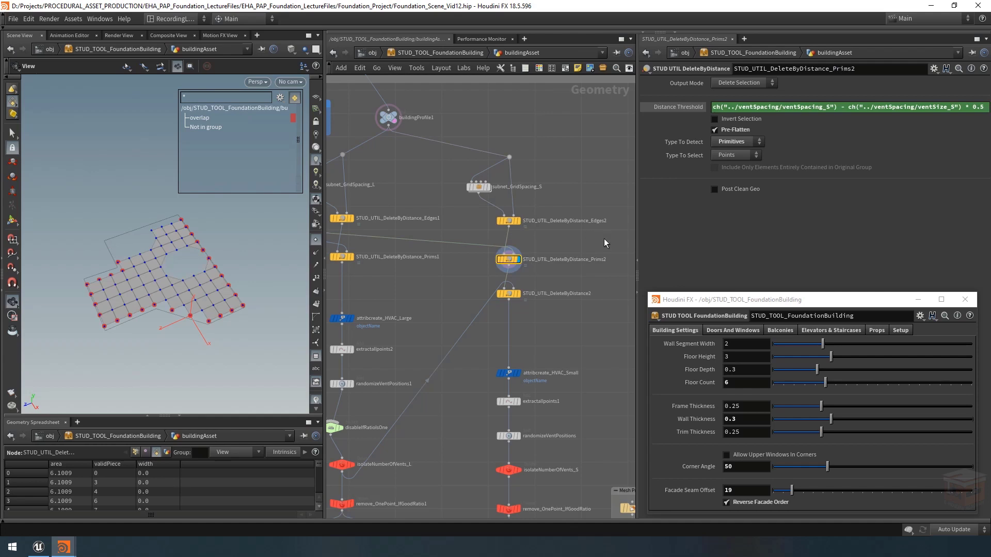
{"action": "left_click", "coordinate": [730, 83]}
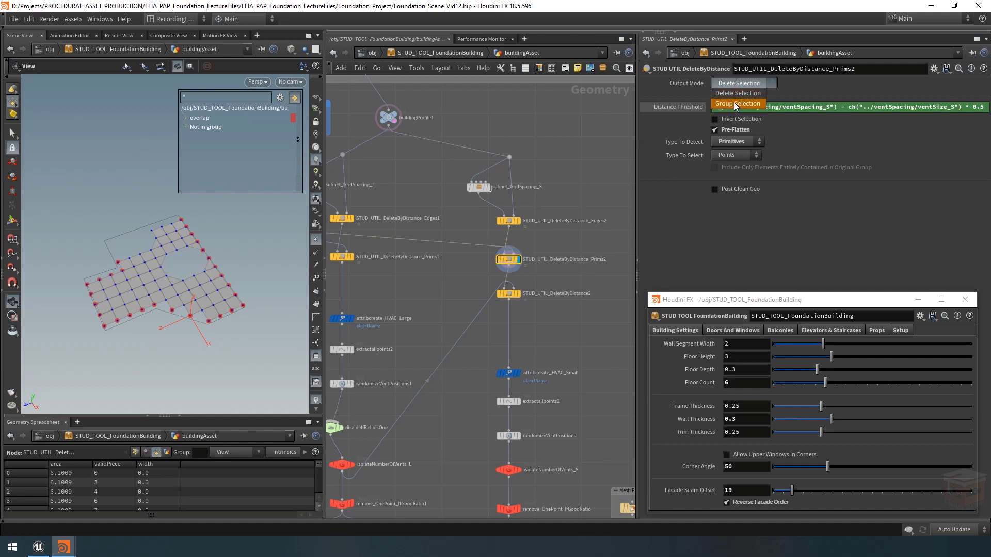
{"action": "left_click", "coordinate": [735, 96]}
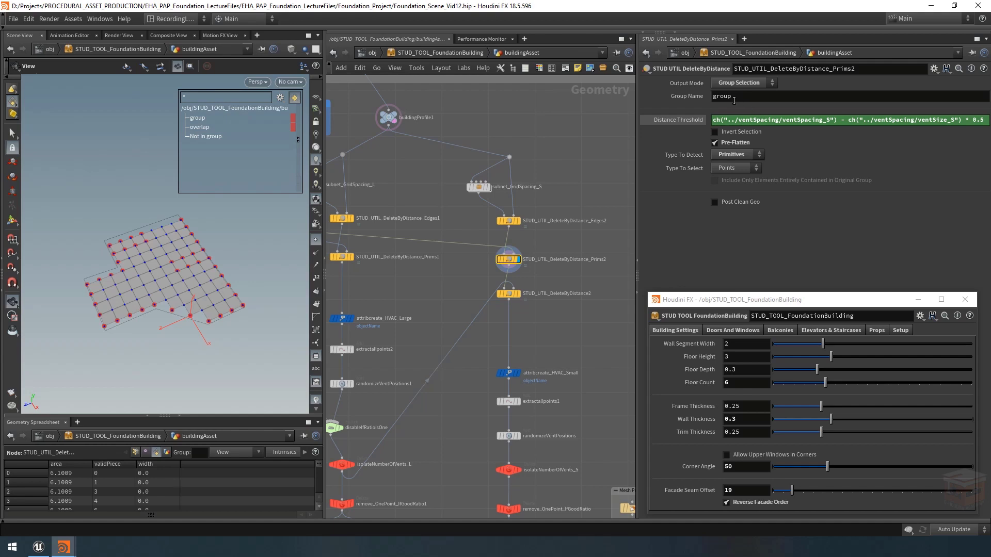
{"action": "left_click", "coordinate": [751, 97]}
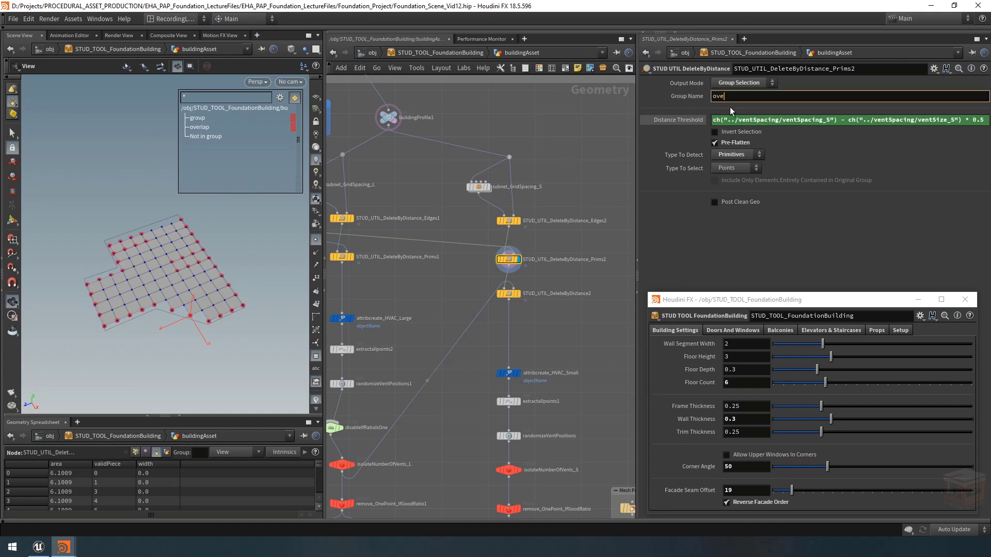
{"action": "key", "text": "Return"}
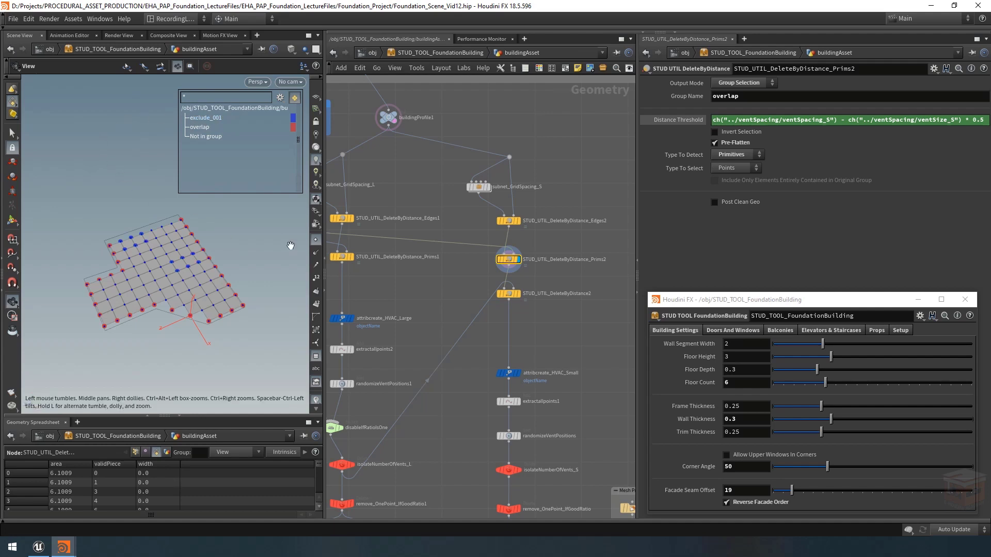
- Inspect the Delete and Rename Group branches inside STUD_UTIL_DeleteByDistance_Prims2, including removeExcludeGroup and grouprename1, and return to the buildingAsset network
{"action": "mouse_move", "coordinate": [512, 263]}
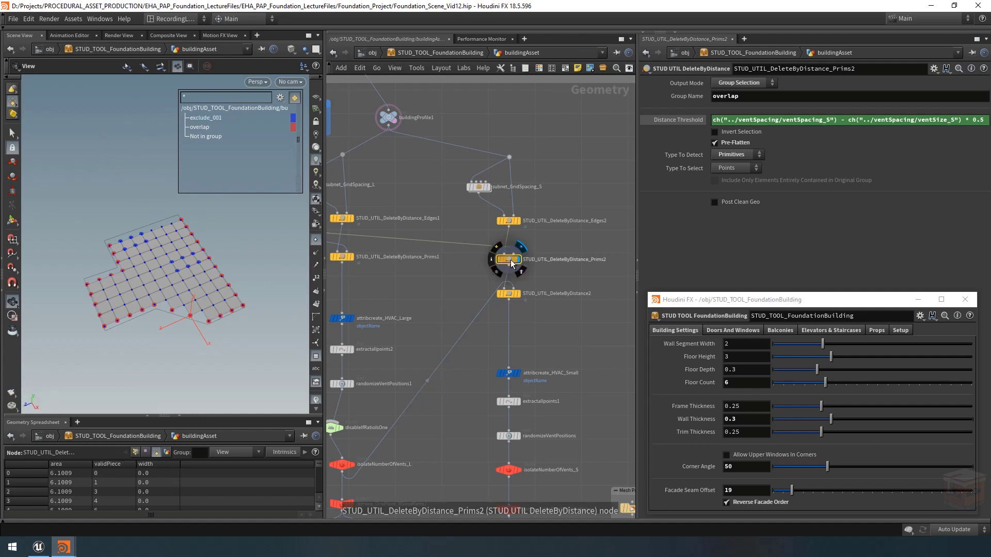
{"action": "double_click", "coordinate": [510, 259]}
{"action": "scroll", "coordinate": [544, 296], "scroll_direction": "up", "scroll_amount": 3}
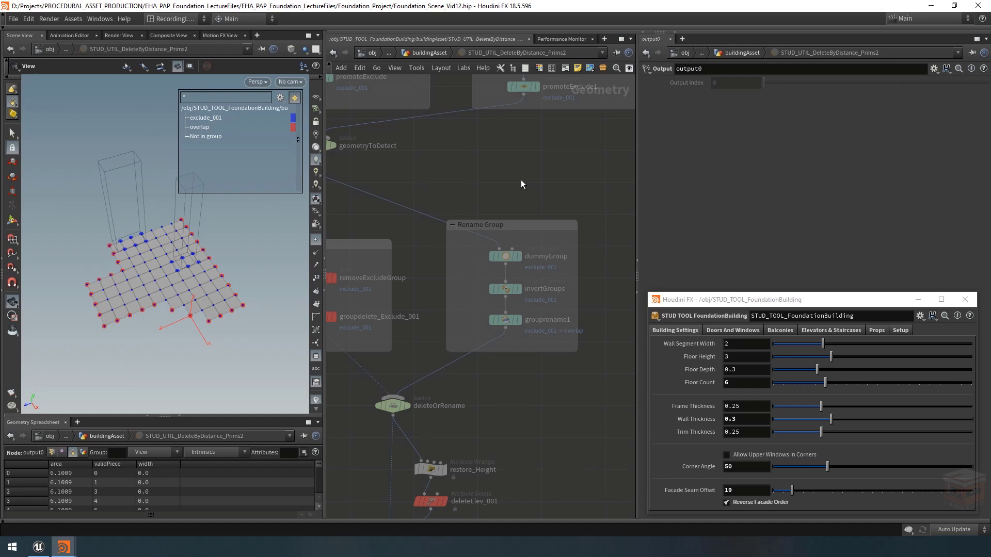
{"action": "scroll", "coordinate": [526, 181], "scroll_direction": "down", "scroll_amount": 5}
{"action": "scroll", "coordinate": [507, 291], "scroll_direction": "up", "scroll_amount": 5}
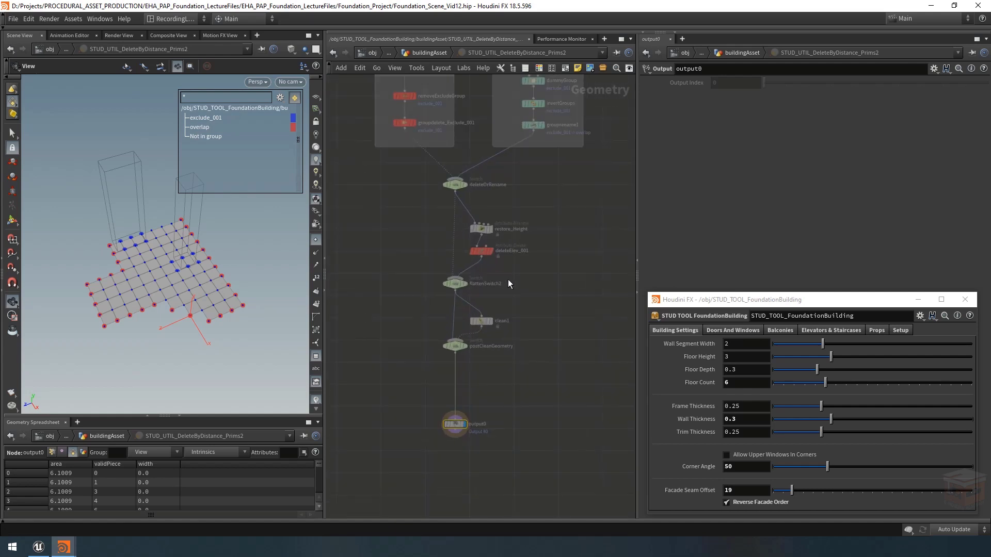
{"action": "middle_click_drag", "start_coordinate": [578, 193], "coordinate": [617, 449]}
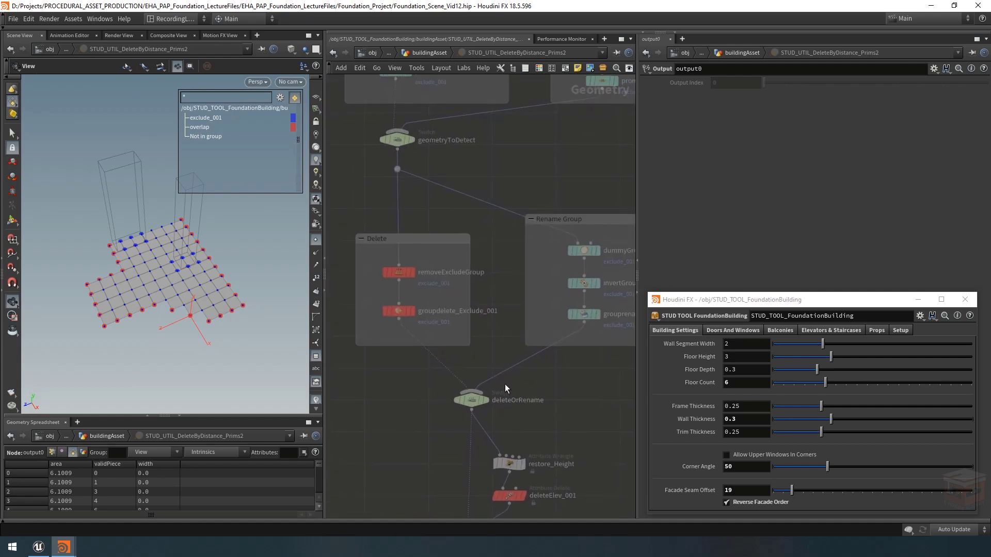
{"action": "scroll", "coordinate": [495, 357], "scroll_direction": "down", "scroll_amount": 1}
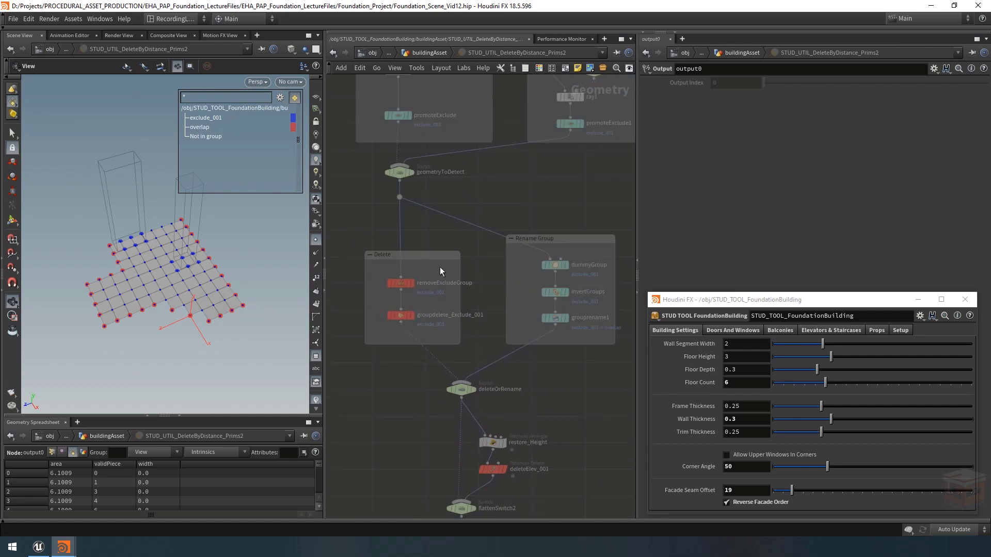
{"action": "left_click", "coordinate": [400, 283]}
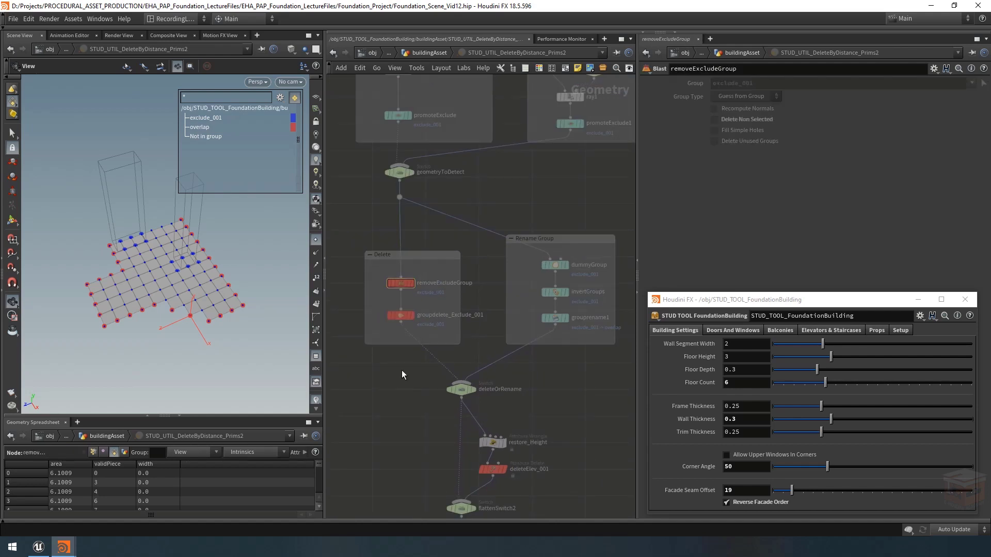
{"action": "middle_click_drag", "start_coordinate": [571, 373], "coordinate": [486, 395]}
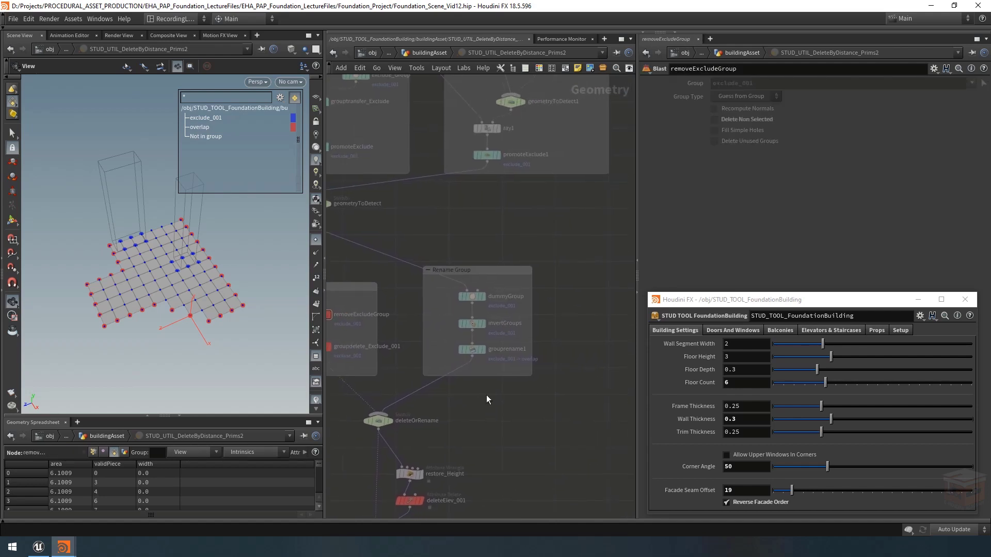
{"action": "scroll", "coordinate": [504, 340], "scroll_direction": "up", "scroll_amount": 2}
{"action": "left_click", "coordinate": [456, 353]}
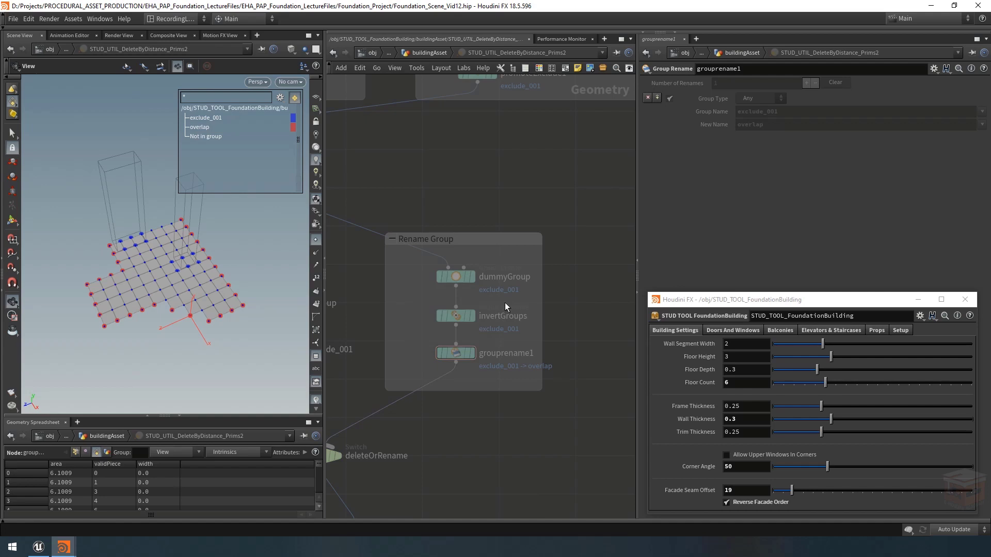
{"action": "key", "text": "h"}
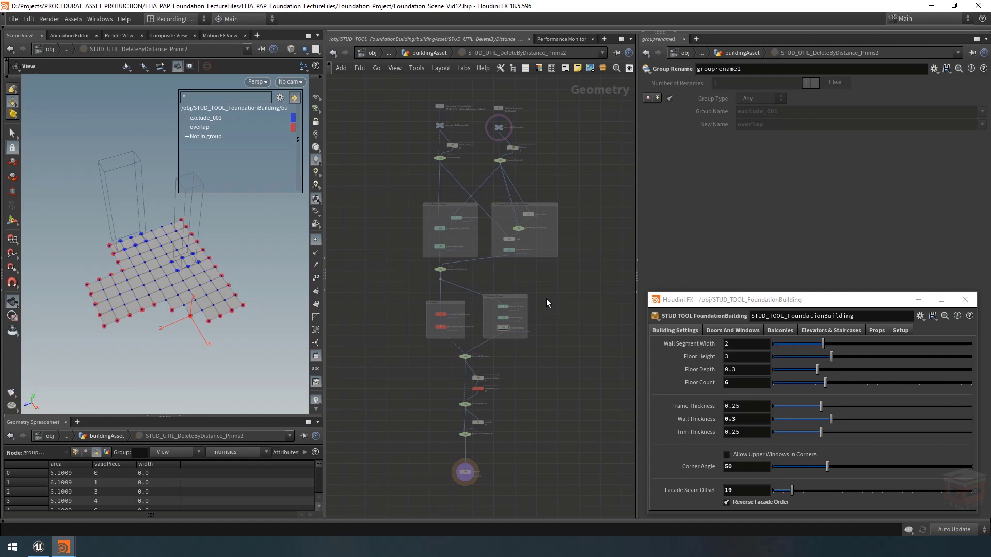
{"action": "left_click", "coordinate": [428, 52]}
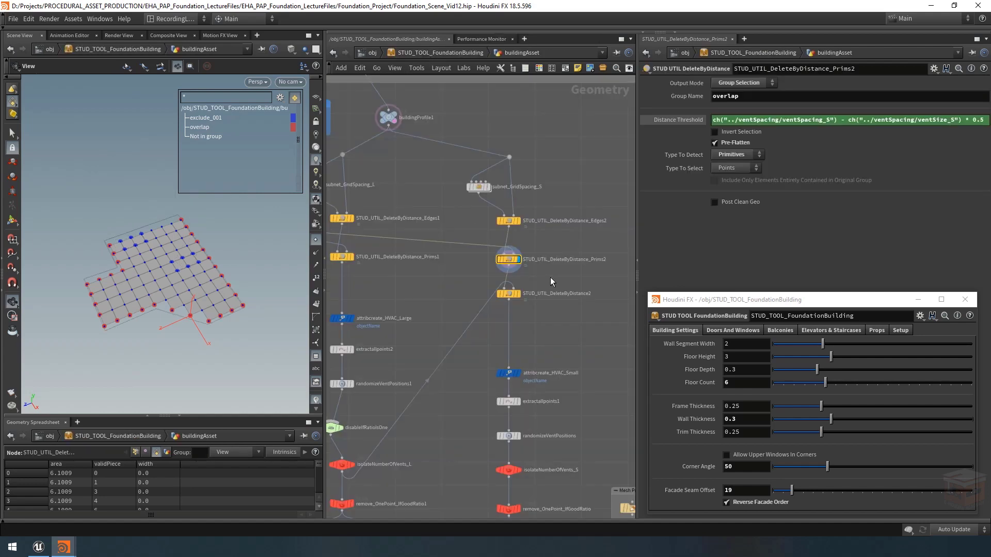
- Examine the other DeleteByDistance nodes in the support pillar and elevator and staircase networks, and return to the vent network
{"action": "left_click", "coordinate": [517, 259]}
{"action": "scroll", "coordinate": [556, 272], "scroll_direction": "down", "scroll_amount": 1}
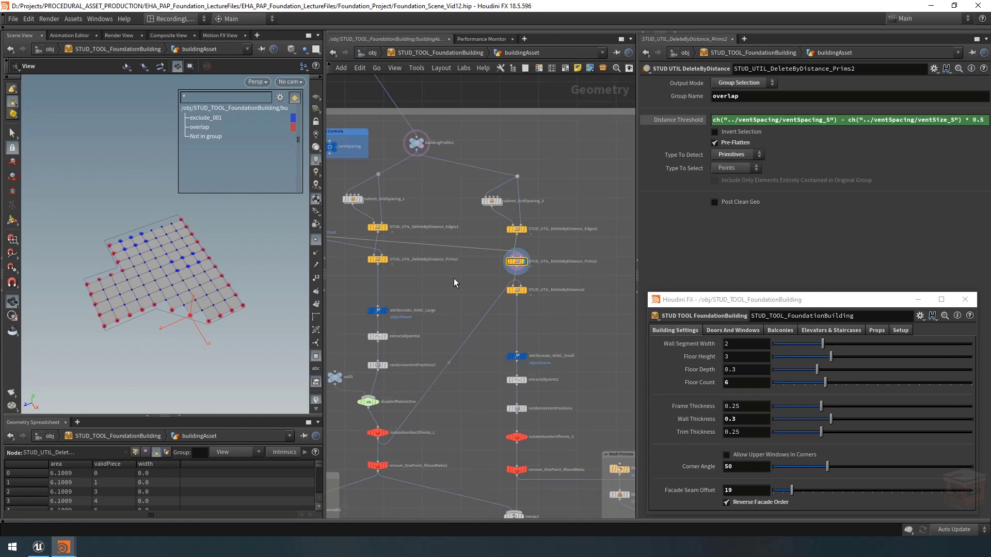
{"action": "scroll", "coordinate": [421, 257], "scroll_direction": "down", "scroll_amount": 3}
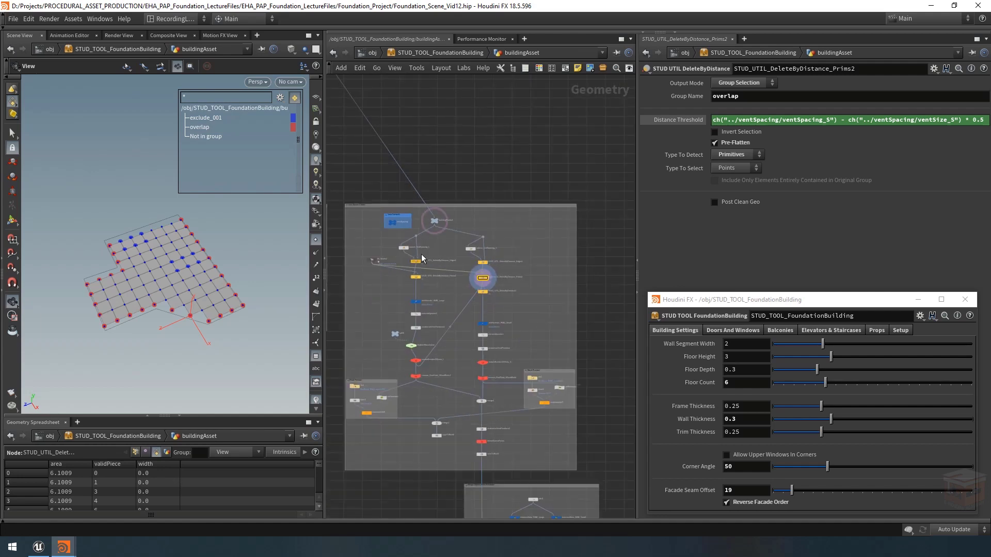
{"action": "middle_click_drag", "start_coordinate": [421, 254], "coordinate": [651, 288]}
{"action": "scroll", "coordinate": [515, 283], "scroll_direction": "up", "scroll_amount": 4}
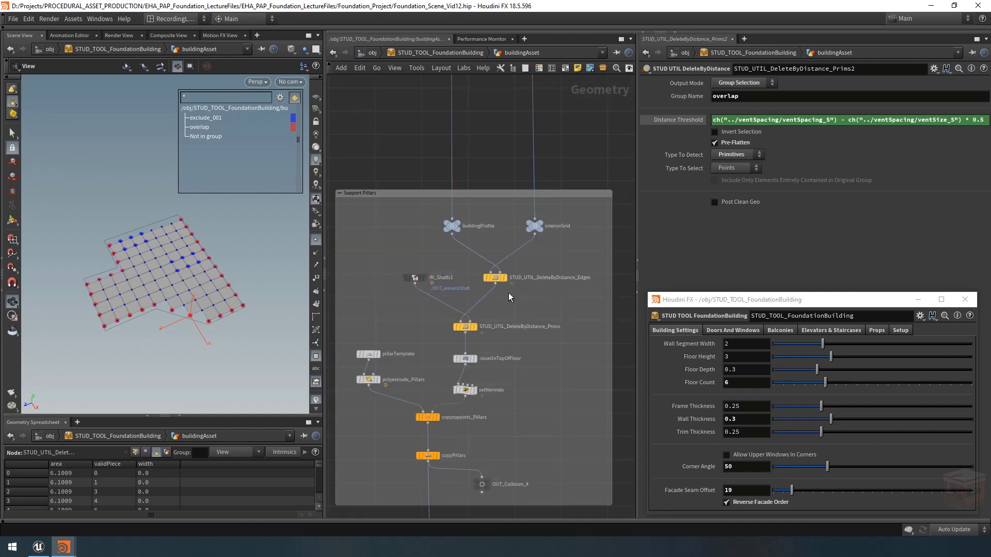
{"action": "scroll", "coordinate": [509, 292], "scroll_direction": "down", "scroll_amount": 6}
{"action": "middle_click_drag", "start_coordinate": [361, 248], "coordinate": [594, 273]}
{"action": "scroll", "coordinate": [503, 279], "scroll_direction": "up", "scroll_amount": 5}
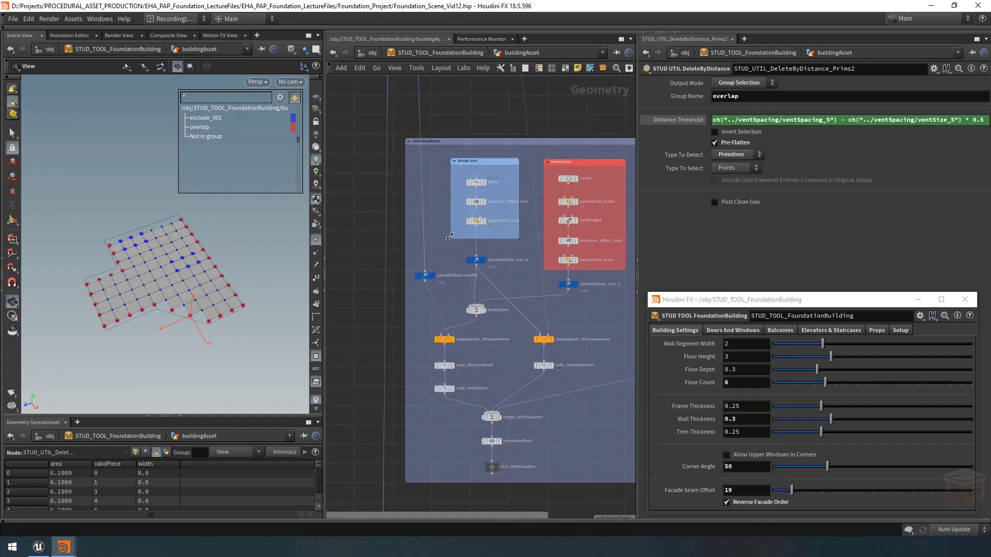
{"action": "middle_click_drag", "start_coordinate": [449, 237], "coordinate": [512, 489]}
{"action": "middle_click_drag", "start_coordinate": [504, 192], "coordinate": [446, 281]}
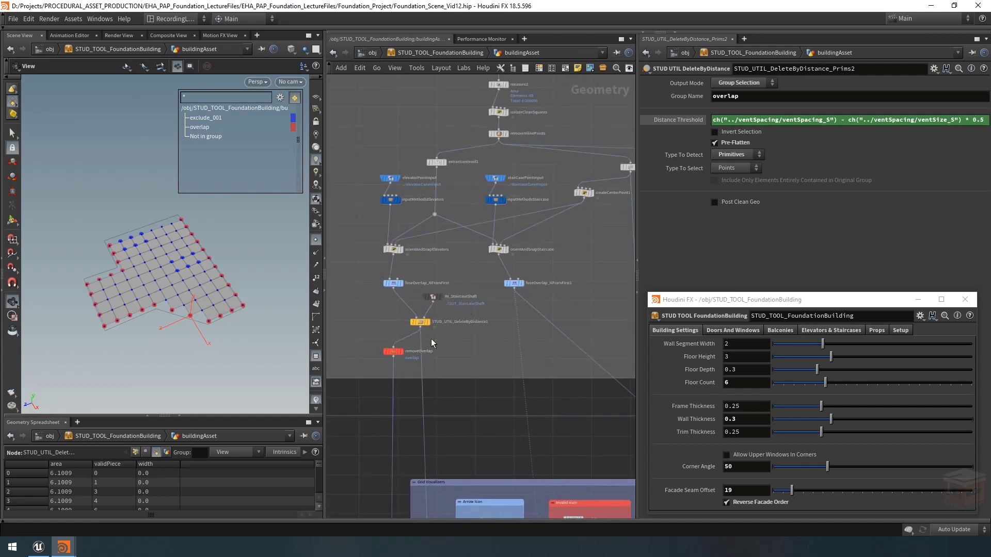
{"action": "mouse_move", "coordinate": [430, 322]}
{"action": "scroll", "coordinate": [459, 342], "scroll_direction": "down", "scroll_amount": 10}
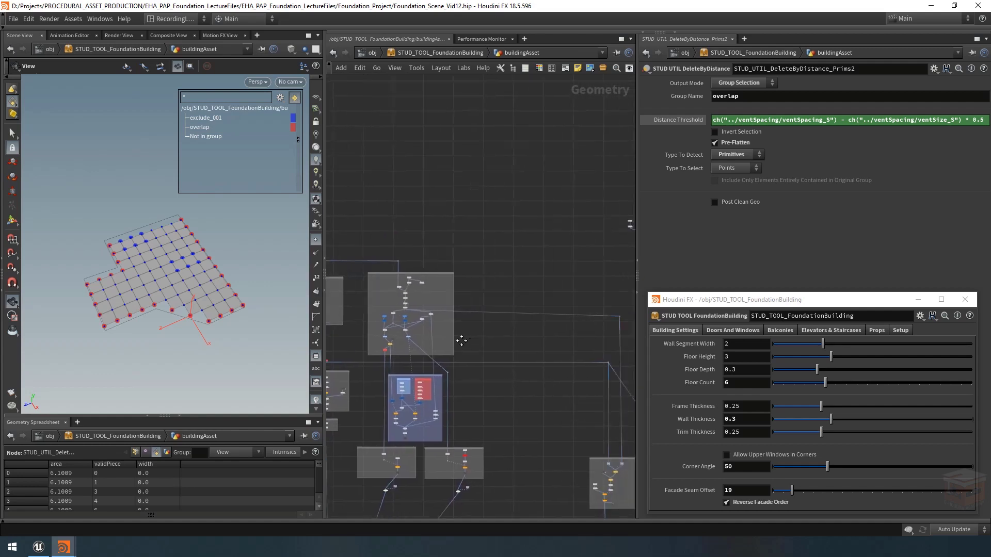
{"action": "scroll", "coordinate": [462, 341], "scroll_direction": "up", "scroll_amount": 10}
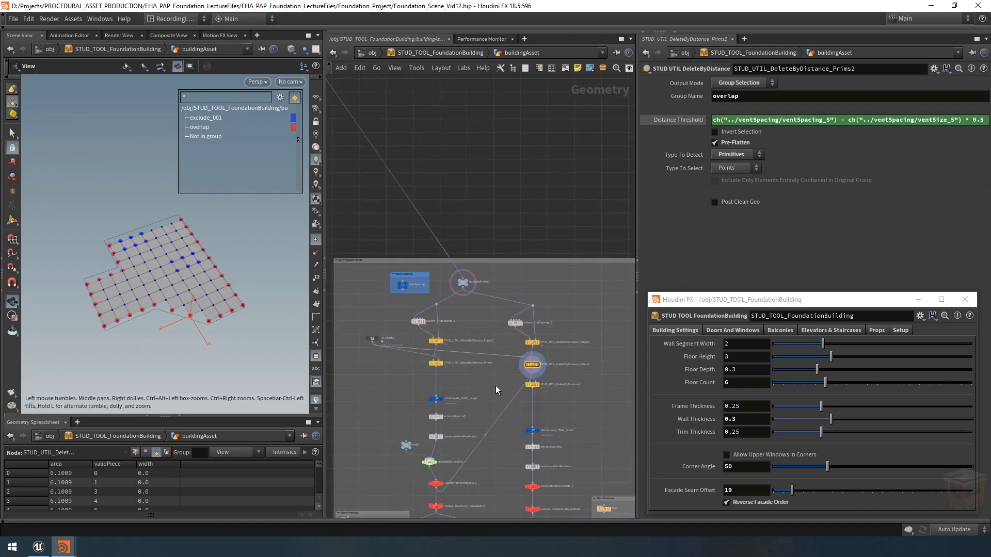
{"action": "middle_click_drag", "start_coordinate": [495, 386], "coordinate": [473, 362]}
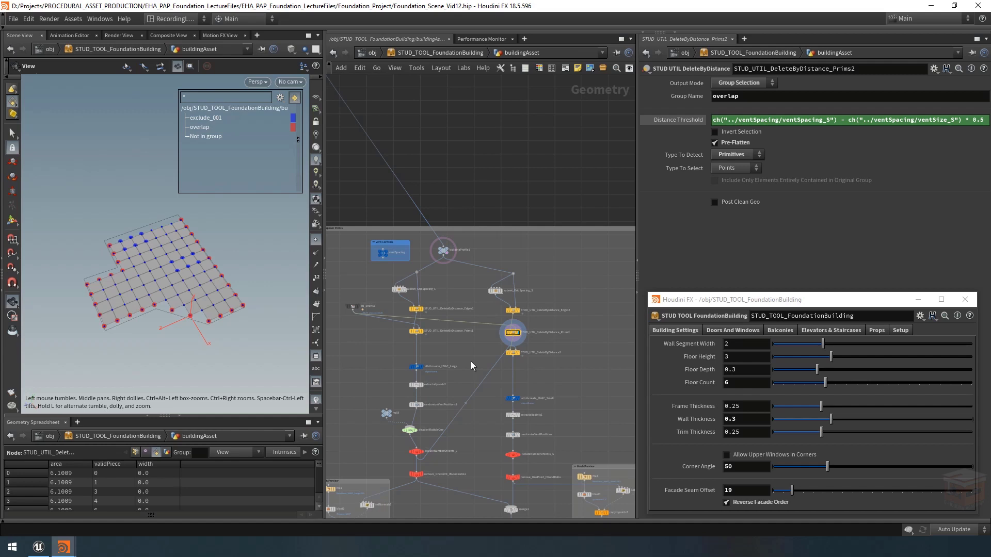
- Show the STUD_UTIL_DeleteByDistance_Prims2 node's asset definition in the Asset Manager
{"action": "scroll", "coordinate": [576, 346], "scroll_direction": "up", "scroll_amount": 3}
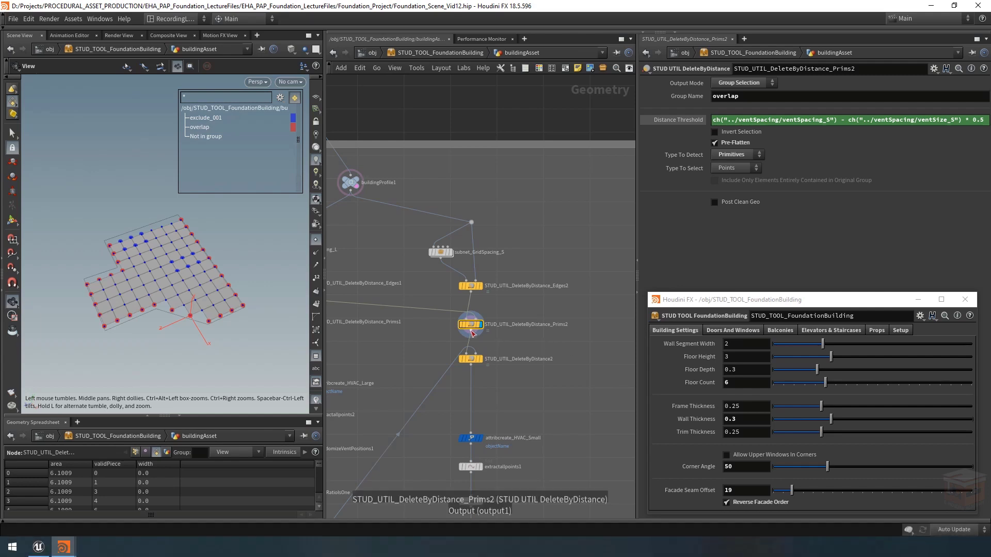
{"action": "mouse_move", "coordinate": [470, 325]}
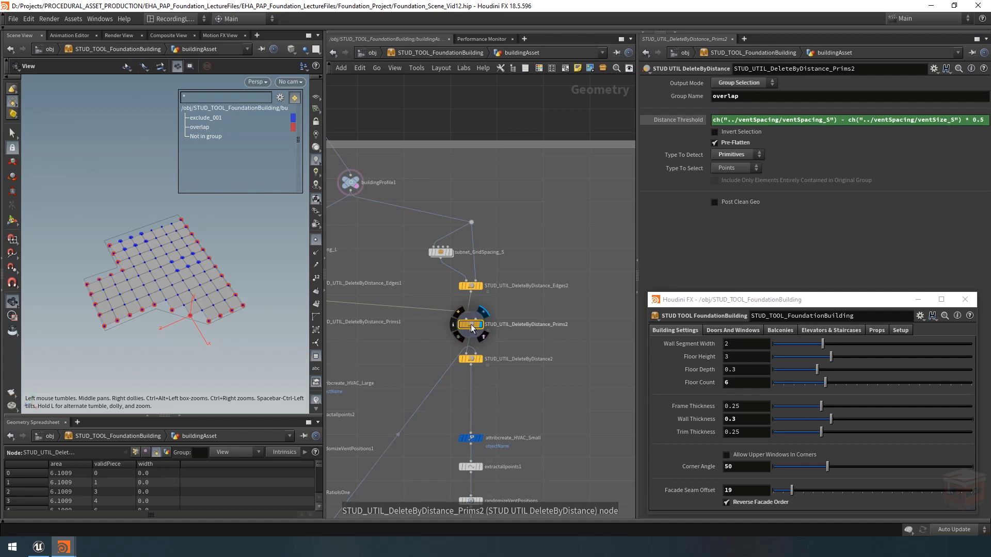
{"action": "right_click", "coordinate": [470, 324]}
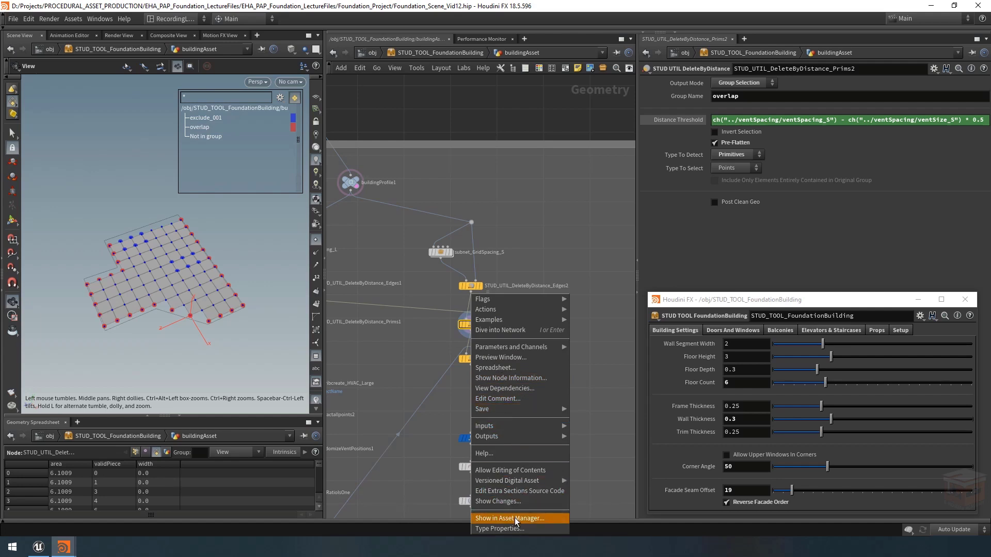
{"action": "left_click", "coordinate": [415, 355]}
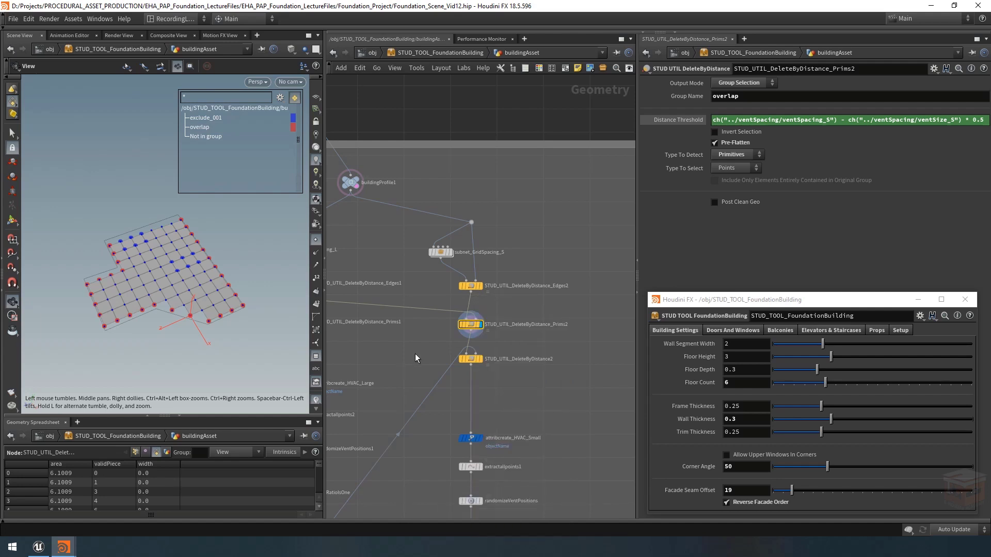
{"action": "right_click", "coordinate": [472, 324]}
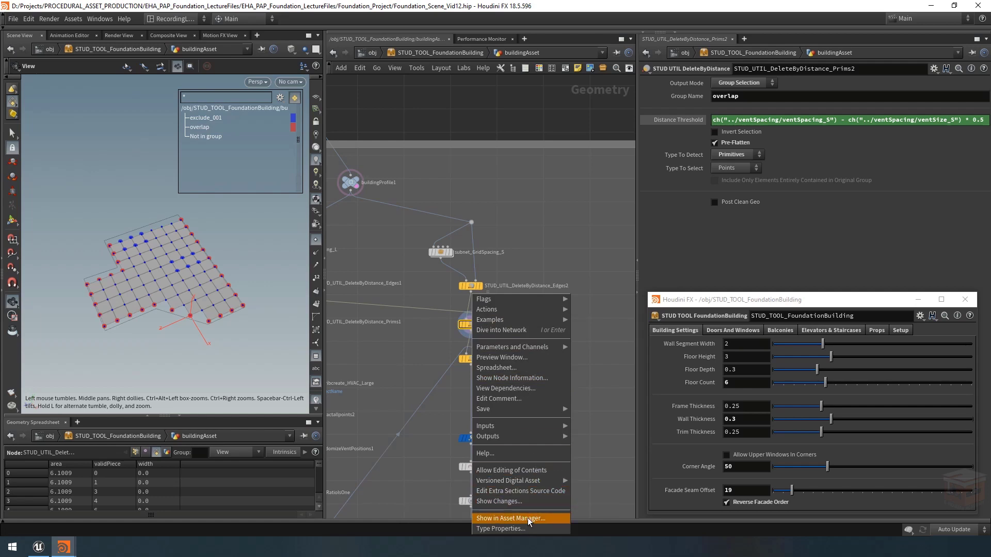
{"action": "left_click", "coordinate": [512, 518]}
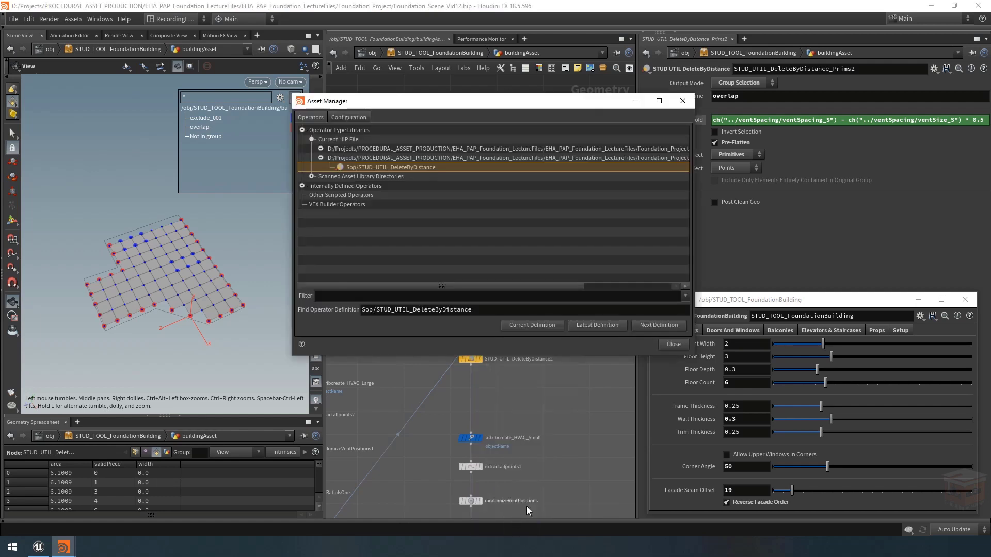
- Start duplicating the Sop/STUD_UTIL_DeleteByDistance asset with operator name STUD_UTIL_DeleteByDistance_V2 and label STUD UTIL DeleteByDistance_V2
{"action": "right_click", "coordinate": [441, 167]}
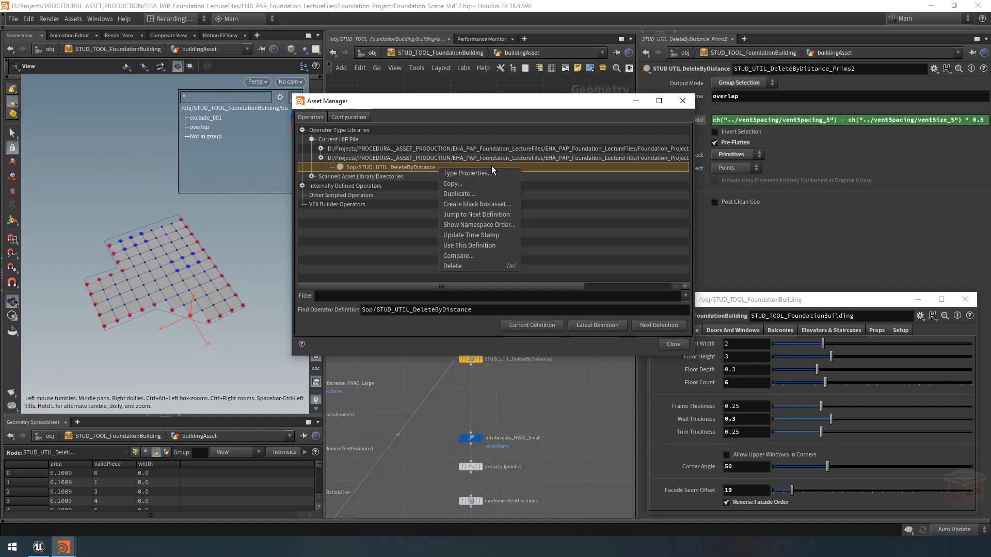
{"action": "left_click", "coordinate": [474, 194]}
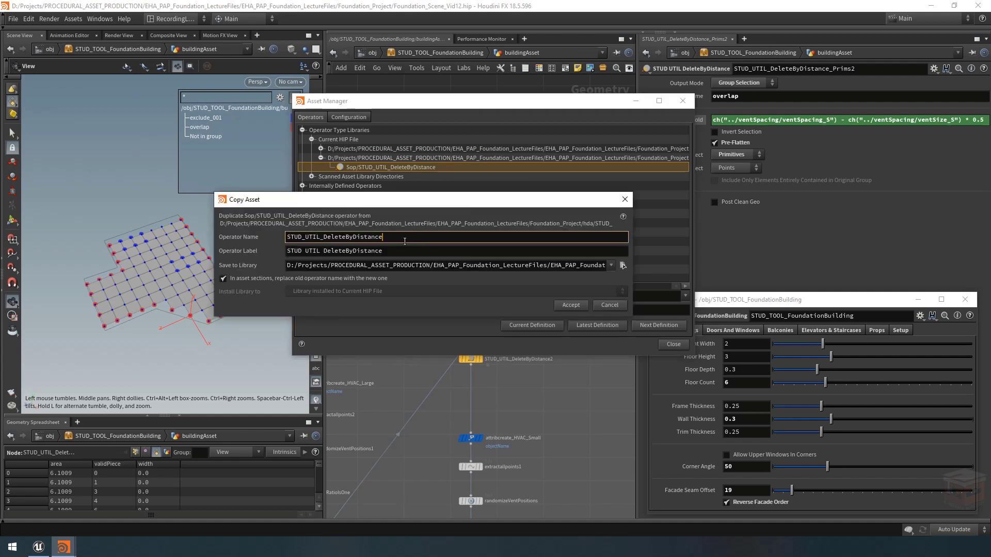
{"action": "type", "text": "_V2"}
{"action": "key", "text": "Tab"}
{"action": "key", "text": "End"}
{"action": "type", "text": "_V2"}
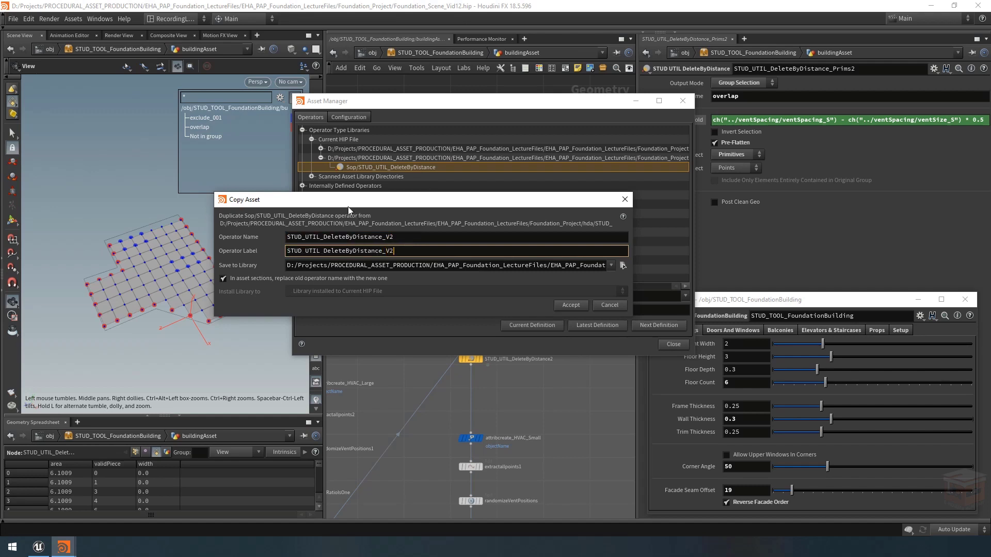
- Set the duplicate's library file in the hda folder to STUD_UTIL_DeleteByDistance_V2.hda and create the copy
{"action": "left_click", "coordinate": [564, 265]}
{"action": "key", "text": "End"}
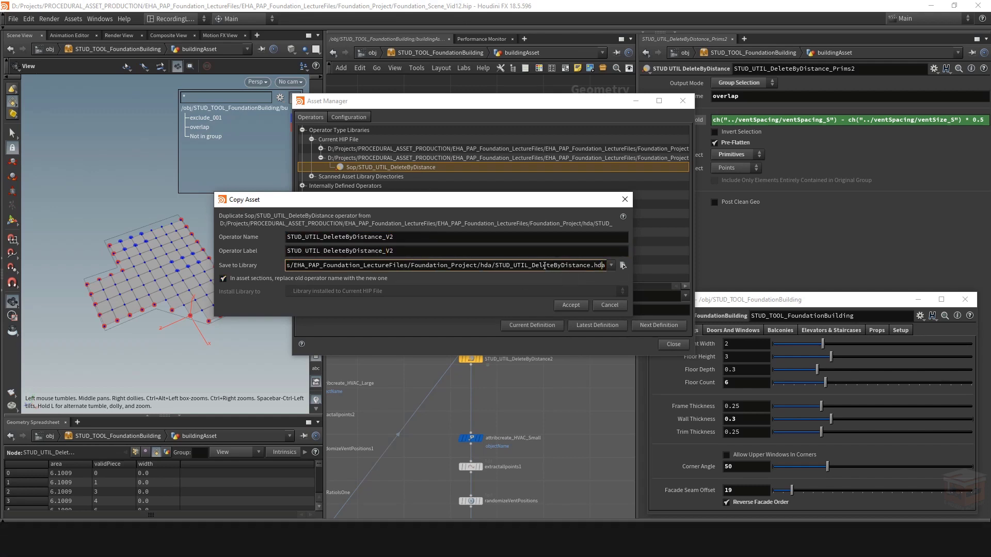
{"action": "key", "text": "Left"}
{"action": "key", "text": "Left"}
{"action": "key", "text": "Left"}
{"action": "key", "text": "Left"}
{"action": "type", "text": "_"}
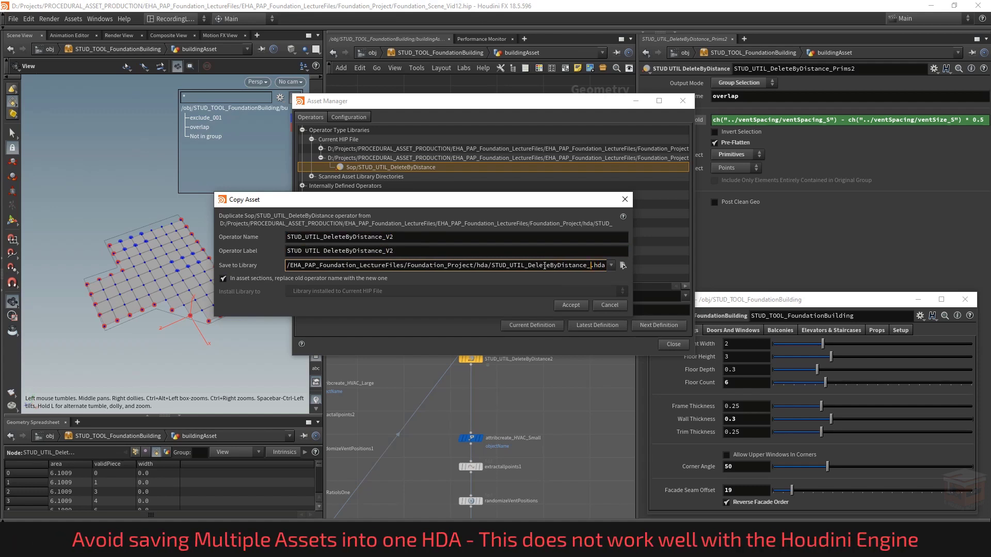
{"action": "type", "text": "V\""}
{"action": "key", "text": "BackSpace"}
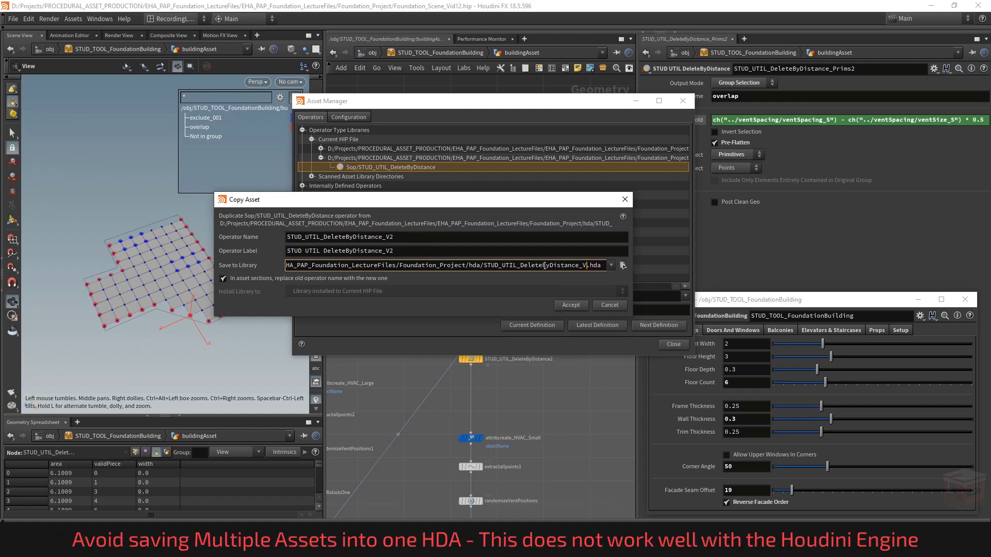
{"action": "type", "text": "2"}
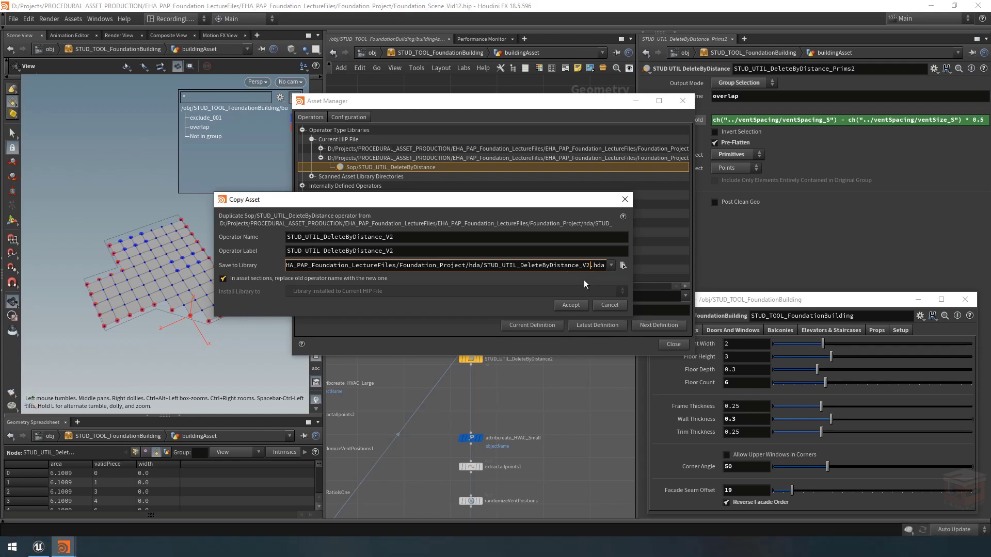
{"action": "left_click", "coordinate": [572, 305]}
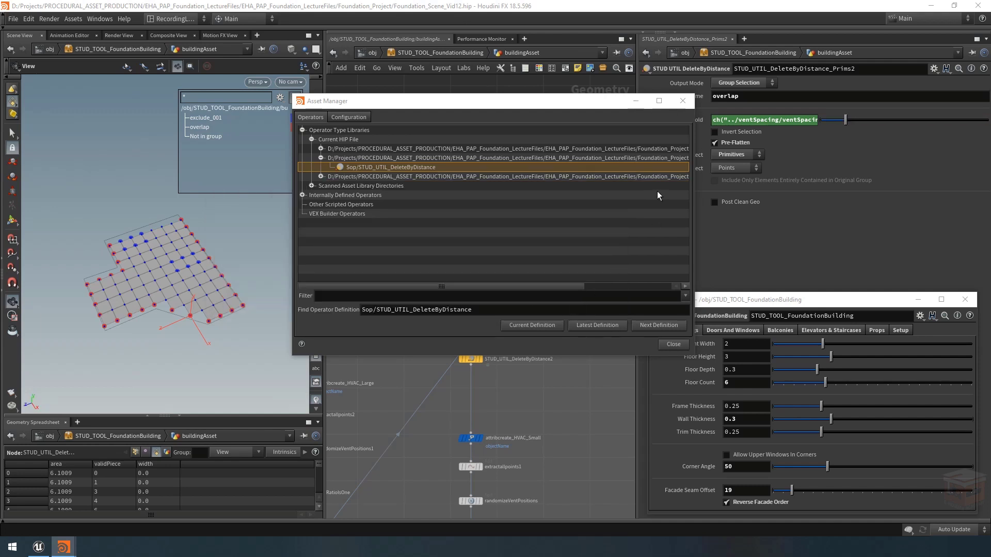
- Check the full library path and definition of the V2 asset, and close the Asset Manager
{"action": "left_click", "coordinate": [321, 177]}
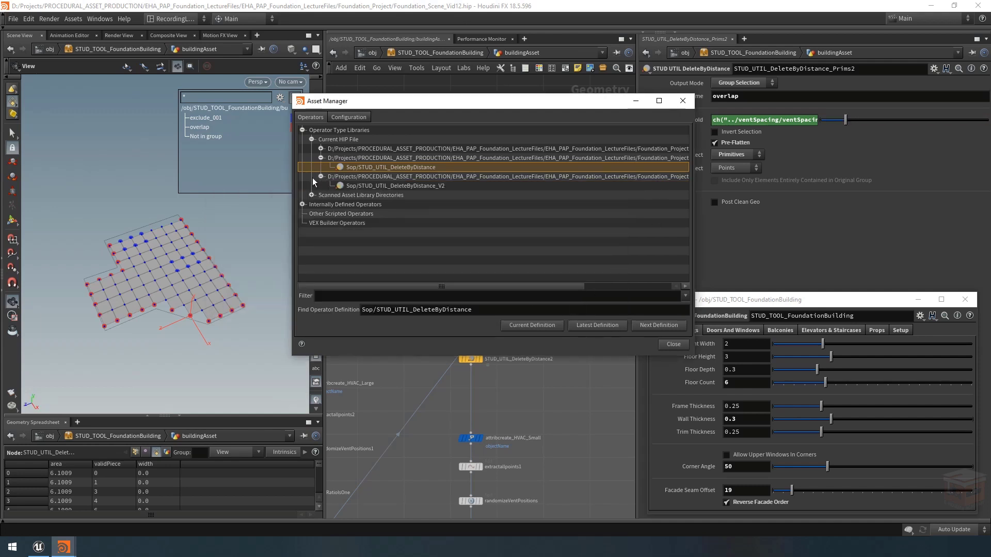
{"action": "left_click_drag", "start_coordinate": [289, 185], "coordinate": [83, 185]}
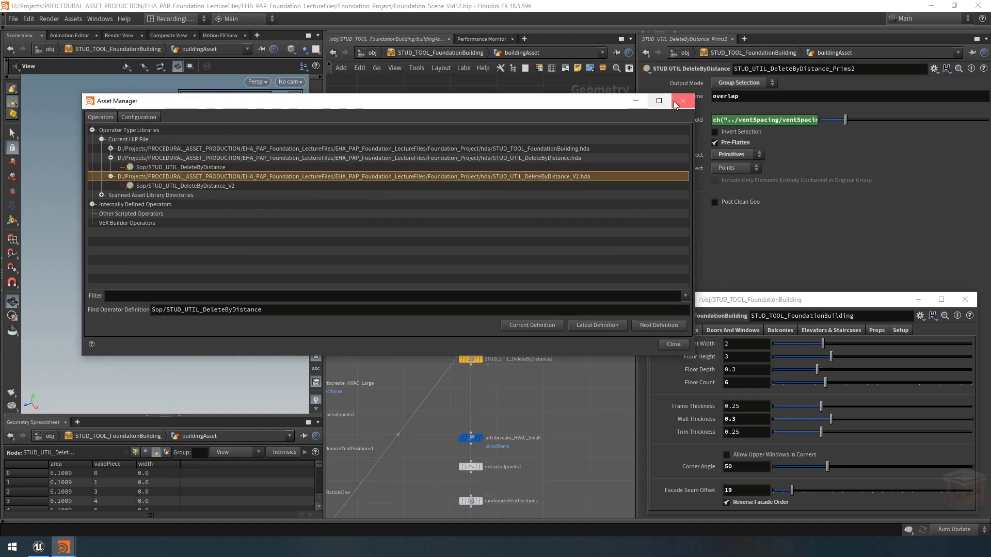
{"action": "left_click", "coordinate": [682, 101]}
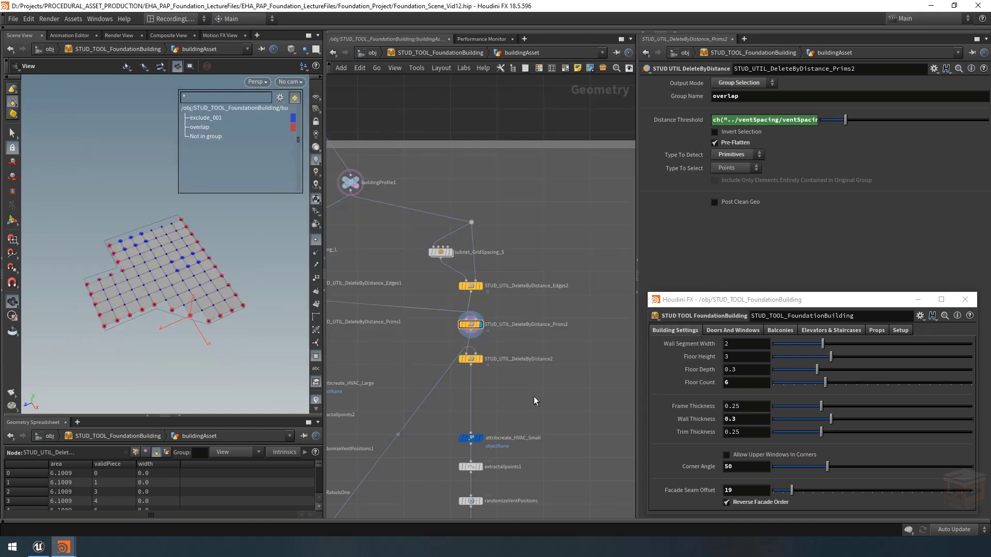
- Place a STUD UTIL DeleteByDistance_V2 node beside STUD_UTIL_DeleteByDistance2 as a trial, and delete it again
{"action": "key", "text": "Tab"}
{"action": "type", "text": "dele"}
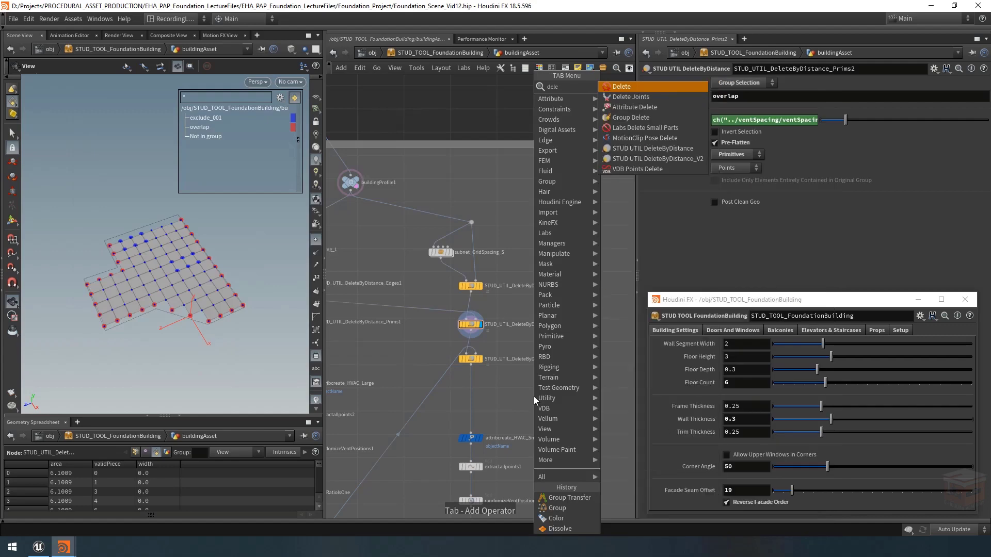
{"action": "type", "text": "te"}
{"action": "key", "text": "Down"}
{"action": "key", "text": "Down"}
{"action": "key", "text": "Down"}
{"action": "key", "text": "Down"}
{"action": "key", "text": "Down"}
{"action": "key", "text": "Down"}
{"action": "key", "text": "Down"}
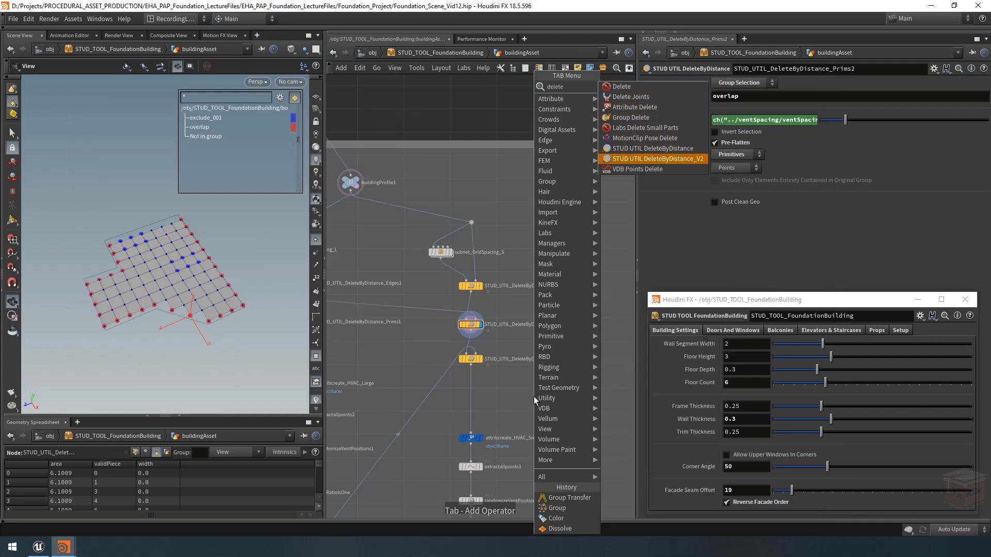
{"action": "key", "text": "Return"}
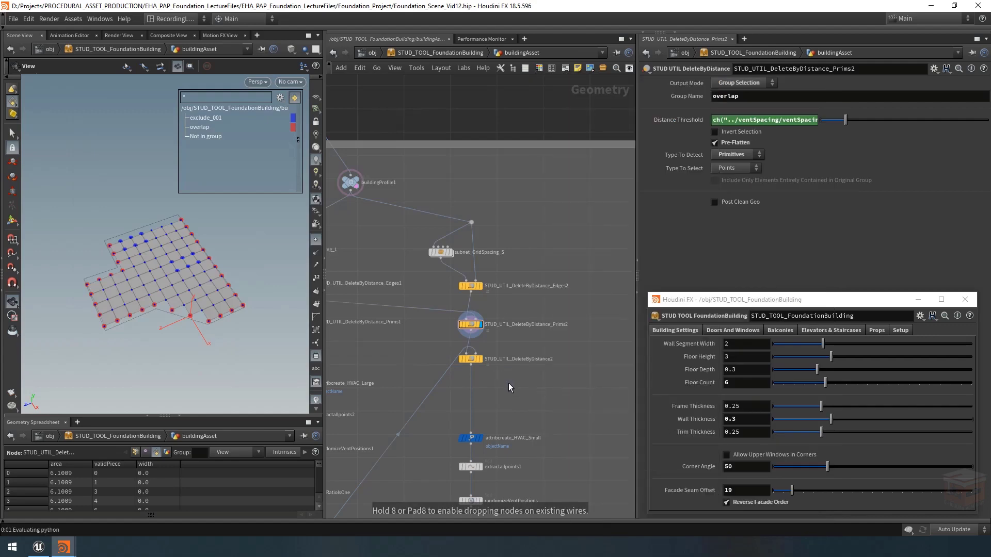
{"action": "left_click", "coordinate": [509, 383]}
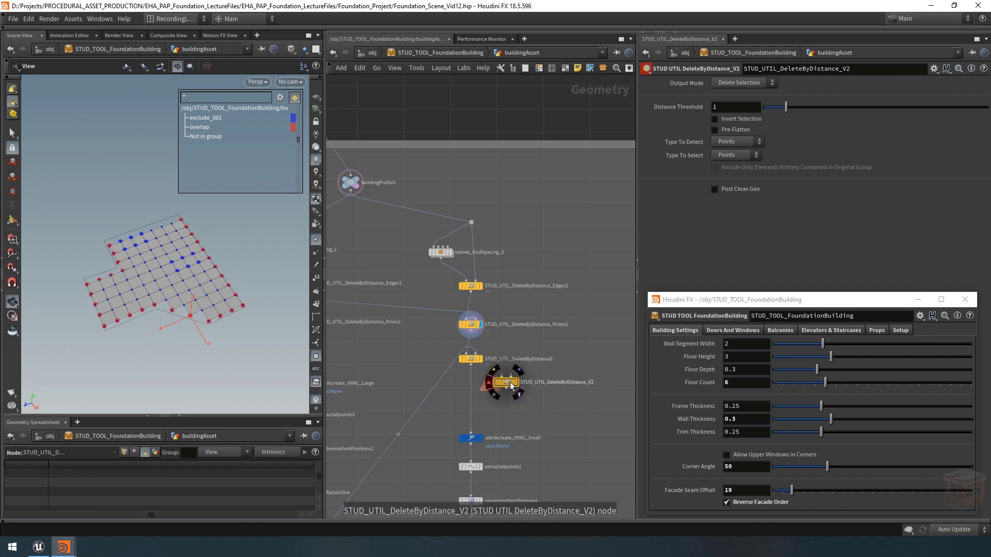
{"action": "left_click_drag", "start_coordinate": [510, 382], "coordinate": [519, 385]}
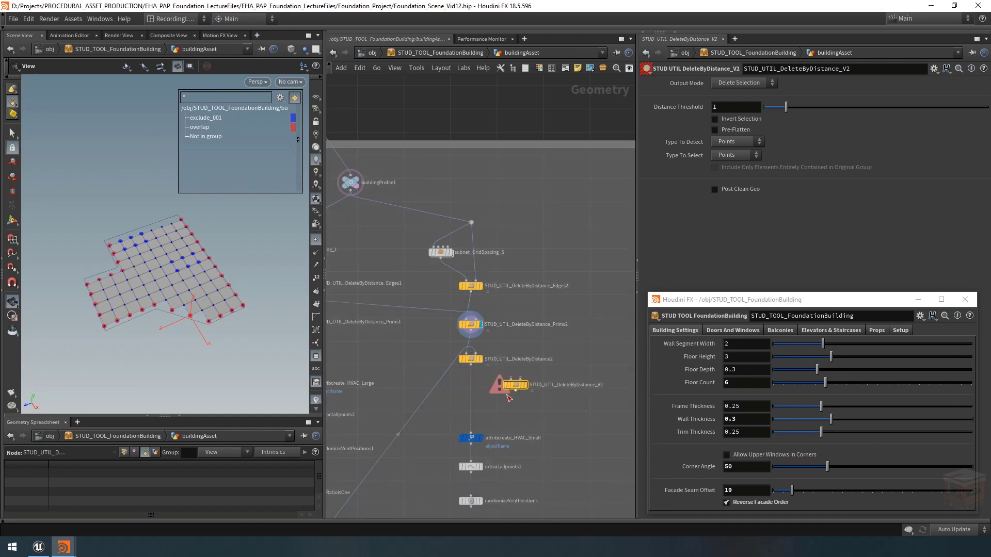
{"action": "mouse_move", "coordinate": [516, 388]}
{"action": "key", "text": "Delete"}
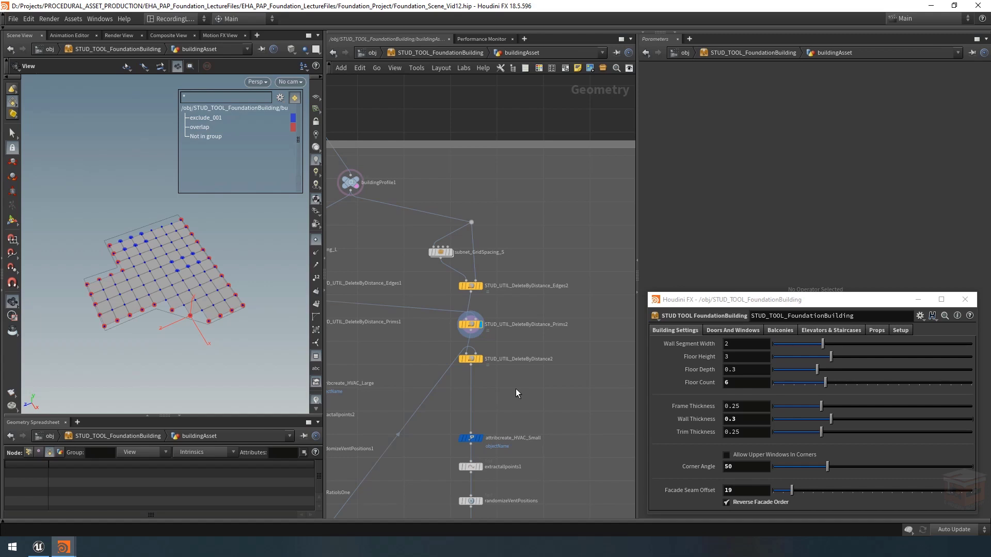
- Allow editing of the contents of STUD_UTIL_DeleteByDistance_Prims2 and go inside the node
{"action": "left_click", "coordinate": [472, 326]}
{"action": "right_click", "coordinate": [471, 326]}
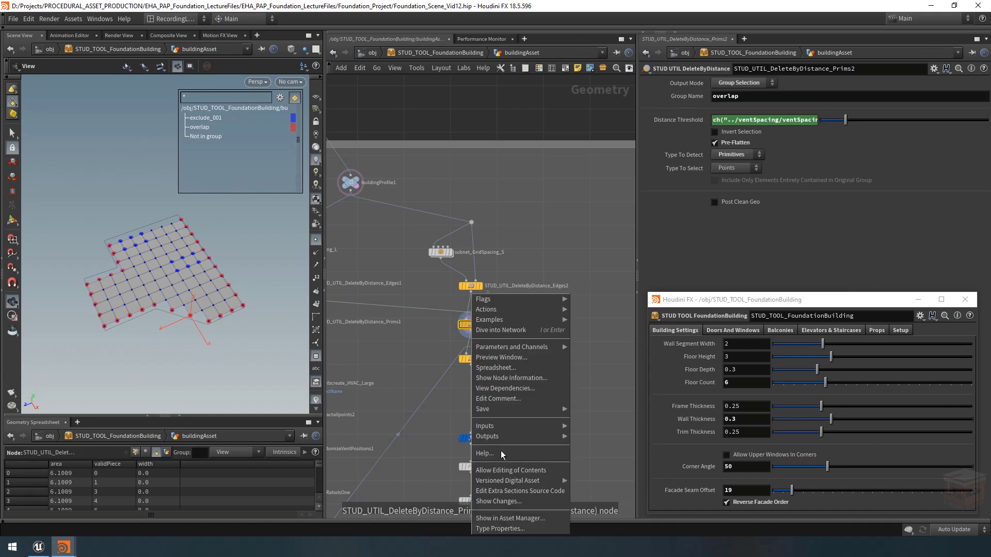
{"action": "left_click", "coordinate": [540, 472]}
{"action": "middle_click_drag", "start_coordinate": [524, 392], "coordinate": [591, 397]}
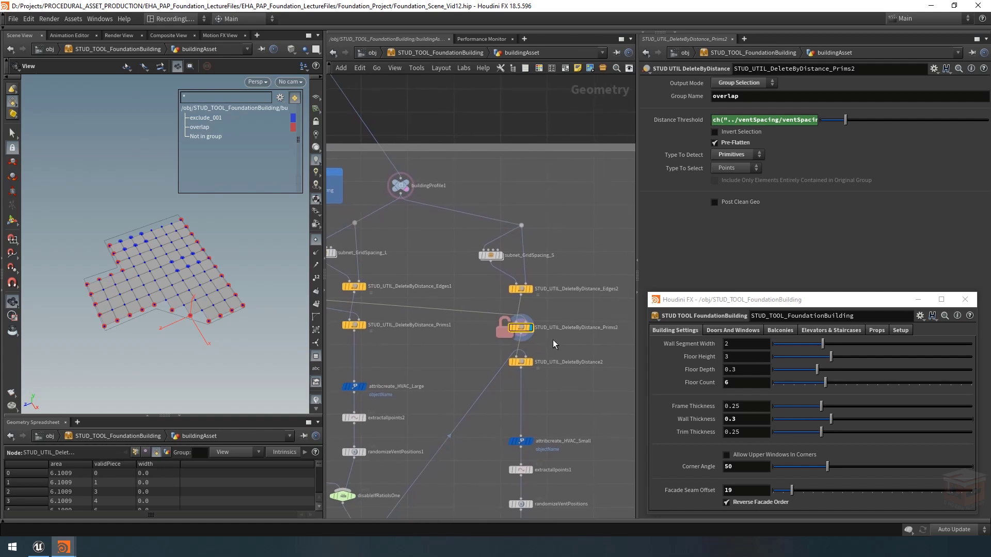
{"action": "middle_click_drag", "start_coordinate": [570, 345], "coordinate": [553, 340]}
{"action": "double_click", "coordinate": [521, 328]}
{"action": "scroll", "coordinate": [496, 390], "scroll_direction": "up", "scroll_amount": 5}
- Insert a Color node between postCleanGeometry and output0 and set its color to pure red
{"action": "key", "text": "Tab"}
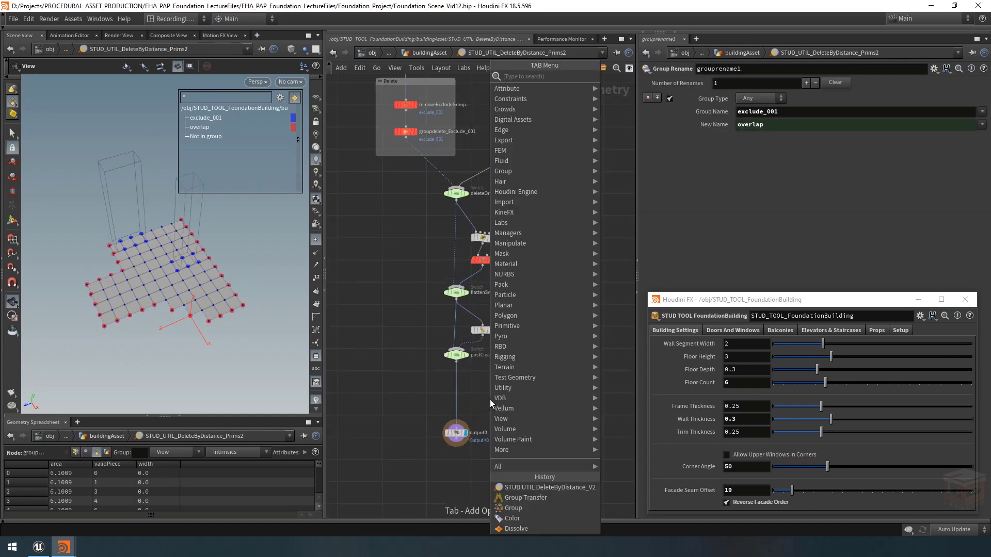
{"action": "type", "text": "co"}
{"action": "key", "text": "Return"}
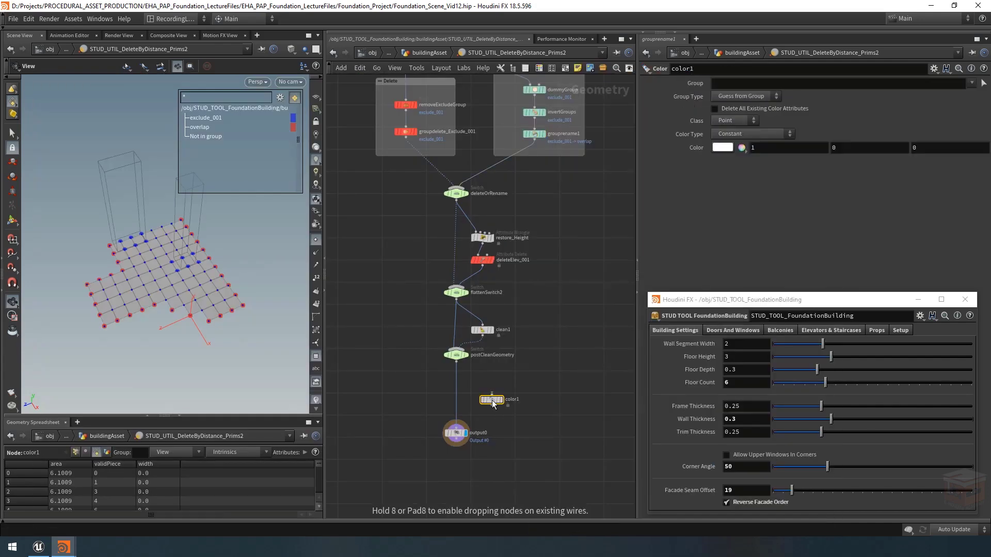
{"action": "left_click", "coordinate": [490, 399]}
{"action": "mouse_move", "coordinate": [456, 398]}
{"action": "left_mouse_down"}
{"action": "mouse_move", "coordinate": [492, 400]}
{"action": "mouse_move", "coordinate": [451, 392]}
{"action": "left_mouse_up"}
{"action": "left_click", "coordinate": [724, 148]}
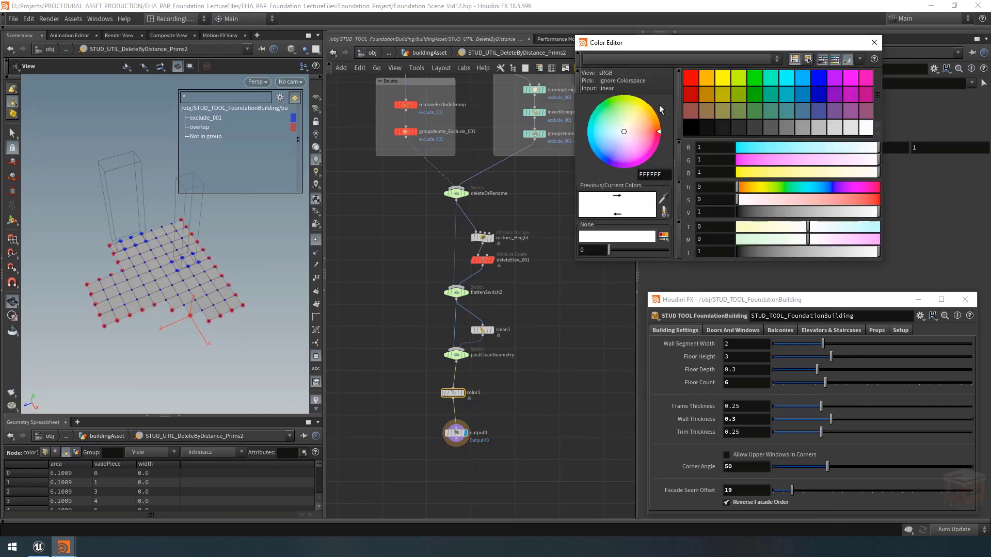
{"action": "left_click", "coordinate": [691, 79]}
{"action": "left_click", "coordinate": [876, 39]}
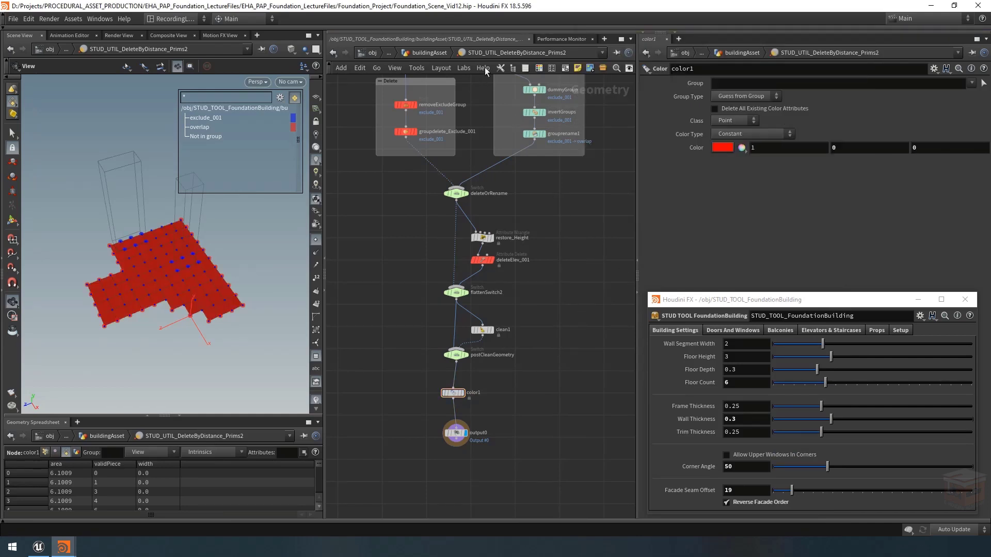
- Return to the buildingAsset network and save STUD_UTIL_DeleteByDistance_Prims2's changes to its asset definition
{"action": "left_click", "coordinate": [437, 53]}
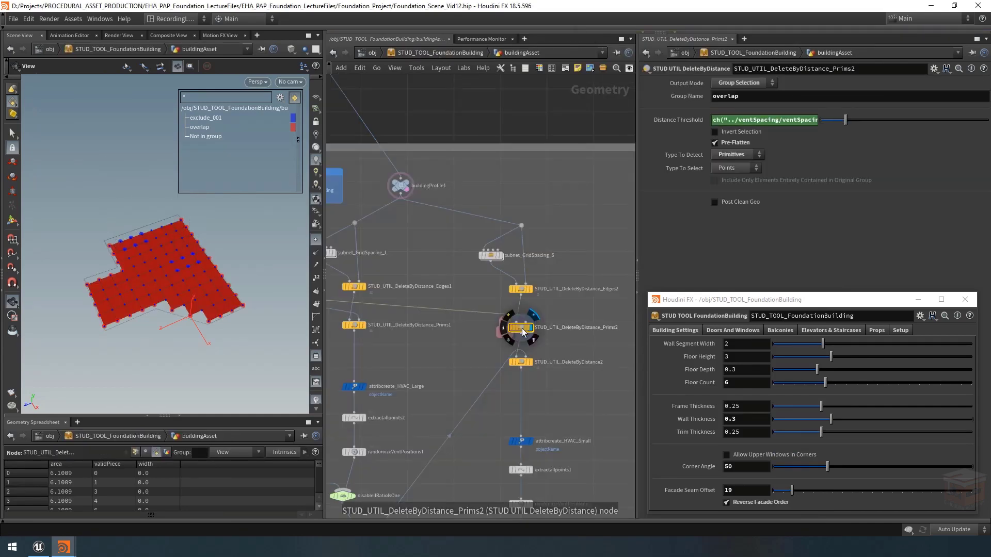
{"action": "right_click", "coordinate": [522, 335]}
{"action": "left_click", "coordinate": [569, 502]}
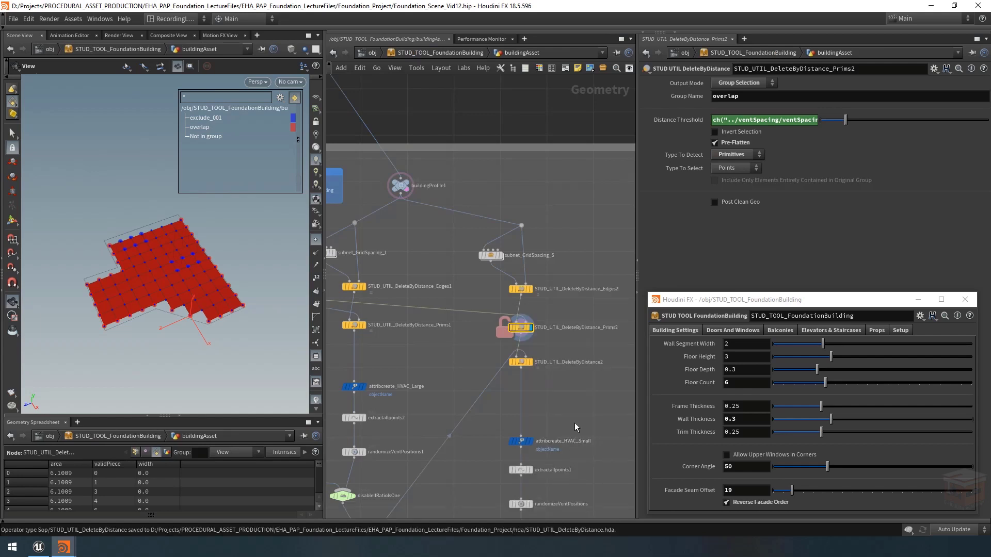
- Display STUD_UTIL_DeleteByDistance_Edges1 and inspect the color1 node inside it to check that the saved edit carried over
{"action": "middle_click_drag", "start_coordinate": [421, 349], "coordinate": [564, 391]}
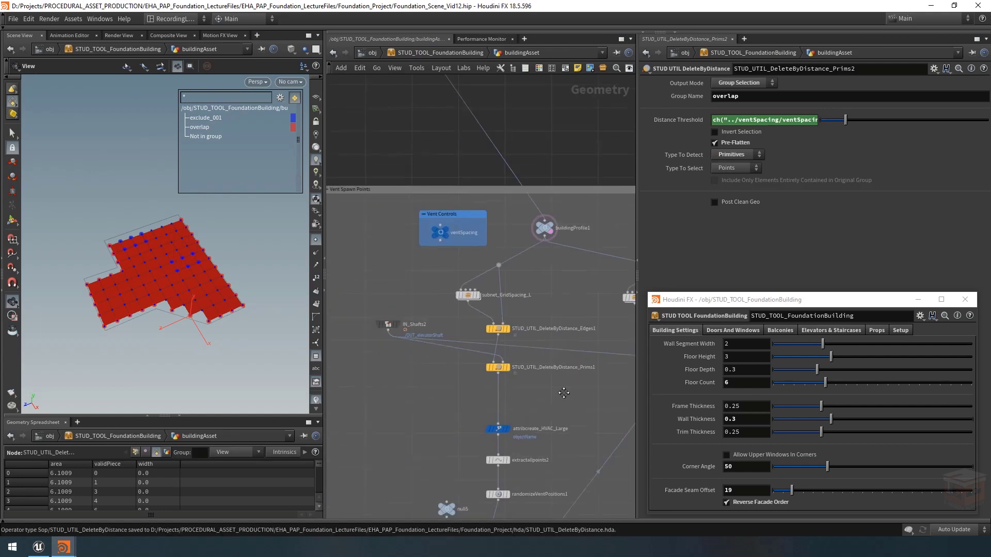
{"action": "scroll", "coordinate": [524, 341], "scroll_direction": "up", "scroll_amount": 4}
{"action": "middle_click_drag", "start_coordinate": [490, 326], "coordinate": [468, 319]}
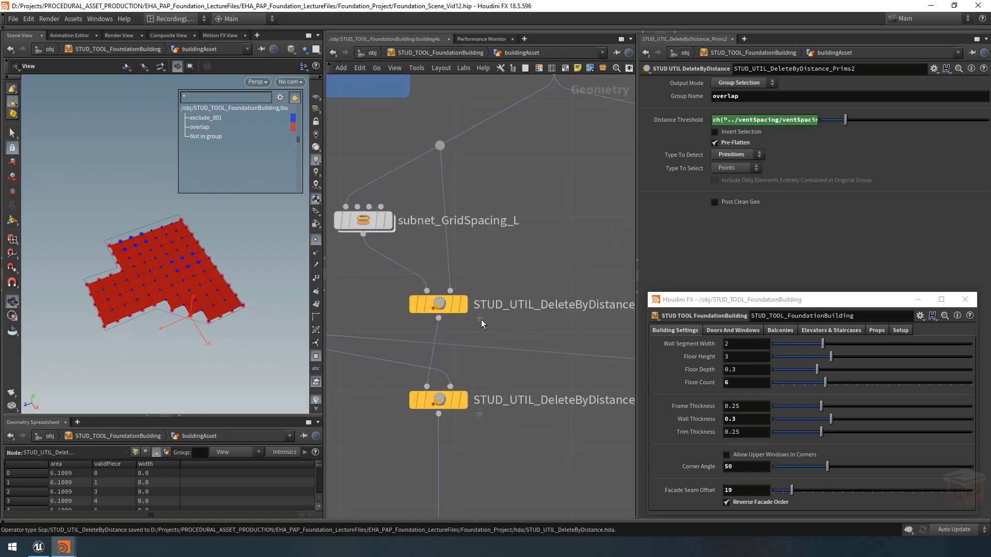
{"action": "left_click", "coordinate": [463, 305]}
{"action": "left_click", "coordinate": [440, 304]}
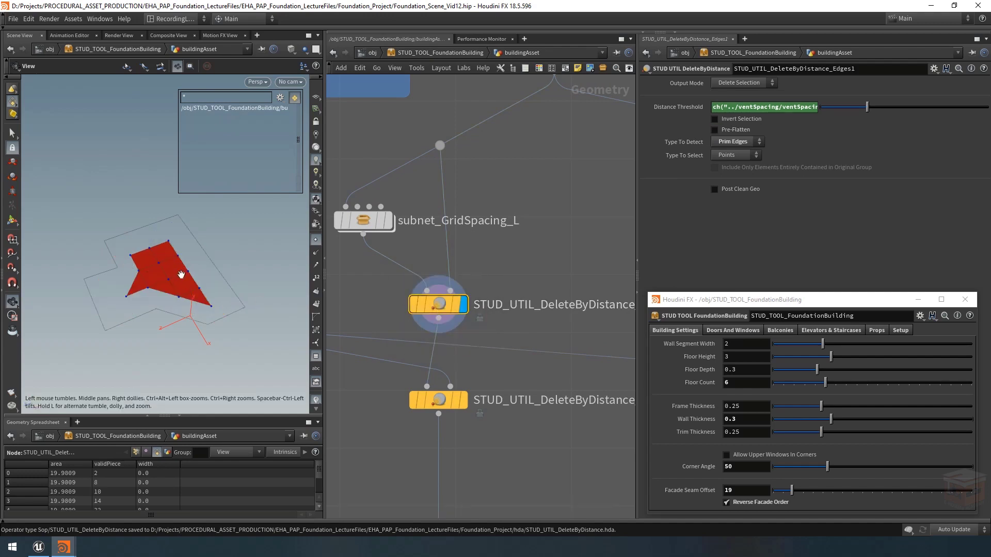
{"action": "double_click", "coordinate": [441, 302]}
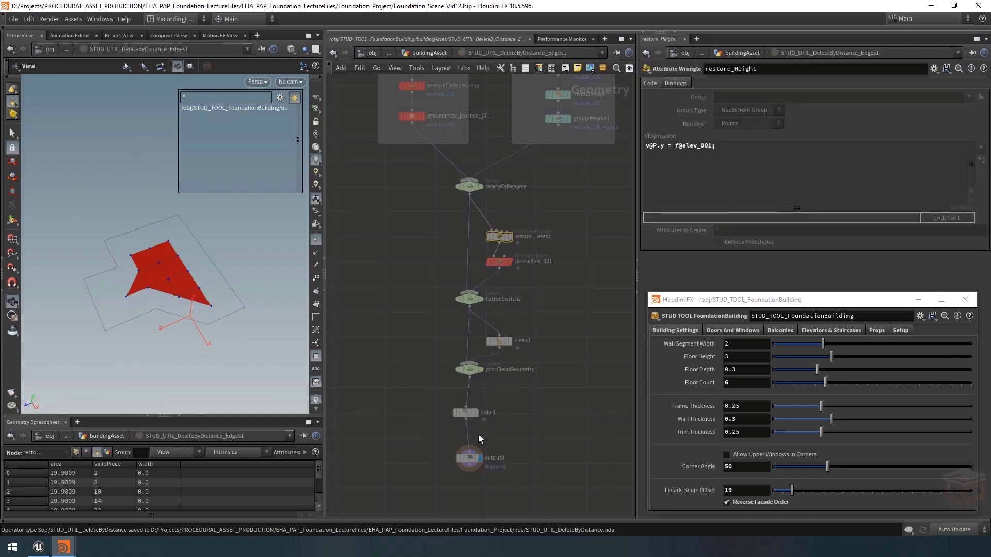
{"action": "left_click", "coordinate": [464, 413]}
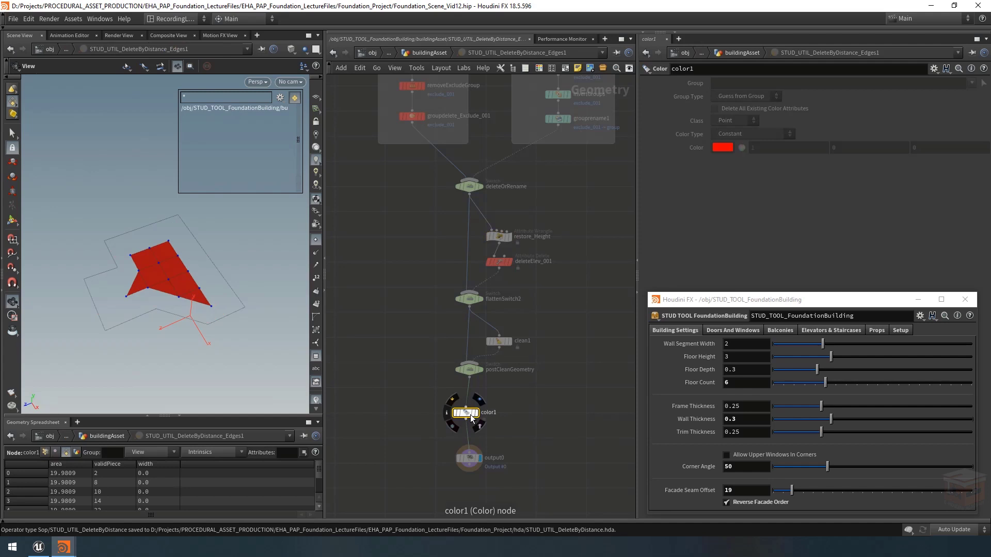
{"action": "scroll", "coordinate": [552, 420], "scroll_direction": "down", "scroll_amount": 3}
{"action": "middle_click_drag", "start_coordinate": [579, 385], "coordinate": [546, 409]}
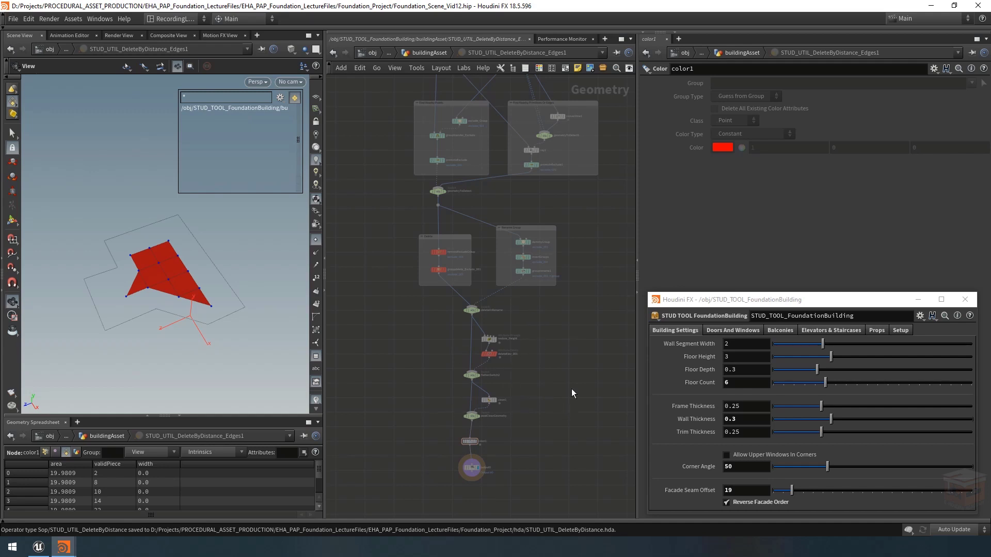
- Return to the buildingAsset network and open the contents of STUD_UTIL_DeleteByDistance_Prims2 in the small vent branch
{"action": "left_click", "coordinate": [433, 52]}
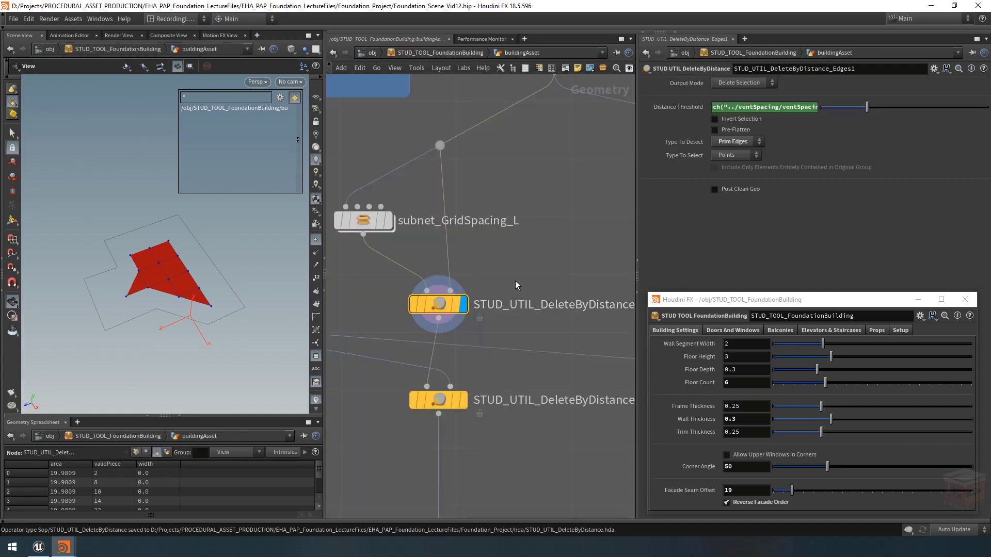
{"action": "scroll", "coordinate": [516, 279], "scroll_direction": "down", "scroll_amount": 3}
{"action": "middle_click_drag", "start_coordinate": [552, 269], "coordinate": [526, 267]}
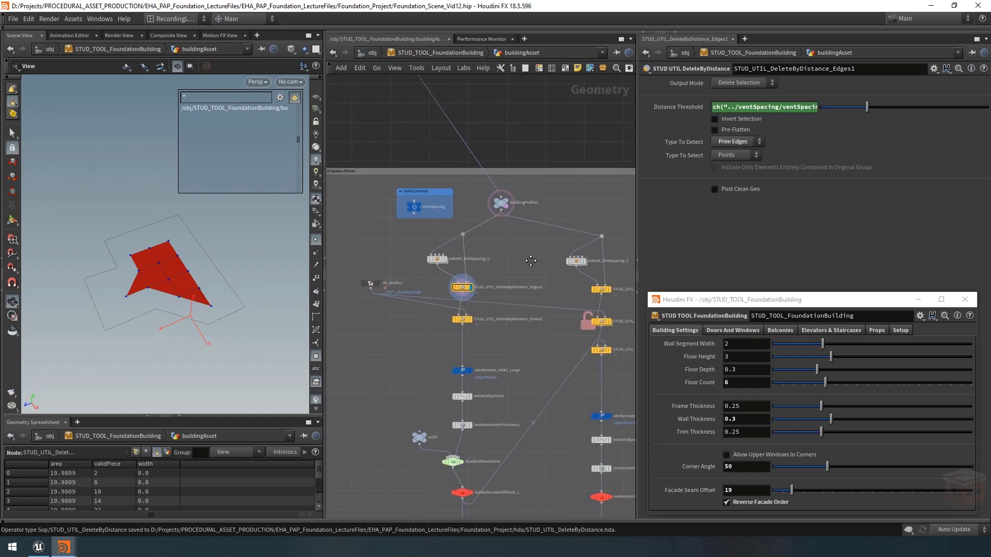
{"action": "middle_click_drag", "start_coordinate": [604, 294], "coordinate": [549, 312]}
{"action": "scroll", "coordinate": [509, 307], "scroll_direction": "up", "scroll_amount": 4}
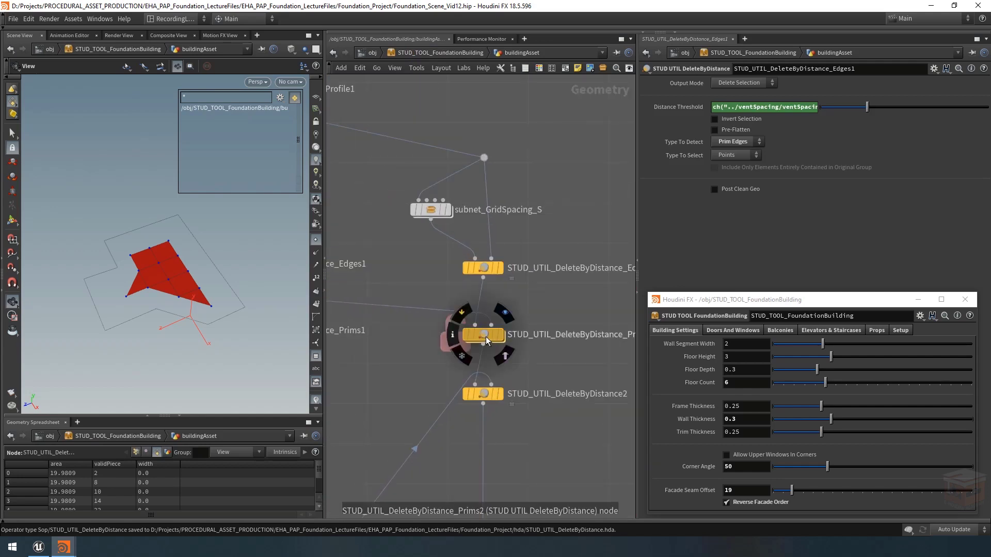
{"action": "left_click", "coordinate": [485, 335]}
{"action": "double_click", "coordinate": [486, 334]}
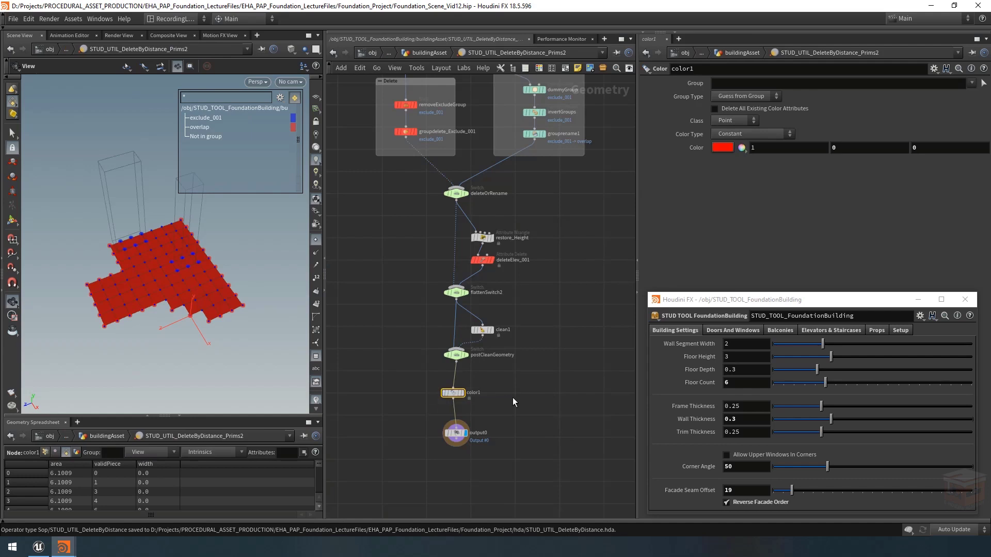
- Remove the color1 node from inside STUD_UTIL_DeleteByDistance_Prims2 and save the change to its asset definition from the buildingAsset network
{"action": "key", "text": "Delete"}
{"action": "scroll", "coordinate": [513, 392], "scroll_direction": "down", "scroll_amount": 3}
{"action": "left_click", "coordinate": [436, 54]}
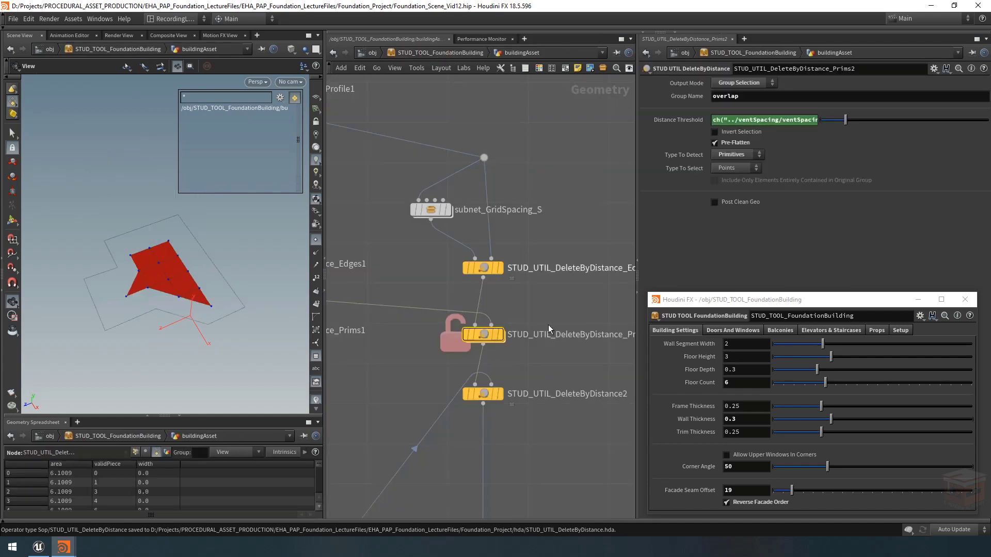
{"action": "scroll", "coordinate": [507, 376], "scroll_direction": "down", "scroll_amount": 3}
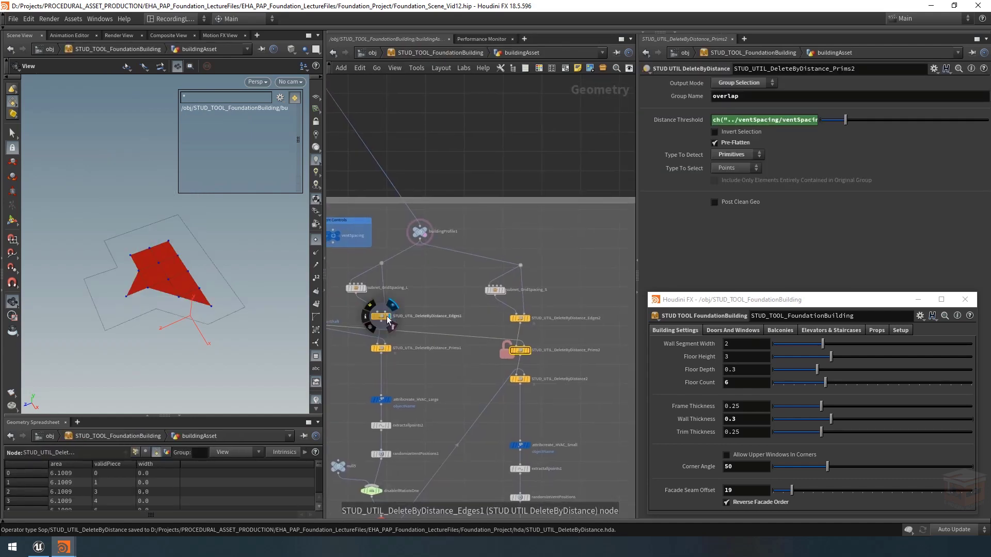
{"action": "right_click", "coordinate": [521, 354]}
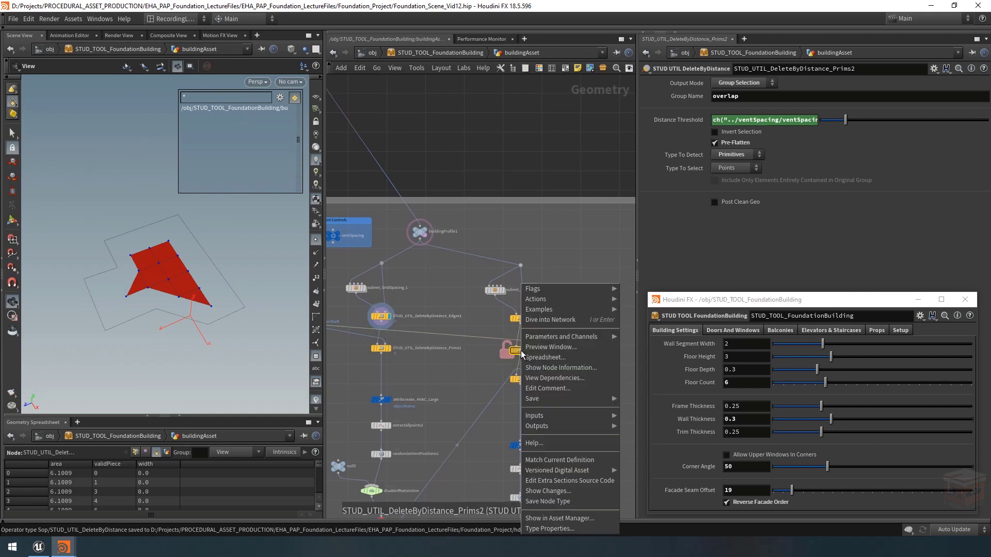
{"action": "left_click", "coordinate": [574, 503]}
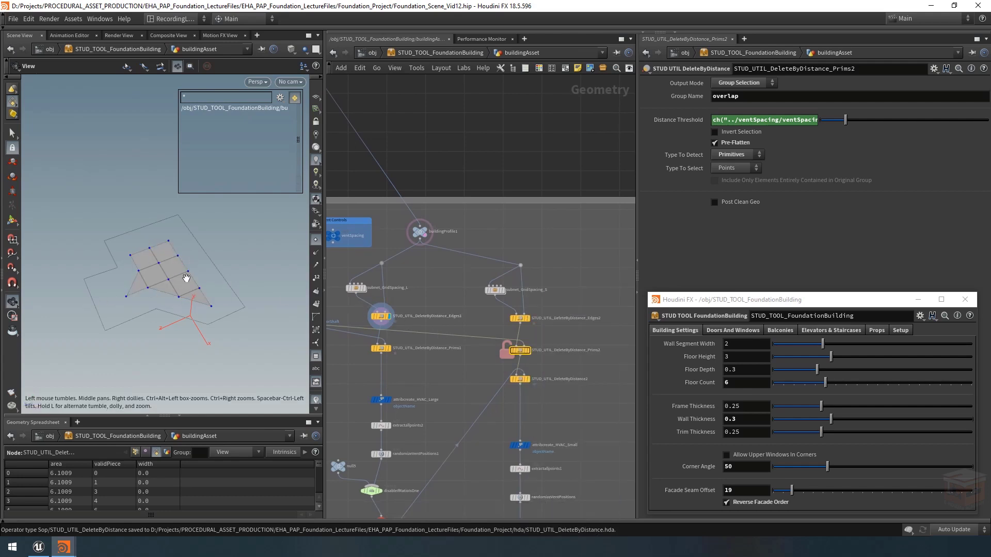
- Check inside STUD_UTIL_DeleteByDistance_Edges1 whether the Color node has been removed, and return to the buildingAsset network
{"action": "double_click", "coordinate": [400, 311]}
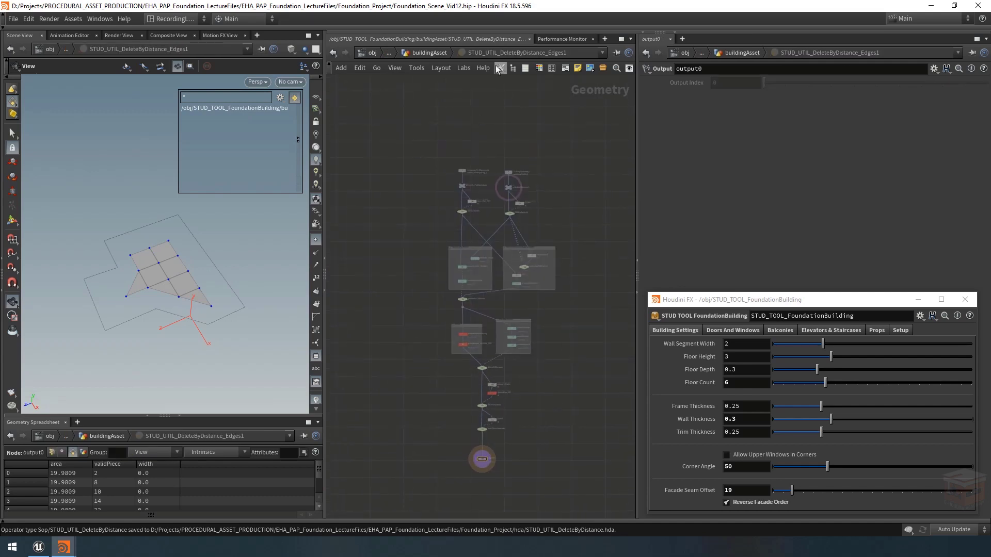
{"action": "left_click", "coordinate": [424, 53]}
{"action": "scroll", "coordinate": [508, 265], "scroll_direction": "down", "scroll_amount": 5}
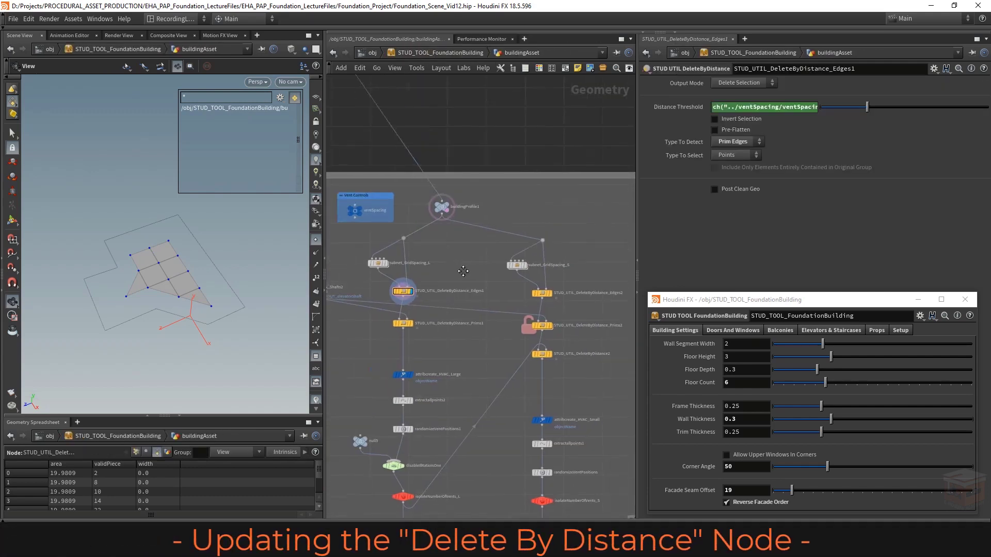
- Display STUD_UTIL_DeleteByDistance_Edges2 and STUD_UTIL_DeleteByDistance_Prims2 in turn and compare their group settings and resulting point groups
{"action": "scroll", "coordinate": [537, 333], "scroll_direction": "up", "scroll_amount": 2}
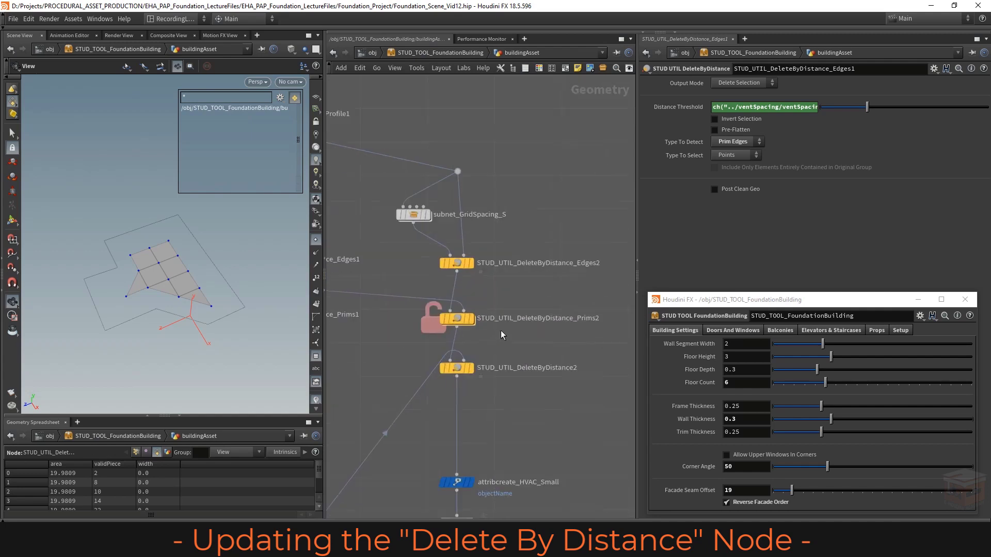
{"action": "left_click", "coordinate": [456, 319]}
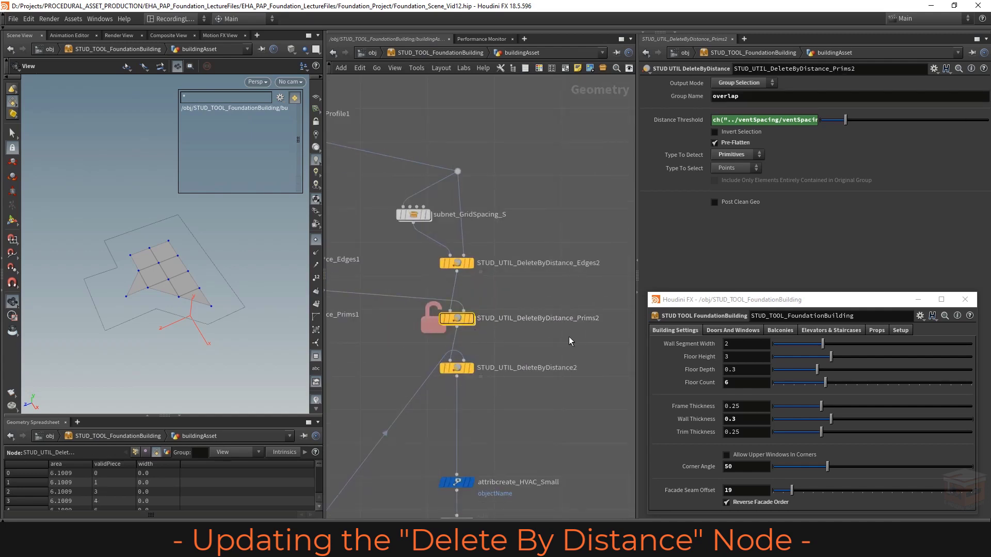
{"action": "left_click", "coordinate": [472, 264]}
{"action": "left_click", "coordinate": [460, 265]}
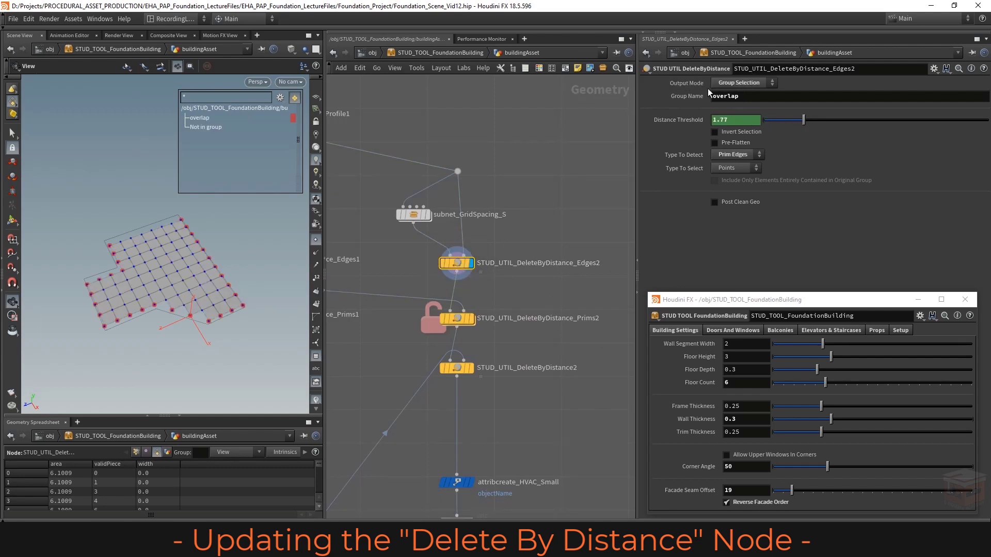
{"action": "left_click", "coordinate": [739, 99]}
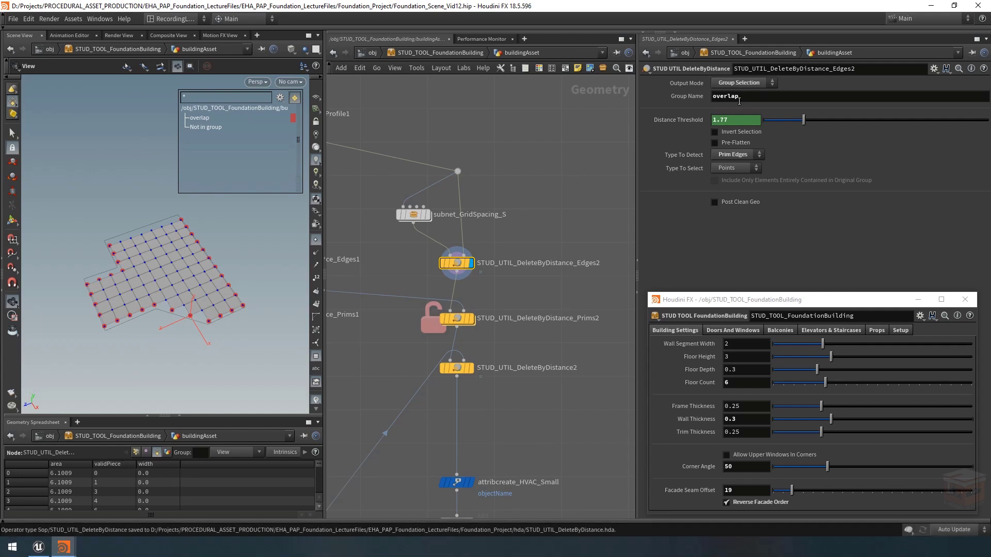
{"action": "left_click", "coordinate": [471, 318]}
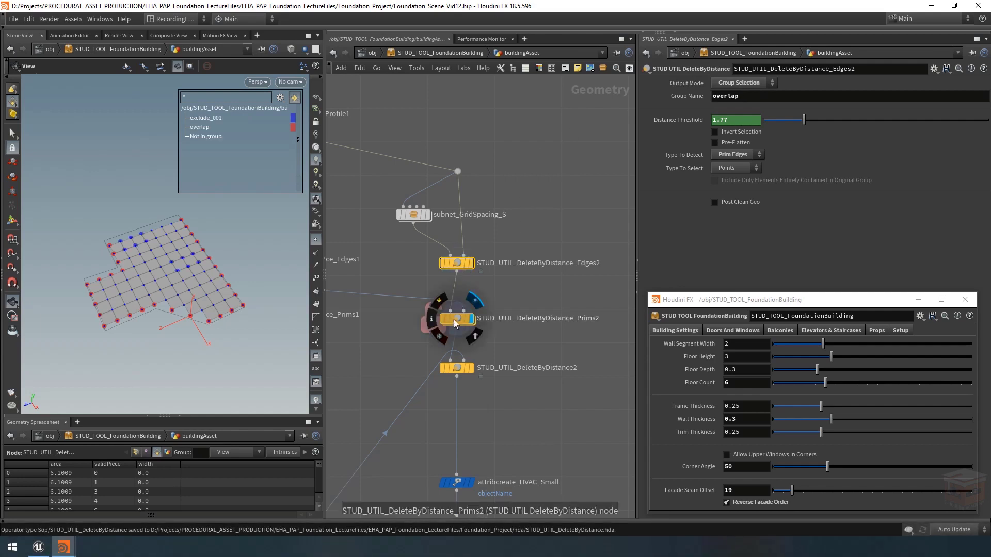
{"action": "left_click", "coordinate": [456, 323]}
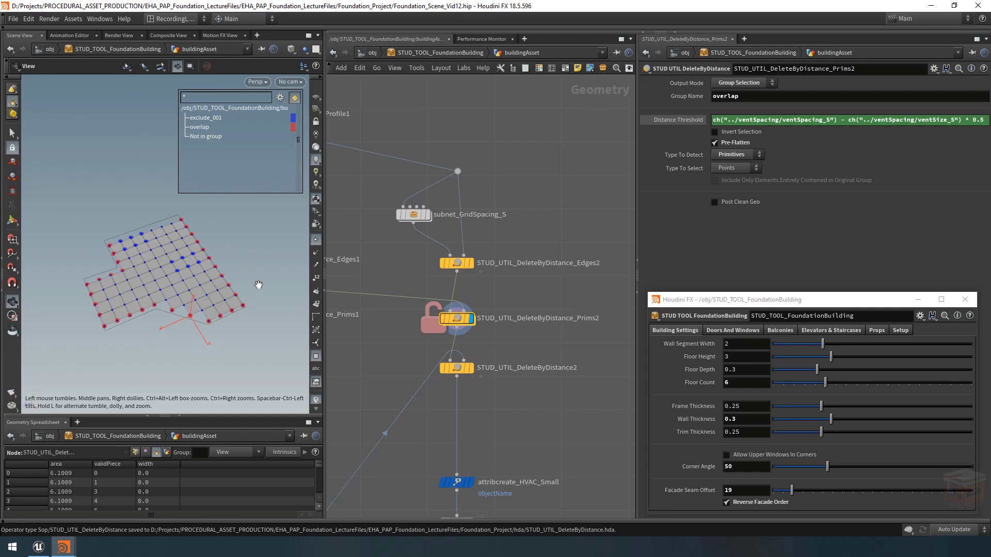
- Open the contents of STUD_UTIL_DeleteByDistance_Prims2 and display the geometryToDetect switch to examine the exclude_001 and overlap groups
{"action": "mouse_move", "coordinate": [451, 318]}
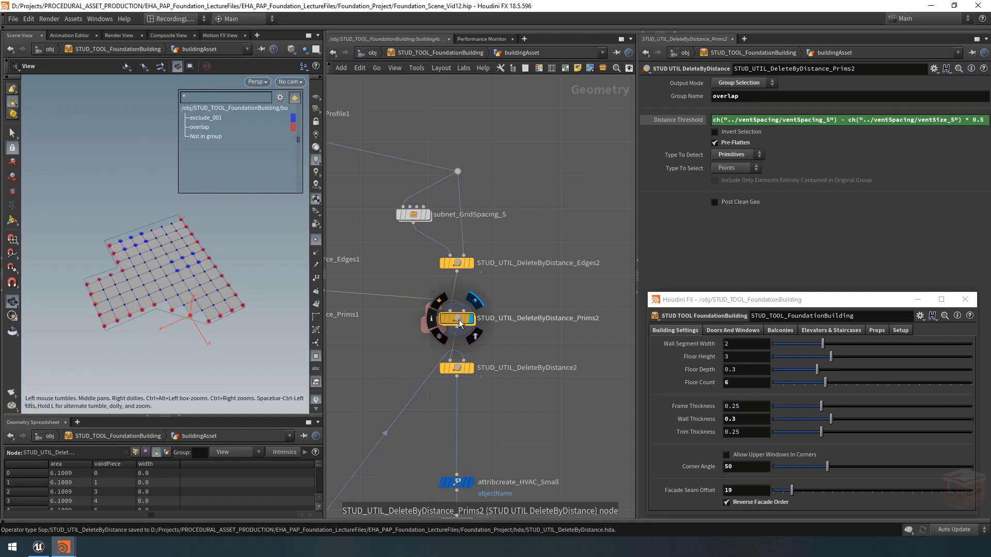
{"action": "double_click", "coordinate": [459, 321]}
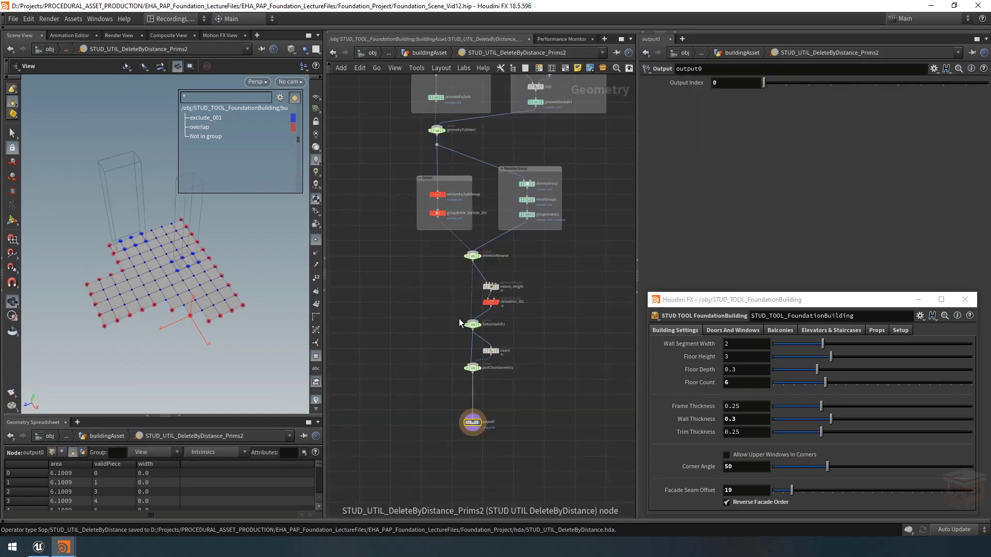
{"action": "scroll", "coordinate": [558, 317], "scroll_direction": "up", "scroll_amount": 2}
{"action": "middle_click_drag", "start_coordinate": [547, 310], "coordinate": [546, 345]}
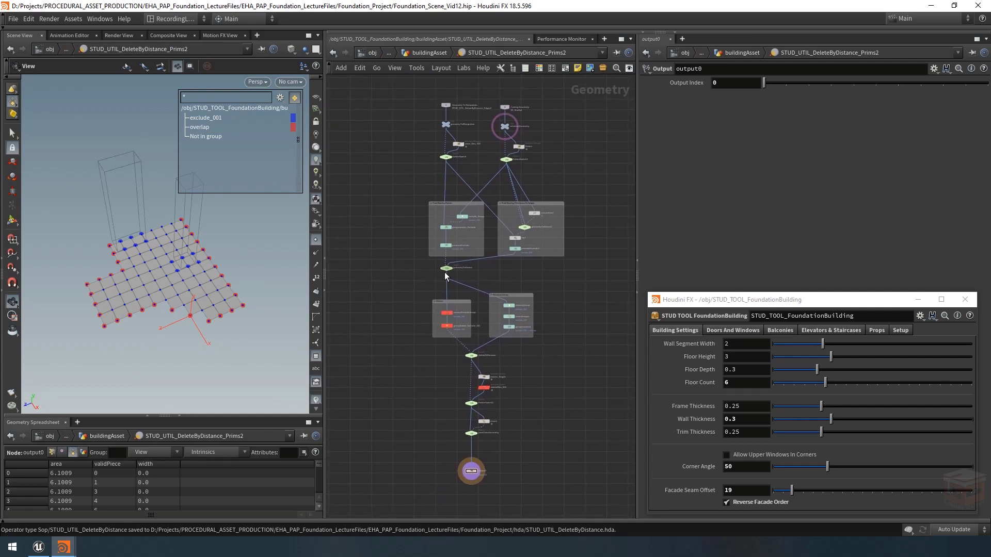
{"action": "scroll", "coordinate": [446, 269], "scroll_direction": "up", "scroll_amount": 5}
{"action": "left_click", "coordinate": [467, 265]}
{"action": "scroll", "coordinate": [524, 290], "scroll_direction": "down", "scroll_amount": 5}
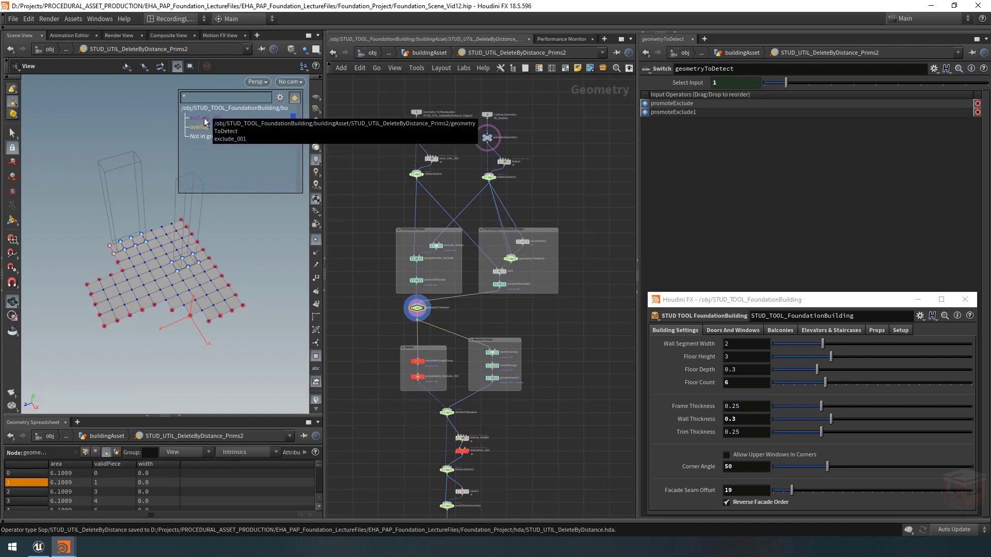
- Inspect the dummyGroup and invertGroups nodes in the Rename Group box, displaying each one's output
{"action": "scroll", "coordinate": [553, 331], "scroll_direction": "up", "scroll_amount": 4}
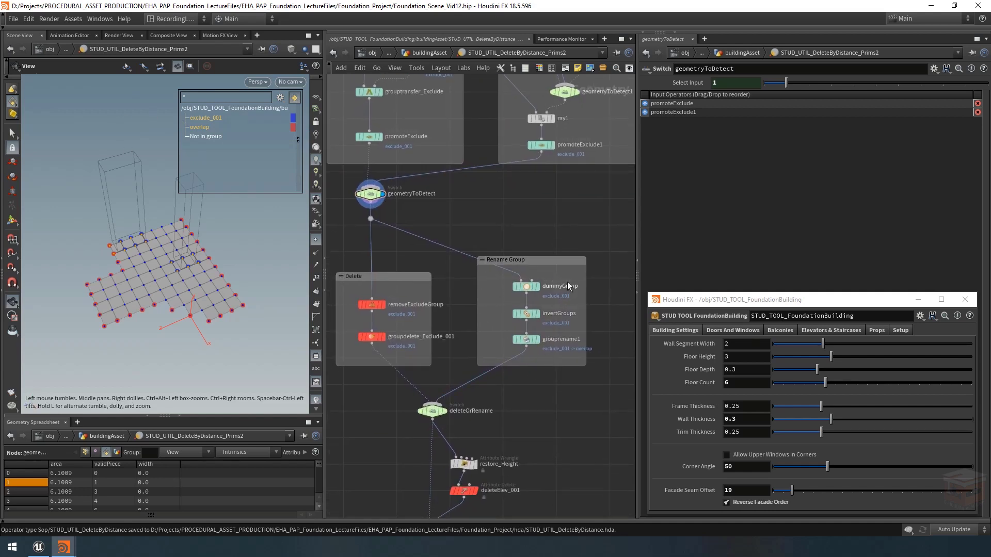
{"action": "middle_click_drag", "start_coordinate": [553, 277], "coordinate": [508, 285]}
{"action": "left_click", "coordinate": [518, 279]}
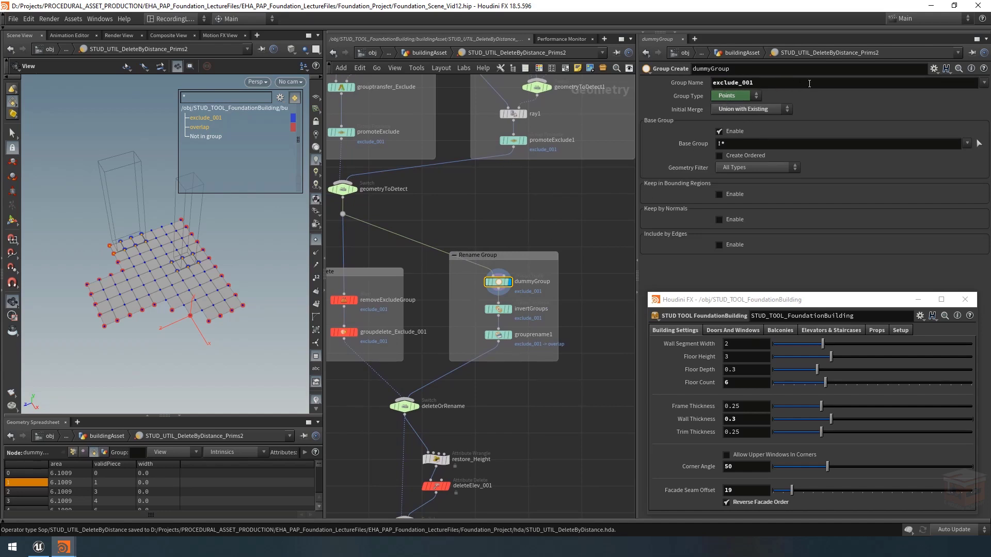
{"action": "scroll", "coordinate": [518, 320], "scroll_direction": "up", "scroll_amount": 2}
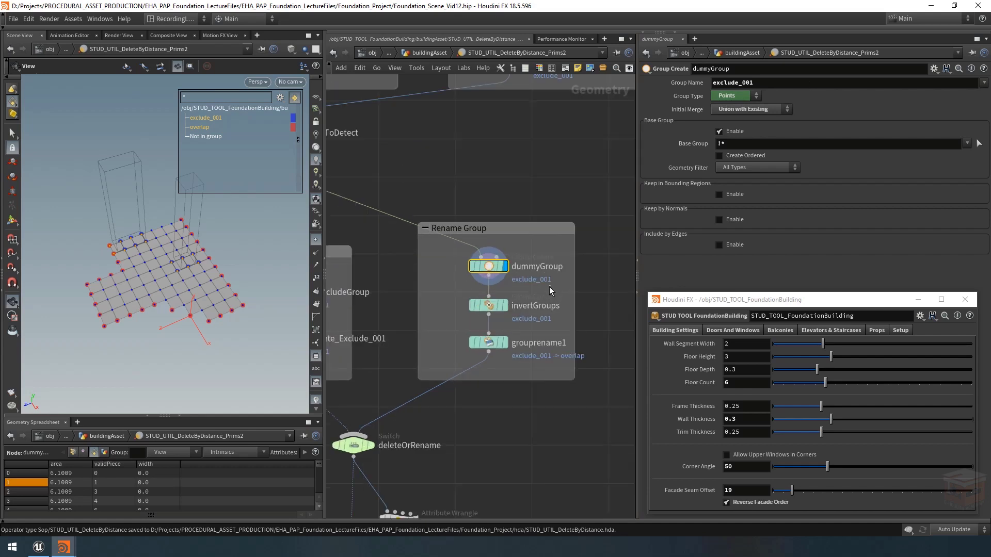
{"action": "left_click", "coordinate": [495, 307]}
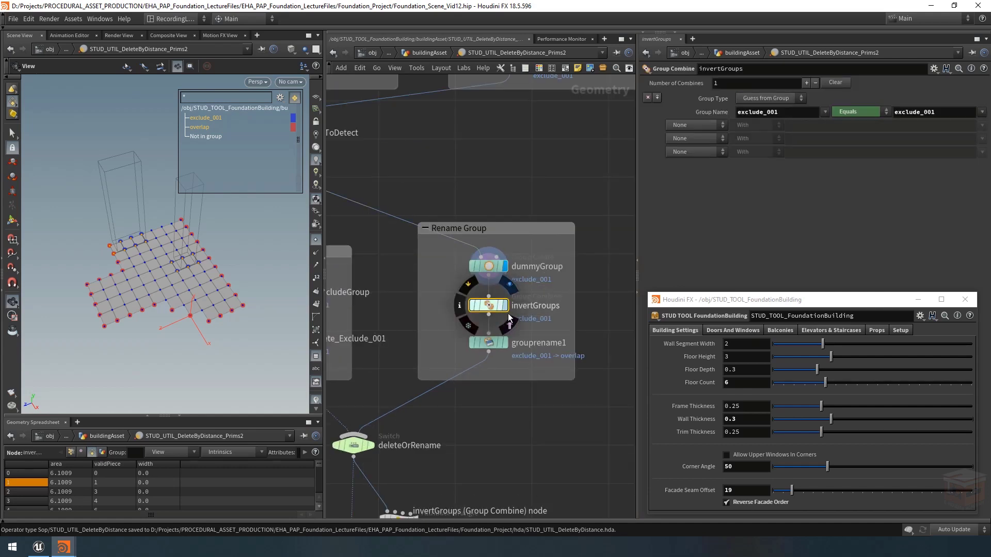
{"action": "scroll", "coordinate": [509, 284], "scroll_direction": "down", "scroll_amount": 3}
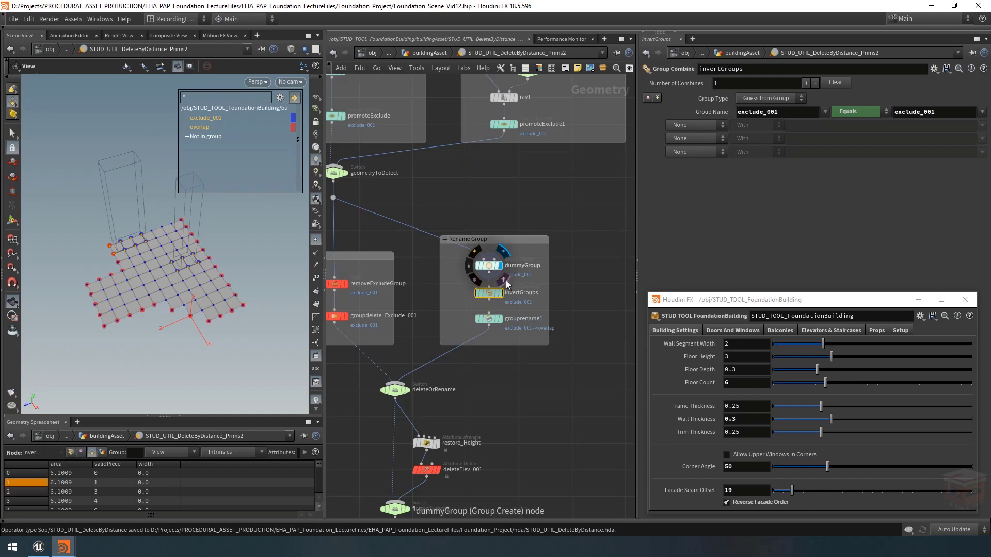
{"action": "scroll", "coordinate": [506, 279], "scroll_direction": "up", "scroll_amount": 3}
{"action": "scroll", "coordinate": [511, 285], "scroll_direction": "up", "scroll_amount": 1}
{"action": "left_click", "coordinate": [498, 278]}
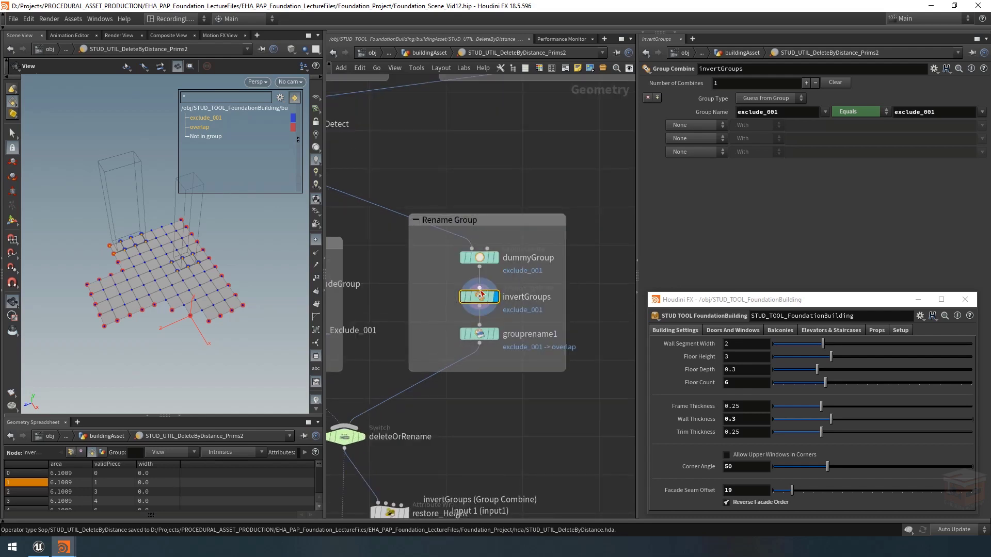
- Display the grouprename1 node and examine how it renames the exclude_001 group
{"action": "mouse_move", "coordinate": [481, 295]}
{"action": "scroll", "coordinate": [491, 376], "scroll_direction": "down", "scroll_amount": 3}
{"action": "scroll", "coordinate": [513, 376], "scroll_direction": "up", "scroll_amount": 3}
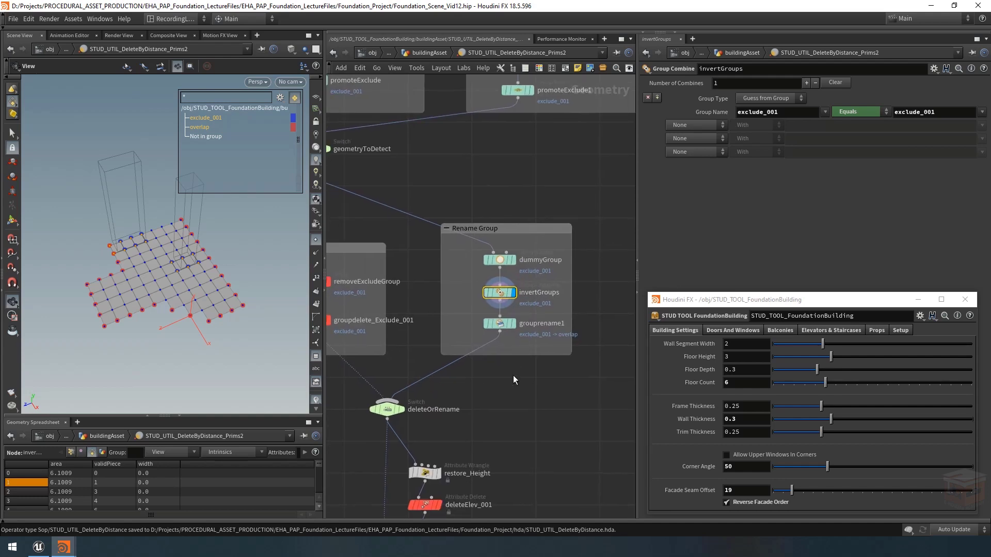
{"action": "mouse_move", "coordinate": [514, 320]}
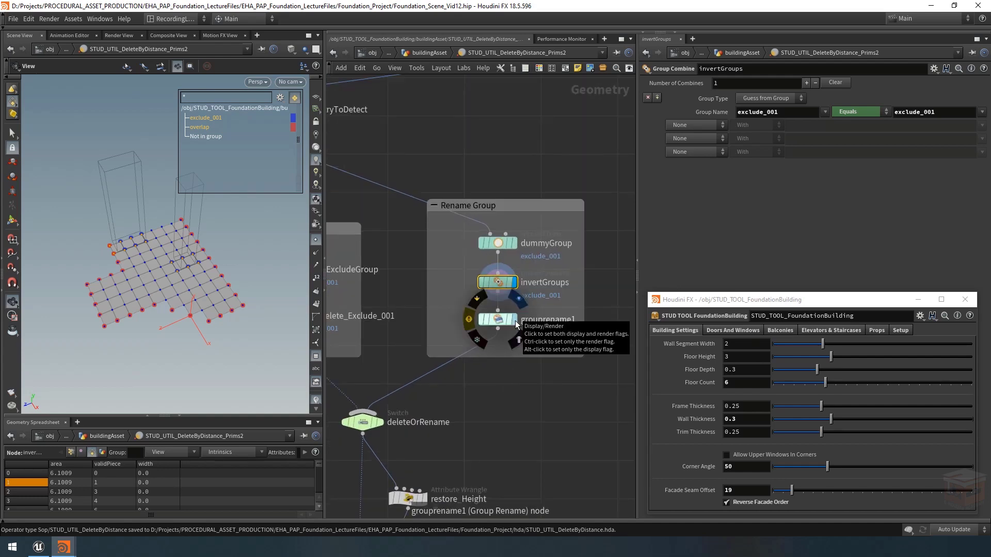
{"action": "left_click", "coordinate": [515, 320]}
{"action": "left_click", "coordinate": [496, 320]}
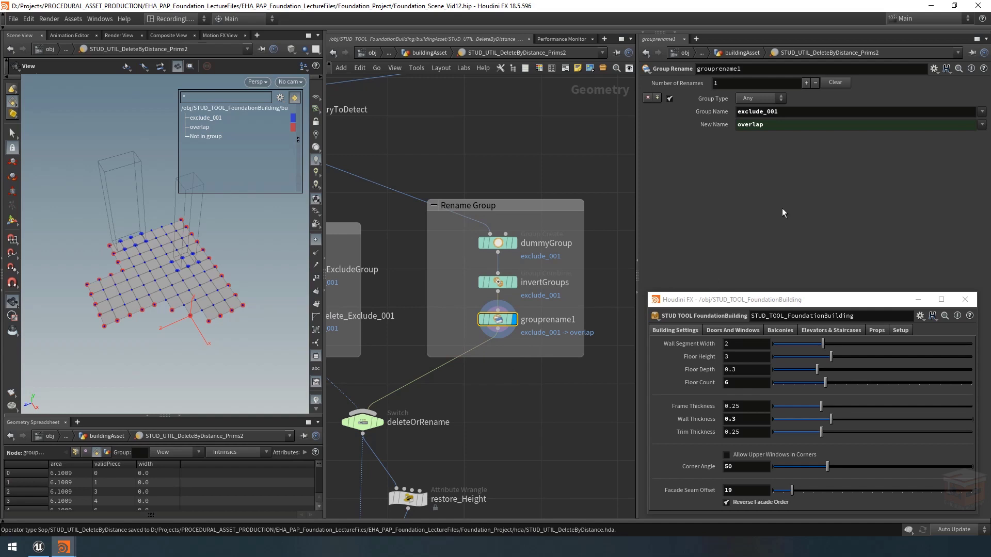
- Add a Group Create node beside the Rename Group box and set the display on it
{"action": "scroll", "coordinate": [495, 405], "scroll_direction": "down", "scroll_amount": 2}
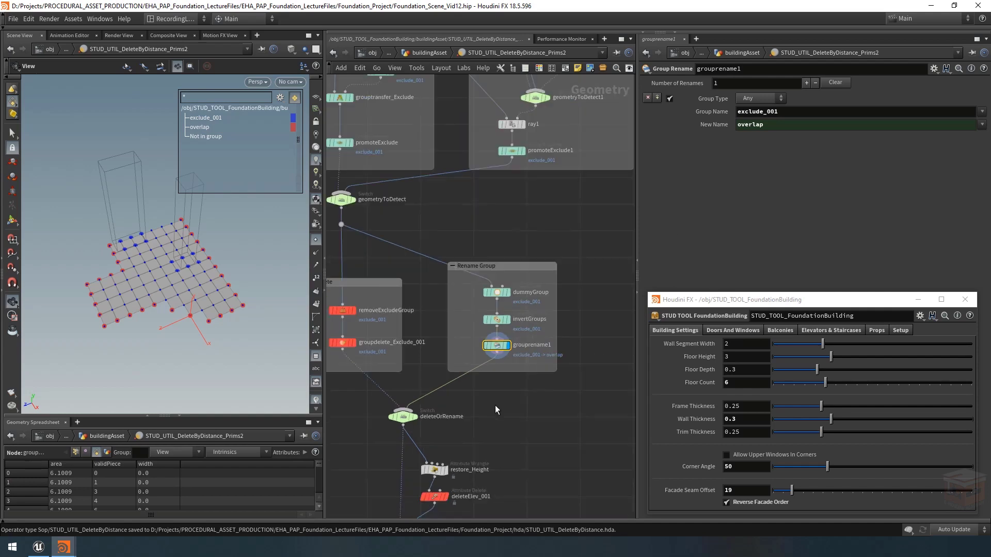
{"action": "middle_click_drag", "start_coordinate": [538, 413], "coordinate": [508, 411]}
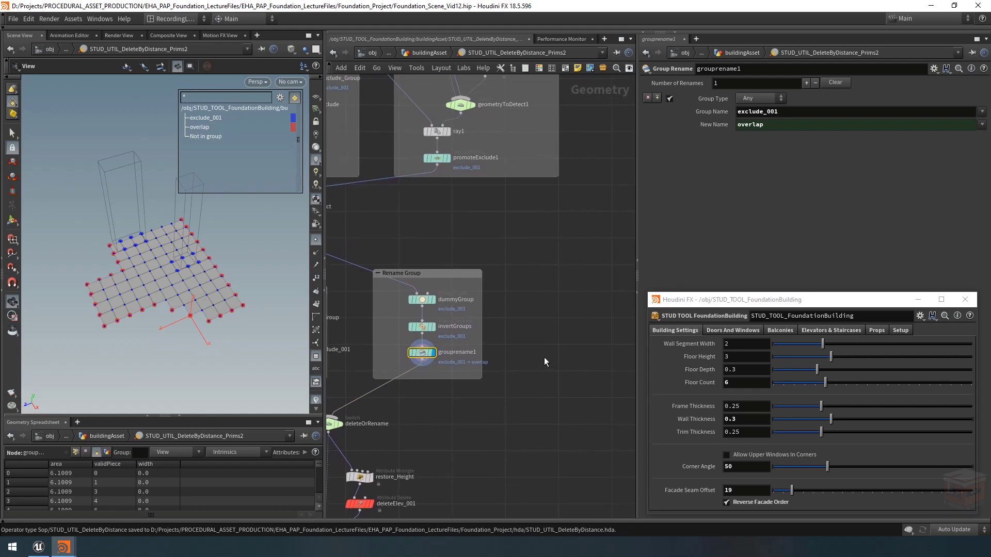
{"action": "key", "text": "Tab"}
{"action": "type", "text": "group"}
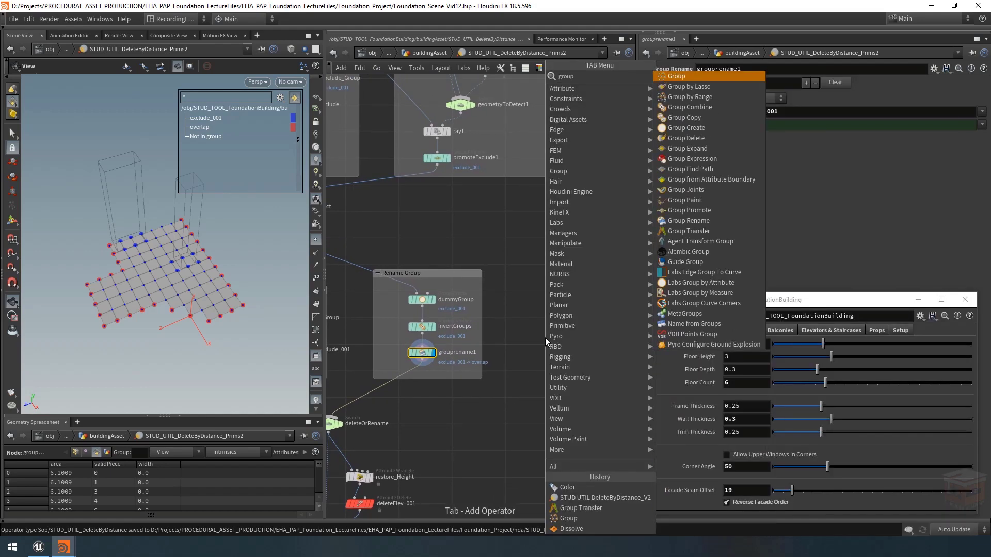
{"action": "key", "text": "Return"}
{"action": "left_click", "coordinate": [537, 329]}
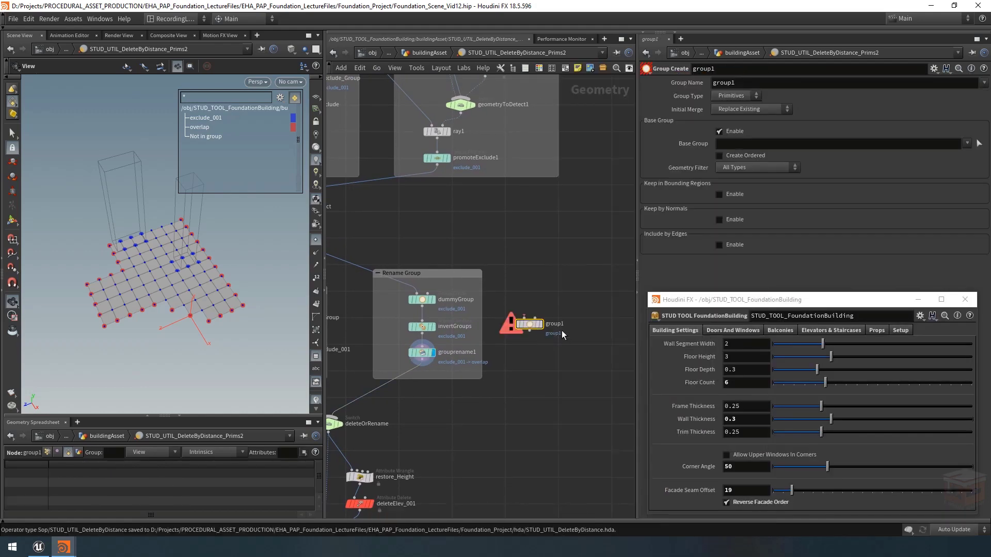
{"action": "scroll", "coordinate": [547, 331], "scroll_direction": "up", "scroll_amount": 2}
{"action": "left_click", "coordinate": [541, 326]}
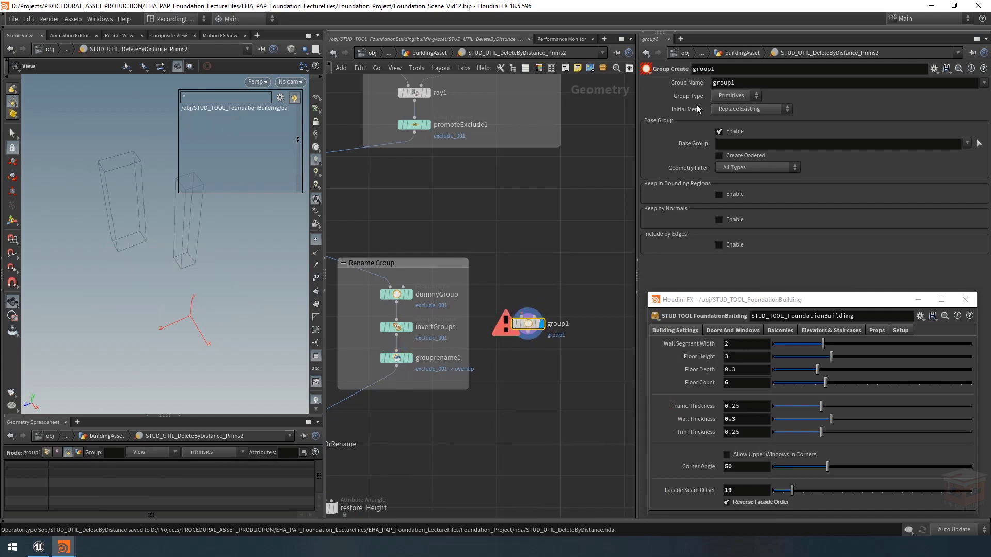
- Review group1's Initial Merge options without changing the setting, and undo the deletion of the node
{"action": "left_click", "coordinate": [733, 109]}
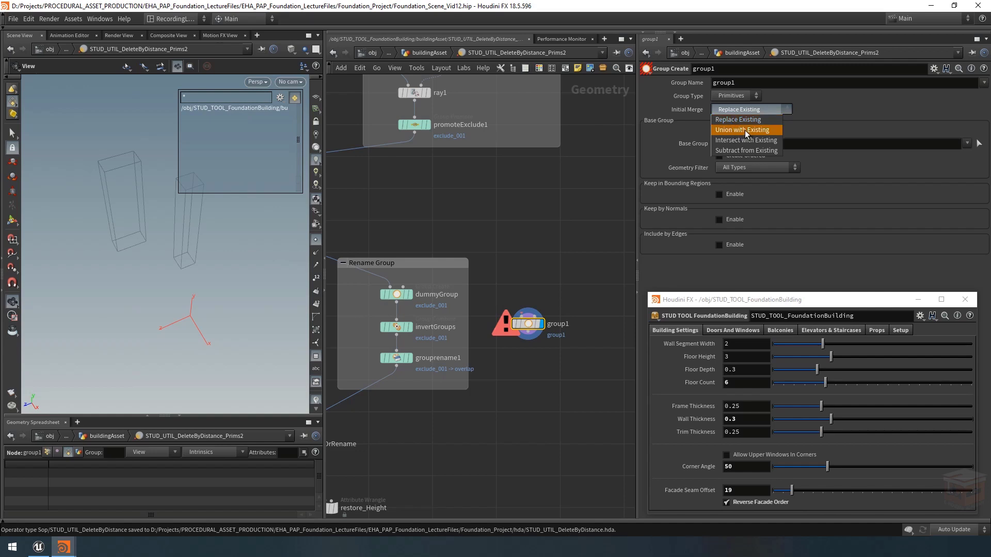
{"action": "left_click", "coordinate": [741, 112]}
{"action": "left_click_drag", "start_coordinate": [563, 281], "coordinate": [524, 354]}
{"action": "key", "text": "ctrl+z"}
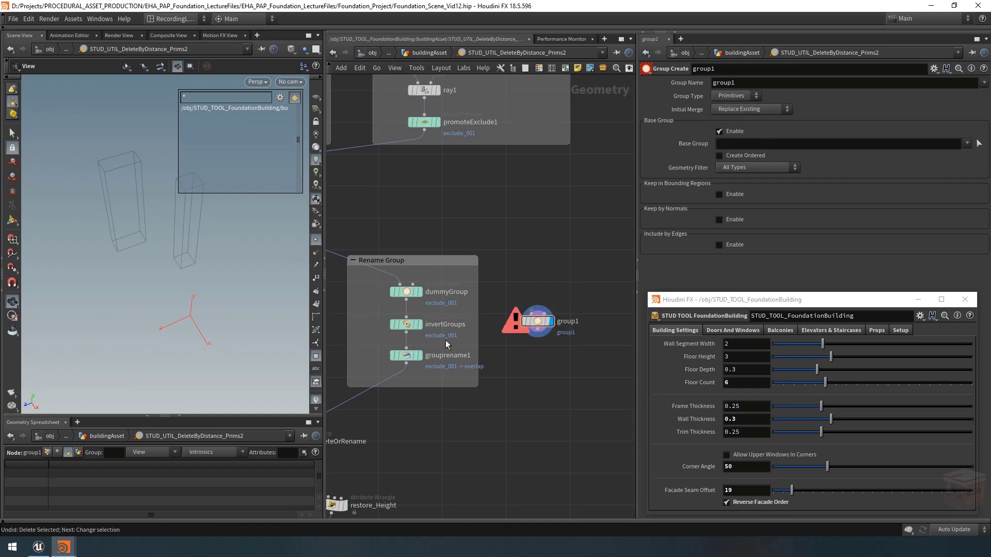
- Set the display back to grouprename1 and review its group rename settings
{"action": "left_click", "coordinate": [419, 356]}
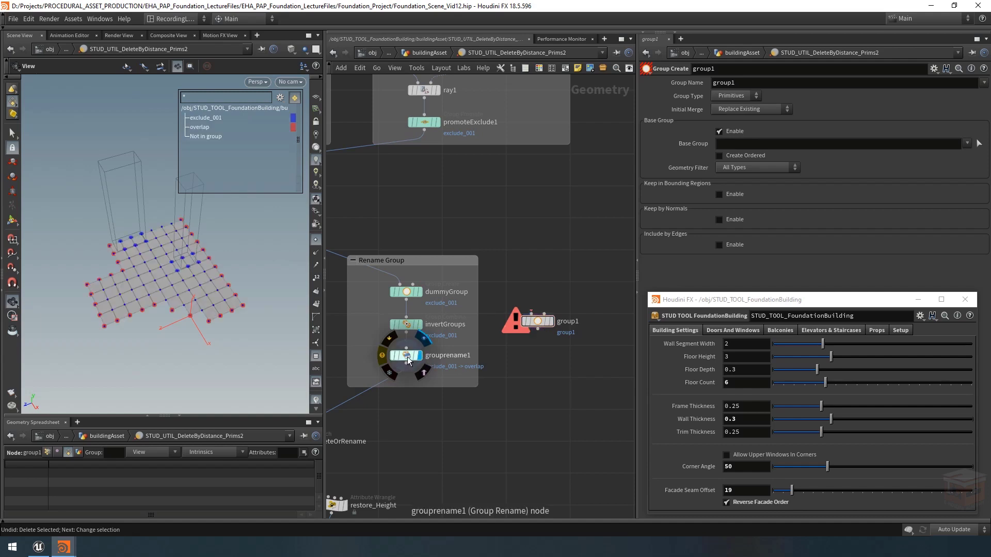
{"action": "left_click", "coordinate": [411, 361]}
{"action": "middle_click_drag", "start_coordinate": [449, 419], "coordinate": [494, 409]}
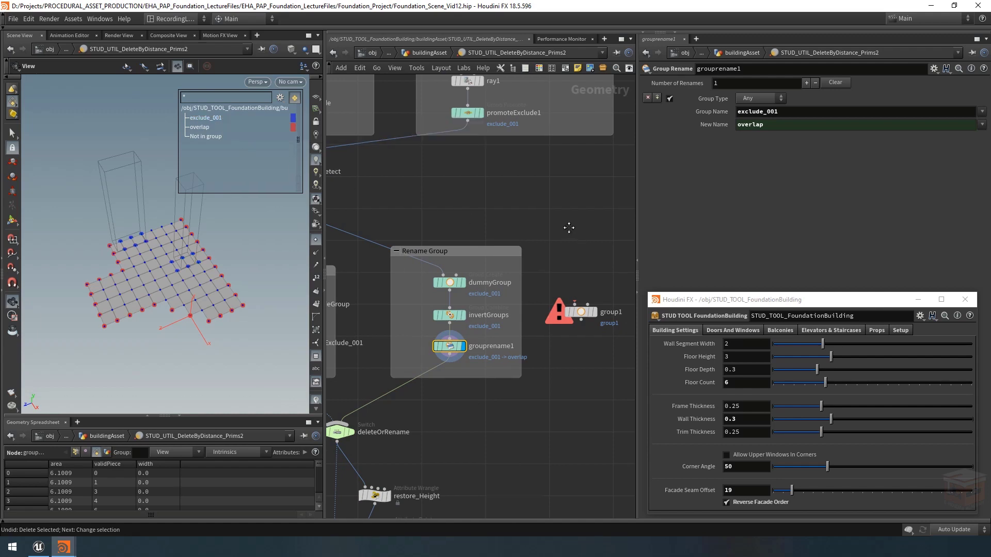
{"action": "middle_click_drag", "start_coordinate": [562, 252], "coordinate": [532, 251]}
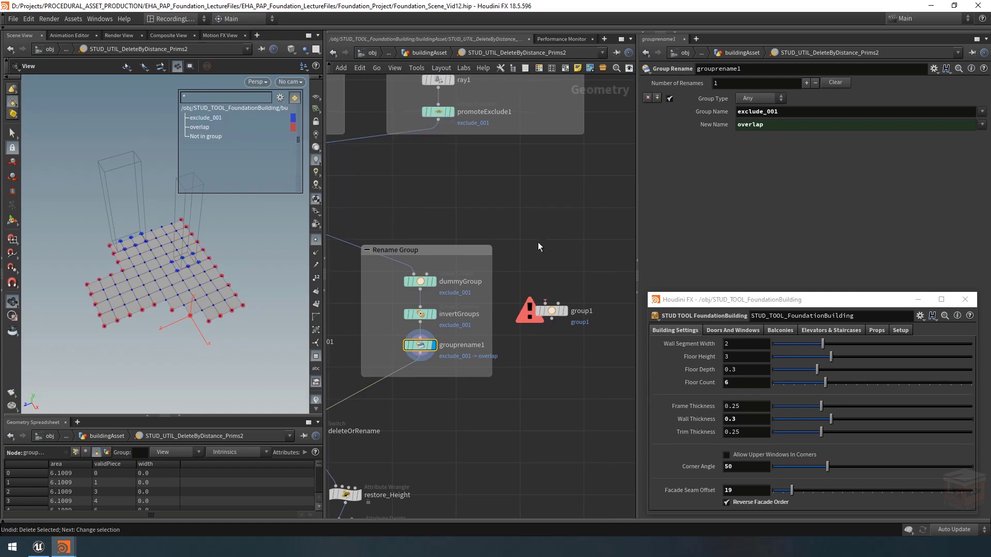
- Move grouprename1 lower in the Rename Group box and insert a Group Delete node between invertGroups and grouprename1
{"action": "scroll", "coordinate": [537, 243], "scroll_direction": "down", "scroll_amount": 2}
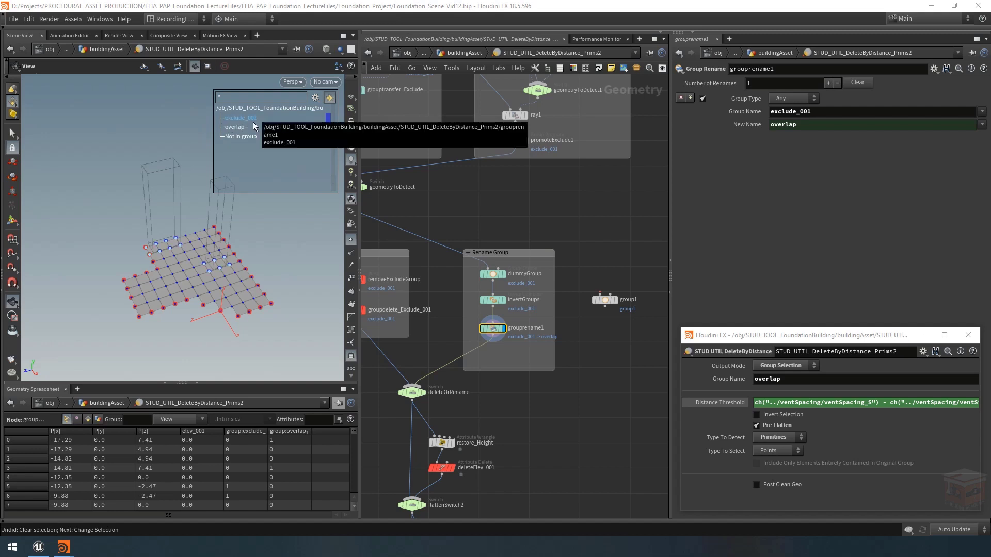
{"action": "middle_click_drag", "start_coordinate": [502, 364], "coordinate": [546, 369]}
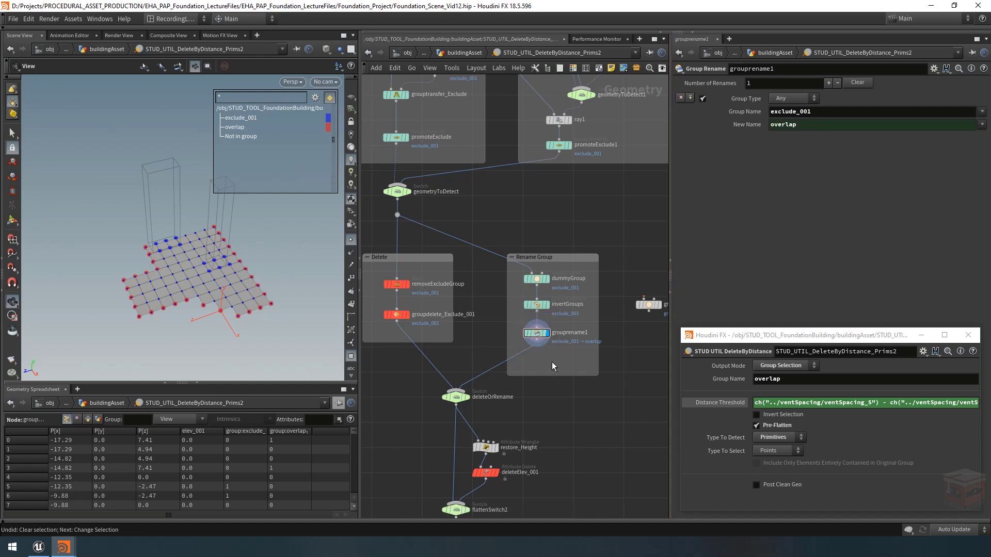
{"action": "left_click_drag", "start_coordinate": [535, 336], "coordinate": [537, 359]}
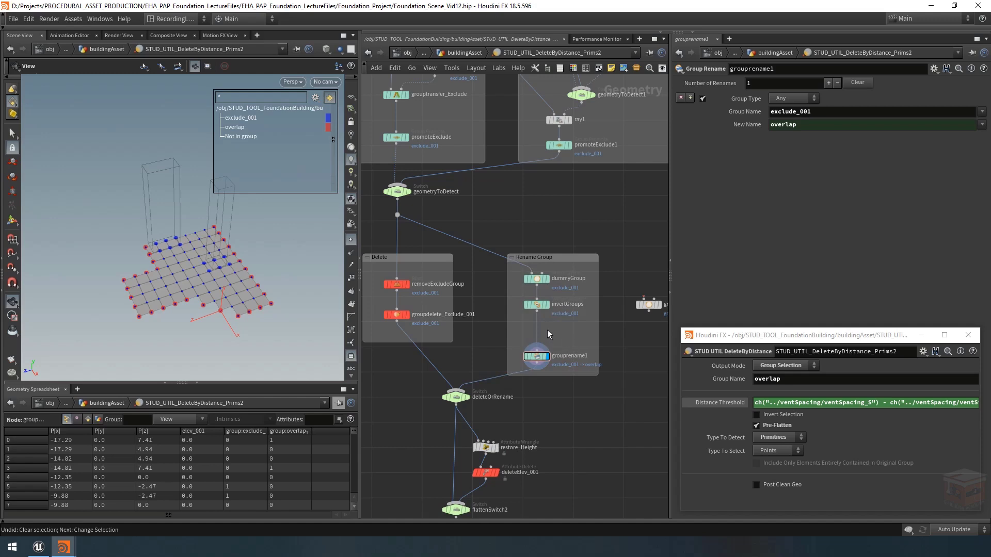
{"action": "key", "text": "Tab"}
{"action": "type", "text": "groupdelete"}
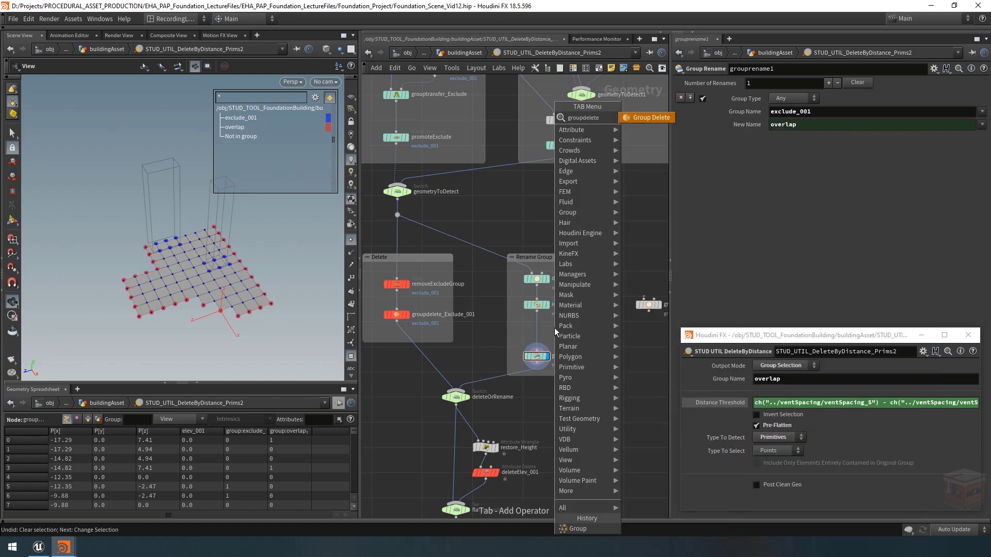
{"action": "key", "text": "Return"}
{"action": "left_click", "coordinate": [566, 333]}
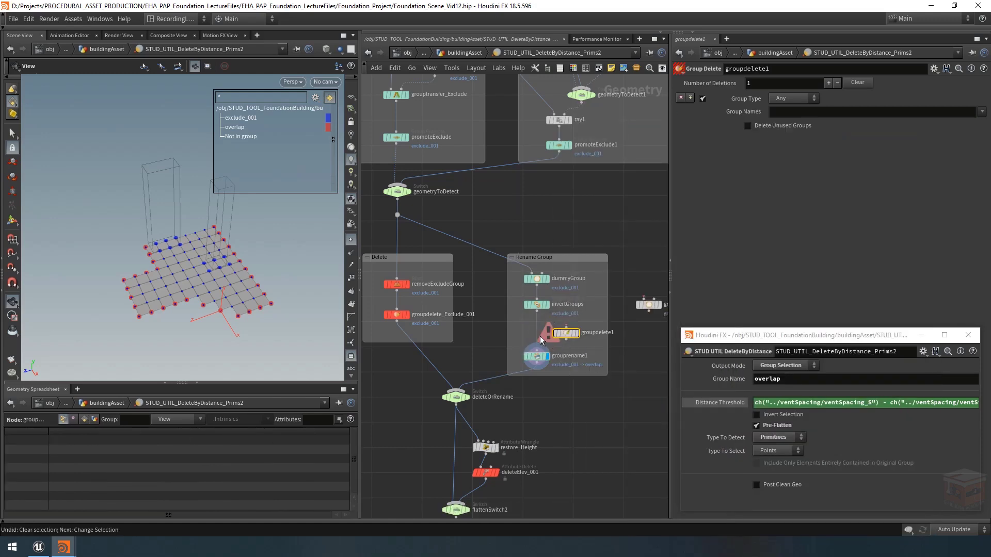
{"action": "left_click_drag", "start_coordinate": [537, 335], "coordinate": [567, 335]}
{"action": "left_click_drag", "start_coordinate": [567, 336], "coordinate": [539, 336]}
{"action": "scroll", "coordinate": [570, 338], "scroll_direction": "up", "scroll_amount": 5}
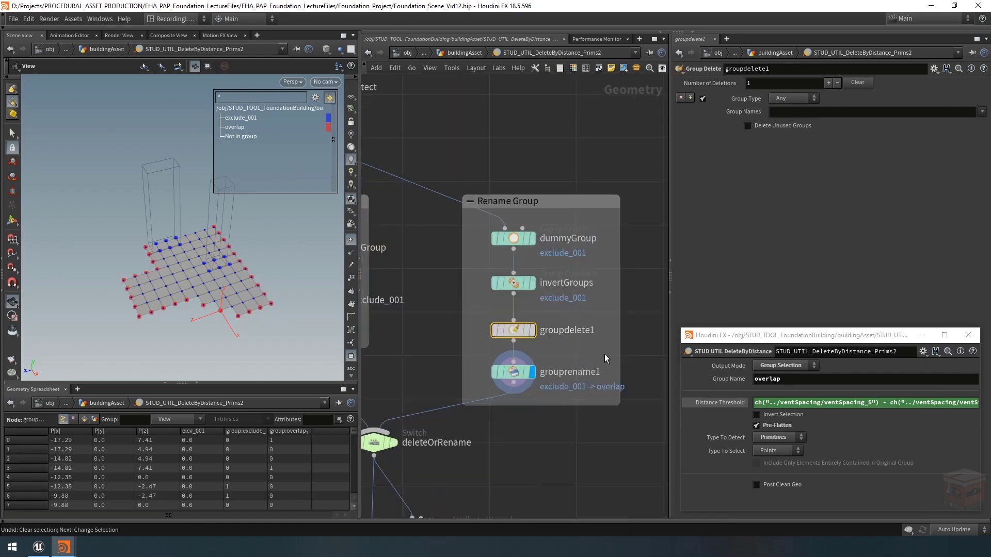
- Rename the new Group Delete node removeActiveGroup and colour it red
{"action": "double_click", "coordinate": [578, 338]}
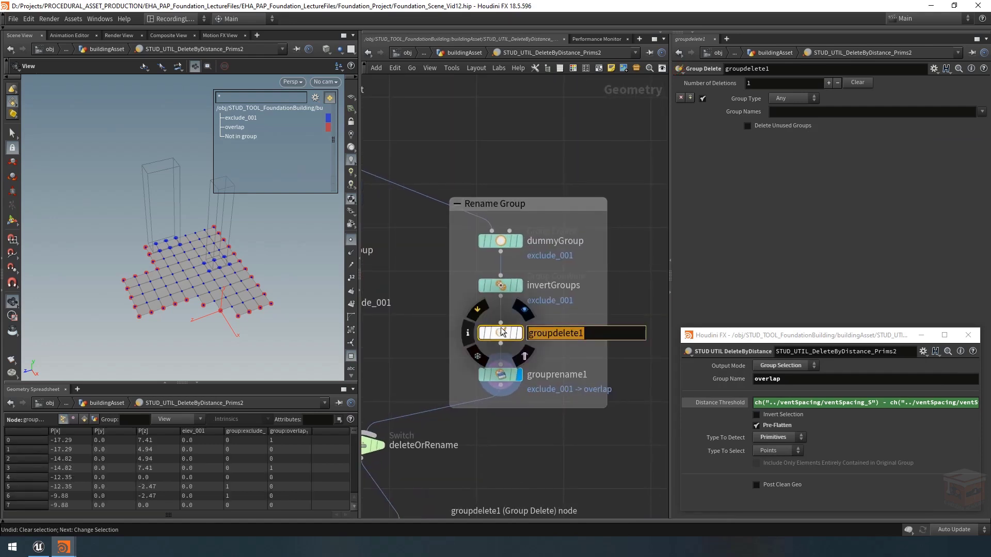
{"action": "type", "text": "removeActiveGroup"}
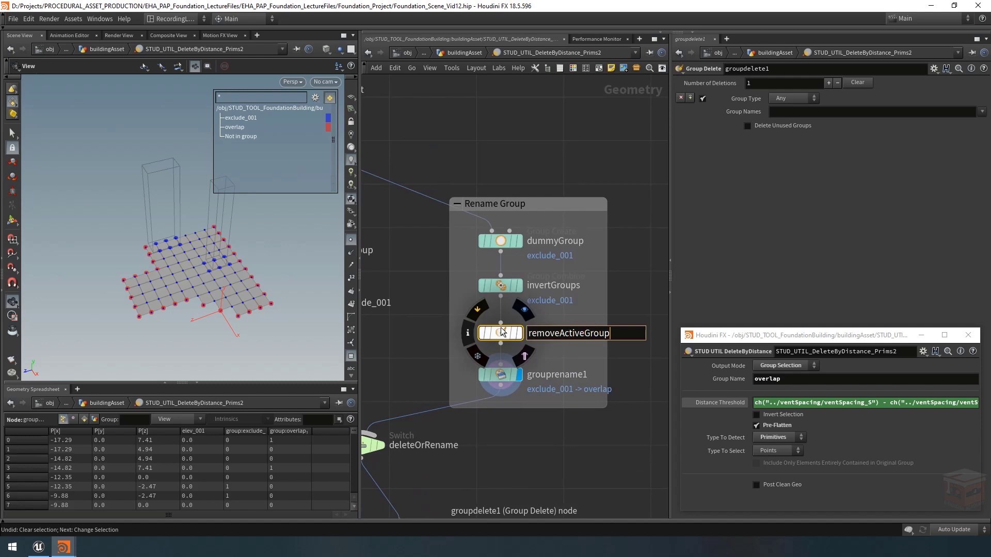
{"action": "key", "text": "Return"}
{"action": "scroll", "coordinate": [558, 324], "scroll_direction": "down", "scroll_amount": 3}
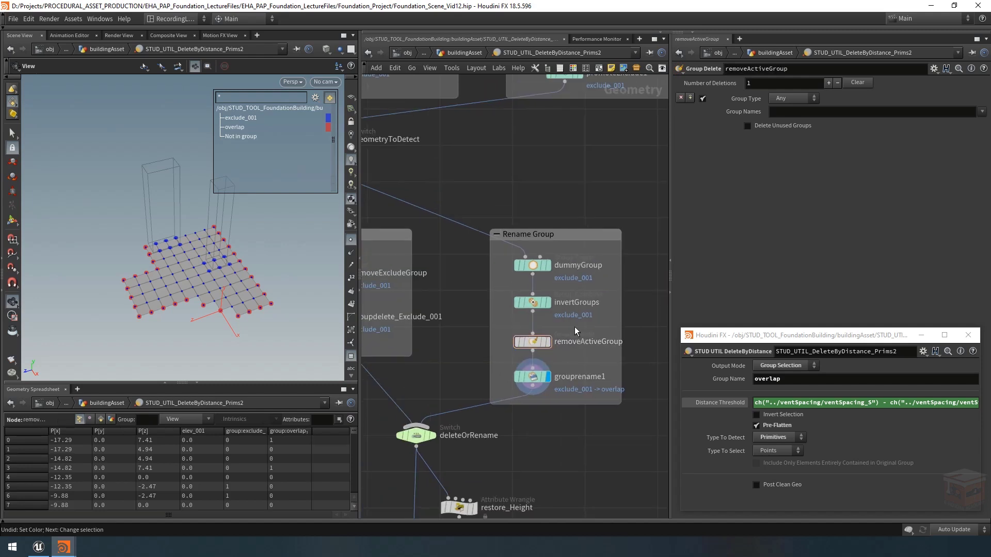
{"action": "left_click", "coordinate": [573, 69]}
{"action": "left_click", "coordinate": [624, 448]}
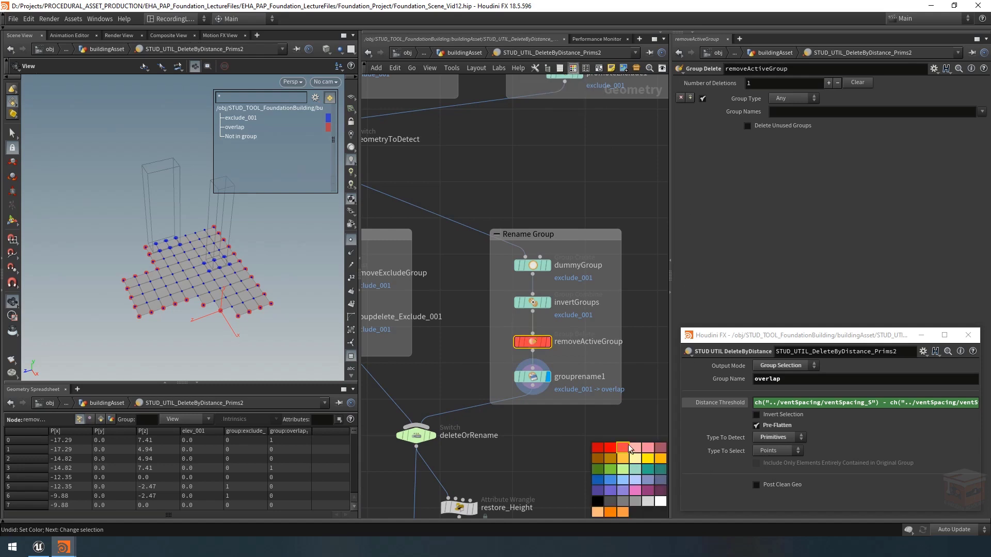
{"action": "left_click", "coordinate": [570, 69]}
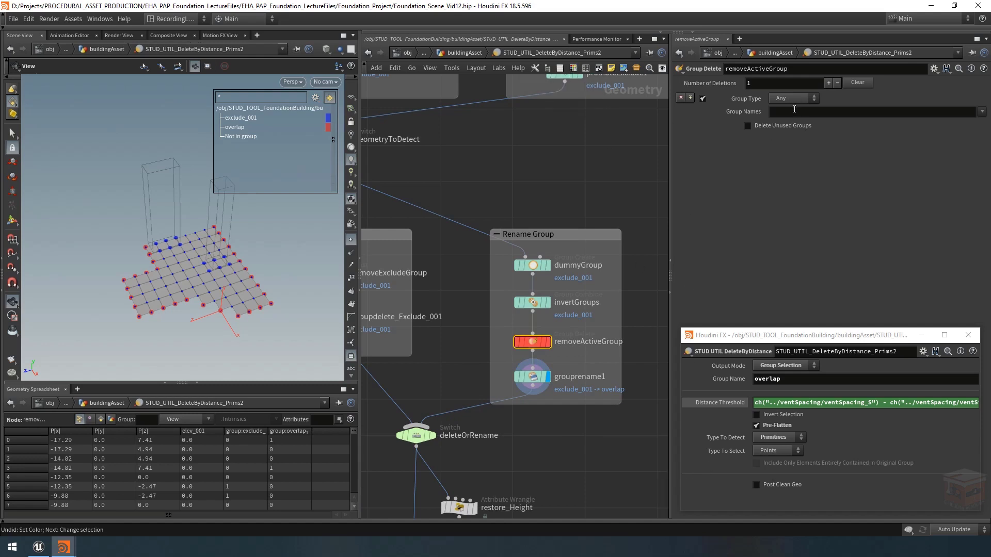
- Link removeActiveGroup's Group Names to the asset's Group Name parameter with a relative reference, and check the resolved name
{"action": "right_click", "coordinate": [729, 380]}
{"action": "left_click", "coordinate": [758, 395]}
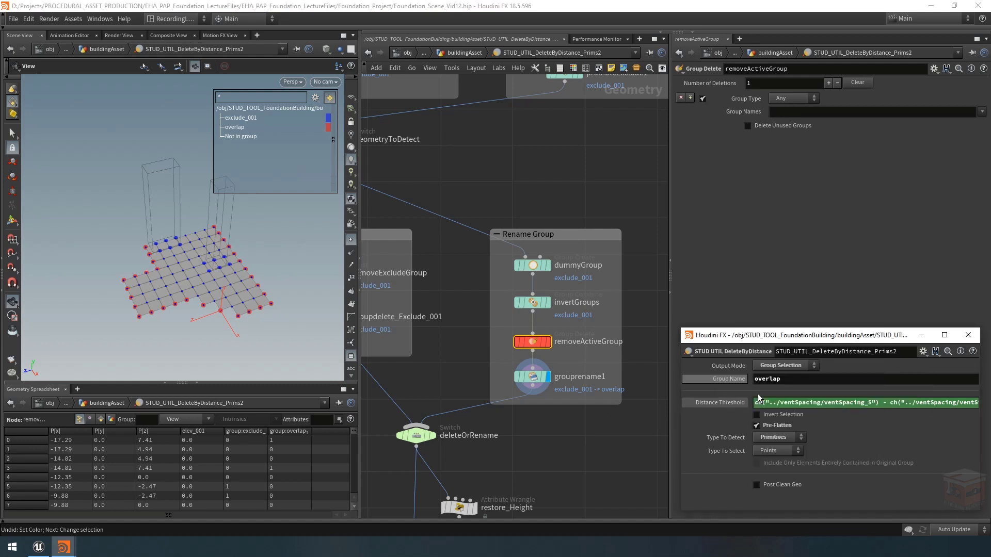
{"action": "right_click", "coordinate": [779, 111]}
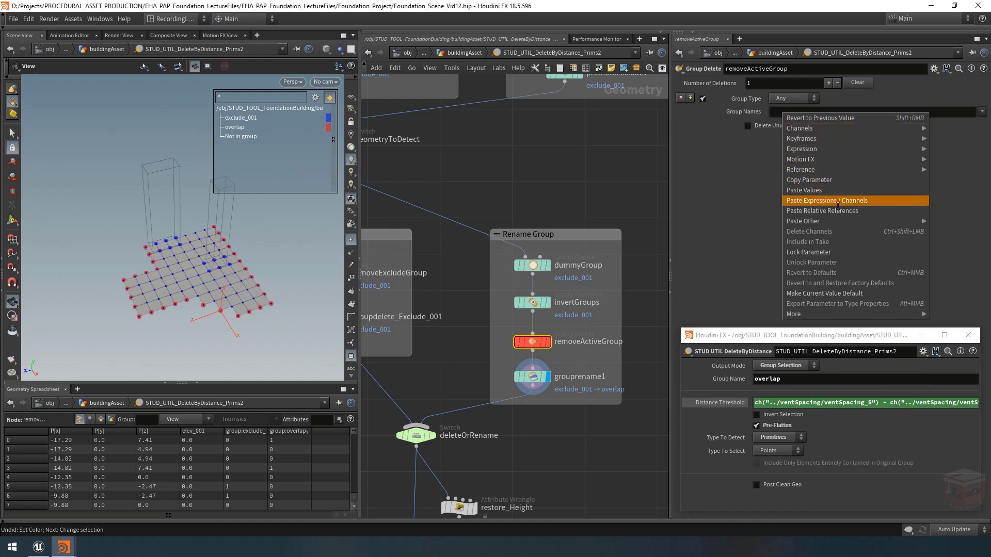
{"action": "left_click", "coordinate": [838, 211]}
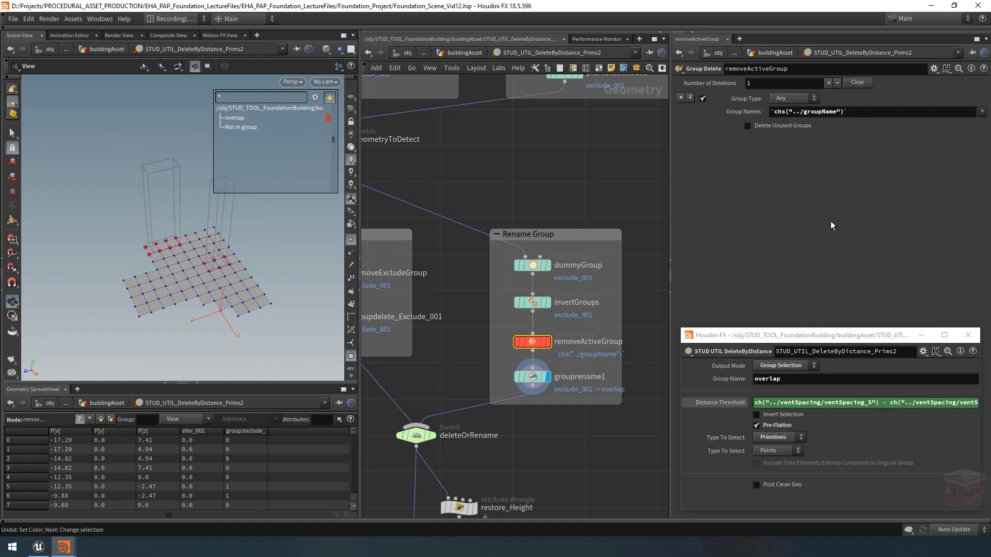
{"action": "left_click", "coordinate": [738, 112]}
{"action": "left_click", "coordinate": [547, 341]}
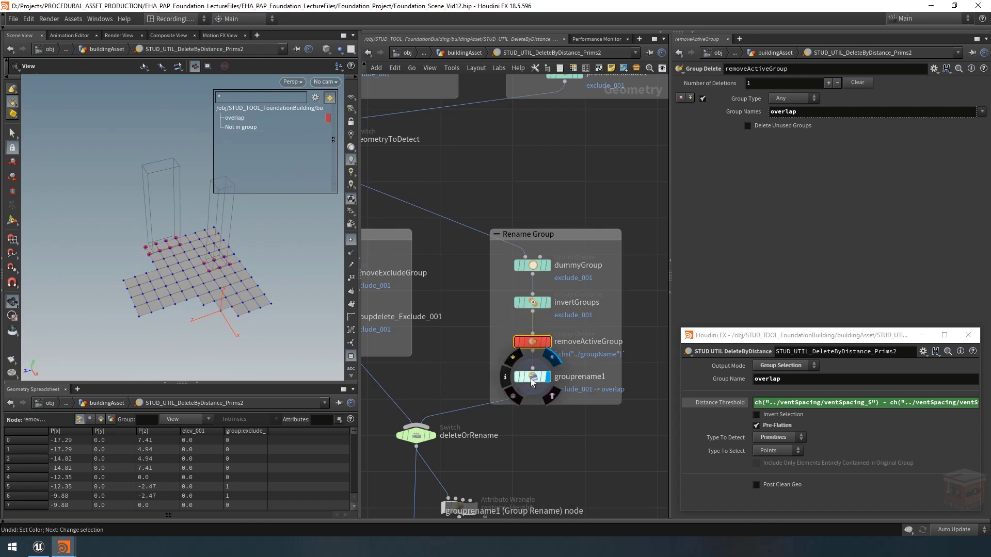
- Review grouprename1's group rename settings and undo the latest network box resize
{"action": "left_click", "coordinate": [546, 377]}
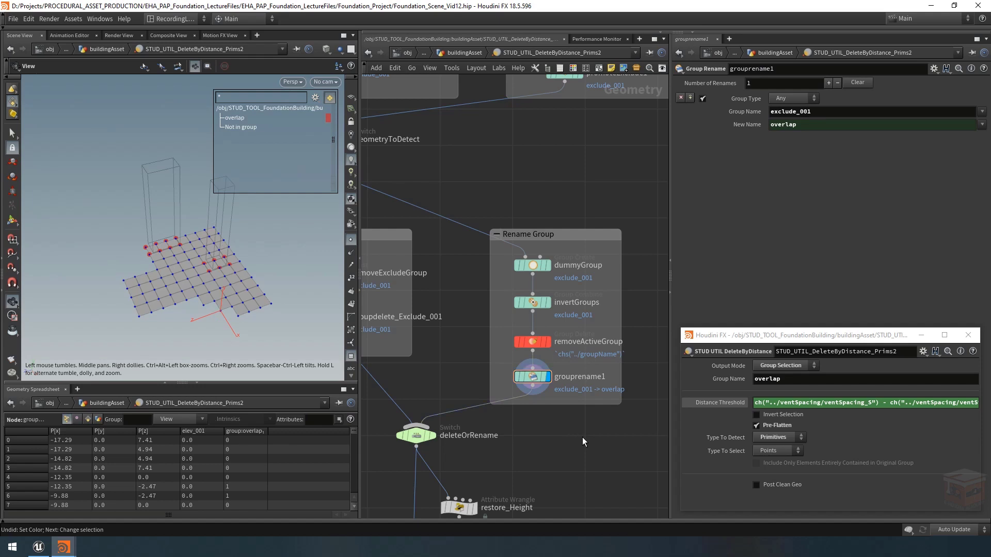
{"action": "scroll", "coordinate": [582, 438], "scroll_direction": "down", "scroll_amount": 2}
{"action": "middle_click_drag", "start_coordinate": [599, 435], "coordinate": [541, 426]}
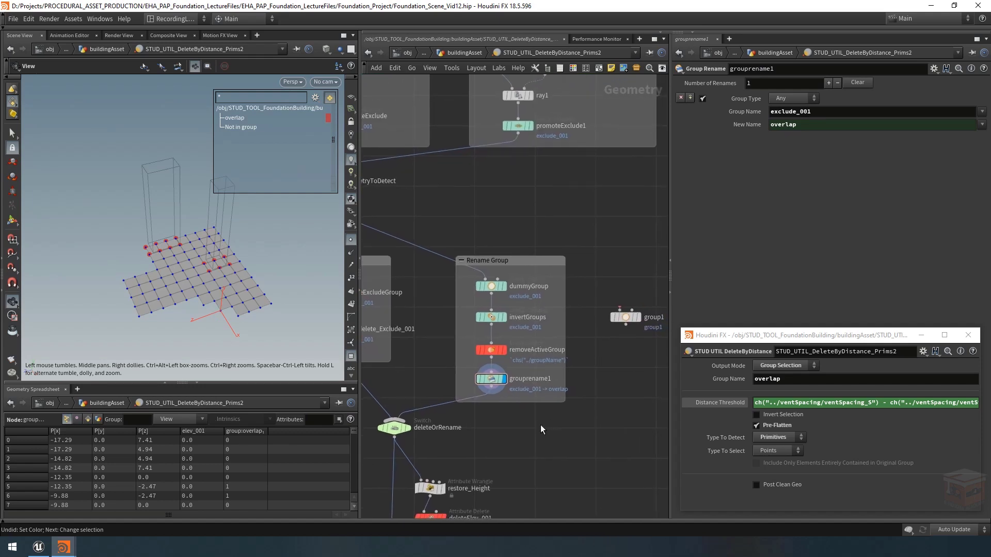
{"action": "key", "text": "ctrl+z"}
{"action": "key", "text": "ctrl+z"}
{"action": "scroll", "coordinate": [540, 426], "scroll_direction": "down", "scroll_amount": 2}
{"action": "scroll", "coordinate": [555, 295], "scroll_direction": "up", "scroll_amount": 1}
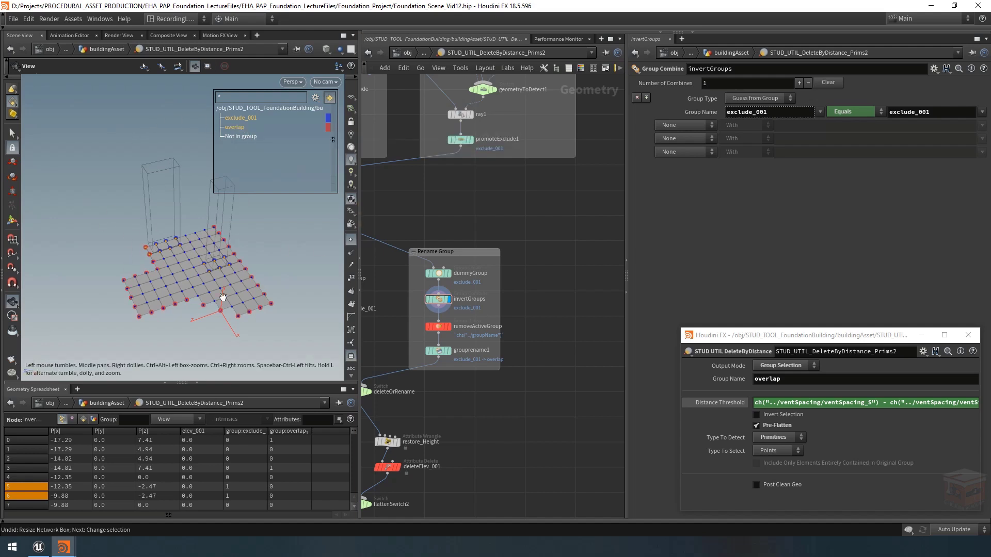
- Widen the Rename Group network box and add a Group Combine node inside it, beside removeActiveGroup
{"action": "middle_click_drag", "start_coordinate": [563, 298], "coordinate": [550, 294]}
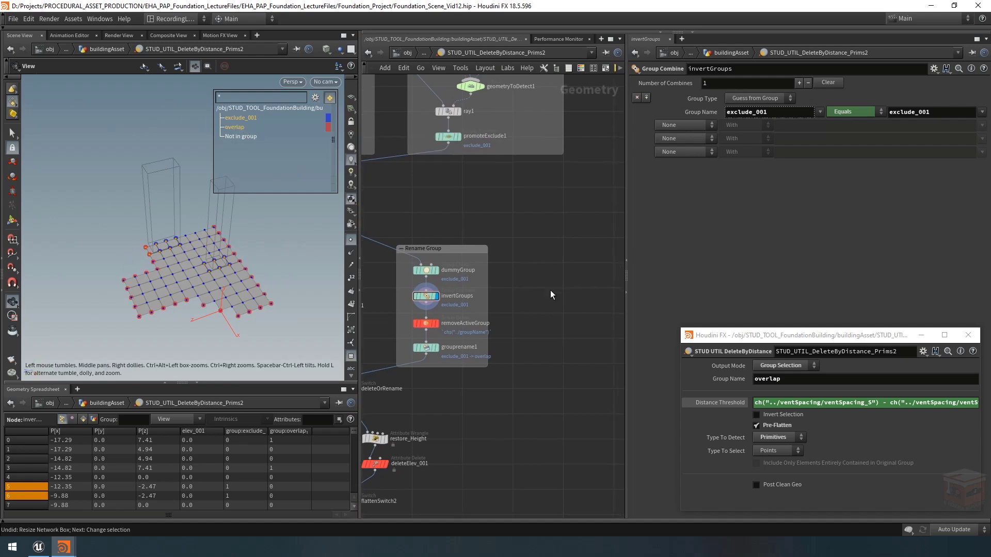
{"action": "left_click_drag", "start_coordinate": [486, 296], "coordinate": [620, 297]}
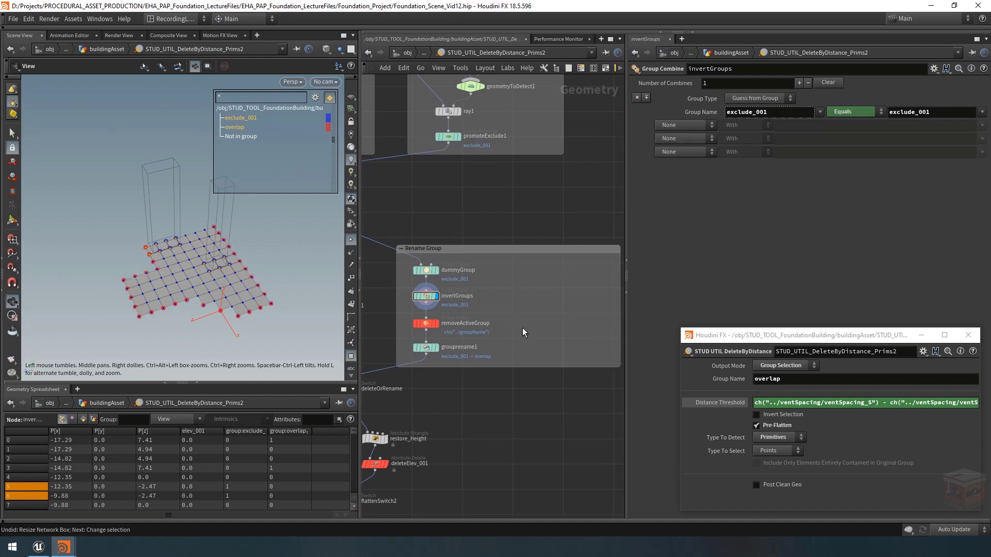
{"action": "key", "text": "Tab"}
{"action": "type", "text": "groupcombine"}
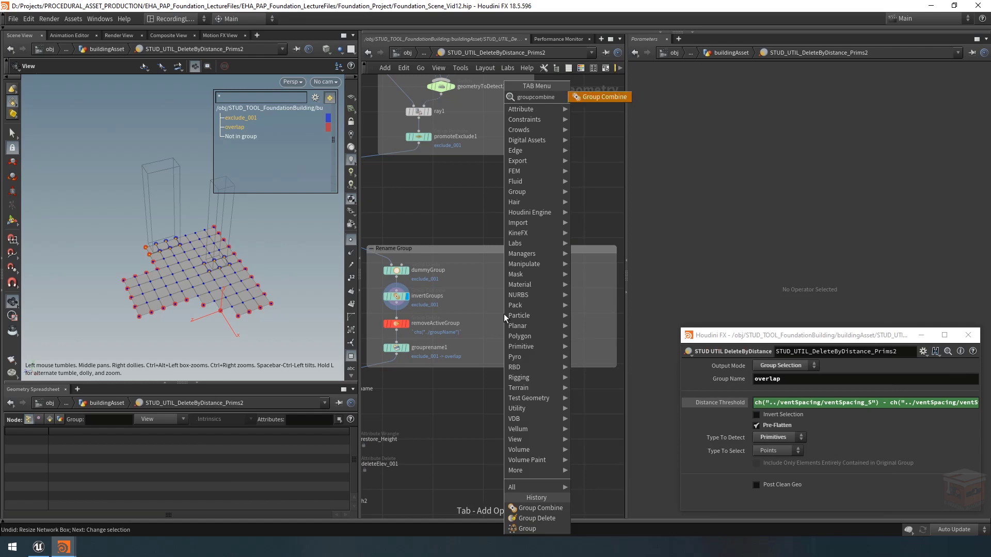
{"action": "key", "text": "Return"}
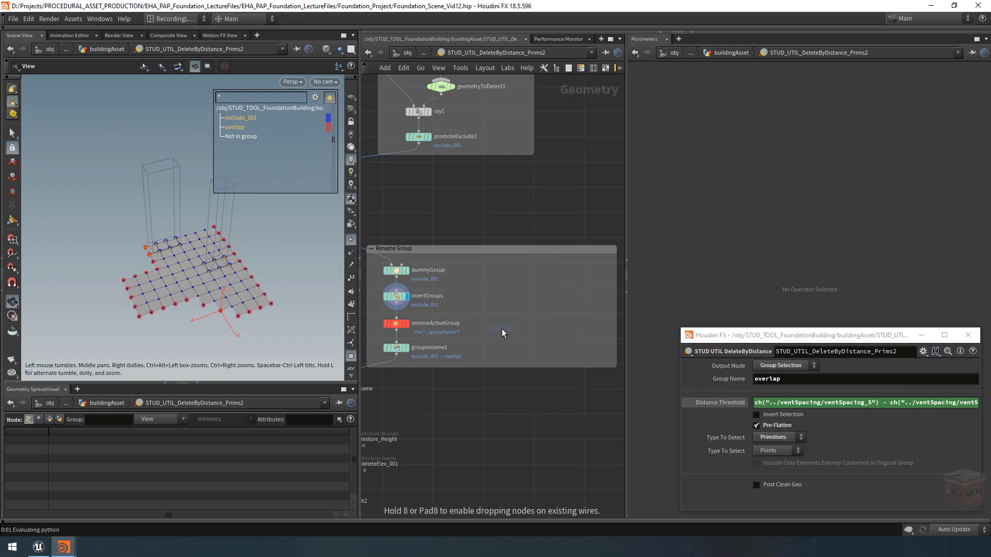
{"action": "left_click", "coordinate": [504, 325]}
- Colour the Group Combine node pale teal like its neighbours and wire its input to invertGroups' output
{"action": "left_click", "coordinate": [581, 68]}
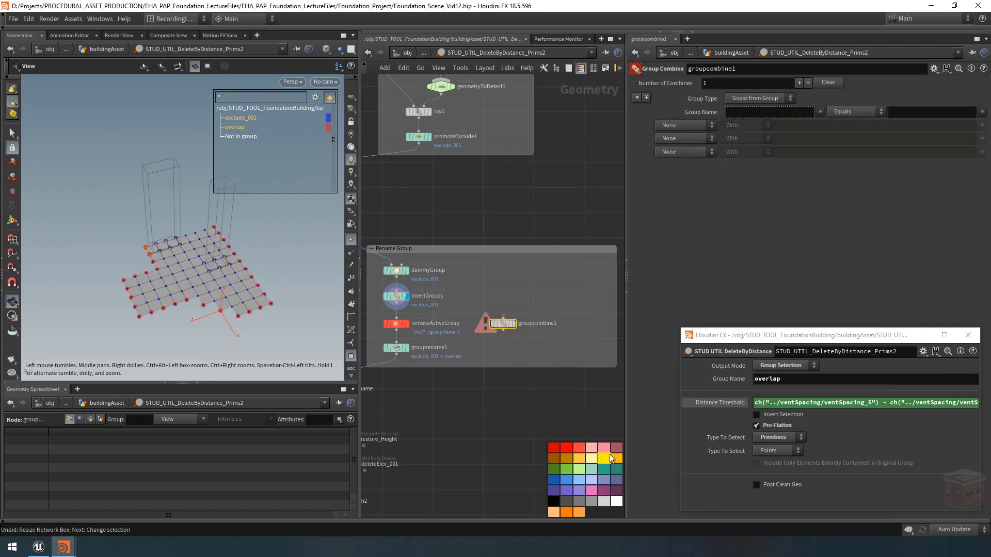
{"action": "left_click", "coordinate": [594, 469]}
{"action": "left_click", "coordinate": [397, 305]}
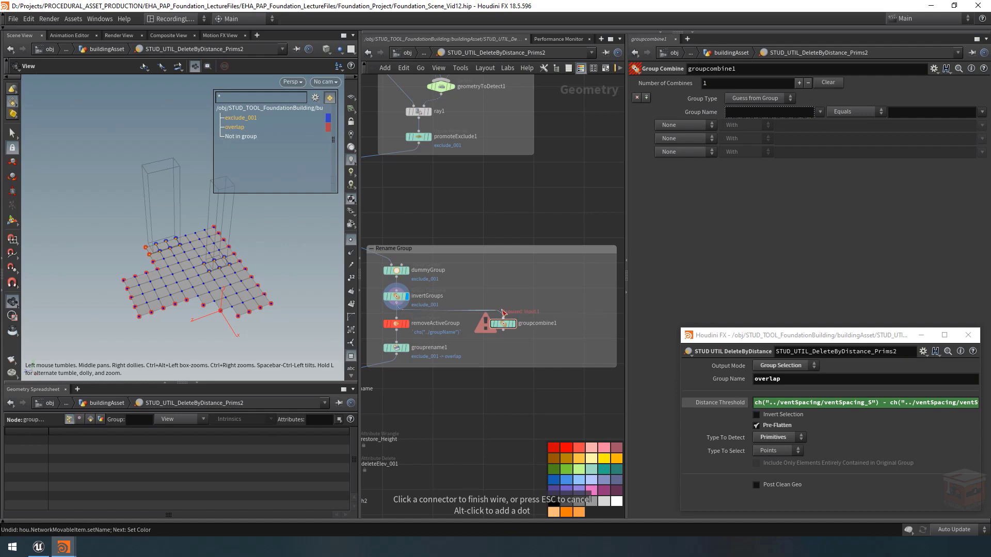
{"action": "left_click", "coordinate": [503, 318]}
- Rename the Group Combine node unionGroups and move it down level with grouprename1
{"action": "double_click", "coordinate": [537, 324]}
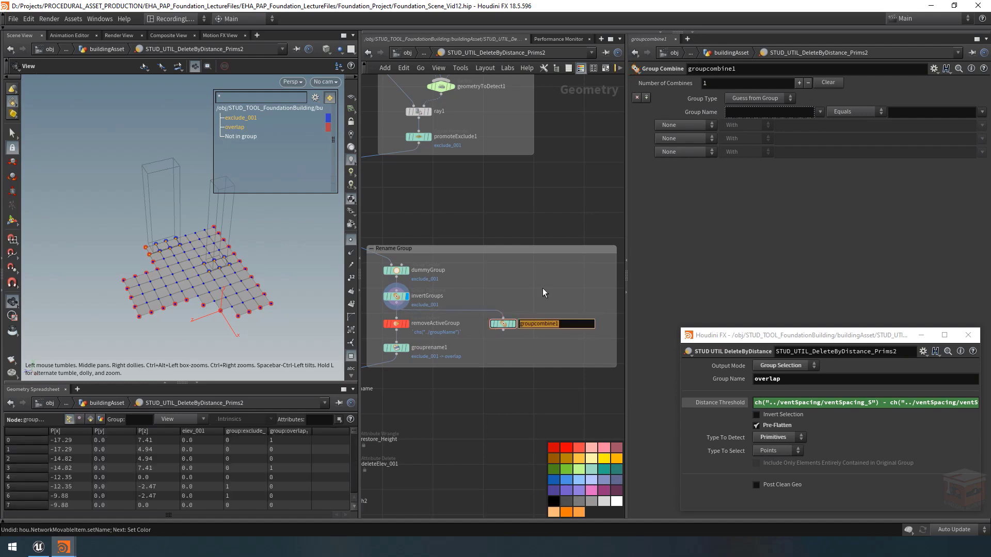
{"action": "key", "text": "BackSpace"}
{"action": "type", "text": "unionGroups"}
{"action": "key", "text": "Return"}
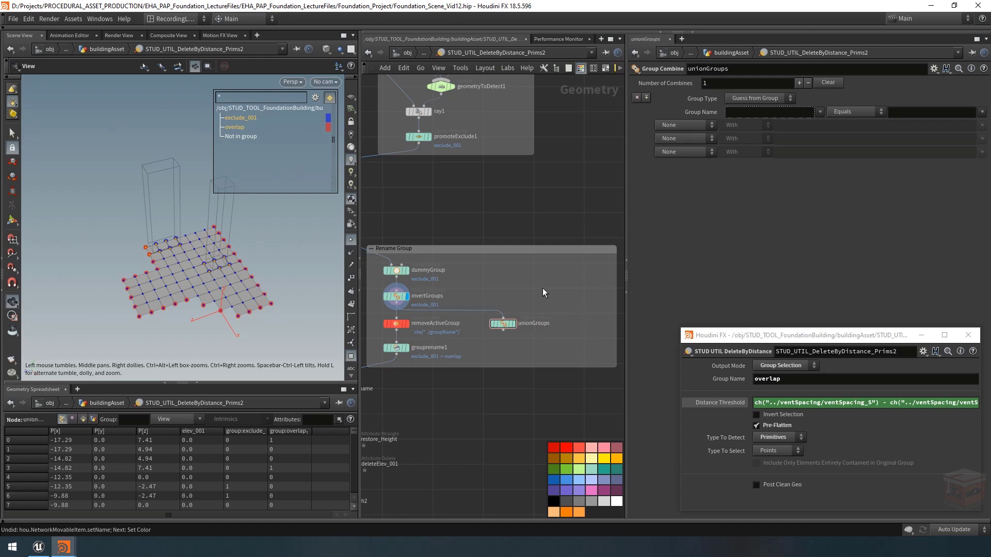
{"action": "left_click_drag", "start_coordinate": [543, 289], "coordinate": [487, 349]}
{"action": "middle_click_drag", "start_coordinate": [510, 280], "coordinate": [519, 271]}
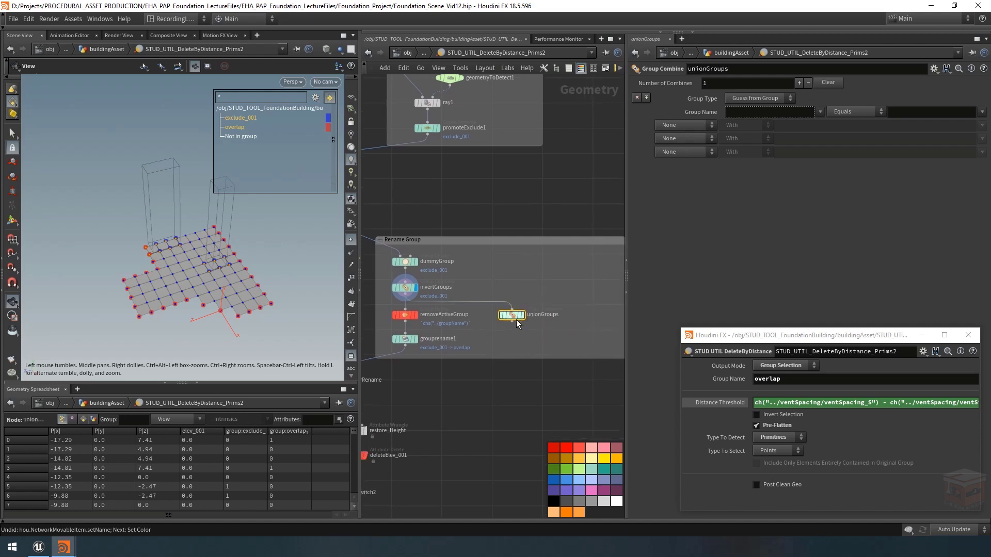
{"action": "left_click_drag", "start_coordinate": [516, 319], "coordinate": [516, 347]}
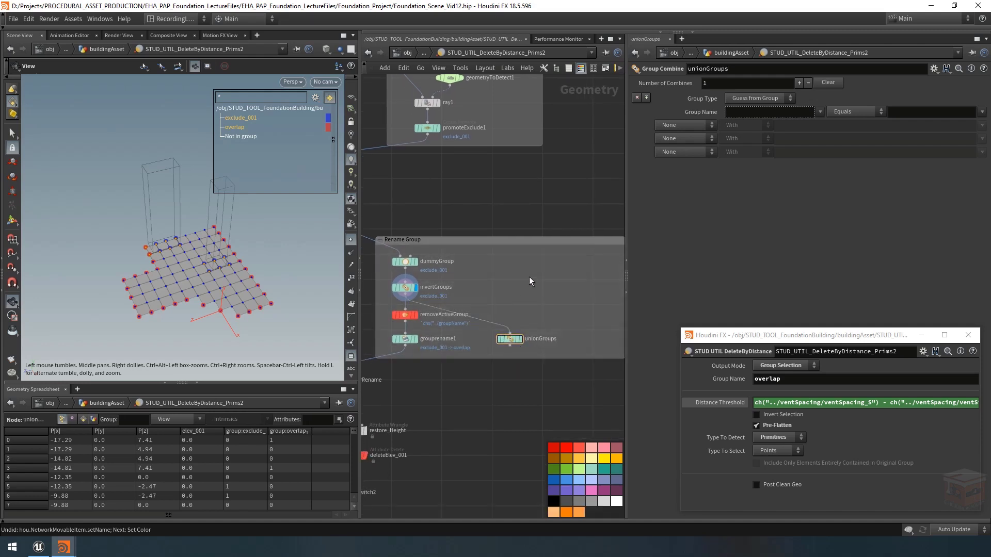
- Link unionGroups' Group Name to the asset's Group Name parameter with a relative reference
{"action": "right_click", "coordinate": [735, 379]}
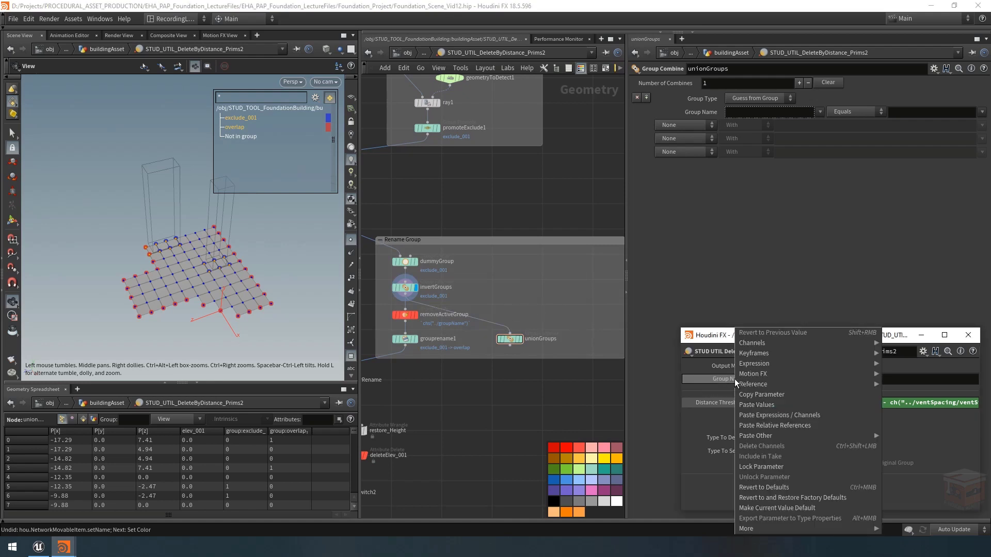
{"action": "left_click", "coordinate": [763, 395]}
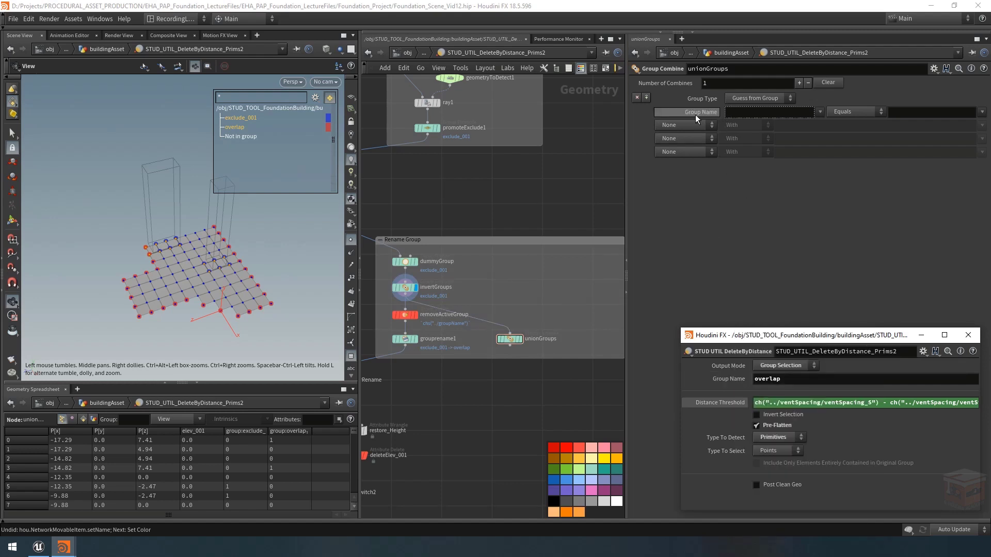
{"action": "right_click", "coordinate": [735, 111]}
{"action": "left_click", "coordinate": [777, 209]}
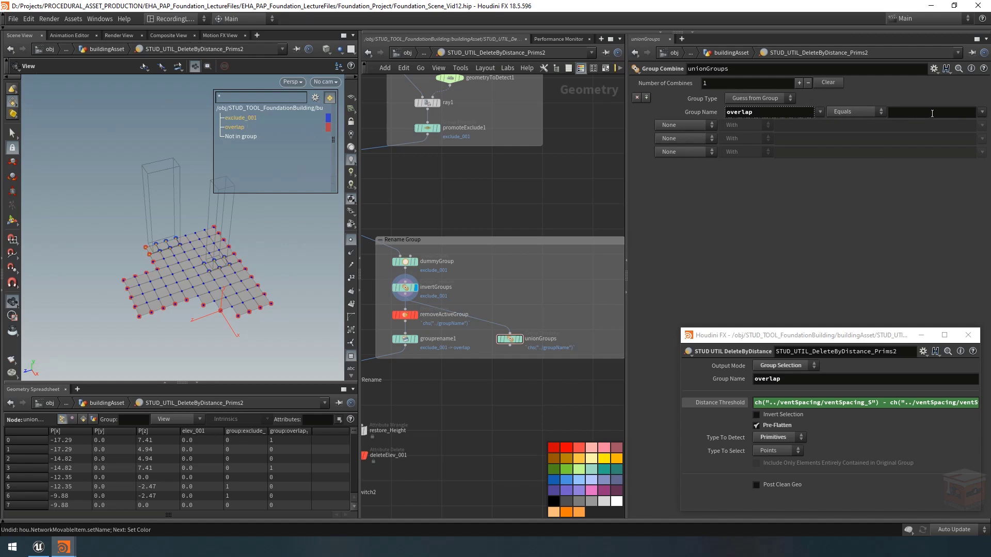
- Set unionGroups to equal exclude_001 combined by Union (Or) with a relative reference to the asset's Group Name
{"action": "left_click", "coordinate": [982, 112]}
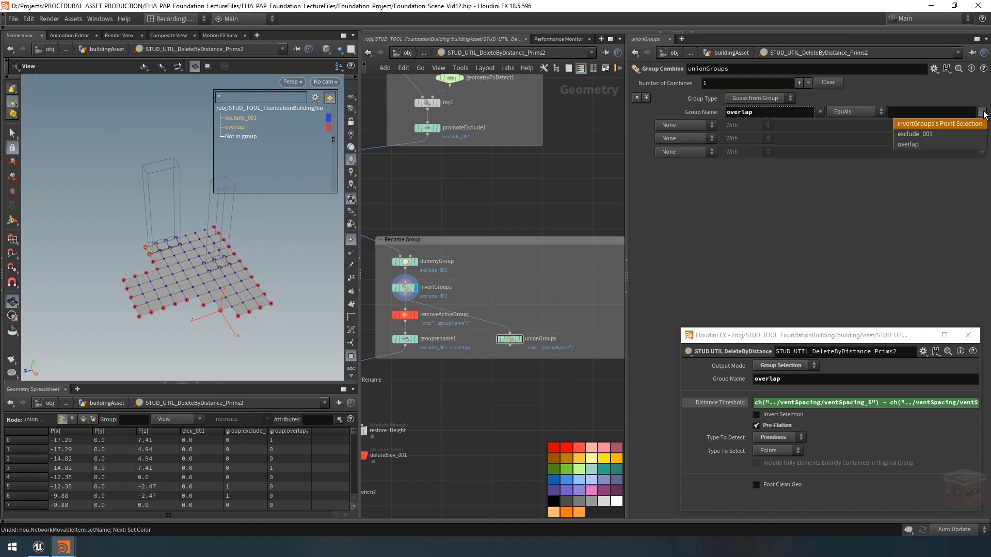
{"action": "left_click", "coordinate": [922, 135]}
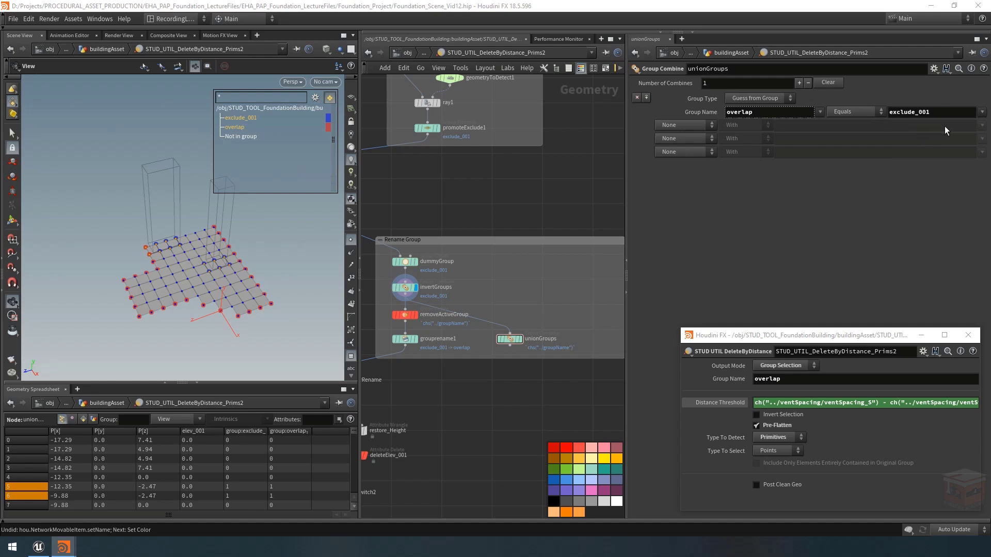
{"action": "left_click", "coordinate": [689, 123]}
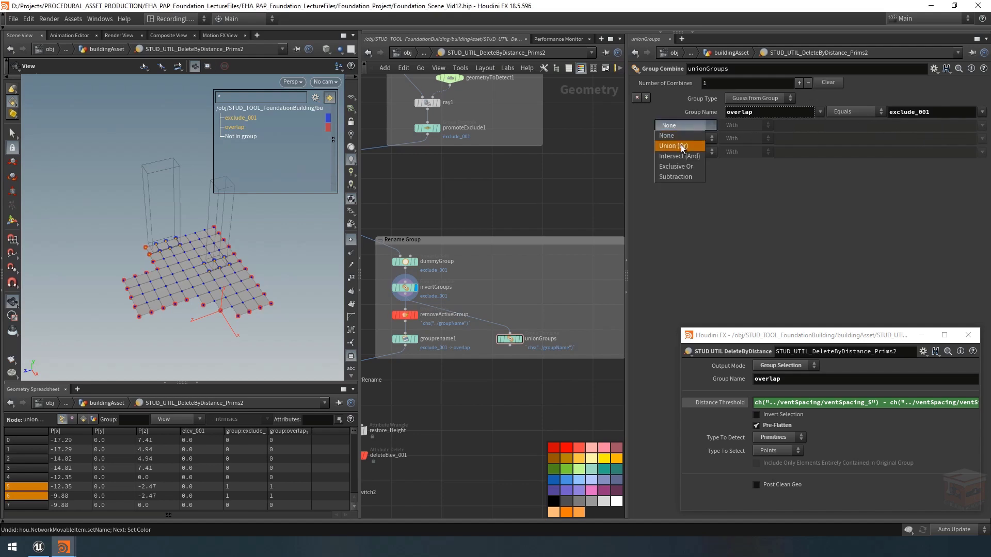
{"action": "left_click", "coordinate": [680, 138]}
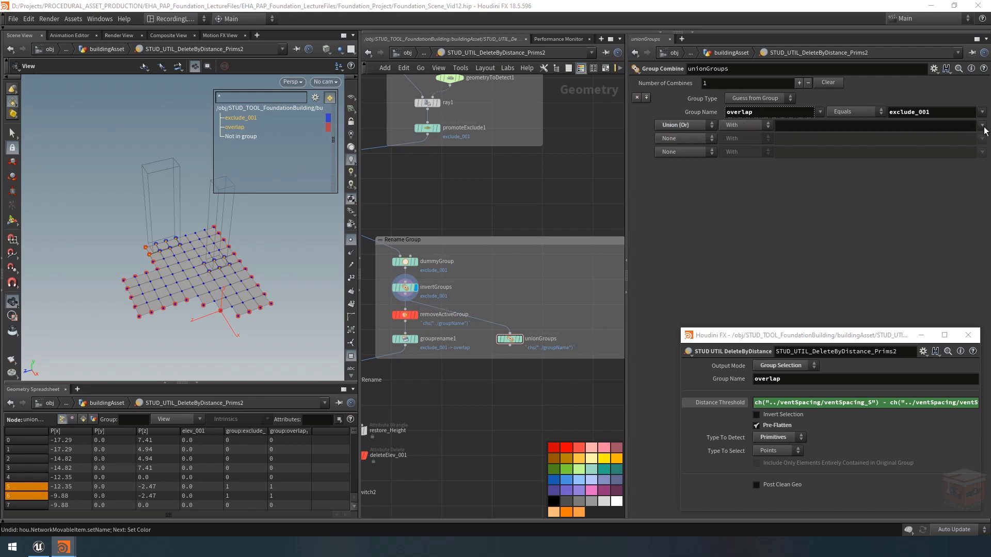
{"action": "left_click", "coordinate": [857, 126]}
{"action": "right_click", "coordinate": [809, 125]}
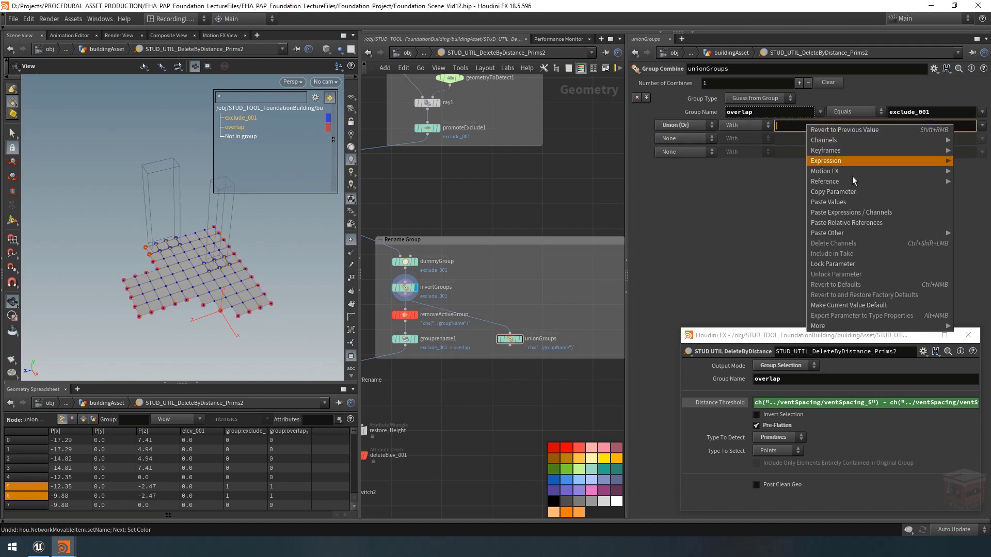
{"action": "left_click", "coordinate": [852, 222]}
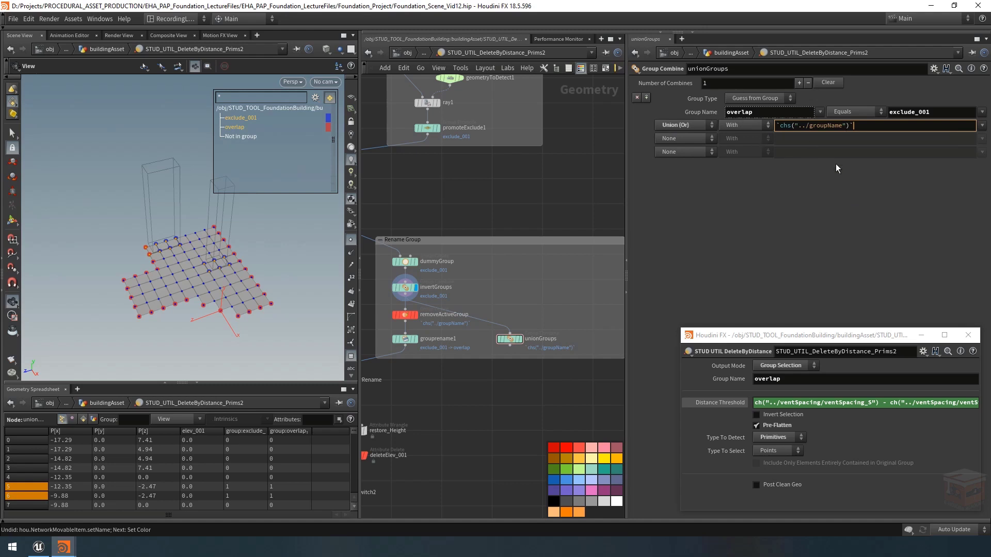
{"action": "key", "text": "Return"}
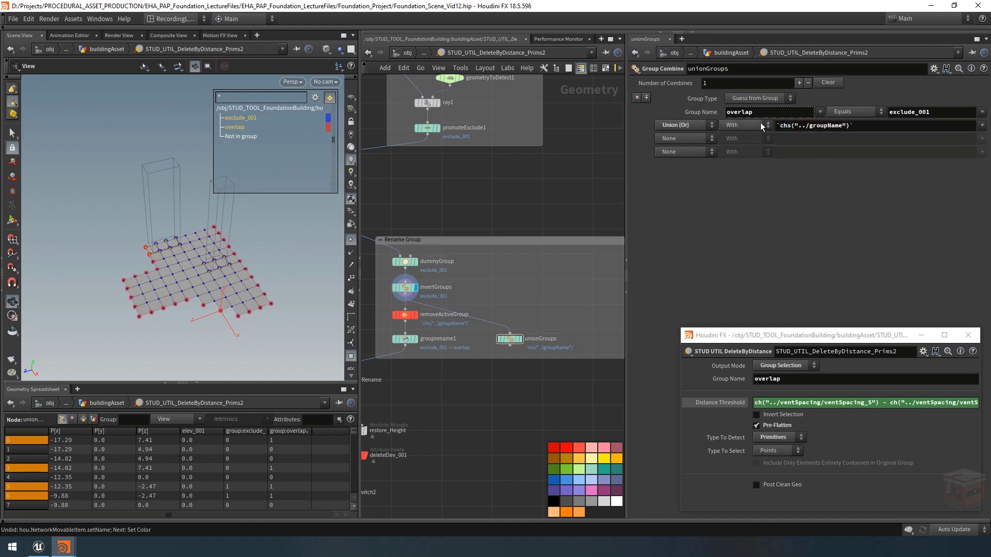
- Display unionGroups' output and highlight the overlap group in the viewport to check its points
{"action": "left_click", "coordinate": [519, 340]}
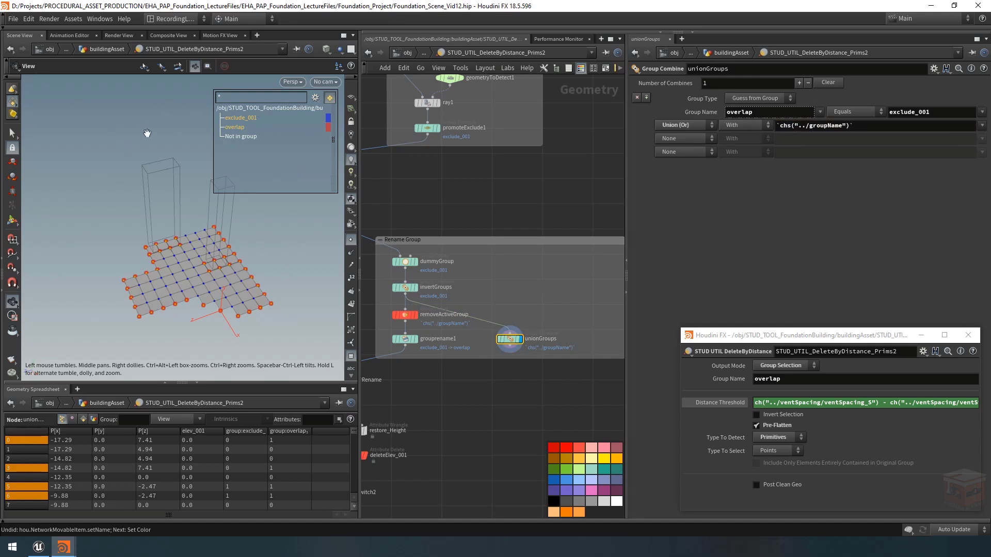
{"action": "left_click", "coordinate": [242, 128]}
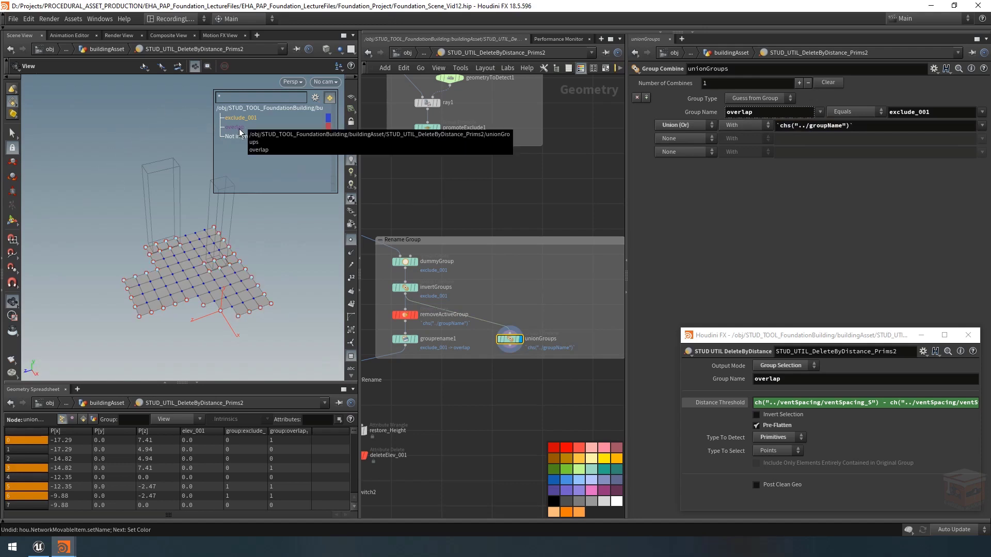
{"action": "left_click", "coordinate": [240, 127]}
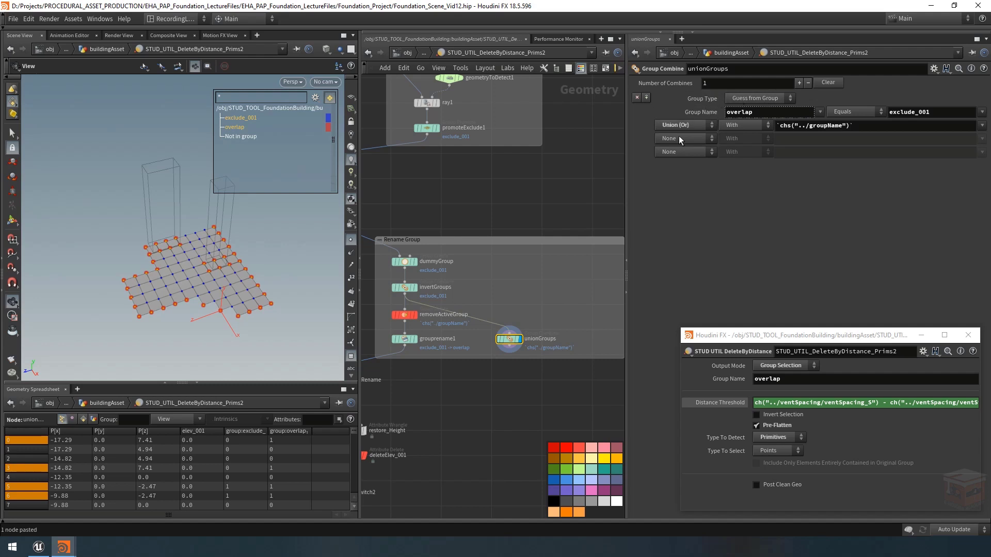
- Link unionGroups' Group Type to the asset's Type To Select parameter with a relative reference
{"action": "right_click", "coordinate": [731, 453]}
{"action": "left_click", "coordinate": [779, 395]}
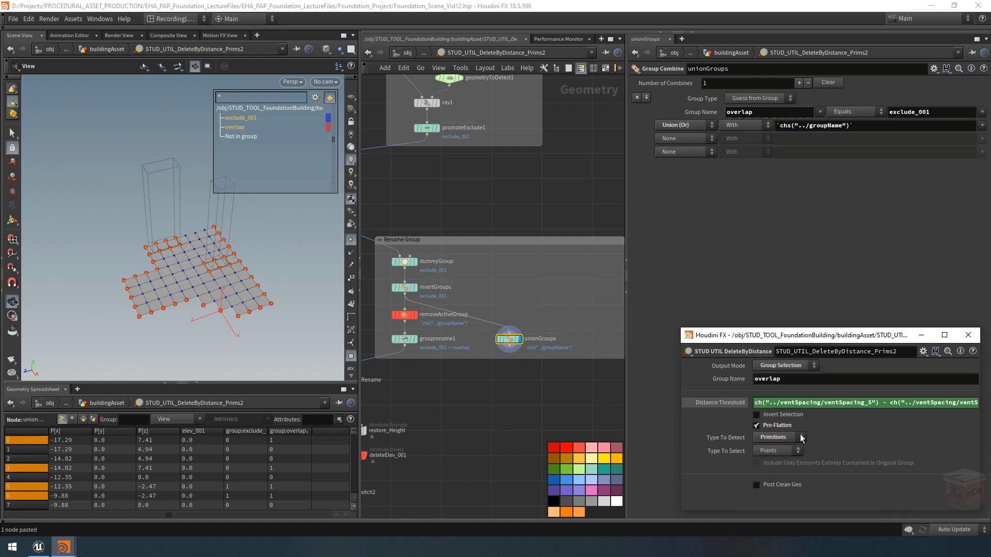
{"action": "left_click", "coordinate": [798, 452]}
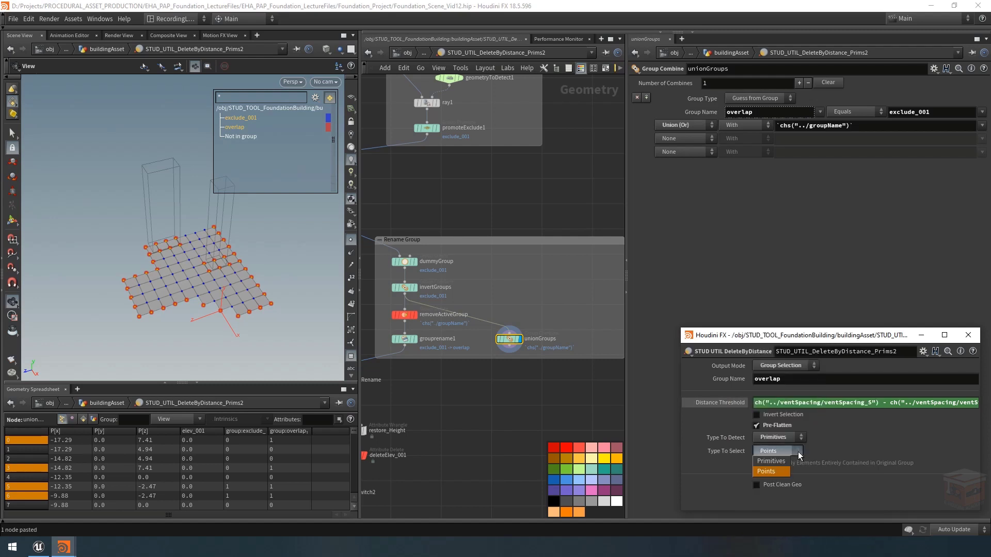
{"action": "left_click", "coordinate": [781, 472]}
{"action": "left_click", "coordinate": [758, 99]}
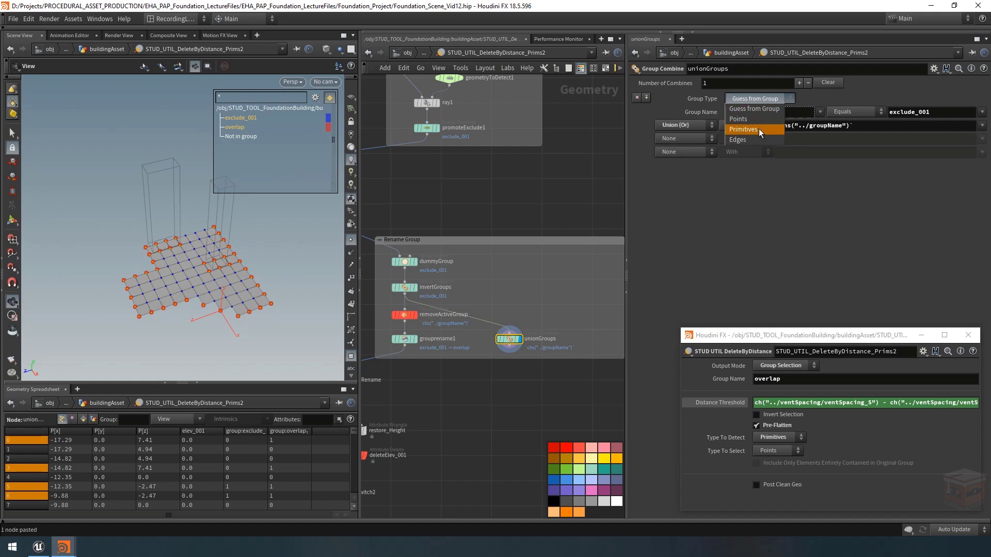
{"action": "left_click", "coordinate": [760, 111]}
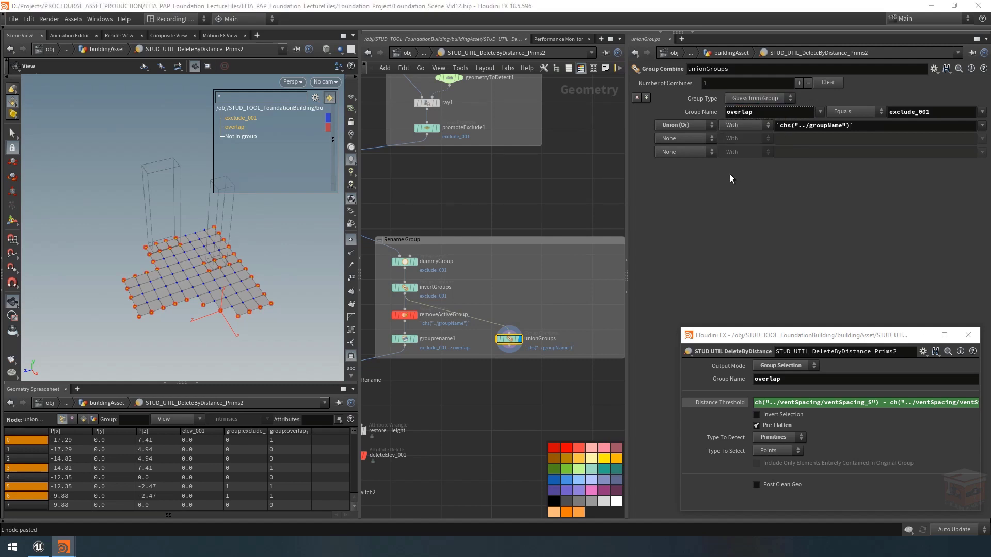
{"action": "right_click", "coordinate": [705, 101]}
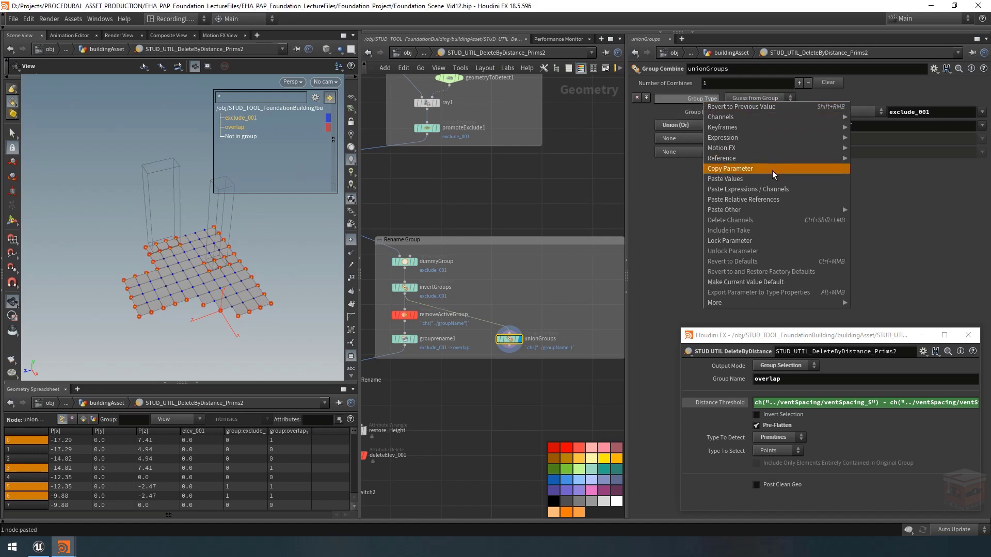
{"action": "left_click", "coordinate": [769, 200]}
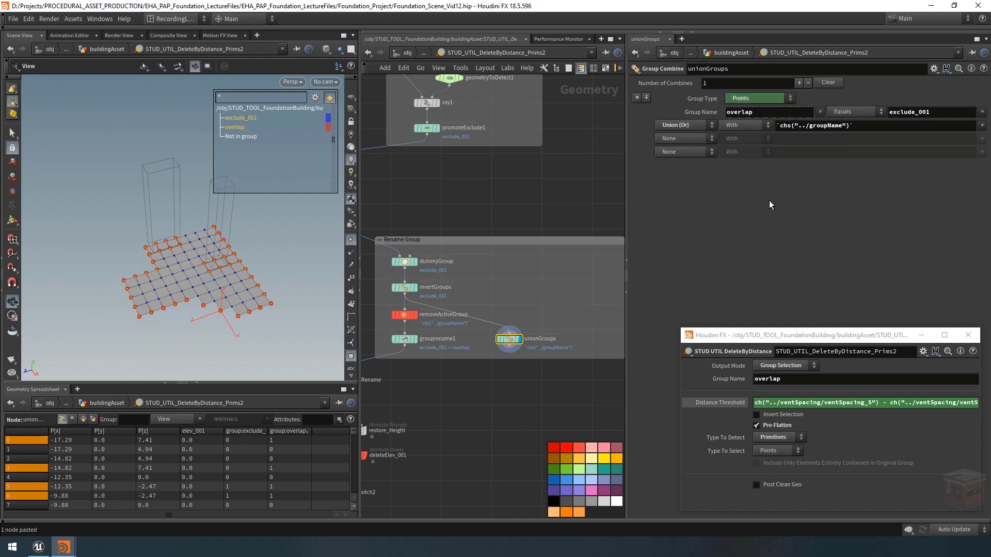
- Edit unionGroups' Group Type expression so the reference starts a condition: if( ch("../selectionType") == 0
{"action": "right_click", "coordinate": [744, 96]}
{"action": "mouse_move", "coordinate": [788, 135]}
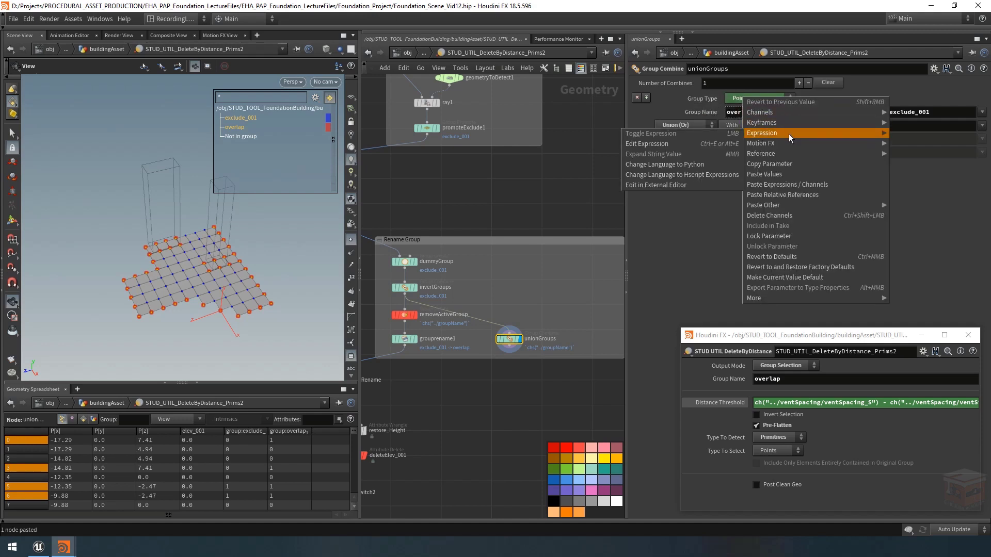
{"action": "left_click", "coordinate": [664, 144]}
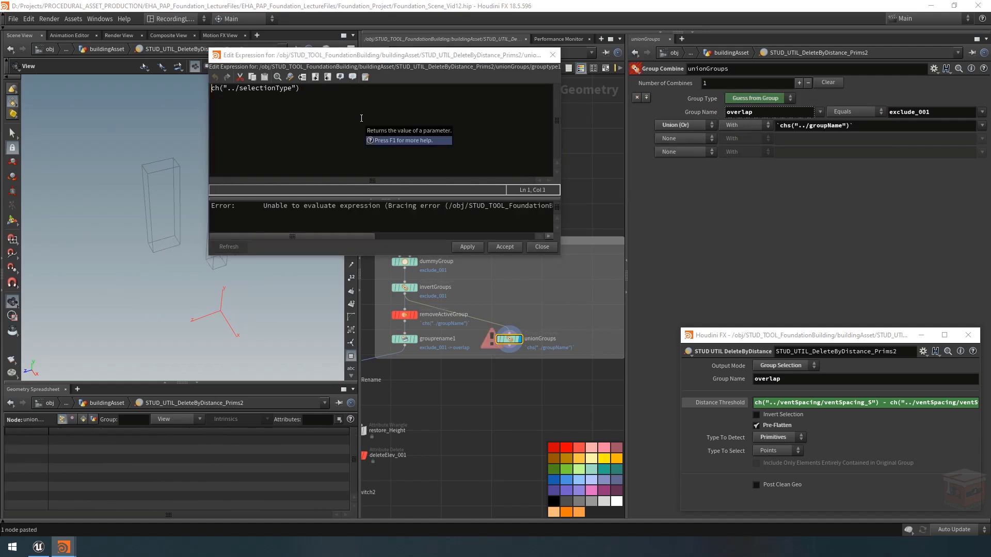
{"action": "type", "text": "if("}
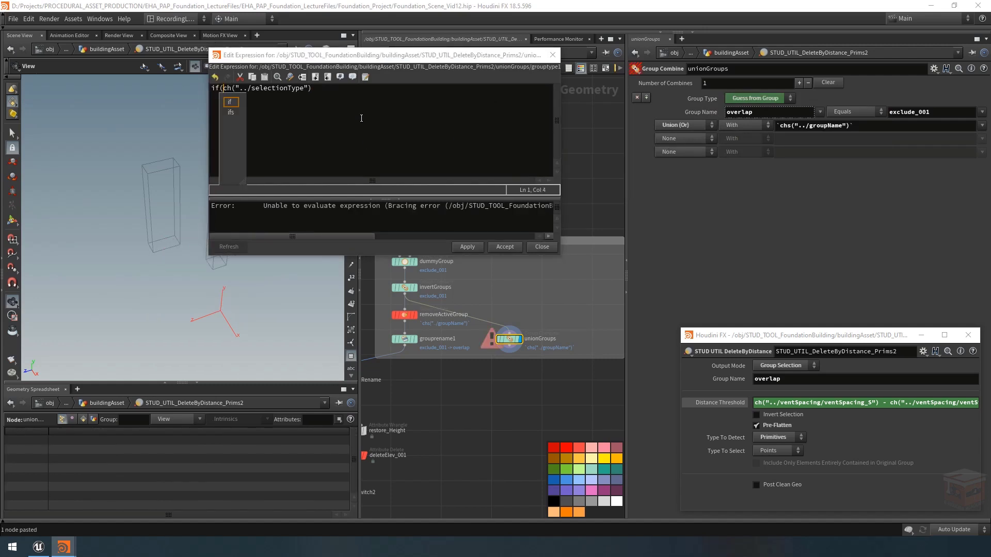
{"action": "left_click", "coordinate": [336, 89]}
{"action": "type", "text": "== 0"}
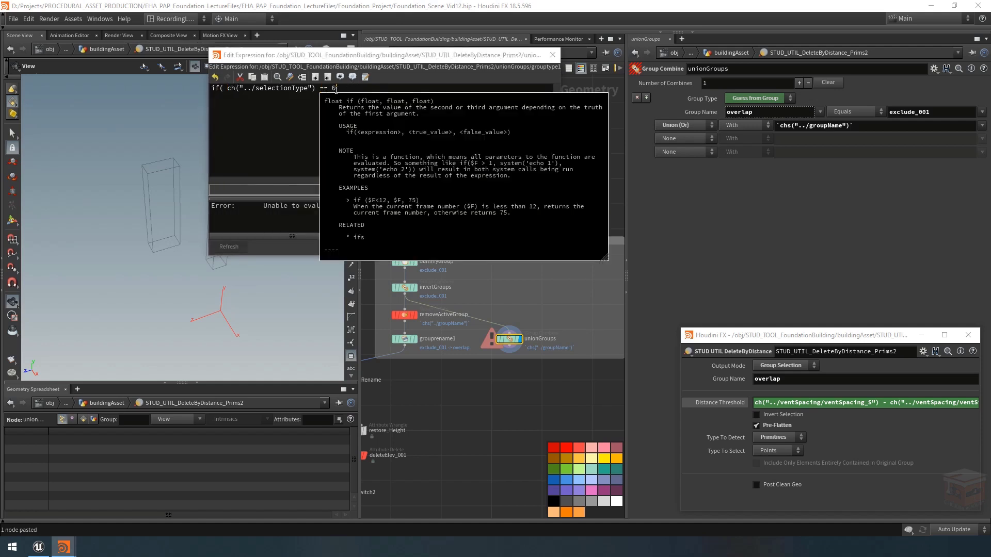
- Complete the Group Type expression as if( ch("../selectionType") == 0, 2, 1 ), apply it and close the expression editor
{"action": "left_click", "coordinate": [782, 451]}
{"action": "left_click", "coordinate": [781, 453]}
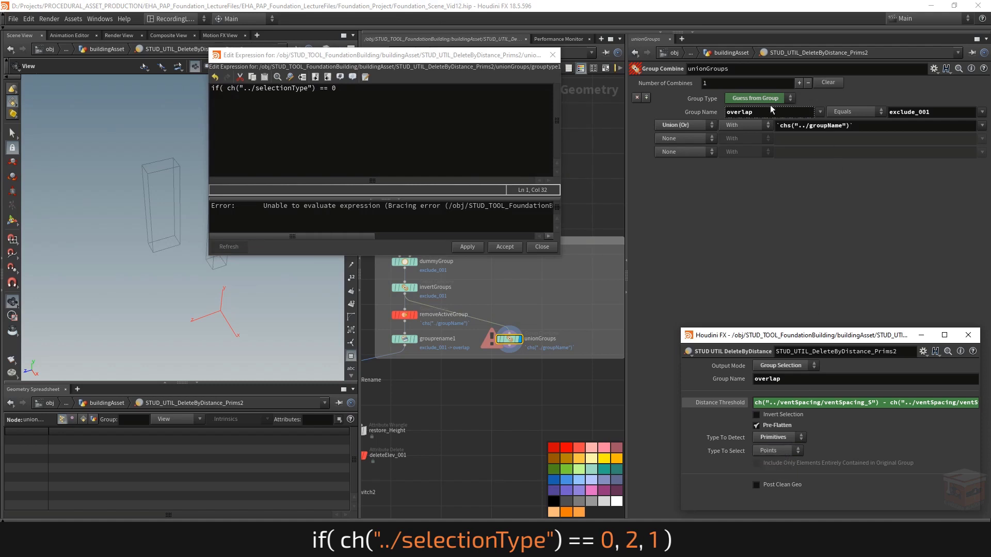
{"action": "left_click", "coordinate": [755, 98]}
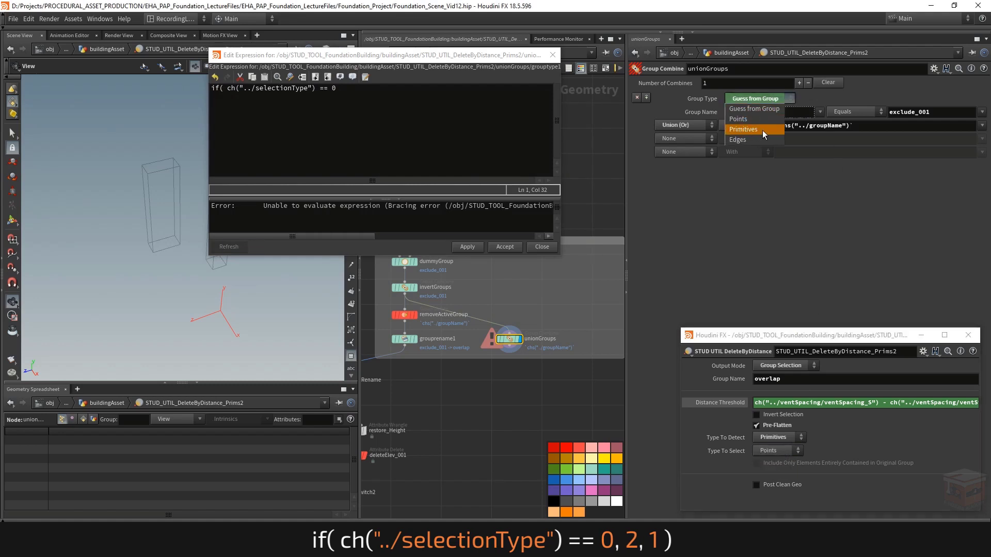
{"action": "left_click", "coordinate": [761, 108]}
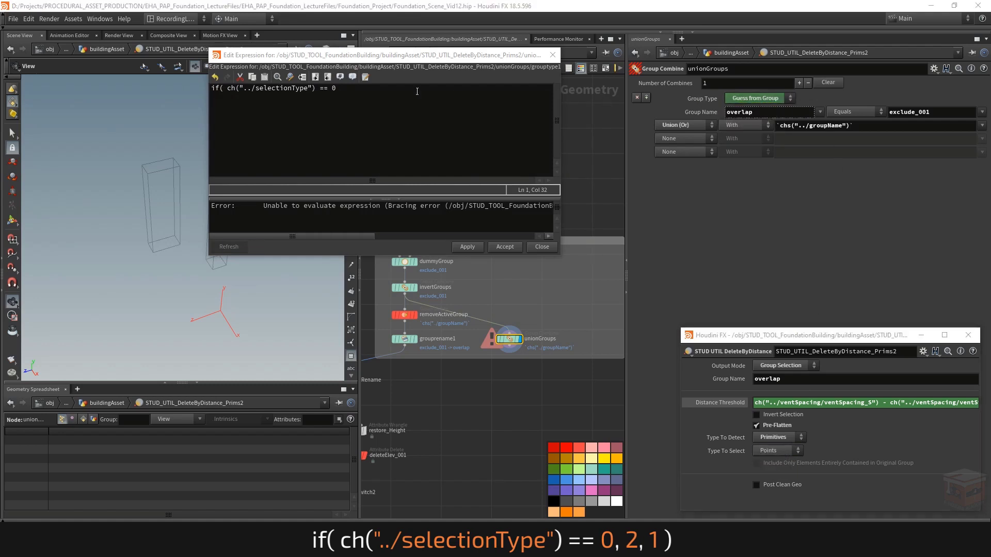
{"action": "left_click", "coordinate": [400, 91]}
{"action": "type", "text": ", 2"}
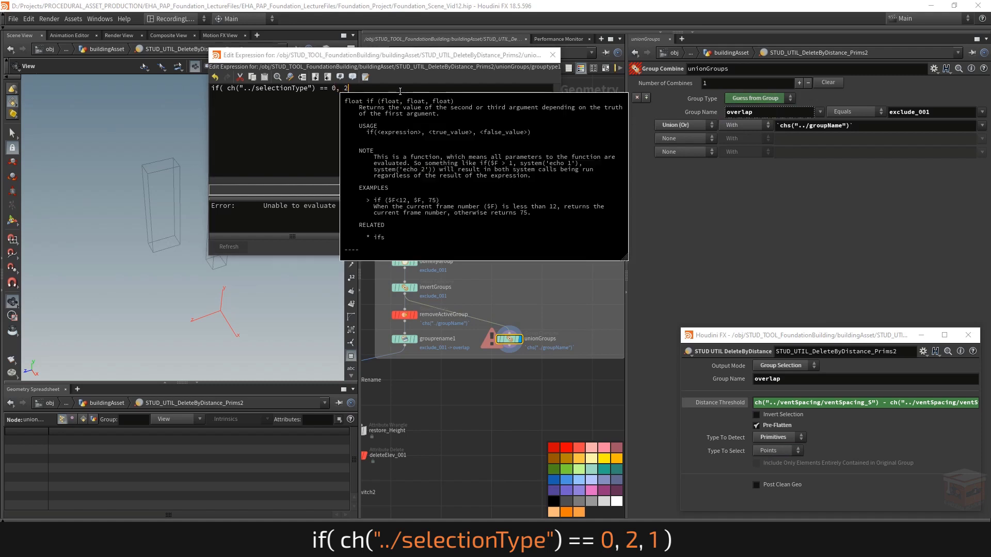
{"action": "type", "text": ", 1 )"}
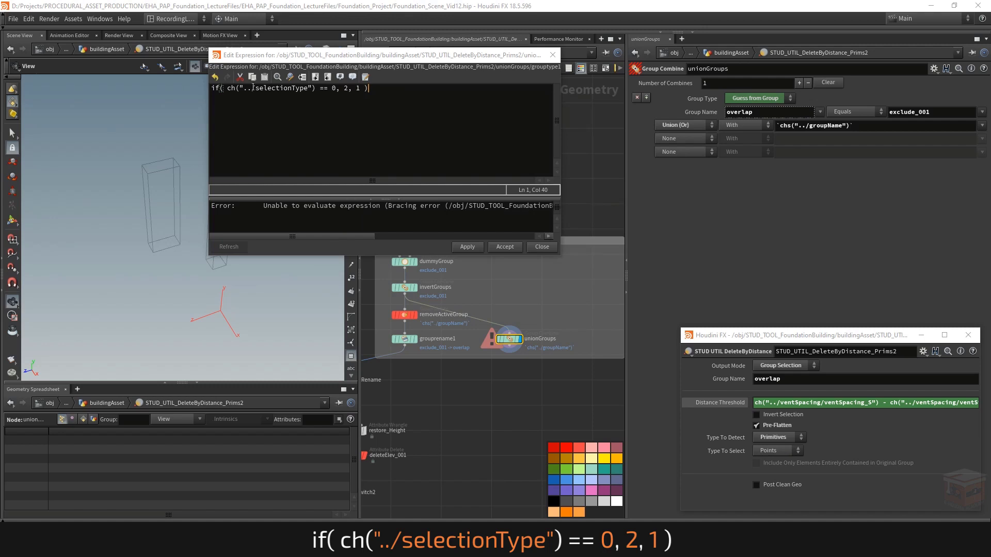
{"action": "key", "text": "ctrl+a"}
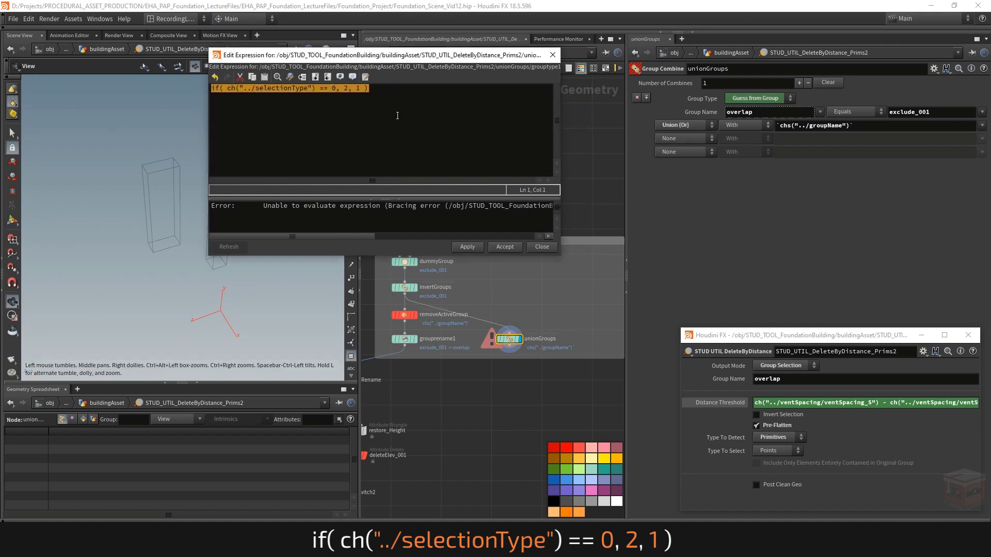
{"action": "left_click", "coordinate": [440, 99]}
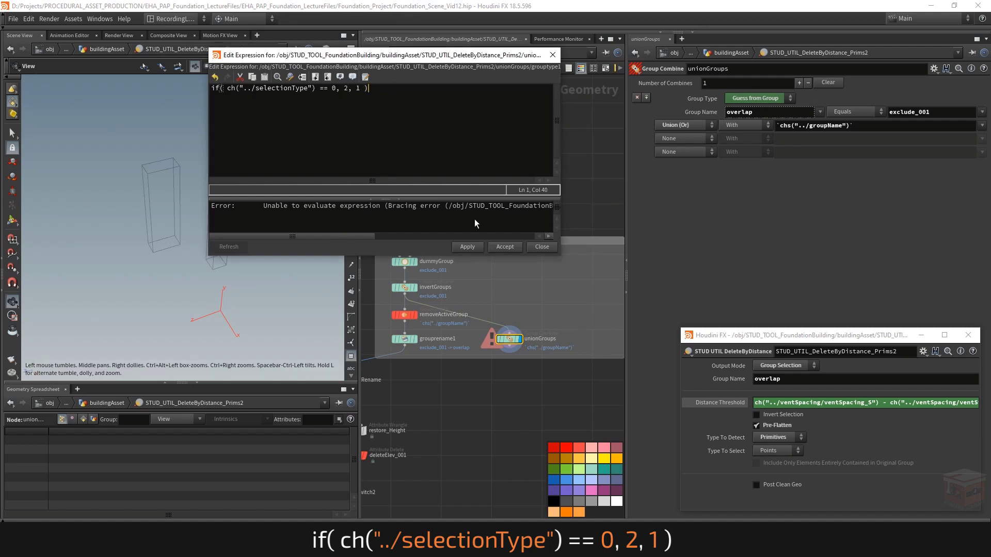
{"action": "left_click", "coordinate": [472, 247]}
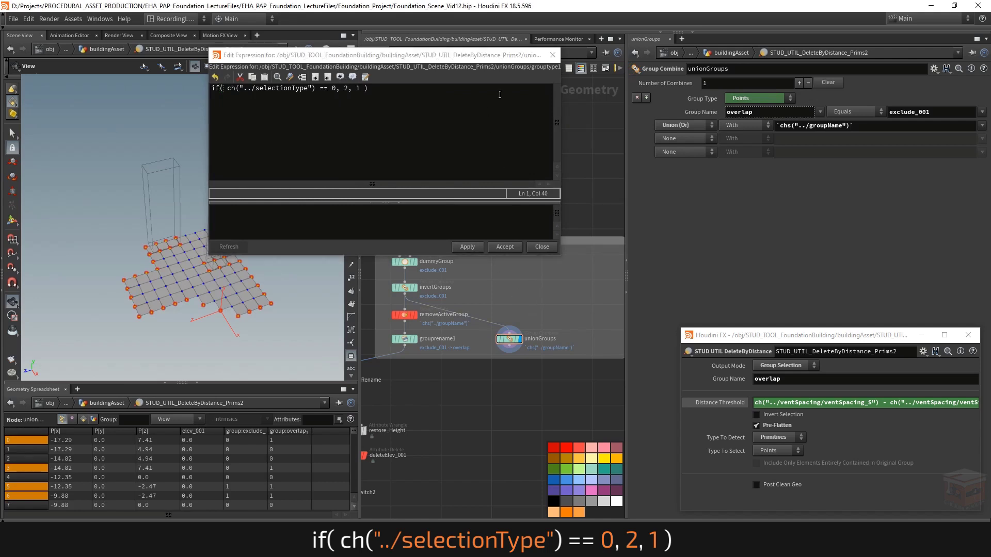
{"action": "left_click", "coordinate": [553, 55]}
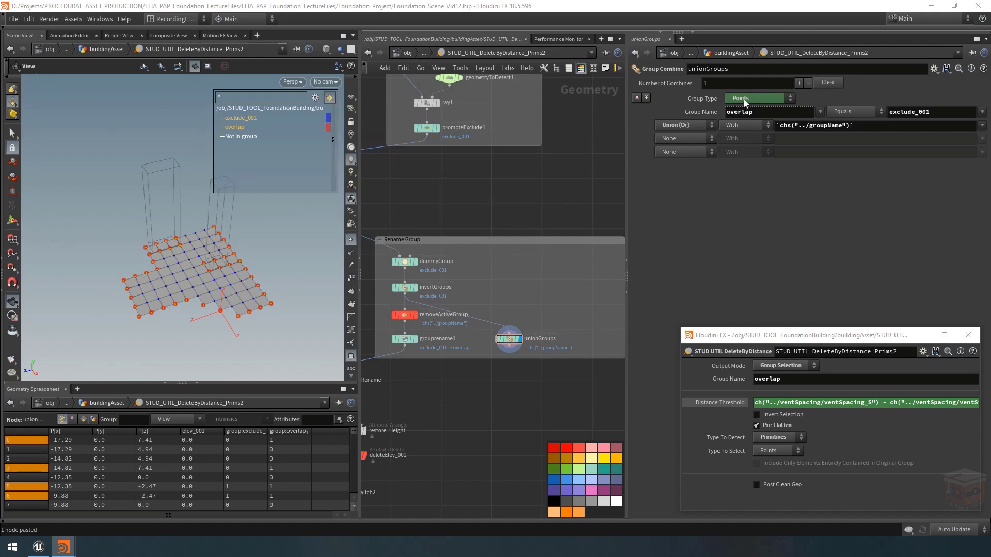
- Test the Group Type expression by switching the asset's Type To Select to Primitives and back to Points
{"action": "left_click", "coordinate": [772, 450]}
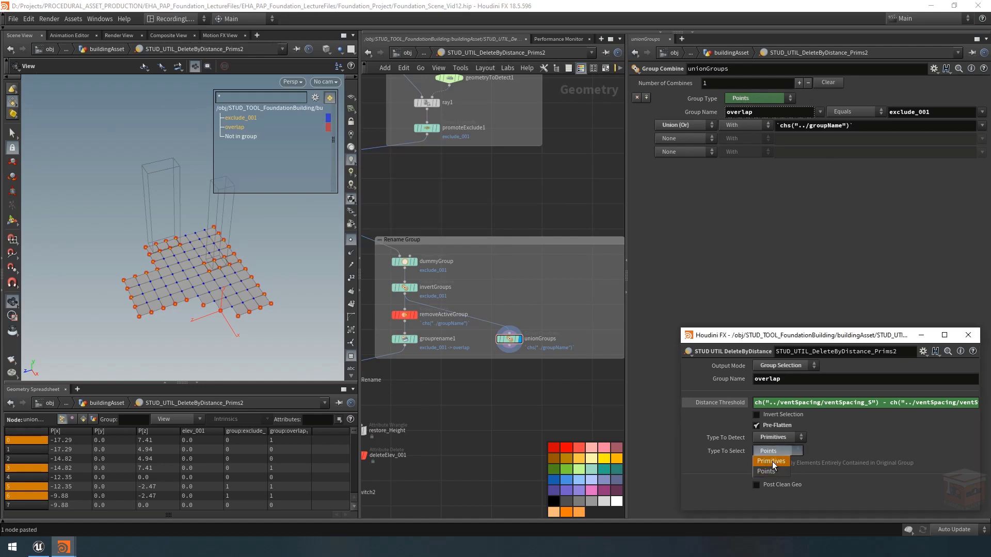
{"action": "left_click", "coordinate": [773, 461]}
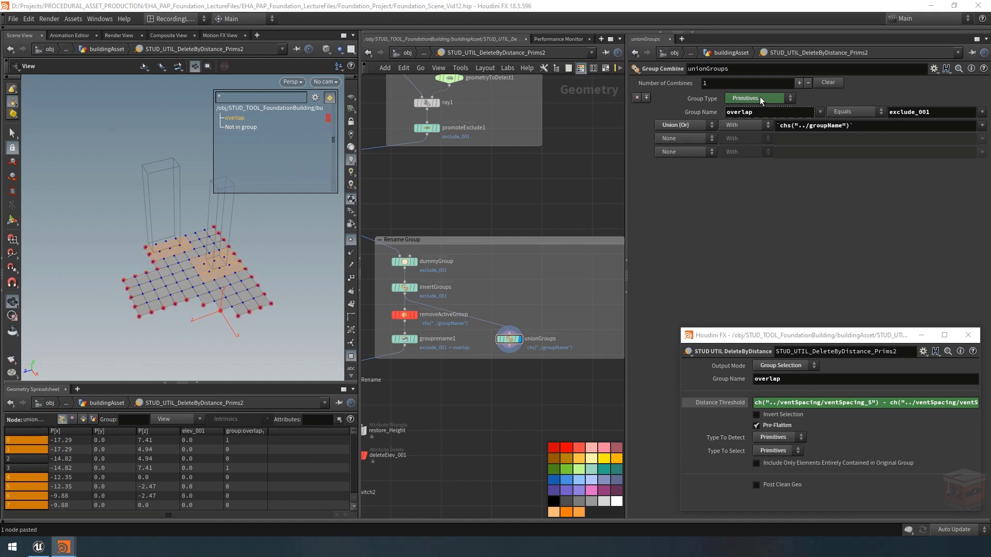
{"action": "left_click", "coordinate": [781, 438]}
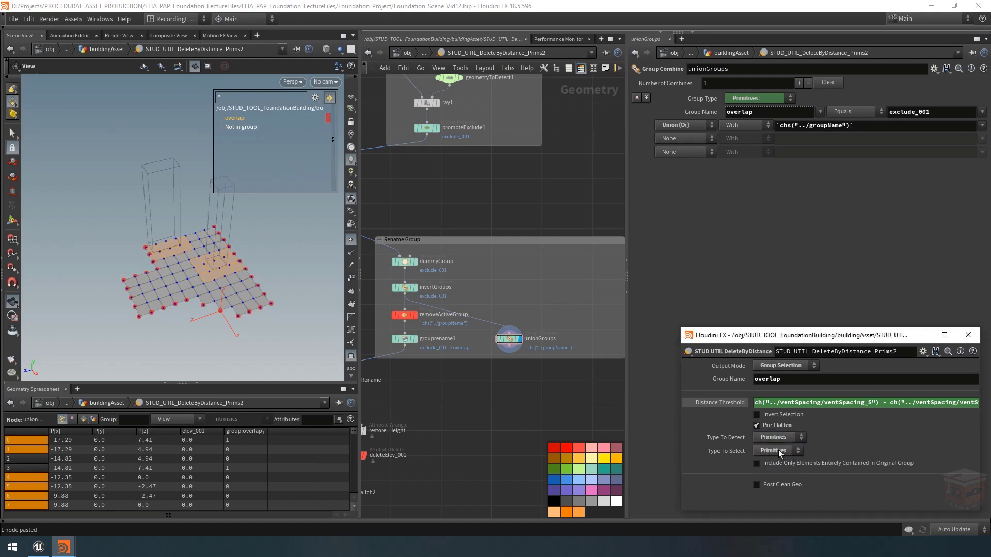
{"action": "left_click", "coordinate": [774, 470]}
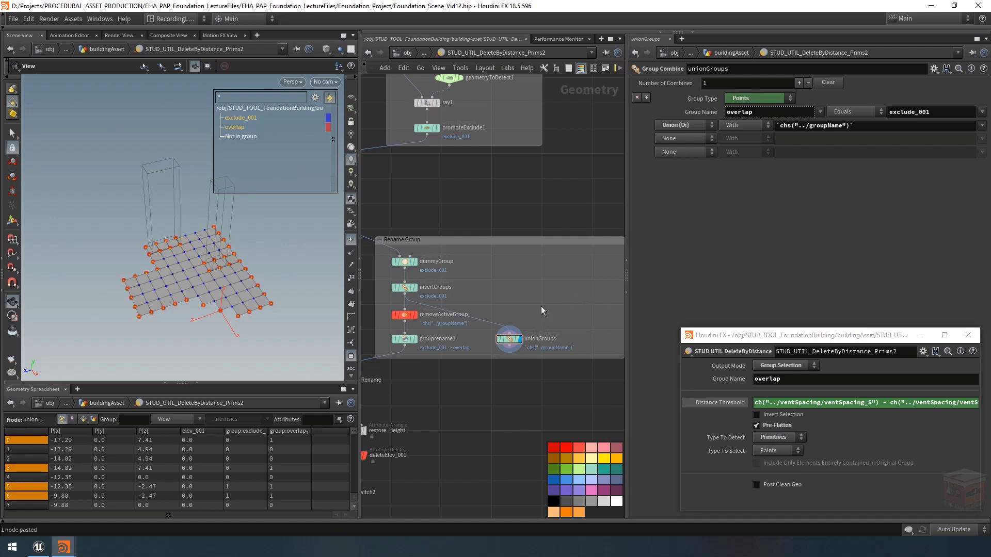
- Set the asset's Group Name to overlap2 to test unionGroups with a group that does not exist yet
{"action": "left_click_drag", "start_coordinate": [550, 303], "coordinate": [483, 346]}
{"action": "left_click", "coordinate": [813, 383]}
{"action": "type", "text": "2"}
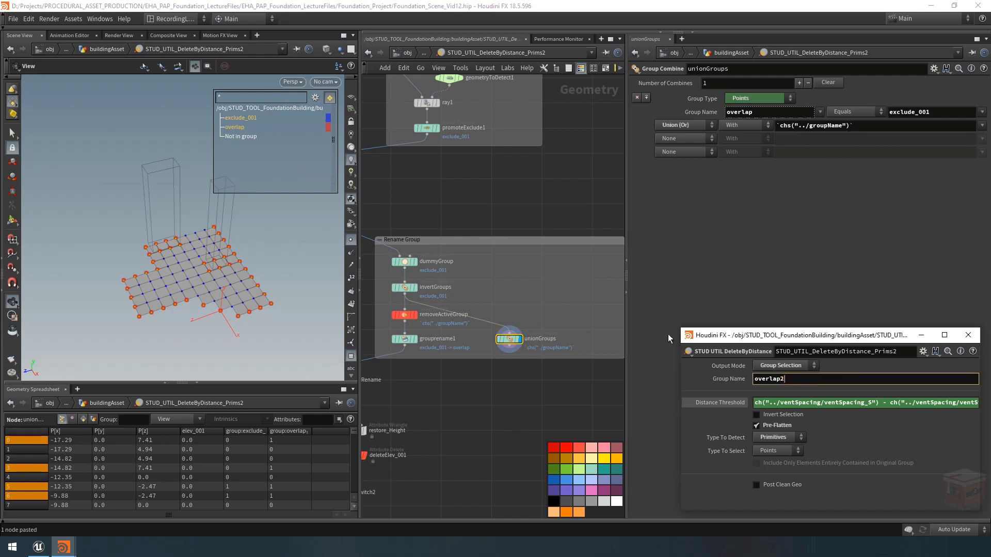
{"action": "left_click", "coordinate": [555, 286]}
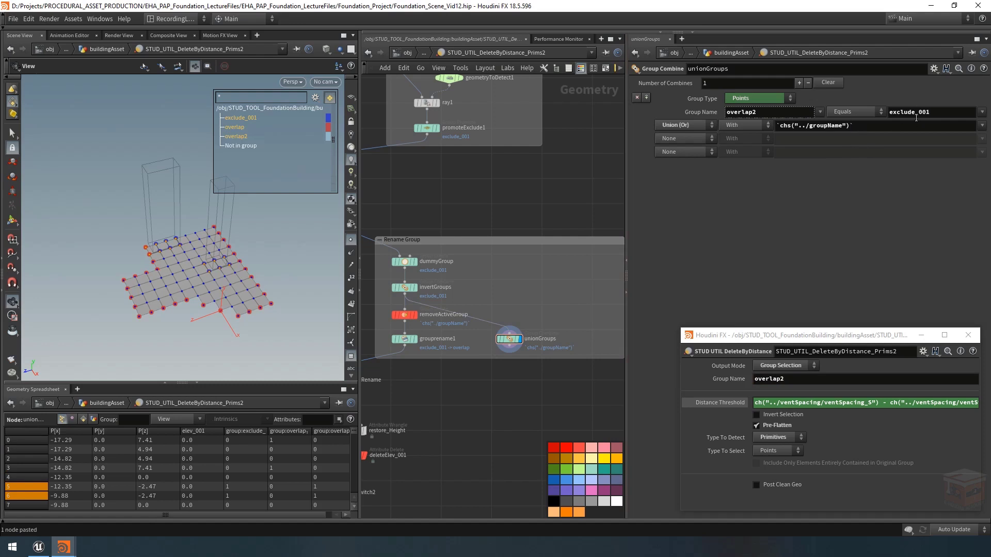
- Try to replace unionGroups' Equals group exclude_001 with the copied `chs("../groupName")` reference, and undo the change
{"action": "left_click_drag", "start_coordinate": [857, 126], "coordinate": [747, 130]}
{"action": "key", "text": "ctrl+c"}
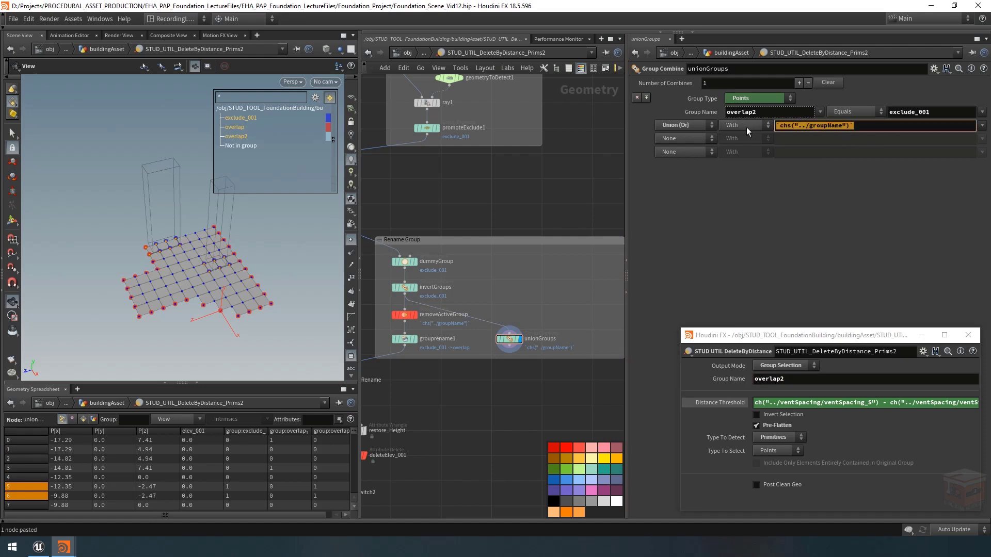
{"action": "key", "text": "shift+Tab"}
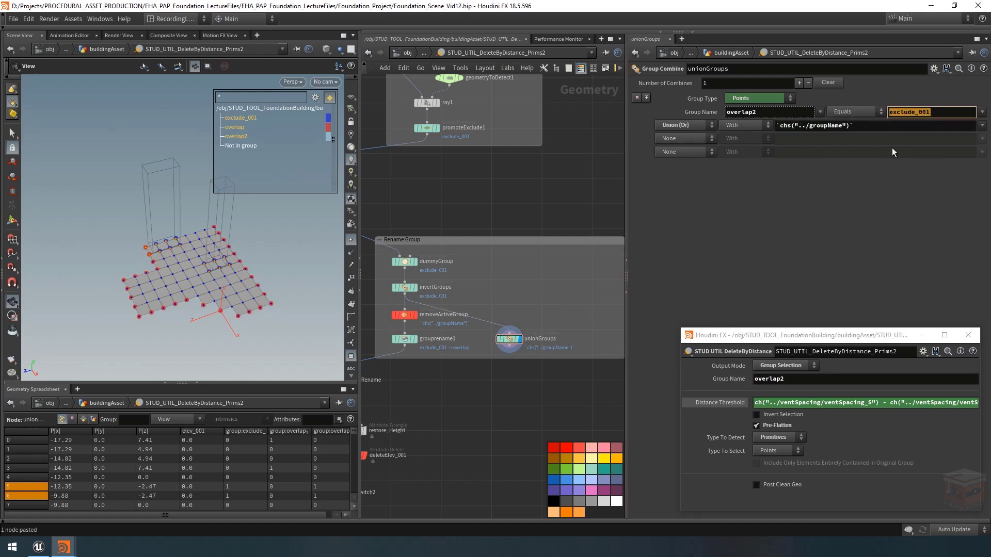
{"action": "key", "text": "ctrl+v"}
{"action": "key", "text": "Return"}
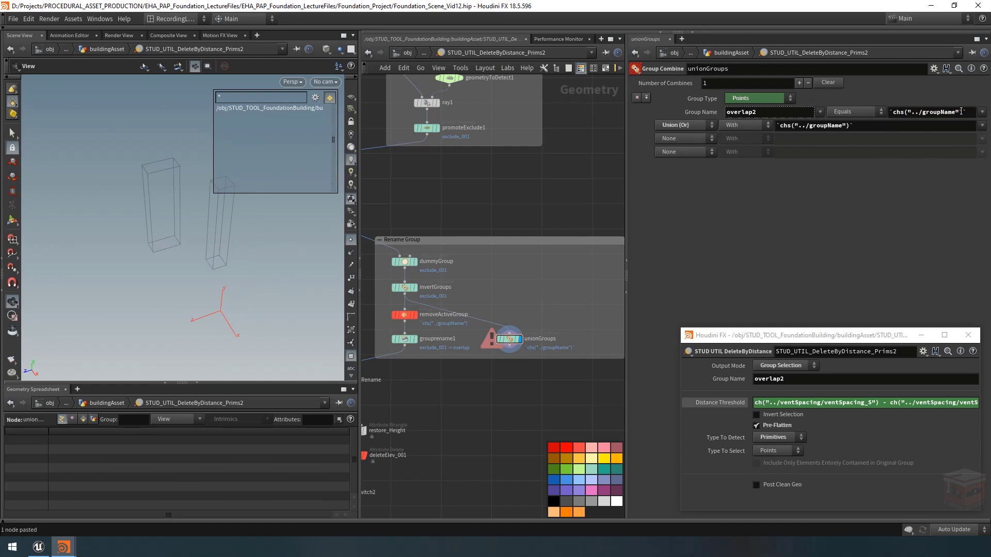
{"action": "type", "text": ")"}
{"action": "key", "text": "BackSpace"}
{"action": "key", "text": "ctrl+z"}
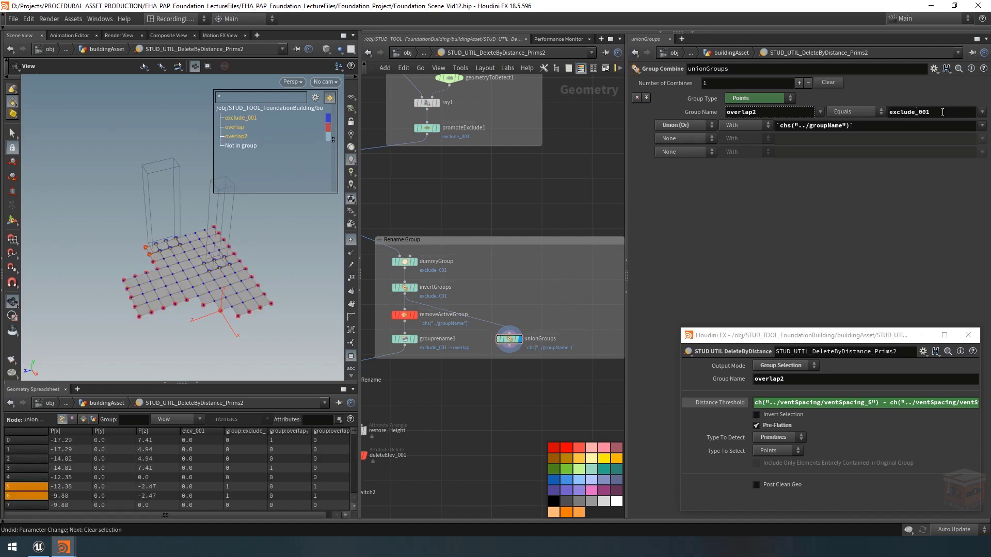
- Examine how dummyGroup creates its group and return to the unionGroups settings
{"action": "left_click", "coordinate": [414, 262]}
{"action": "mouse_move", "coordinate": [414, 263]}
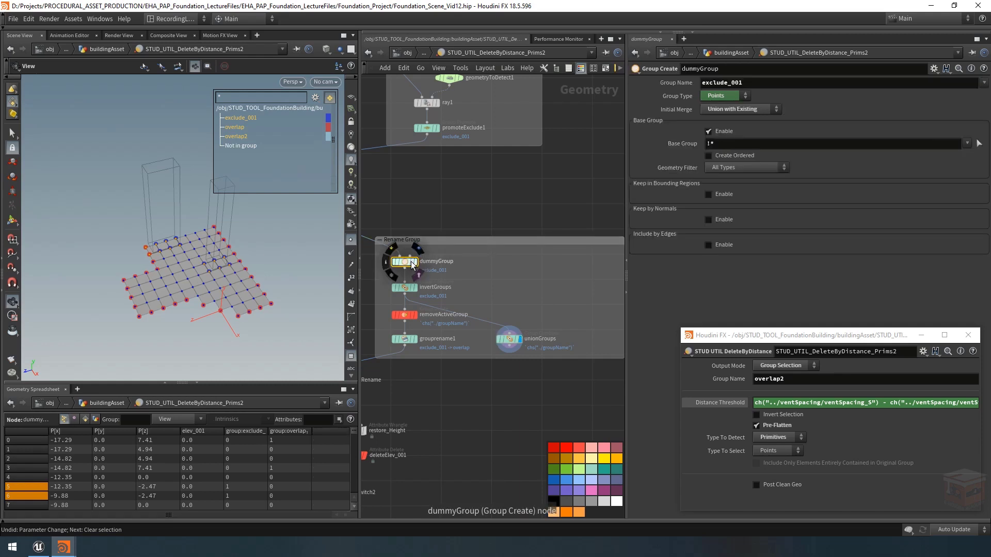
{"action": "left_click", "coordinate": [505, 339]}
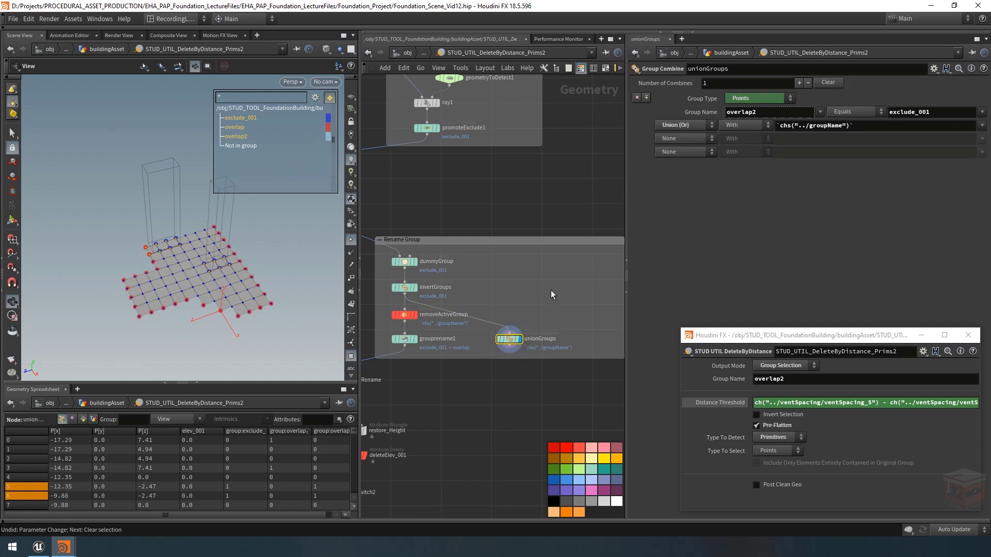
{"action": "key", "text": "ctrl+z"}
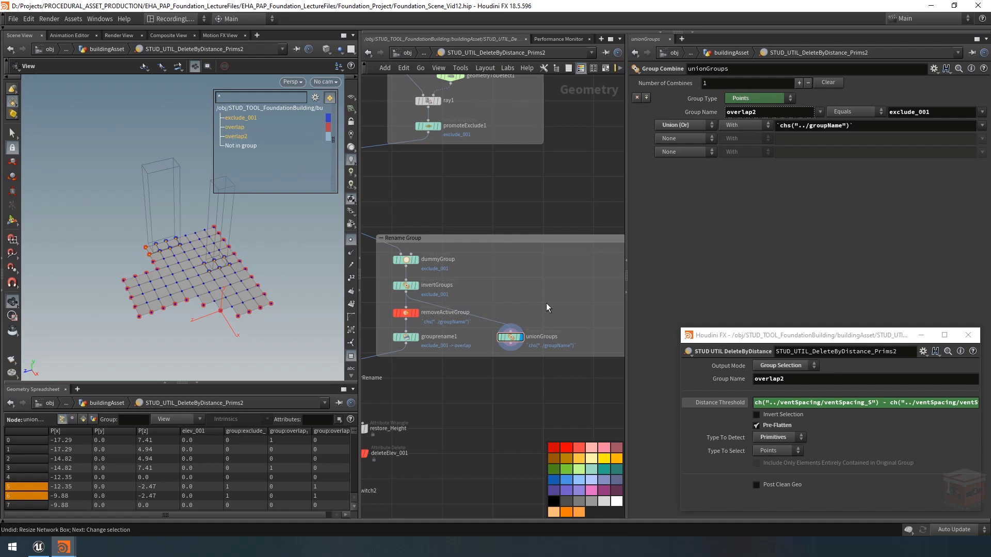
- Set the asset's Group Name to overlap
{"action": "left_click", "coordinate": [813, 378]}
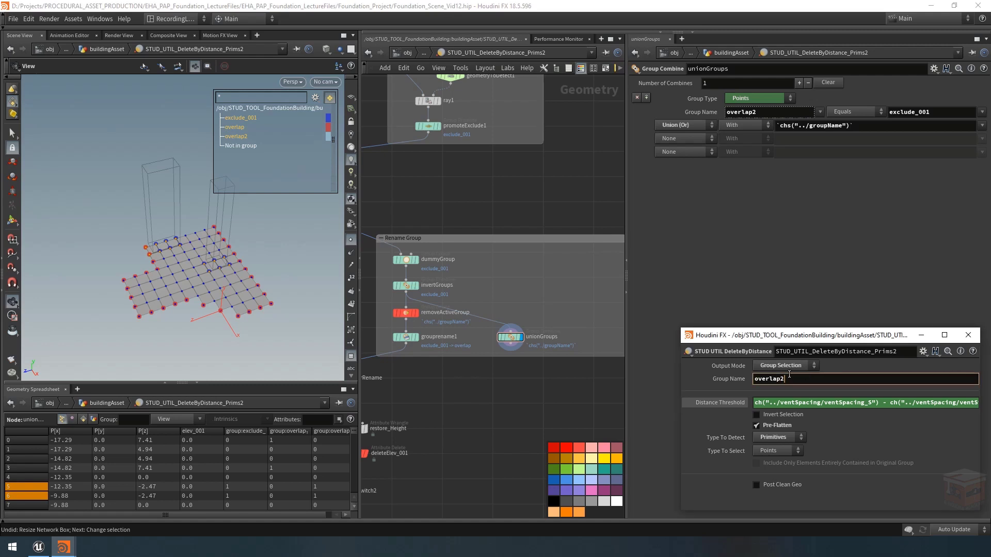
{"action": "key", "text": "BackSpace"}
{"action": "key", "text": "Return"}
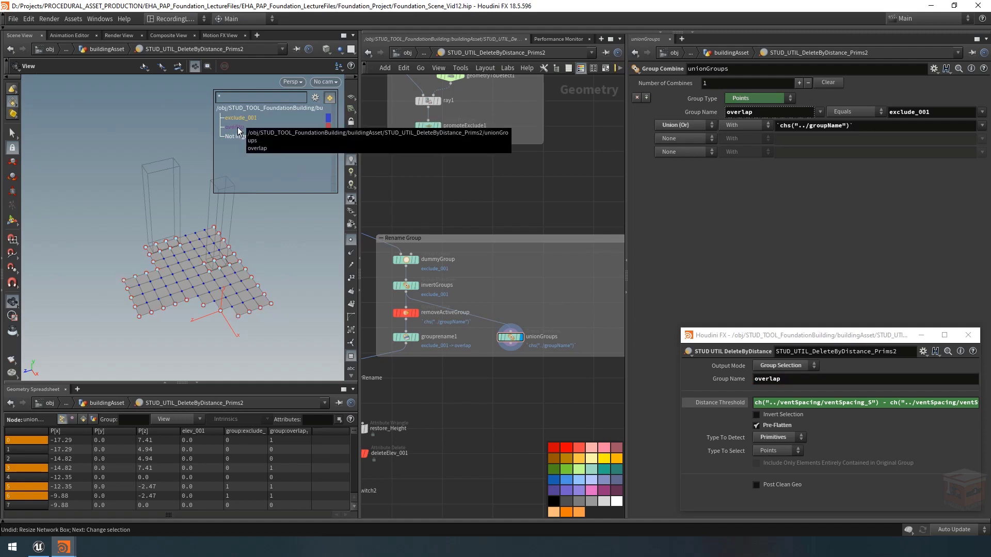
- Shift the Delete and Rename Group network boxes slightly upward together
{"action": "scroll", "coordinate": [452, 324], "scroll_direction": "down", "scroll_amount": 2}
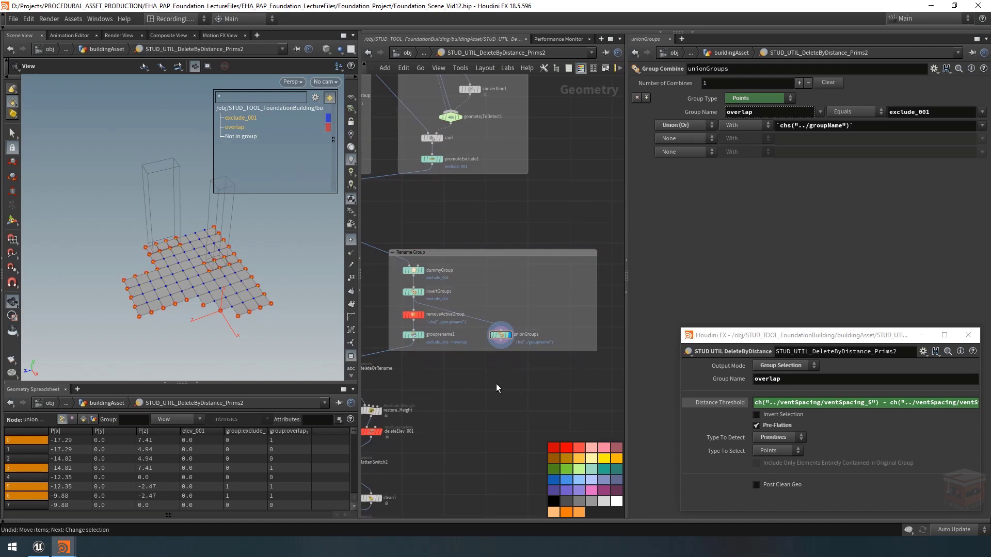
{"action": "scroll", "coordinate": [487, 388], "scroll_direction": "down", "scroll_amount": 3}
{"action": "left_click_drag", "start_coordinate": [489, 280], "coordinate": [398, 295]}
{"action": "left_click_drag", "start_coordinate": [471, 287], "coordinate": [471, 277]}
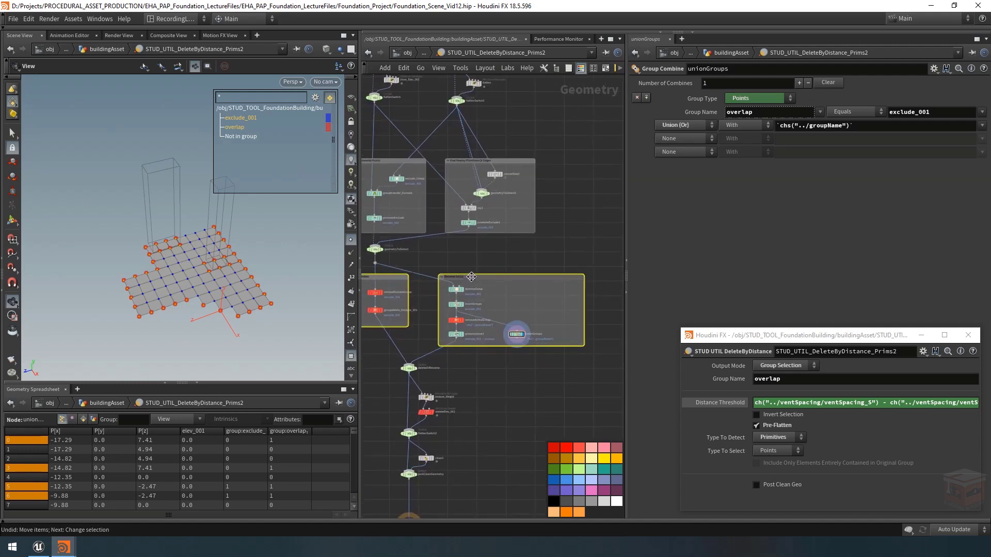
- Compare the displayed group results of grouprename1 and unionGroups
{"action": "scroll", "coordinate": [459, 337], "scroll_direction": "up", "scroll_amount": 3}
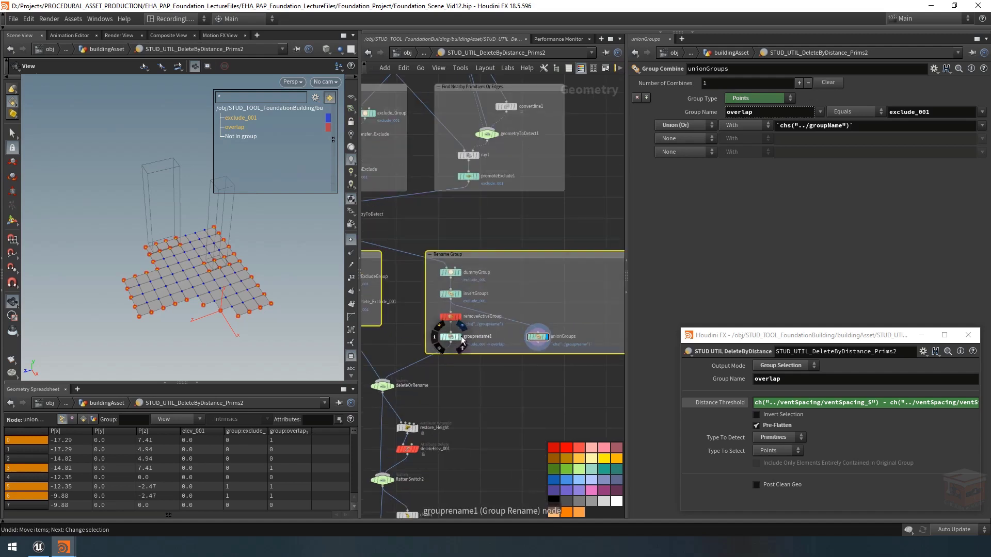
{"action": "left_click", "coordinate": [461, 339]}
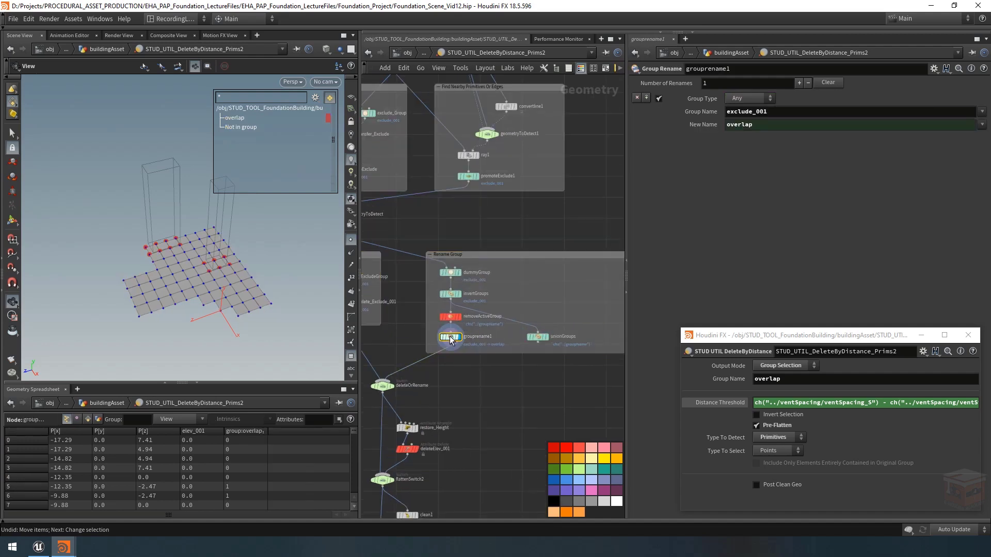
{"action": "left_click", "coordinate": [550, 340]}
- Add a Switch node below the Rename Group box with grouprename1 as its first input and unionGroups as its second
{"action": "middle_click_drag", "start_coordinate": [499, 380], "coordinate": [491, 367]}
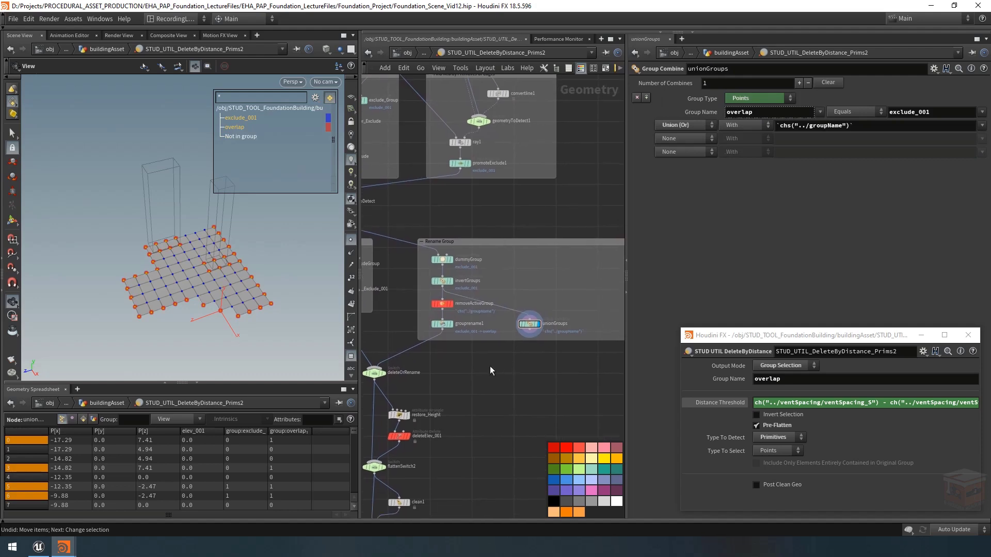
{"action": "key", "text": "Tab"}
{"action": "type", "text": "switch"}
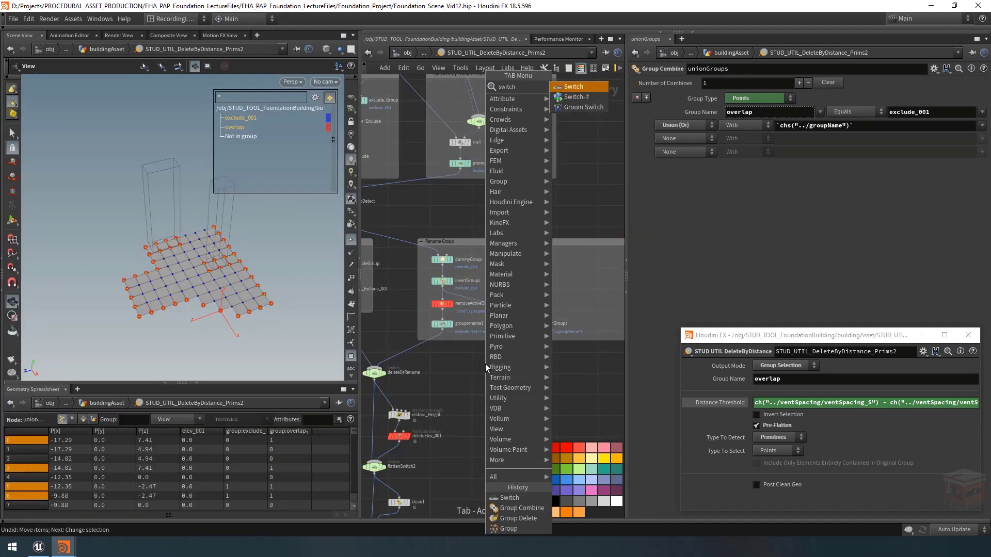
{"action": "key", "text": "Return"}
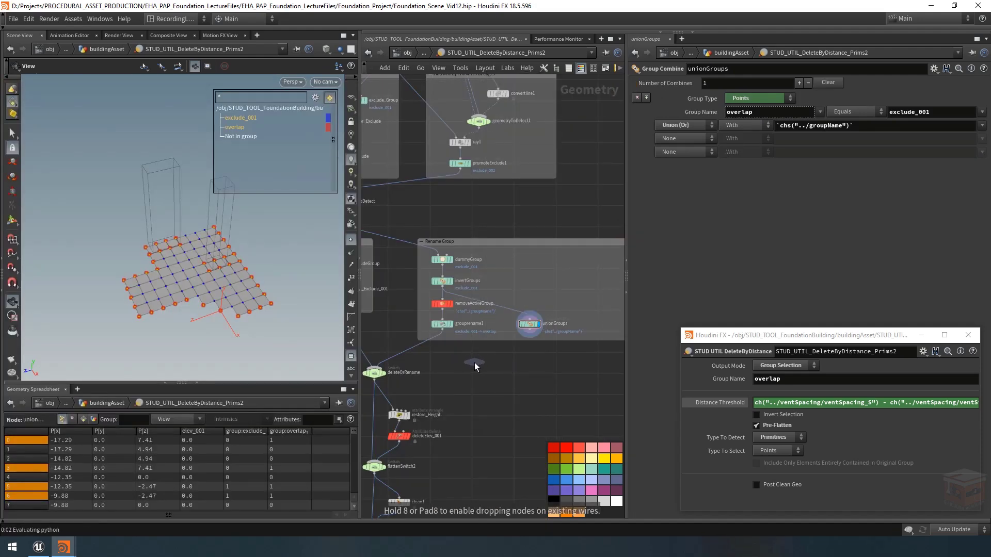
{"action": "left_click", "coordinate": [475, 362]}
{"action": "scroll", "coordinate": [517, 363], "scroll_direction": "up", "scroll_amount": 1}
{"action": "left_click", "coordinate": [426, 325]}
{"action": "left_click", "coordinate": [463, 357]}
{"action": "left_click", "coordinate": [530, 325]}
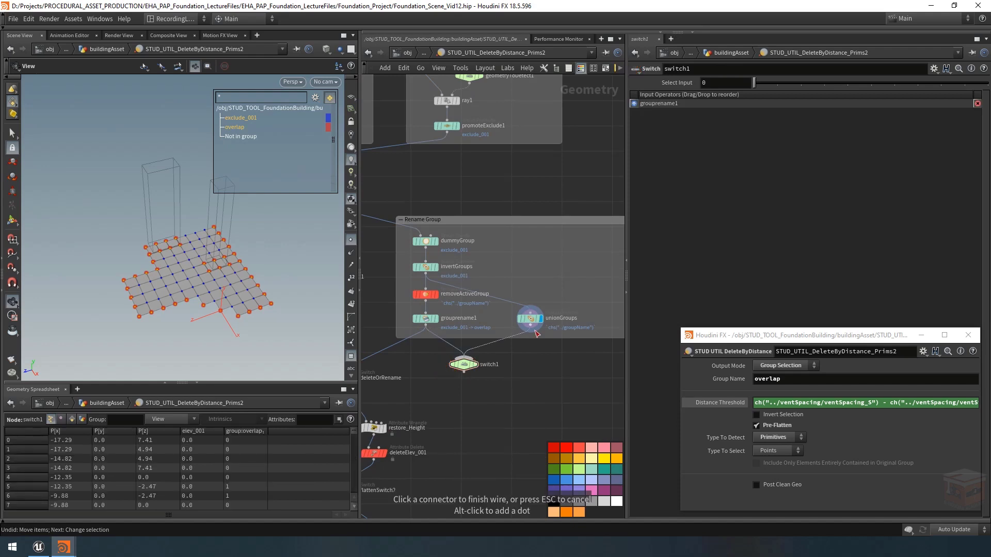
{"action": "left_click", "coordinate": [463, 357]}
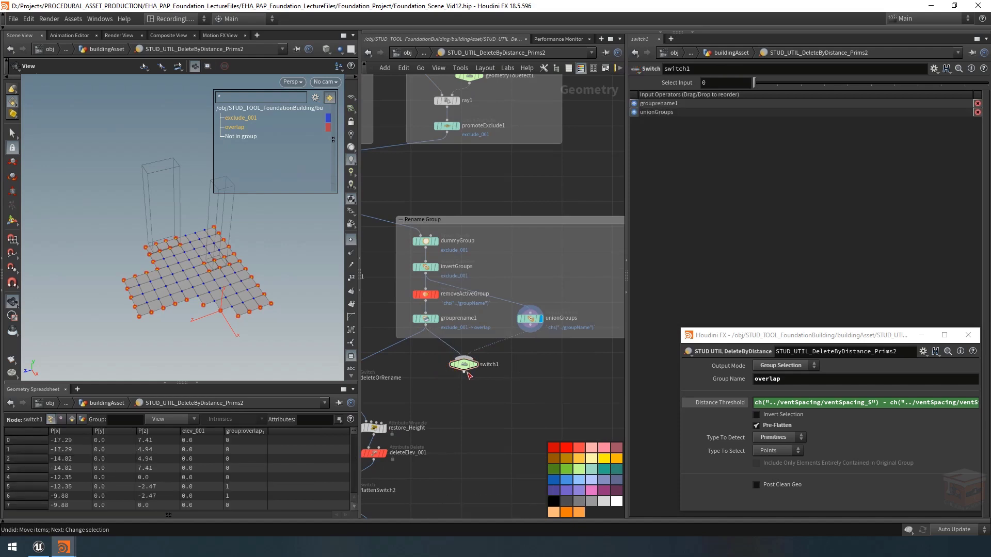
- Rename the new Switch node as replaceOrUnionGroups and adjust its position beneath the two branches
{"action": "double_click", "coordinate": [494, 364]}
{"action": "key", "text": "ctrl+a"}
{"action": "type", "text": "replaceOrUnionGroups"}
{"action": "key", "text": "Return"}
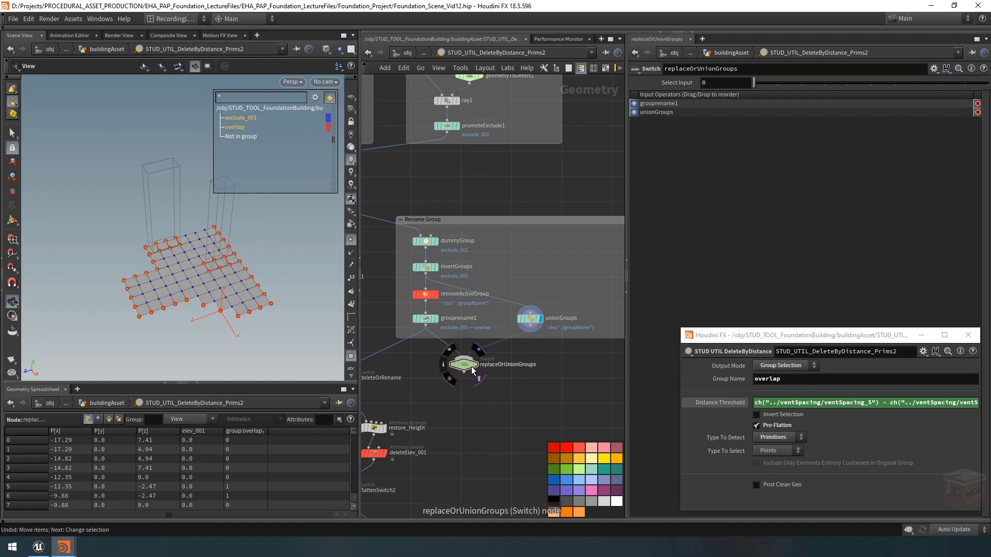
{"action": "left_click_drag", "start_coordinate": [471, 367], "coordinate": [477, 363]}
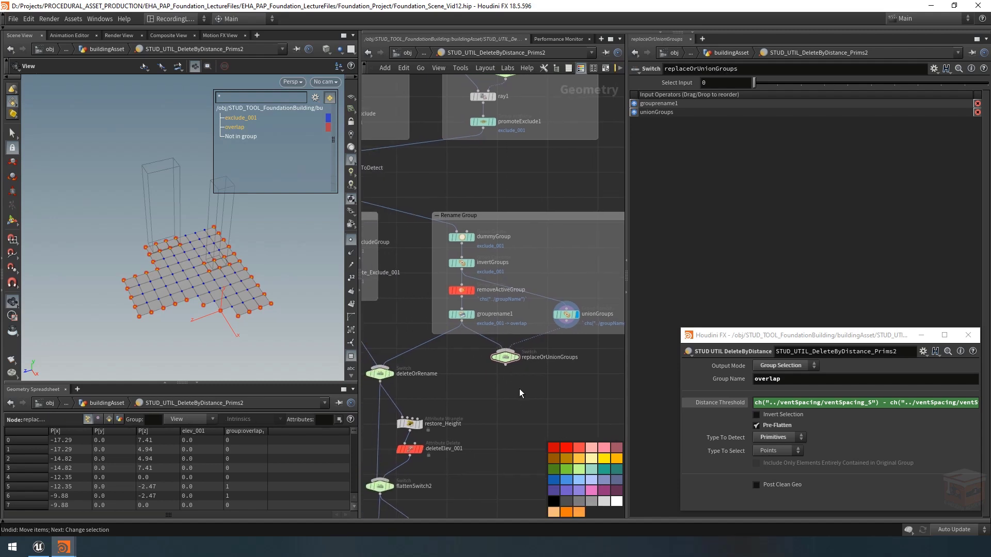
- Move deleteOrRename and all nodes downstream of it lower to make room beneath replaceOrUnionGroups
{"action": "scroll", "coordinate": [519, 389], "scroll_direction": "down", "scroll_amount": 5}
{"action": "left_click_drag", "start_coordinate": [403, 346], "coordinate": [471, 499]}
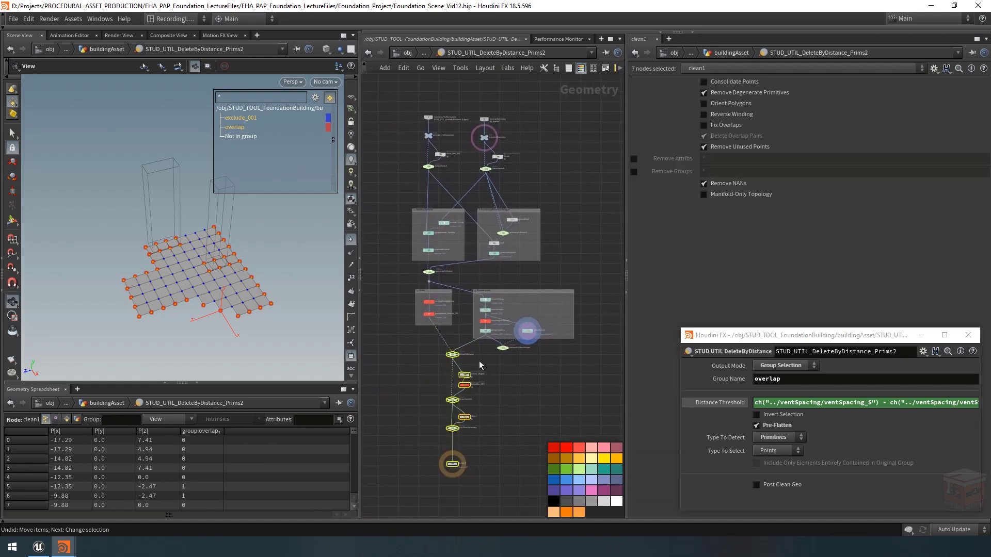
{"action": "scroll", "coordinate": [472, 358], "scroll_direction": "up", "scroll_amount": 3}
{"action": "left_click_drag", "start_coordinate": [442, 358], "coordinate": [442, 399]}
{"action": "left_click", "coordinate": [558, 365]}
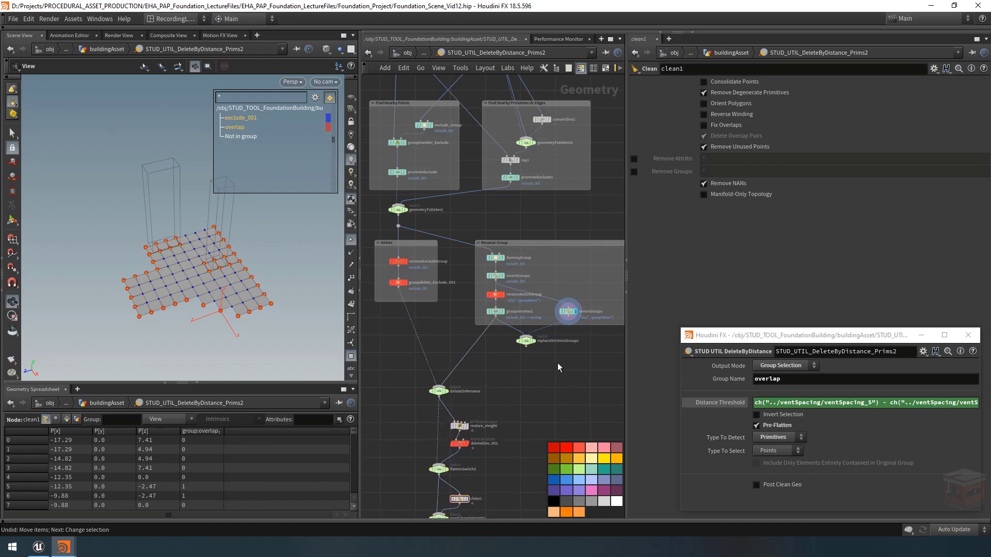
- Duplicate groupdelete_Exclude_001 below replaceOrUnionGroups and connect the switch's output to the copy
{"action": "middle_click_drag", "start_coordinate": [545, 367], "coordinate": [525, 393]}
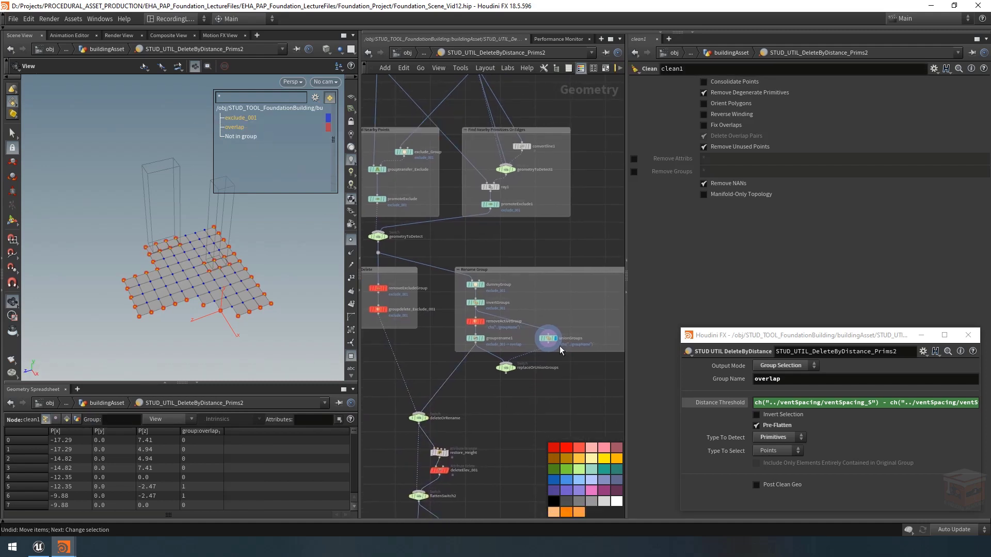
{"action": "scroll", "coordinate": [423, 309], "scroll_direction": "up", "scroll_amount": 5}
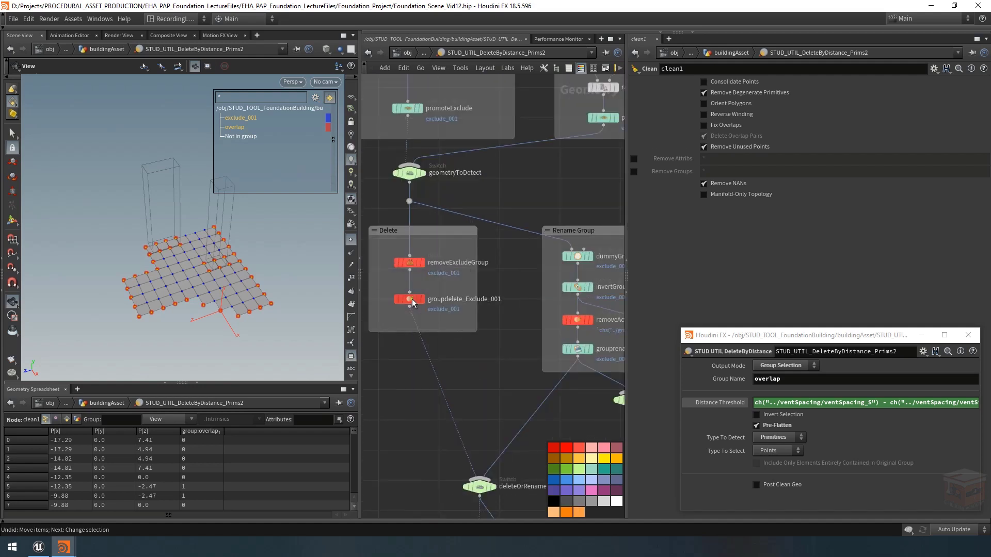
{"action": "left_click", "coordinate": [412, 299]}
{"action": "key", "text": "ctrl+c"}
{"action": "left_click", "coordinate": [471, 365]}
{"action": "scroll", "coordinate": [472, 365], "scroll_direction": "down", "scroll_amount": 2}
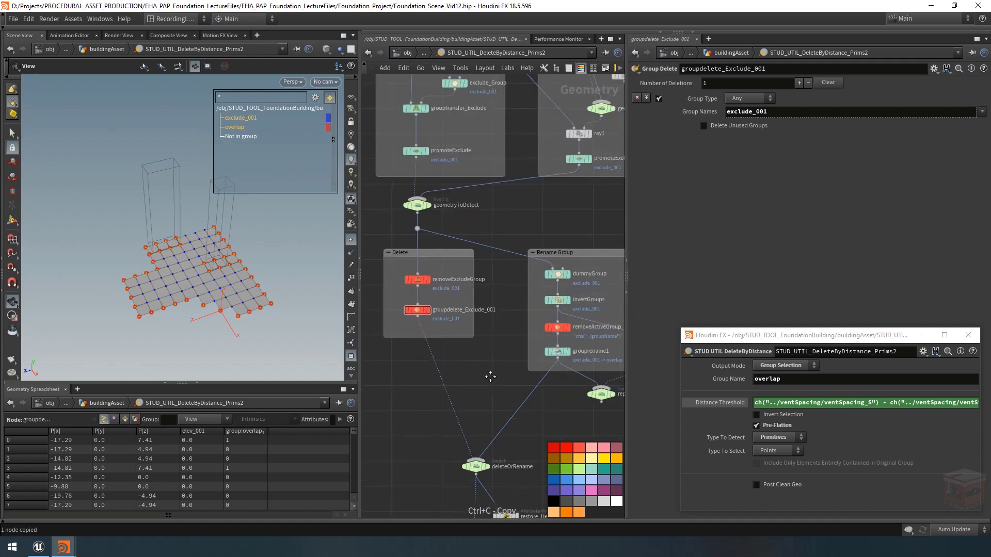
{"action": "middle_click_drag", "start_coordinate": [491, 376], "coordinate": [378, 362]}
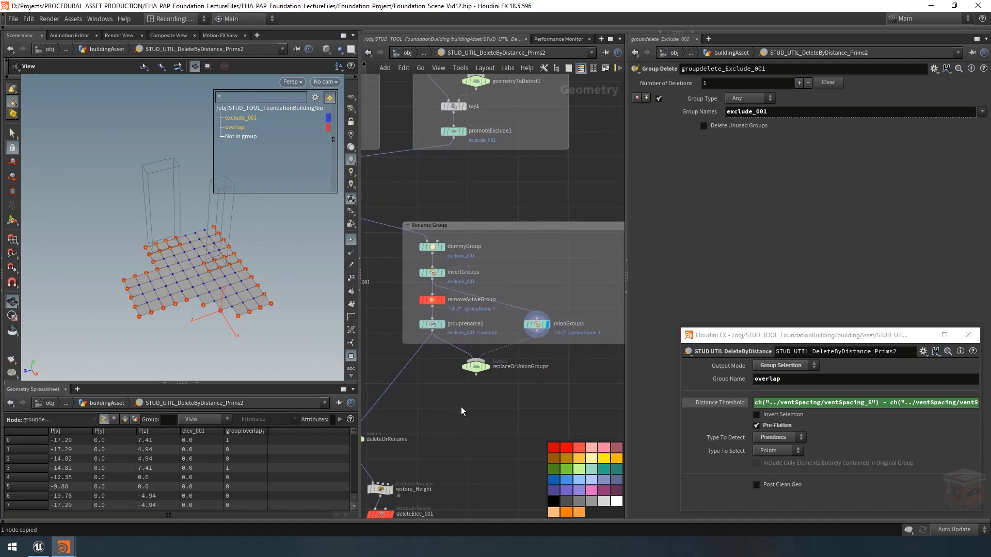
{"action": "key", "text": "ctrl+v"}
{"action": "left_click", "coordinate": [476, 375]}
{"action": "left_click", "coordinate": [476, 399]}
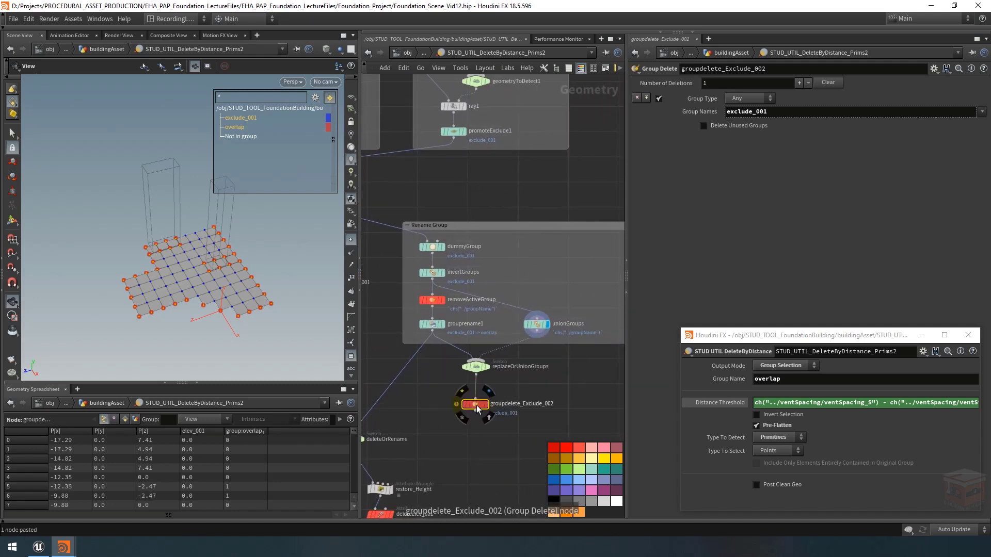
- Align the copied Group Delete node under the switch, display its result, and wire it into deleteOrRename in place of grouprename1
{"action": "left_click_drag", "start_coordinate": [476, 405], "coordinate": [477, 399]}
{"action": "left_click", "coordinate": [486, 398]}
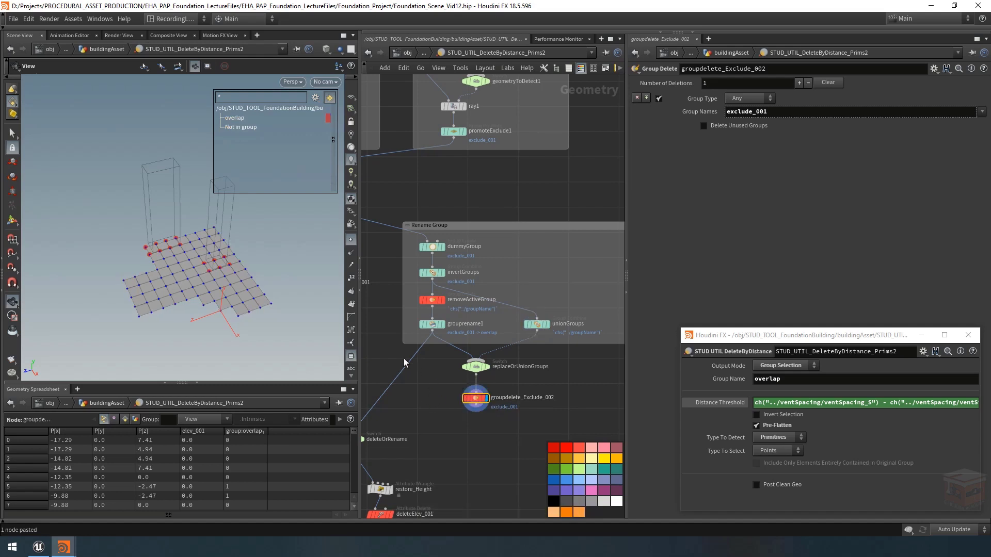
{"action": "scroll", "coordinate": [489, 438], "scroll_direction": "down", "scroll_amount": 3}
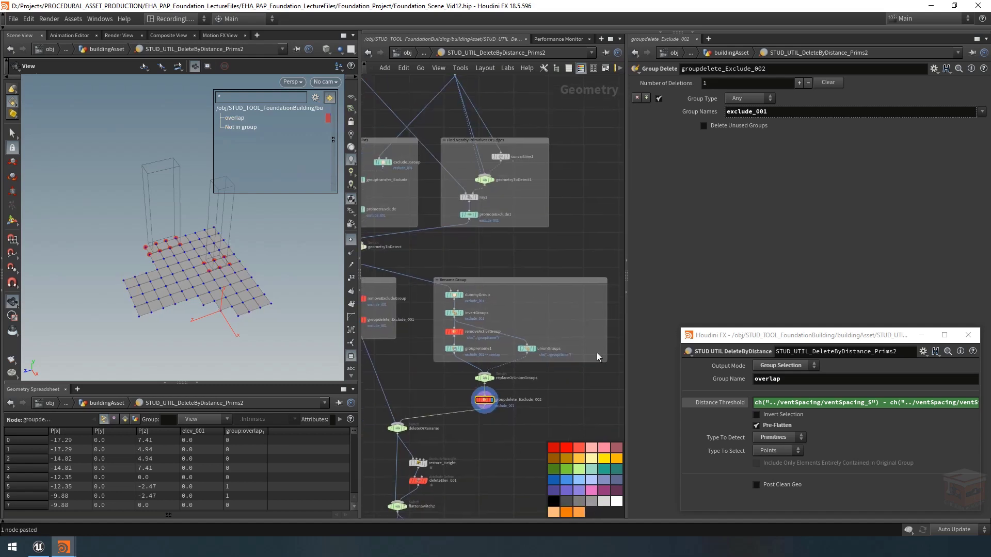
- Narrow the Rename Group box and center dummyGroup and invertGroups above the rename and union branches
{"action": "key", "text": "ctrl+z"}
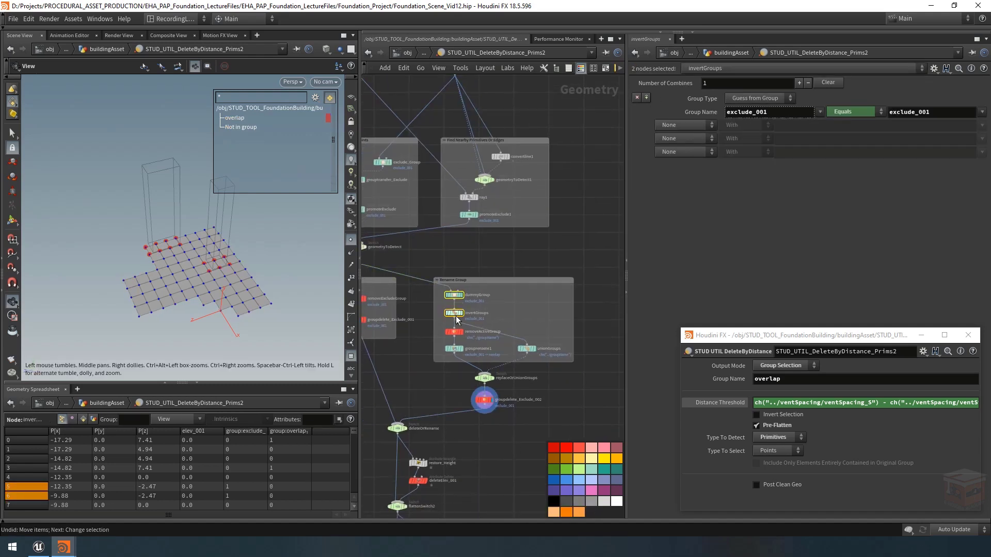
{"action": "left_click_drag", "start_coordinate": [456, 317], "coordinate": [490, 317]}
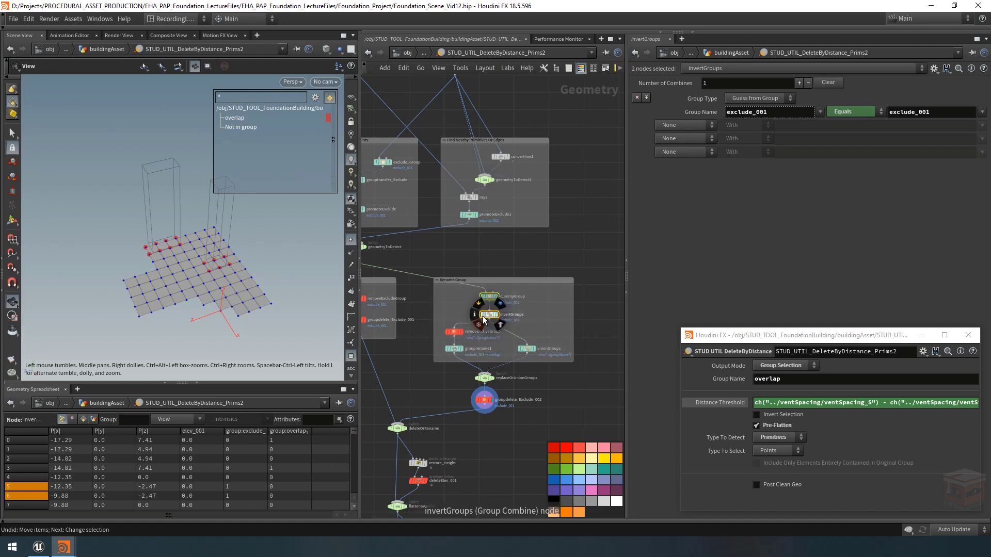
{"action": "mouse_move", "coordinate": [455, 350]}
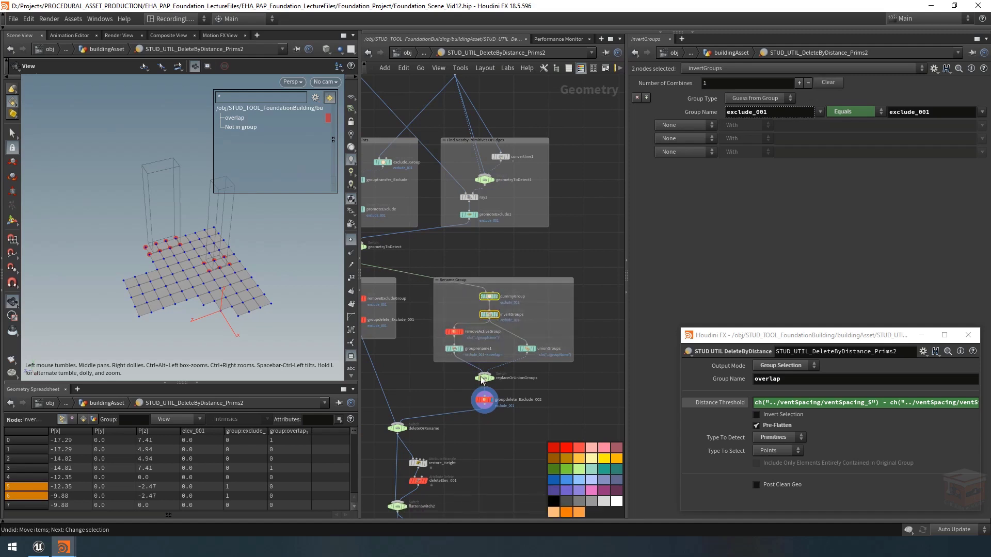
{"action": "left_click", "coordinate": [434, 391]}
{"action": "scroll", "coordinate": [528, 327], "scroll_direction": "up", "scroll_amount": 2}
- Test the replaceOrUnionGroups switch by changing its Select Input and returning it to 0
{"action": "mouse_move", "coordinate": [529, 356]}
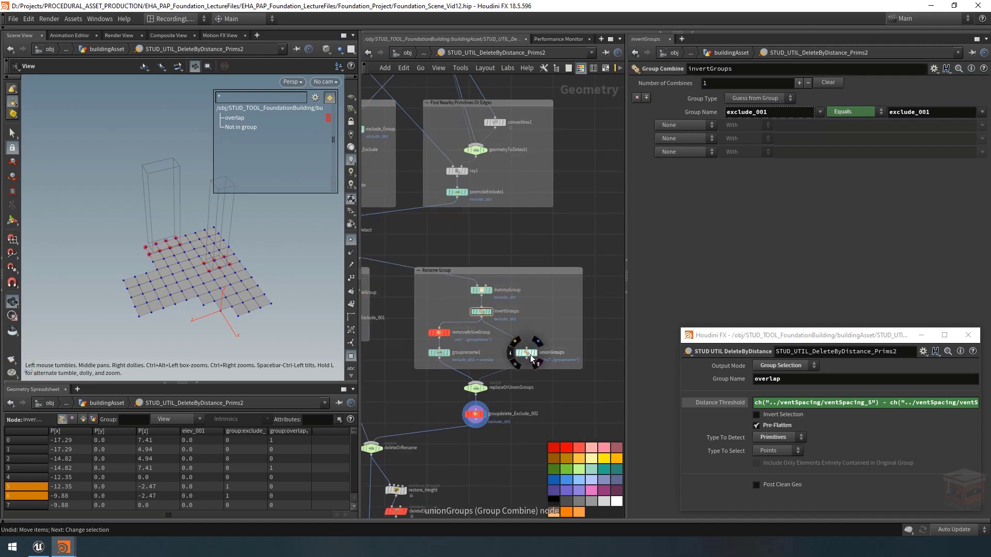
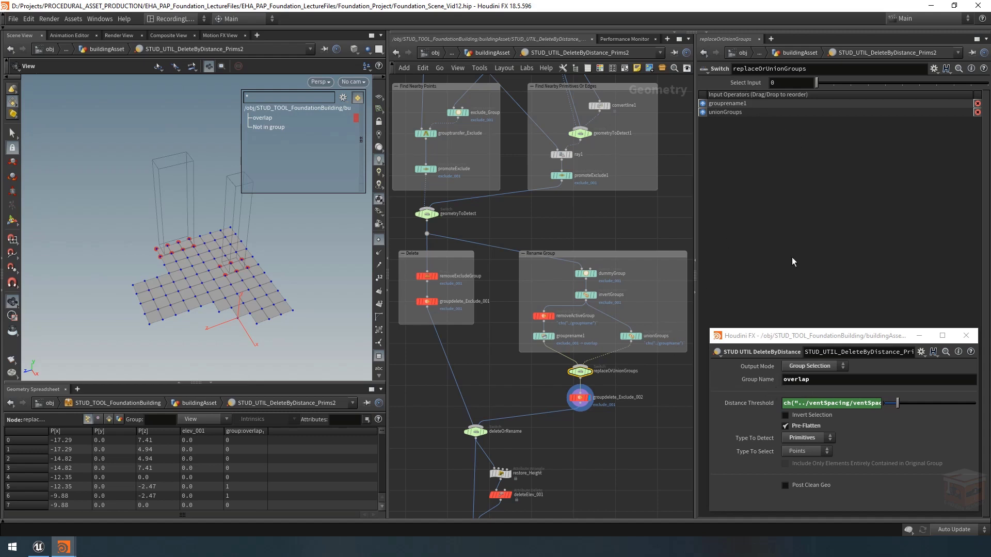
{"action": "left_click", "coordinate": [834, 82]}
{"action": "left_click", "coordinate": [819, 83]}
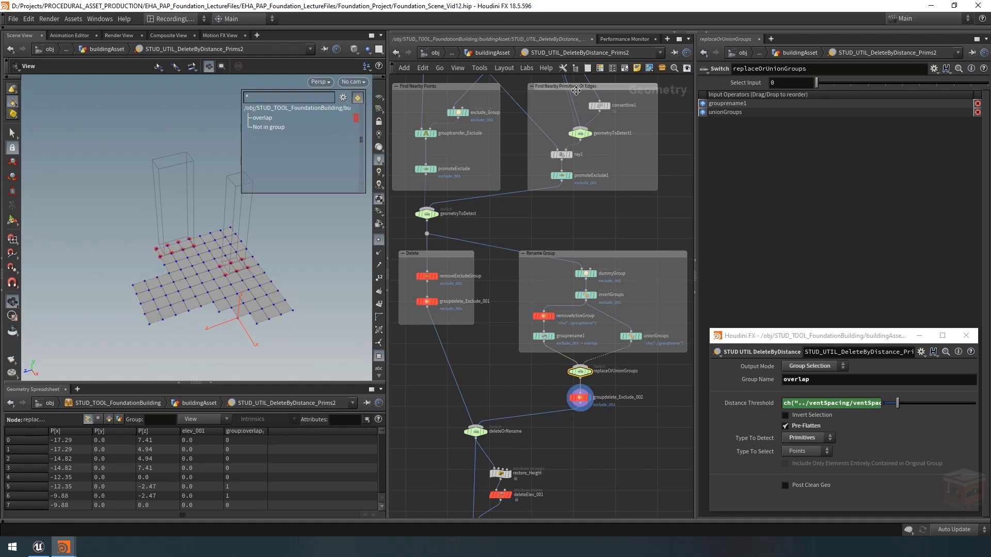
- Open the DeleteByDistance asset's type properties and promote the replaceOrUnionGroups Select Input between Output Mode and Group Name
{"action": "right_click", "coordinate": [586, 50]}
{"action": "mouse_move", "coordinate": [593, 56]}
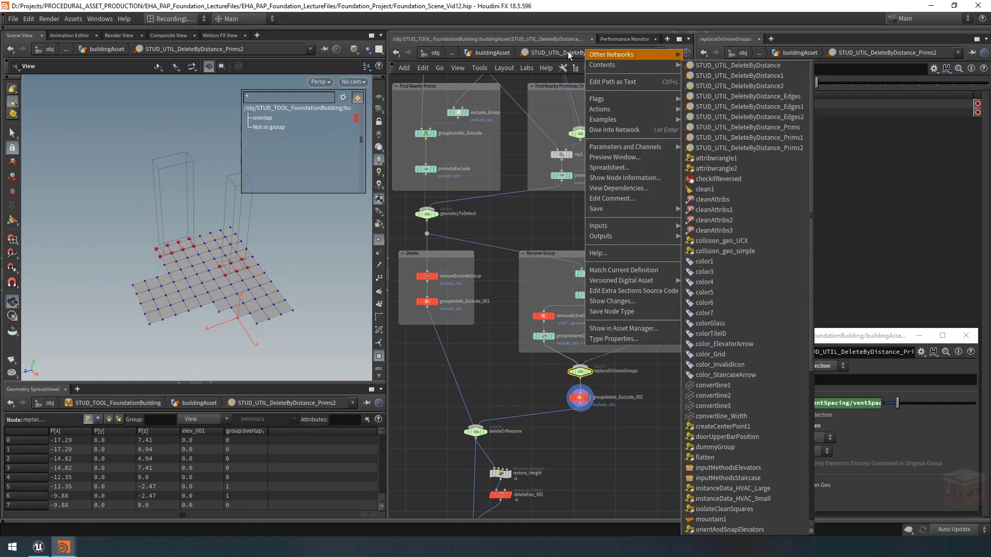
{"action": "left_click", "coordinate": [621, 339]}
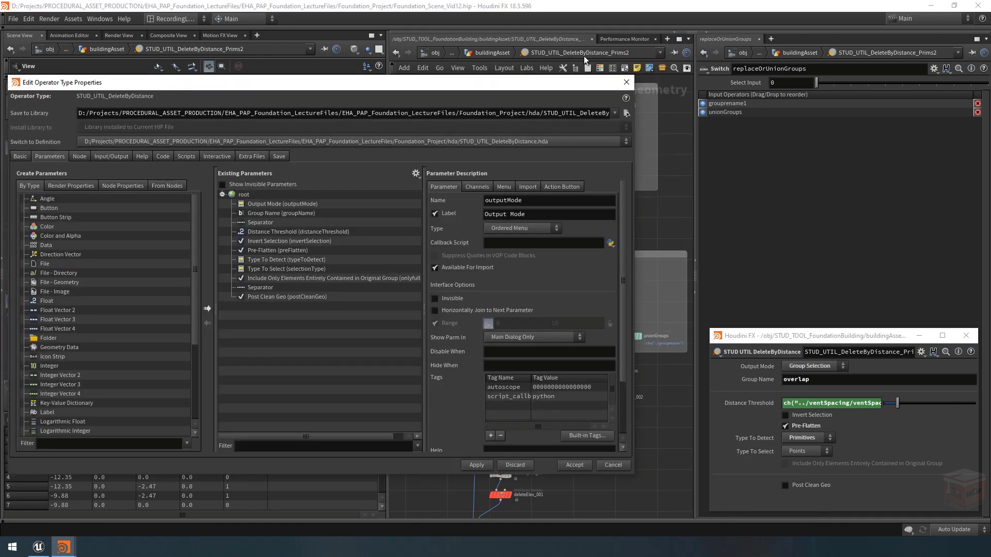
{"action": "left_click_drag", "start_coordinate": [599, 83], "coordinate": [623, 78]}
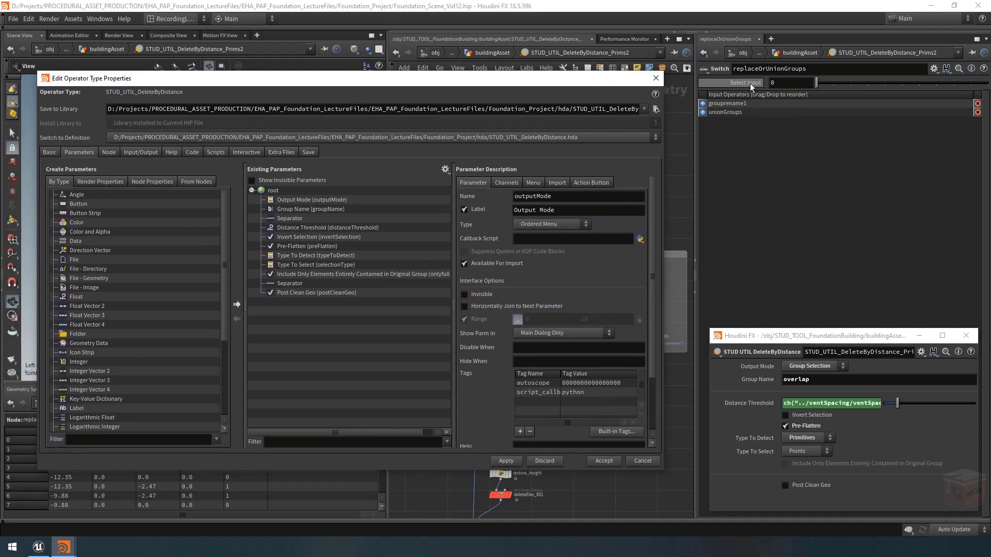
{"action": "left_click_drag", "start_coordinate": [751, 84], "coordinate": [316, 206]}
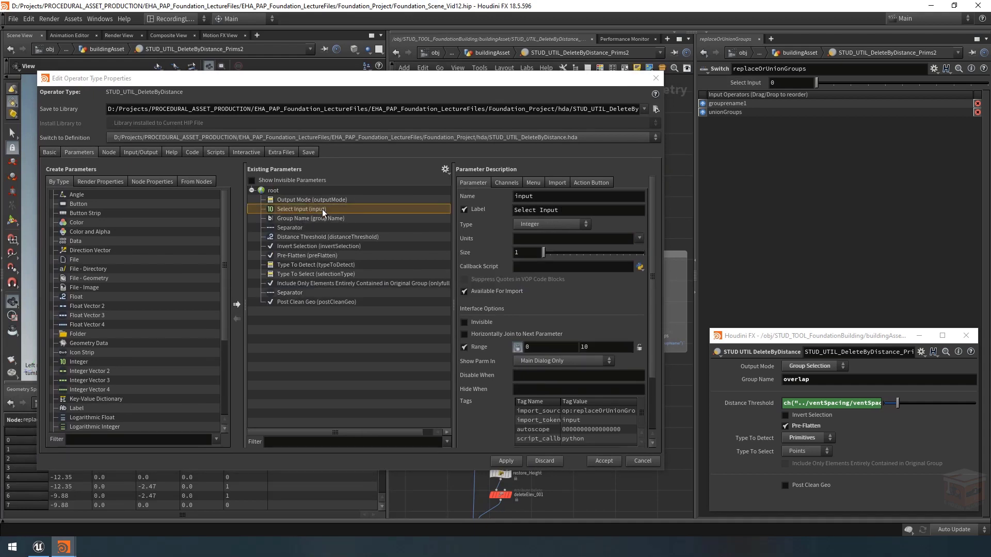
- Make the promoted Select Input parameter an Ordered Menu with items 0 Replace and 1 Union
{"action": "left_click", "coordinate": [556, 224]}
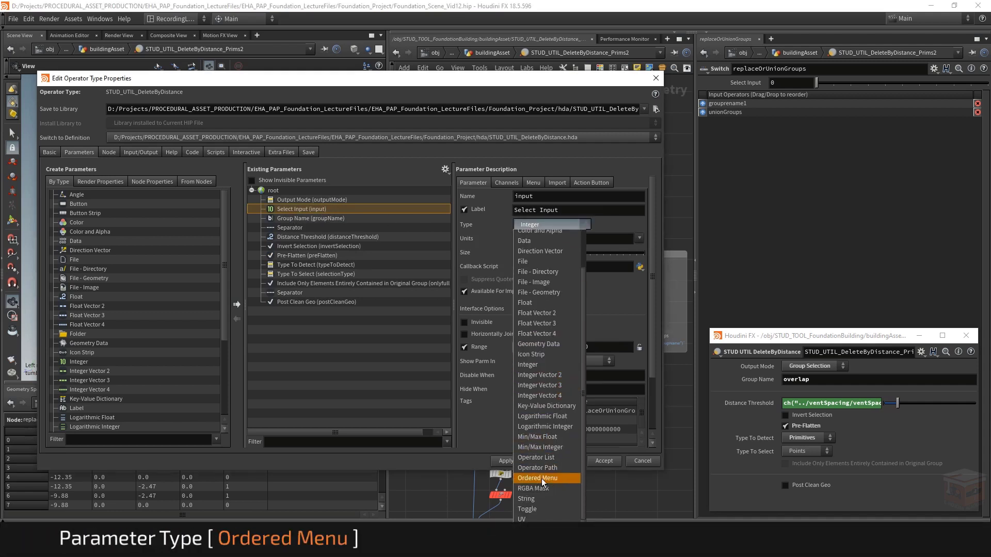
{"action": "left_click", "coordinate": [541, 478]}
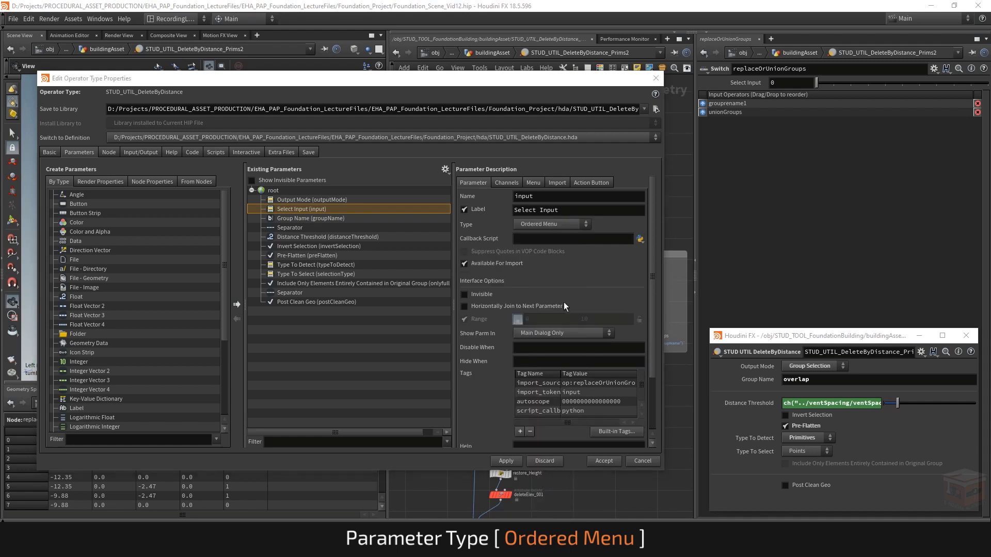
{"action": "left_click", "coordinate": [534, 182]}
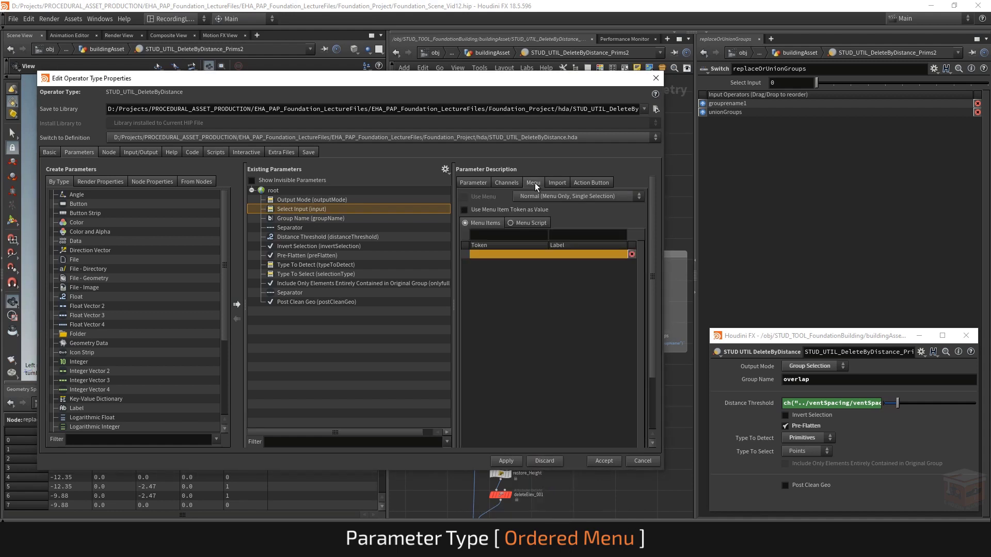
{"action": "left_click", "coordinate": [506, 233]}
{"action": "type", "text": "0"}
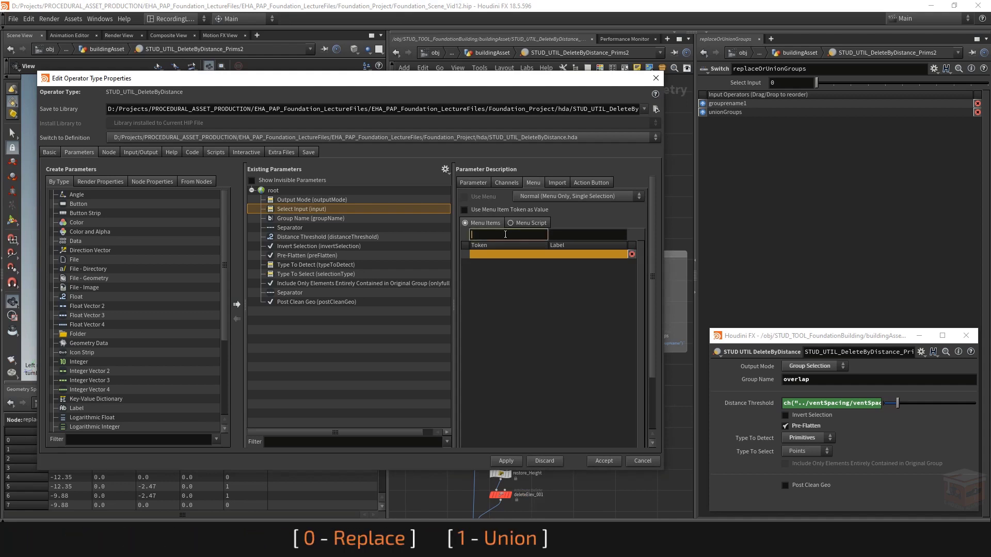
{"action": "key", "text": "Tab"}
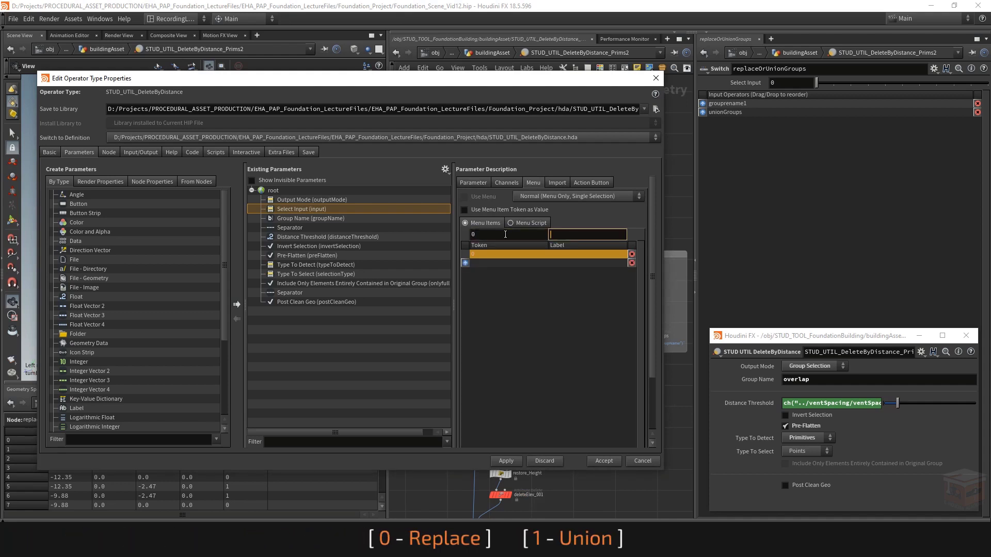
{"action": "type", "text": "Replace"}
{"action": "key", "text": "Return"}
{"action": "type", "text": "1"}
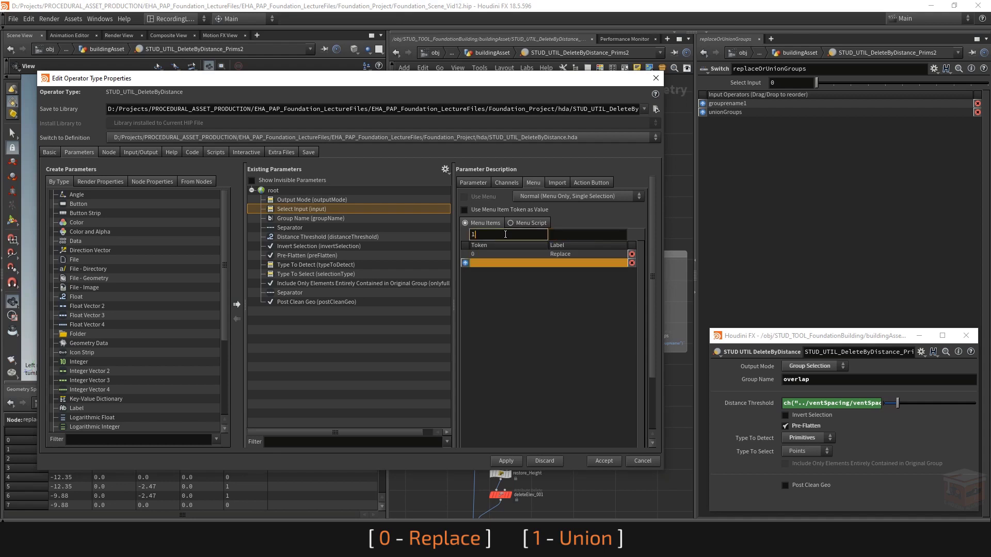
{"action": "key", "text": "Tab"}
{"action": "type", "text": "Union"}
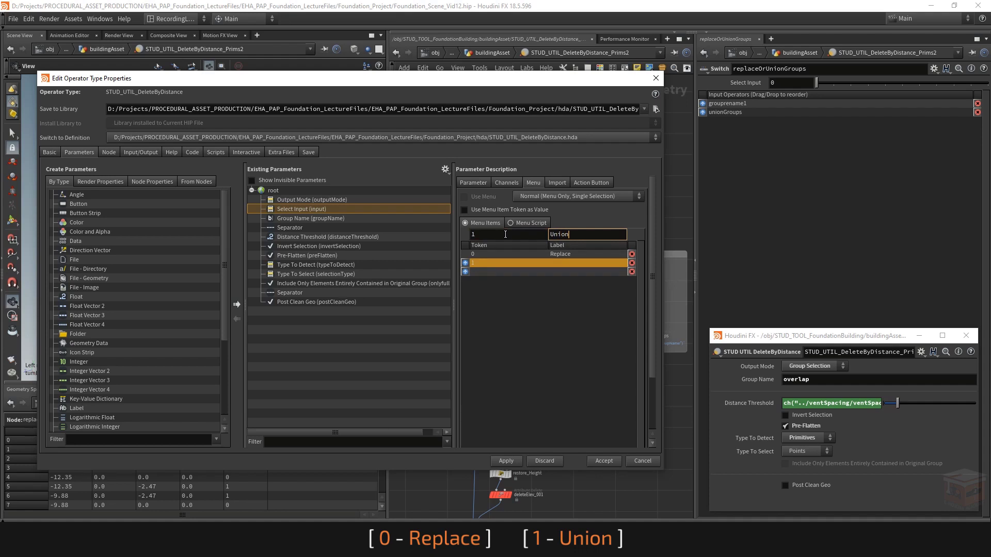
{"action": "key", "text": "Return"}
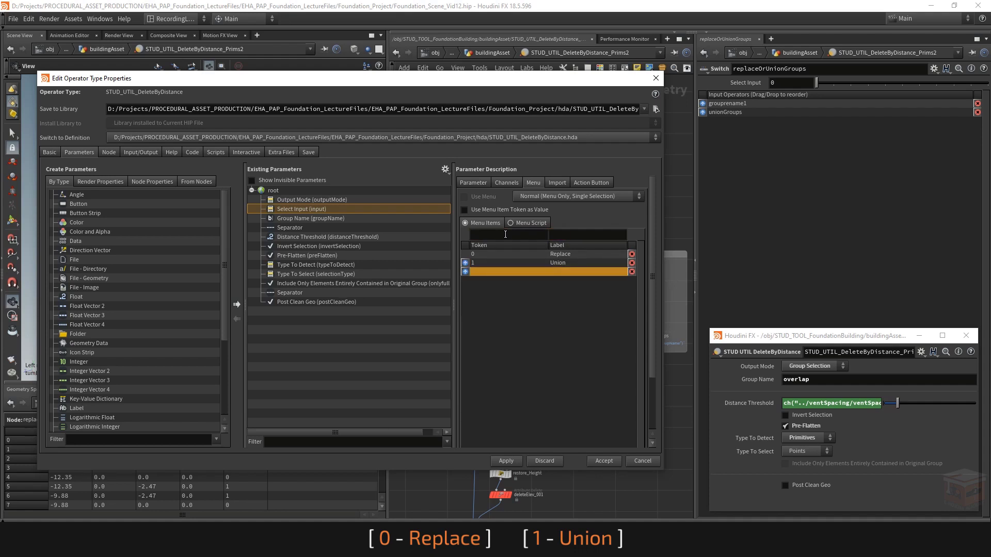
- Name the promoted menu parameter groupMethod, apply the change, and check its options on the asset's interface
{"action": "left_click", "coordinate": [472, 182]}
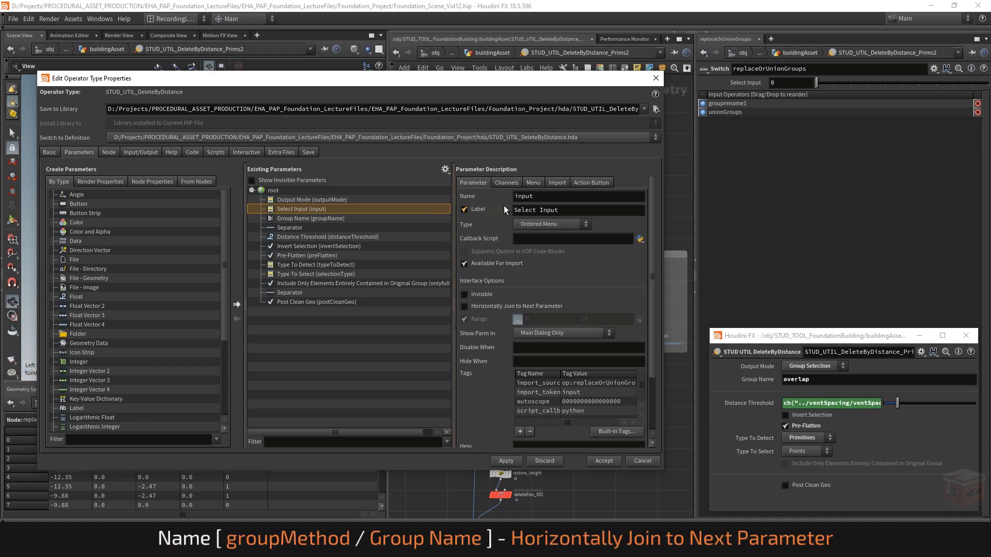
{"action": "double_click", "coordinate": [559, 196]}
{"action": "type", "text": "groupMethod"}
{"action": "key", "text": "Return"}
{"action": "left_click", "coordinate": [582, 209]}
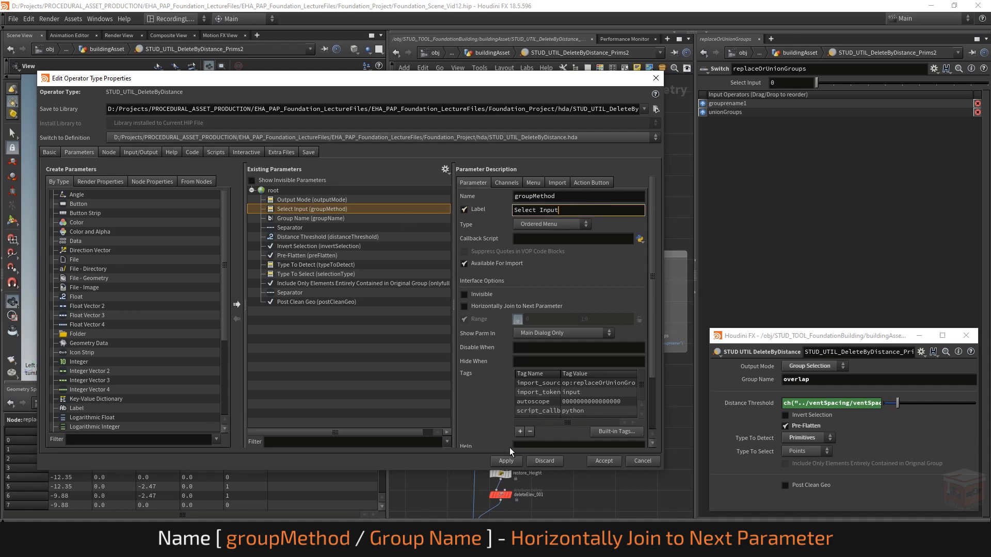
{"action": "left_click", "coordinate": [506, 461]}
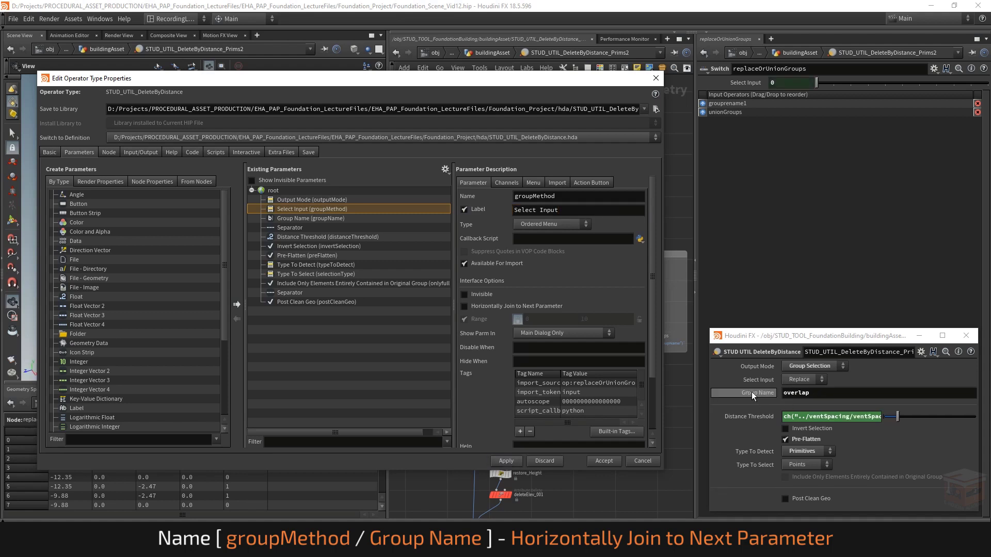
{"action": "left_click", "coordinate": [796, 379]}
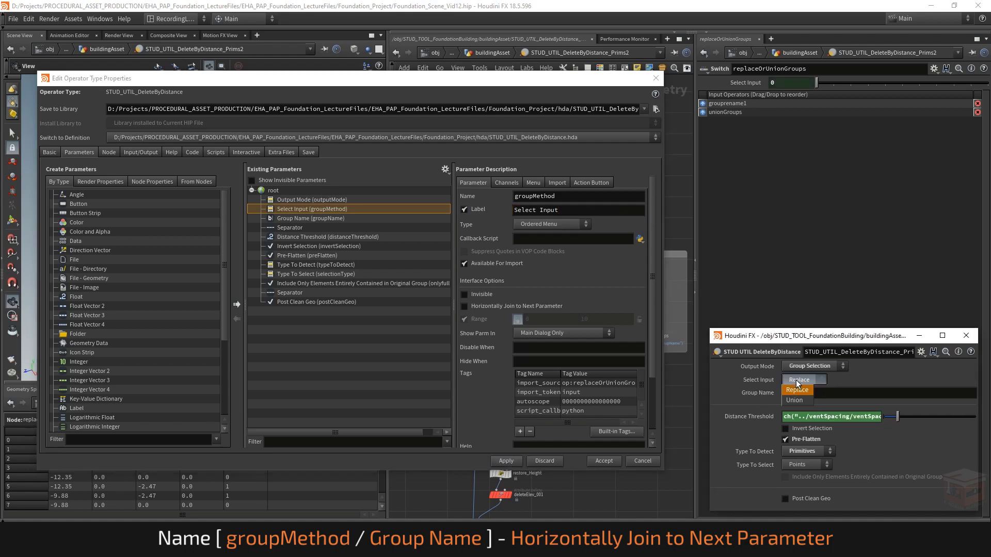
{"action": "left_click", "coordinate": [800, 379]}
- Copy the groupName parameter's label text and turn its label off
{"action": "left_click", "coordinate": [303, 219]}
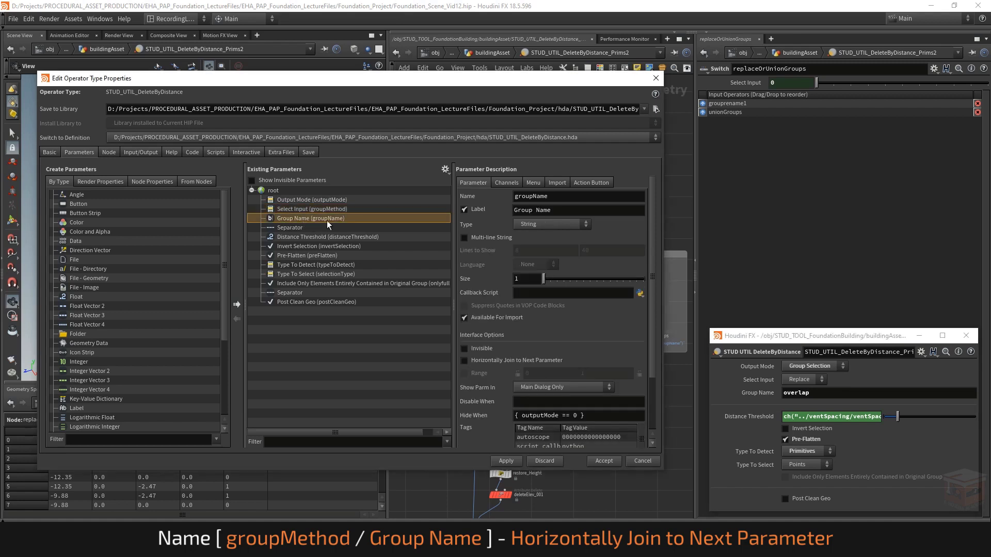
{"action": "left_click", "coordinate": [546, 212]}
{"action": "key", "text": "ctrl+c"}
{"action": "left_click", "coordinate": [464, 209]}
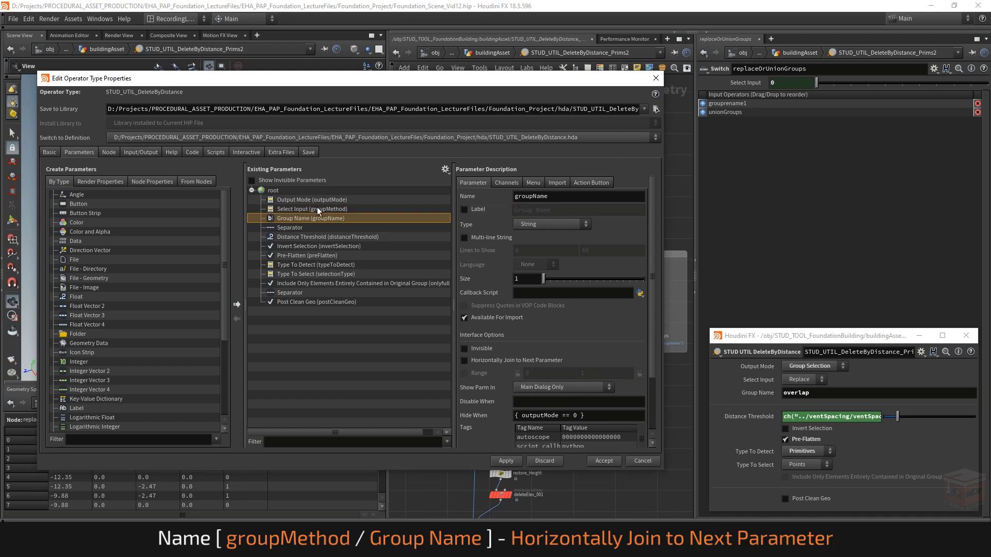
- Label groupMethod as Group Name, join it horizontally to the next parameter, and apply the changes
{"action": "left_click", "coordinate": [295, 209]}
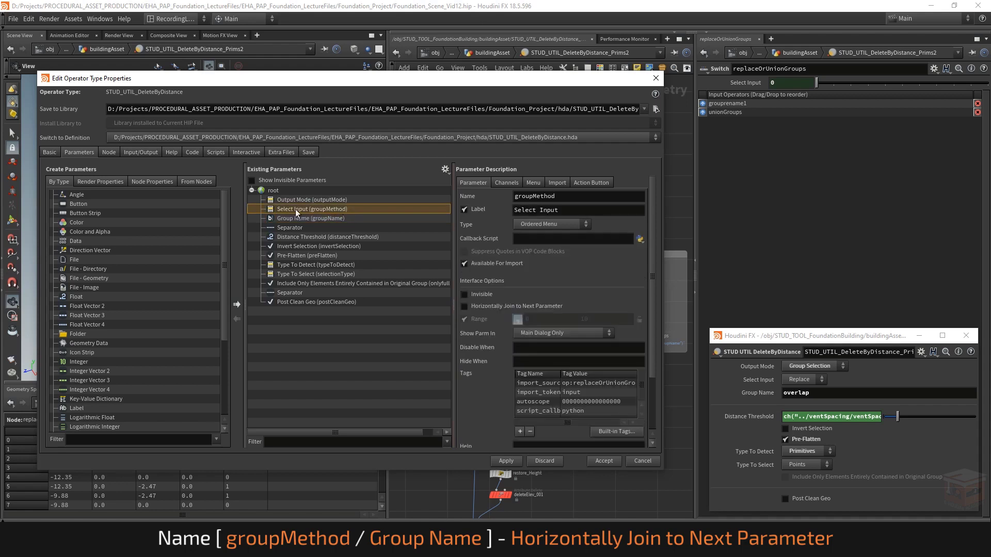
{"action": "triple_click", "coordinate": [569, 210]}
{"action": "key", "text": "ctrl+v"}
{"action": "key", "text": "Return"}
{"action": "left_click", "coordinate": [291, 219]}
{"action": "left_click", "coordinate": [296, 209]}
{"action": "left_click", "coordinate": [507, 460]}
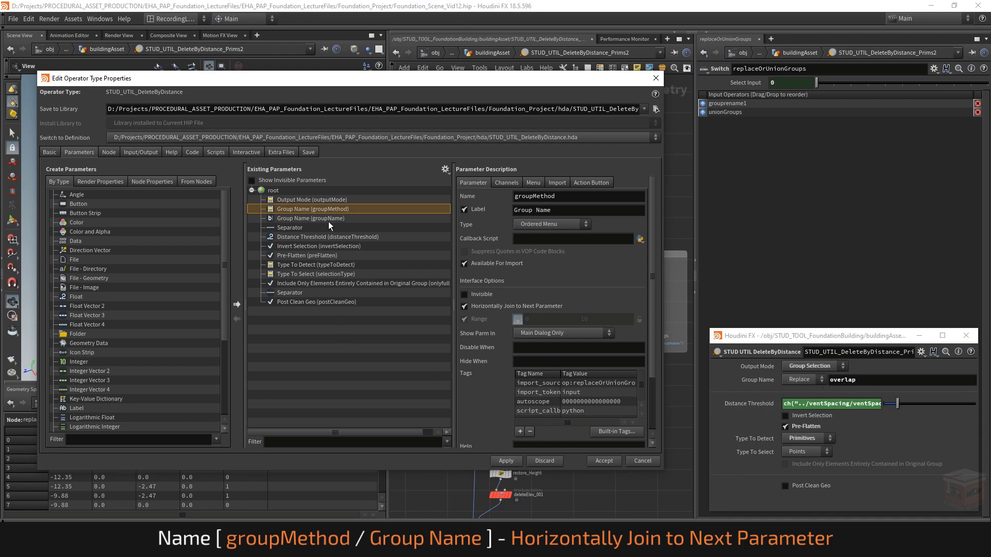
- Test the group menu's visibility by setting Output Mode to Delete Selection and returning it to Group Selection
{"action": "left_click", "coordinate": [821, 365]}
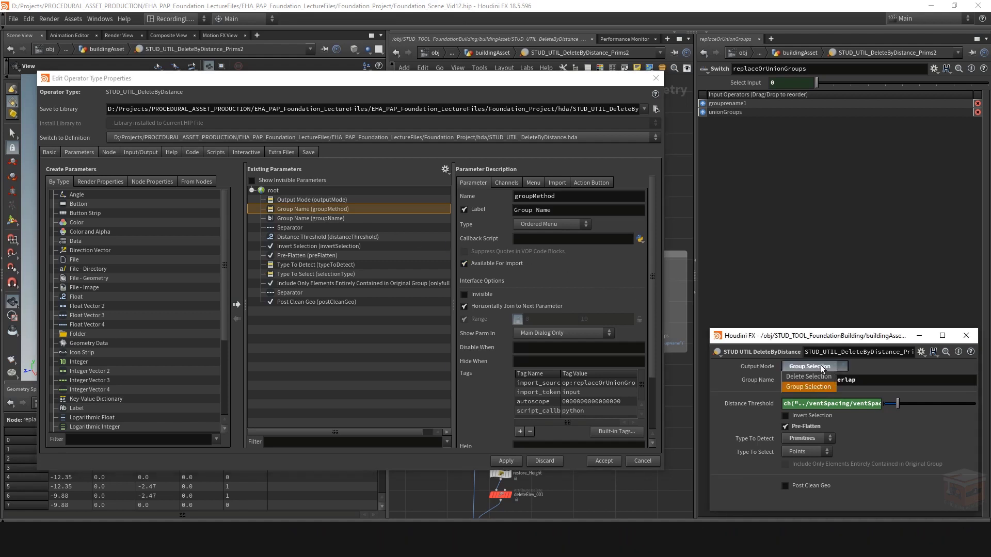
{"action": "left_click", "coordinate": [816, 376]}
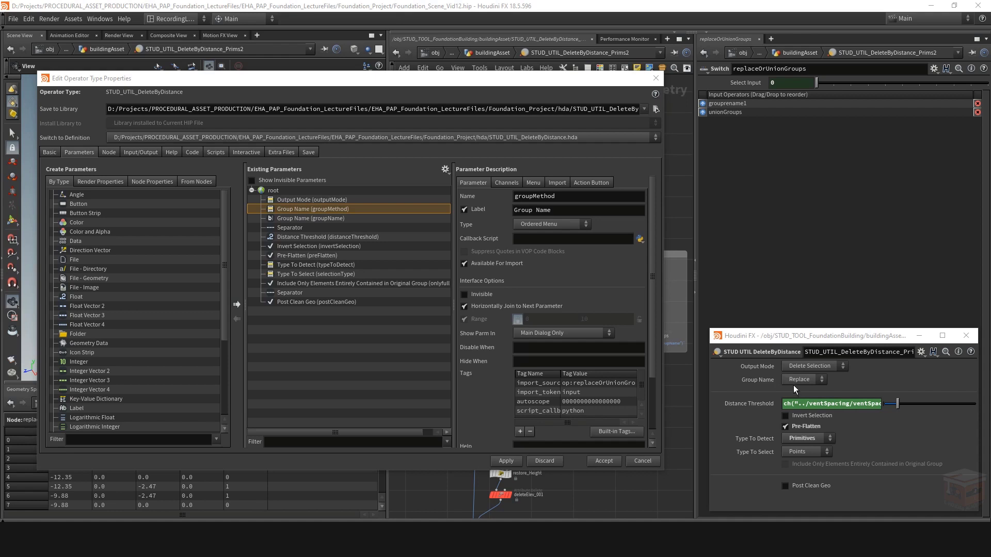
{"action": "left_click", "coordinate": [806, 375]}
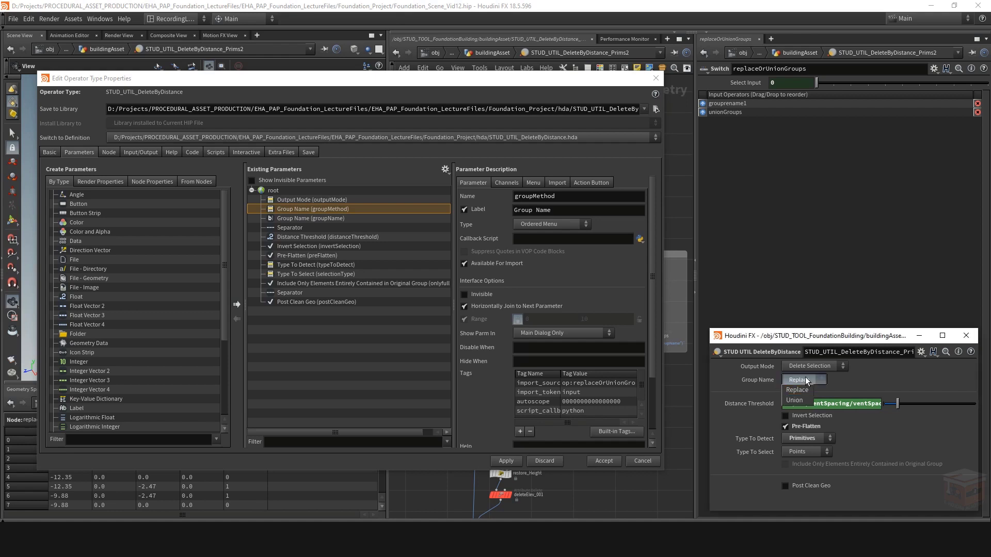
{"action": "left_click", "coordinate": [816, 366]}
{"action": "left_click", "coordinate": [811, 384]}
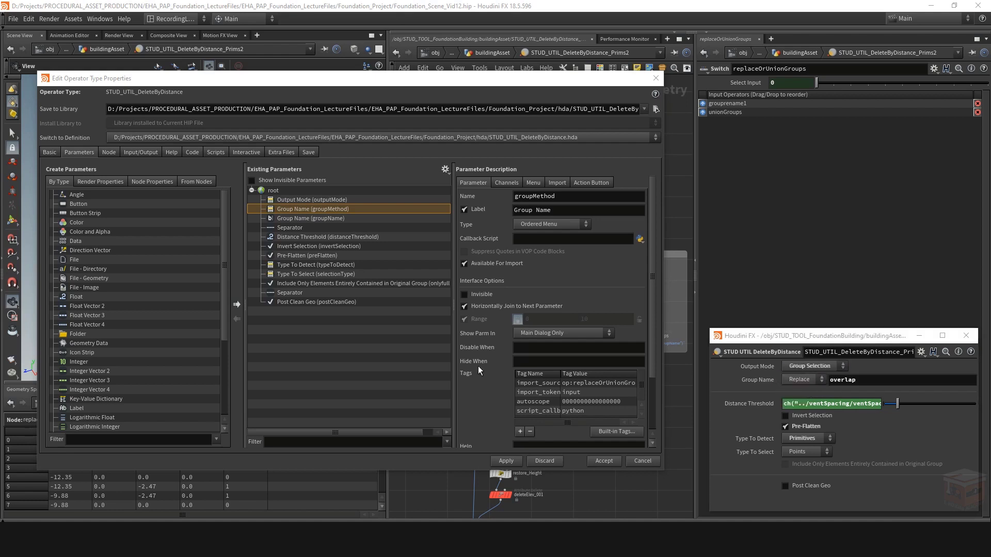
- Copy the Hide When condition { outputMode == 0 } from groupName to the groupMethod parameter
{"action": "left_click", "coordinate": [323, 218]}
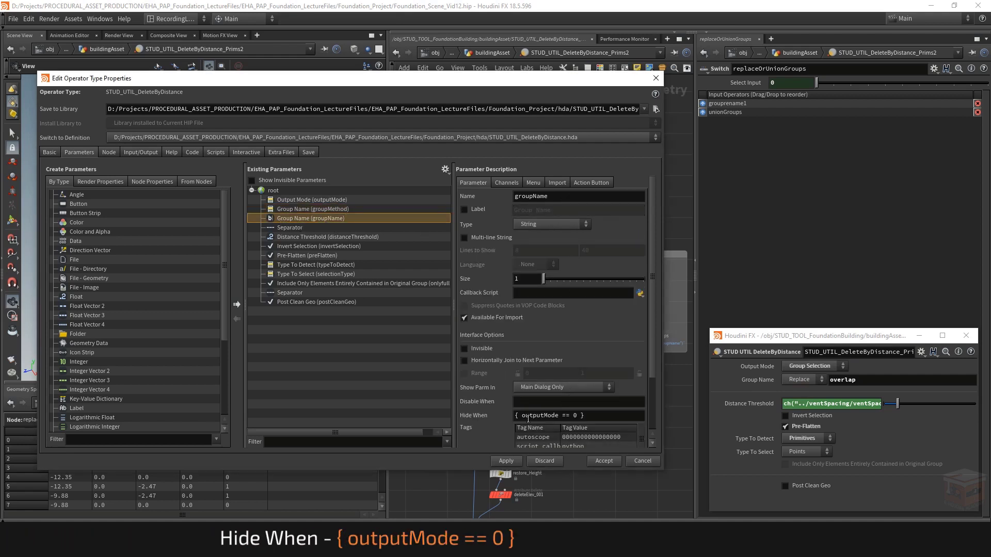
{"action": "key", "text": "Return"}
{"action": "key", "text": "ctrl+c"}
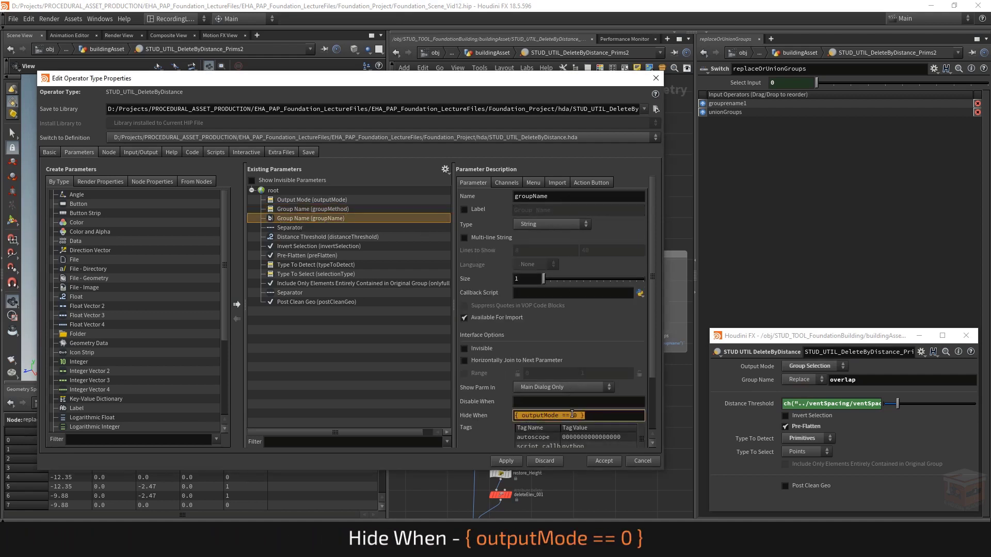
{"action": "left_click", "coordinate": [289, 209]}
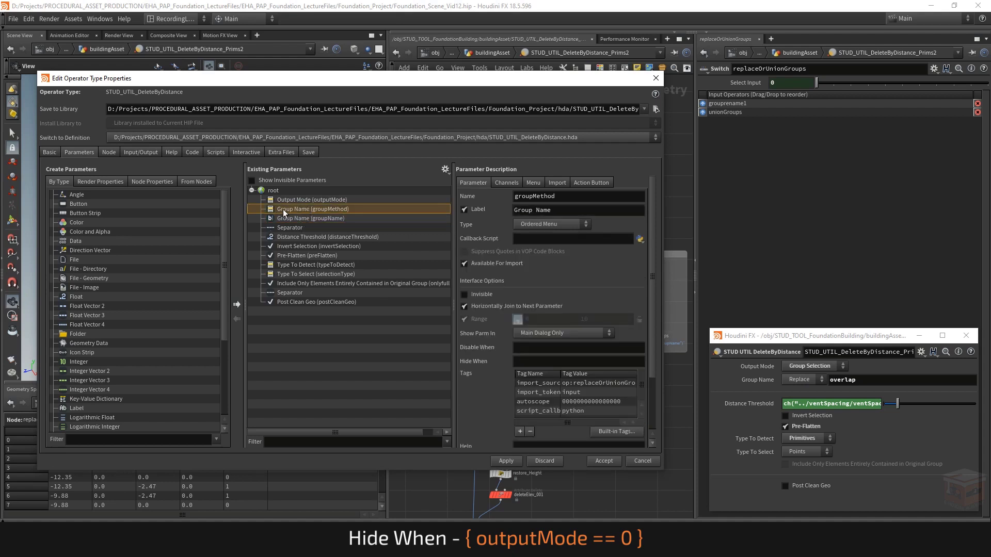
{"action": "left_click", "coordinate": [537, 363]}
{"action": "key", "text": "ctrl+v"}
{"action": "key", "text": "Return"}
- Check groupMethod's default value, apply the parameter changes, and close the type properties
{"action": "left_click", "coordinate": [509, 184]}
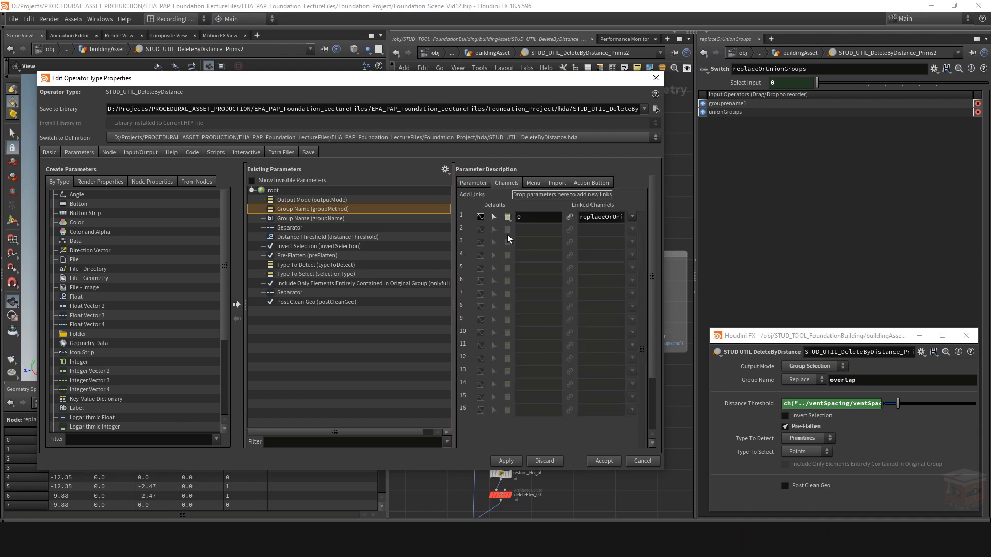
{"action": "left_click", "coordinate": [534, 217]}
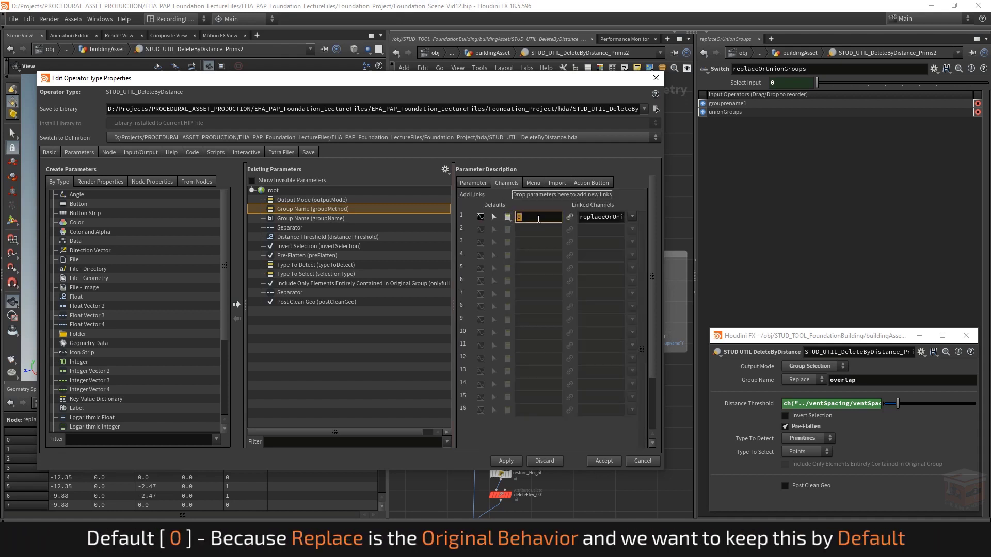
{"action": "left_click", "coordinate": [816, 377]}
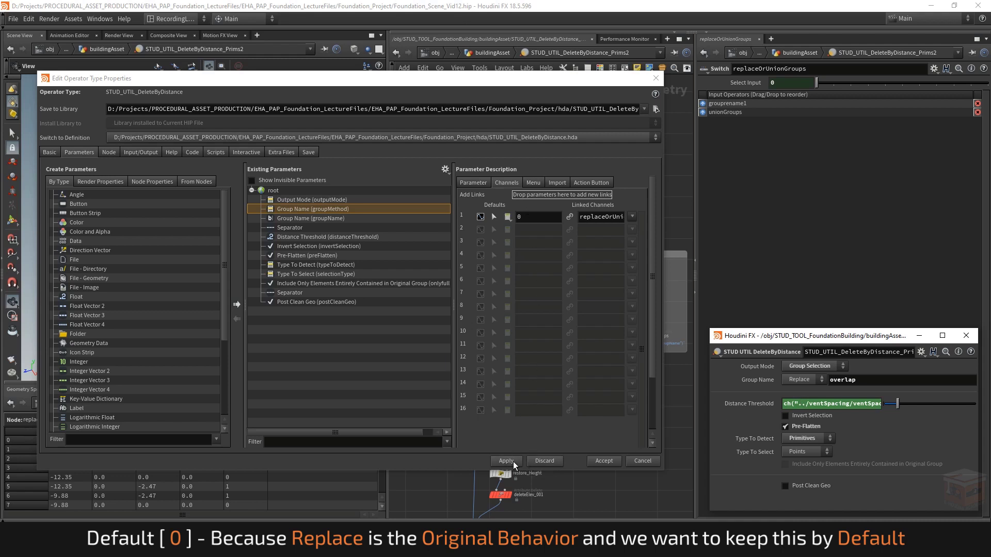
{"action": "left_click", "coordinate": [654, 78]}
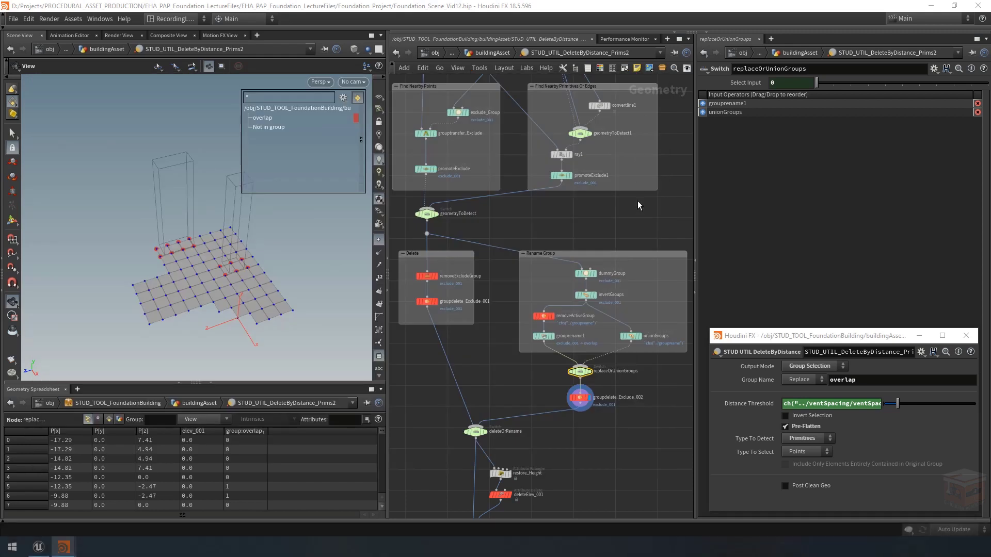
- Display the deleteOrRename result while testing Output Mode as Delete Selection, and return the mode to Group Selection
{"action": "left_click", "coordinate": [812, 365]}
{"action": "left_click", "coordinate": [813, 378]}
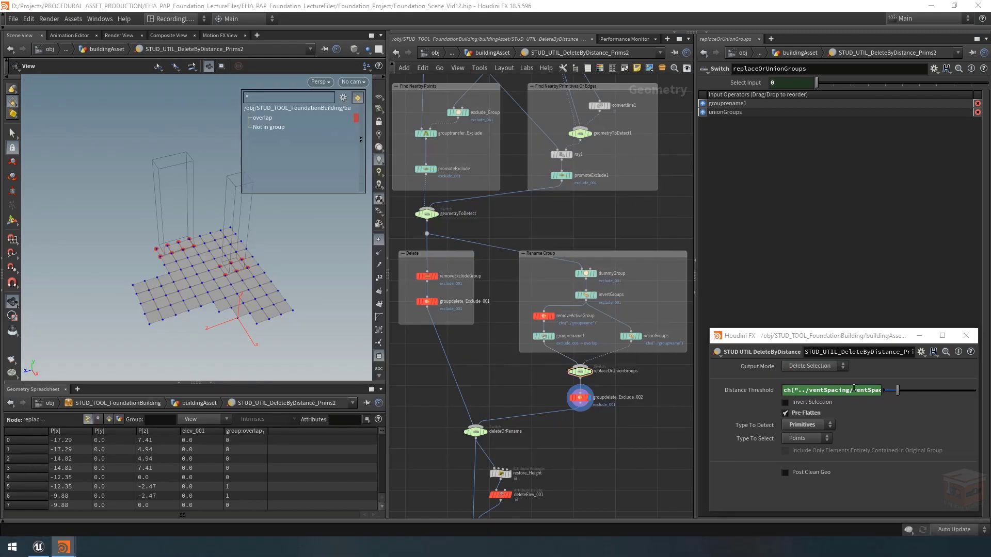
{"action": "left_click", "coordinate": [484, 431]}
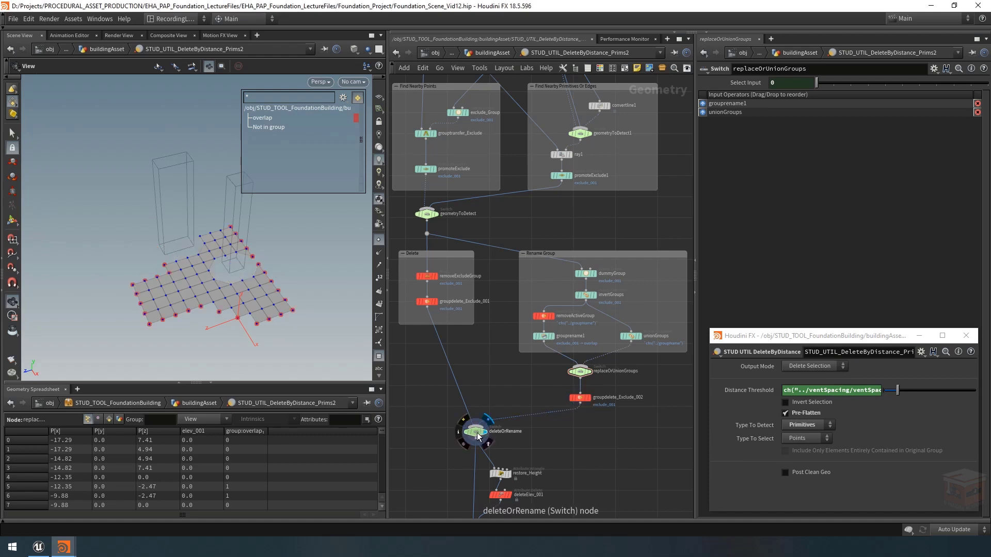
{"action": "left_click", "coordinate": [831, 367]}
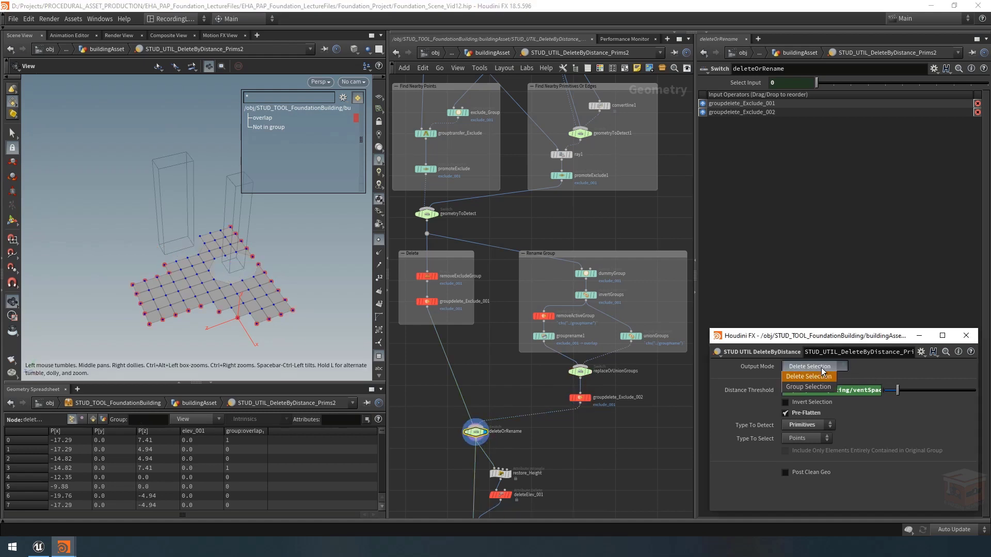
{"action": "left_click", "coordinate": [797, 385]}
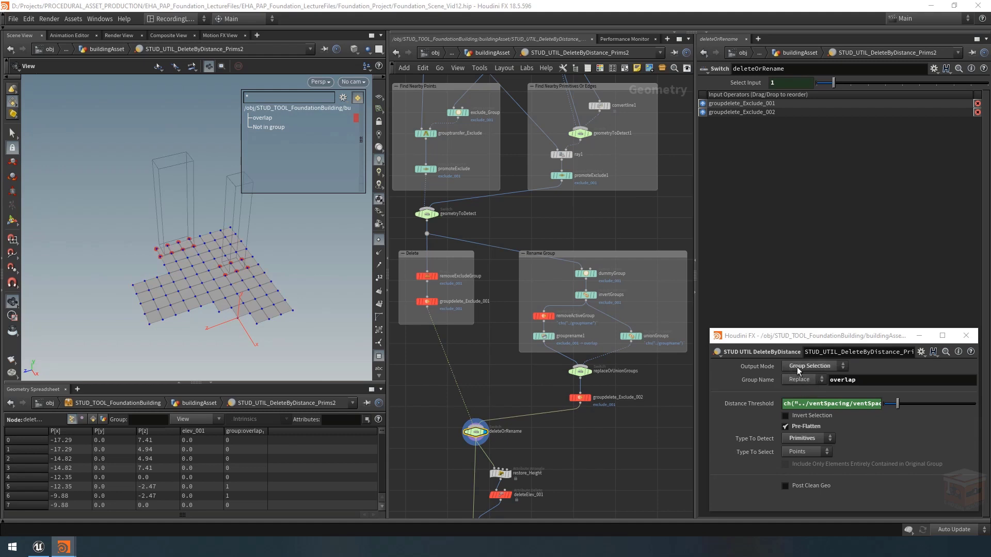
- Test the group method beside Group Name by switching it to Union and back to Replace
{"action": "left_click", "coordinate": [807, 381]}
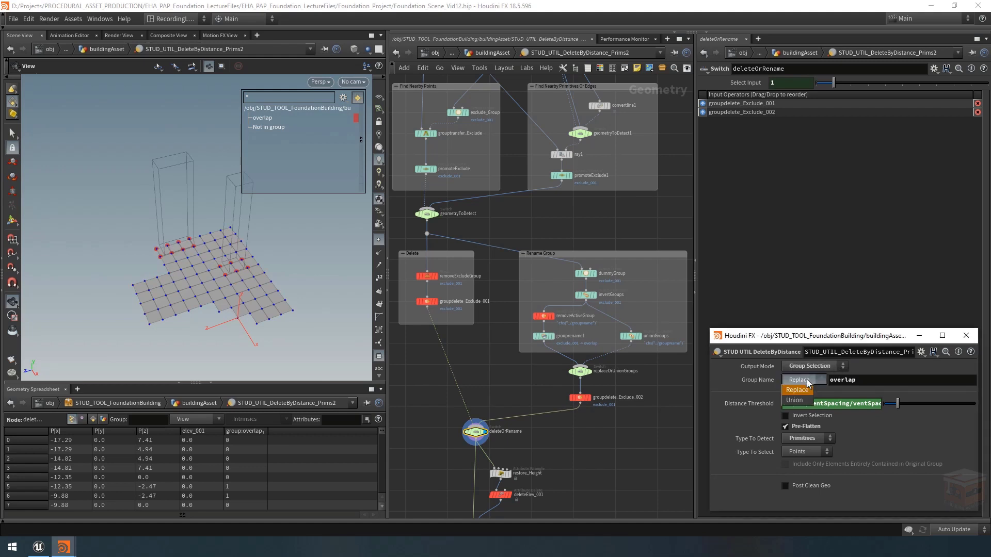
{"action": "left_click", "coordinate": [801, 400]}
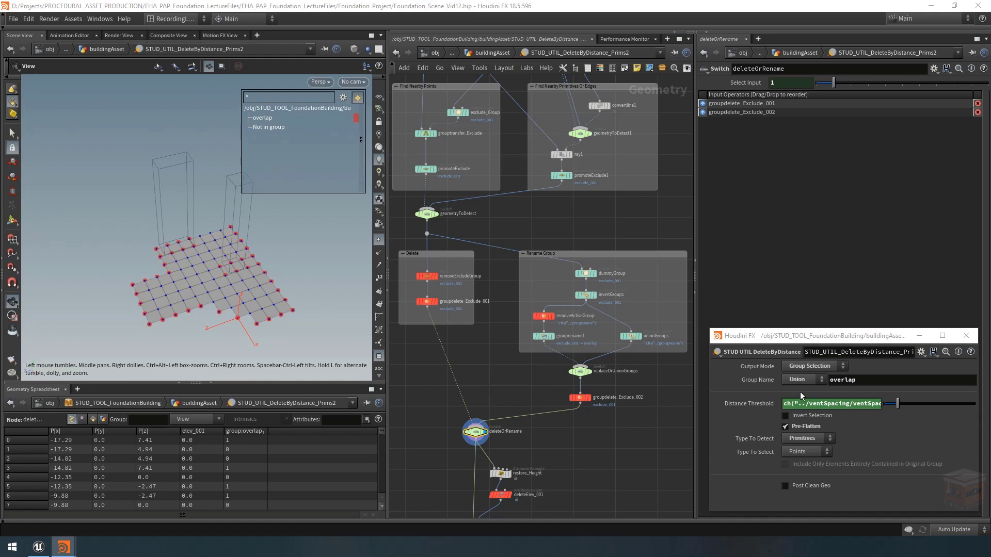
{"action": "left_click", "coordinate": [800, 379]}
{"action": "left_click", "coordinate": [801, 392]}
- Set the Group Name to overlap2 and switch its group method to Union
{"action": "left_click", "coordinate": [880, 379]}
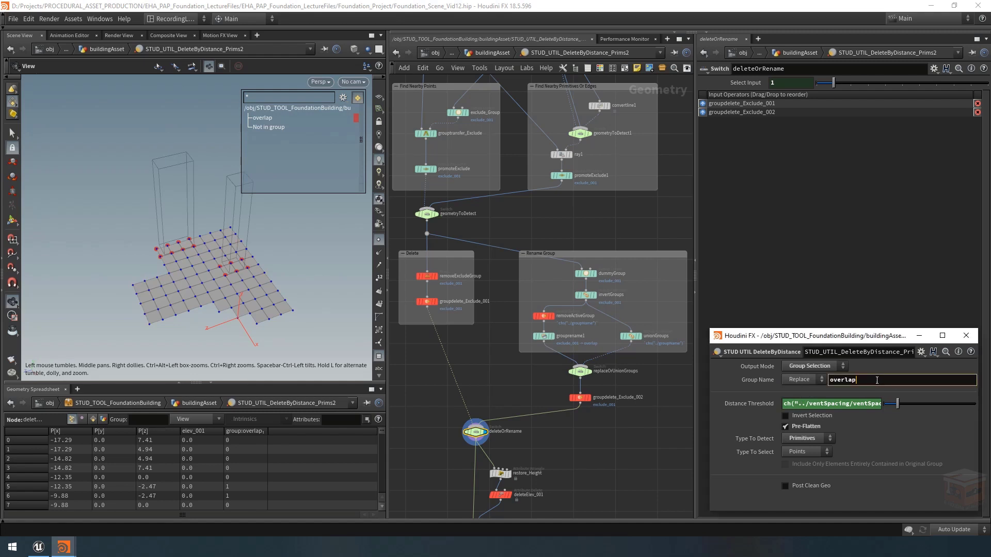
{"action": "type", "text": "2"}
{"action": "key", "text": "Return"}
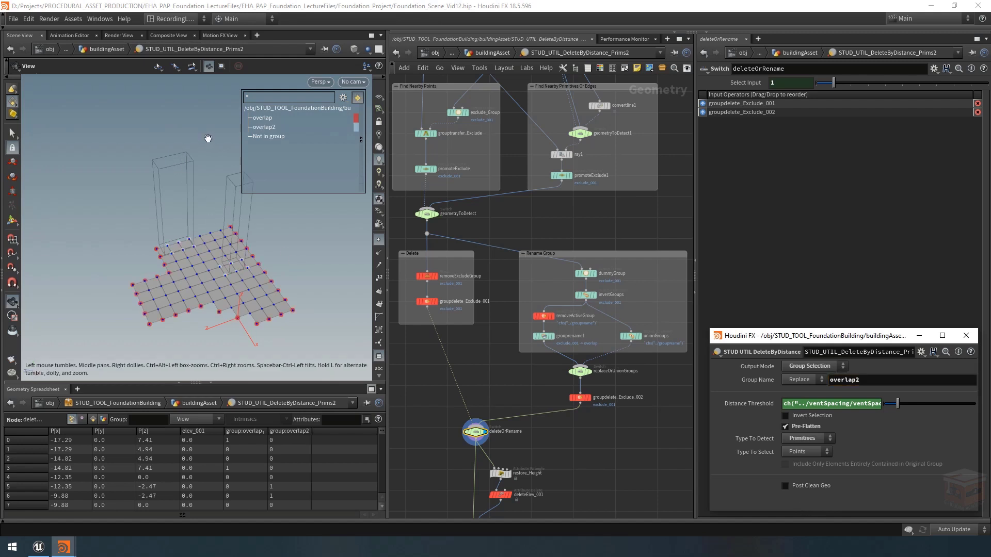
{"action": "left_click", "coordinate": [804, 380]}
{"action": "left_click", "coordinate": [801, 390]}
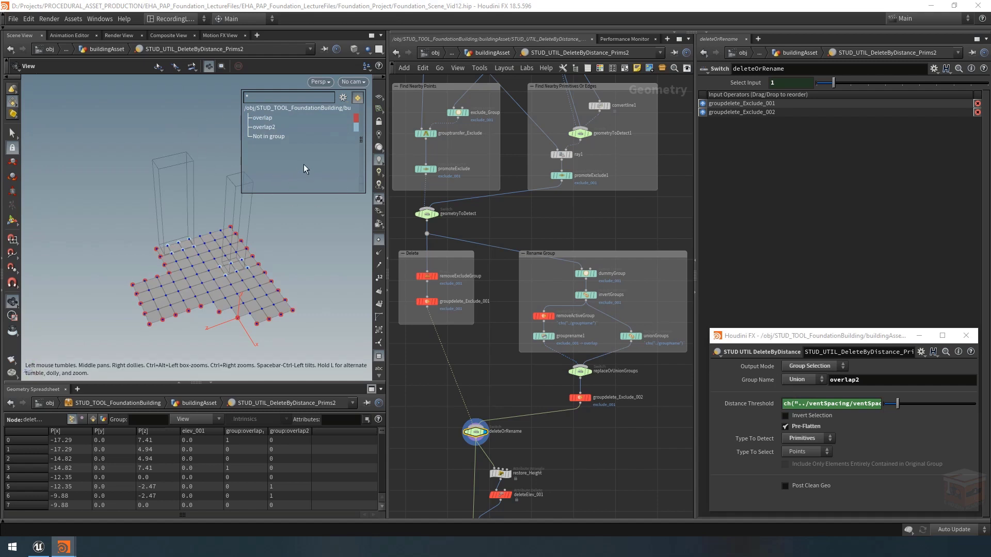
- Check the unionGroups node's settings and display the output0 node at the end of the asset network
{"action": "left_click", "coordinate": [630, 336]}
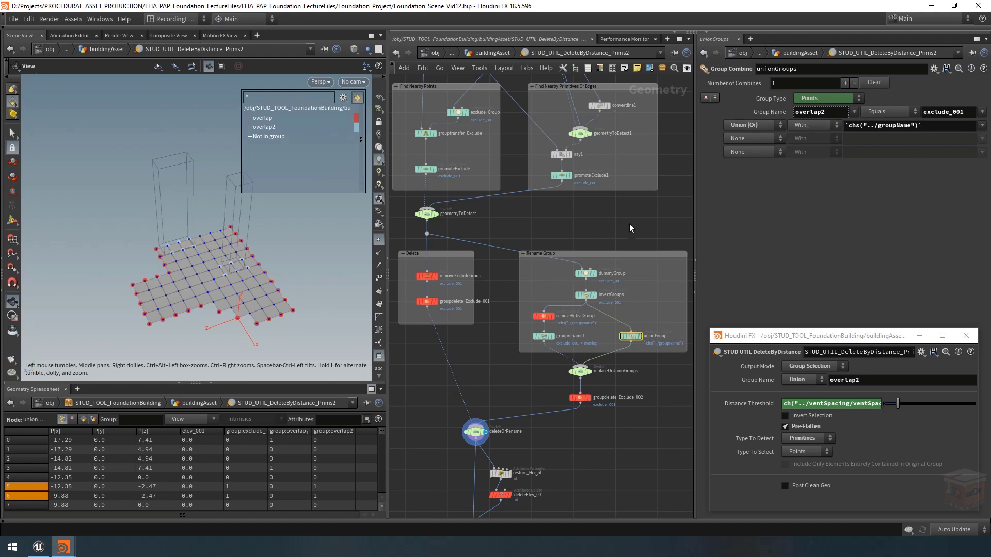
{"action": "scroll", "coordinate": [630, 224], "scroll_direction": "down", "scroll_amount": 3}
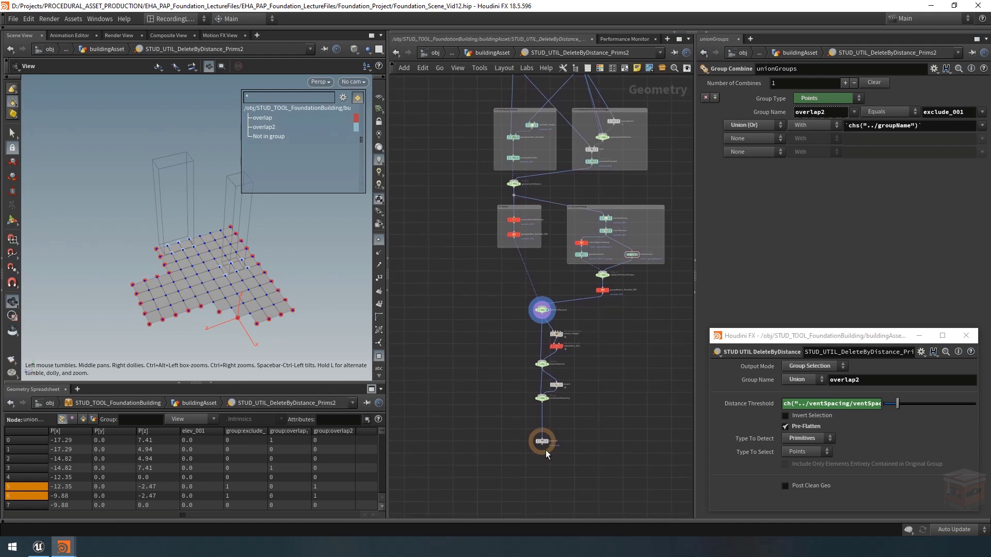
{"action": "scroll", "coordinate": [546, 450], "scroll_direction": "up", "scroll_amount": 5}
{"action": "left_click", "coordinate": [534, 427]}
{"action": "scroll", "coordinate": [622, 386], "scroll_direction": "down", "scroll_amount": 5}
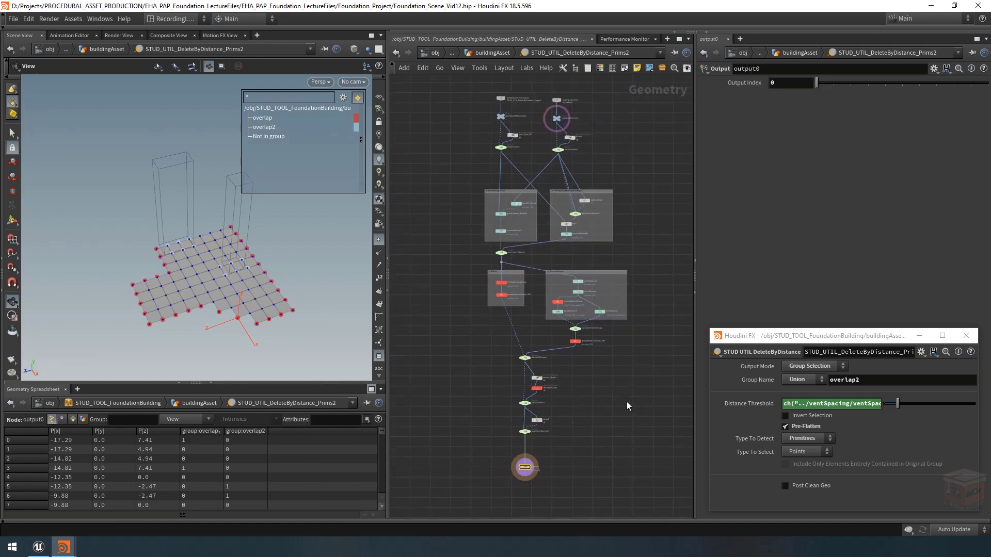
- From the buildingAsset network, save the STUD_UTIL_DeleteByDistance_Prims2 node type and match the node to its current definition
{"action": "left_click", "coordinate": [492, 53]}
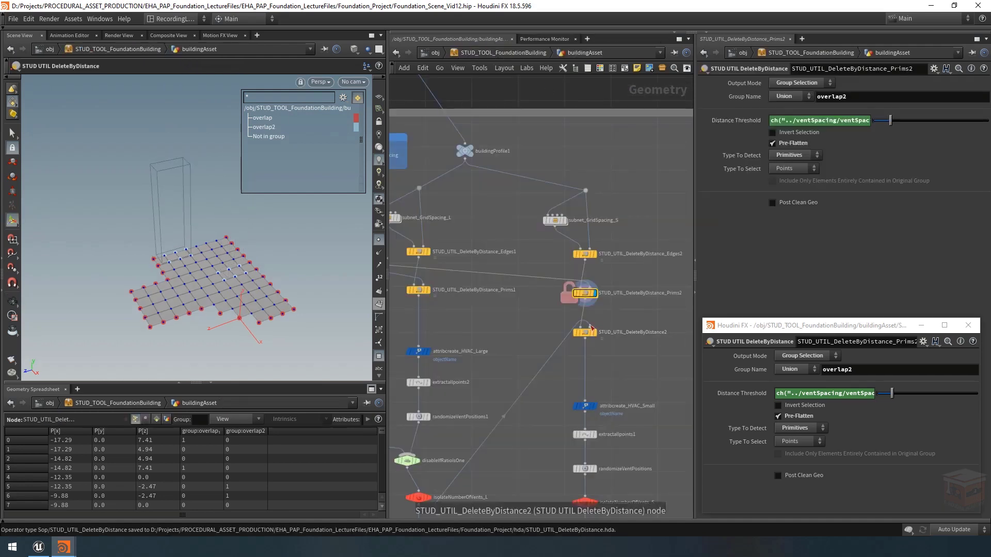
{"action": "right_click", "coordinate": [585, 298]}
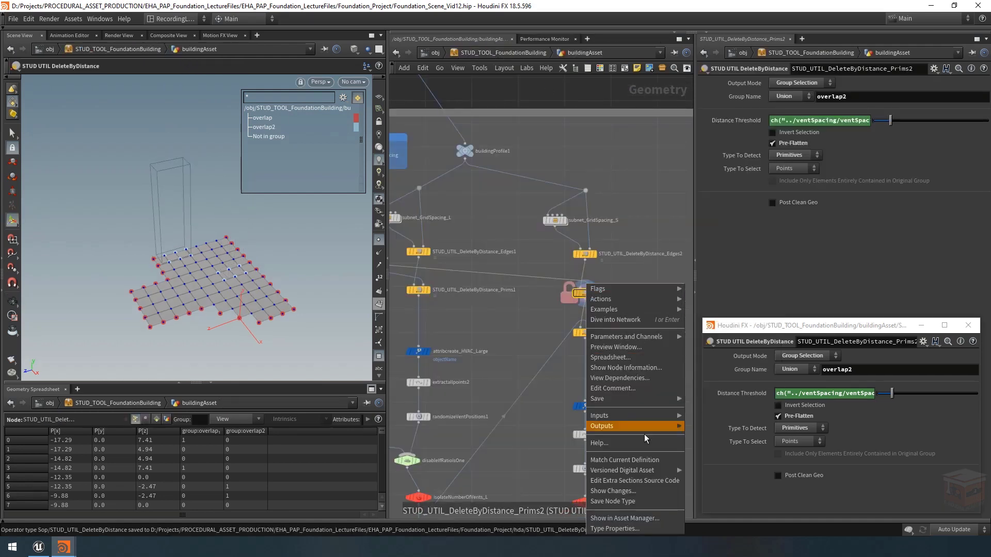
{"action": "left_click", "coordinate": [643, 501]}
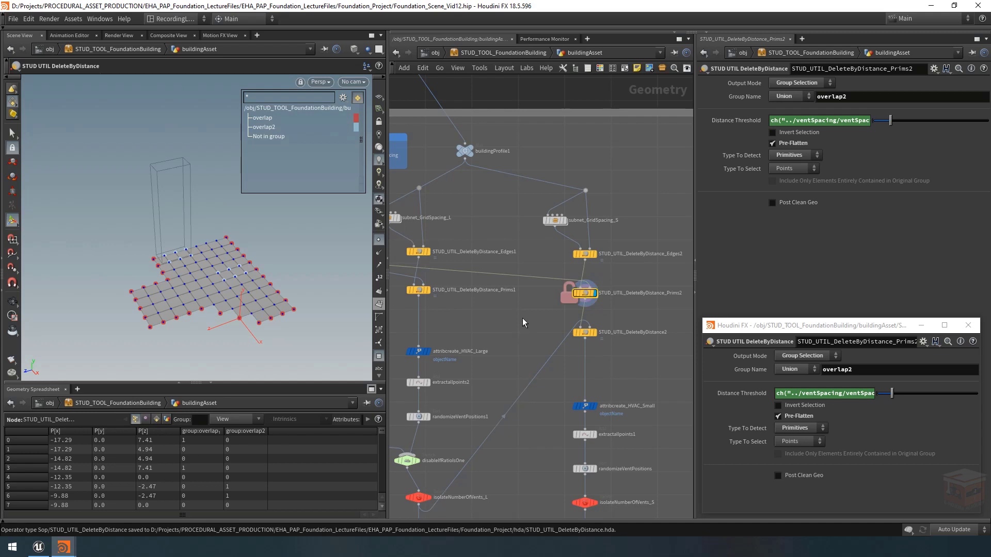
{"action": "right_click", "coordinate": [585, 293]}
{"action": "mouse_move", "coordinate": [601, 294]}
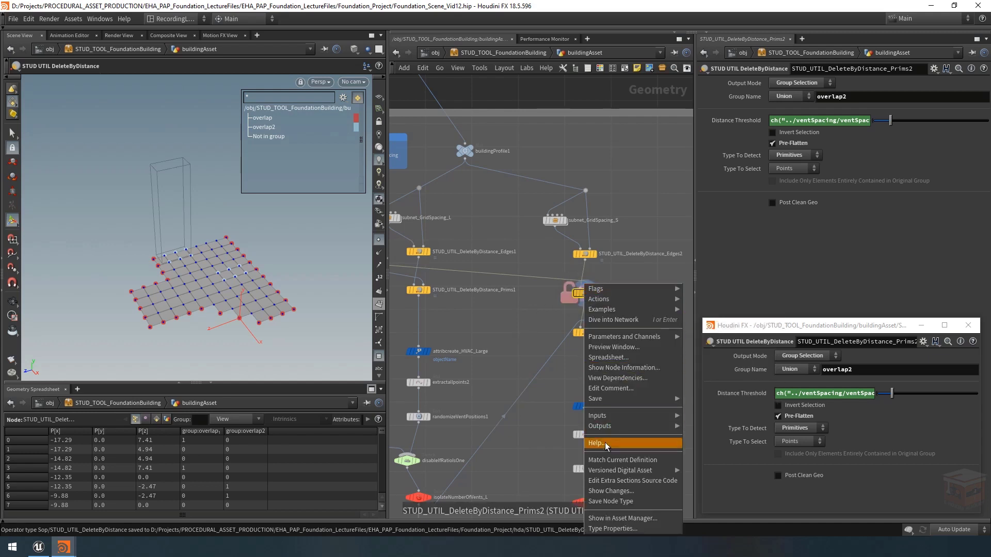
{"action": "left_click", "coordinate": [643, 461]}
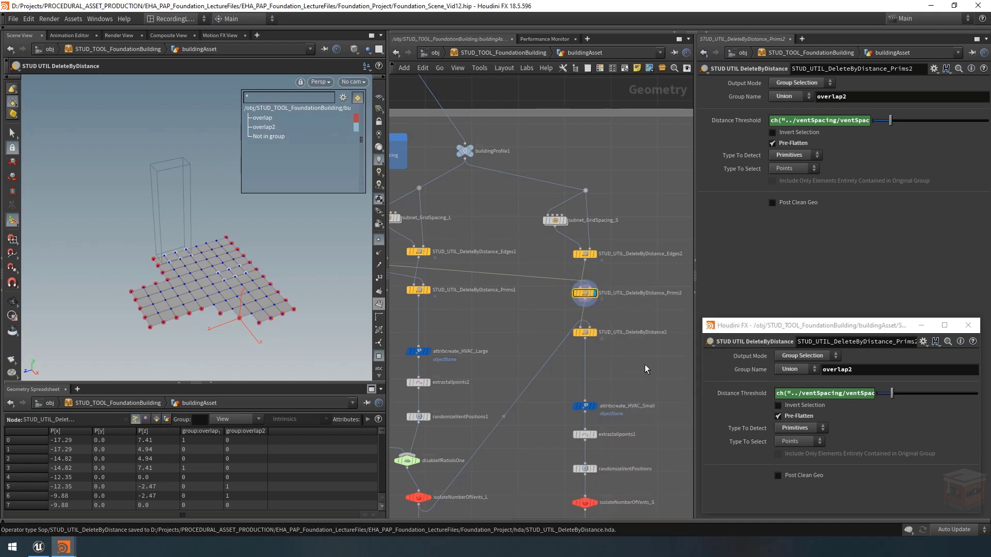
- Examine the locked contents of STUD_UTIL_DeleteByDistance_Prims2 and return to the buildingAsset network
{"action": "scroll", "coordinate": [645, 364], "scroll_direction": "down", "scroll_amount": 3}
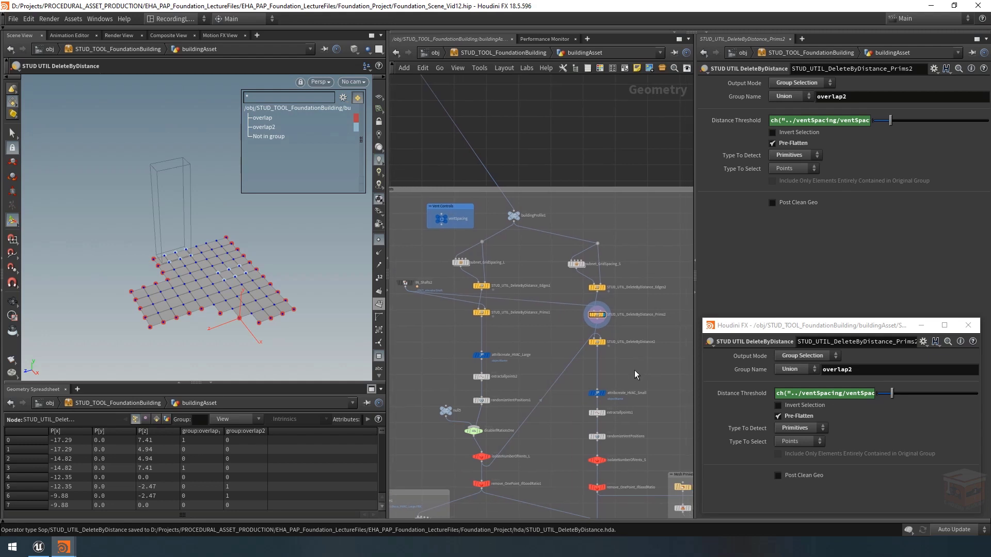
{"action": "scroll", "coordinate": [524, 267], "scroll_direction": "down", "scroll_amount": 3}
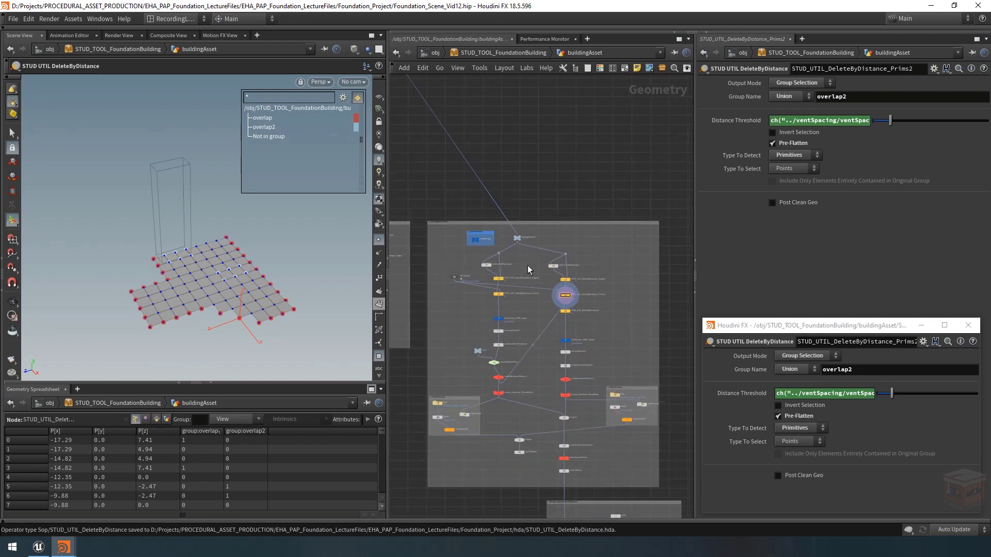
{"action": "middle_click_drag", "start_coordinate": [528, 265], "coordinate": [633, 362]}
{"action": "scroll", "coordinate": [622, 366], "scroll_direction": "down", "scroll_amount": 4}
{"action": "middle_click_drag", "start_coordinate": [628, 282], "coordinate": [549, 252]}
{"action": "scroll", "coordinate": [591, 352], "scroll_direction": "up", "scroll_amount": 5}
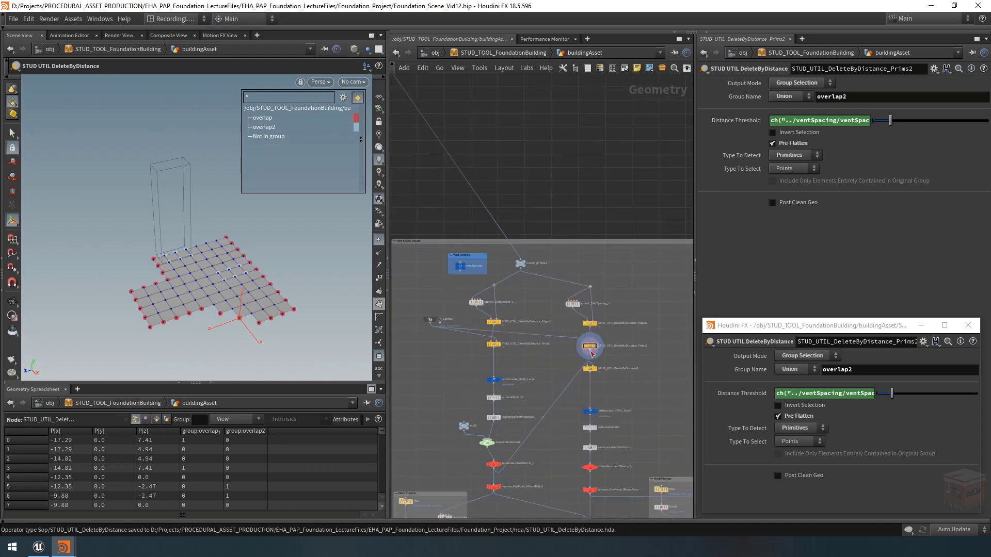
{"action": "double_click", "coordinate": [589, 347]}
{"action": "scroll", "coordinate": [493, 302], "scroll_direction": "up", "scroll_amount": 3}
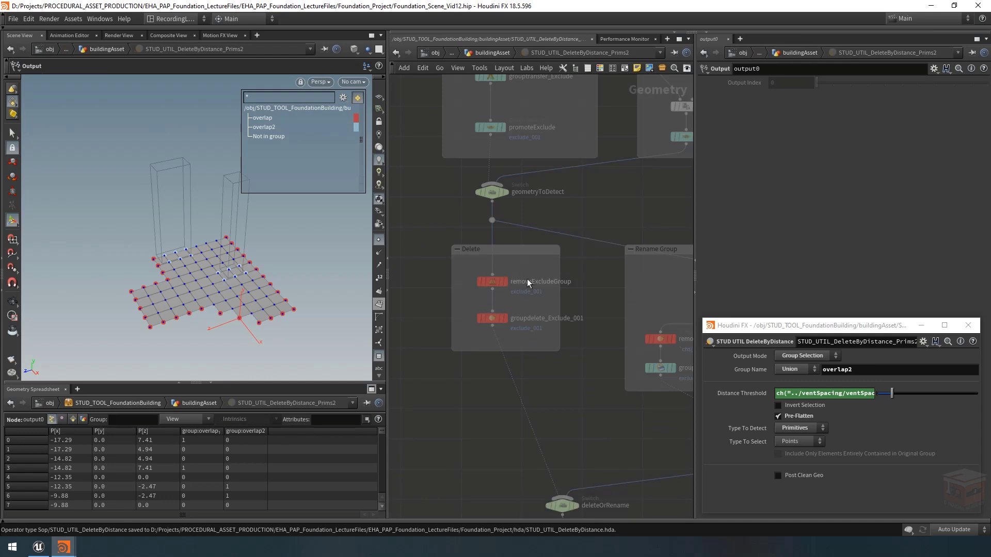
{"action": "scroll", "coordinate": [525, 327], "scroll_direction": "down", "scroll_amount": 3}
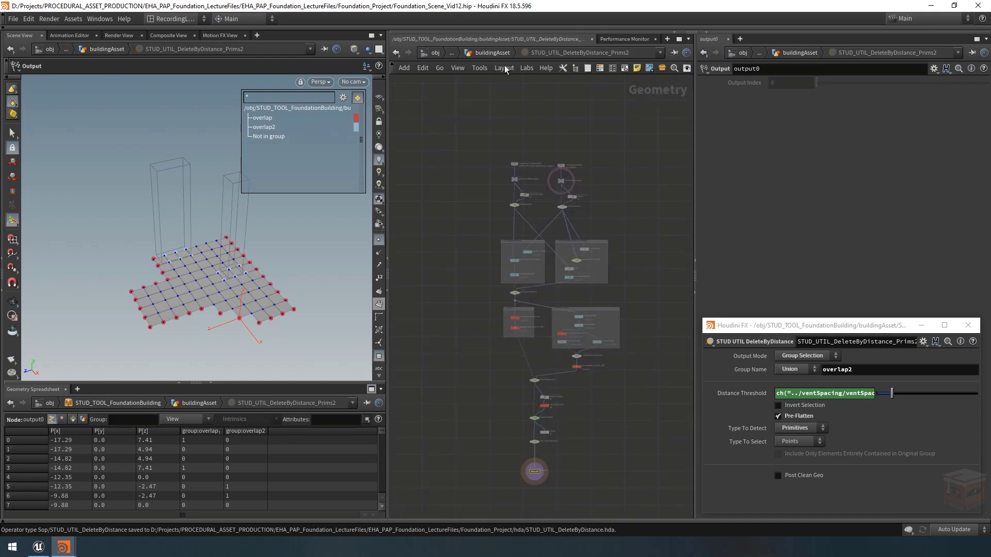
{"action": "left_click", "coordinate": [489, 55]}
{"action": "scroll", "coordinate": [509, 321], "scroll_direction": "down", "scroll_amount": 3}
{"action": "middle_click_drag", "start_coordinate": [509, 325], "coordinate": [567, 334]}
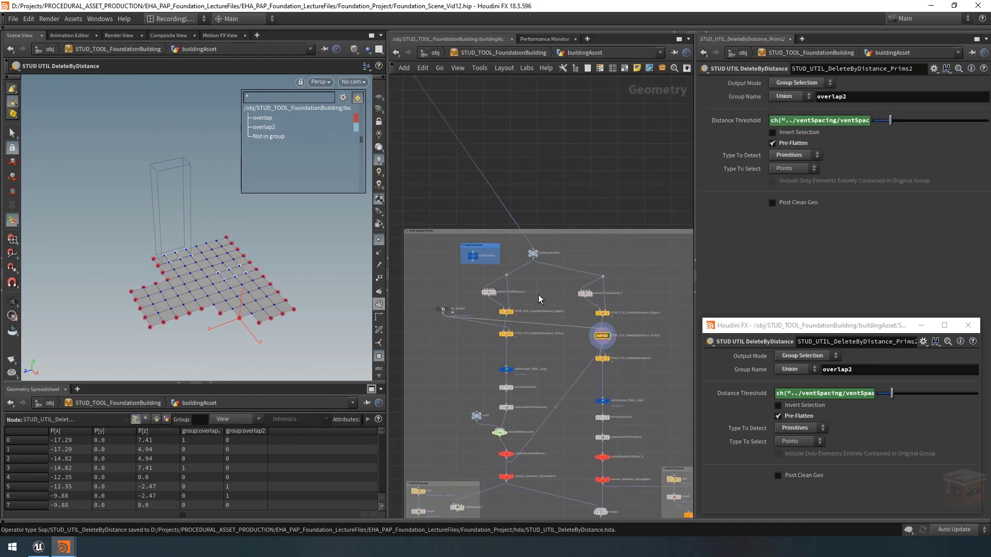
- Display the STUD_UTIL_DeleteByDistance1 node above removeOverlap and space it apart from the IN_StaircaseShaft node
{"action": "middle_click_drag", "start_coordinate": [538, 295], "coordinate": [727, 386]}
{"action": "scroll", "coordinate": [510, 247], "scroll_direction": "down", "scroll_amount": 4}
{"action": "middle_click_drag", "start_coordinate": [509, 241], "coordinate": [738, 331]}
{"action": "middle_click_drag", "start_coordinate": [542, 222], "coordinate": [784, 313]}
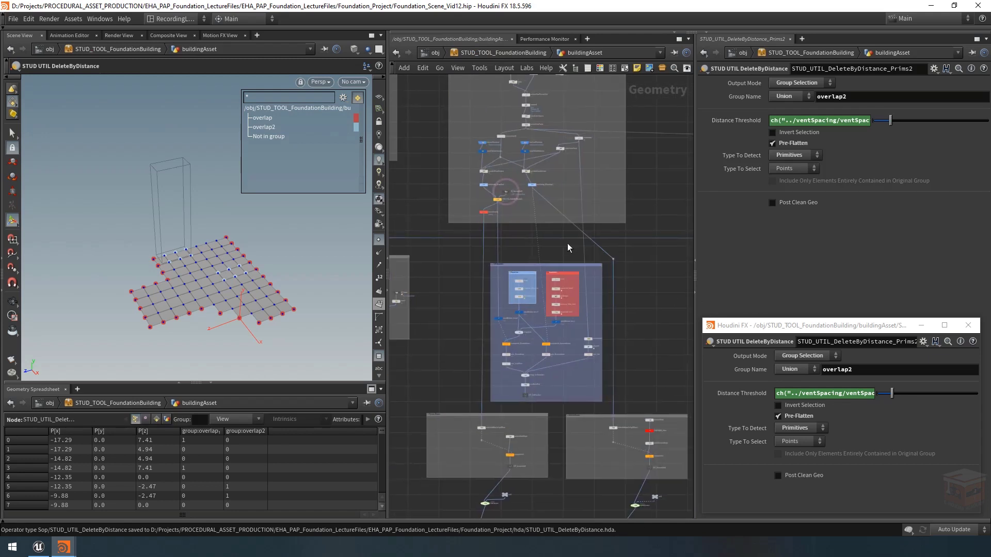
{"action": "middle_click_drag", "start_coordinate": [638, 262], "coordinate": [661, 326]}
{"action": "scroll", "coordinate": [516, 257], "scroll_direction": "up", "scroll_amount": 4}
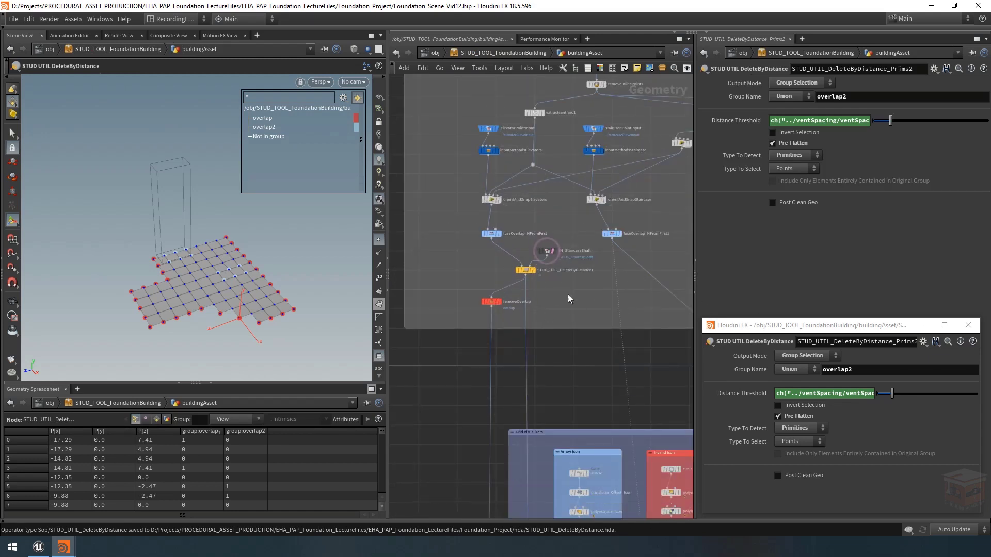
{"action": "left_click", "coordinate": [526, 272]}
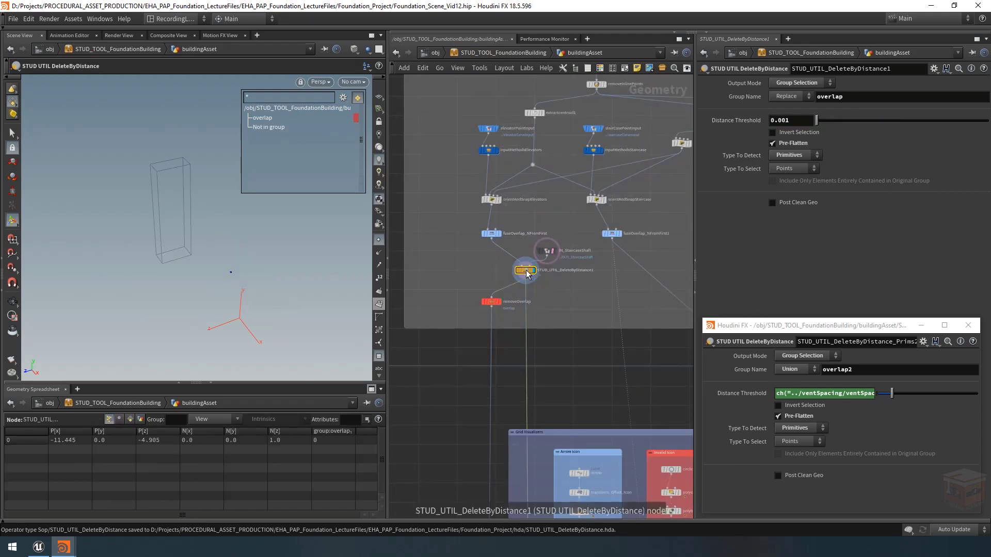
{"action": "middle_click_drag", "start_coordinate": [553, 212], "coordinate": [555, 217]}
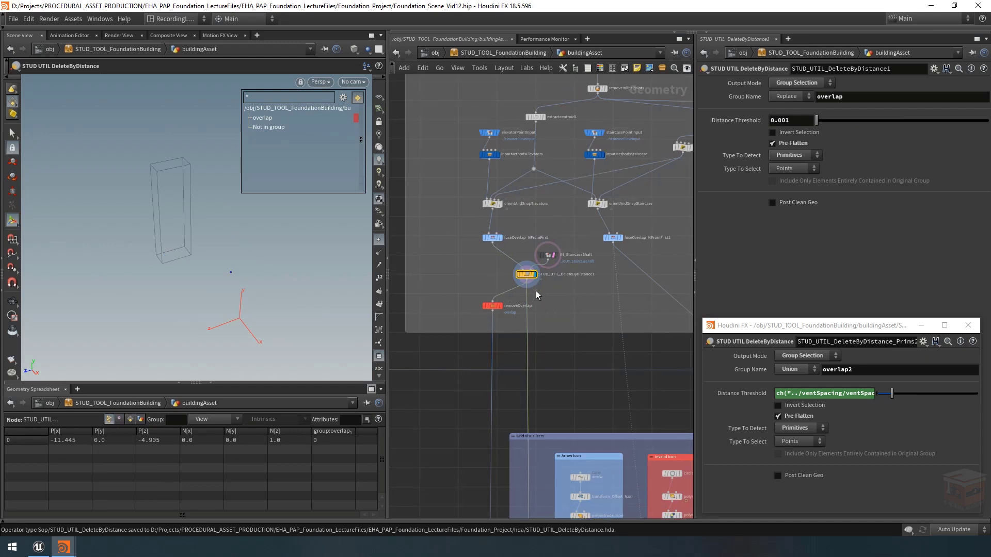
{"action": "scroll", "coordinate": [557, 252], "scroll_direction": "up", "scroll_amount": 1}
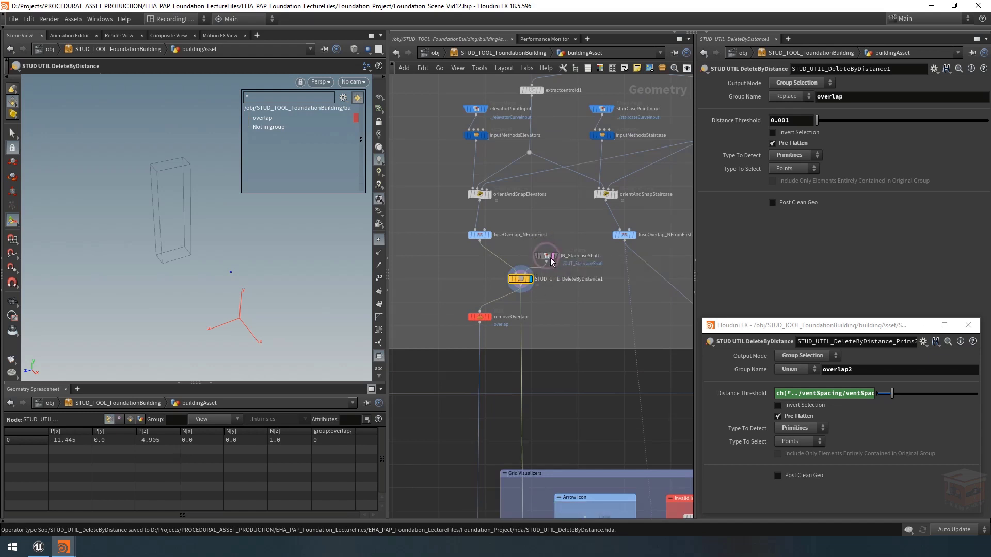
{"action": "left_click_drag", "start_coordinate": [546, 255], "coordinate": [521, 288]}
{"action": "left_click_drag", "start_coordinate": [548, 261], "coordinate": [548, 257]}
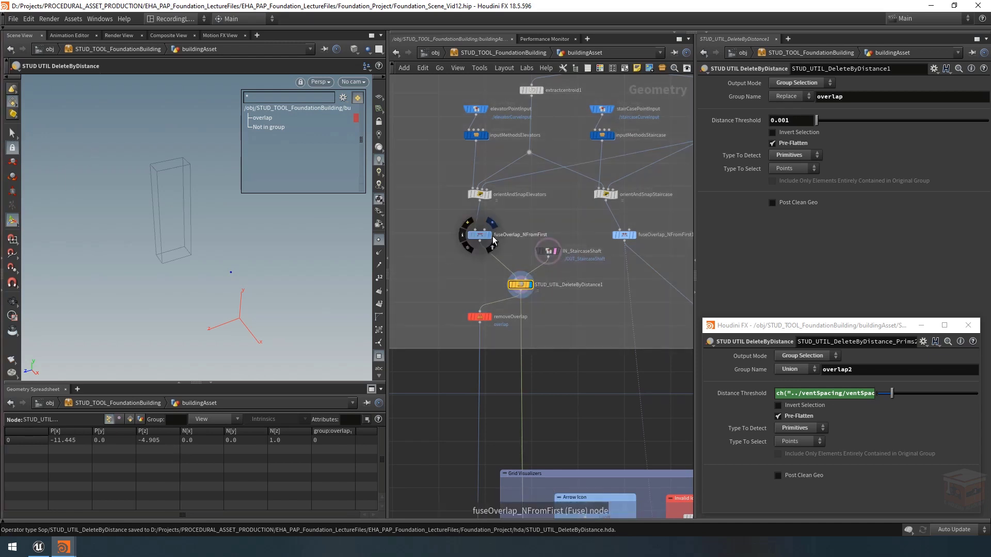
- Select the point output by fuseOverlap_NFromFirst and move it toward the staircase shaft, about -18.67 in X and 3.47 in Z
{"action": "left_click", "coordinate": [481, 238]}
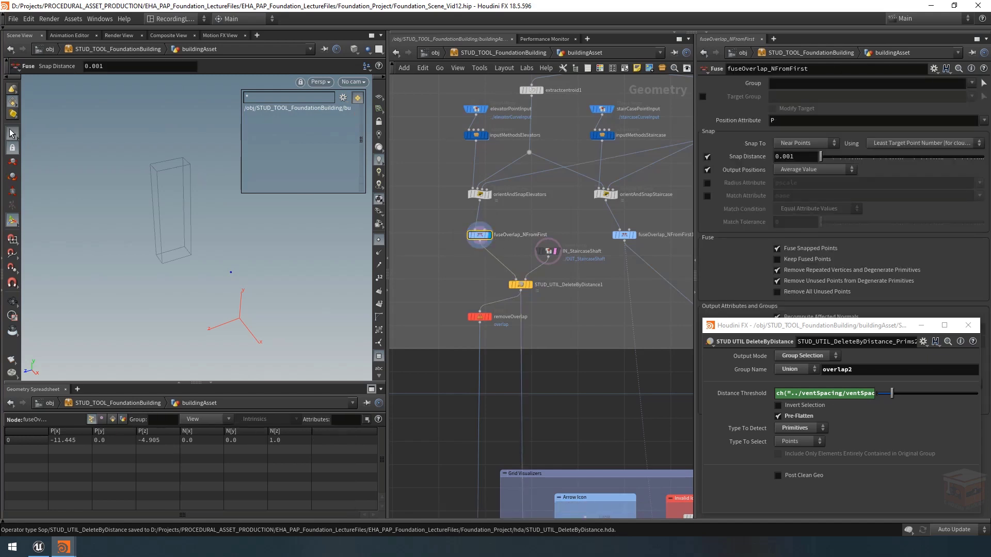
{"action": "left_click", "coordinate": [12, 133]}
{"action": "right_click", "coordinate": [13, 101]}
{"action": "left_click", "coordinate": [61, 109]}
{"action": "left_click_drag", "start_coordinate": [122, 211], "coordinate": [272, 292]}
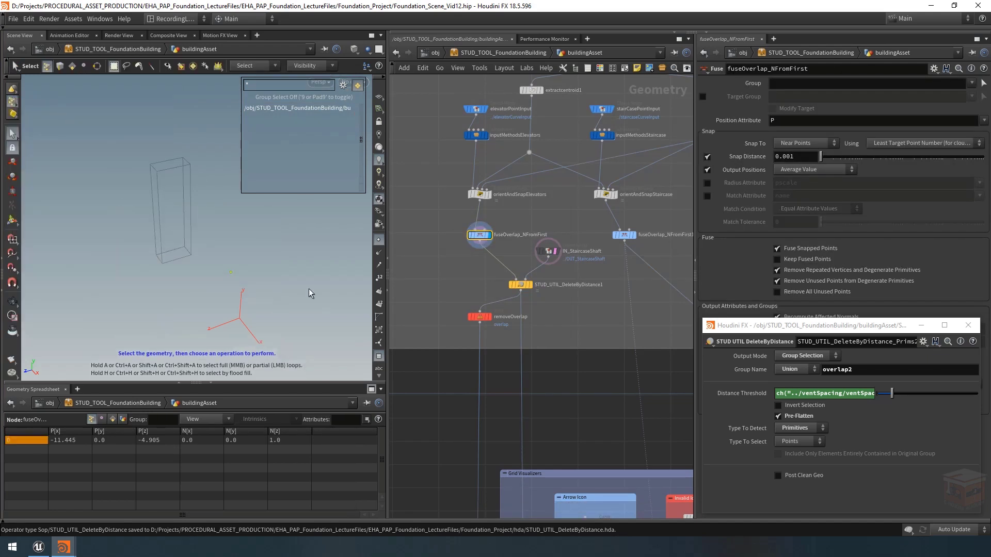
{"action": "left_click", "coordinate": [13, 162]}
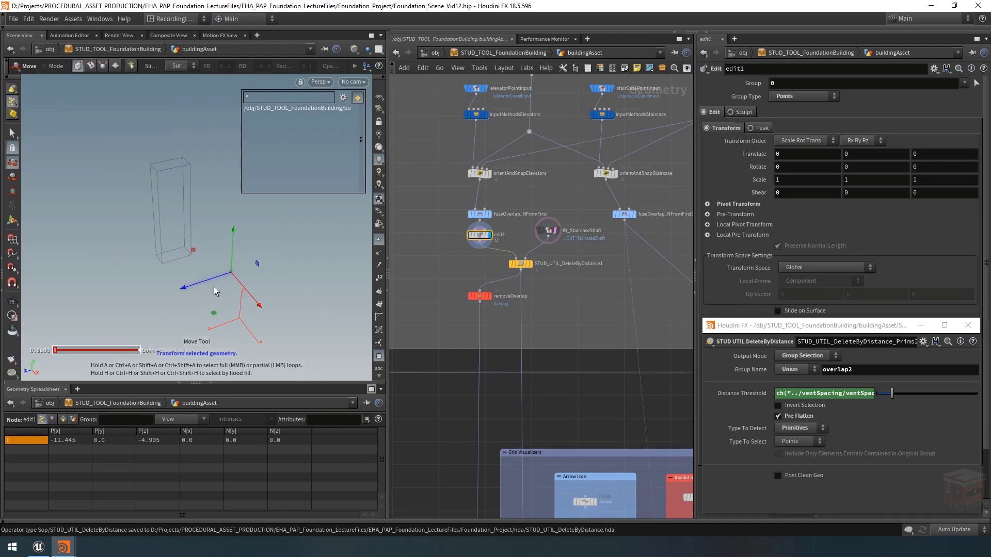
{"action": "left_click_drag", "start_coordinate": [216, 316], "coordinate": [157, 261]}
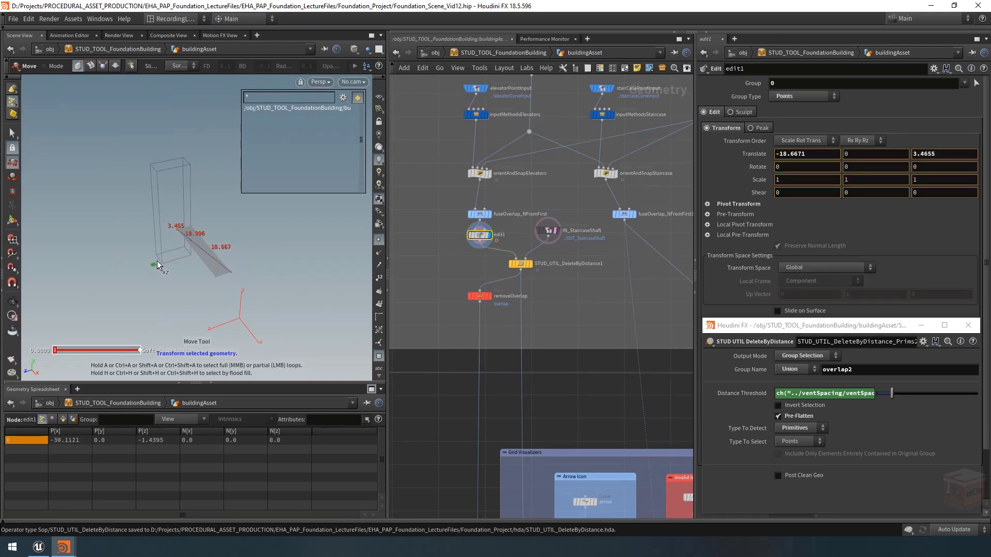
- Reposition the edited point inside the shaft footprint at a translation of about -10.12 in X and 8.2 in Z, and display STUD_UTIL_DeleteByDistance1
{"action": "left_click", "coordinate": [521, 266]}
{"action": "left_click", "coordinate": [480, 235]}
{"action": "key", "text": "Escape"}
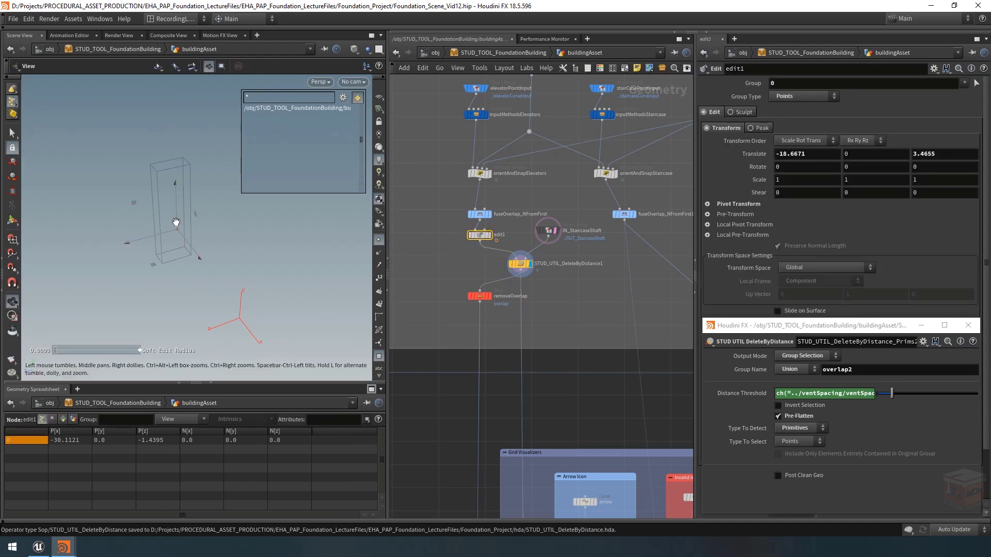
{"action": "left_click_drag", "start_coordinate": [177, 221], "coordinate": [180, 264]}
{"action": "left_click_drag", "start_coordinate": [191, 195], "coordinate": [150, 266]}
{"action": "key", "text": "Escape"}
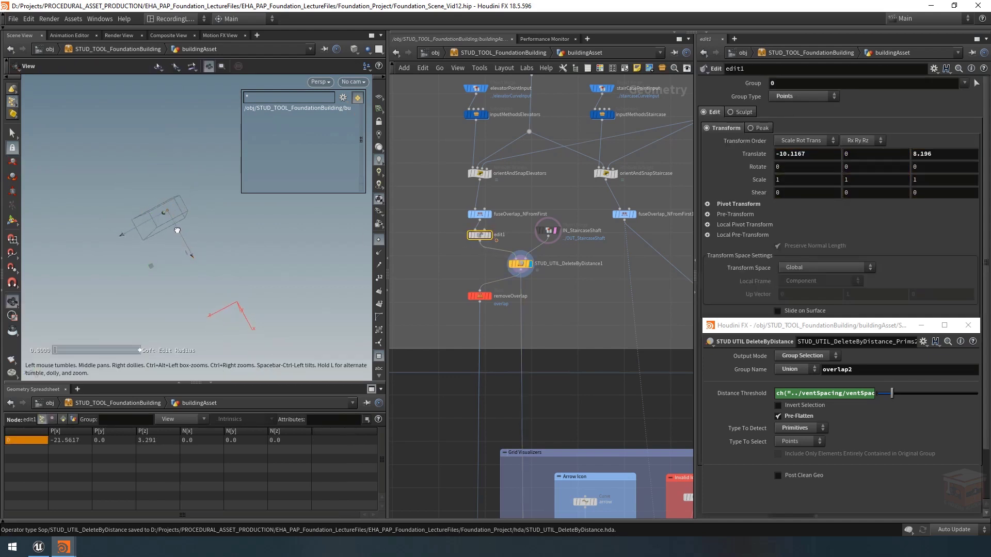
{"action": "left_click_drag", "start_coordinate": [187, 224], "coordinate": [177, 164]}
{"action": "left_click", "coordinate": [521, 264]}
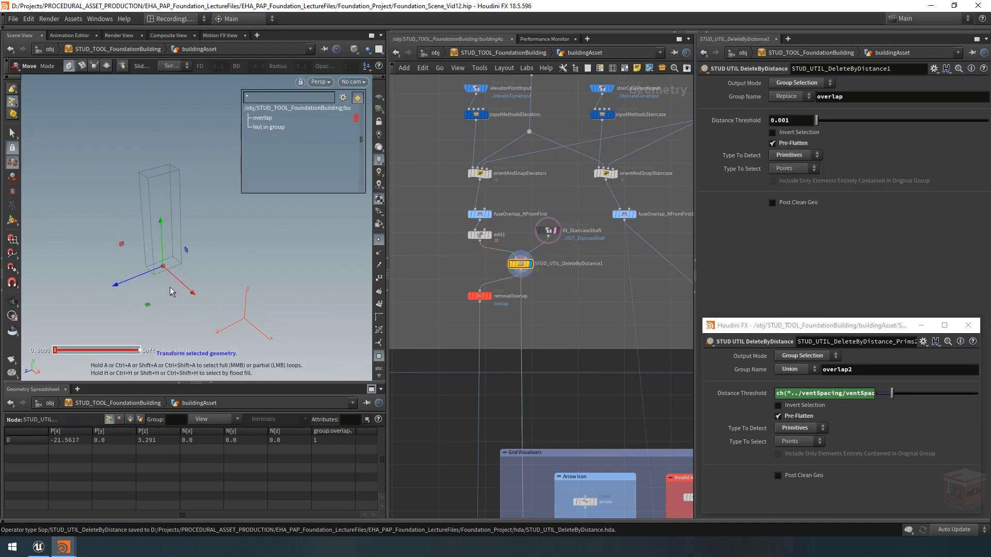
- Check the point's overlap group display in the viewport and bypass the edit1 test node
{"action": "left_click", "coordinate": [12, 301]}
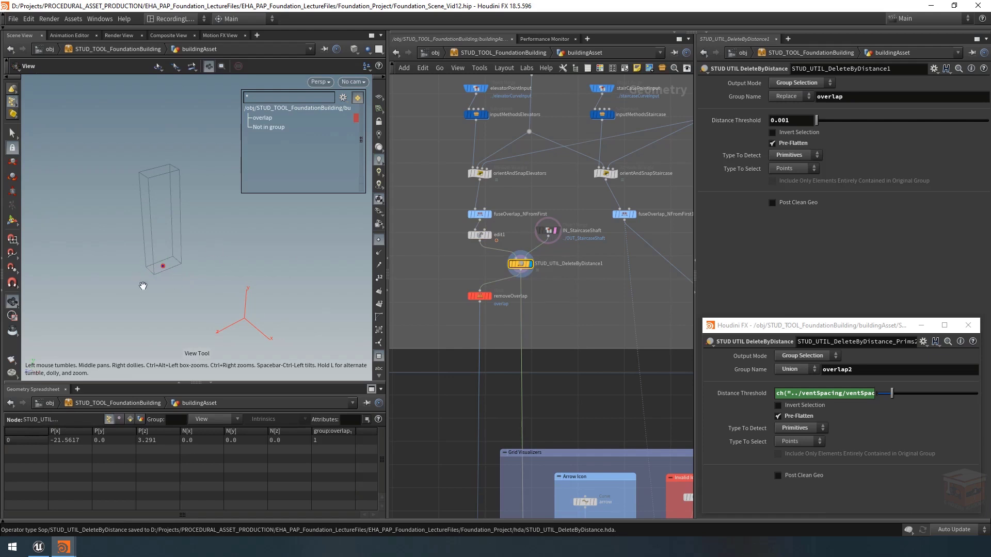
{"action": "mouse_move", "coordinate": [472, 235]}
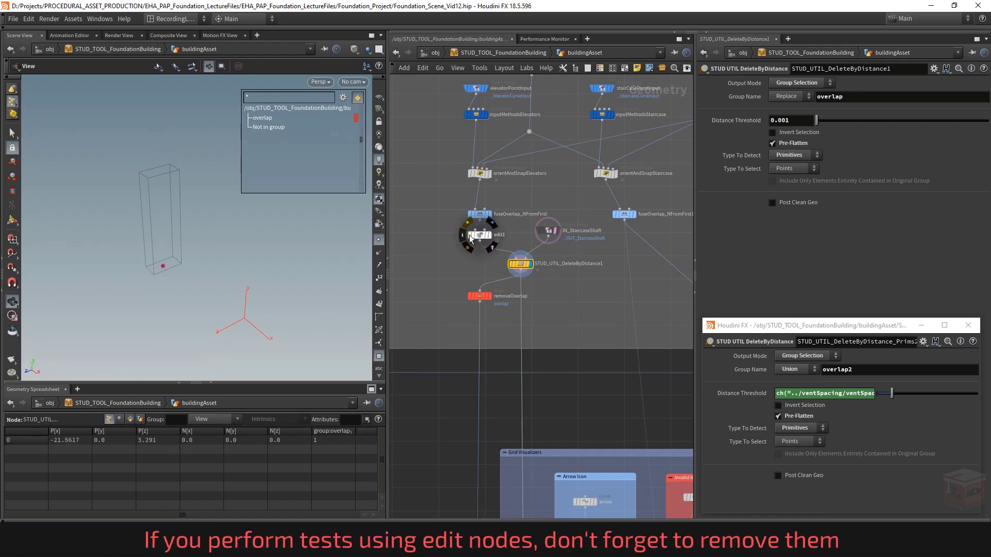
{"action": "left_click", "coordinate": [480, 236]}
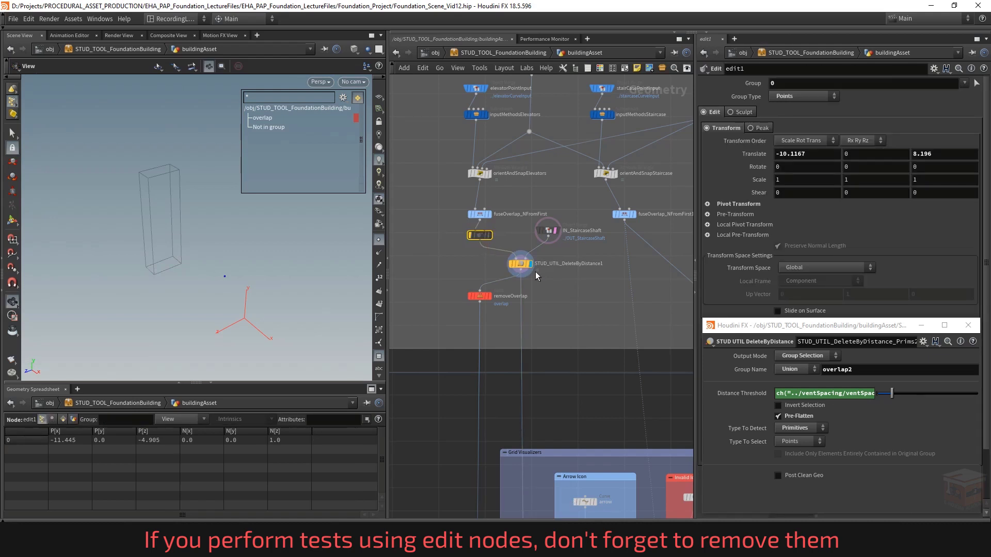
- Delete the edit1 test node feeding STUD_UTIL_DeleteByDistance1
{"action": "key", "text": "Delete"}
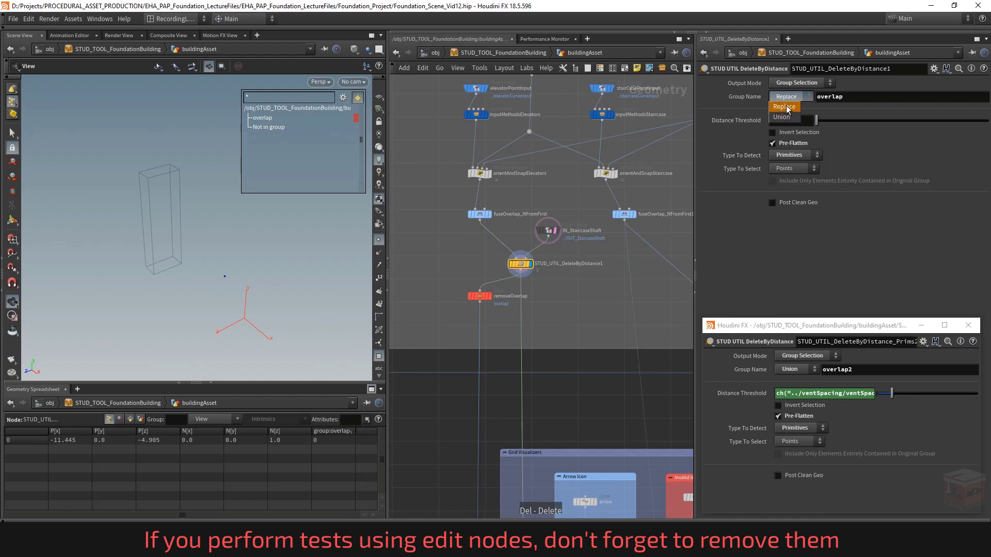
{"action": "left_click", "coordinate": [654, 104]}
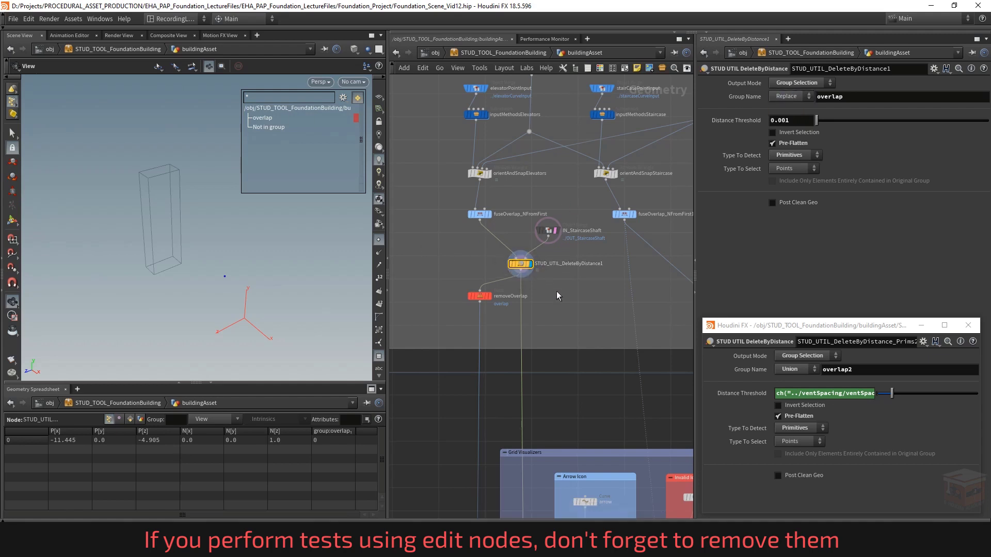
- Select all five STUD_UTIL_DeleteByDistance nodes in the vent spawning network and set their output mode to Group Selection
{"action": "scroll", "coordinate": [554, 289], "scroll_direction": "down", "scroll_amount": 5}
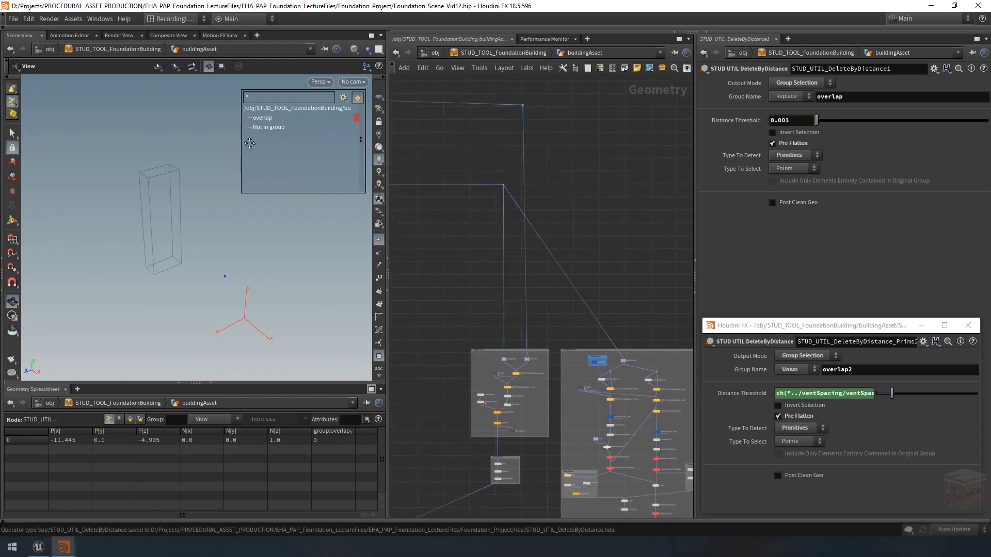
{"action": "scroll", "coordinate": [542, 348], "scroll_direction": "up", "scroll_amount": 5}
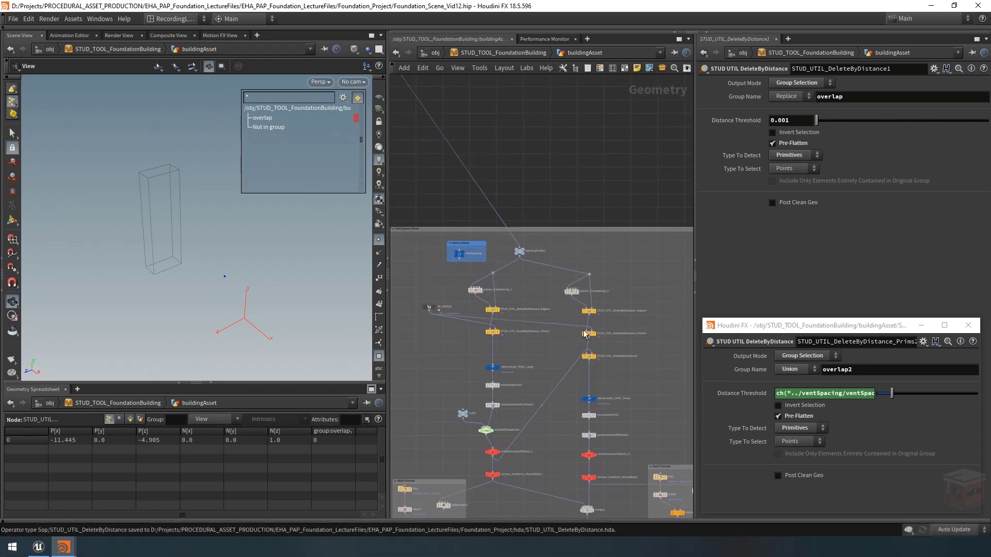
{"action": "scroll", "coordinate": [535, 343], "scroll_direction": "up", "scroll_amount": 2}
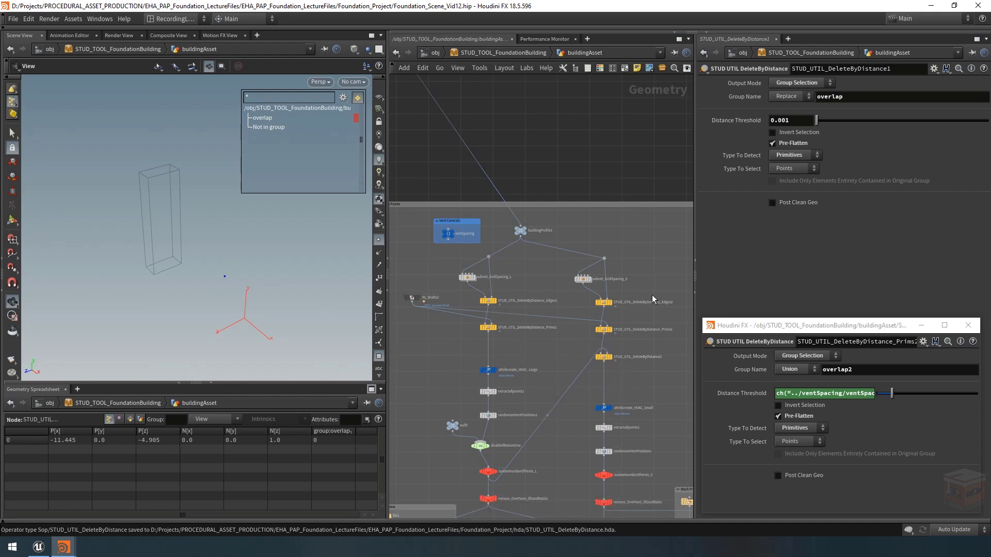
{"action": "left_click_drag", "start_coordinate": [650, 295], "coordinate": [458, 360]}
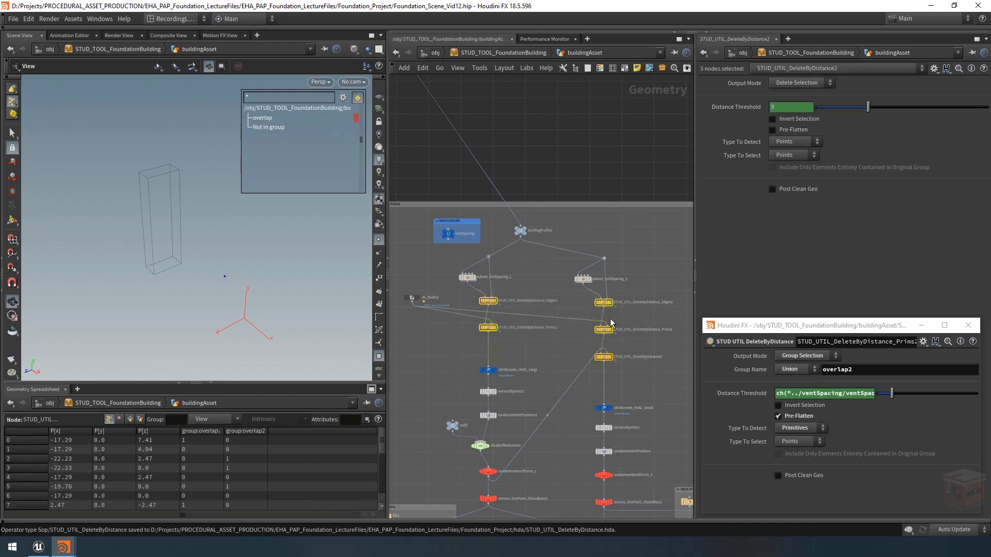
{"action": "left_click", "coordinate": [785, 84]}
{"action": "left_click", "coordinate": [796, 104]}
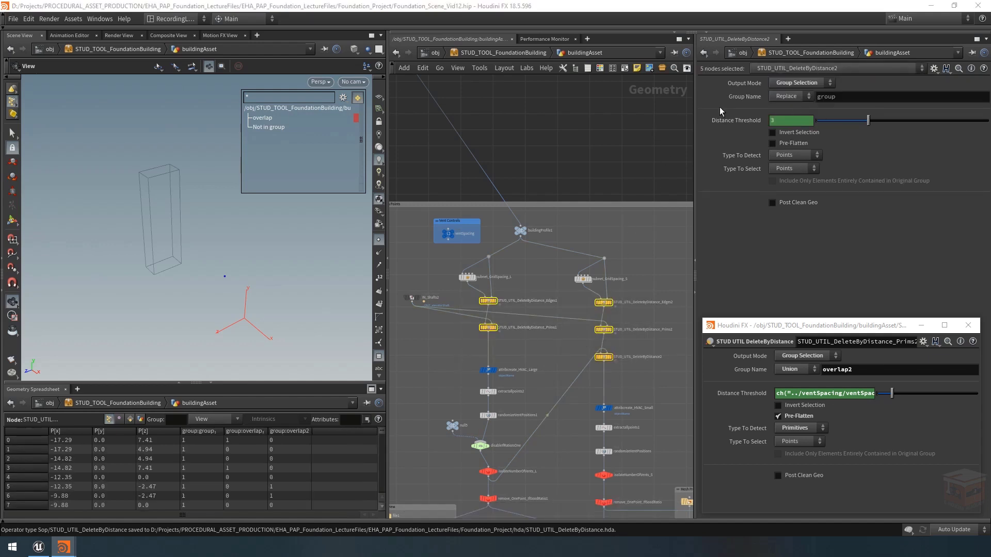
- Set the group operation of the five selected nodes to Union and their group name to overlap
{"action": "left_click", "coordinate": [793, 99]}
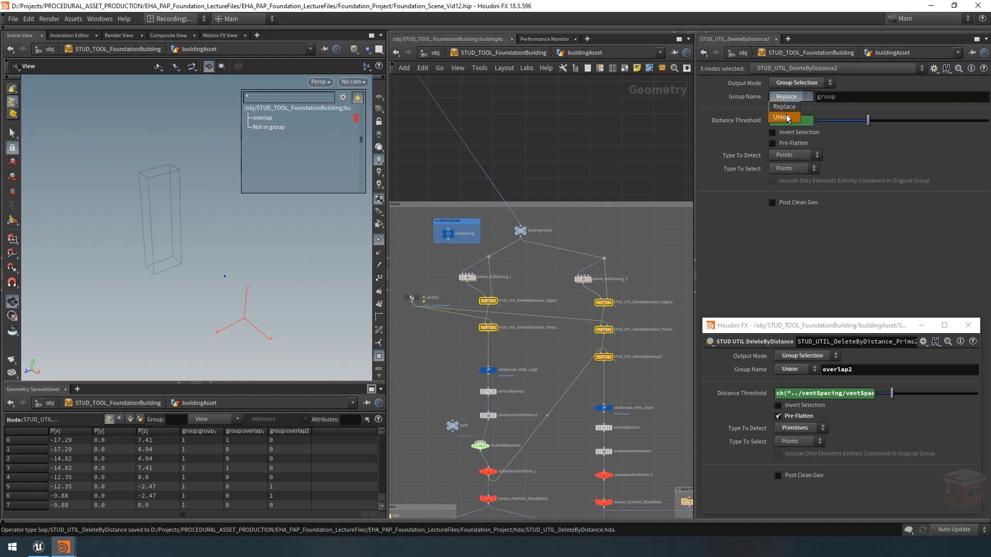
{"action": "left_click", "coordinate": [794, 117]}
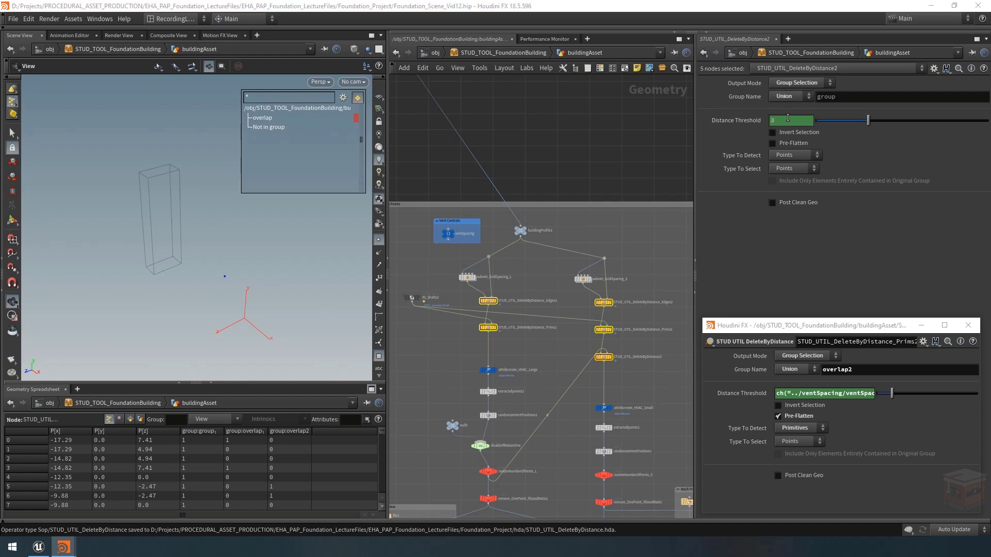
{"action": "left_click", "coordinate": [859, 96]}
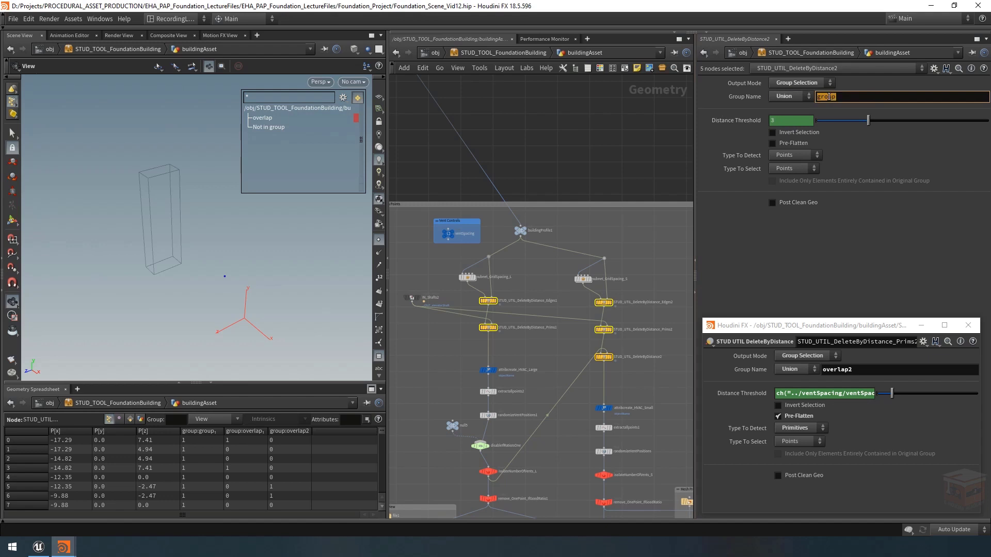
{"action": "type", "text": "overlap"}
{"action": "key", "text": "Return"}
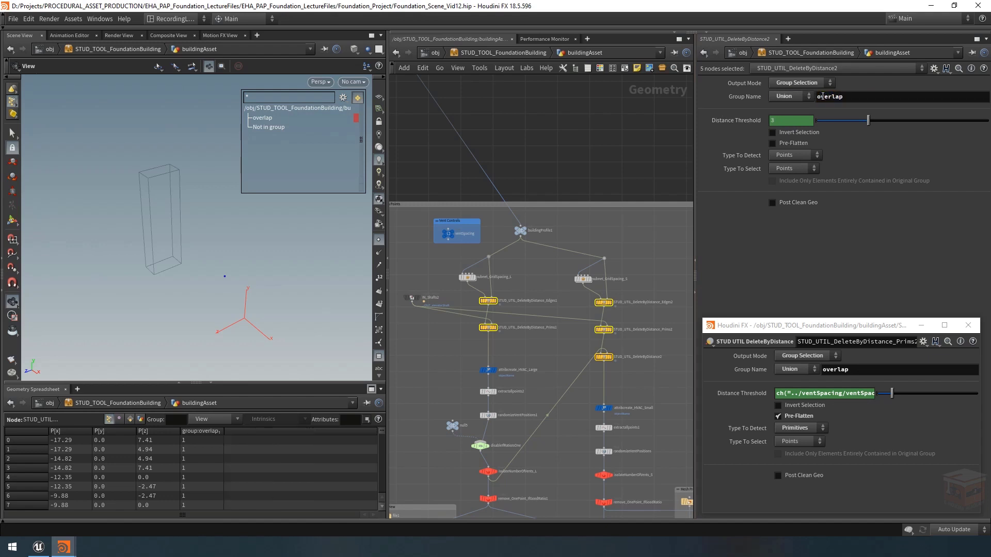
- Check the accumulated overlap group by displaying STUD_UTIL_DeleteByDistance_Edges2, STUD_UTIL_DeleteByDistance_Prims2 and STUD_UTIL_DeleteByDistance2 in turn
{"action": "left_click", "coordinate": [660, 251]}
{"action": "scroll", "coordinate": [612, 302], "scroll_direction": "up", "scroll_amount": 2}
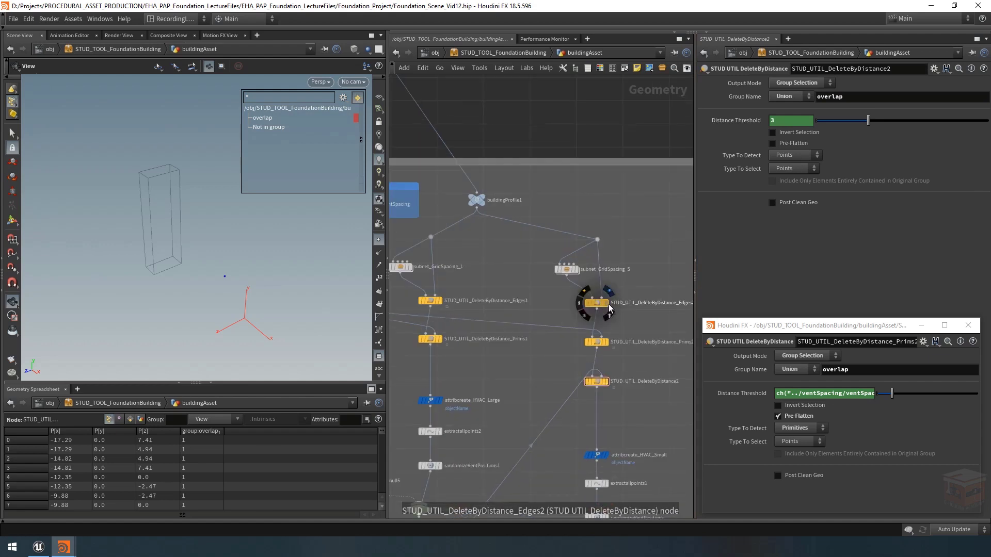
{"action": "left_click", "coordinate": [609, 306]}
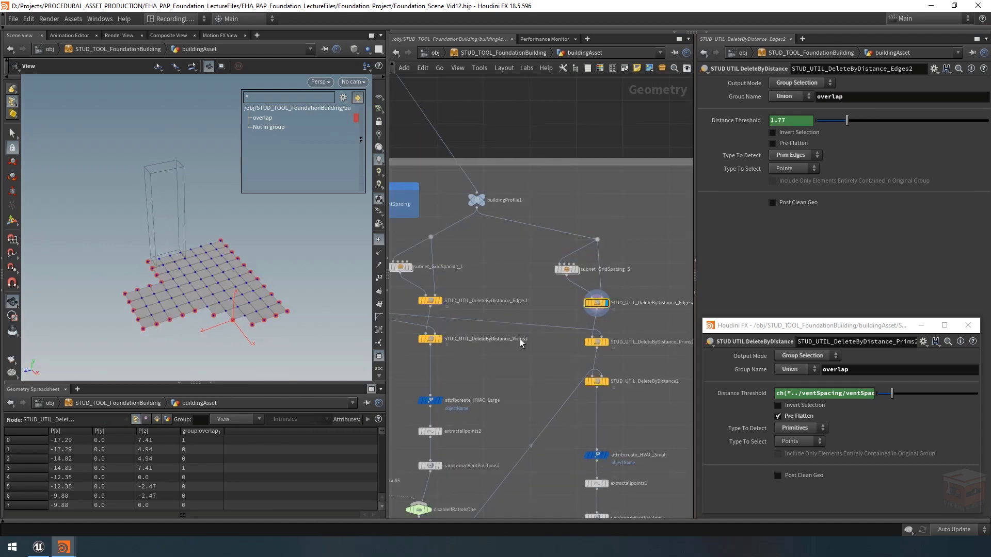
{"action": "mouse_move", "coordinate": [610, 347]}
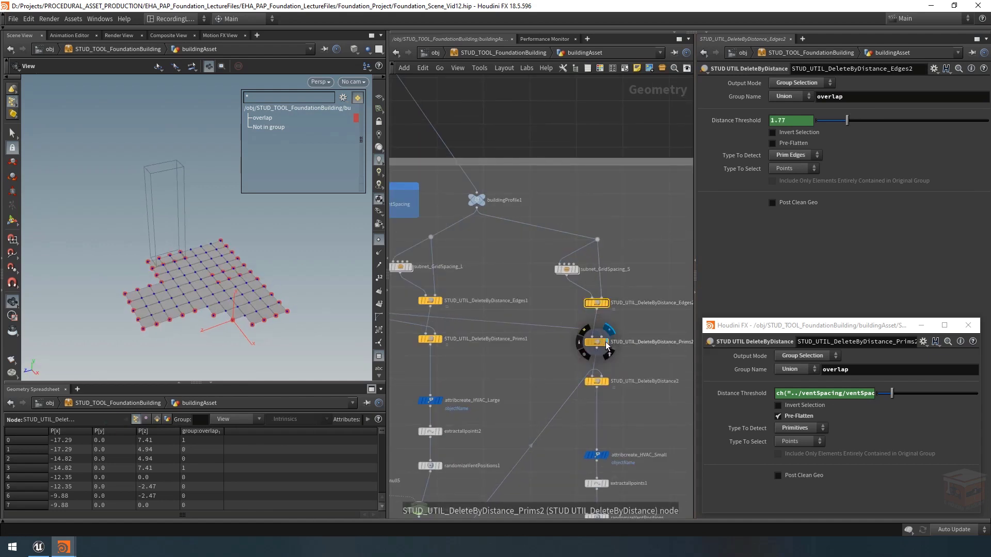
{"action": "left_click", "coordinate": [607, 343]}
{"action": "left_click", "coordinate": [608, 384]}
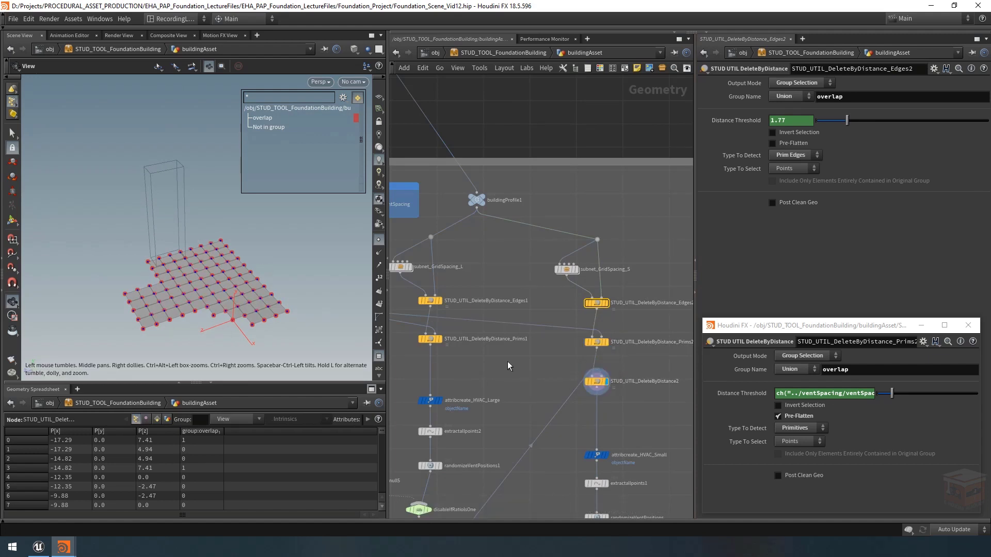
- Compare the points output by isolateNumberOfVents_L with the overlap group of STUD_UTIL_DeleteByDistance2
{"action": "scroll", "coordinate": [514, 370], "scroll_direction": "down", "scroll_amount": 2}
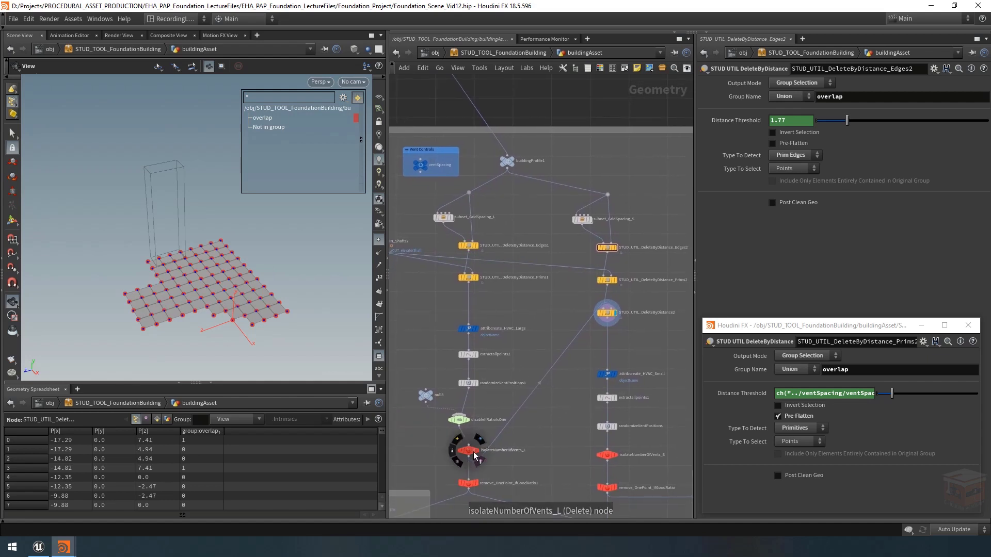
{"action": "left_click", "coordinate": [480, 457]}
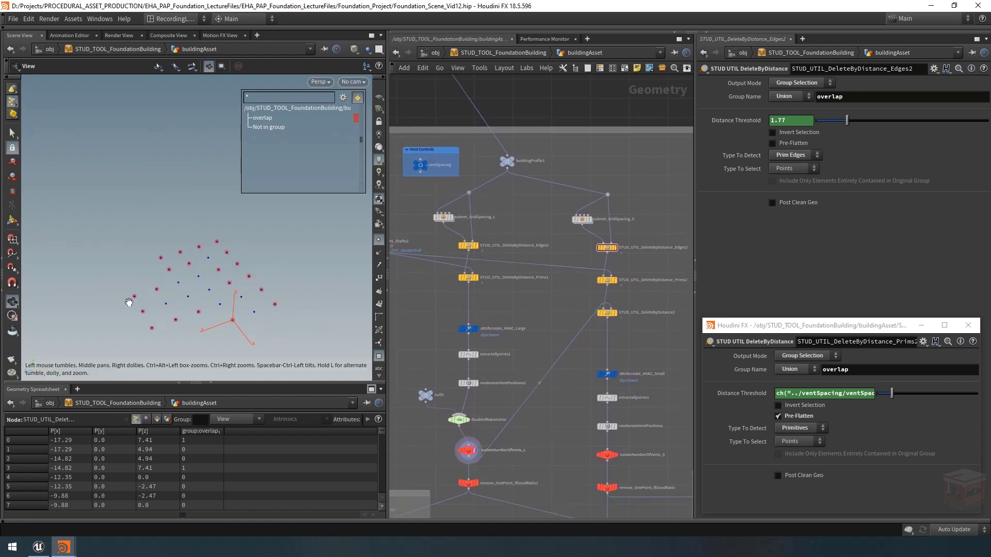
{"action": "mouse_move", "coordinate": [620, 317]}
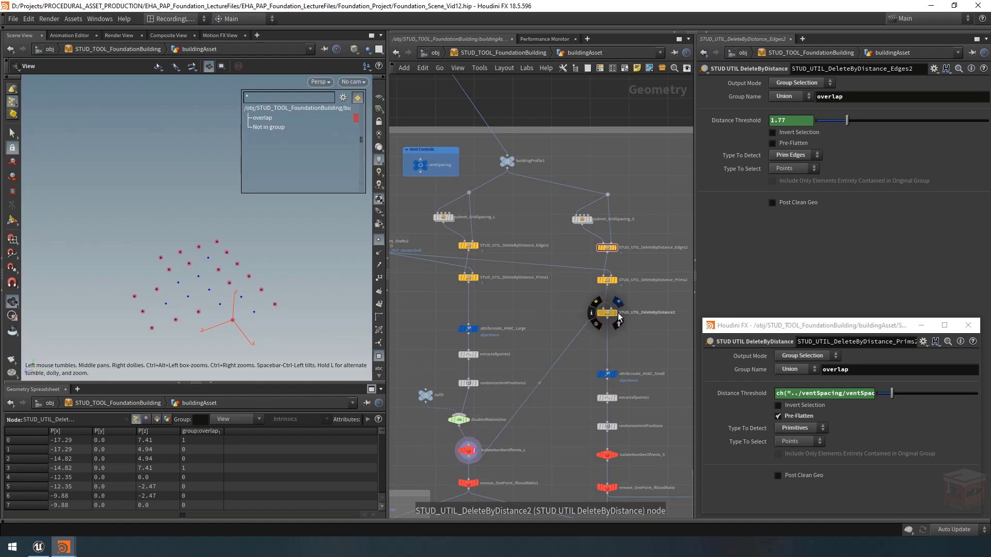
{"action": "left_click", "coordinate": [620, 316]}
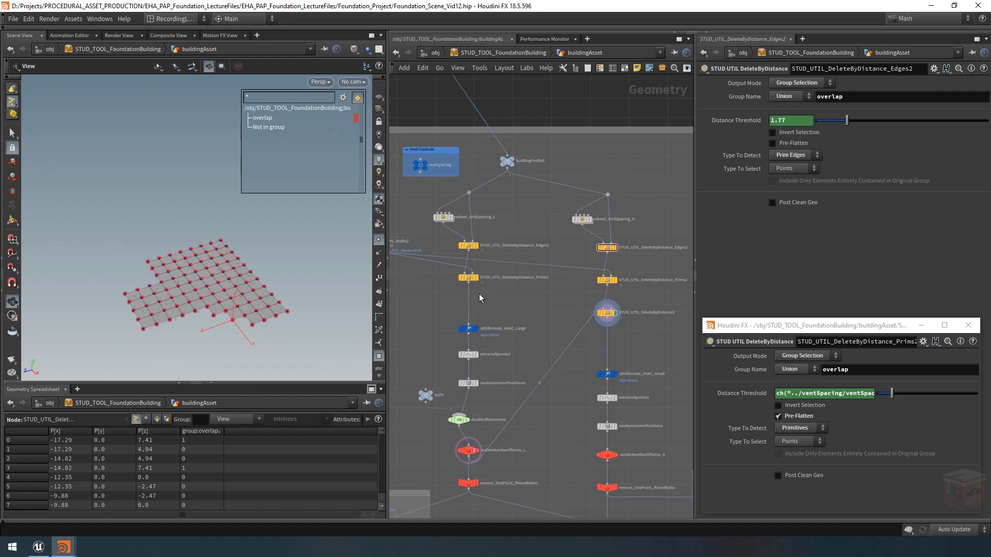
- Insert a Blast node between STUD_UTIL_DeleteByDistance_Prims1 and attribcreate_HVAC_Large and name it removeOverlap1
{"action": "key", "text": "Tab"}
{"action": "type", "text": "blas"}
{"action": "key", "text": "Return"}
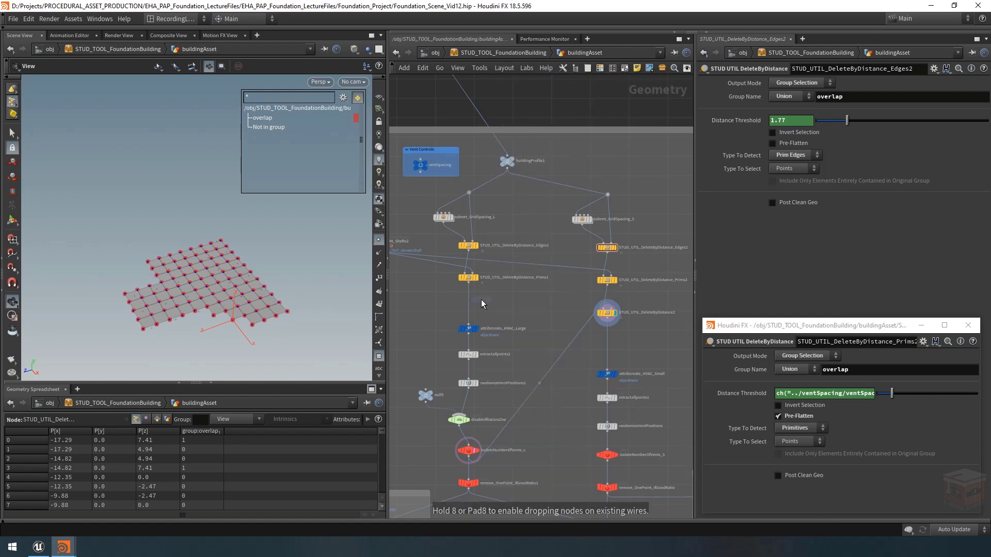
{"action": "scroll", "coordinate": [502, 302], "scroll_direction": "up", "scroll_amount": 3}
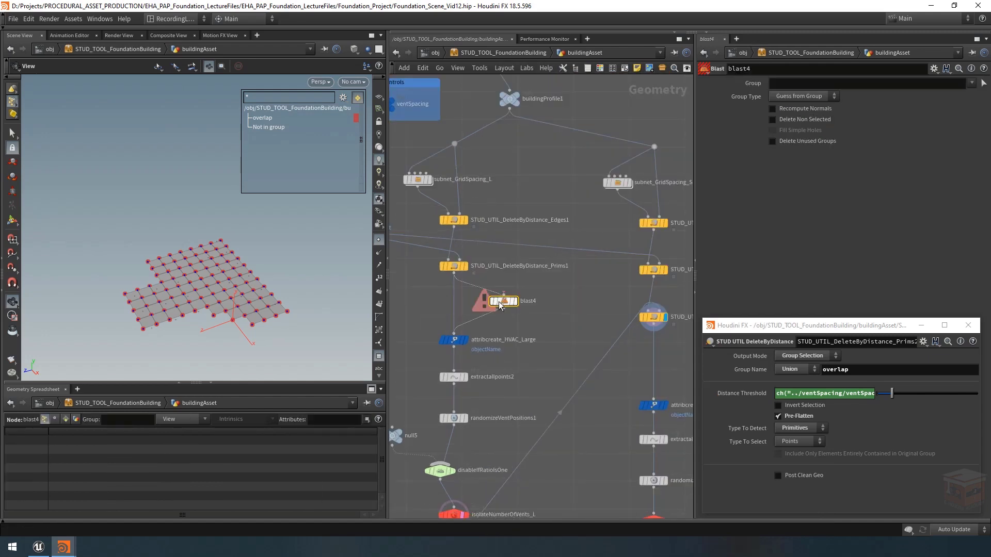
{"action": "left_click", "coordinate": [454, 306]}
{"action": "key", "text": "F2"}
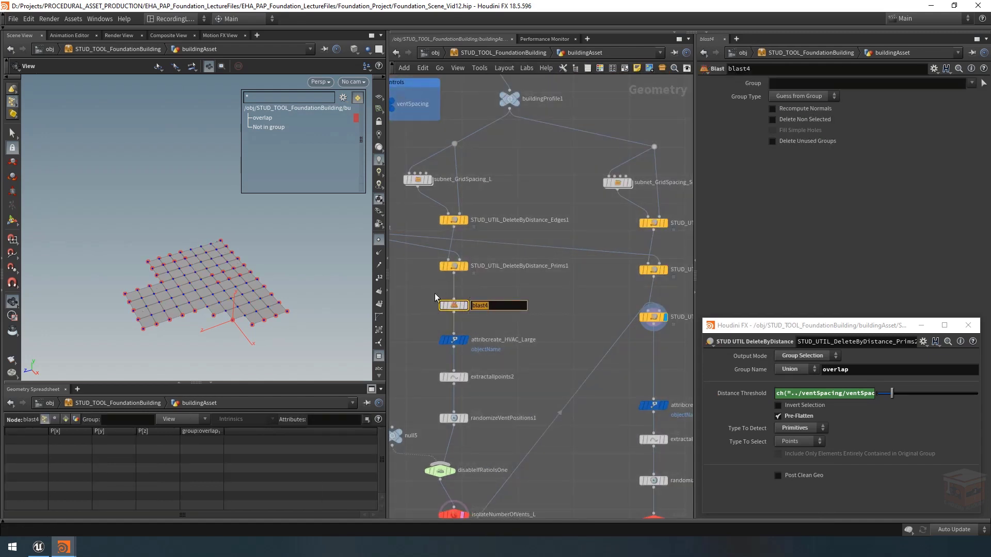
{"action": "type", "text": "removeOverlap1"}
{"action": "key", "text": "Return"}
{"action": "key", "text": "ctrl+z"}
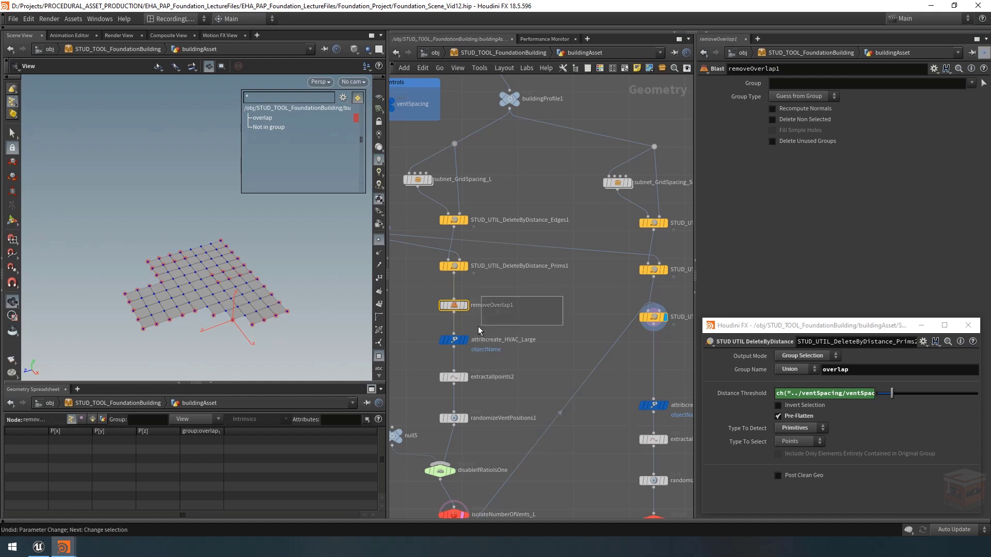
- Set removeOverlap1's group to overlap and color the node red
{"action": "left_click", "coordinate": [972, 83]}
{"action": "left_click", "coordinate": [963, 95]}
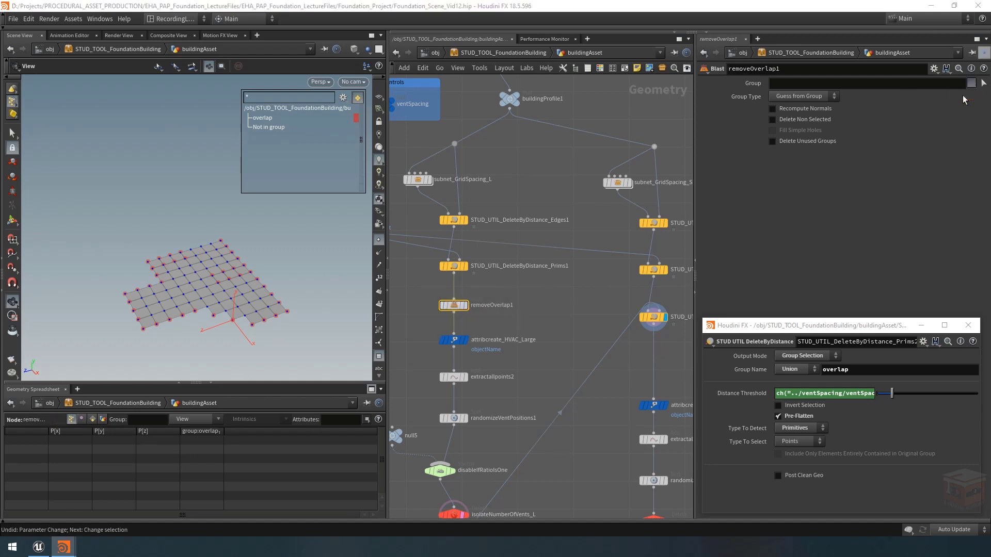
{"action": "left_click", "coordinate": [599, 70]}
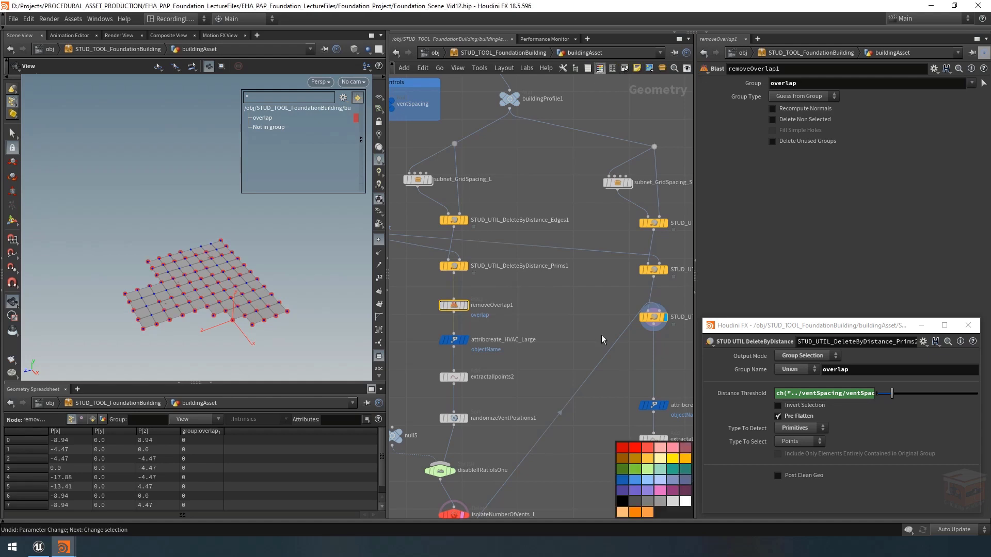
{"action": "left_click", "coordinate": [649, 450]}
- Copy removeOverlap1 and insert the copy between STUD_UTIL_DeleteByDistance2 and attribcreate_HVAC_Small
{"action": "scroll", "coordinate": [525, 296], "scroll_direction": "down", "scroll_amount": 3}
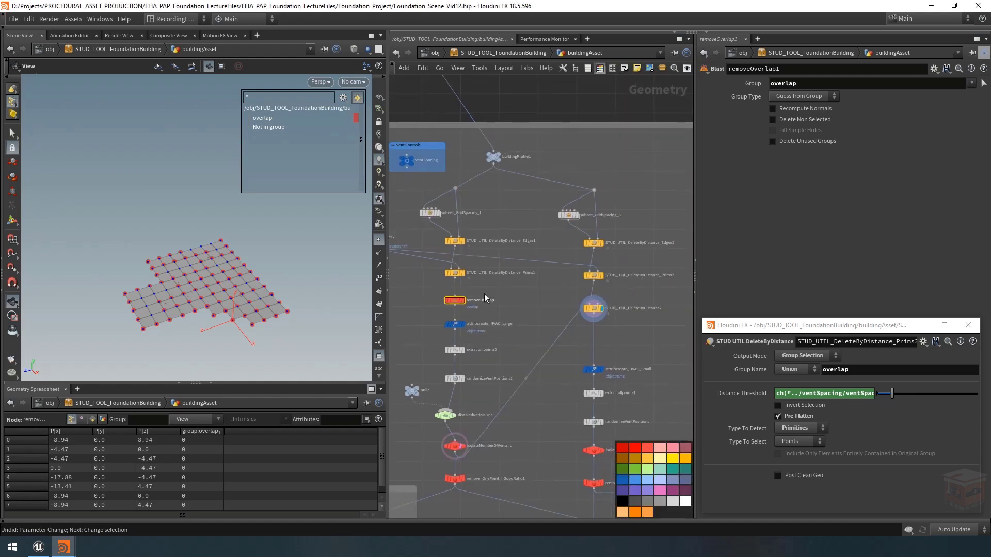
{"action": "key", "text": "ctrl+c"}
{"action": "scroll", "coordinate": [614, 332], "scroll_direction": "up", "scroll_amount": 2}
{"action": "left_click_drag", "start_coordinate": [621, 333], "coordinate": [550, 289]}
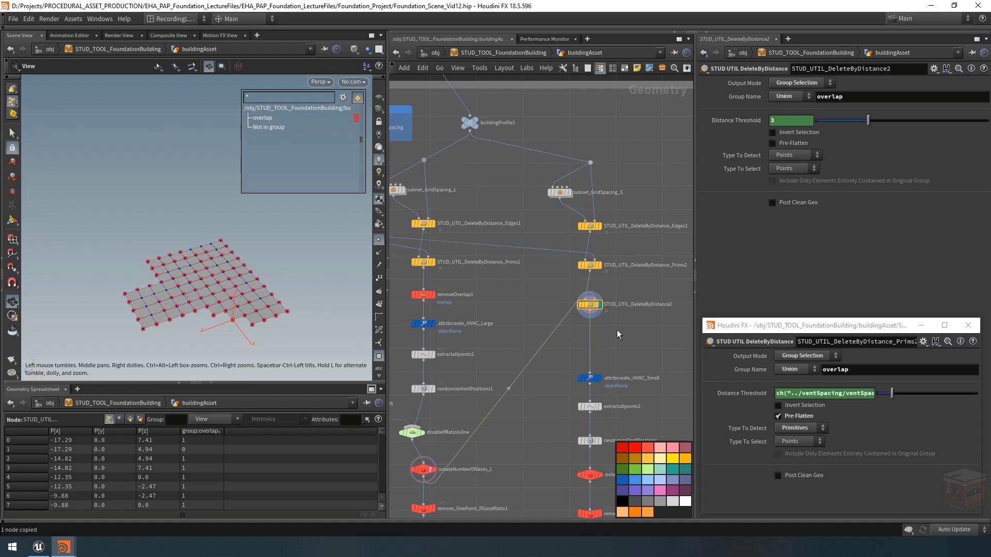
{"action": "key", "text": "ctrl+v"}
{"action": "left_click", "coordinate": [612, 342]}
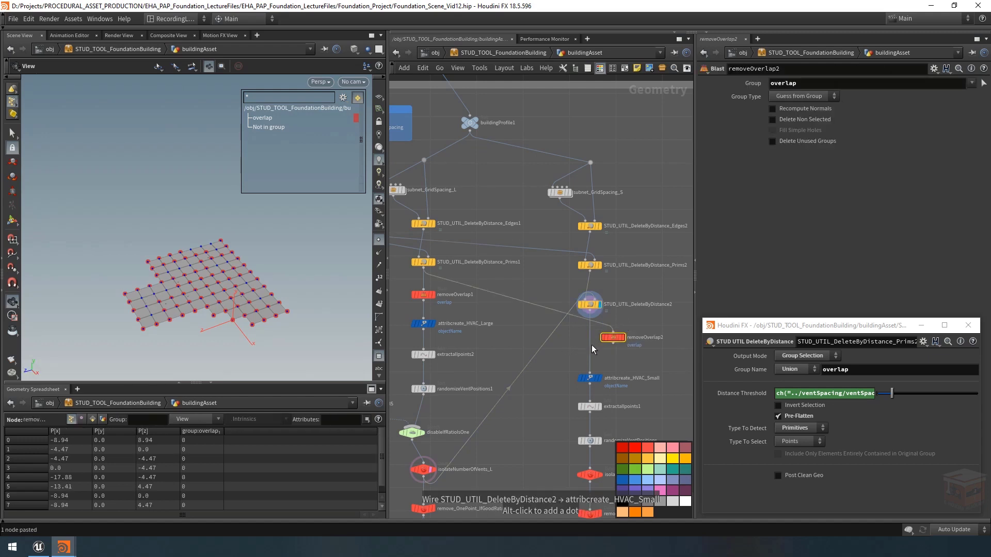
{"action": "left_click_drag", "start_coordinate": [610, 340], "coordinate": [590, 341]}
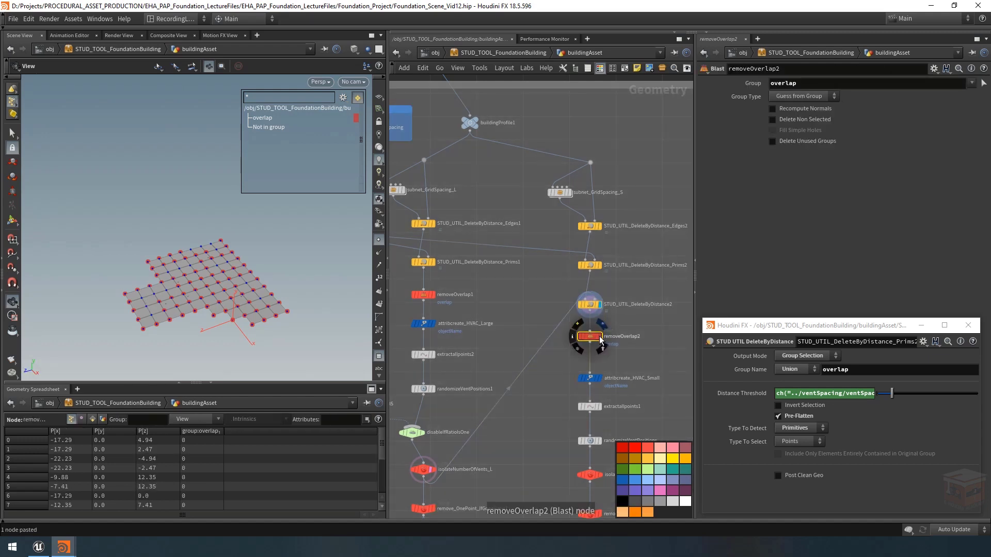
- Compare the remaining vent points by displaying removeOverlap2 and removeOverlap1, ending on removeOverlap2
{"action": "left_click", "coordinate": [600, 337]}
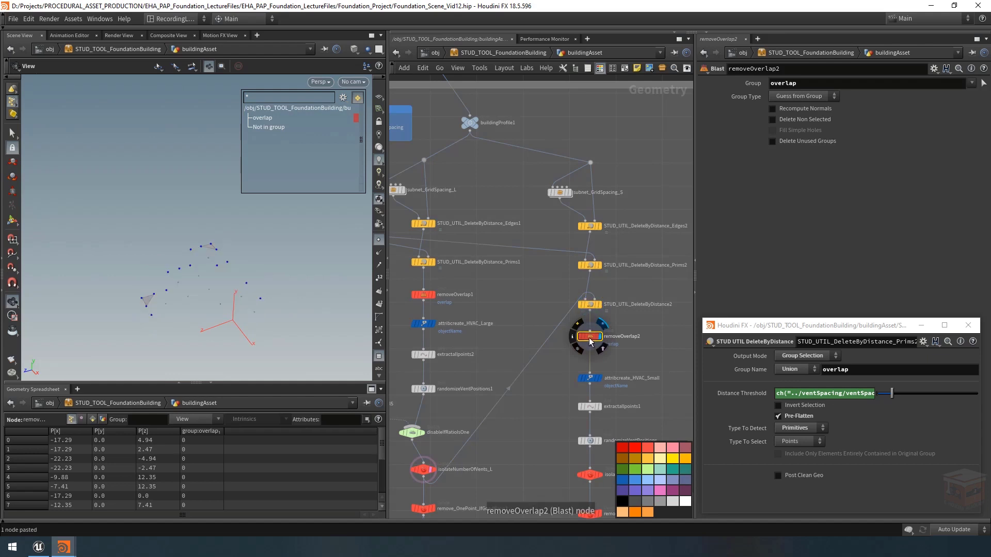
{"action": "left_click", "coordinate": [421, 297]}
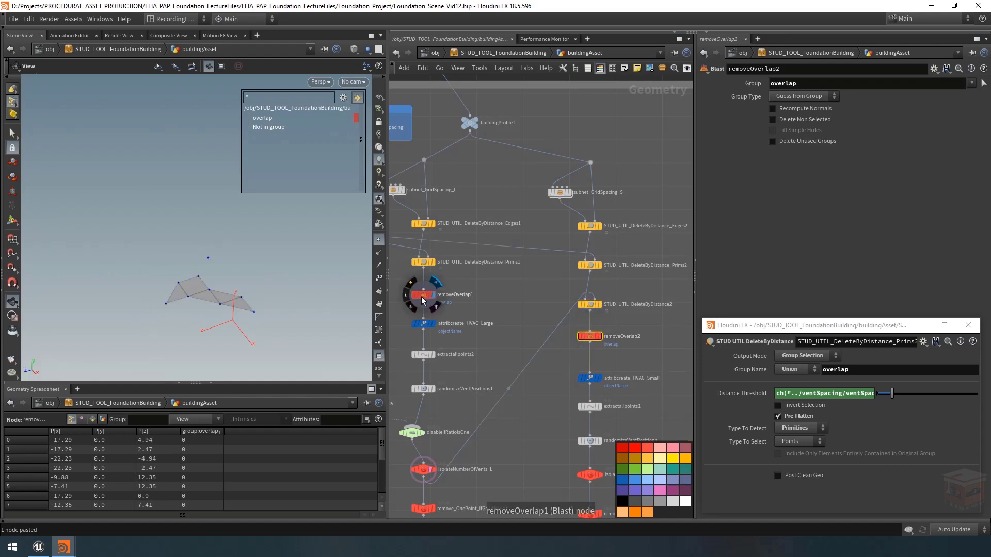
{"action": "left_click", "coordinate": [599, 341]}
{"action": "scroll", "coordinate": [515, 303], "scroll_direction": "down", "scroll_amount": 3}
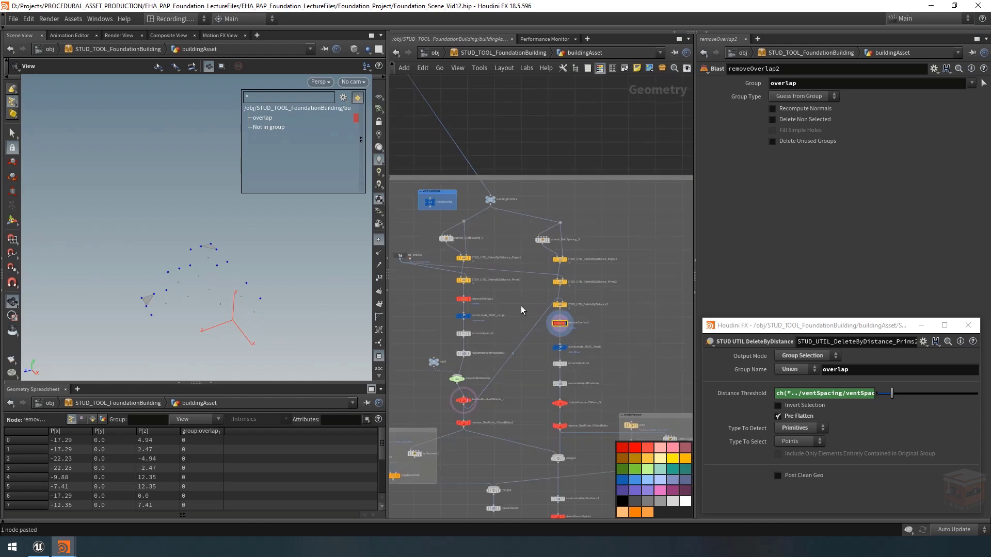
{"action": "middle_click_drag", "start_coordinate": [521, 306], "coordinate": [547, 313]}
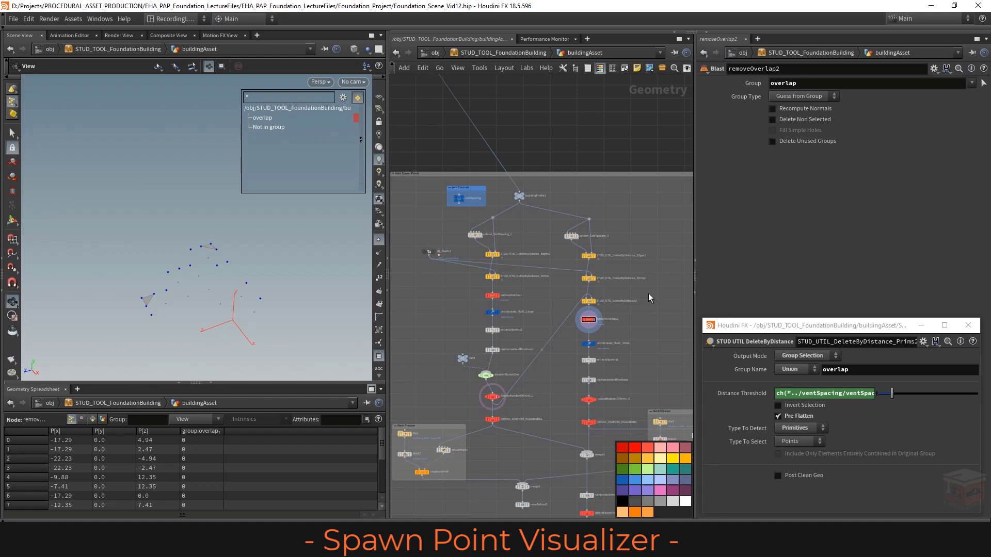
{"action": "scroll", "coordinate": [650, 299], "scroll_direction": "down", "scroll_amount": 5}
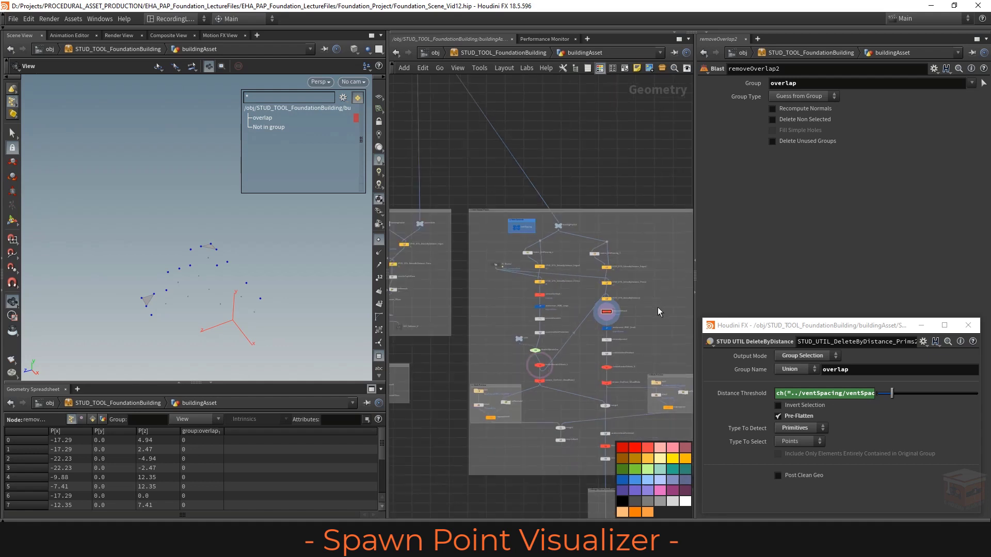
- Add a network box beside the vent network and title it "Spawn Point Visualizer"
{"action": "middle_click_drag", "start_coordinate": [651, 327], "coordinate": [591, 326]}
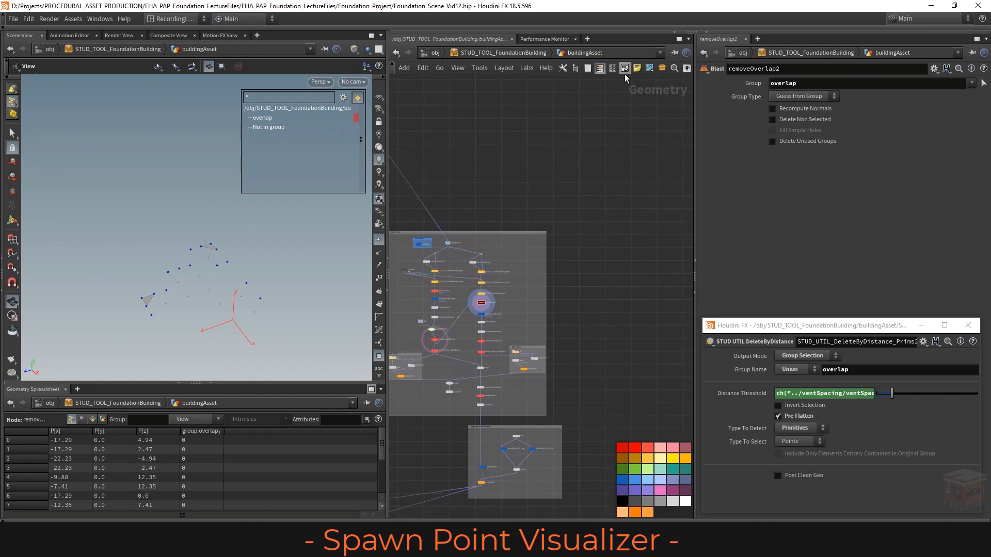
{"action": "left_click", "coordinate": [599, 73]}
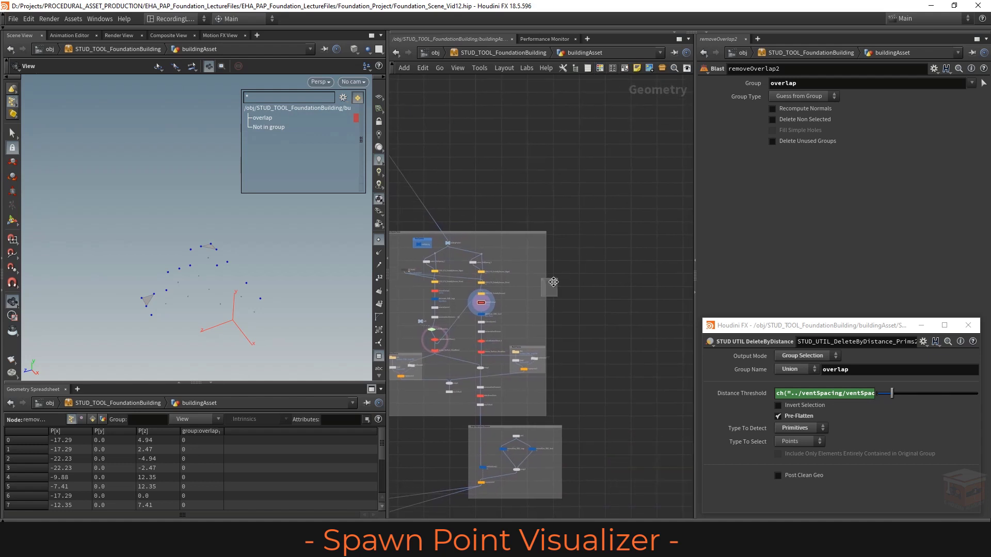
{"action": "left_click_drag", "start_coordinate": [550, 280], "coordinate": [622, 411]}
{"action": "scroll", "coordinate": [573, 279], "scroll_direction": "up", "scroll_amount": 5}
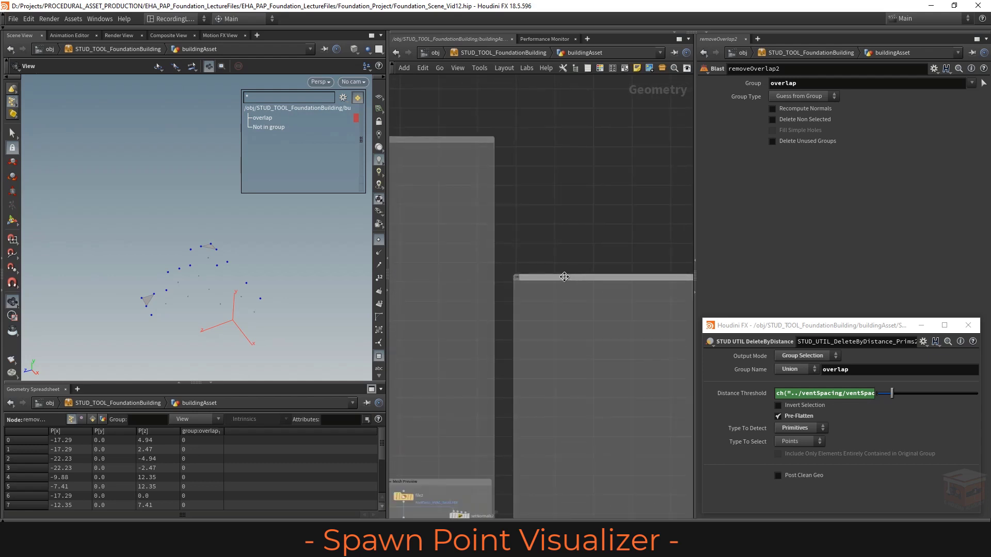
{"action": "double_click", "coordinate": [563, 277]}
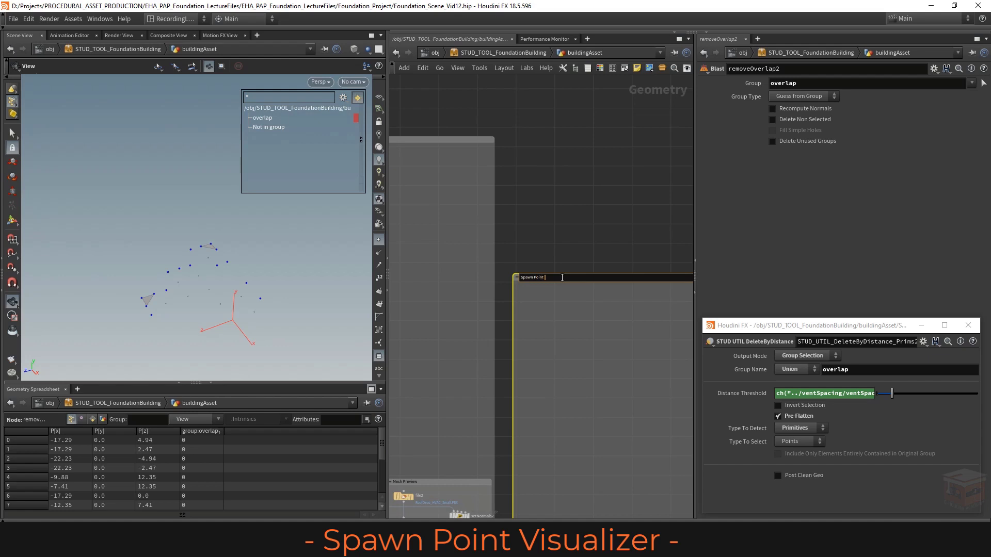
{"action": "type", "text": "Spawn Point Visualizer"}
{"action": "key", "text": "Return"}
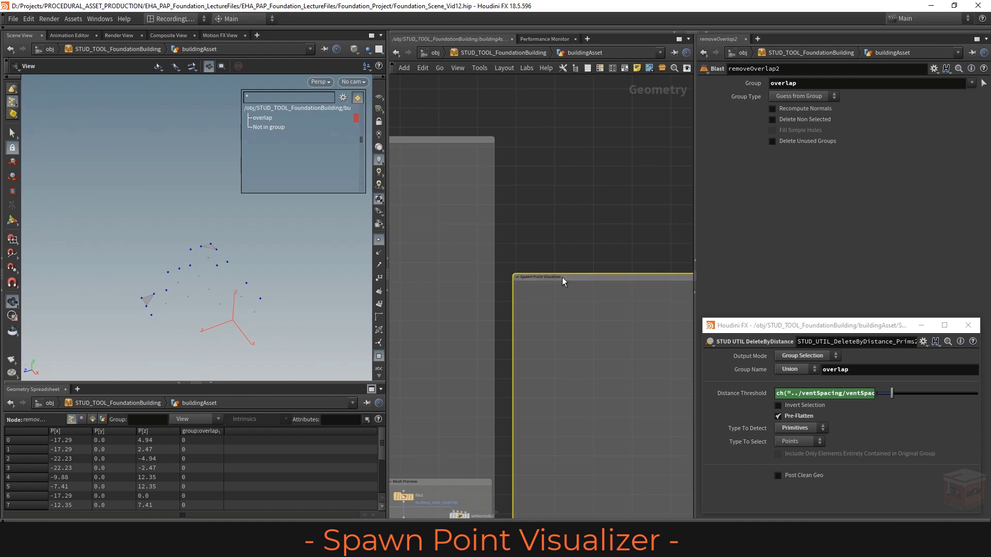
- Shift the Spawn Point Visualizer box slightly away from the vent network, color it light periwinkle blue, and widen the network editor
{"action": "scroll", "coordinate": [584, 300], "scroll_direction": "down", "scroll_amount": 5}
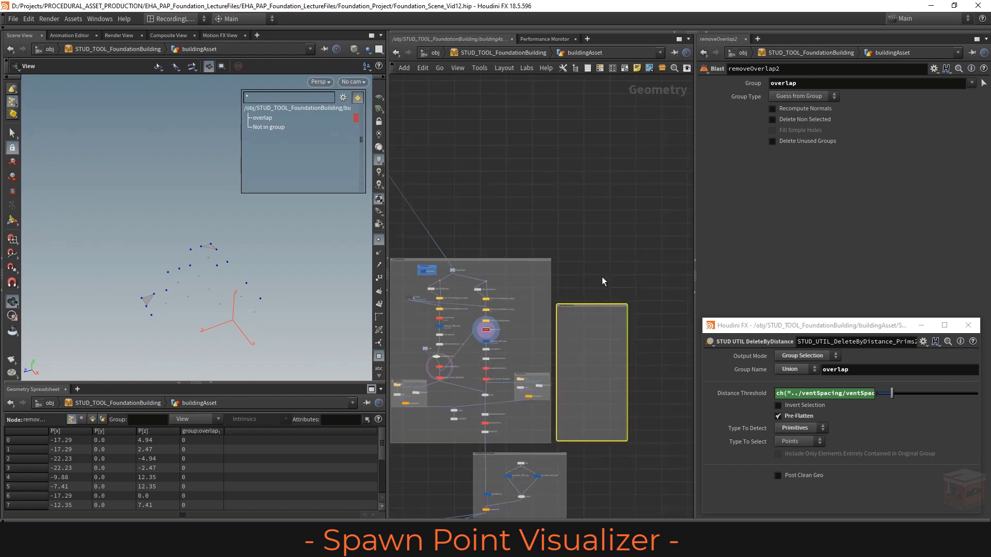
{"action": "left_click_drag", "start_coordinate": [612, 308], "coordinate": [617, 310]}
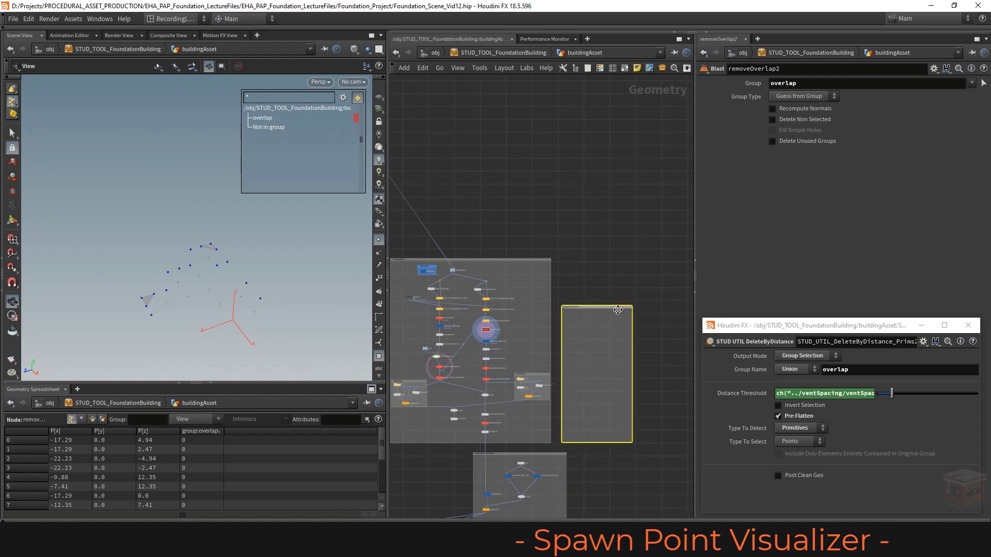
{"action": "left_click", "coordinate": [599, 67]}
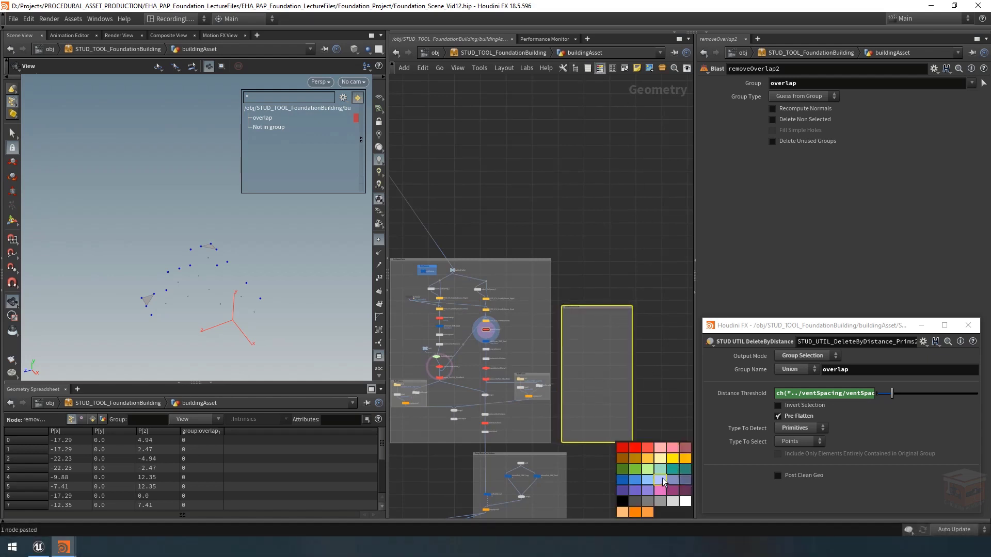
{"action": "left_click", "coordinate": [662, 480]}
{"action": "left_click", "coordinate": [599, 69]}
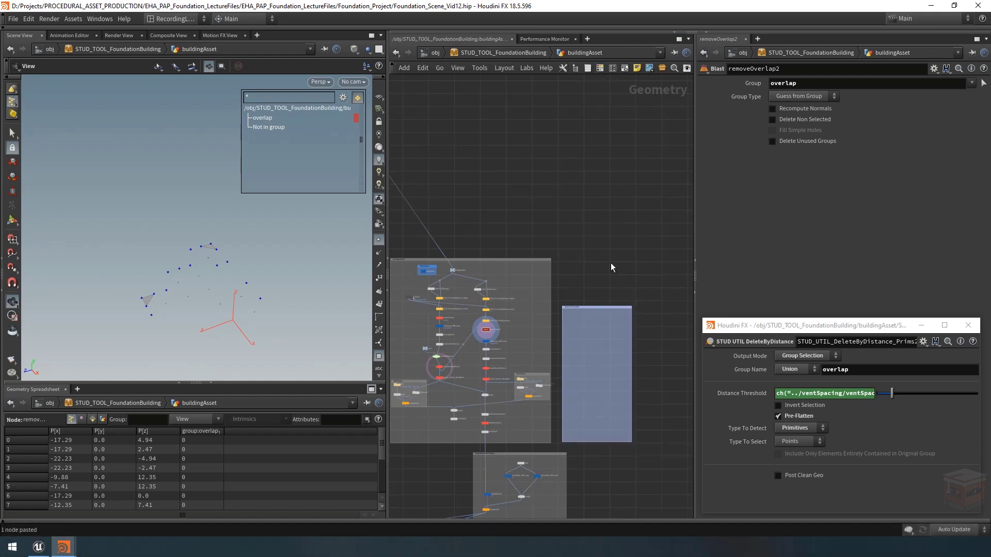
{"action": "middle_click_drag", "start_coordinate": [611, 262], "coordinate": [629, 243]}
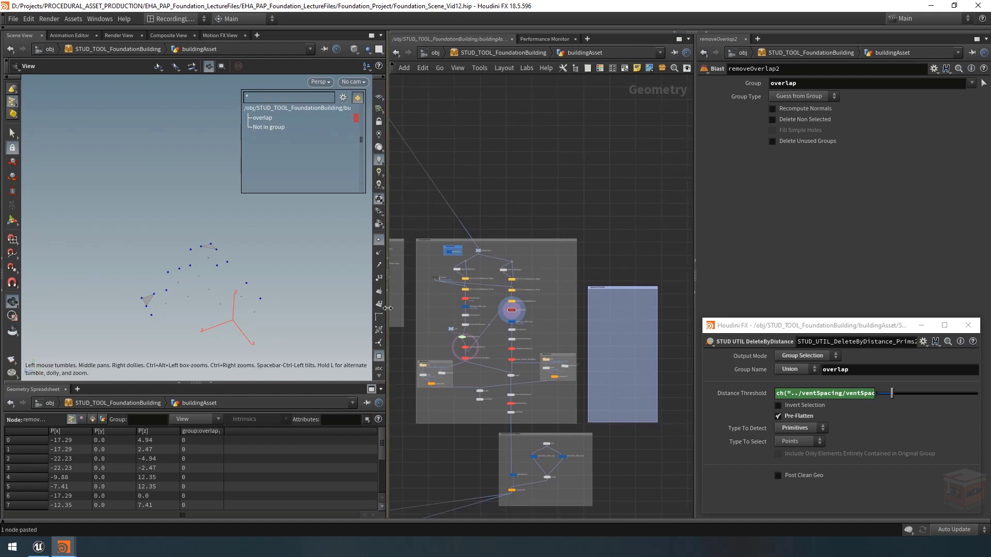
{"action": "left_click_drag", "start_coordinate": [387, 290], "coordinate": [322, 291]}
- Set the display flag on the STUD_UTIL_DeleteByDistance2 node to show its result in the viewport
{"action": "scroll", "coordinate": [523, 320], "scroll_direction": "up", "scroll_amount": 3}
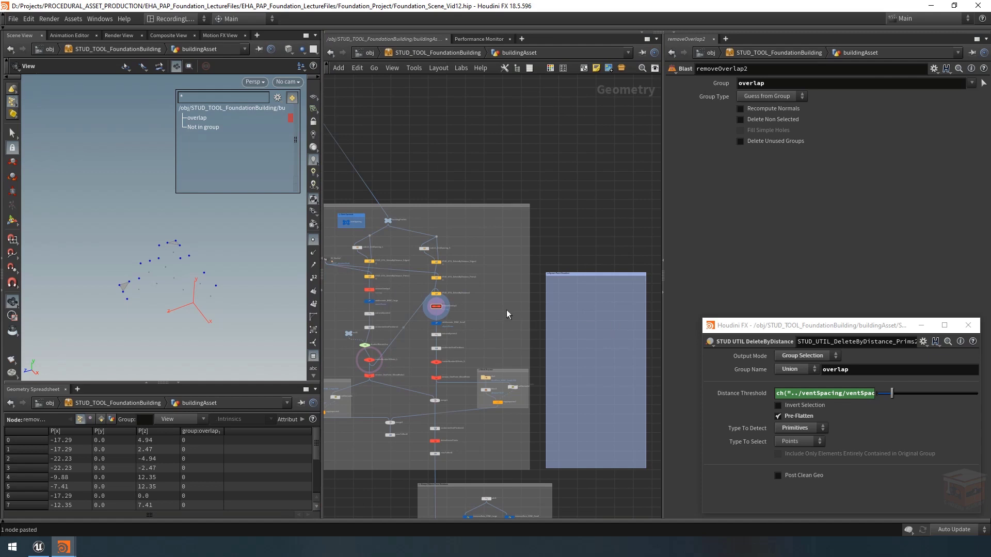
{"action": "key", "text": "ctrl+z"}
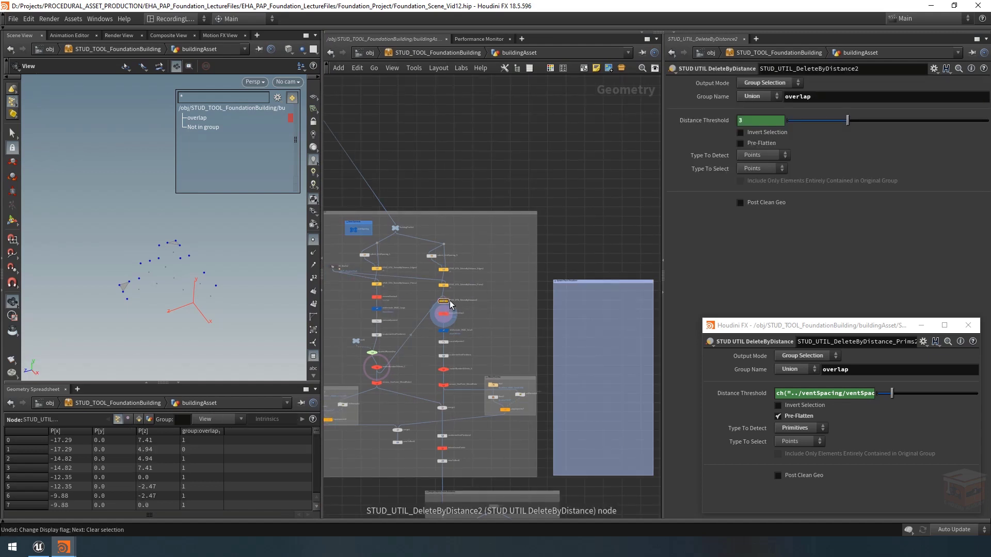
{"action": "scroll", "coordinate": [450, 301], "scroll_direction": "up", "scroll_amount": 8}
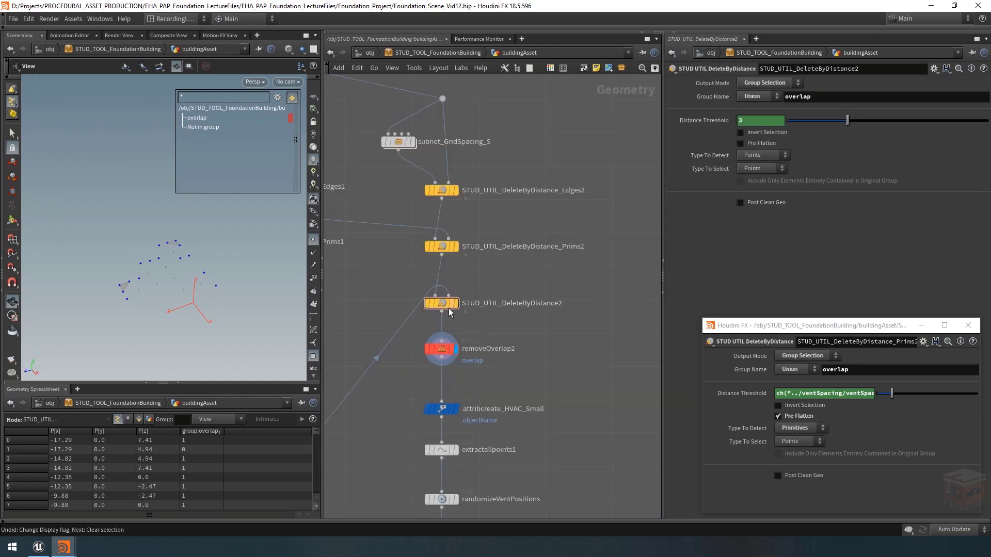
{"action": "left_click", "coordinate": [450, 304]}
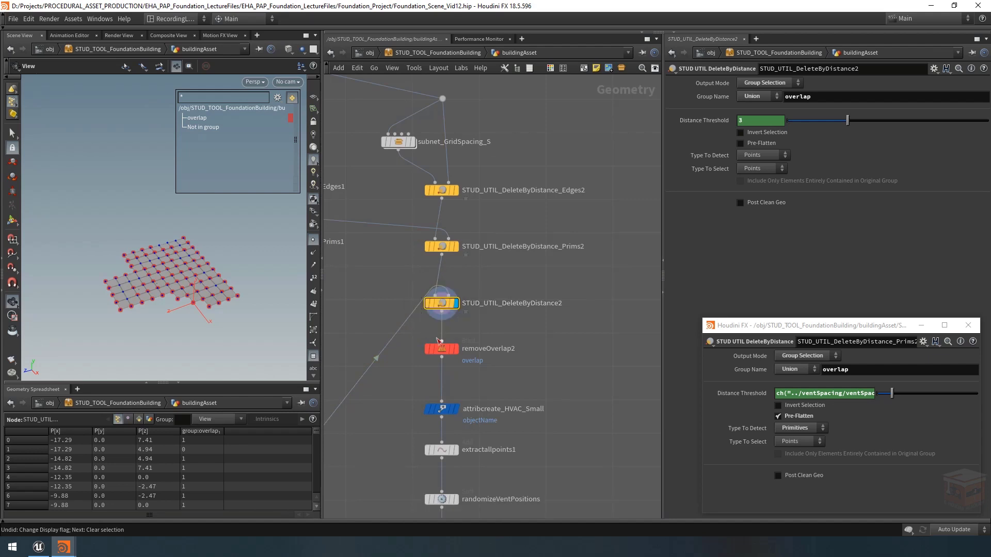
- Branch a Null node named smallVentSP off STUD_UTIL_DeleteByDistance2, placing it inside the Spawn Point Visualizer box
{"action": "left_click", "coordinate": [442, 312]}
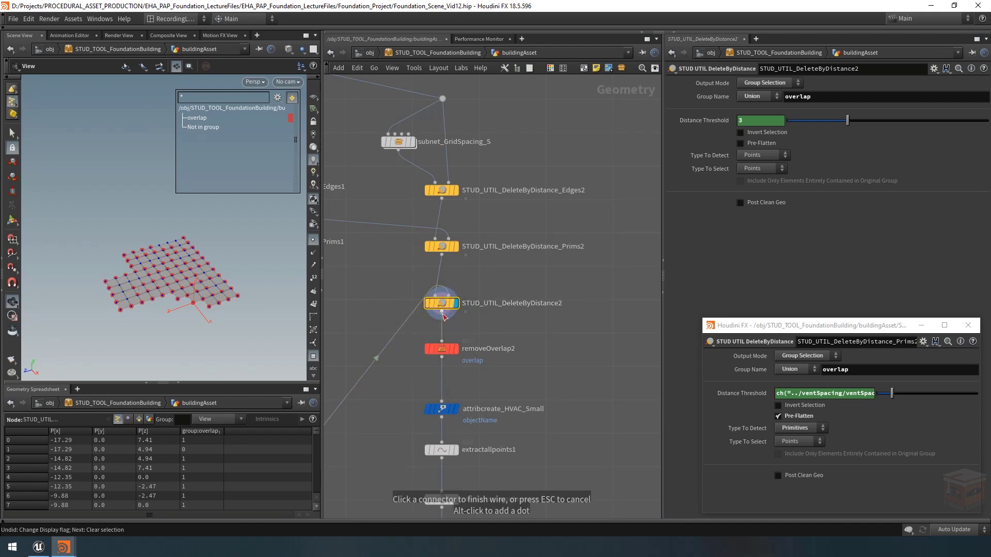
{"action": "scroll", "coordinate": [443, 316], "scroll_direction": "down", "scroll_amount": 5}
{"action": "scroll", "coordinate": [425, 315], "scroll_direction": "down", "scroll_amount": 1}
{"action": "scroll", "coordinate": [525, 327], "scroll_direction": "up", "scroll_amount": 5}
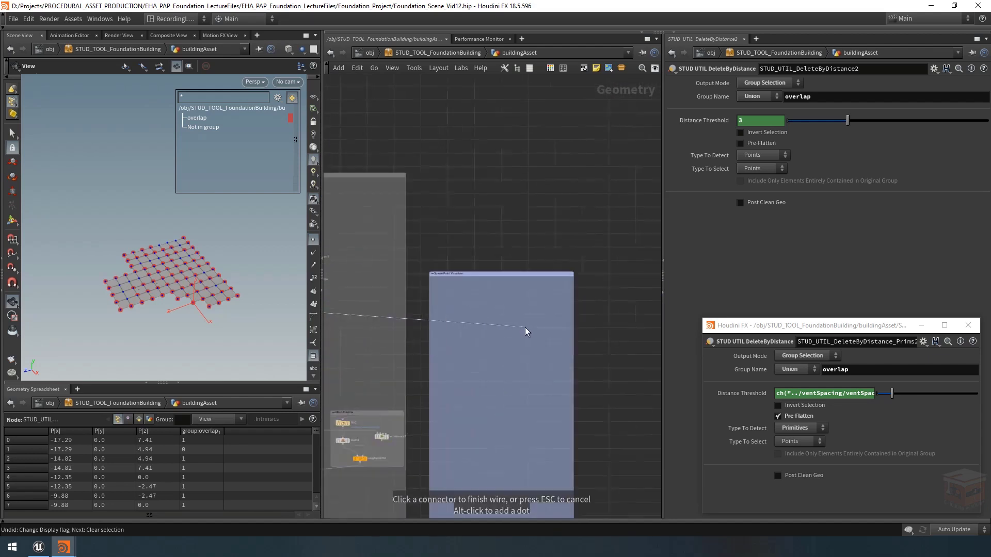
{"action": "scroll", "coordinate": [525, 327], "scroll_direction": "up", "scroll_amount": 2}
{"action": "key", "text": "Tab"}
{"action": "type", "text": "nul"}
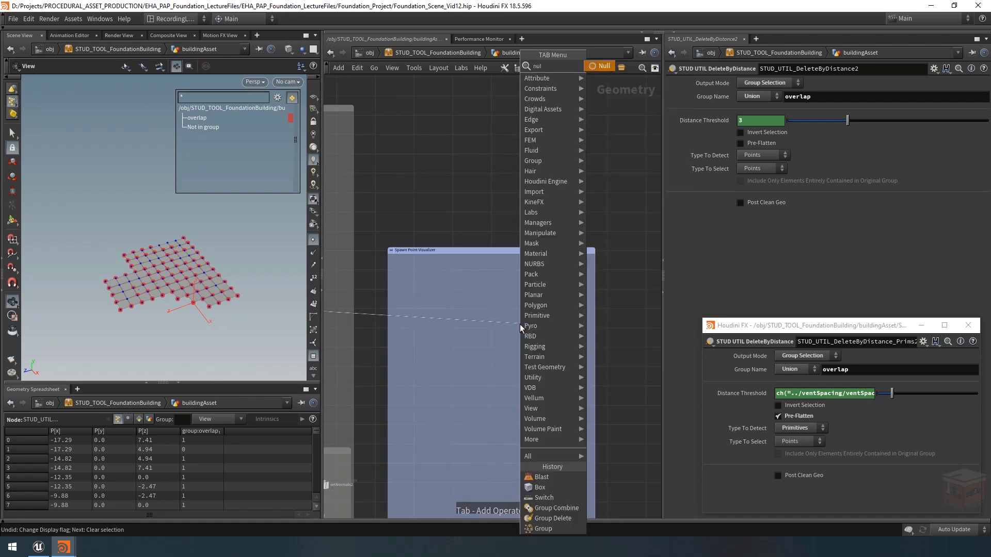
{"action": "key", "text": "Return"}
{"action": "scroll", "coordinate": [519, 324], "scroll_direction": "up", "scroll_amount": 2}
{"action": "left_click", "coordinate": [509, 317]}
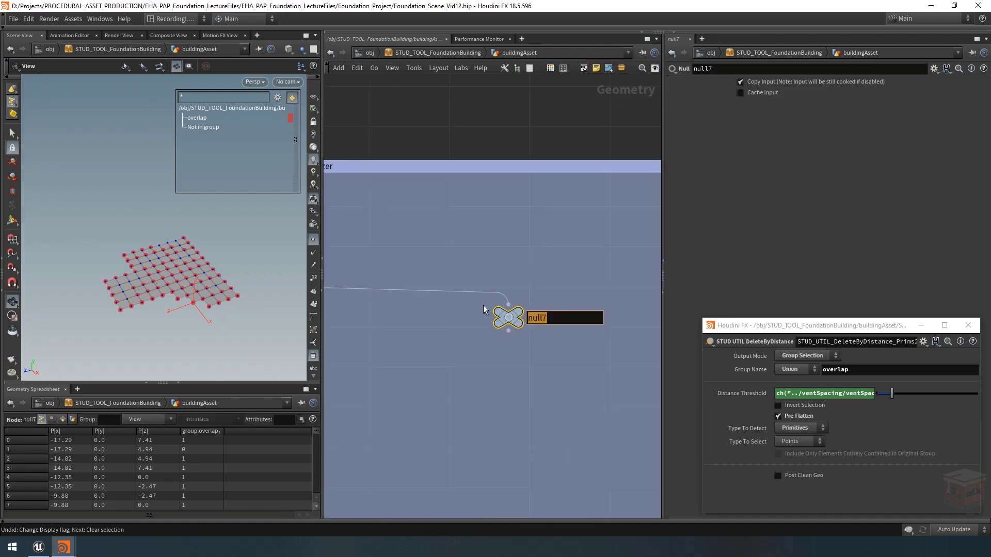
{"action": "type", "text": "smallVentSP"}
{"action": "key", "text": "Return"}
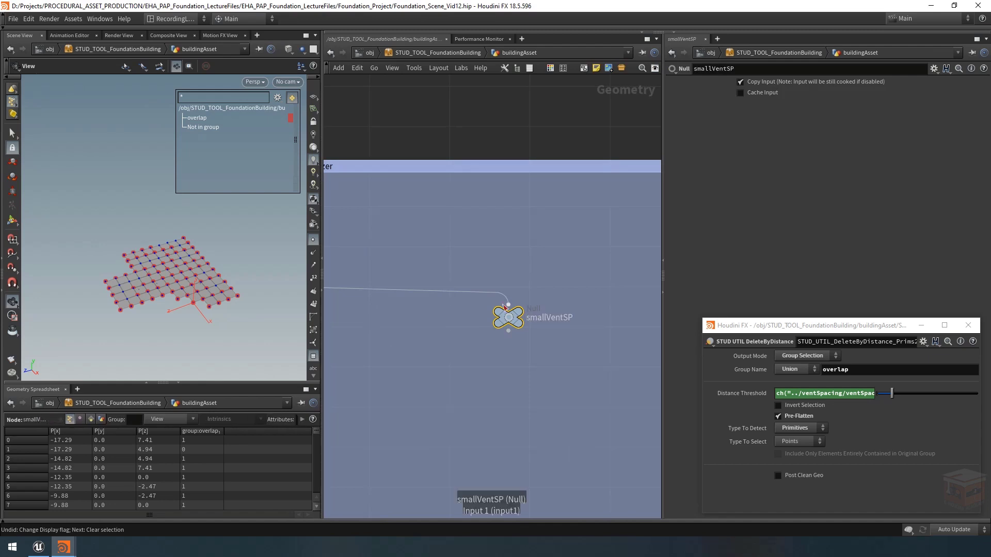
- Branch a second Null node off the STUD_UTIL_DeleteByDistance_Prims1 output, placing it inside the Spawn Point Visualizer box
{"action": "scroll", "coordinate": [504, 307], "scroll_direction": "down", "scroll_amount": 8}
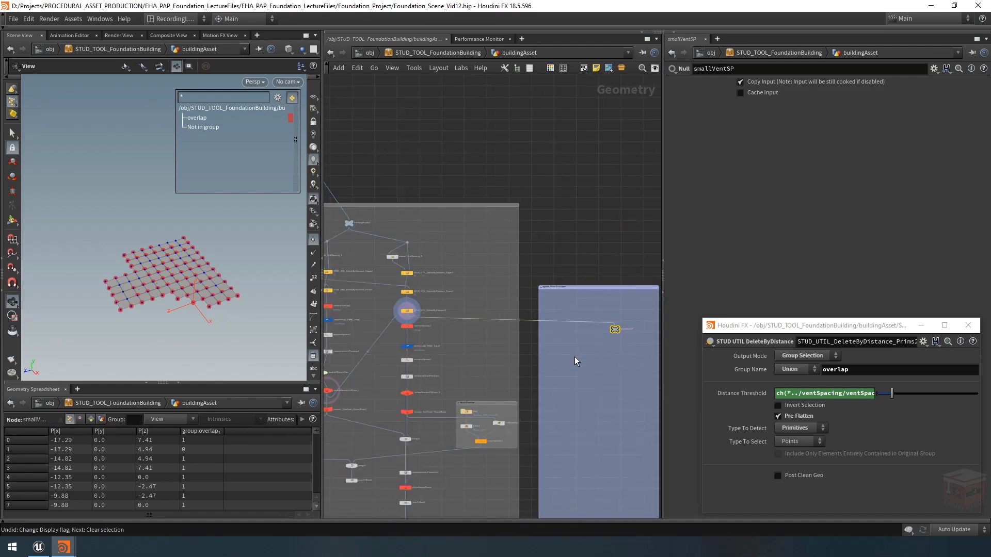
{"action": "scroll", "coordinate": [392, 289], "scroll_direction": "up", "scroll_amount": 8}
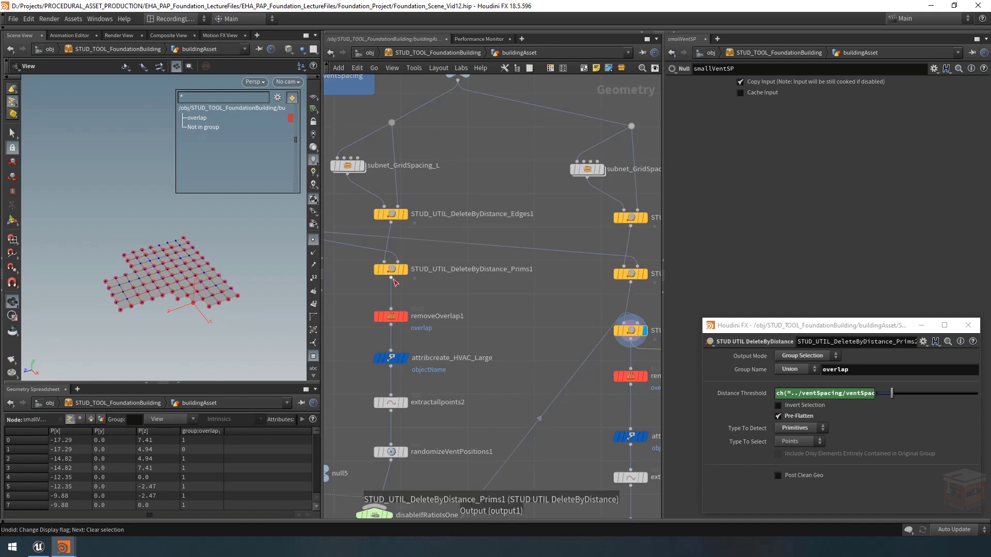
{"action": "left_click", "coordinate": [392, 279]}
{"action": "scroll", "coordinate": [466, 305], "scroll_direction": "down", "scroll_amount": 5}
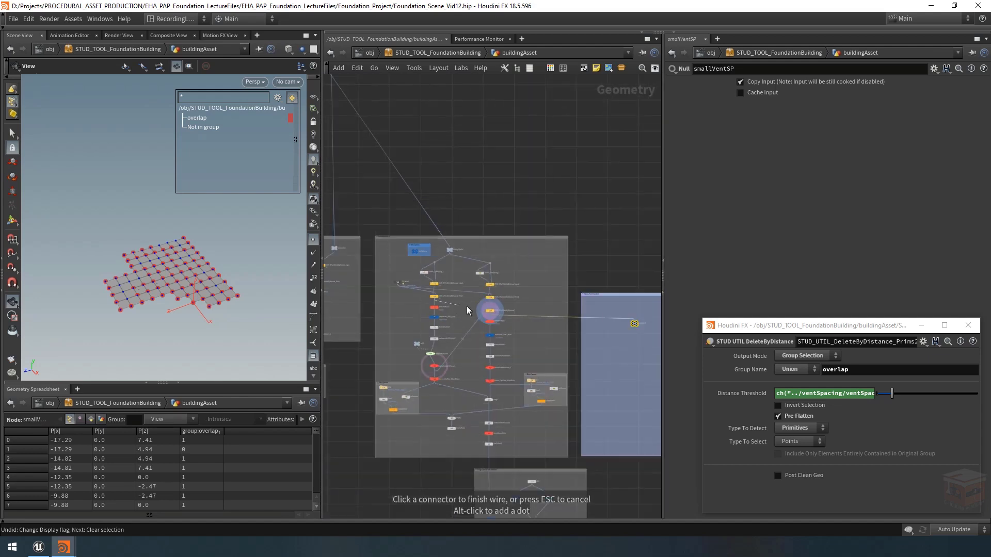
{"action": "scroll", "coordinate": [467, 304], "scroll_direction": "up", "scroll_amount": 5}
{"action": "key", "text": "Tab"}
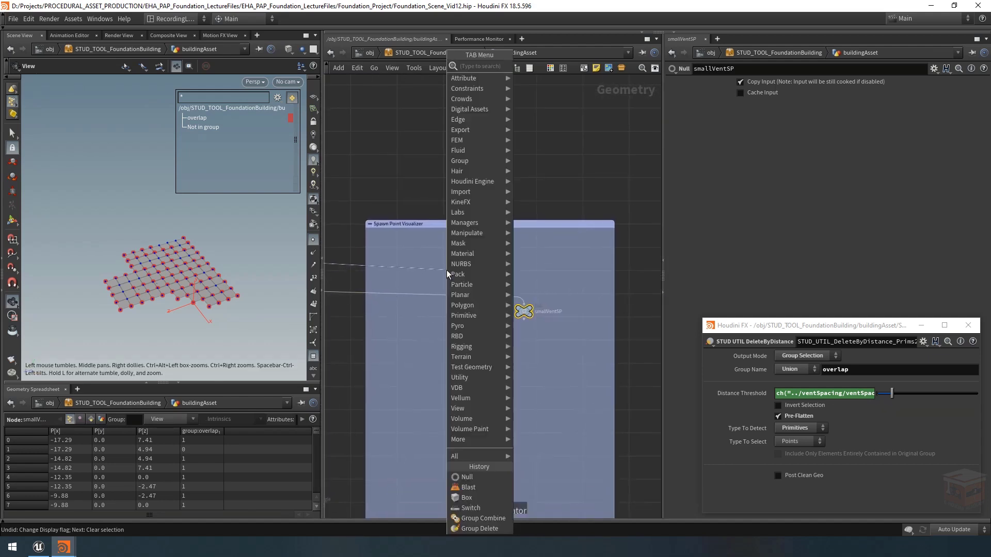
{"action": "type", "text": "null"}
{"action": "key", "text": "Return"}
{"action": "left_click", "coordinate": [447, 271]}
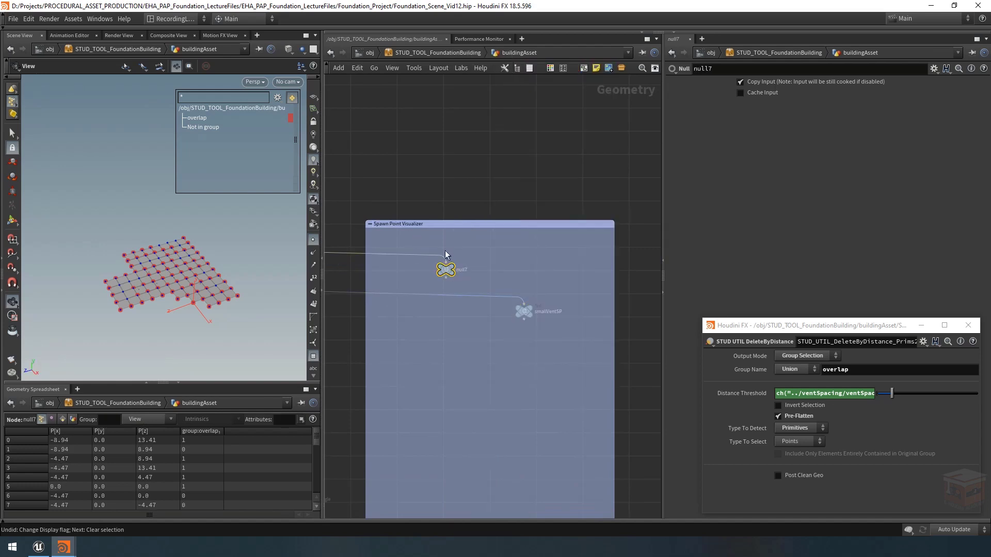
- Rename the Null node fed by STUD_UTIL_DeleteByDistance_Prims1 as largeVentSP
{"action": "scroll", "coordinate": [447, 264], "scroll_direction": "up", "scroll_amount": 3}
{"action": "double_click", "coordinate": [468, 274]}
{"action": "type", "text": "large"}
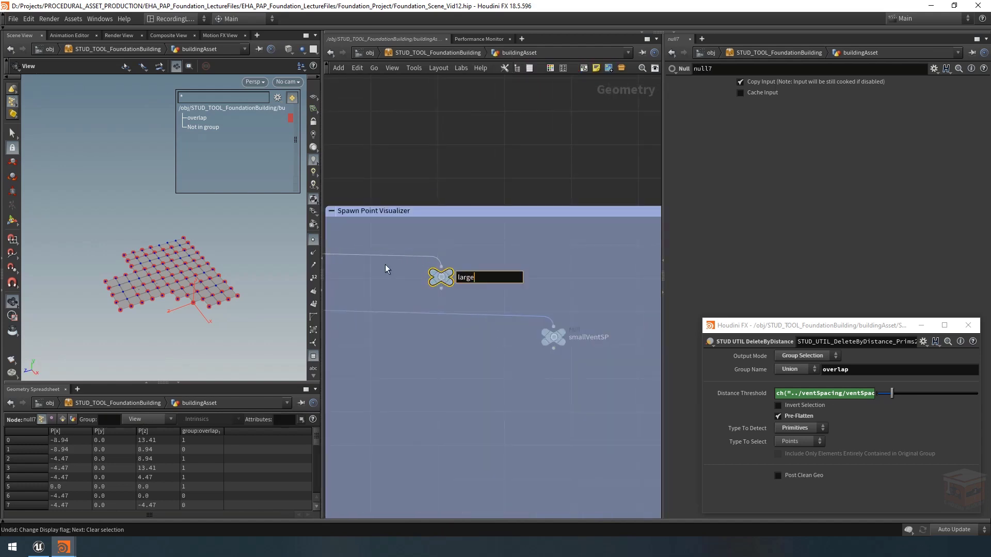
{"action": "type", "text": "VentSP"}
{"action": "key", "text": "Return"}
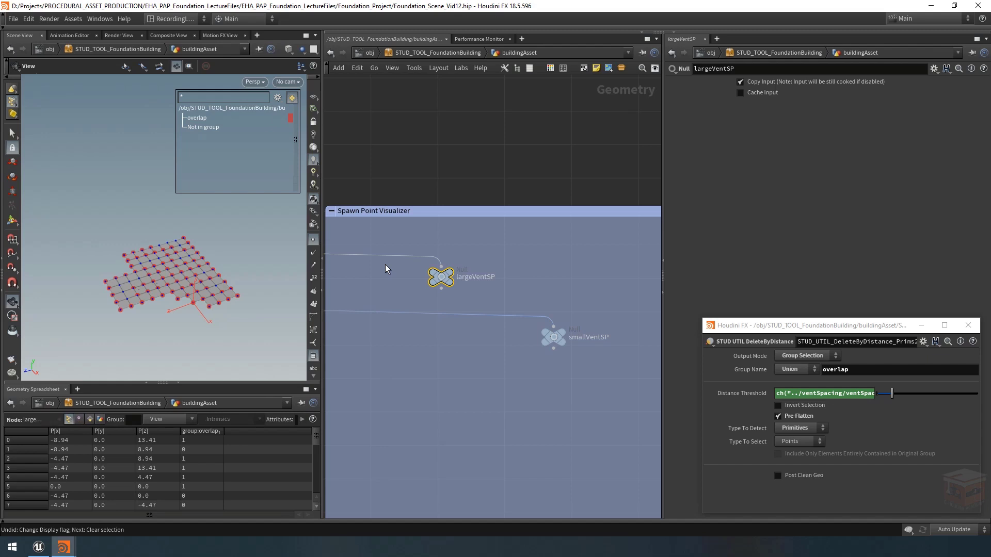
- Add a Switch node below the largeVentSP and smallVentSP nodes in the Spawn Point Visualizer box
{"action": "scroll", "coordinate": [484, 354], "scroll_direction": "down", "scroll_amount": 3}
{"action": "middle_click_drag", "start_coordinate": [481, 381], "coordinate": [476, 355]}
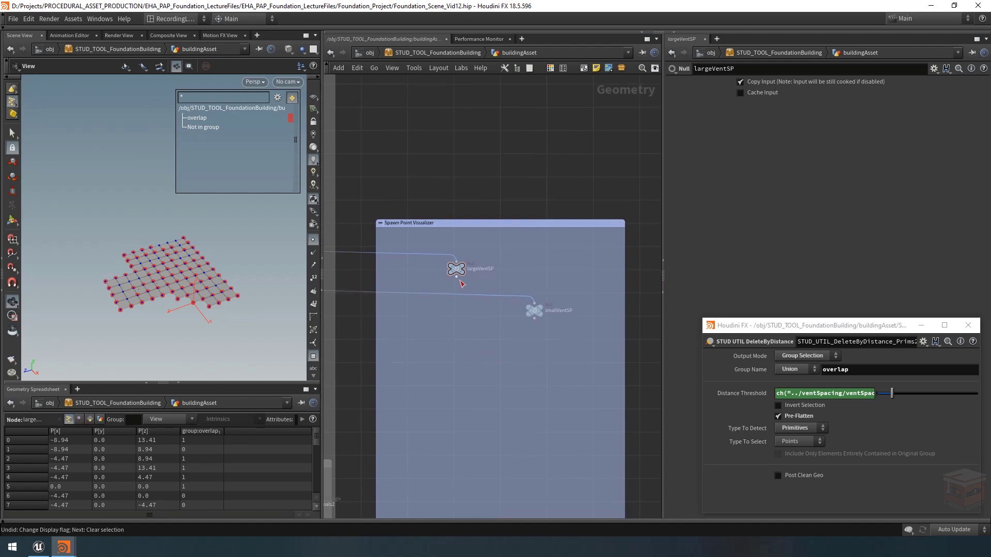
{"action": "mouse_move", "coordinate": [541, 308]}
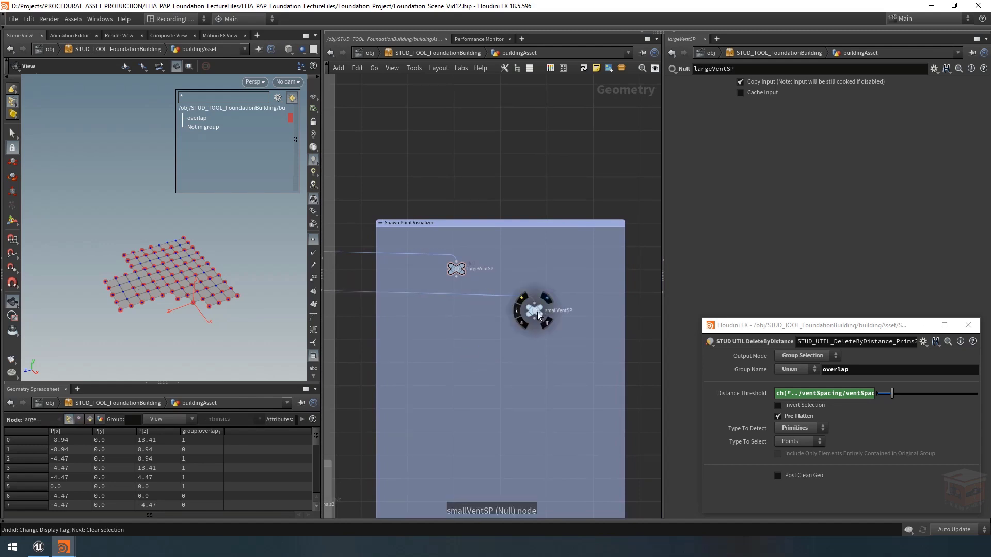
{"action": "mouse_move", "coordinate": [461, 274]}
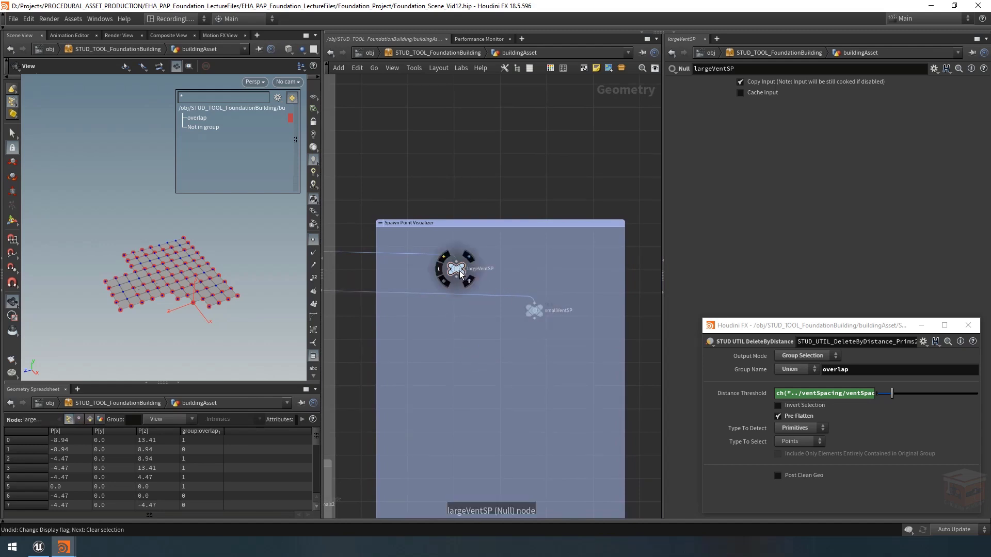
{"action": "scroll", "coordinate": [472, 339], "scroll_direction": "up", "scroll_amount": 1}
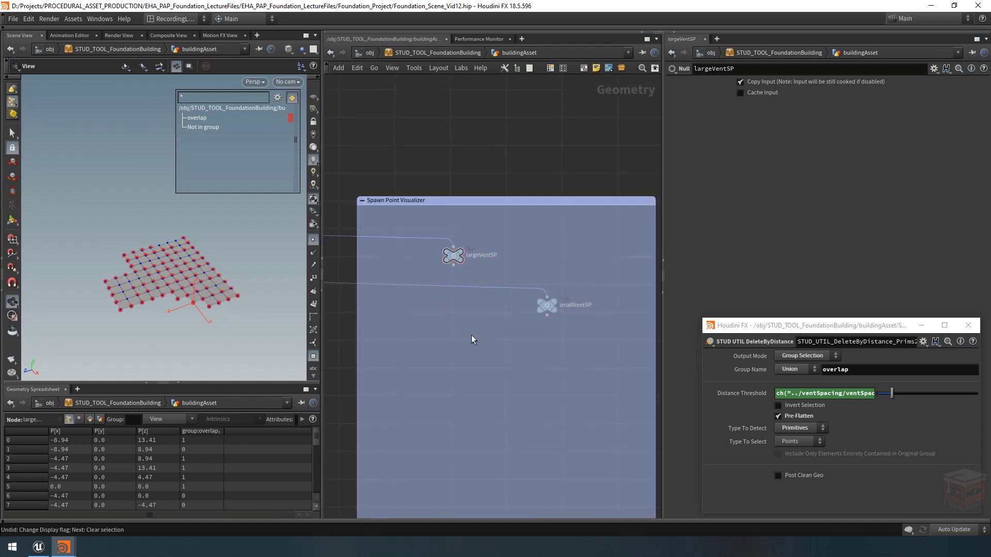
{"action": "key", "text": "Tab"}
{"action": "type", "text": "switch"}
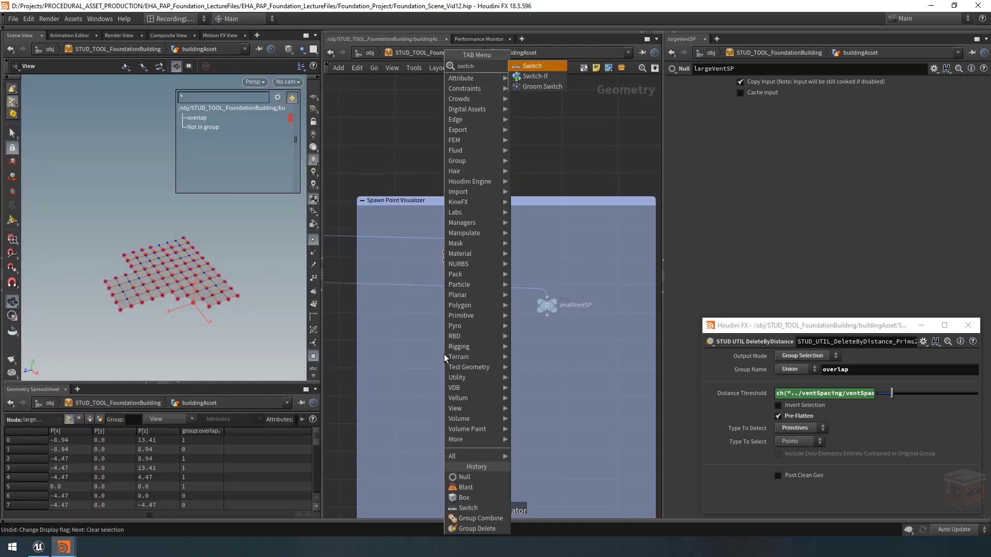
{"action": "key", "text": "Return"}
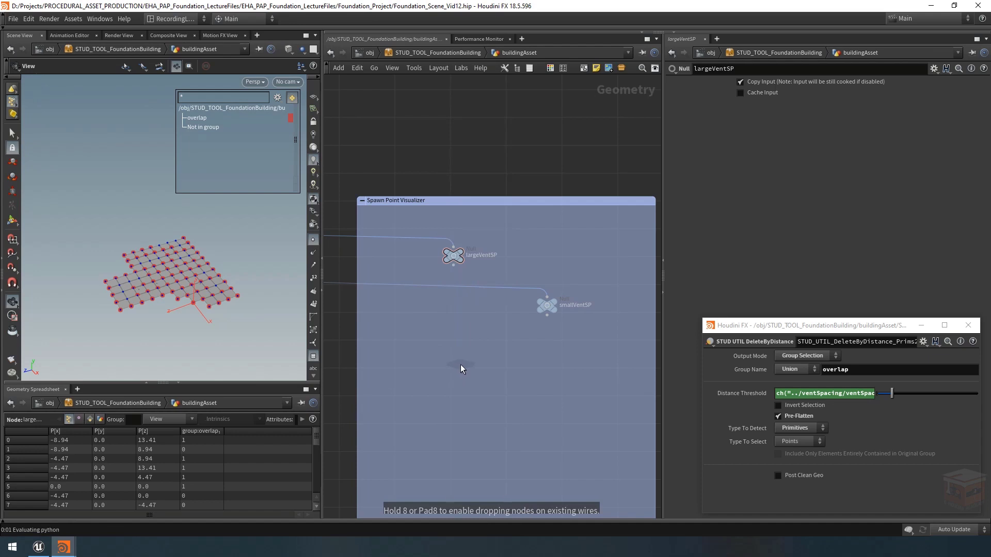
{"action": "left_click", "coordinate": [460, 364]}
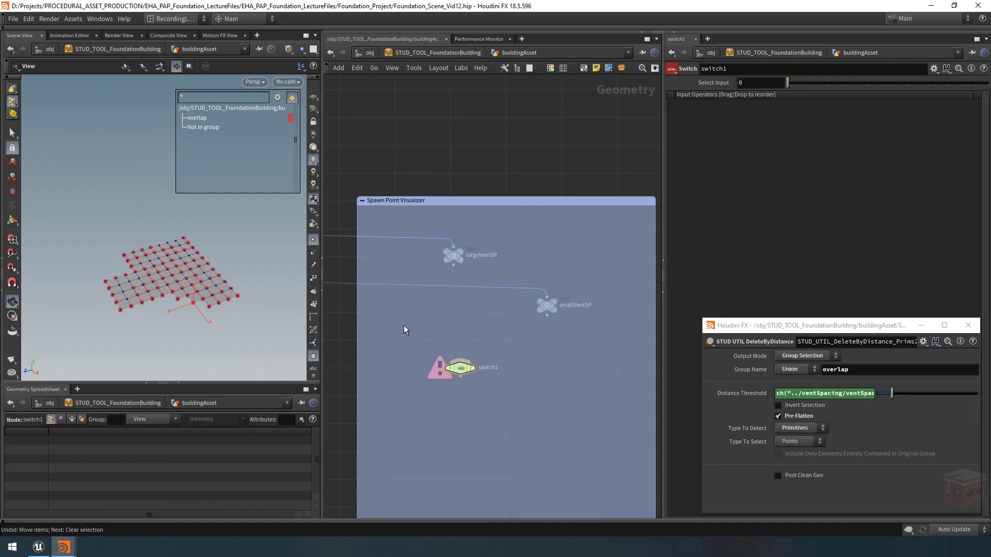
- Add a Null node named disabled above the switch in the Spawn Point Visualizer box
{"action": "key", "text": "Tab"}
{"action": "type", "text": "null"}
{"action": "key", "text": "Return"}
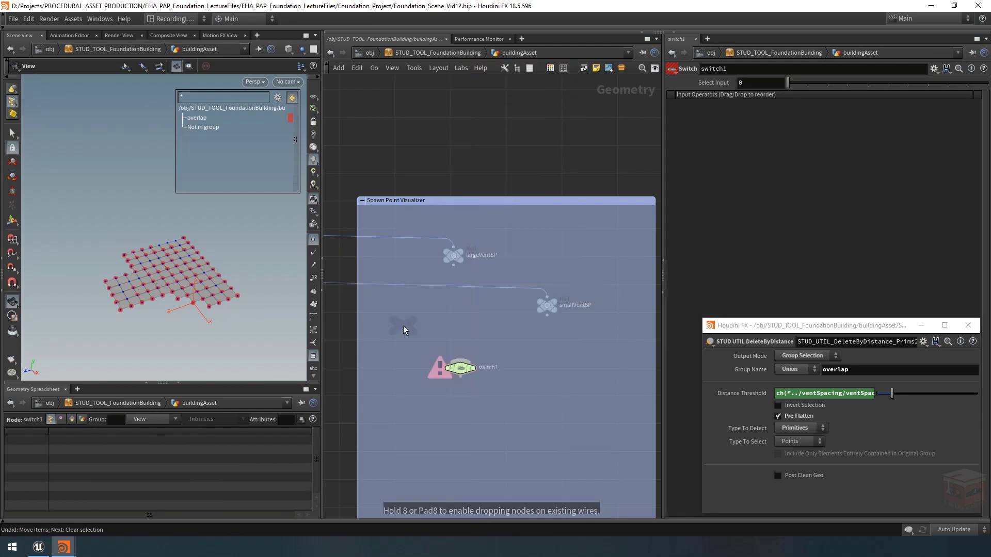
{"action": "left_click", "coordinate": [400, 332]}
{"action": "scroll", "coordinate": [421, 333], "scroll_direction": "up", "scroll_amount": 2}
{"action": "double_click", "coordinate": [421, 333]}
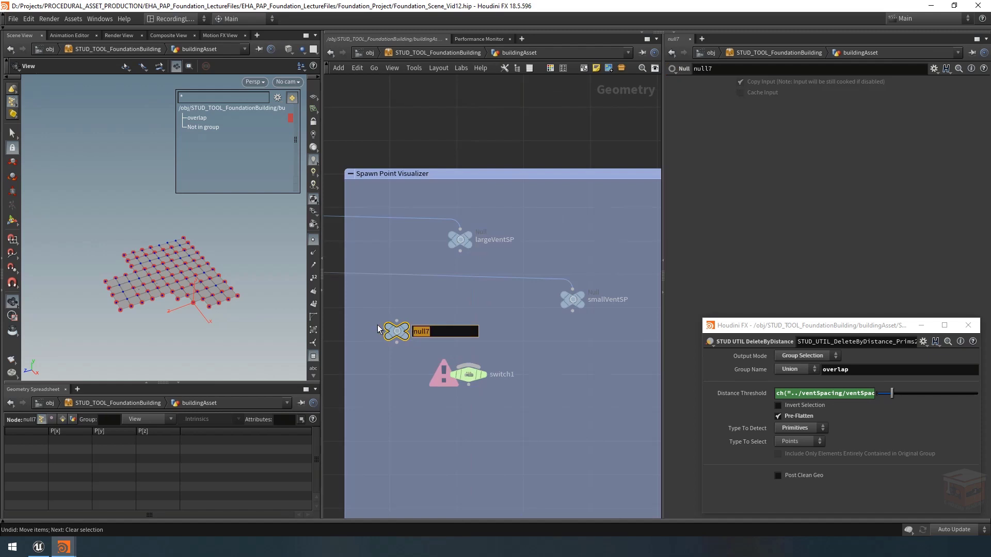
{"action": "type", "text": "disabled"}
{"action": "key", "text": "Return"}
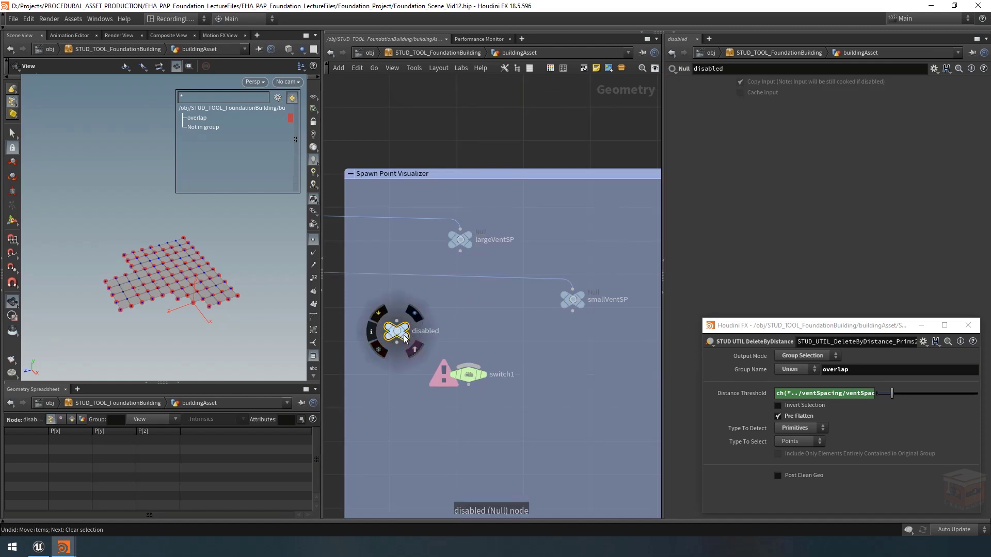
- Wire disabled, smallVentSP and largeVentSP into switch1 in that order, spacing the nodes out, and display the switch's output
{"action": "left_click_drag", "start_coordinate": [401, 345], "coordinate": [448, 357]}
{"action": "mouse_move", "coordinate": [576, 305]}
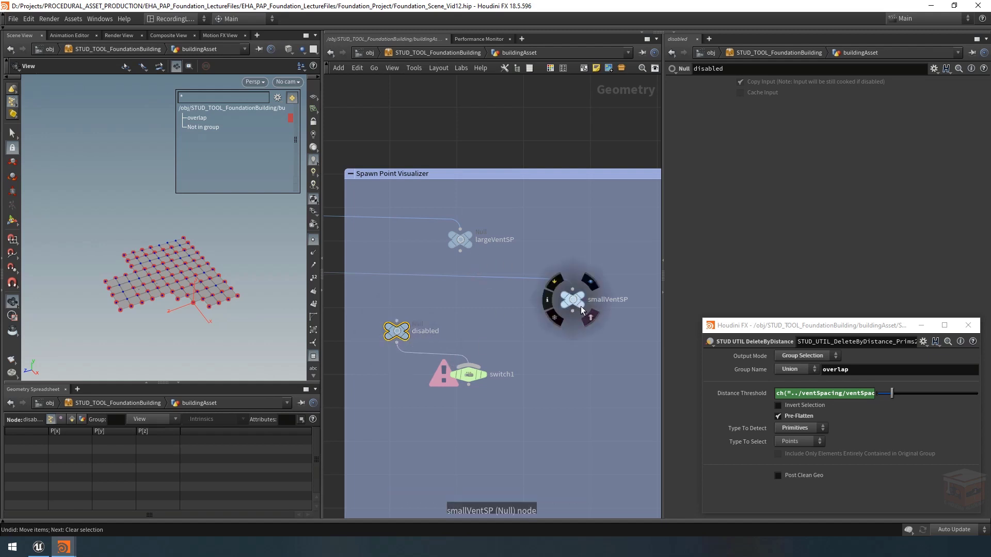
{"action": "left_click_drag", "start_coordinate": [576, 304], "coordinate": [468, 361]}
{"action": "left_click_drag", "start_coordinate": [455, 241], "coordinate": [515, 246]}
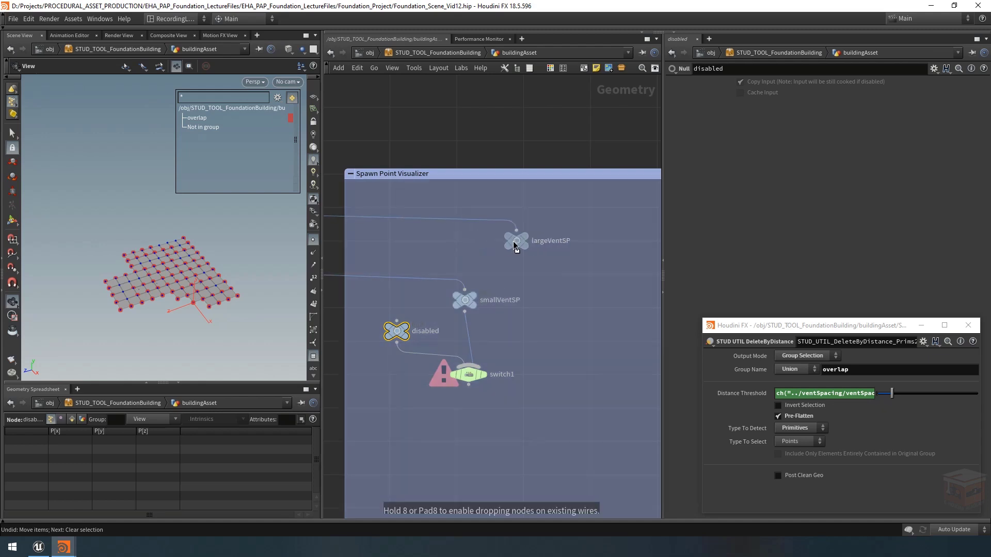
{"action": "left_click", "coordinate": [517, 253]}
{"action": "left_click", "coordinate": [485, 367]}
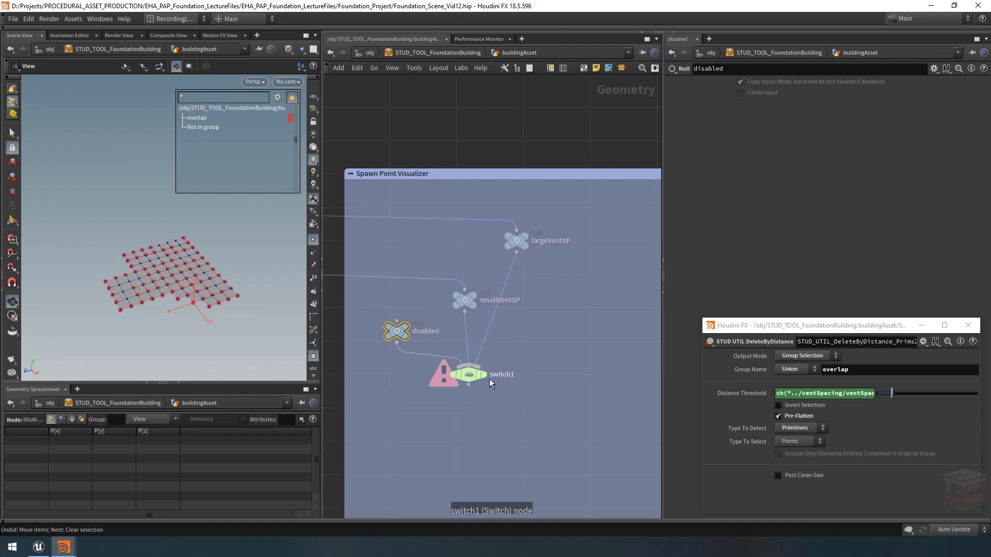
{"action": "left_click", "coordinate": [468, 374]}
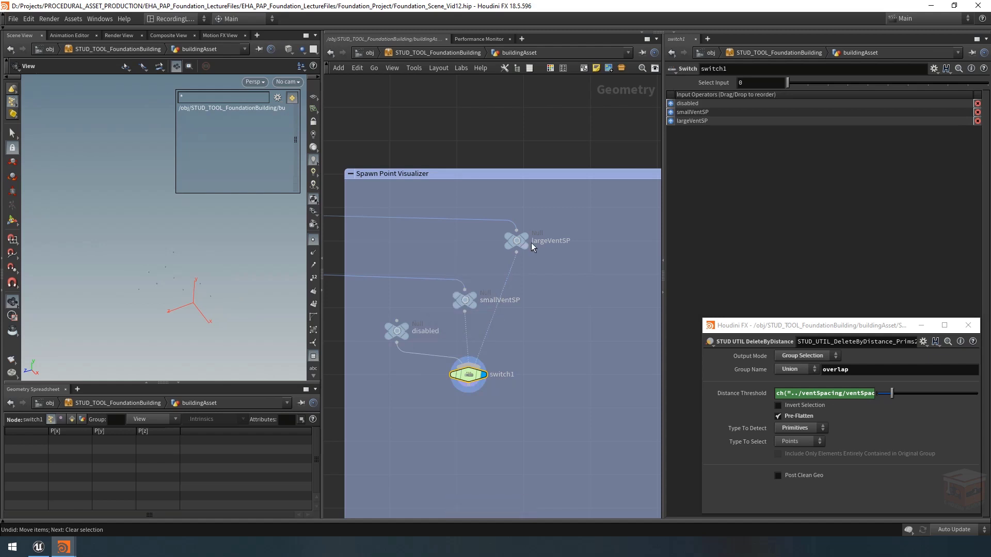
- Rename the switch1 node as ventTypeSwitch
{"action": "left_click", "coordinate": [571, 328]}
{"action": "scroll", "coordinate": [553, 362], "scroll_direction": "down", "scroll_amount": 1}
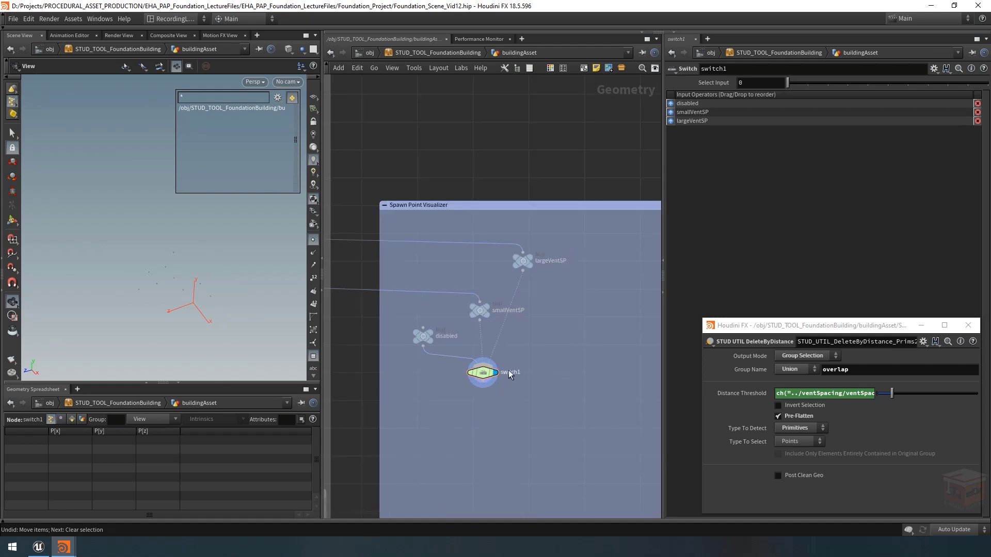
{"action": "scroll", "coordinate": [527, 381], "scroll_direction": "up", "scroll_amount": 1}
{"action": "double_click", "coordinate": [508, 371]}
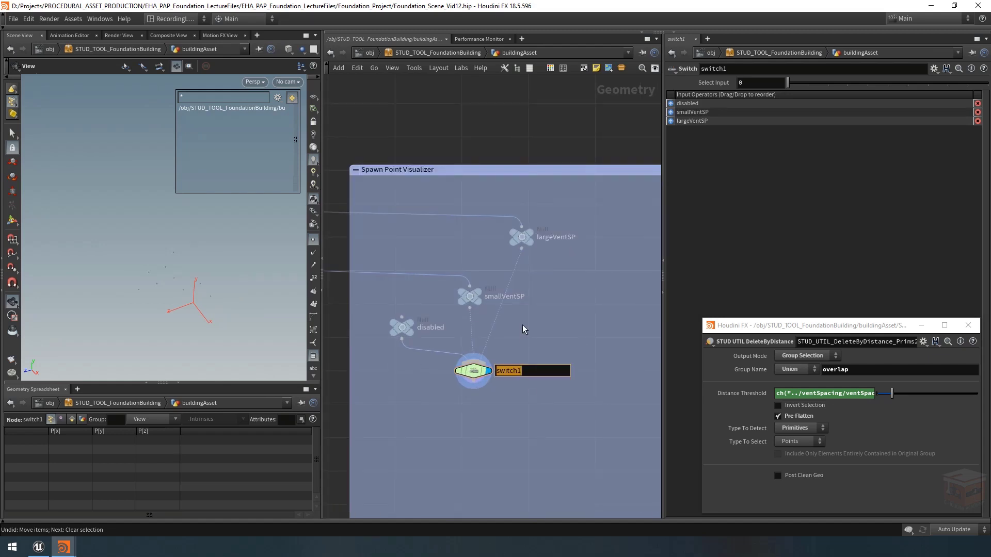
{"action": "type", "text": "ventTypeSwitch"}
{"action": "key", "text": "Return"}
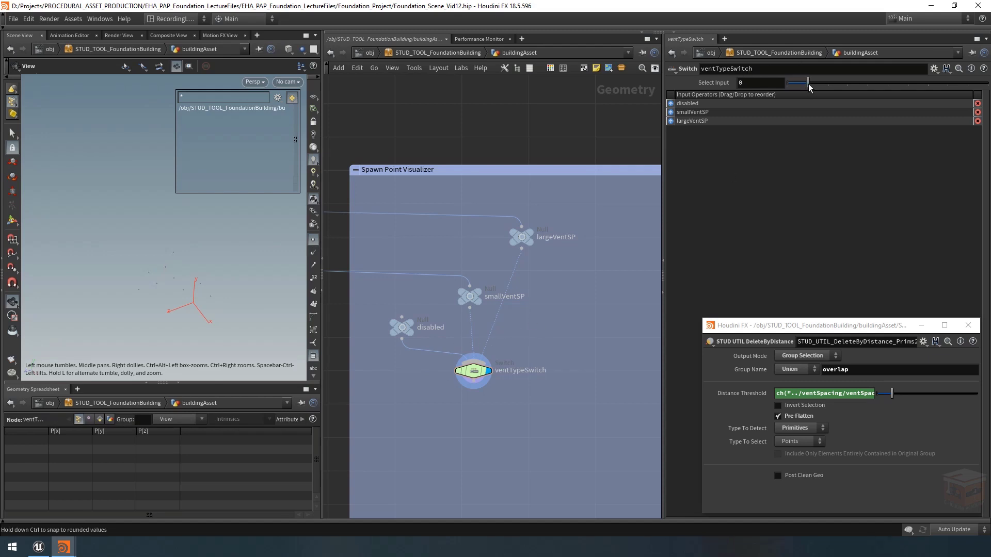
- Set ventTypeSwitch's Select Input to 1 and hide the group list overlay in the viewport
{"action": "mouse_move", "coordinate": [808, 83]}
{"action": "left_mouse_down"}
{"action": "mouse_move", "coordinate": [821, 86]}
{"action": "mouse_move", "coordinate": [795, 85]}
{"action": "mouse_move", "coordinate": [821, 83]}
{"action": "mouse_move", "coordinate": [807, 85]}
{"action": "left_mouse_up"}
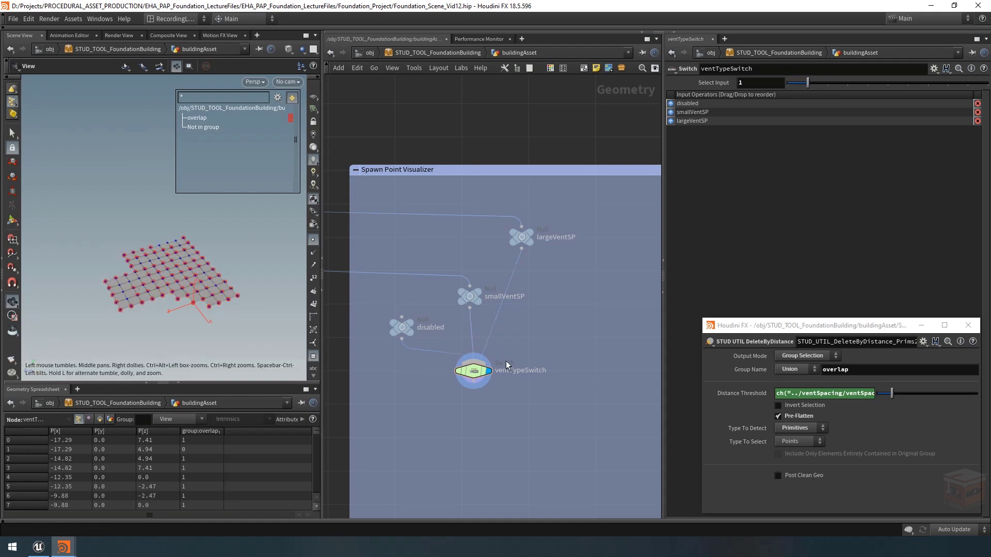
{"action": "middle_click_drag", "start_coordinate": [509, 406], "coordinate": [506, 411]}
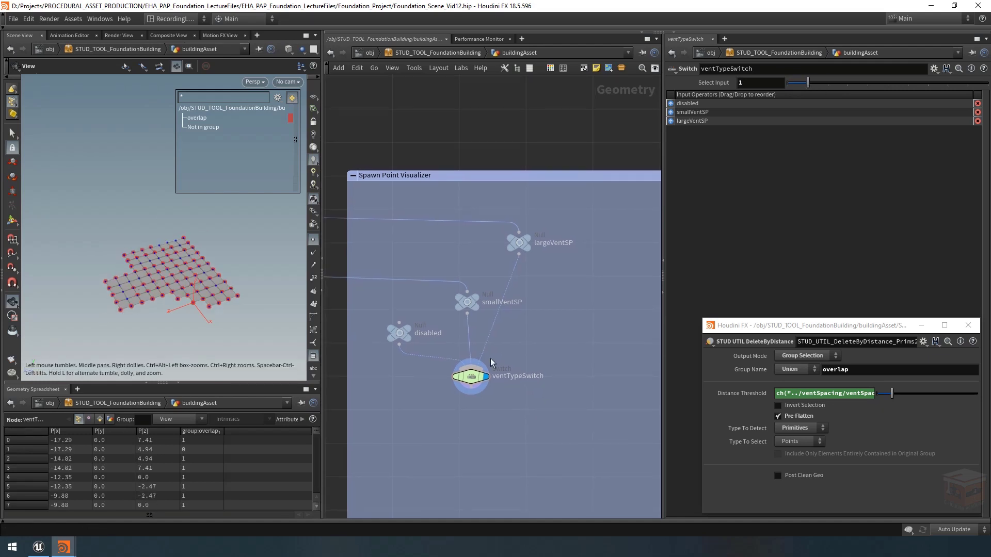
{"action": "left_click", "coordinate": [313, 356]}
- Insert a Color node between smallVentSP and ventTypeSwitch, moving the switch lower to make room
{"action": "middle_click_drag", "start_coordinate": [528, 330], "coordinate": [524, 344]}
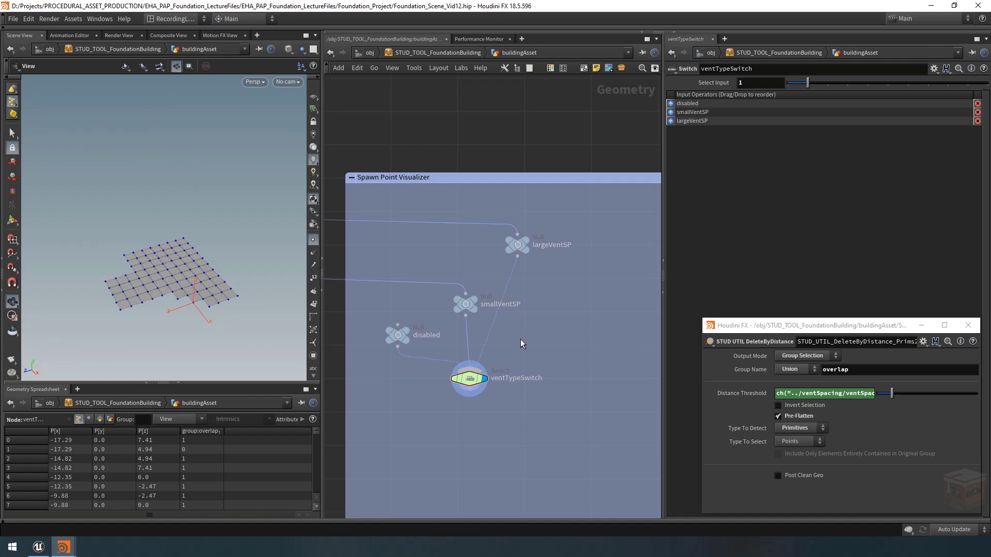
{"action": "key", "text": "Tab"}
{"action": "type", "text": "col"}
{"action": "key", "text": "Return"}
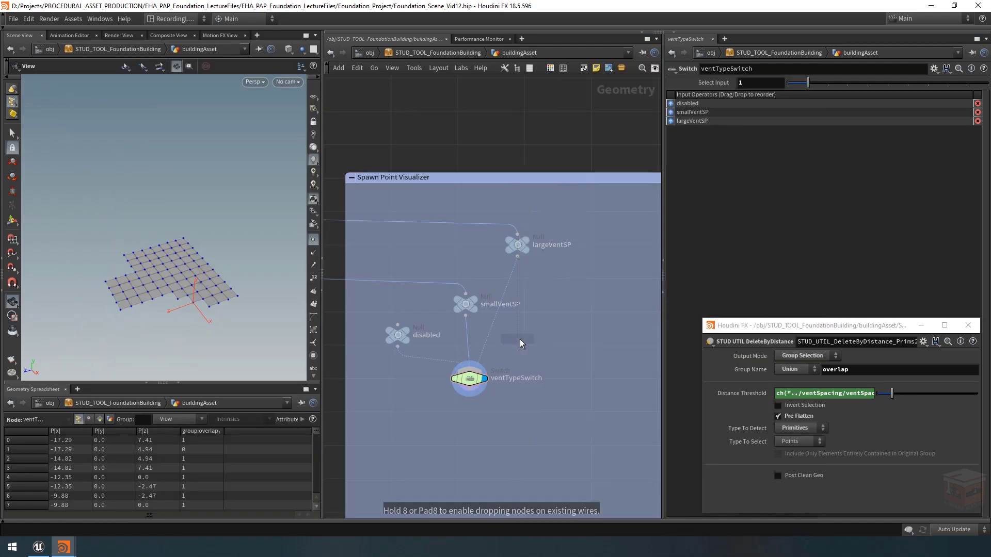
{"action": "left_click", "coordinate": [517, 343]}
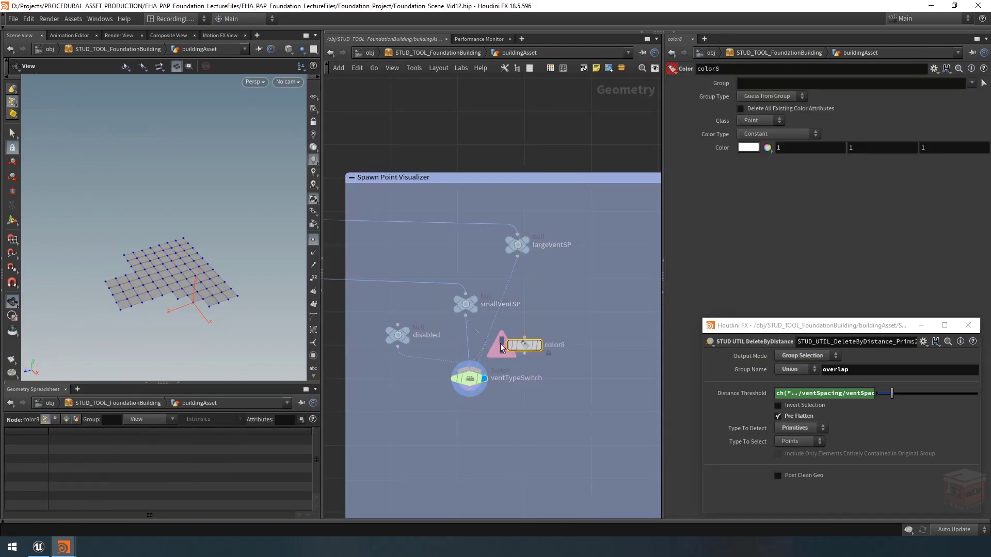
{"action": "left_click_drag", "start_coordinate": [524, 346], "coordinate": [465, 340]}
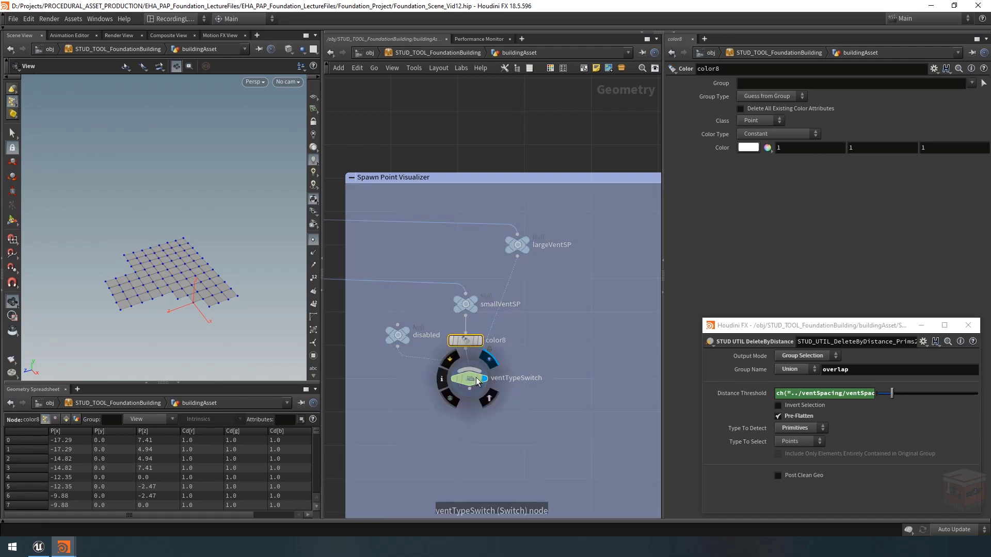
{"action": "left_click_drag", "start_coordinate": [476, 377], "coordinate": [496, 397]}
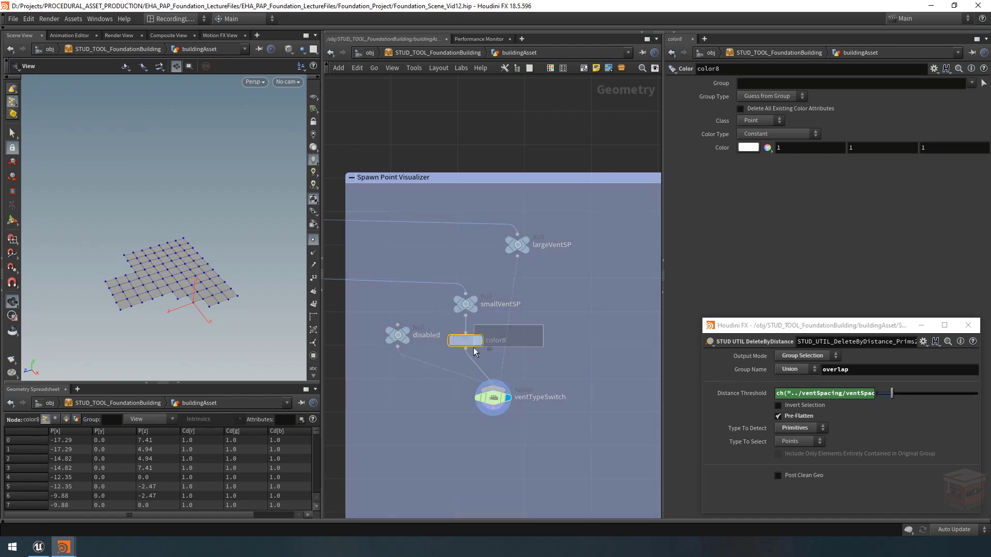
- Rename the Color node below smallVentSP as ventColor_S and make its network tile green
{"action": "mouse_move", "coordinate": [460, 343]}
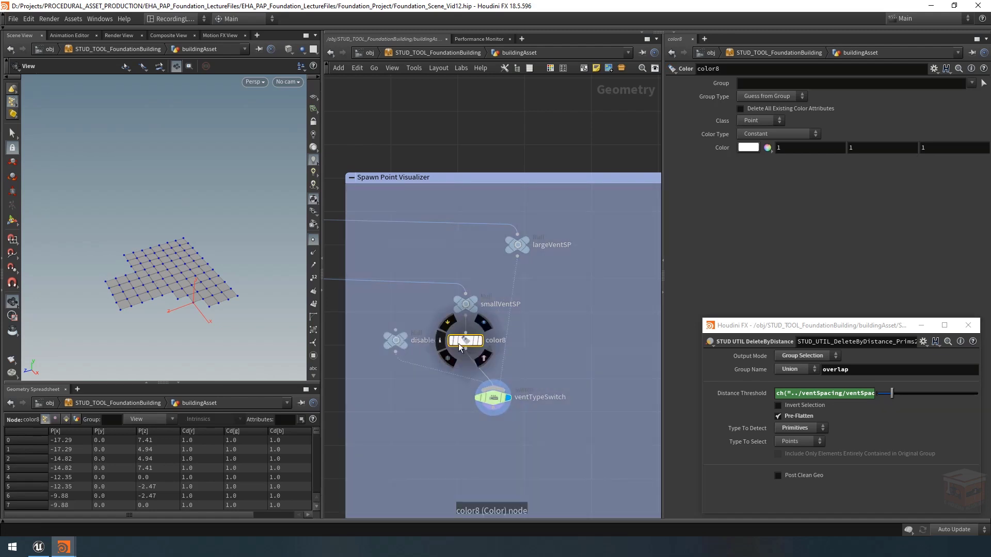
{"action": "double_click", "coordinate": [493, 341]}
{"action": "type", "text": "ven"}
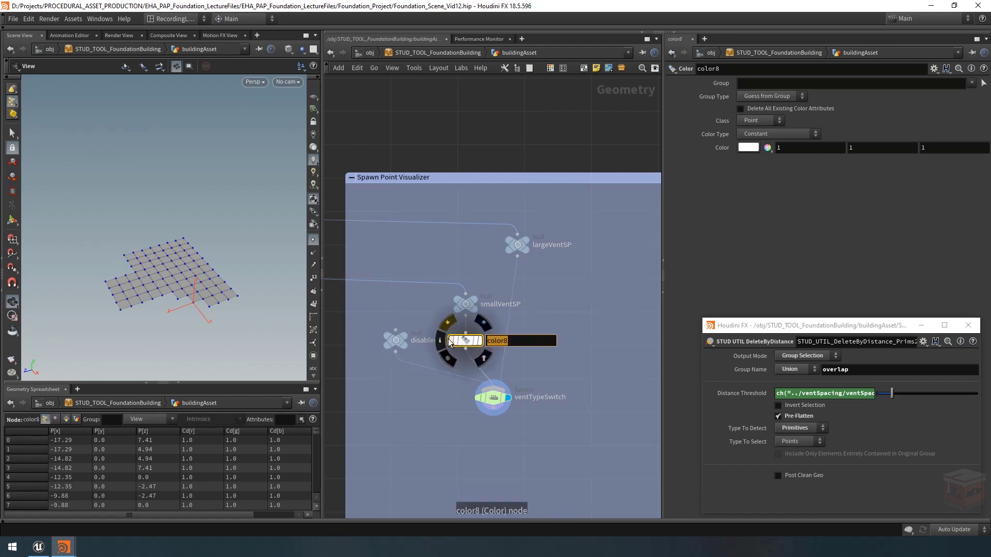
{"action": "type", "text": "tColor_S"}
{"action": "key", "text": "Return"}
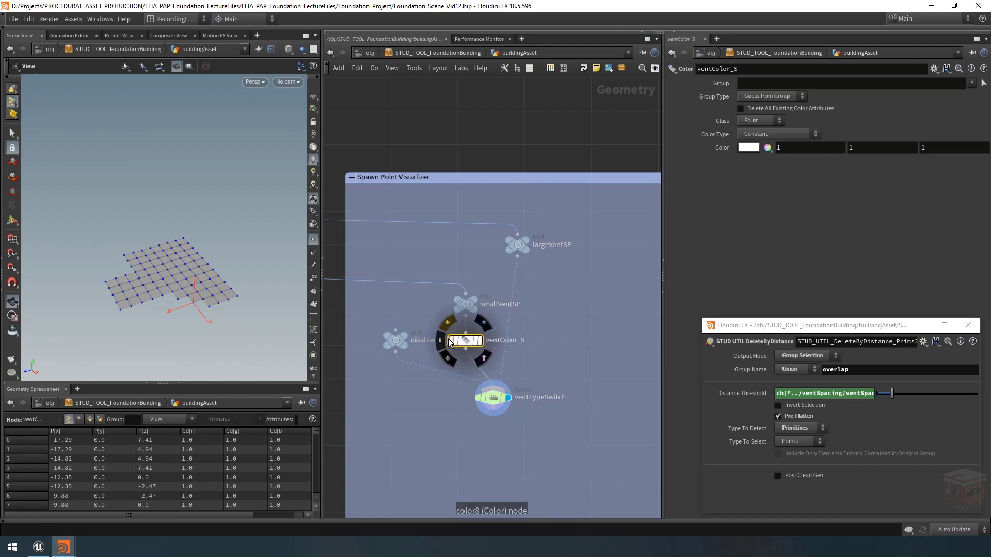
{"action": "left_click", "coordinate": [550, 68]}
{"action": "left_click", "coordinate": [602, 469]}
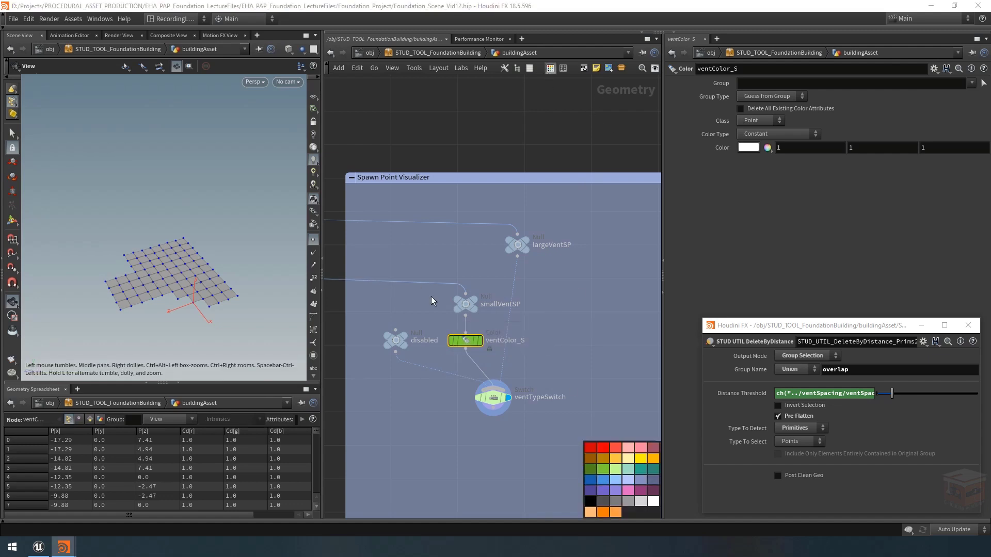
- Set ventColor_S's Color parameter to the dark green swatch 0.075, 0.3, 0.075
{"action": "left_click", "coordinate": [749, 148]}
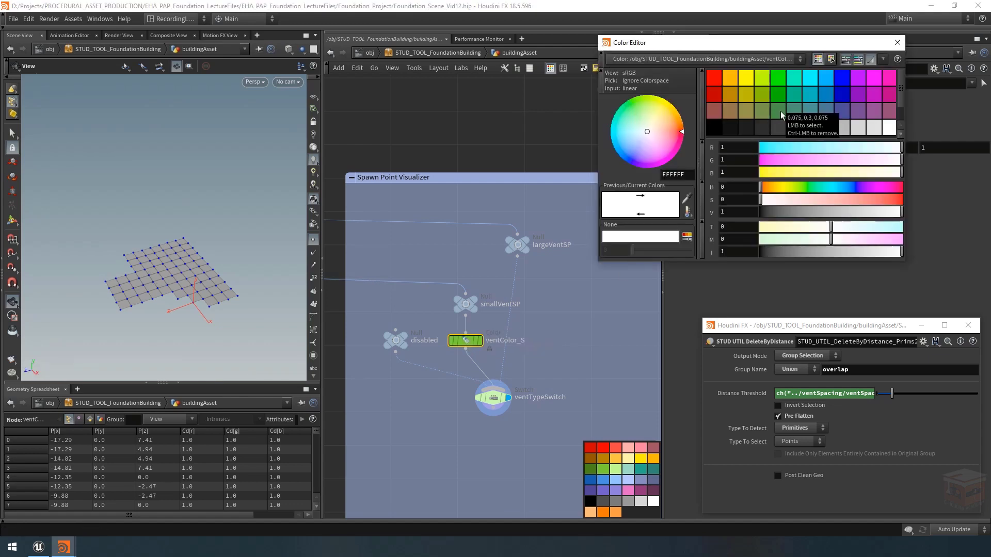
{"action": "left_click", "coordinate": [780, 110]}
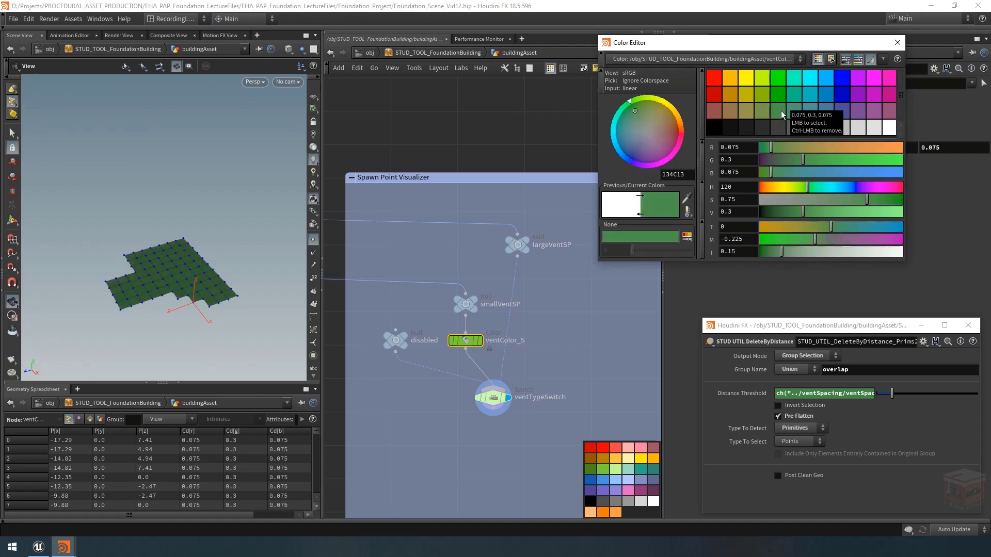
{"action": "left_click", "coordinate": [898, 42]}
- Duplicate ventColor_S and insert the copy between largeVentSP and ventTypeSwitch
{"action": "key", "text": "ctrl+z"}
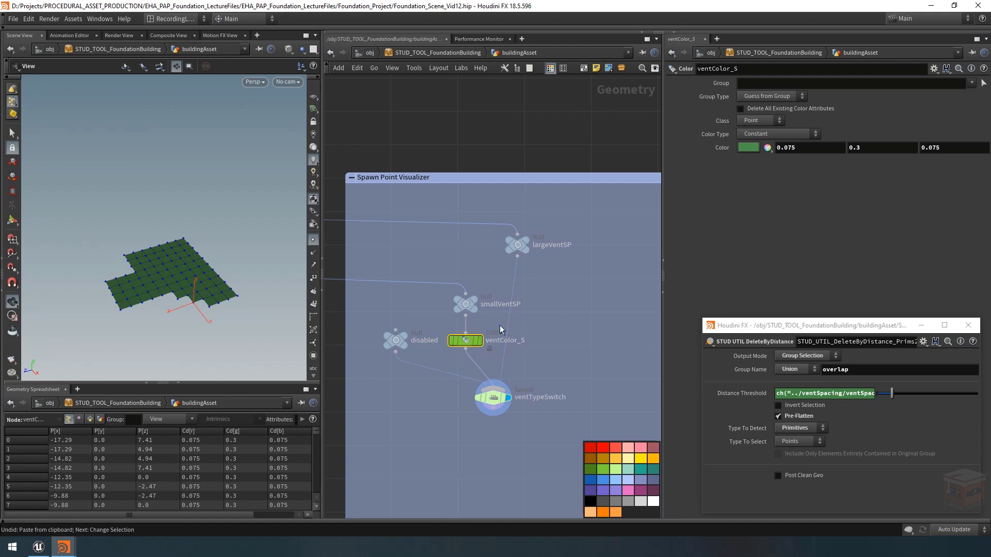
{"action": "key", "text": "ctrl+v"}
{"action": "left_click_drag", "start_coordinate": [549, 328], "coordinate": [558, 347]}
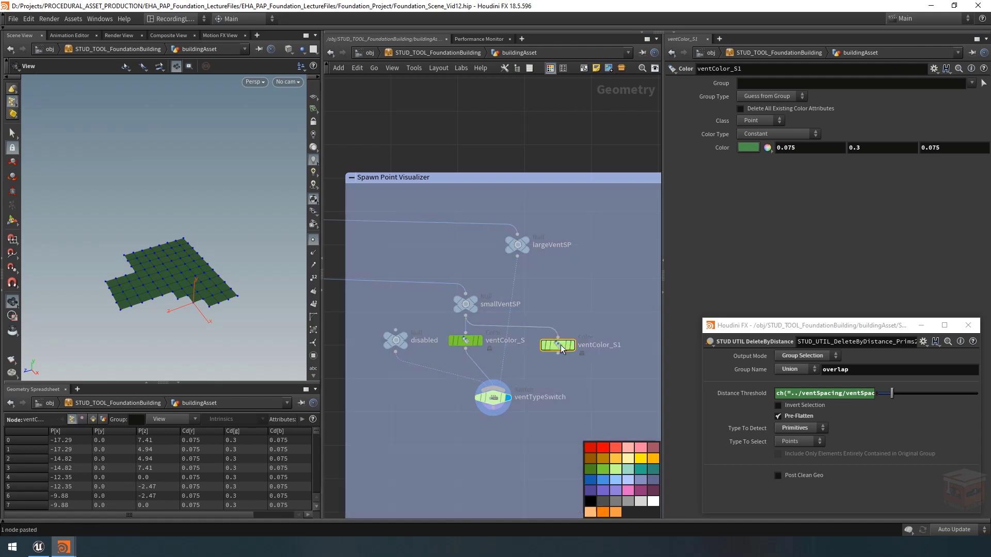
{"action": "left_click_drag", "start_coordinate": [517, 256], "coordinate": [519, 389]}
{"action": "left_click", "coordinate": [558, 338]}
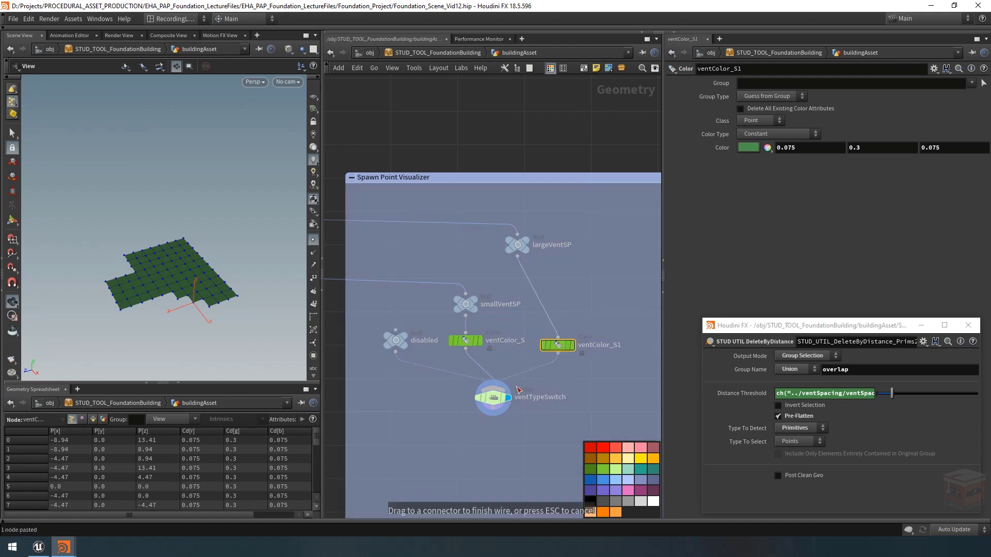
- Rename the Color node below largeVentSP as ventColor_L and make its network tile blue
{"action": "left_click_drag", "start_coordinate": [613, 345], "coordinate": [635, 348]}
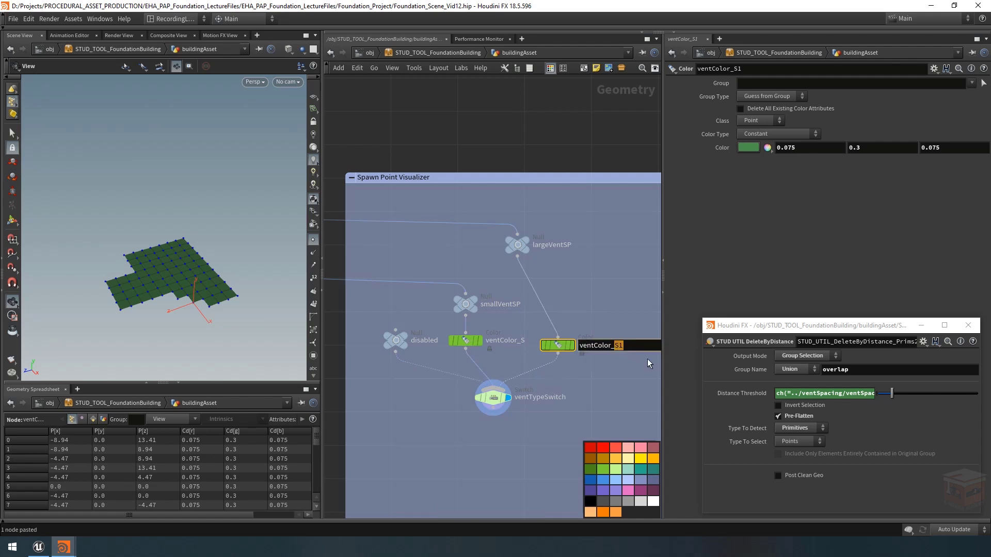
{"action": "type", "text": "L"}
{"action": "key", "text": "Return"}
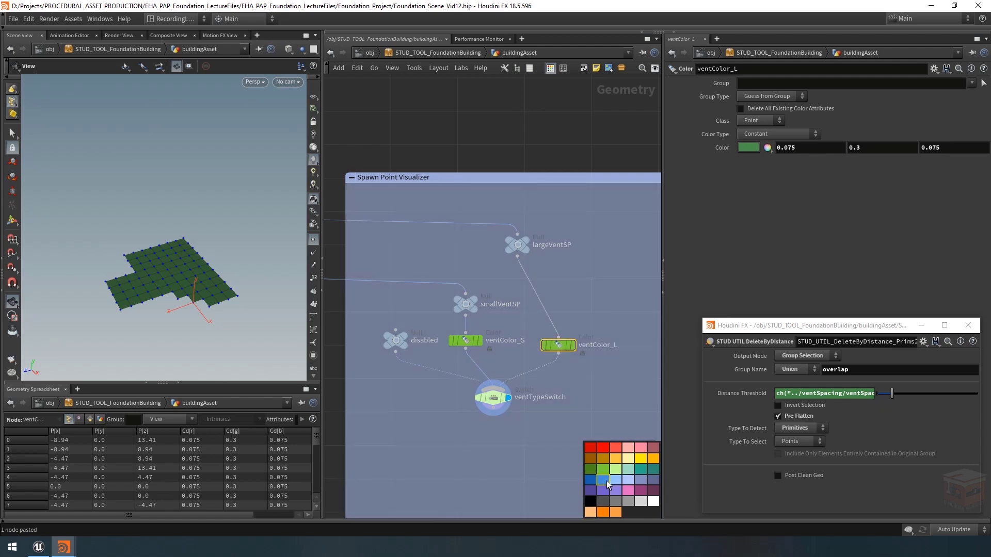
{"action": "left_click", "coordinate": [607, 481]}
- Set ventColor_L's Color parameter to the light blue swatch 0, 0.5, 1
{"action": "left_click", "coordinate": [744, 147]}
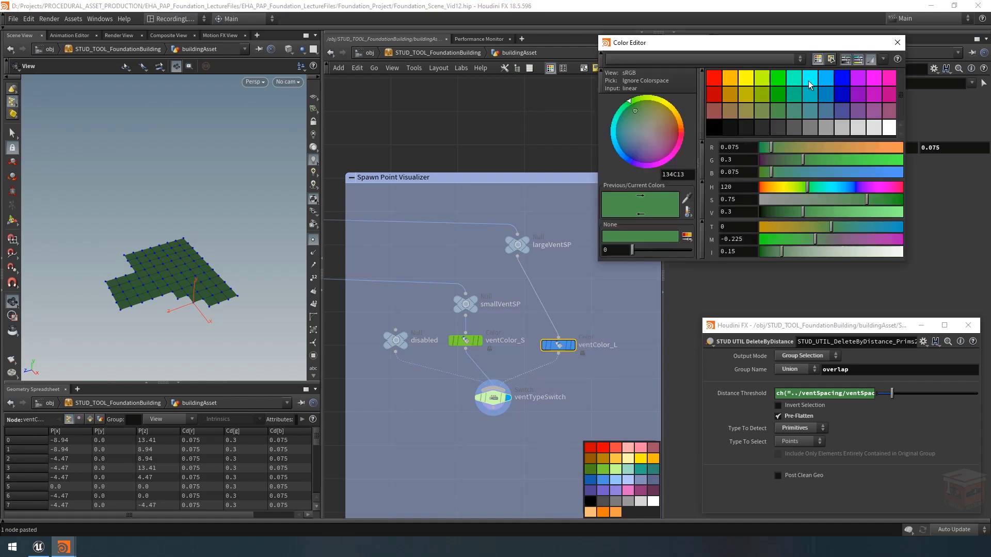
{"action": "left_click", "coordinate": [825, 79]}
{"action": "left_click_drag", "start_coordinate": [825, 44], "coordinate": [657, 58]}
{"action": "left_click", "coordinate": [723, 53]}
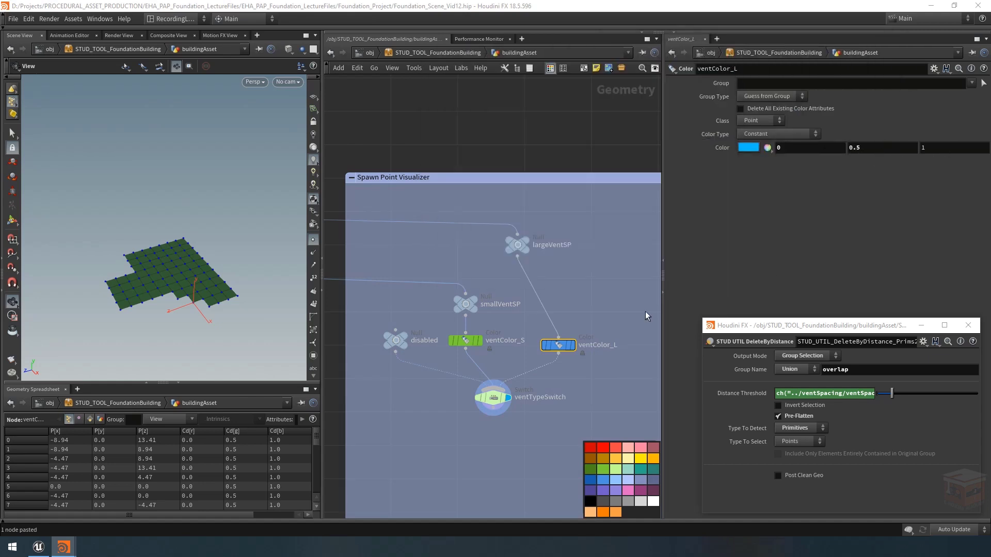
- Preview ventColor_L's output, then display ventTypeSwitch again and try its other input before returning Select Input to 1
{"action": "left_click", "coordinate": [573, 345]}
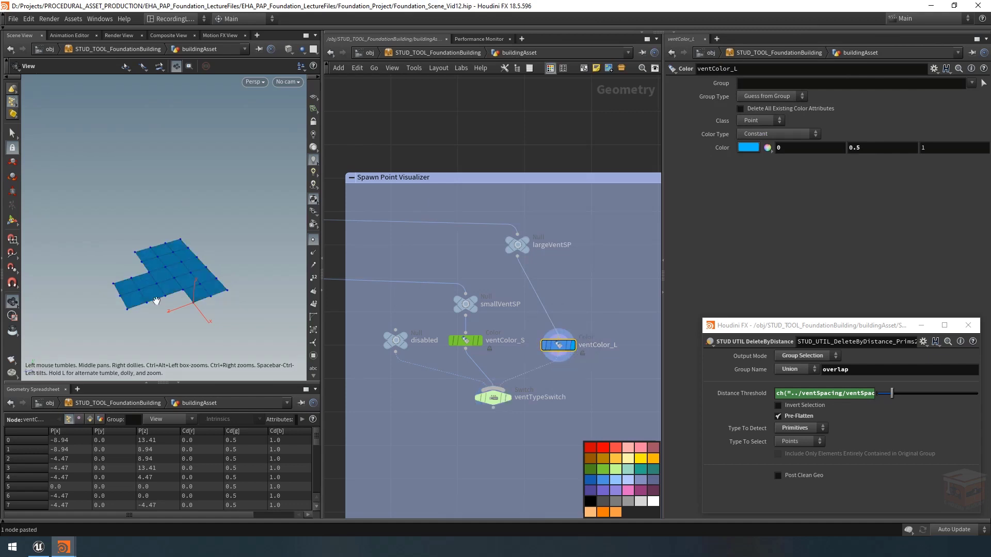
{"action": "left_click", "coordinate": [508, 398]}
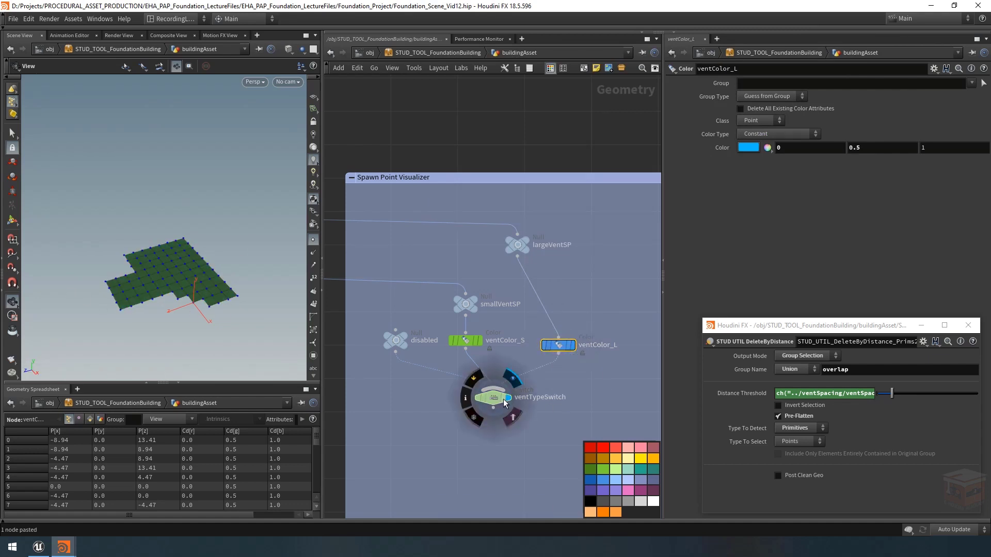
{"action": "left_click", "coordinate": [497, 398]}
{"action": "left_click", "coordinate": [826, 83]}
{"action": "left_click", "coordinate": [807, 83]}
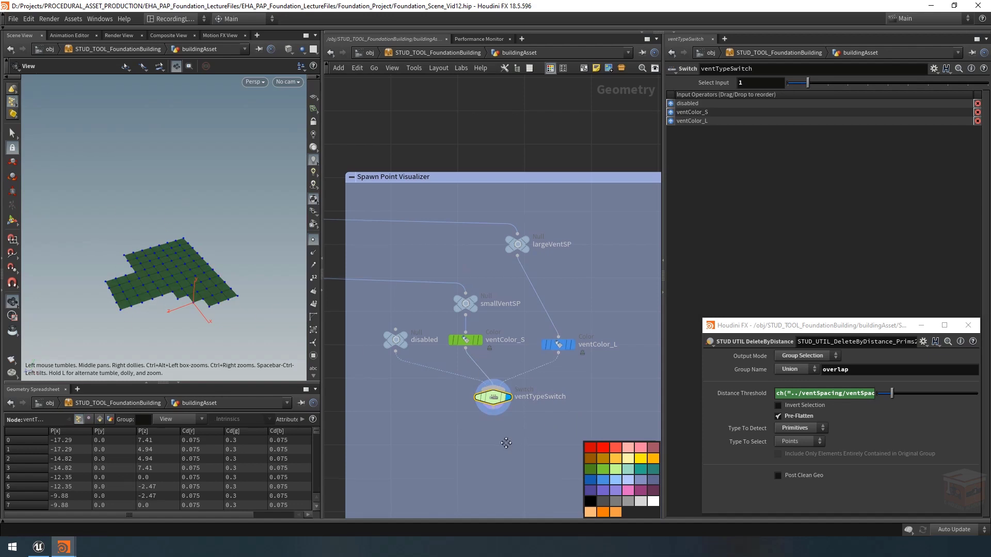
- Paste a copy of ventColor_L below ventTypeSwitch and connect it to the switch's output
{"action": "middle_click_drag", "start_coordinate": [492, 467], "coordinate": [488, 416]}
{"action": "left_click_drag", "start_coordinate": [602, 253], "coordinate": [537, 319]}
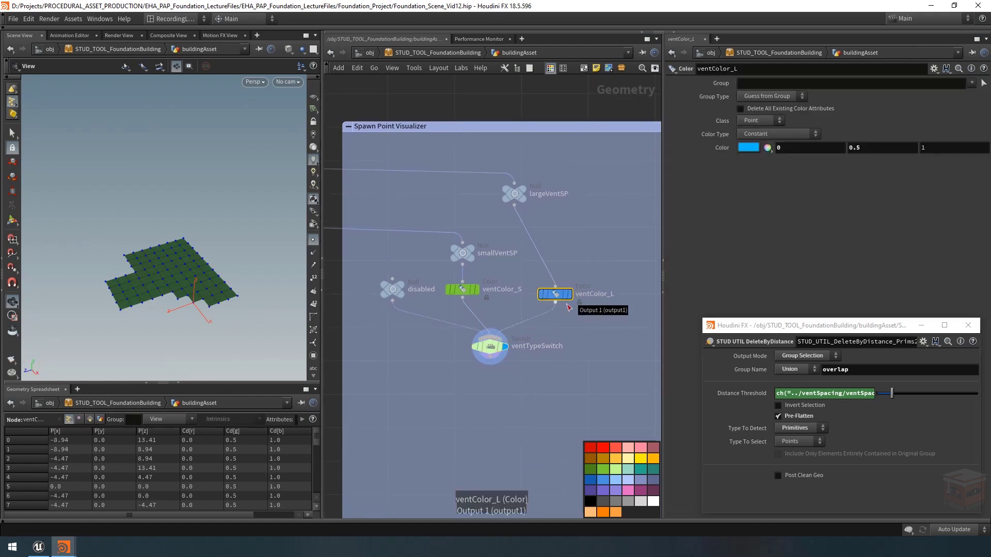
{"action": "key", "text": "ctrl+c"}
{"action": "key", "text": "ctrl+v"}
{"action": "left_click_drag", "start_coordinate": [492, 358], "coordinate": [493, 392]}
{"action": "key", "text": "F2"}
{"action": "left_click", "coordinate": [508, 373]}
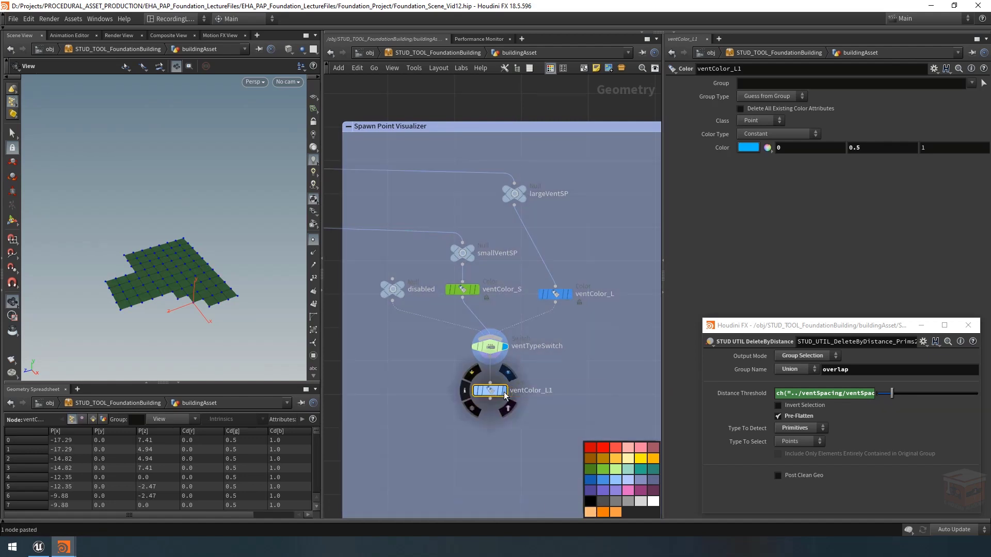
- Rename the pasted Color node below ventTypeSwitch as ventColor_Overlap and make its network tile red
{"action": "double_click", "coordinate": [545, 393]}
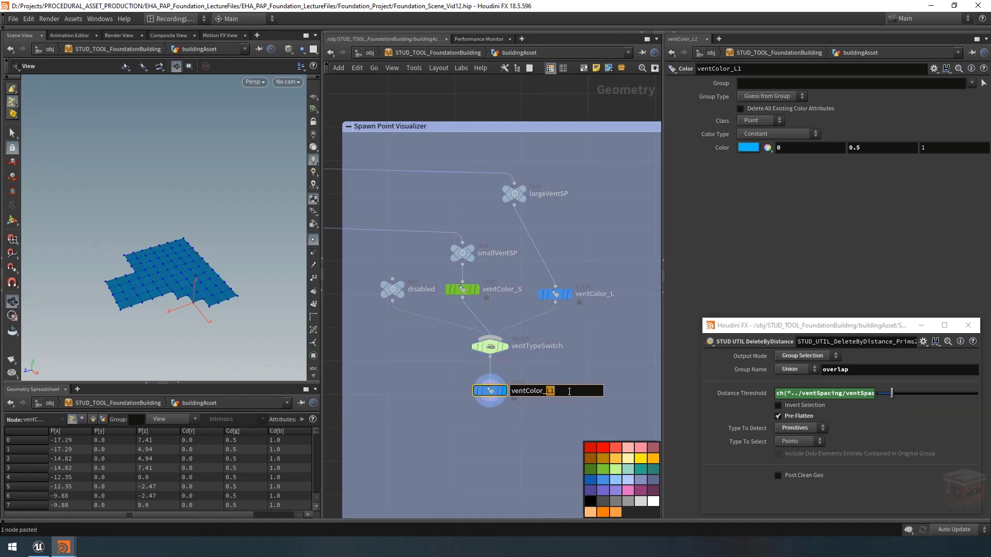
{"action": "type", "text": "Overlap"}
{"action": "key", "text": "Return"}
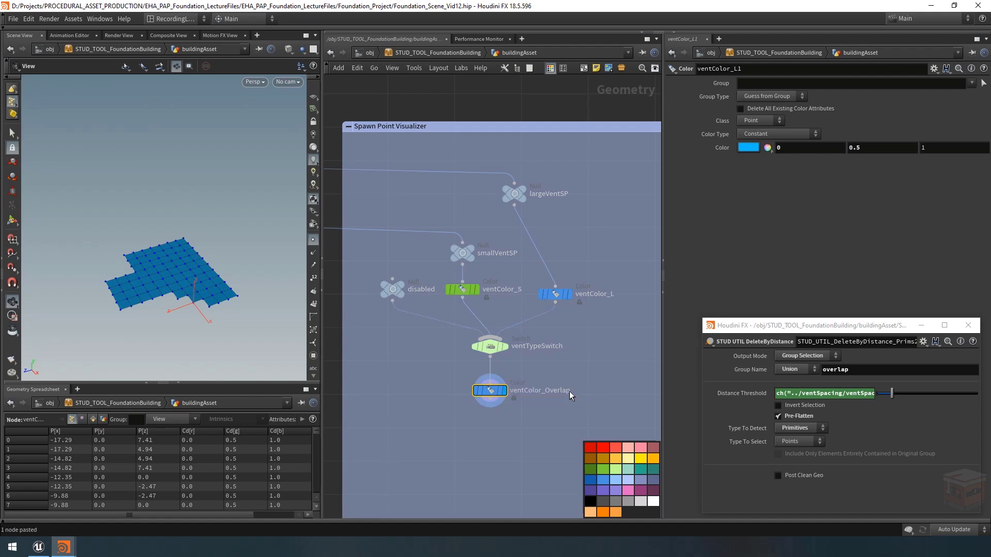
{"action": "left_click_drag", "start_coordinate": [573, 367], "coordinate": [456, 429]}
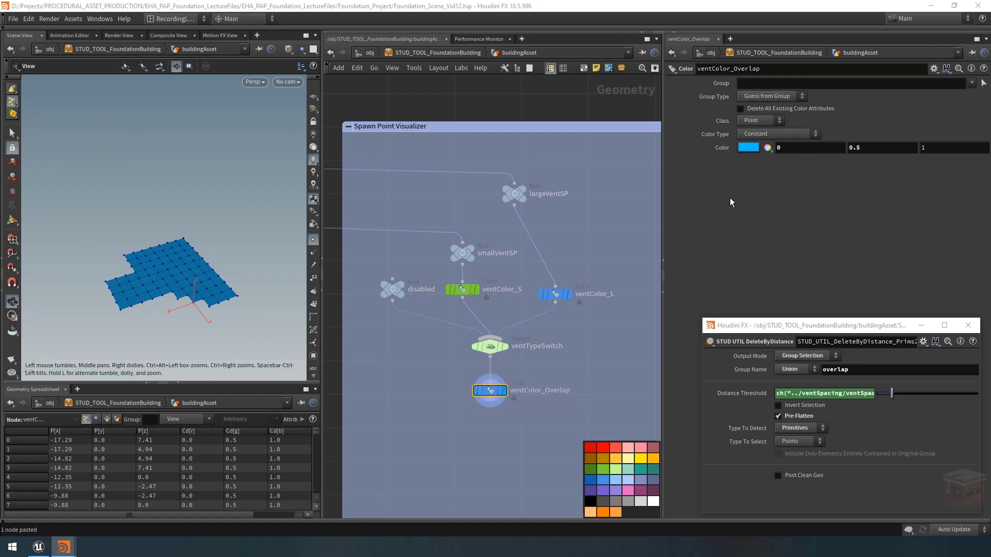
{"action": "left_click", "coordinate": [592, 448]}
- Set ventColor_Overlap's Color parameter to the pure red swatch, then darken it to 0.5, 0, 0
{"action": "left_click", "coordinate": [754, 146]}
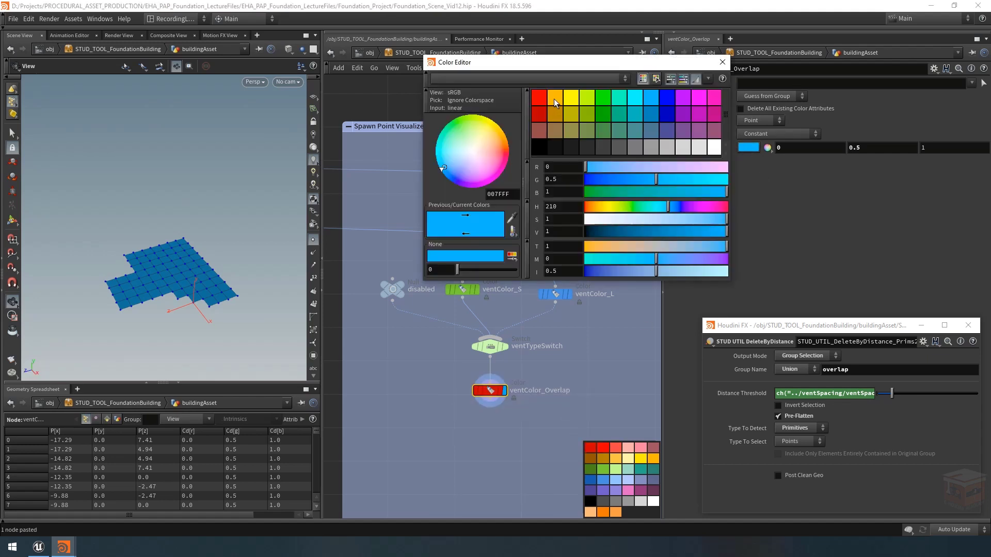
{"action": "left_click", "coordinate": [540, 98]}
{"action": "left_click", "coordinate": [723, 66]}
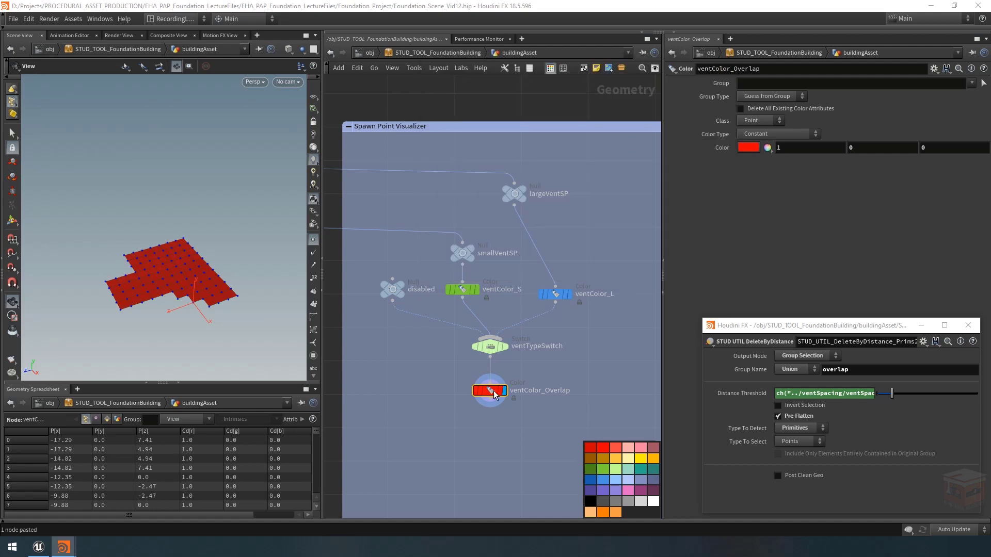
{"action": "left_click", "coordinate": [812, 148]}
{"action": "type", "text": "0.5"}
{"action": "key", "text": "Return"}
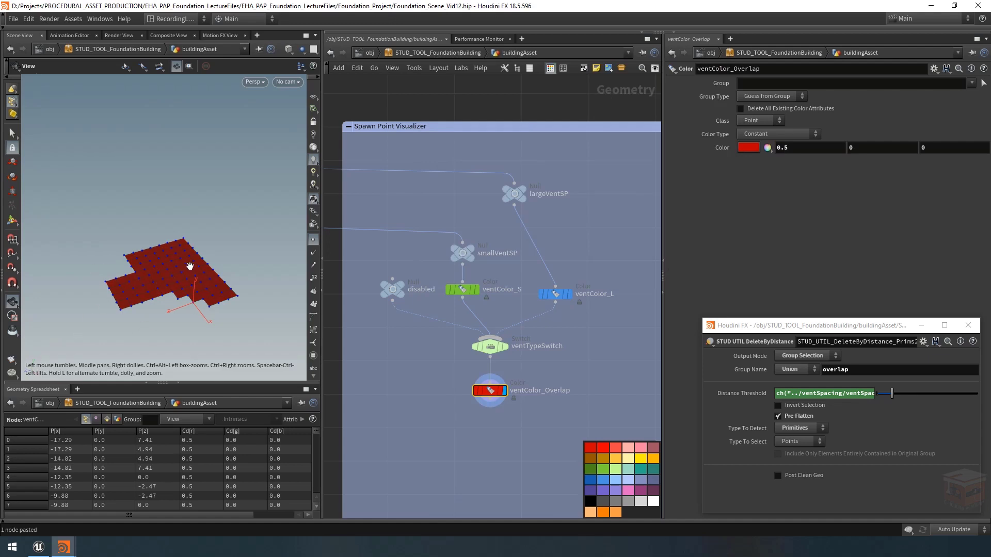
- Restrict ventColor_Overlap to the overlap group and turn on the group list display in the viewport
{"action": "mouse_move", "coordinate": [190, 267]}
{"action": "left_mouse_down"}
{"action": "mouse_move", "coordinate": [194, 276]}
{"action": "mouse_move", "coordinate": [203, 266]}
{"action": "mouse_move", "coordinate": [194, 264]}
{"action": "left_mouse_up"}
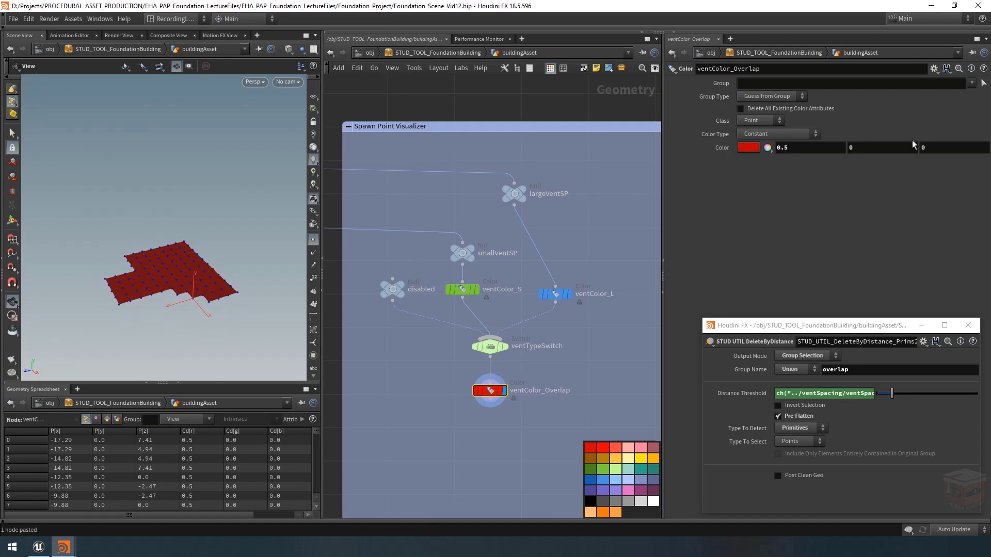
{"action": "left_click", "coordinate": [972, 84]}
{"action": "left_click", "coordinate": [961, 95]}
{"action": "mouse_move", "coordinate": [217, 277]}
{"action": "left_mouse_down"}
{"action": "mouse_move", "coordinate": [188, 272]}
{"action": "mouse_move", "coordinate": [210, 272]}
{"action": "left_mouse_up"}
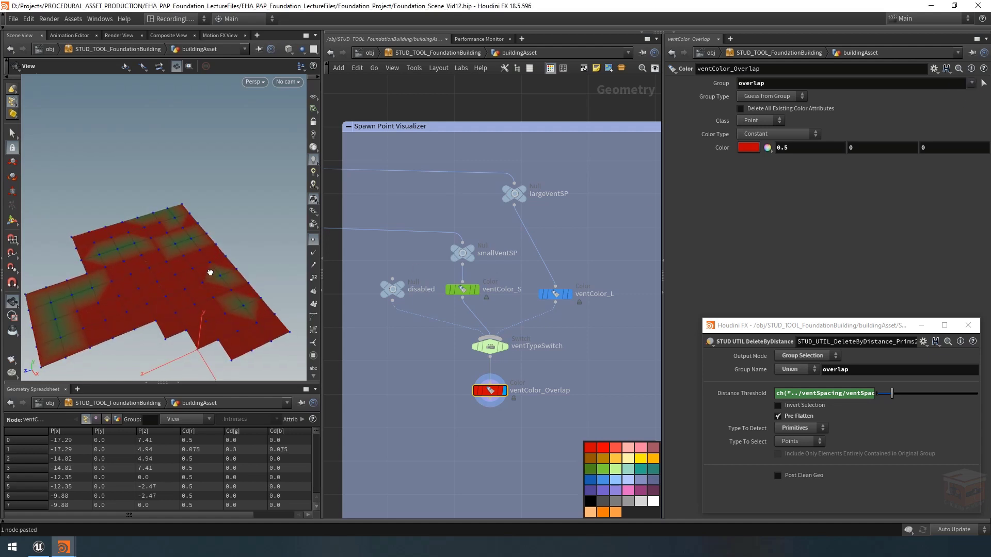
{"action": "scroll", "coordinate": [210, 273], "scroll_direction": "down", "scroll_amount": 6}
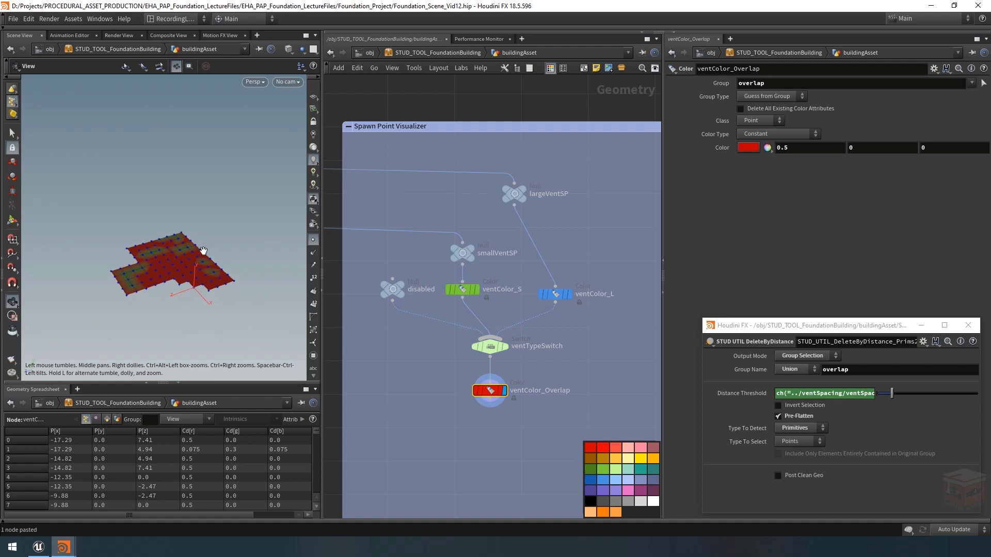
{"action": "left_click", "coordinate": [314, 356]}
{"action": "scroll", "coordinate": [196, 255], "scroll_direction": "up", "scroll_amount": 2}
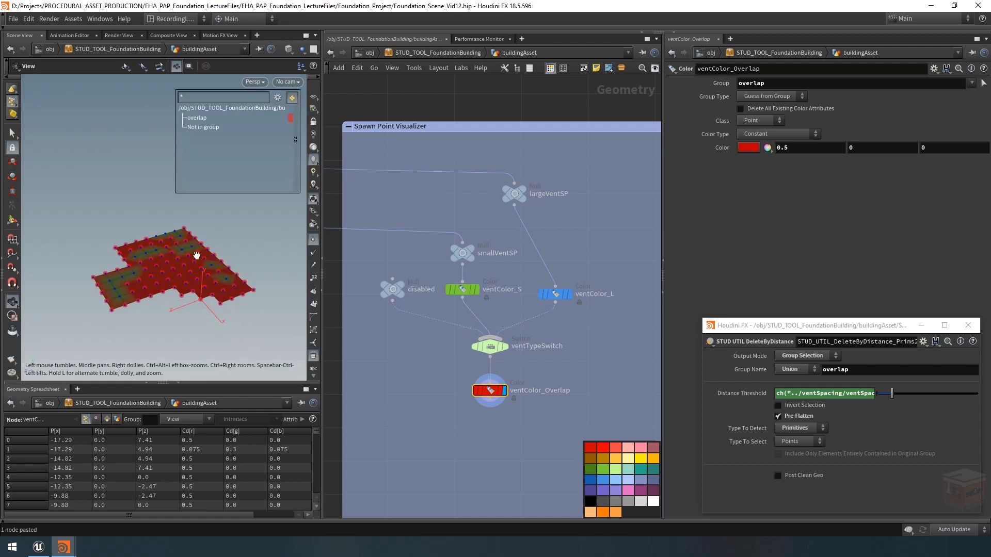
- Add a Copy to Points node below ventColor_Overlap in the Spawn Point Visualizer section
{"action": "middle_click_drag", "start_coordinate": [511, 441], "coordinate": [498, 357]}
{"action": "scroll", "coordinate": [497, 357], "scroll_direction": "down", "scroll_amount": 2}
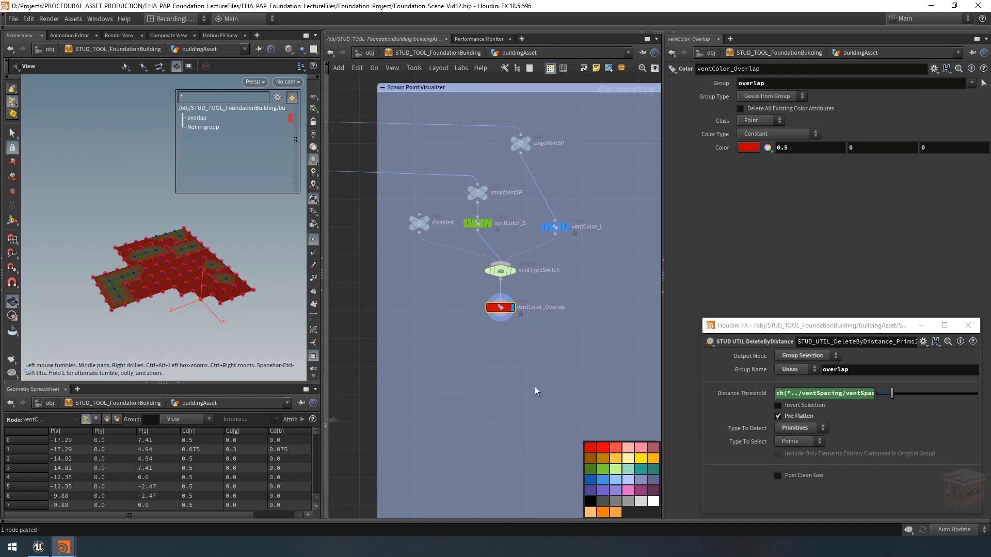
{"action": "middle_click_drag", "start_coordinate": [454, 346], "coordinate": [470, 339]}
{"action": "scroll", "coordinate": [467, 334], "scroll_direction": "up", "scroll_amount": 1}
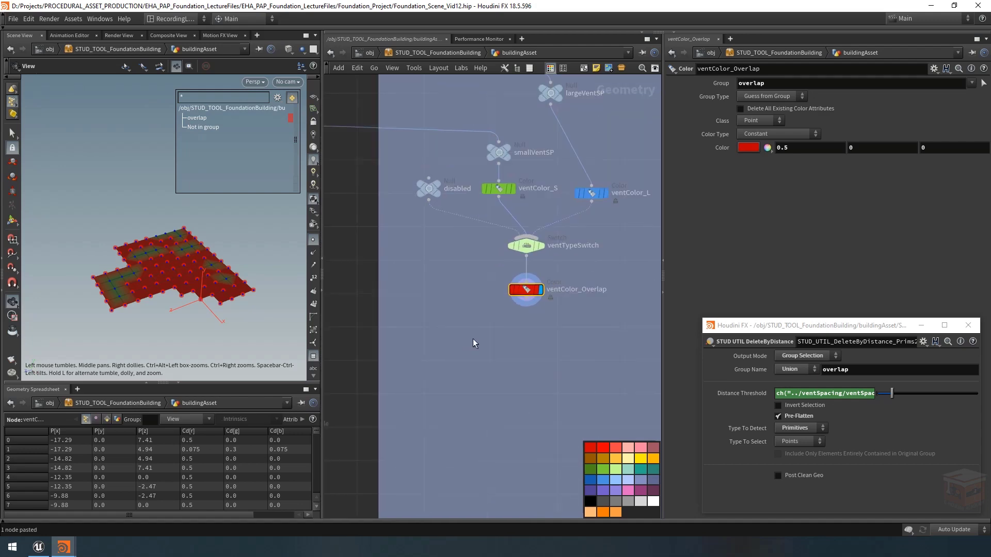
{"action": "key", "text": "Tab"}
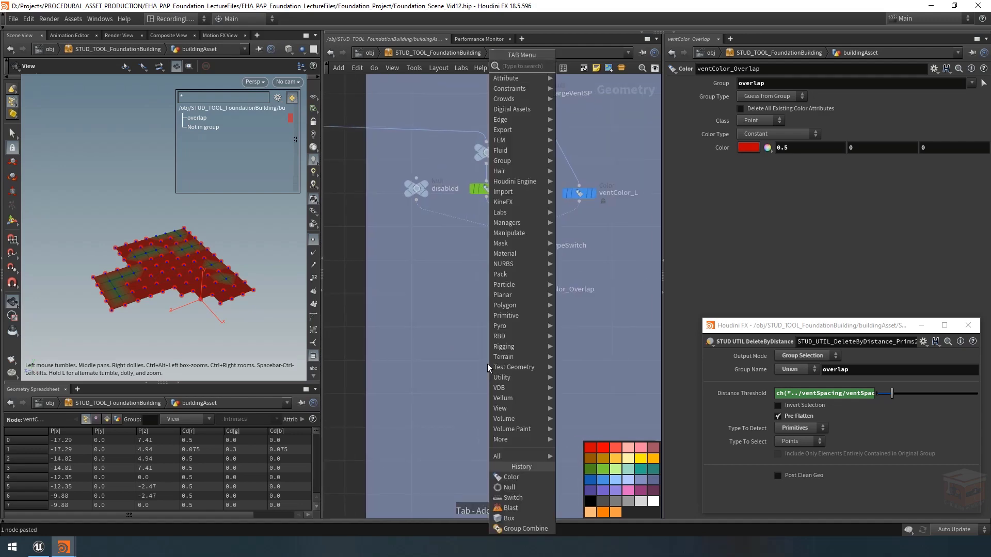
{"action": "type", "text": "cop"}
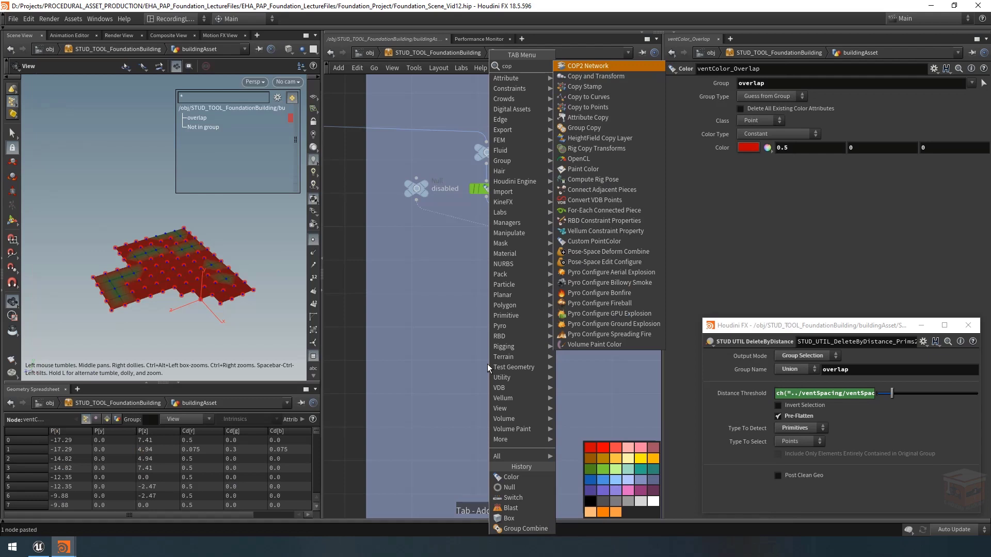
{"action": "key", "text": "Down"}
{"action": "key", "text": "Down"}
{"action": "key", "text": "Down"}
{"action": "key", "text": "Down"}
{"action": "key", "text": "Return"}
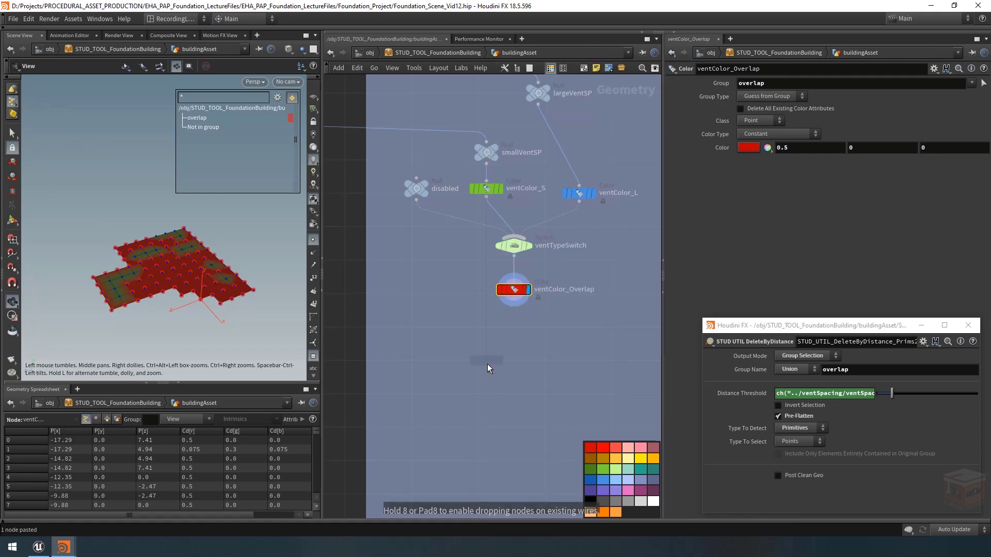
{"action": "left_click", "coordinate": [453, 370]}
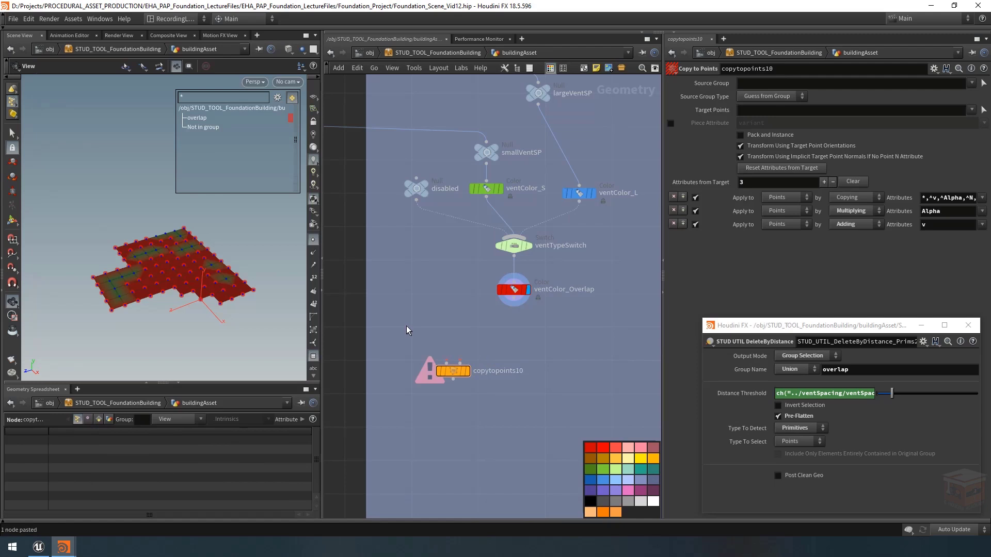
- Add a Tube node as the Copy to Points source, wire ventColor_Overlap in as its target points, and display the copies
{"action": "key", "text": "Tab"}
{"action": "type", "text": "tub"}
{"action": "key", "text": "Return"}
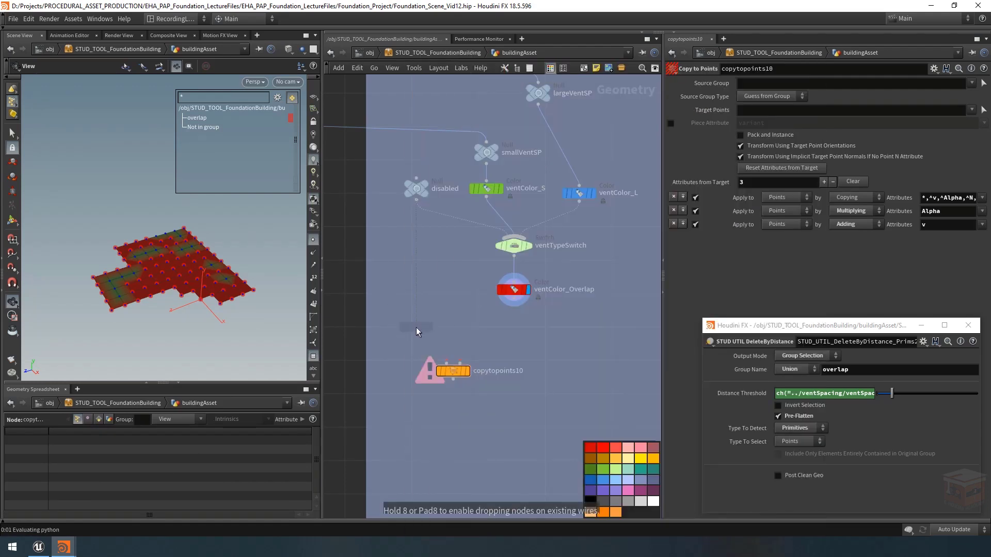
{"action": "left_click", "coordinate": [418, 326]}
{"action": "left_click", "coordinate": [416, 335]}
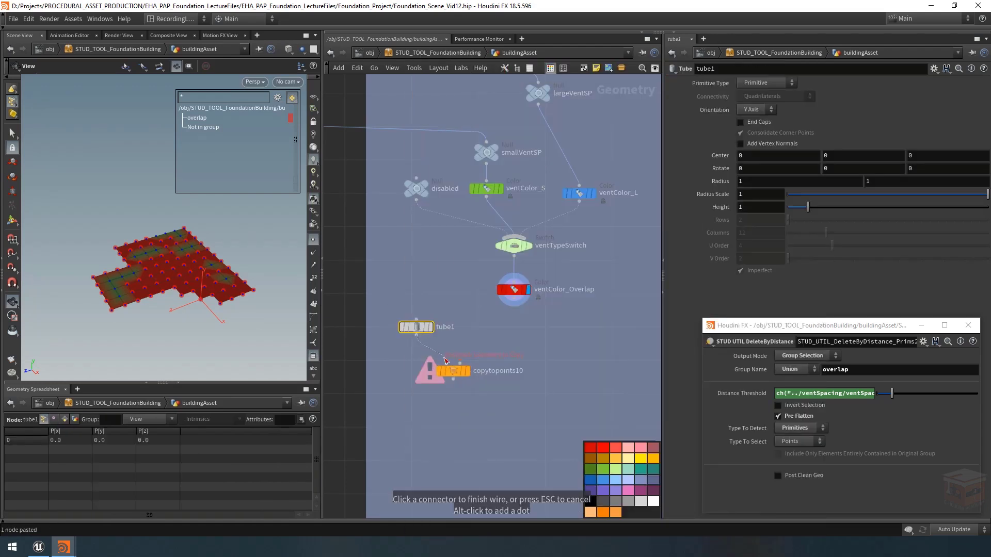
{"action": "left_click", "coordinate": [447, 365]}
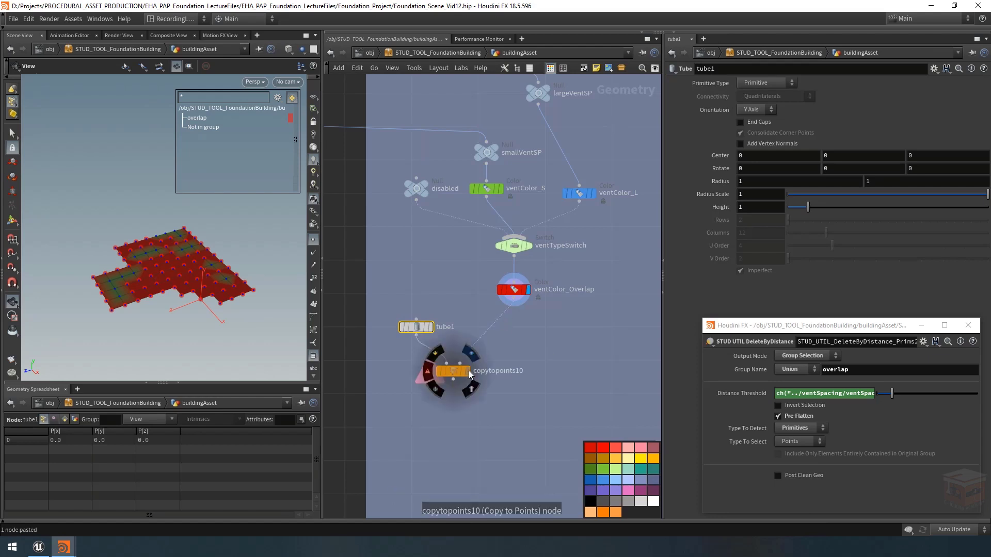
{"action": "left_click_drag", "start_coordinate": [453, 377], "coordinate": [468, 377]}
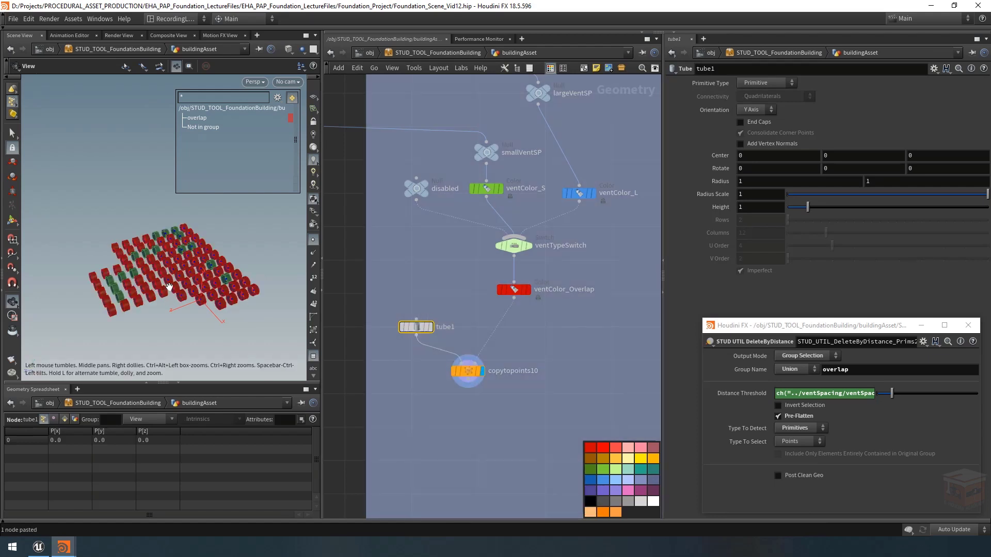
{"action": "left_click_drag", "start_coordinate": [167, 286], "coordinate": [203, 248]}
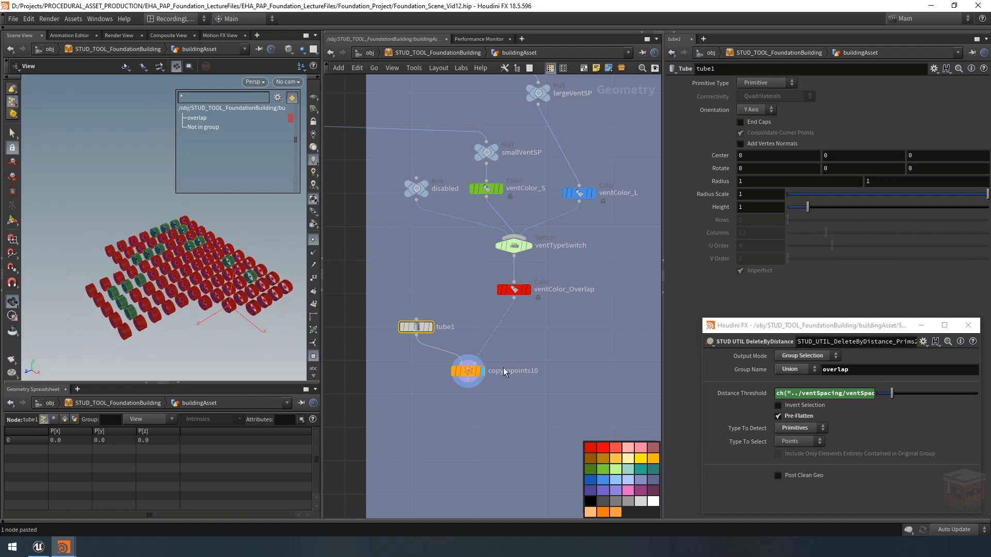
- Copy the setNormals wrangle from the Support Pillars section
{"action": "key", "text": "h"}
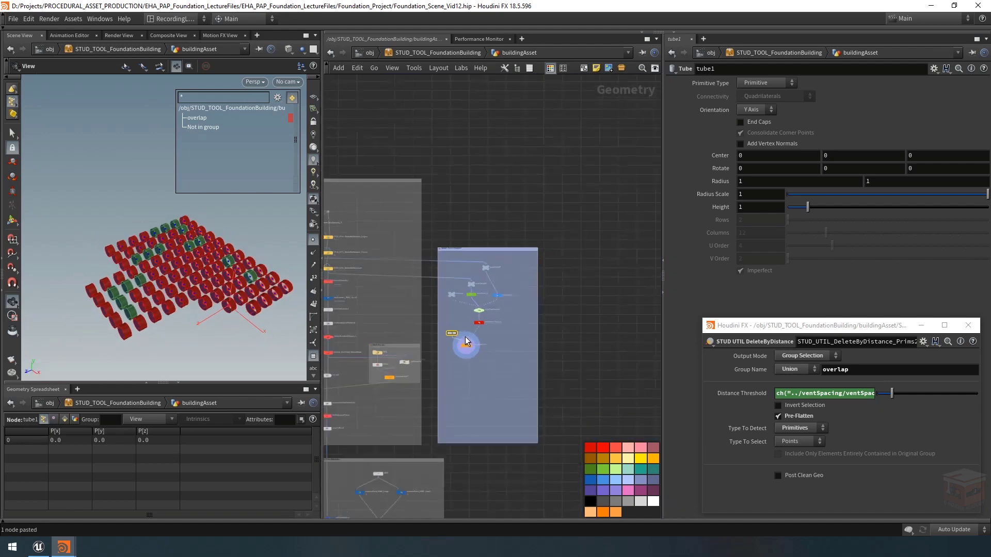
{"action": "middle_click_drag", "start_coordinate": [469, 360], "coordinate": [720, 380]}
{"action": "scroll", "coordinate": [461, 280], "scroll_direction": "up", "scroll_amount": 6}
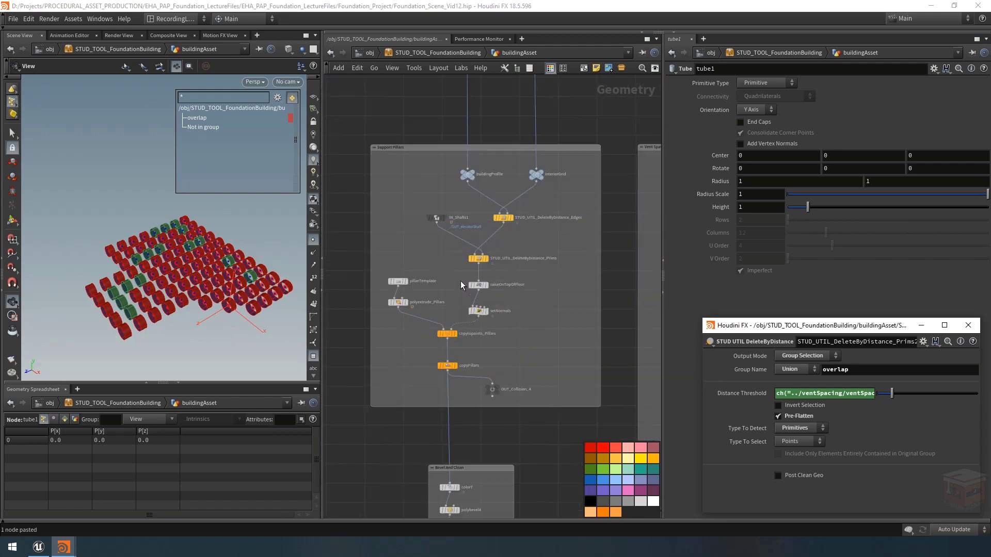
{"action": "left_click", "coordinate": [464, 322]}
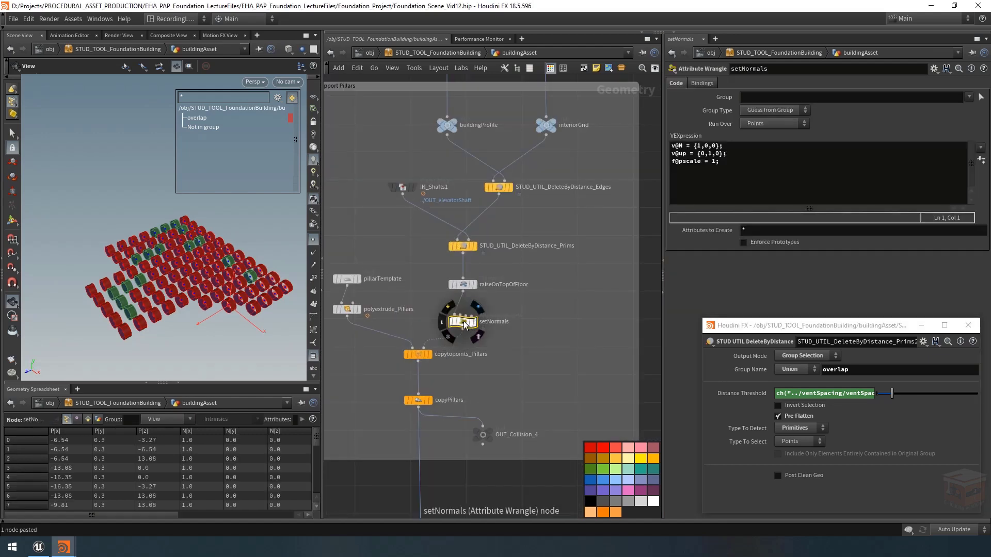
{"action": "scroll", "coordinate": [464, 324], "scroll_direction": "down", "scroll_amount": 2}
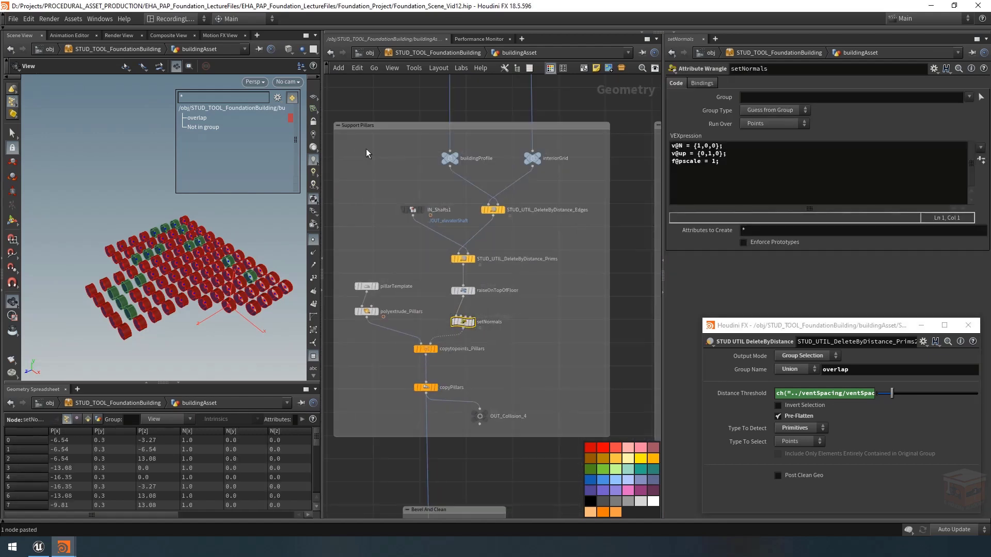
{"action": "key", "text": "ctrl+c"}
- Paste the setNormals wrangle between ventColor_Overlap and the Copy to Points node, and move Copy to Points slightly down
{"action": "scroll", "coordinate": [509, 317], "scroll_direction": "down", "scroll_amount": 8}
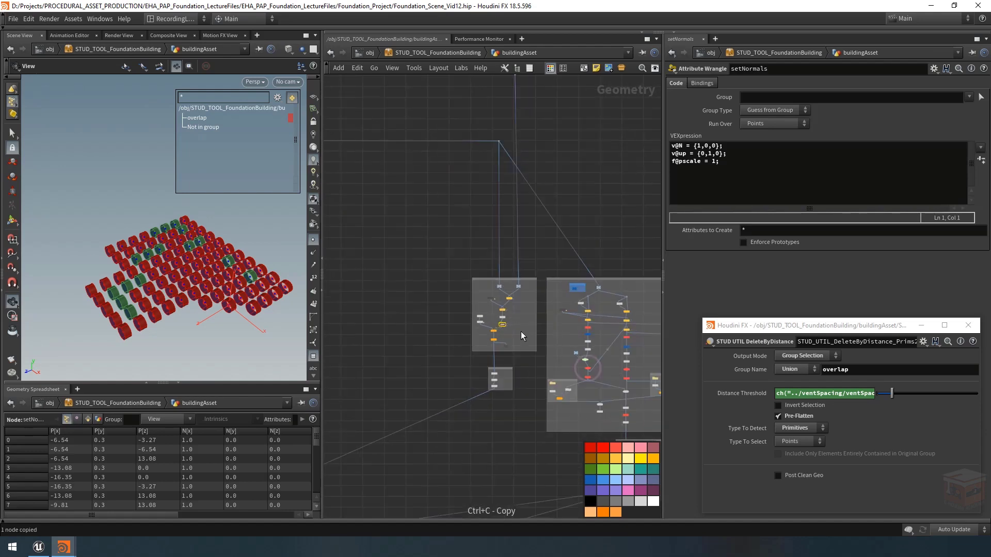
{"action": "scroll", "coordinate": [443, 341], "scroll_direction": "up", "scroll_amount": 8}
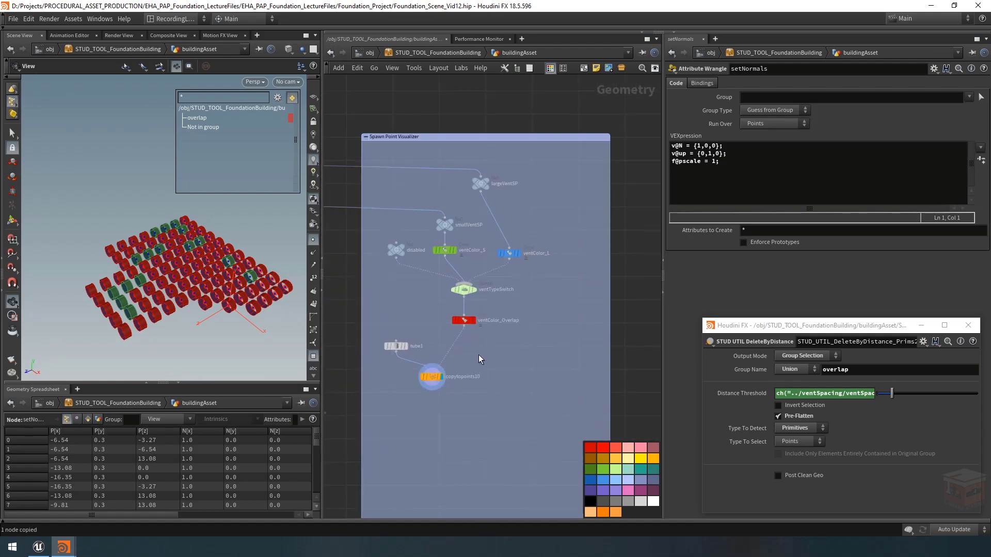
{"action": "key", "text": "ctrl+v"}
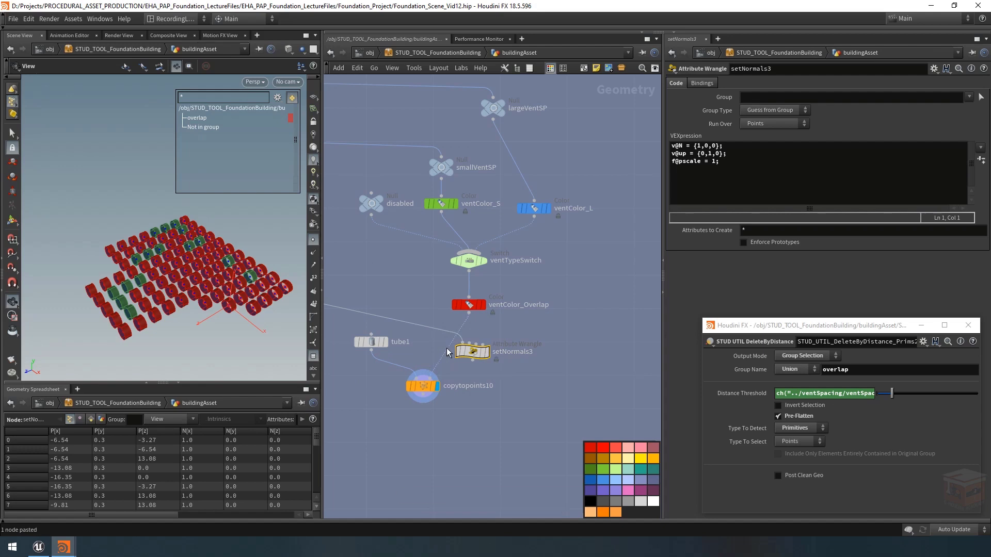
{"action": "left_click_drag", "start_coordinate": [460, 352], "coordinate": [456, 342]}
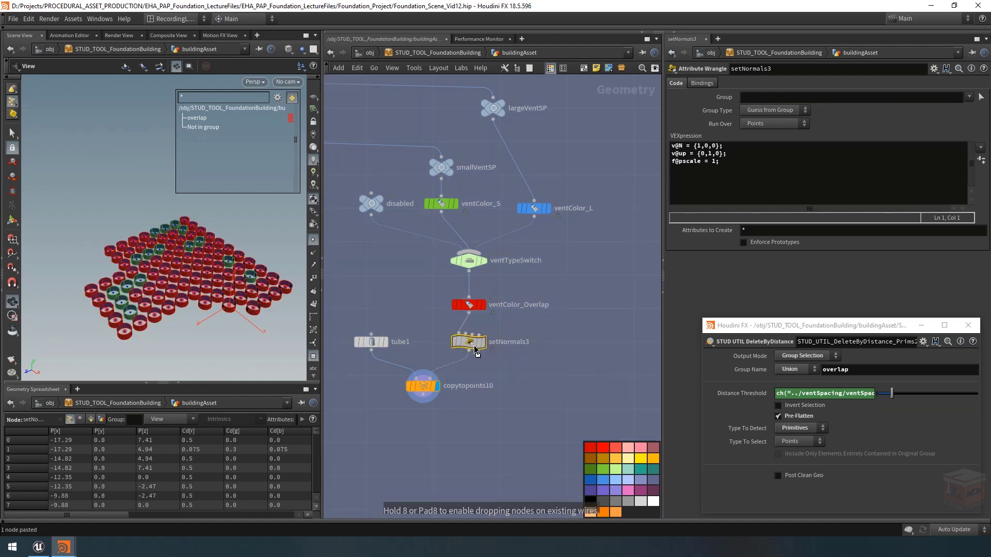
{"action": "scroll", "coordinate": [512, 377], "scroll_direction": "down", "scroll_amount": 2}
{"action": "left_click", "coordinate": [445, 371]}
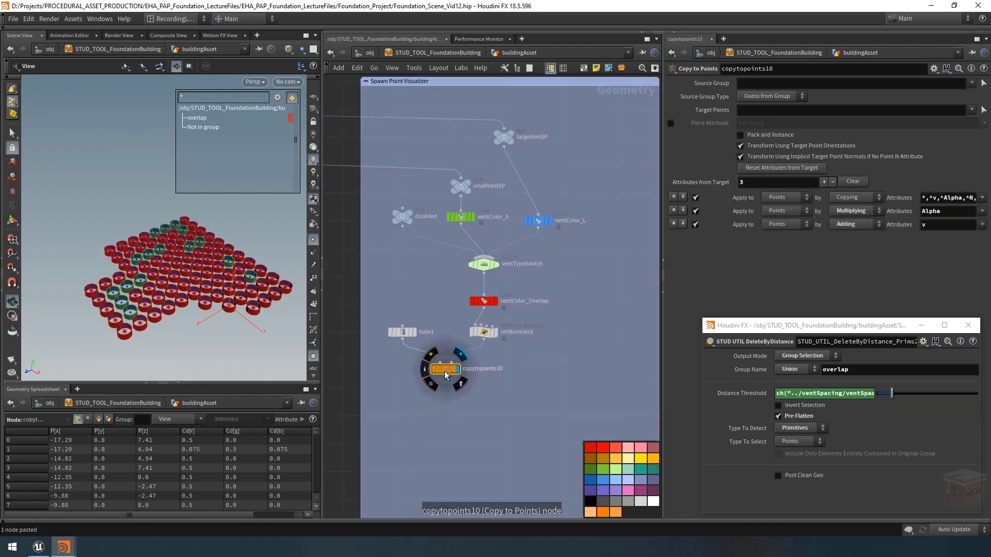
{"action": "left_click_drag", "start_coordinate": [444, 370], "coordinate": [444, 374]}
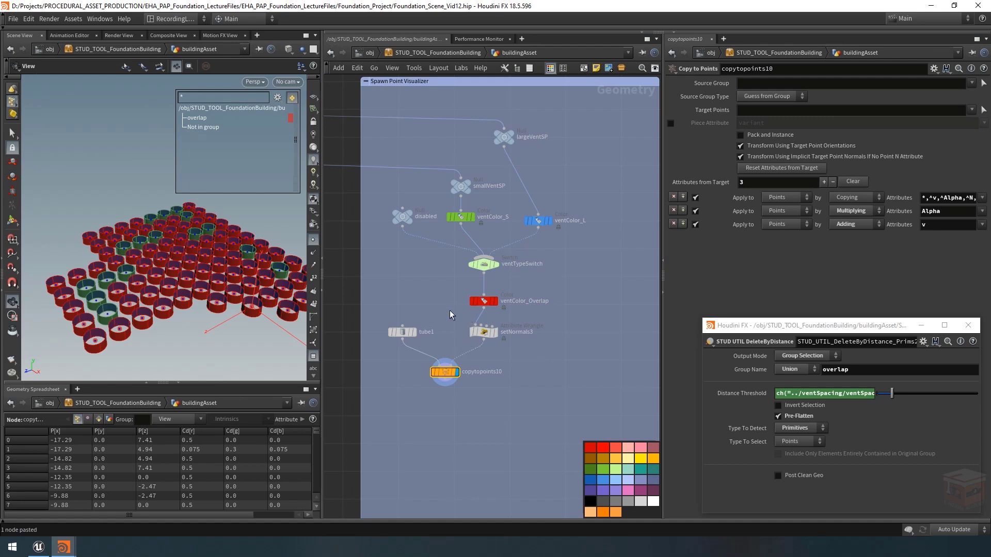
- Set tube1's Primitive Type to Polygon and turn off the point display in the viewport
{"action": "left_click_drag", "start_coordinate": [443, 306], "coordinate": [380, 346]}
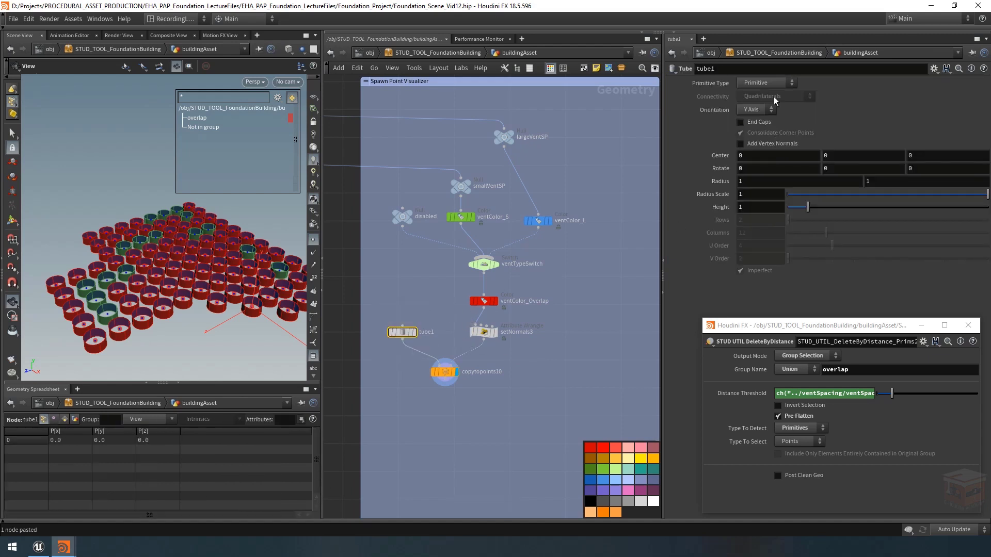
{"action": "left_click", "coordinate": [779, 84]}
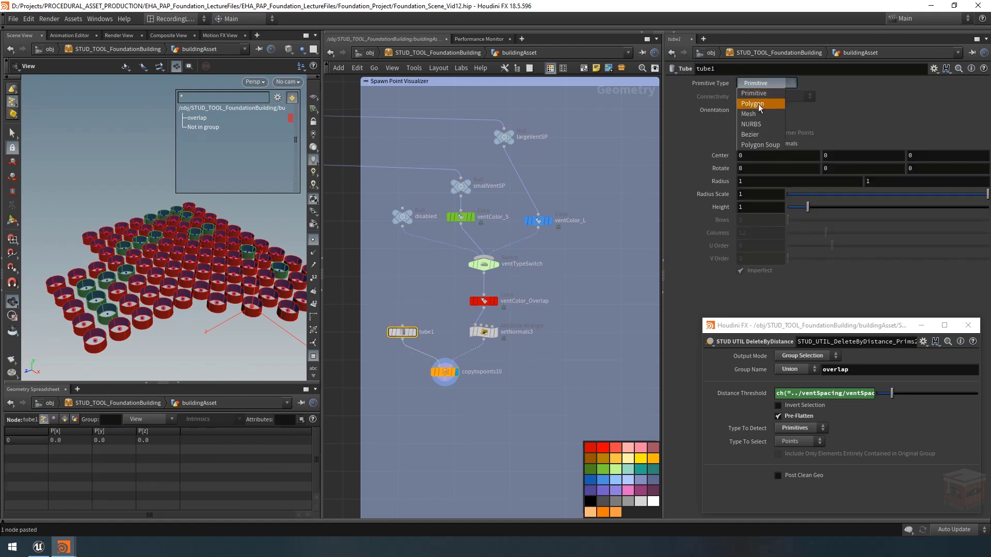
{"action": "left_click", "coordinate": [773, 106]}
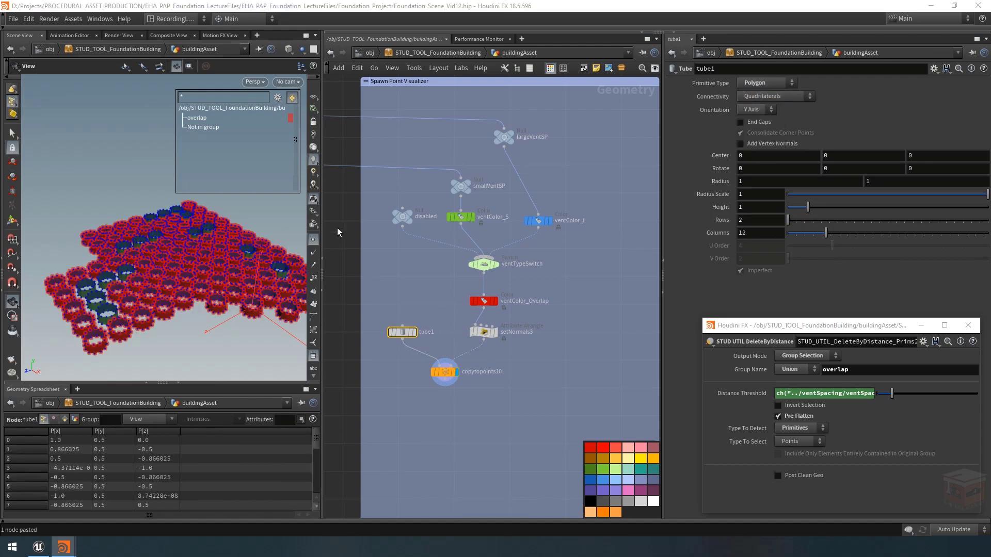
{"action": "left_click", "coordinate": [315, 241]}
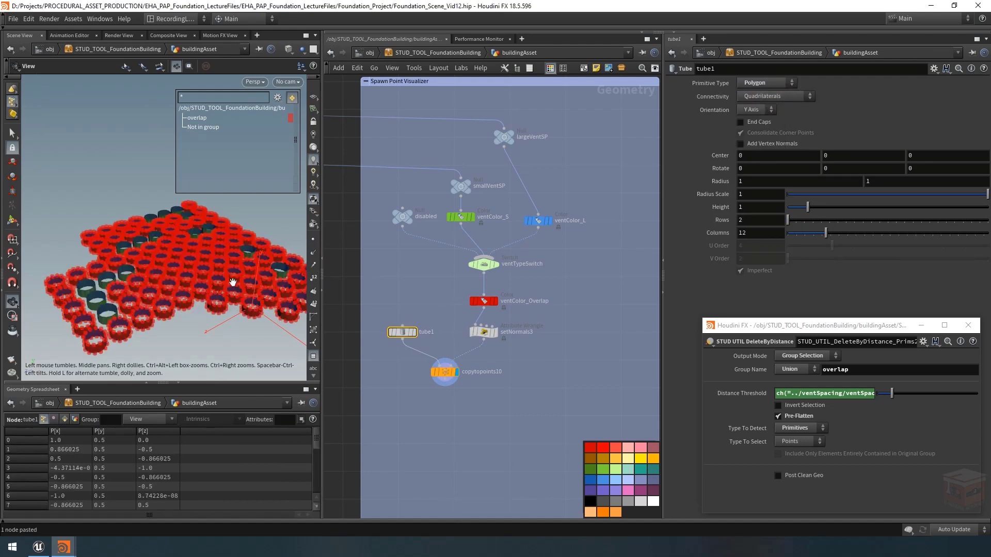
- Hide the group list overlay in the viewport and set tube1's Radius Scale and Height to 0.25
{"action": "left_click", "coordinate": [314, 356]}
{"action": "mouse_move", "coordinate": [199, 253]}
{"action": "left_mouse_down"}
{"action": "mouse_move", "coordinate": [212, 249]}
{"action": "mouse_move", "coordinate": [205, 256]}
{"action": "left_mouse_up"}
{"action": "scroll", "coordinate": [205, 256], "scroll_direction": "up", "scroll_amount": 5}
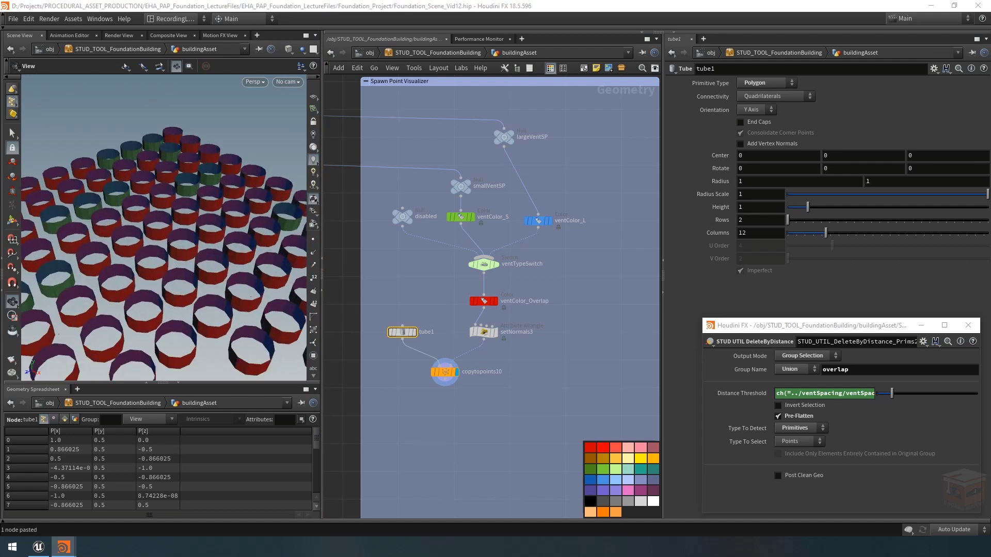
{"action": "left_click_drag", "start_coordinate": [756, 194], "coordinate": [718, 197]}
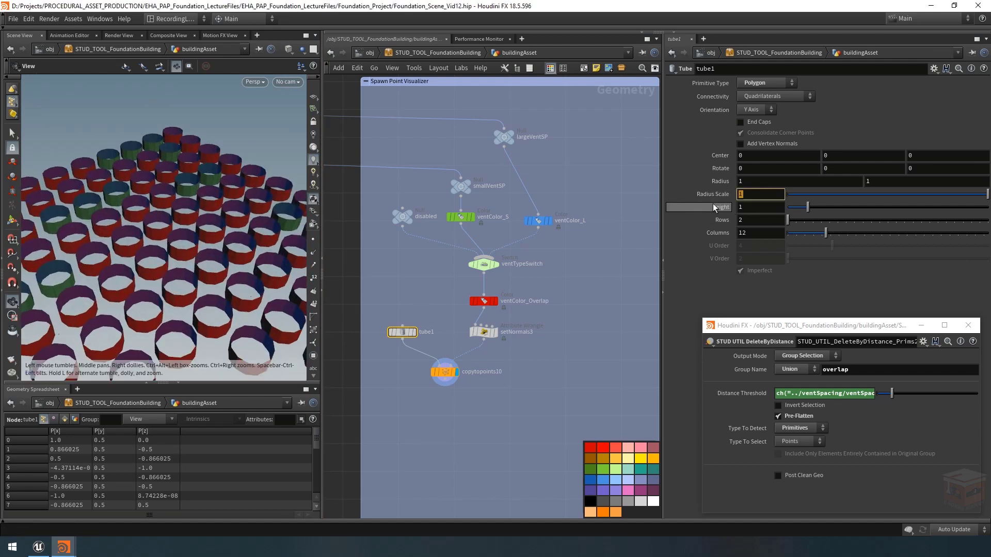
{"action": "type", "text": "0.25"}
{"action": "key", "text": "Tab"}
{"action": "type", "text": "0.2"}
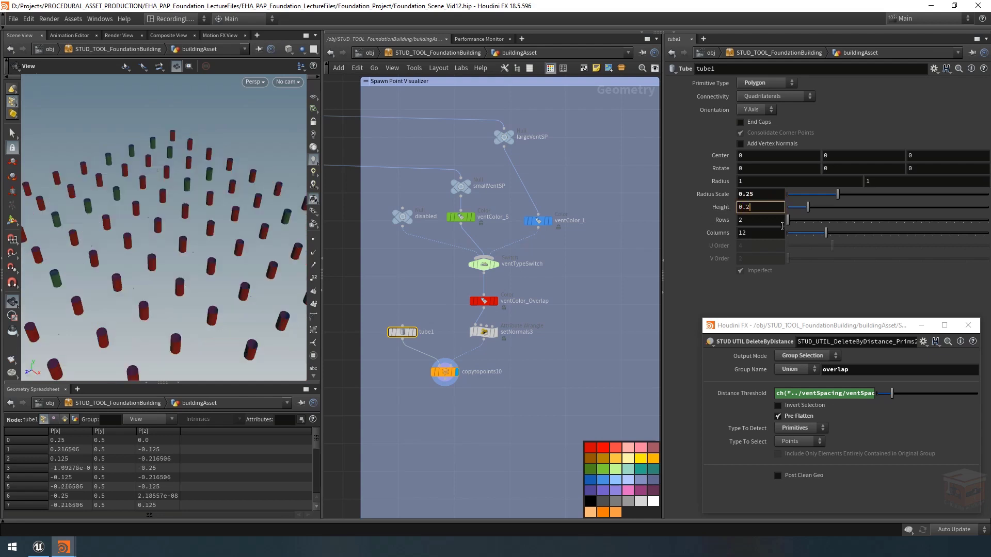
{"action": "key", "text": "Return"}
{"action": "right_click_drag", "start_coordinate": [222, 263], "coordinate": [193, 240]}
{"action": "middle_click_drag", "start_coordinate": [193, 240], "coordinate": [207, 236]}
{"action": "mouse_move", "coordinate": [207, 237]}
{"action": "left_mouse_down"}
{"action": "mouse_move", "coordinate": [207, 219]}
{"action": "mouse_move", "coordinate": [206, 234]}
{"action": "left_mouse_up"}
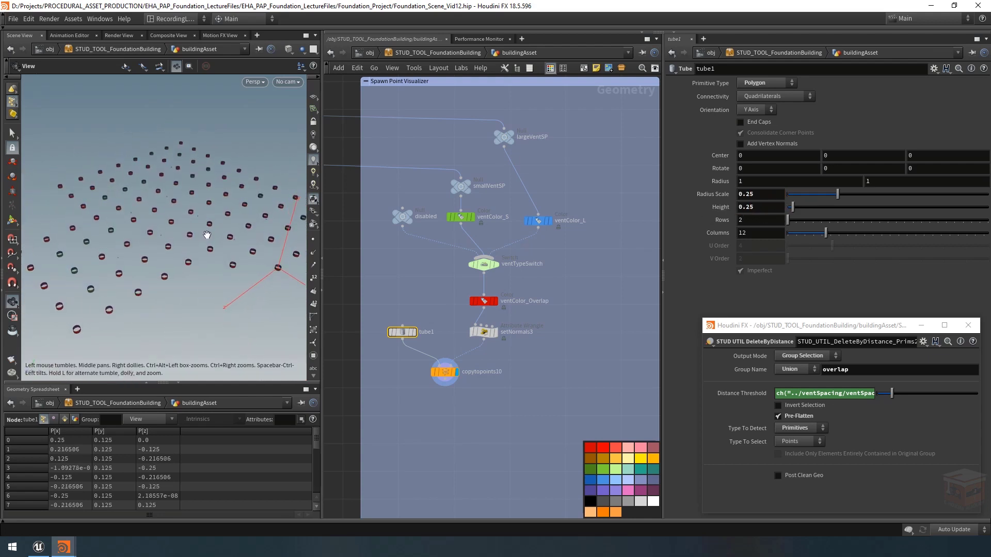
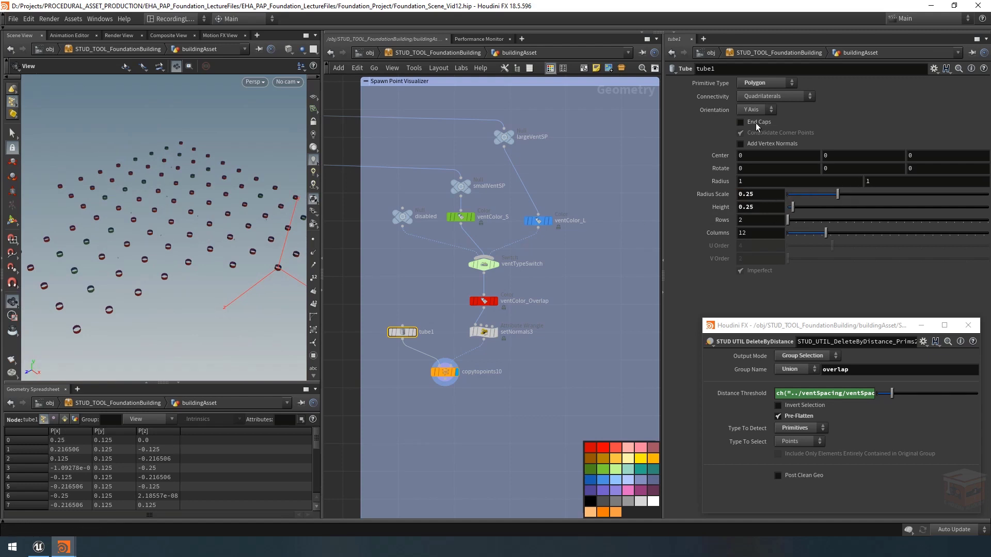
- Enable End Caps on tube1 to close the visualizer tubes
{"action": "right_click_drag", "start_coordinate": [146, 245], "coordinate": [396, 248]}
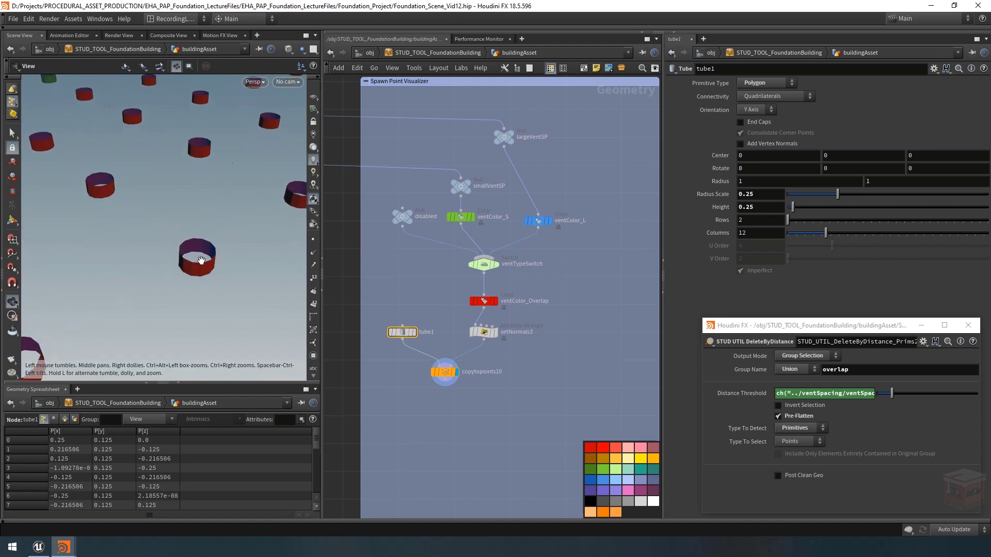
{"action": "left_click", "coordinate": [760, 123]}
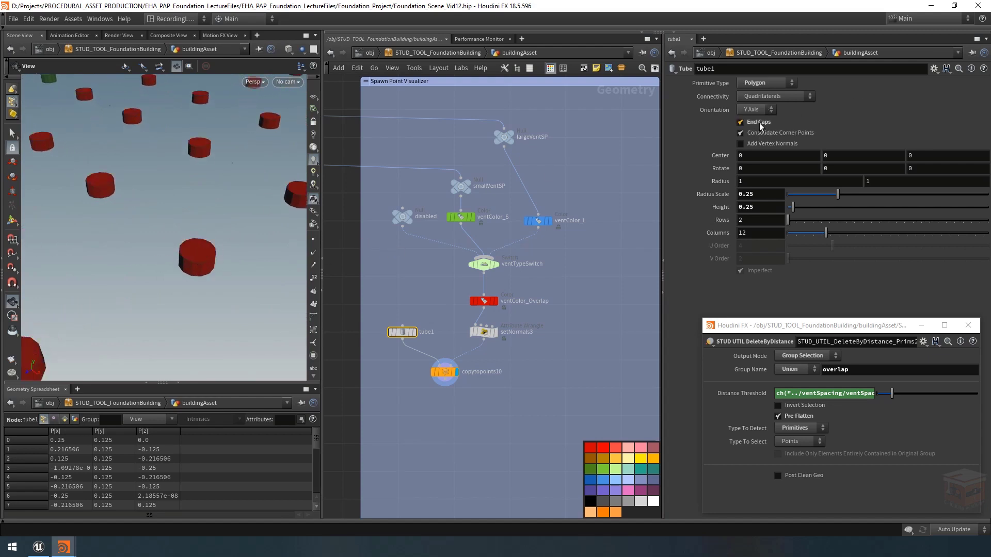
{"action": "left_click_drag", "start_coordinate": [198, 259], "coordinate": [129, 248]}
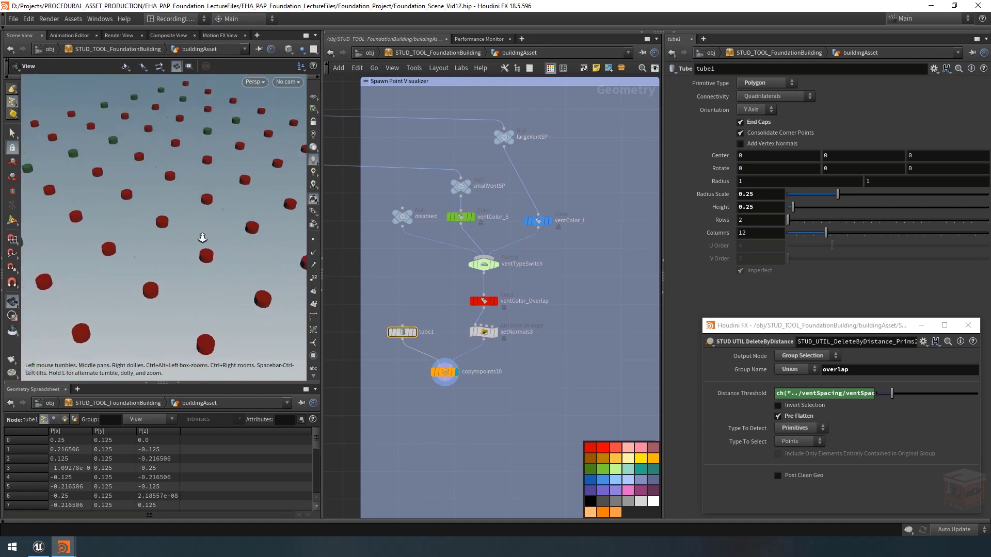
- Display tube1 on its own, framed in the viewport, and turn on the reference grid
{"action": "left_click", "coordinate": [405, 335]}
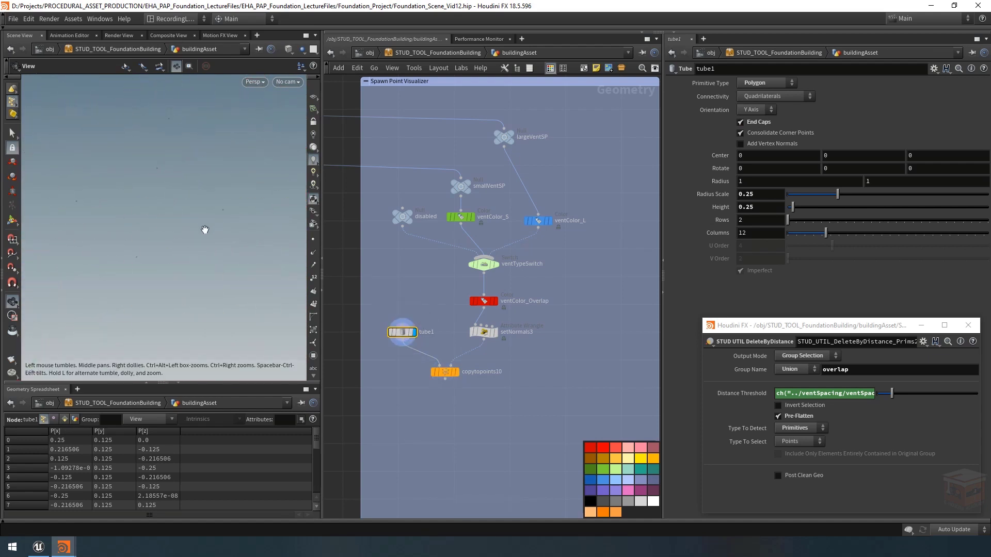
{"action": "key", "text": "h"}
{"action": "left_click", "coordinate": [312, 99]}
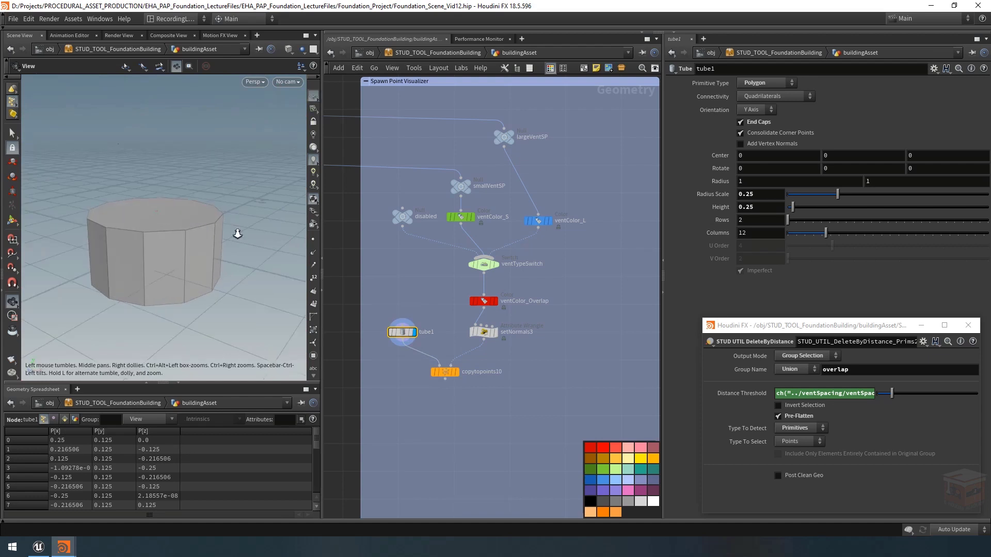
{"action": "scroll", "coordinate": [237, 232], "scroll_direction": "down", "scroll_amount": 3}
{"action": "left_click_drag", "start_coordinate": [237, 232], "coordinate": [211, 242]}
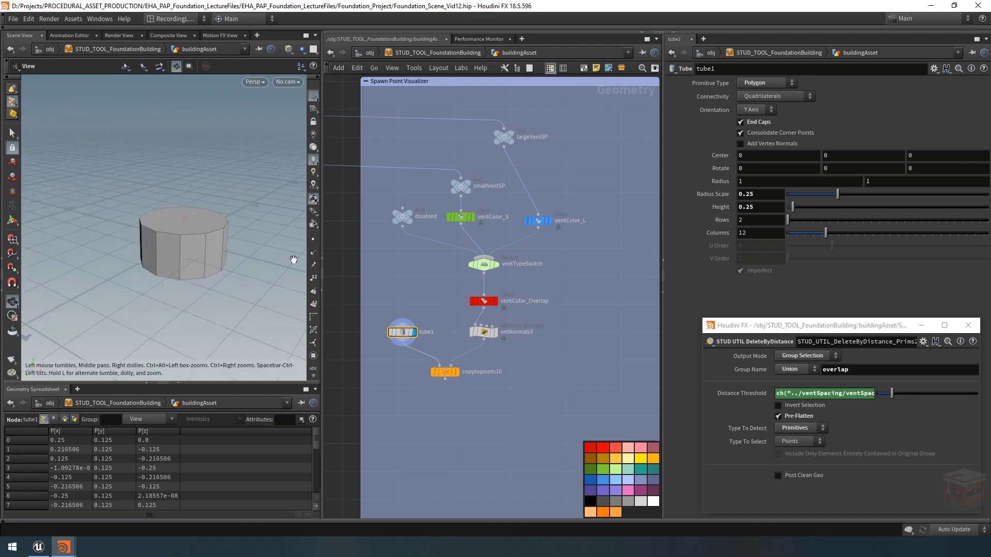
- Reference tube1's Height in its Center Y with the expression ch("height")*0.5
{"action": "right_click", "coordinate": [721, 207]}
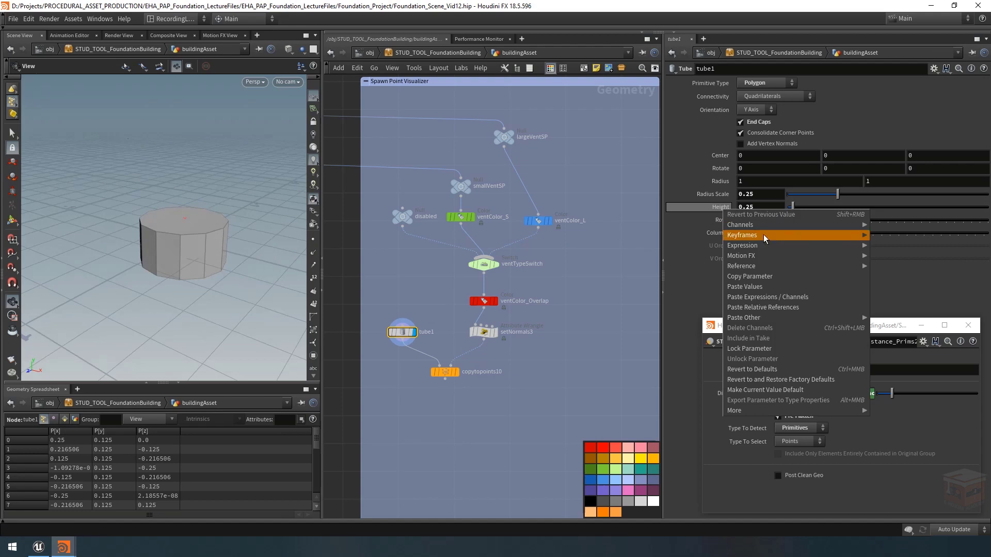
{"action": "left_click", "coordinate": [749, 279]}
{"action": "right_click", "coordinate": [843, 152]}
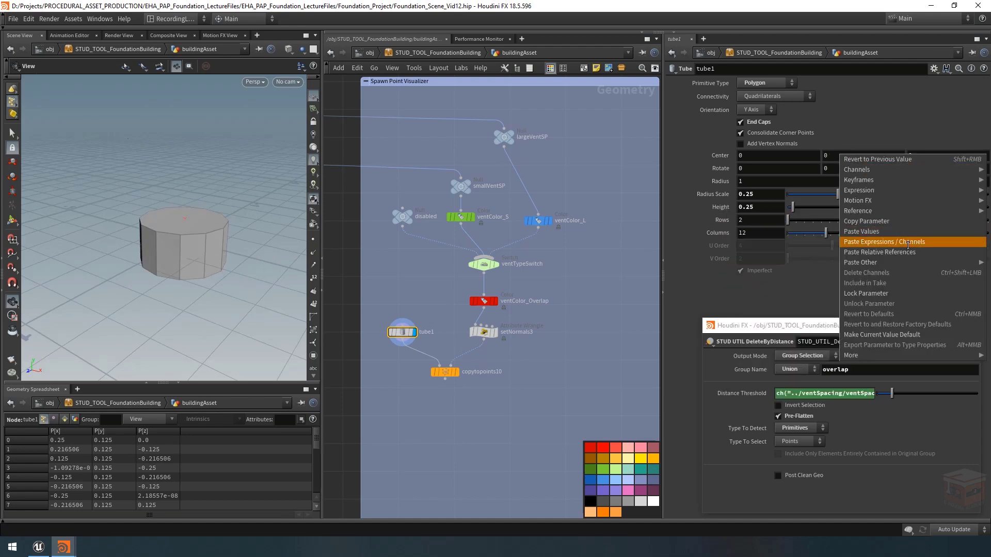
{"action": "left_click", "coordinate": [878, 253]}
{"action": "left_click", "coordinate": [880, 159]}
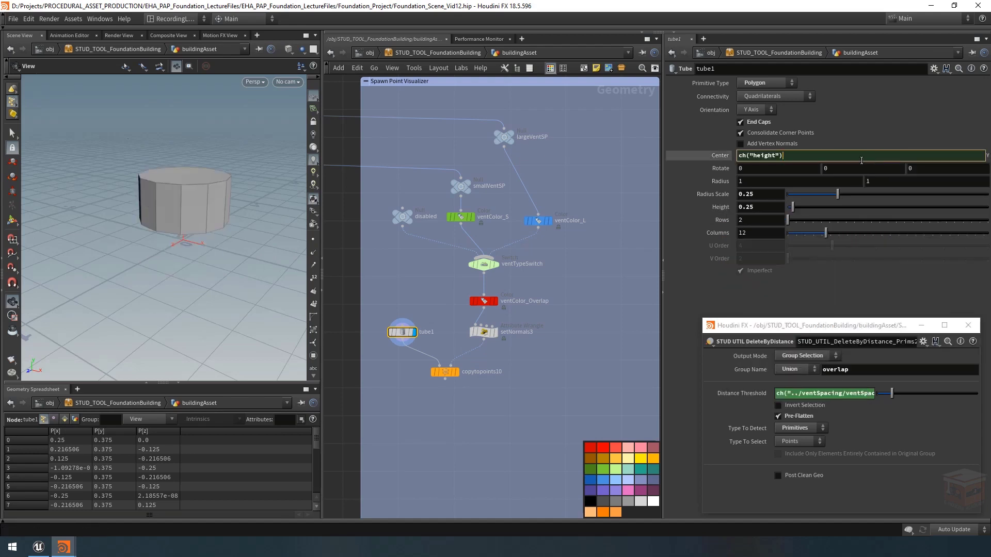
{"action": "key", "text": "Return"}
{"action": "left_click", "coordinate": [851, 154]}
{"action": "key", "text": "Return"}
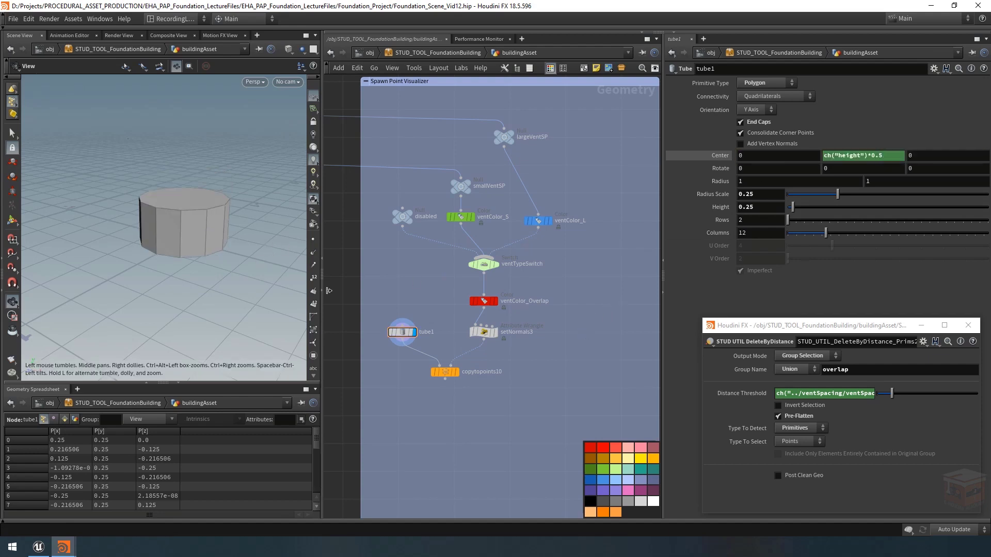
- Display copytopoints10 and check the tubes on the spawn points against the ground grid
{"action": "left_click", "coordinate": [456, 372]}
{"action": "right_click_drag", "start_coordinate": [219, 222], "coordinate": [120, 226]}
{"action": "left_click_drag", "start_coordinate": [208, 231], "coordinate": [187, 199]}
{"action": "right_click_drag", "start_coordinate": [187, 199], "coordinate": [181, 224]}
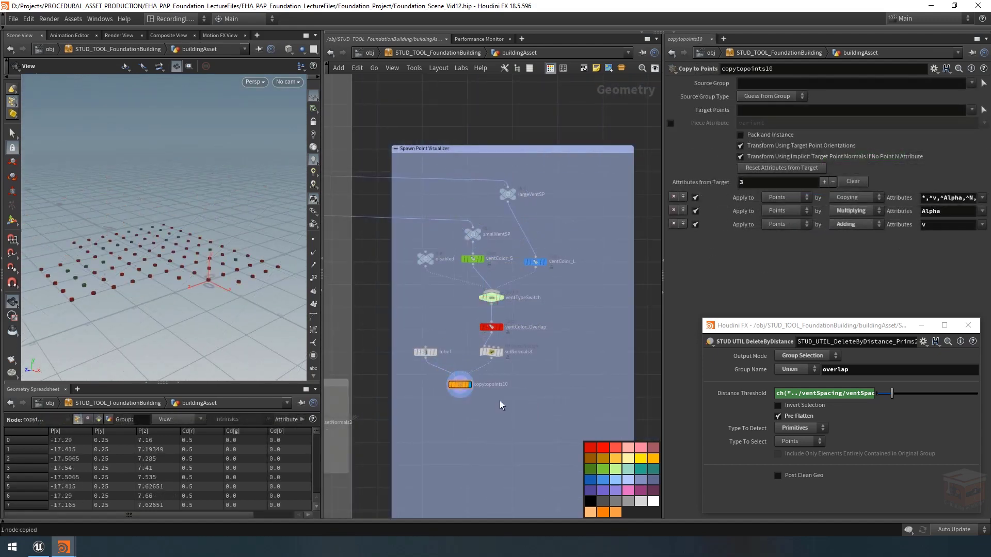
- Display the raiseToRoof1 transform, check its Y Translate expression, and copy the node
{"action": "scroll", "coordinate": [510, 402], "scroll_direction": "down", "scroll_amount": 5}
{"action": "middle_click_drag", "start_coordinate": [481, 427], "coordinate": [604, 346]}
{"action": "scroll", "coordinate": [515, 383], "scroll_direction": "up", "scroll_amount": 5}
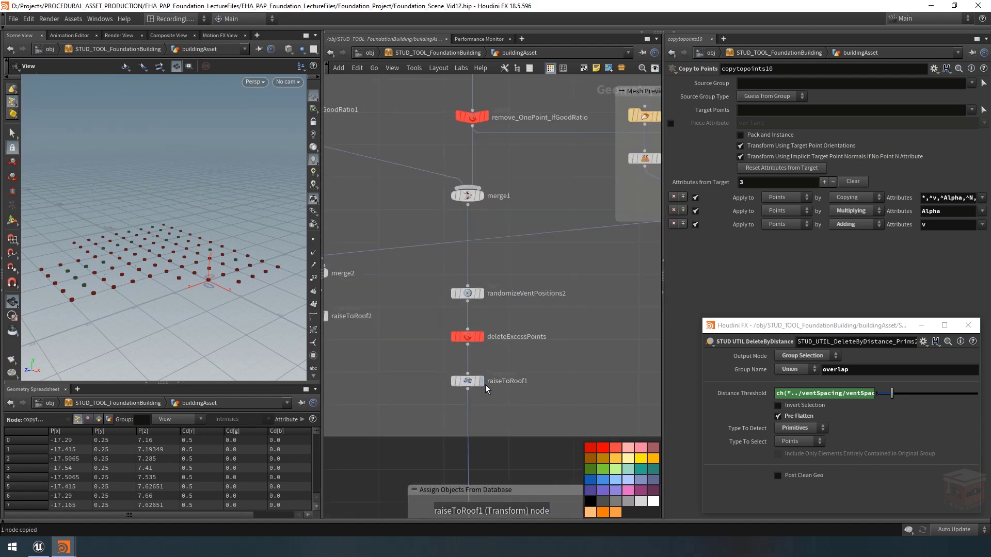
{"action": "left_click", "coordinate": [483, 387]}
{"action": "left_click", "coordinate": [472, 384]}
{"action": "left_click_drag", "start_coordinate": [214, 283], "coordinate": [215, 206]}
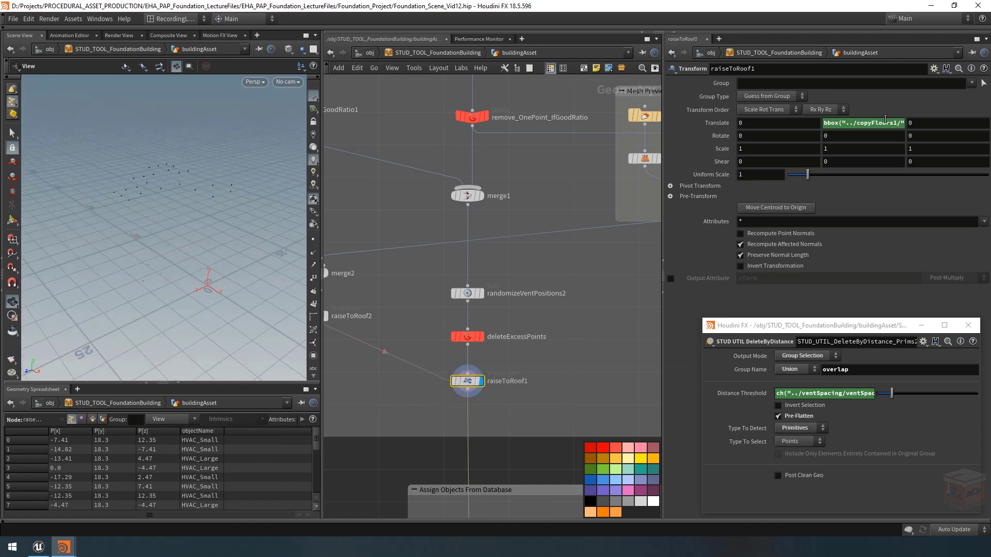
{"action": "left_click", "coordinate": [866, 123]}
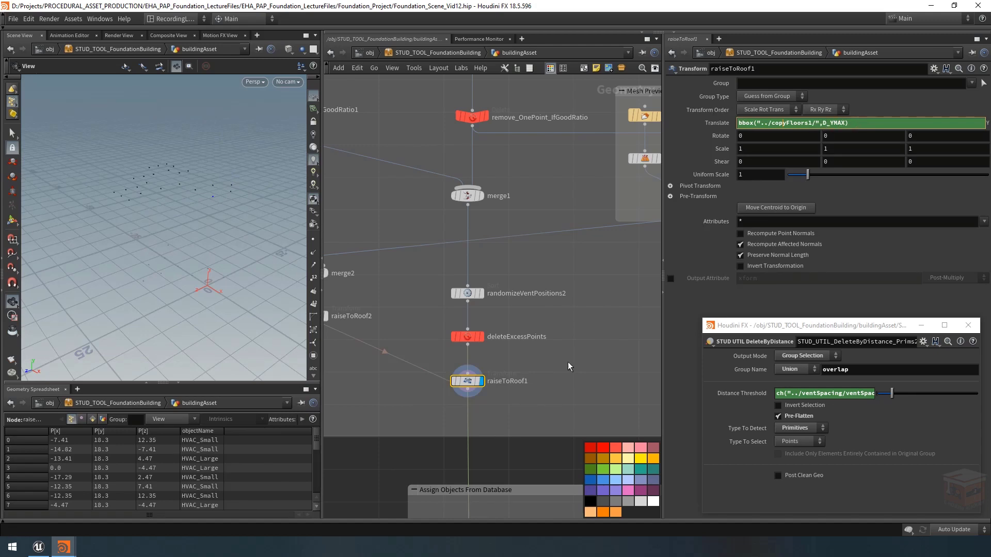
{"action": "key", "text": "ctrl+c"}
- Paste the raiseToRoof transform below copytopoints10 in the Spawn Point Visualizer section, wired to its output, and display it
{"action": "scroll", "coordinate": [566, 372], "scroll_direction": "down", "scroll_amount": 5}
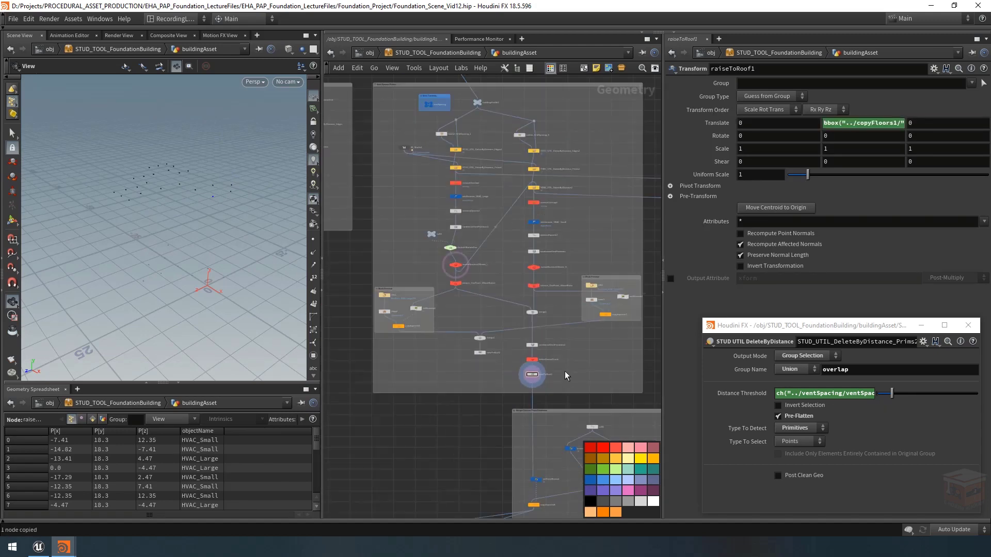
{"action": "middle_click_drag", "start_coordinate": [564, 371], "coordinate": [312, 415]}
{"action": "scroll", "coordinate": [434, 330], "scroll_direction": "up", "scroll_amount": 5}
{"action": "middle_click_drag", "start_coordinate": [455, 340], "coordinate": [472, 343]}
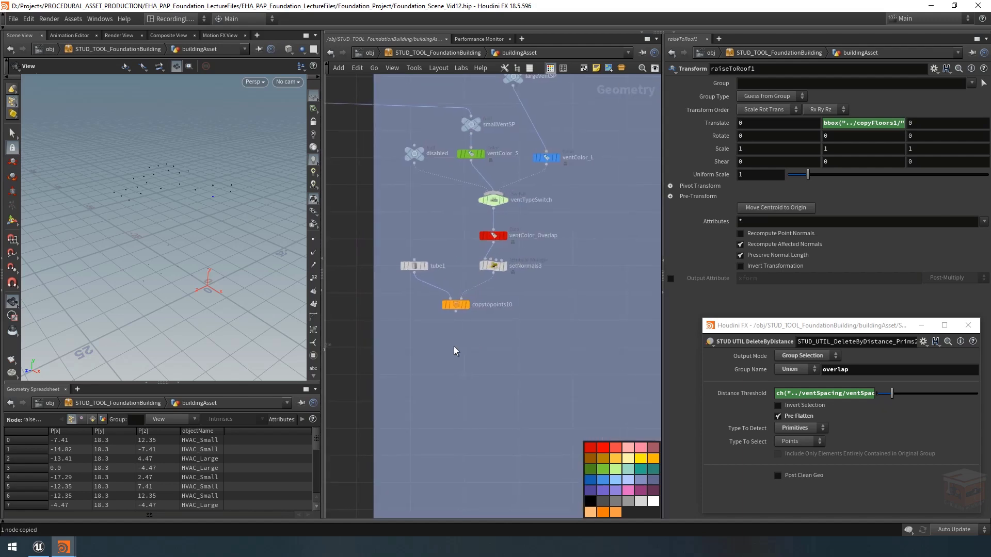
{"action": "key", "text": "ctrl+v"}
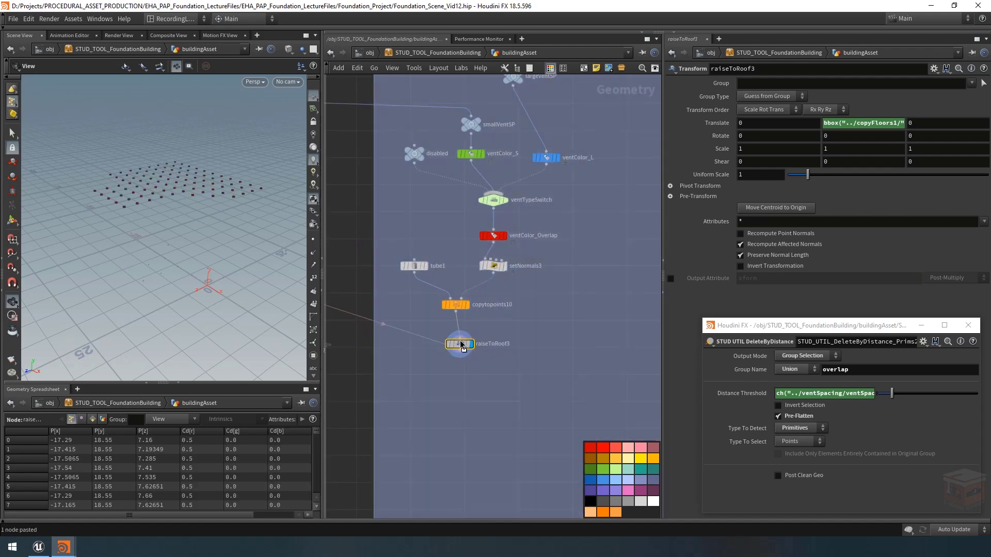
{"action": "left_click", "coordinate": [459, 342]}
{"action": "left_click_drag", "start_coordinate": [177, 214], "coordinate": [168, 177]}
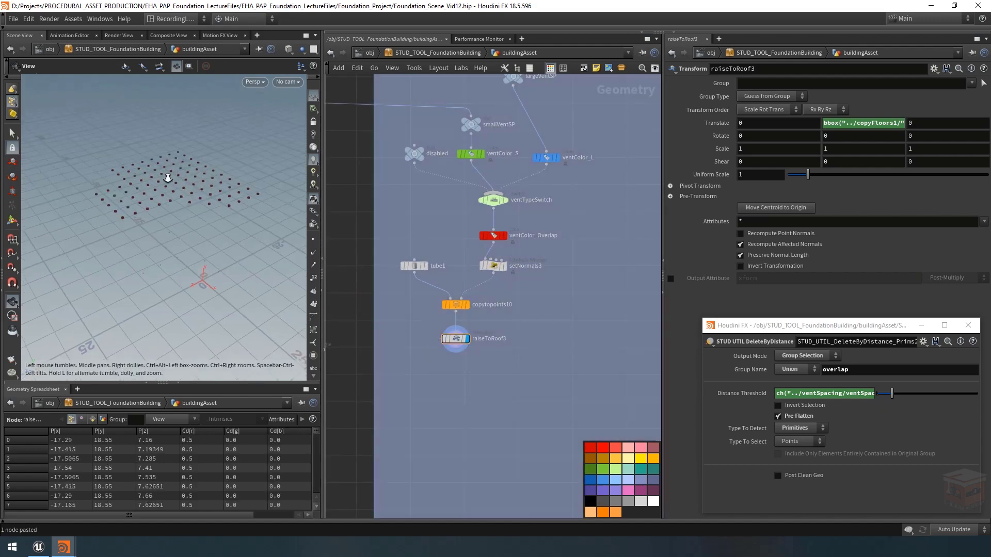
{"action": "right_click_drag", "start_coordinate": [168, 178], "coordinate": [296, 197]}
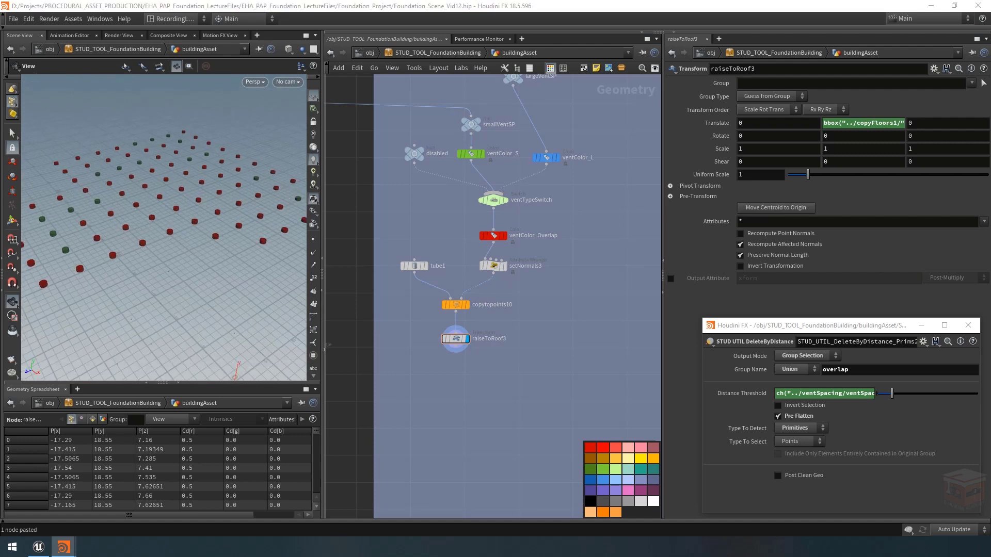
- Add a Null node fed by raiseToRoof3, name it OUT_VentVisualizer, and display it
{"action": "middle_click_drag", "start_coordinate": [480, 397], "coordinate": [491, 406]}
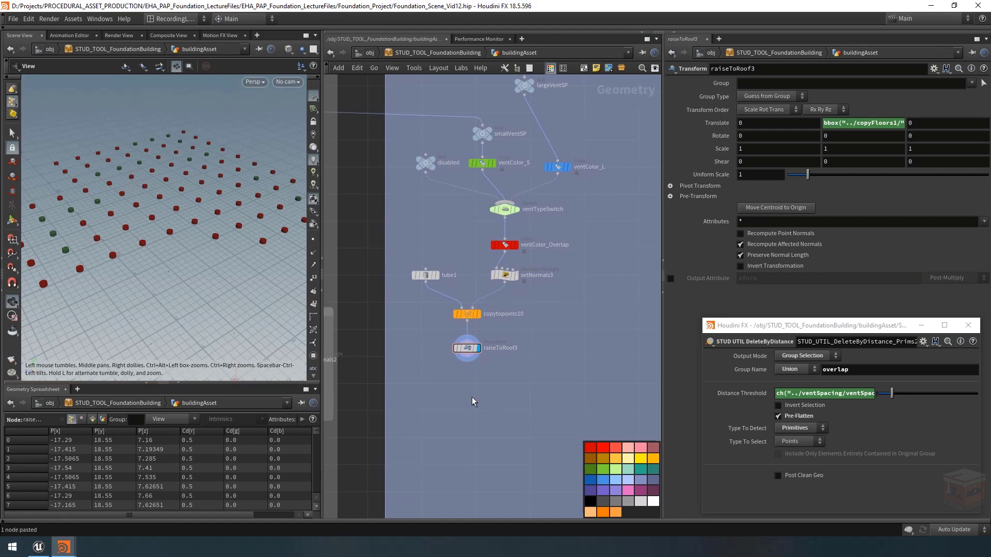
{"action": "key", "text": "Tab"}
{"action": "type", "text": "null"}
{"action": "key", "text": "Return"}
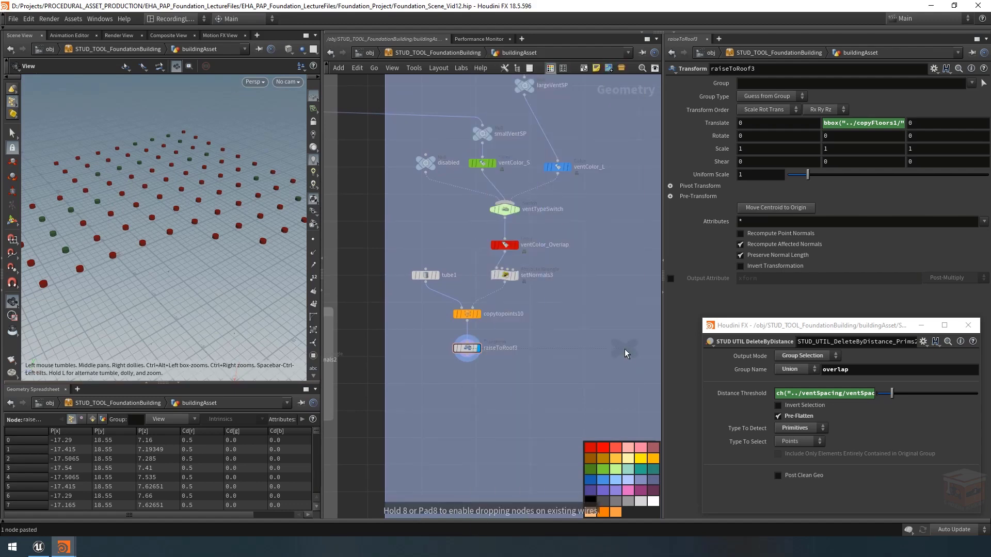
{"action": "left_click", "coordinate": [466, 394]}
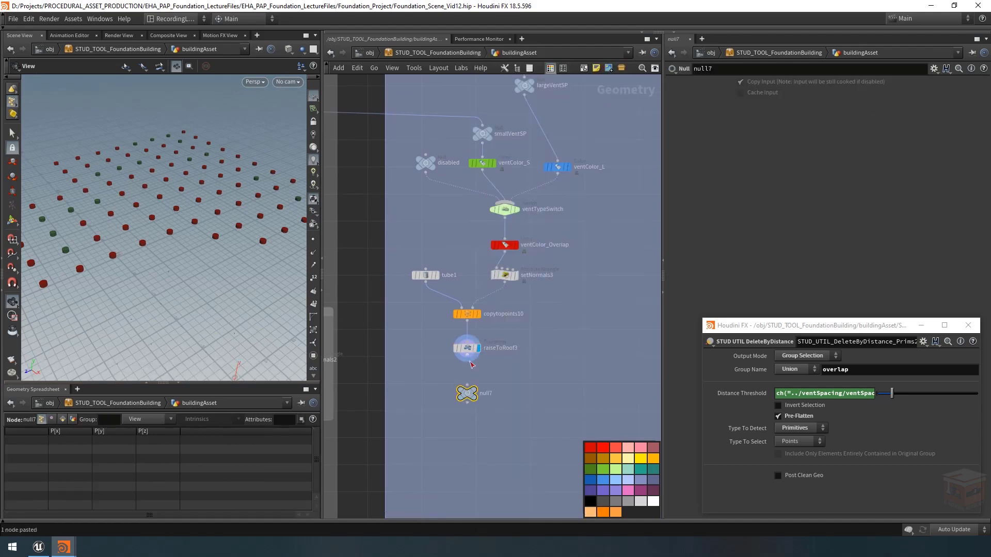
{"action": "double_click", "coordinate": [492, 395]}
{"action": "double_click", "coordinate": [494, 397]}
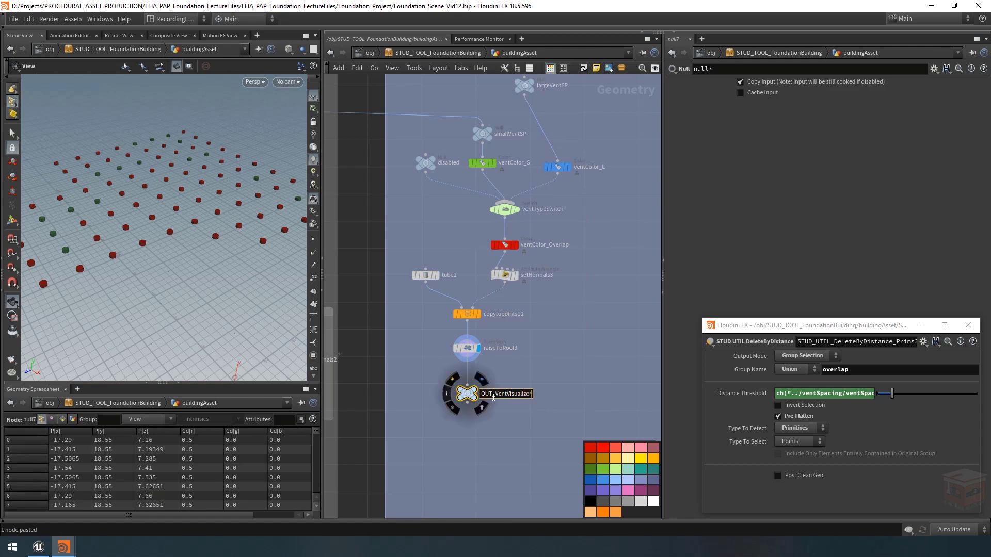
{"action": "type", "text": "OUT_VentVisualizer"}
{"action": "key", "text": "Return"}
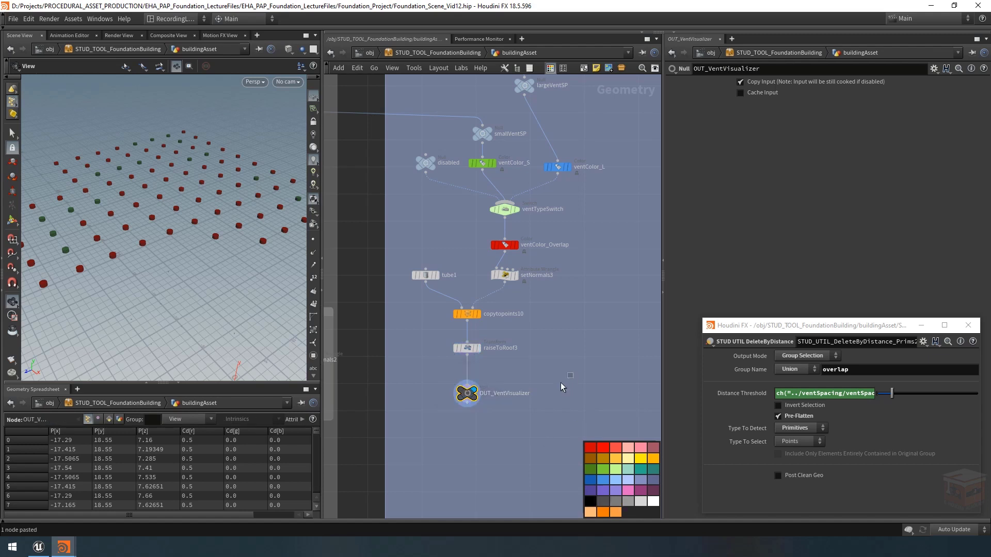
- Display and select the IN_Visualizers Object Merge in the Visualizer Output section, and close the floating DeleteByDistance parameter window
{"action": "middle_click_drag", "start_coordinate": [560, 383], "coordinate": [563, 342]}
{"action": "scroll", "coordinate": [547, 338], "scroll_direction": "down", "scroll_amount": 8}
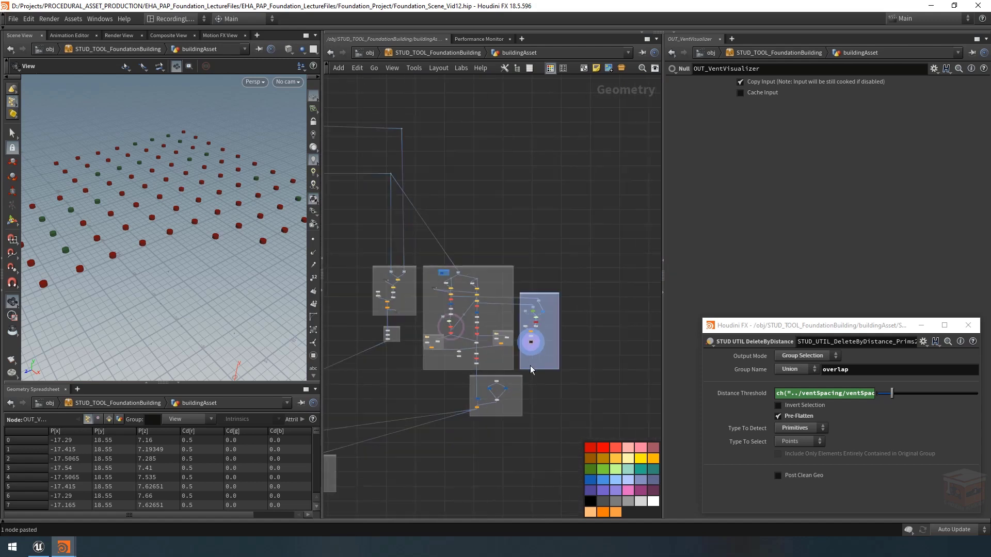
{"action": "middle_click_drag", "start_coordinate": [407, 391], "coordinate": [623, 296]}
{"action": "scroll", "coordinate": [501, 376], "scroll_direction": "up", "scroll_amount": 10}
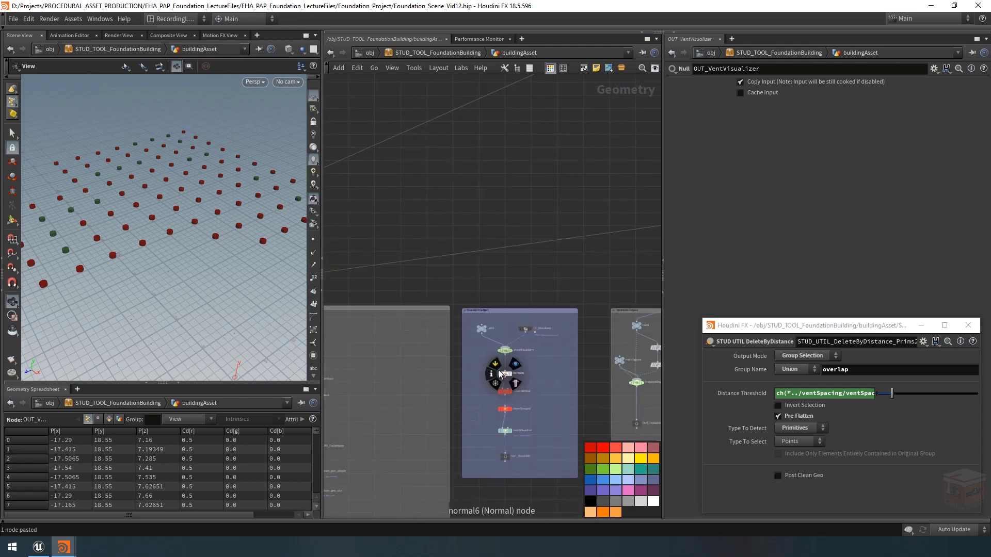
{"action": "scroll", "coordinate": [484, 311], "scroll_direction": "up", "scroll_amount": 3}
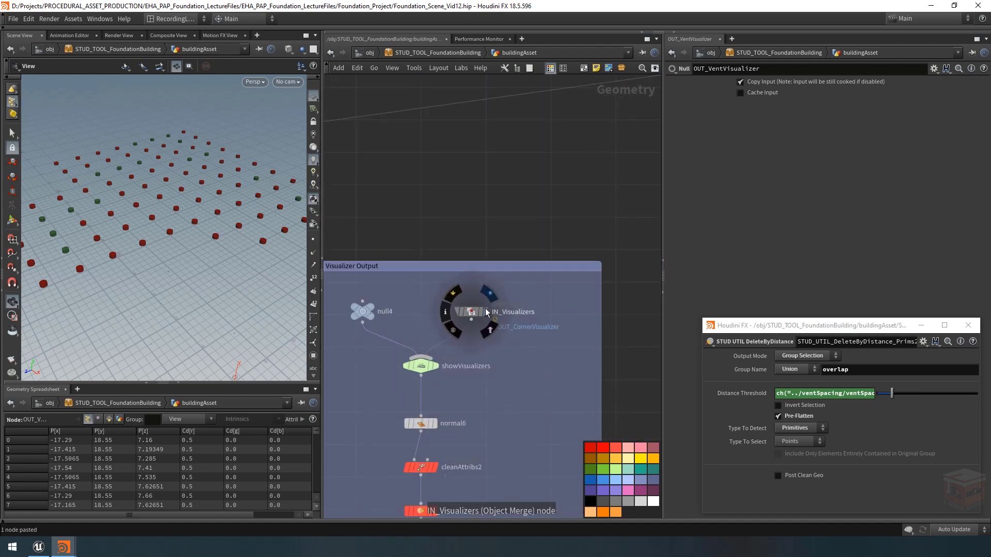
{"action": "left_click", "coordinate": [484, 309]}
{"action": "left_click", "coordinate": [473, 313]}
{"action": "scroll", "coordinate": [195, 239], "scroll_direction": "down", "scroll_amount": 3}
{"action": "scroll", "coordinate": [194, 239], "scroll_direction": "down", "scroll_amount": 2}
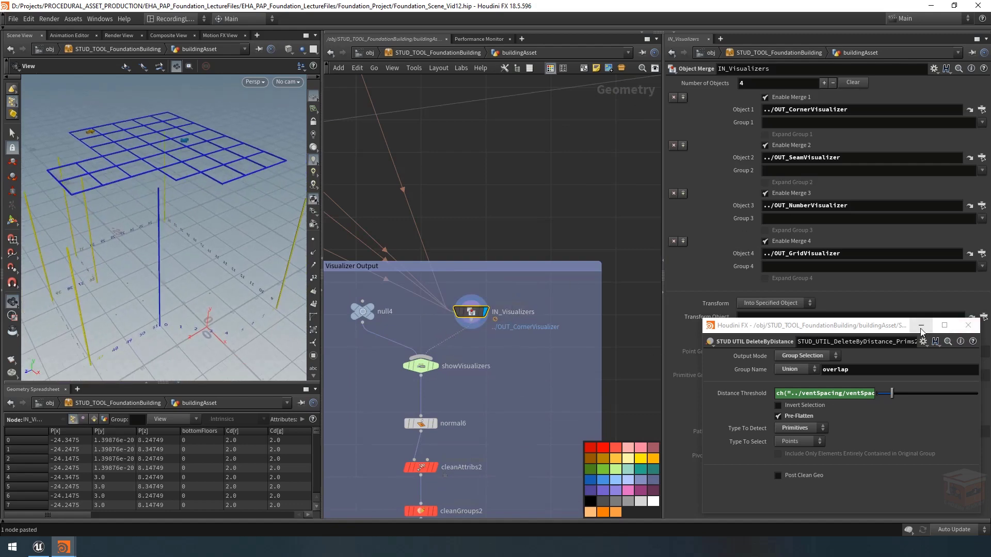
{"action": "left_click", "coordinate": [968, 325]}
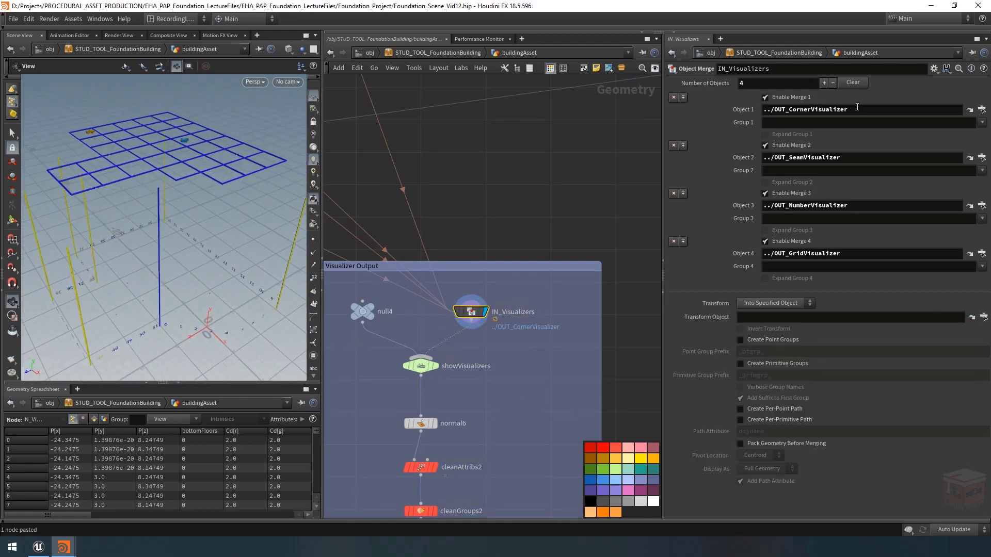
- Add a fifth object to the IN_Visualizers merge with the path ../OUT_VentVisualizer, and check the combined visualizers in the viewport
{"action": "left_click", "coordinate": [824, 84]}
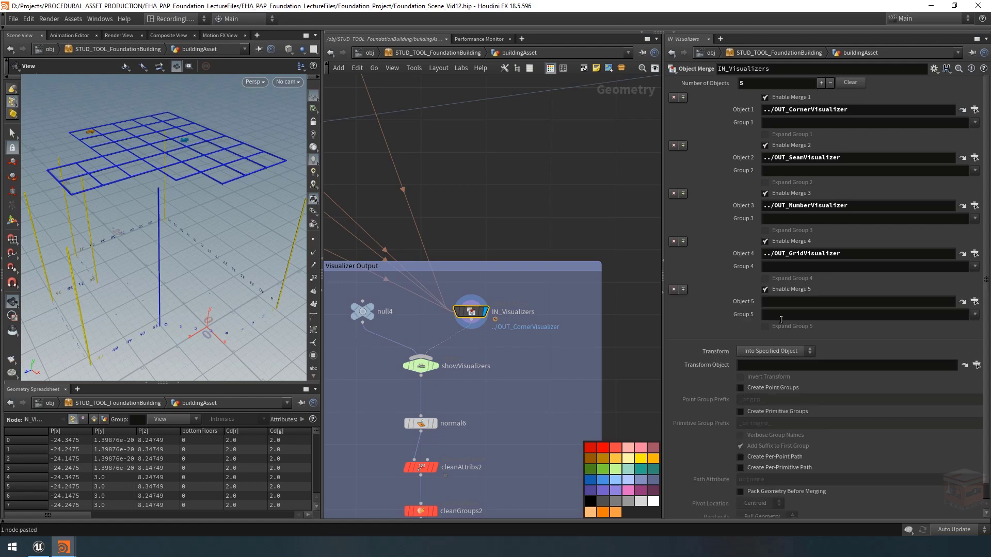
{"action": "left_click", "coordinate": [792, 300]}
{"action": "type", "text": ".."}
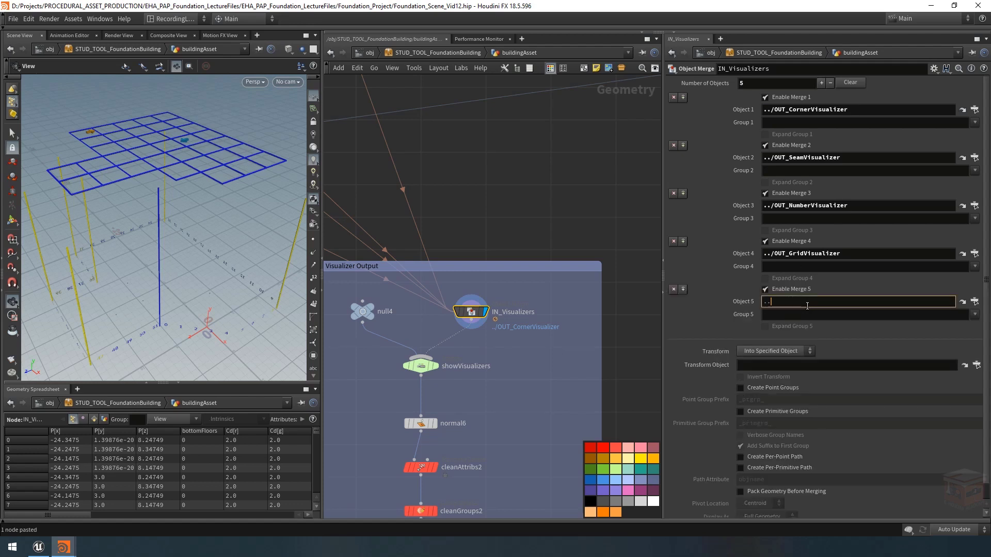
{"action": "type", "text": "/OUT_VentVisualizer"}
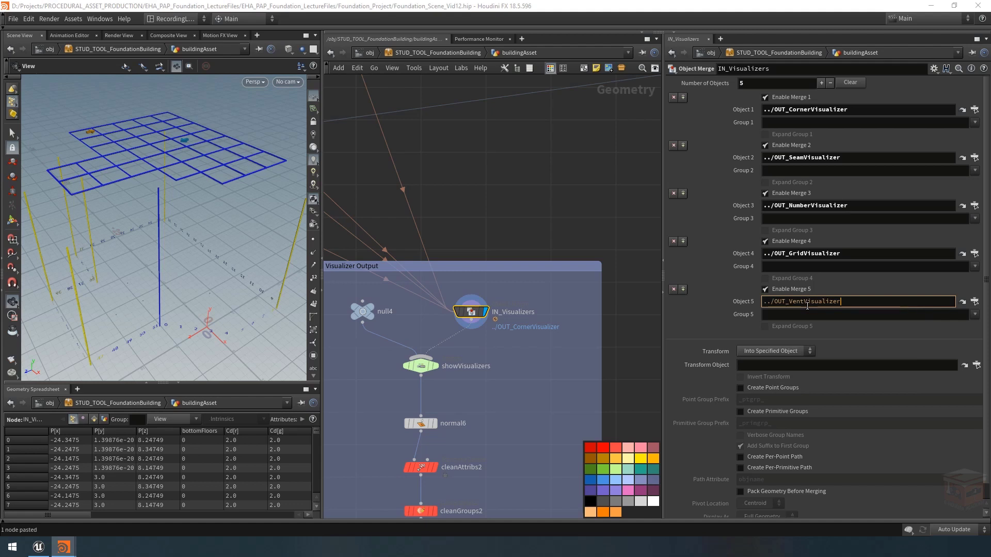
{"action": "key", "text": "Return"}
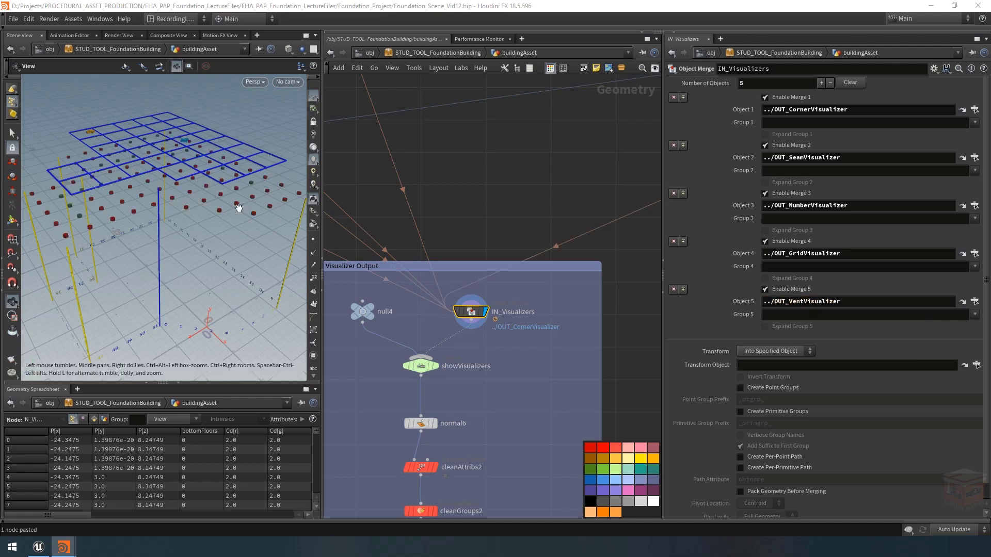
{"action": "scroll", "coordinate": [470, 225], "scroll_direction": "down", "scroll_amount": 2}
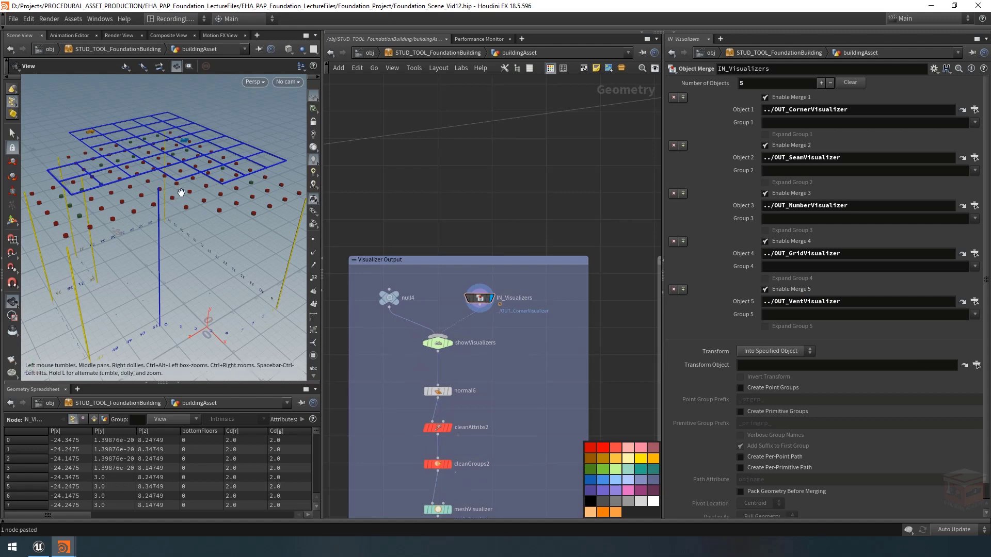
{"action": "left_click_drag", "start_coordinate": [175, 199], "coordinate": [170, 175]}
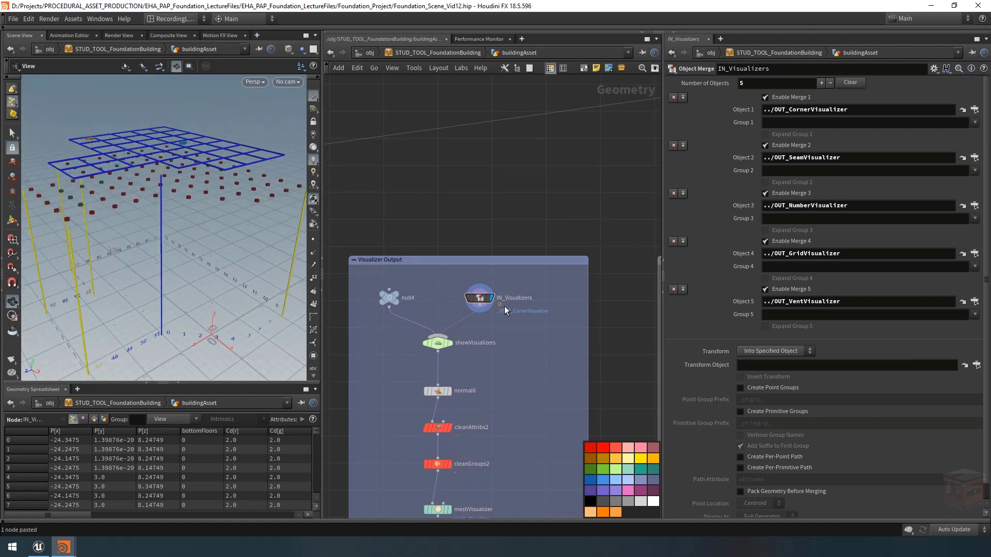
- Display the OUT_FBX_Visualizer null at the end of the FBX output section to inspect the vent boxes
{"action": "scroll", "coordinate": [505, 324], "scroll_direction": "down", "scroll_amount": 6}
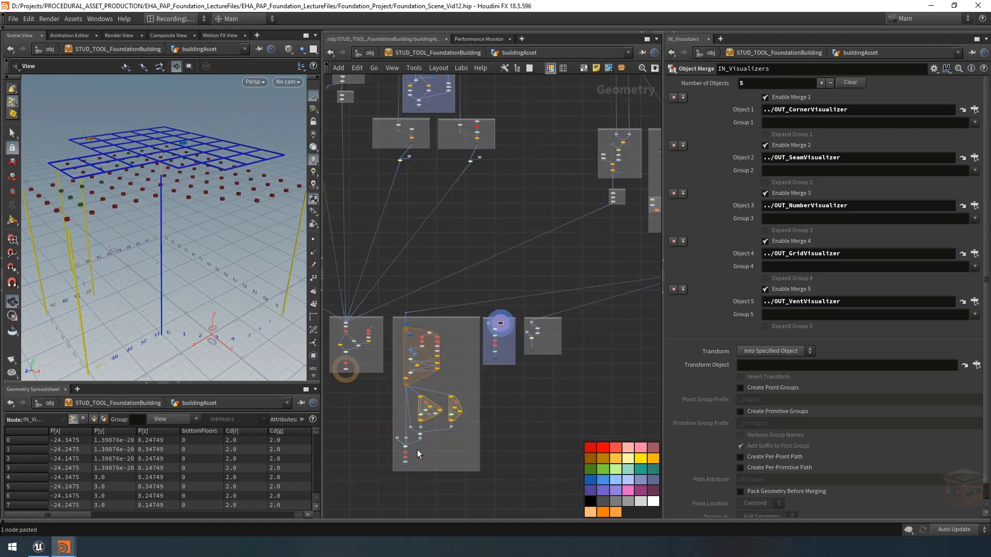
{"action": "scroll", "coordinate": [407, 466], "scroll_direction": "up", "scroll_amount": 8}
{"action": "left_click", "coordinate": [401, 461]}
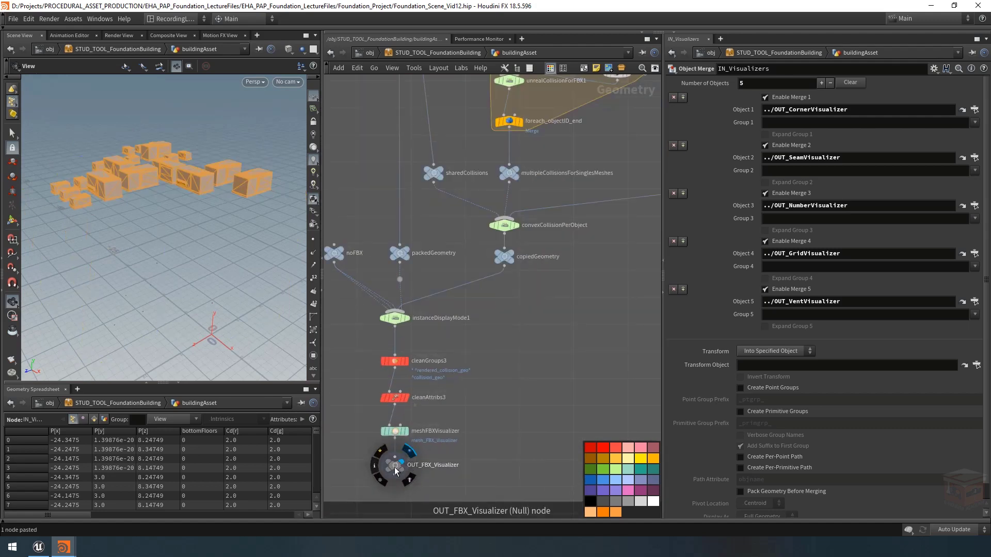
{"action": "left_click", "coordinate": [394, 467]}
{"action": "scroll", "coordinate": [487, 423], "scroll_direction": "down", "scroll_amount": 8}
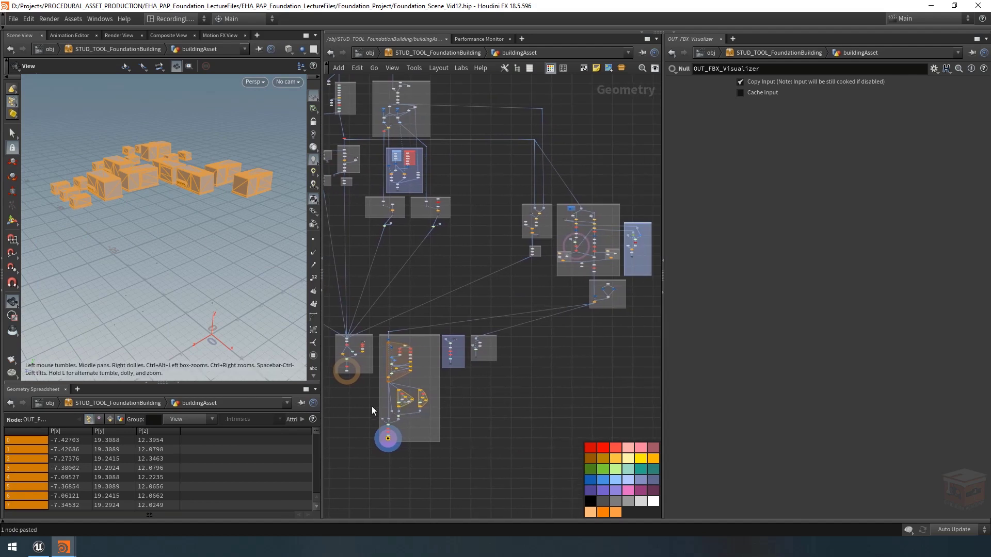
- Select the building's output0 node and make it the displayed node
{"action": "scroll", "coordinate": [349, 376], "scroll_direction": "up", "scroll_amount": 7}
{"action": "left_click", "coordinate": [351, 361]}
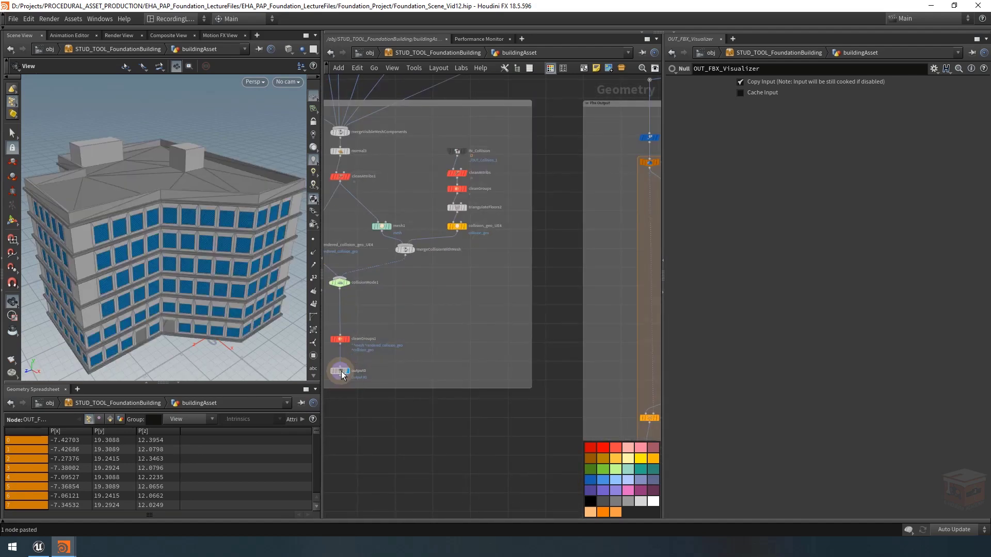
{"action": "left_click", "coordinate": [340, 371]}
{"action": "scroll", "coordinate": [400, 396], "scroll_direction": "down", "scroll_amount": 6}
{"action": "scroll", "coordinate": [402, 420], "scroll_direction": "down", "scroll_amount": 3}
{"action": "middle_click_drag", "start_coordinate": [404, 427], "coordinate": [417, 407]}
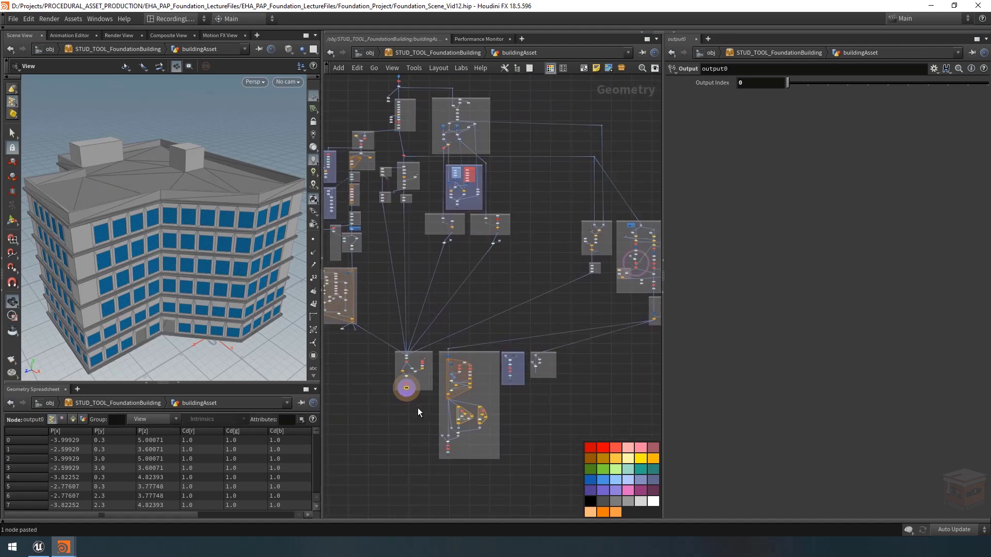
- Open the STUD_TOOL_FoundationBuilding asset's parameters in a floating window and bring it into view
{"action": "right_click", "coordinate": [420, 53]}
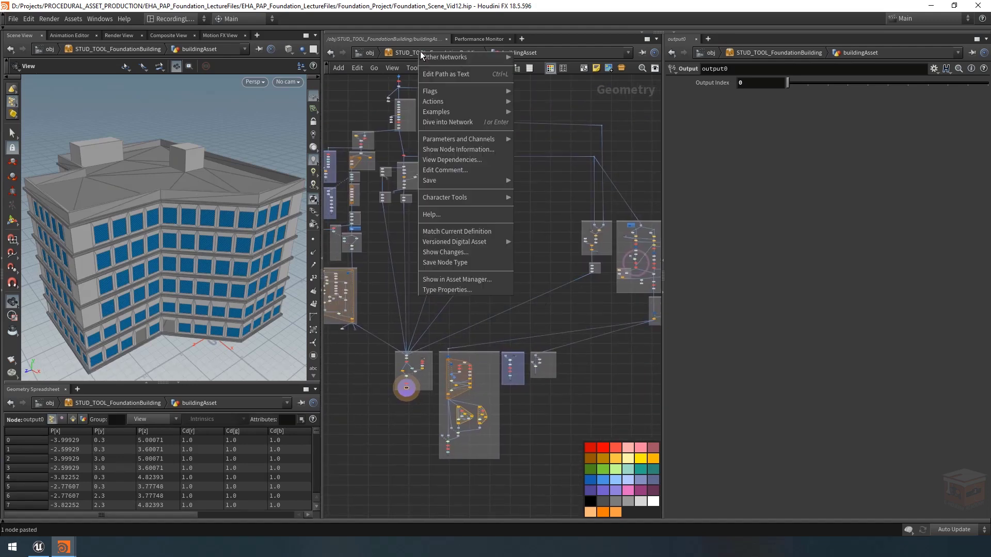
{"action": "mouse_move", "coordinate": [492, 140]}
{"action": "left_click", "coordinate": [543, 139]}
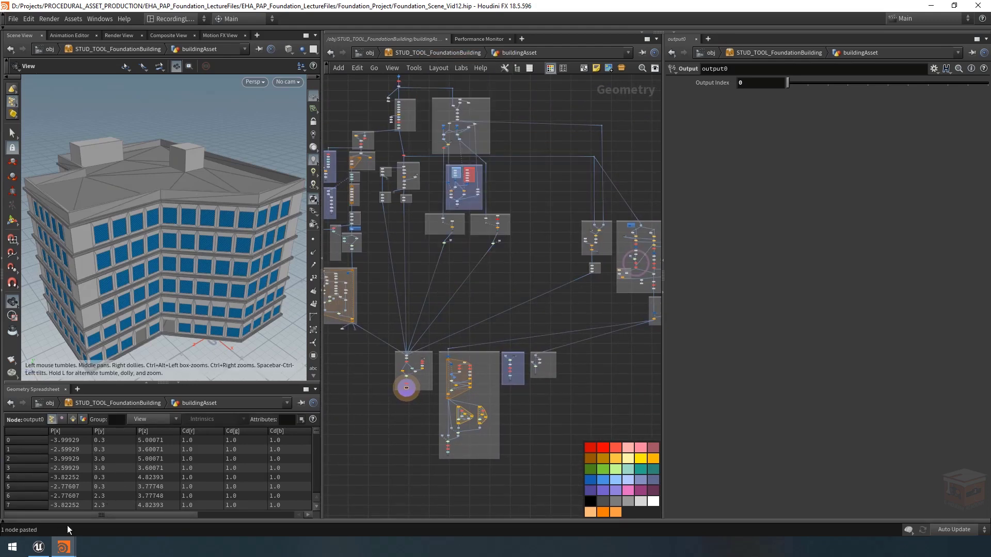
{"action": "mouse_move", "coordinate": [63, 546]}
{"action": "left_click", "coordinate": [152, 512]}
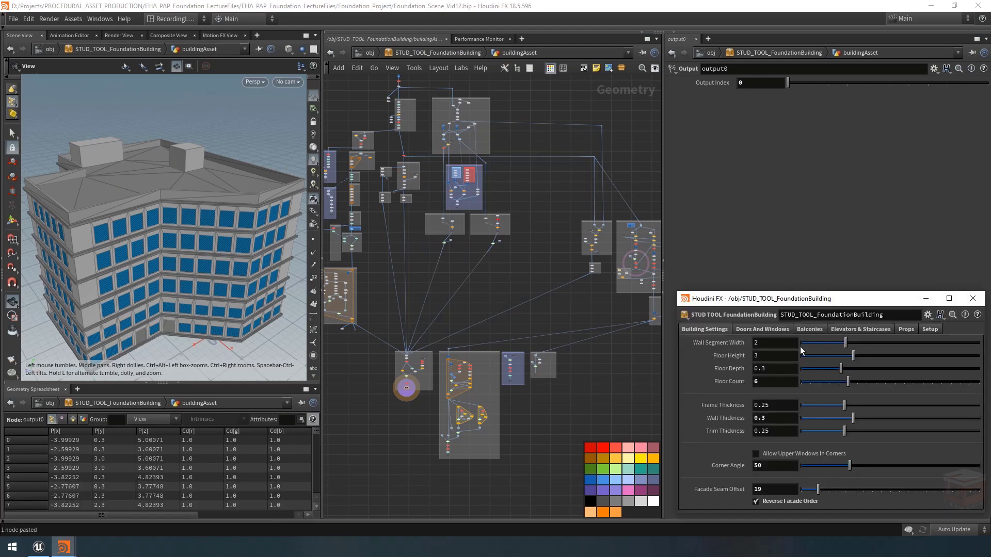
{"action": "left_click", "coordinate": [837, 304]}
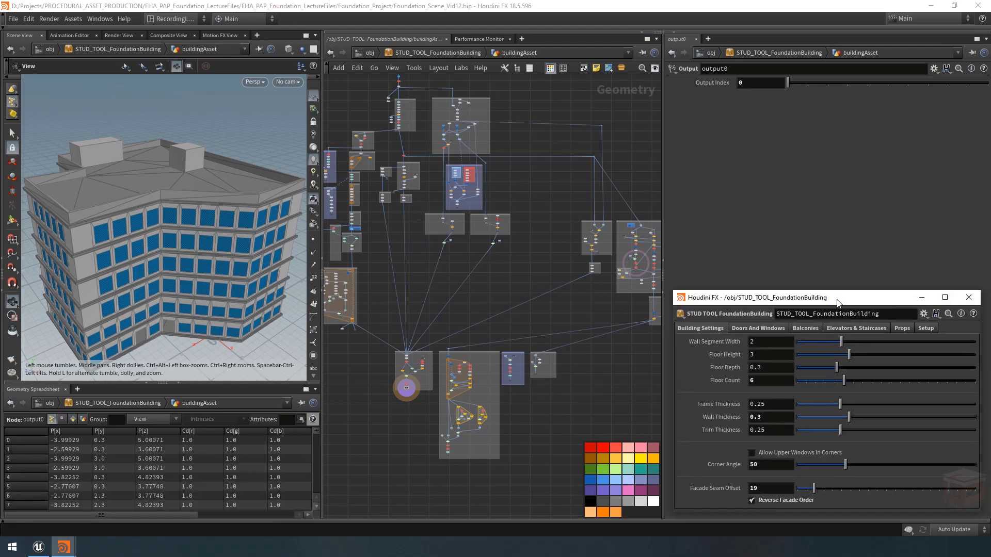
- Review the asset's Elevators & Staircases, Setup and Props parameters, including the Show Visualizer setting
{"action": "left_click", "coordinate": [856, 328]}
{"action": "left_click", "coordinate": [901, 328]}
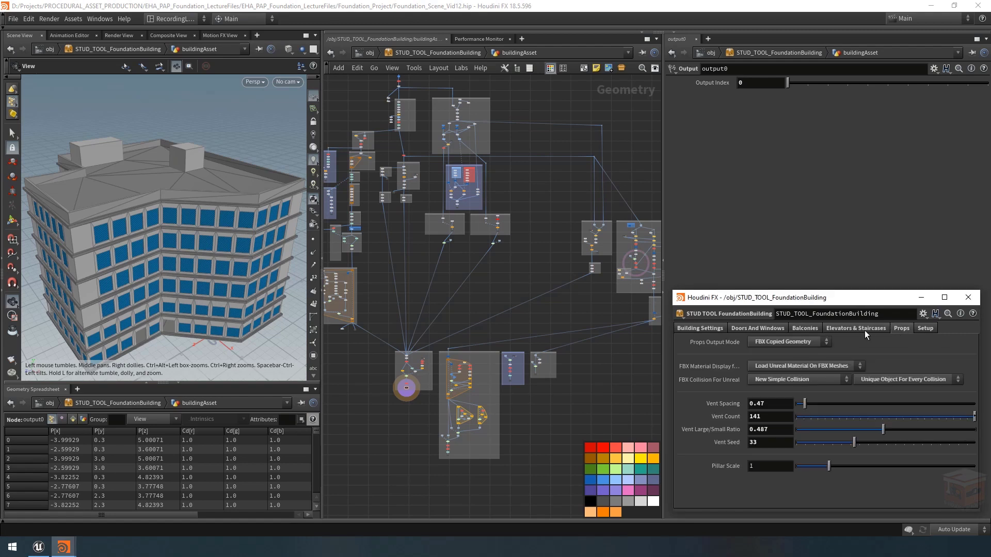
{"action": "left_click", "coordinate": [864, 330]}
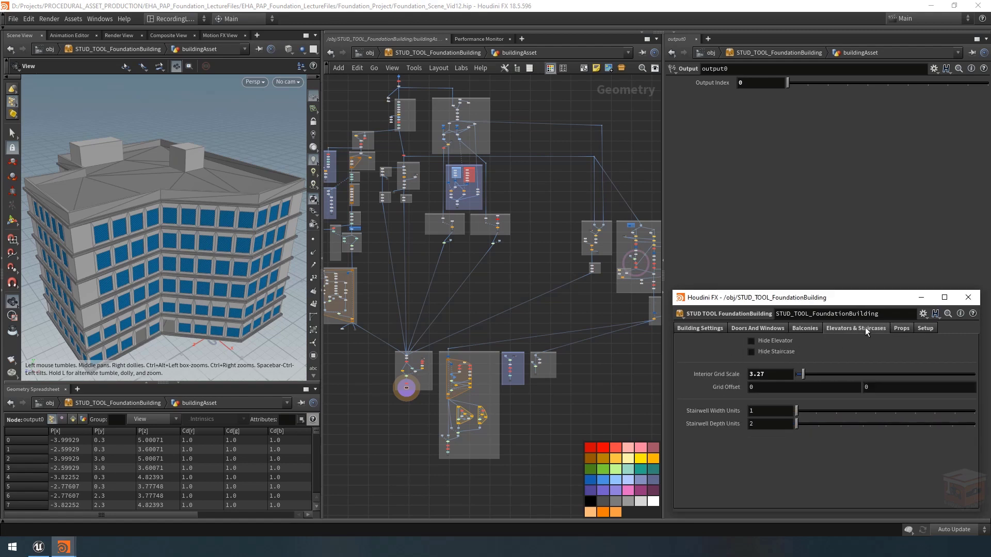
{"action": "left_click", "coordinate": [926, 329]}
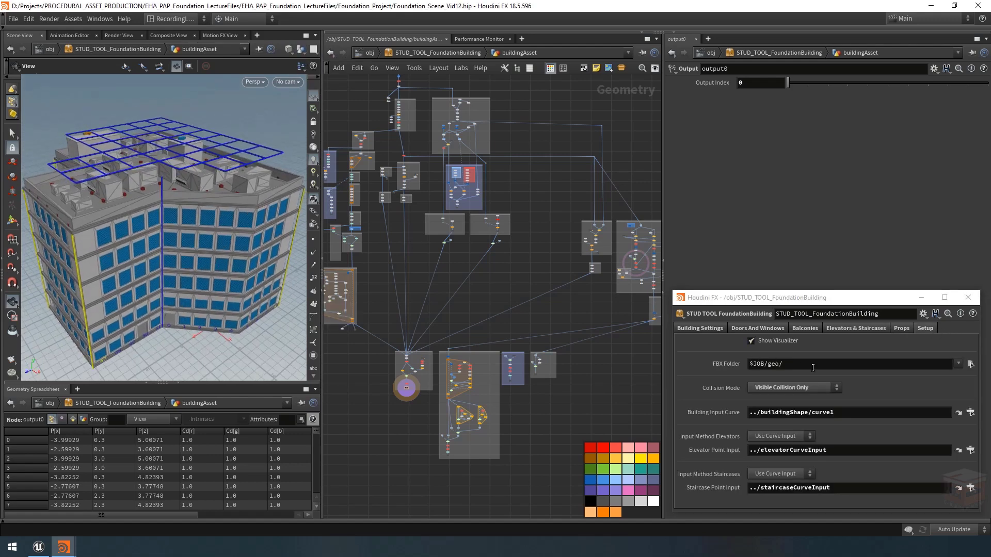
{"action": "left_click", "coordinate": [862, 329]}
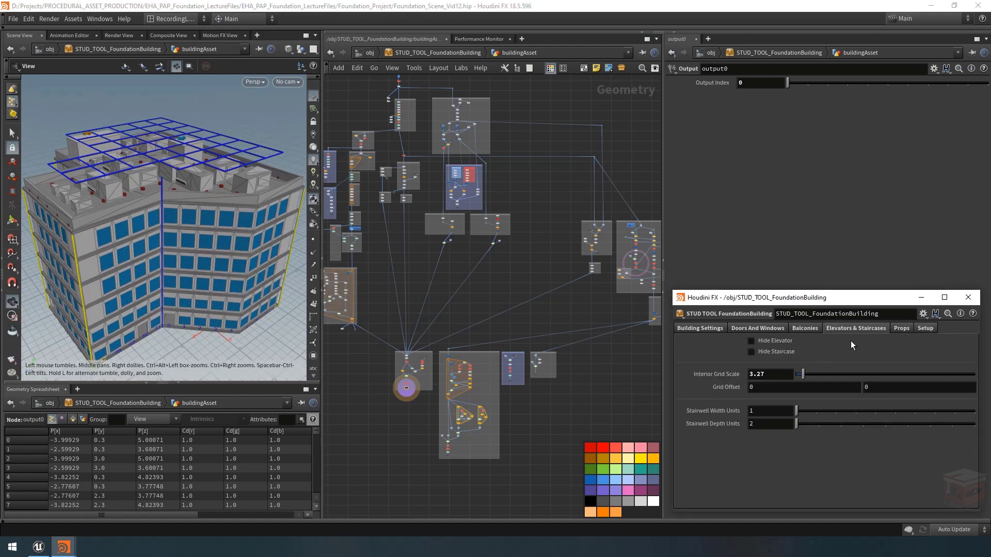
{"action": "left_click", "coordinate": [904, 328]}
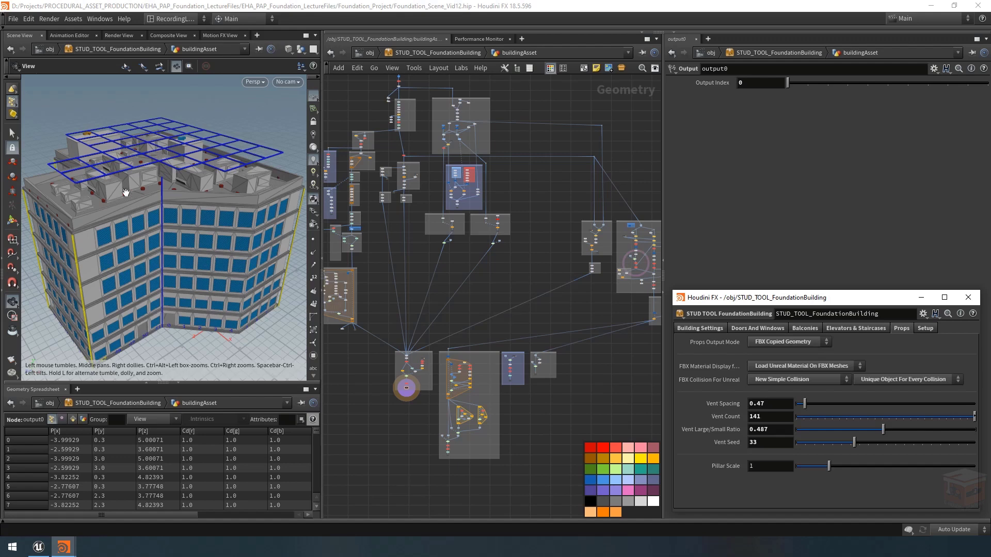
- Set ventTypeSwitch's Select Input to 2 in the Spawn Point Visualizer section and check the large-vent spawn points on the roof
{"action": "right_click_drag", "start_coordinate": [123, 192], "coordinate": [30, 192]}
{"action": "scroll", "coordinate": [183, 191], "scroll_direction": "up", "scroll_amount": 3}
{"action": "middle_click_drag", "start_coordinate": [195, 197], "coordinate": [152, 208]}
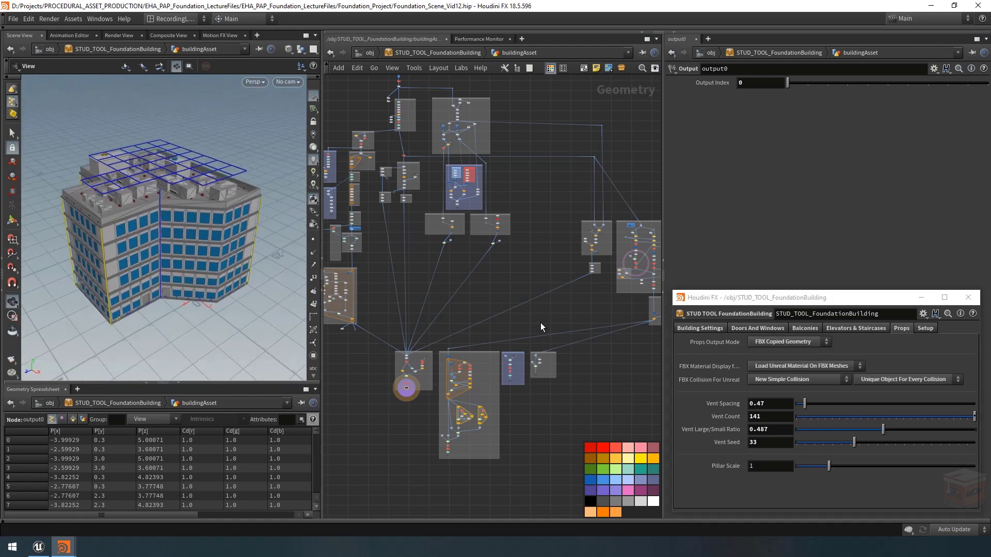
{"action": "scroll", "coordinate": [557, 319], "scroll_direction": "down", "scroll_amount": 3}
{"action": "middle_click_drag", "start_coordinate": [557, 319], "coordinate": [453, 334]}
{"action": "scroll", "coordinate": [546, 299], "scroll_direction": "up", "scroll_amount": 10}
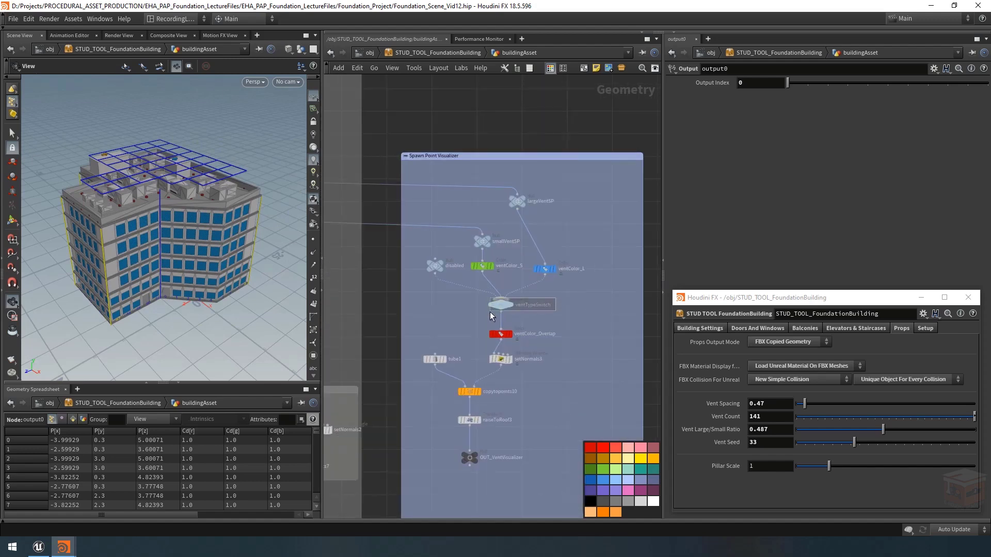
{"action": "left_click", "coordinate": [503, 305]}
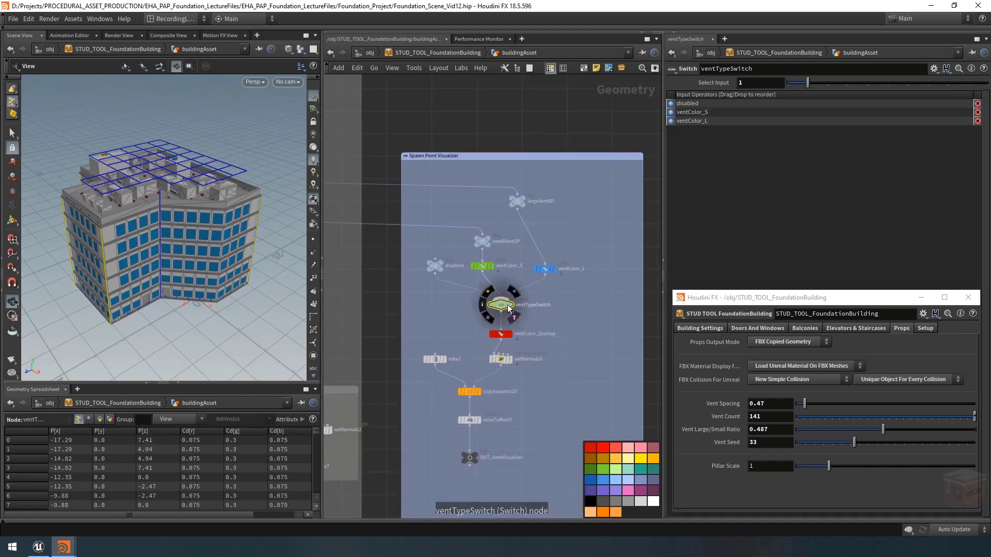
{"action": "left_click", "coordinate": [828, 84]}
{"action": "left_click_drag", "start_coordinate": [222, 160], "coordinate": [192, 163]}
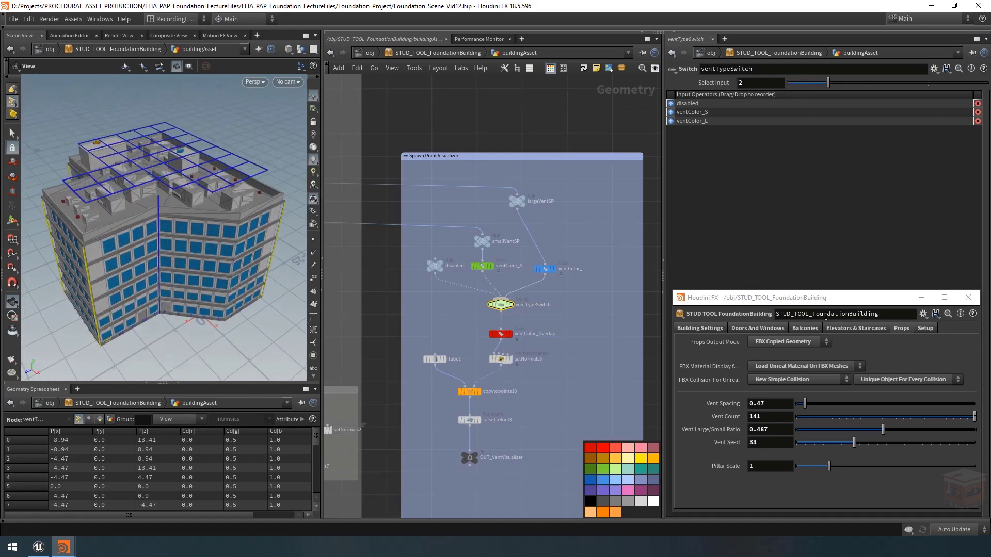
- In the STUD_TOOL_FoundationBuilding type properties, add ventTypeSwitch's Select Input parameter to the Props folder, directly below Props Output Mode
{"action": "left_click", "coordinate": [684, 316]}
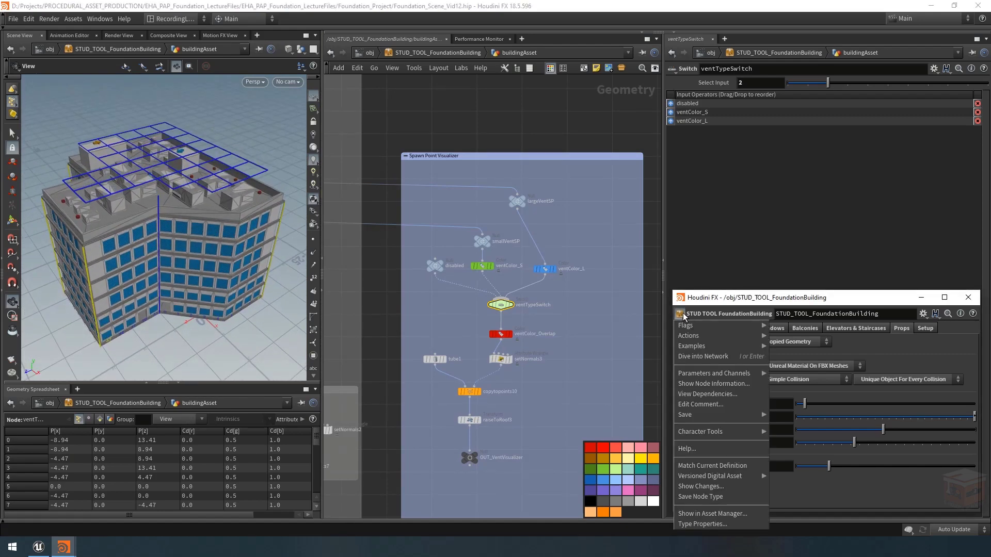
{"action": "left_click", "coordinate": [715, 527]}
{"action": "left_click_drag", "start_coordinate": [665, 200], "coordinate": [545, 202]}
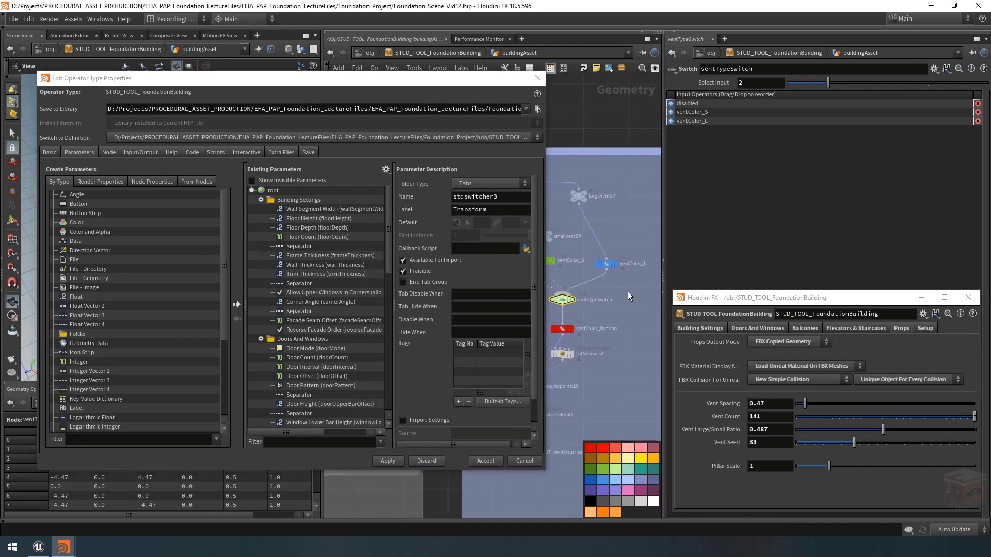
{"action": "middle_click_drag", "start_coordinate": [627, 293], "coordinate": [647, 292]}
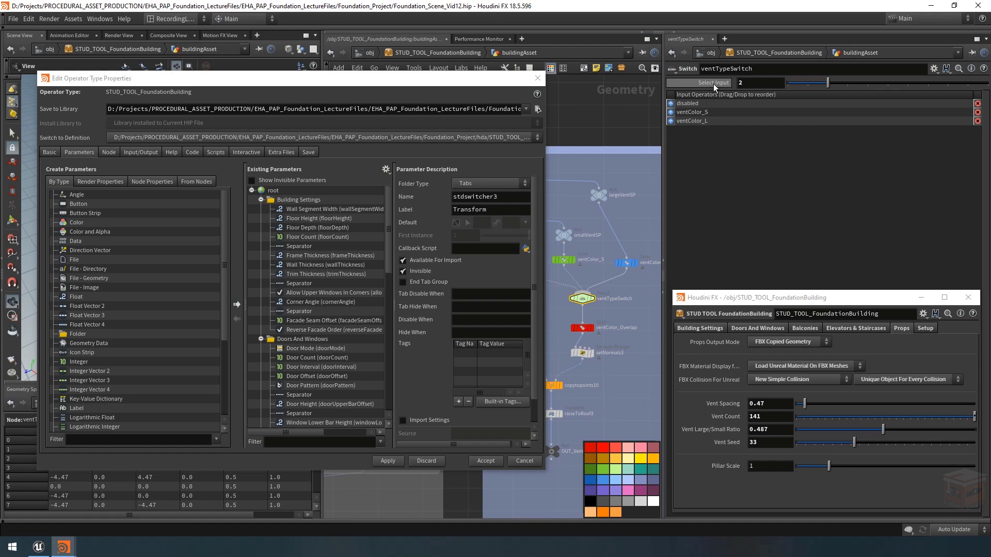
{"action": "scroll", "coordinate": [369, 277], "scroll_direction": "down", "scroll_amount": 10}
{"action": "scroll", "coordinate": [351, 275], "scroll_direction": "down", "scroll_amount": 3}
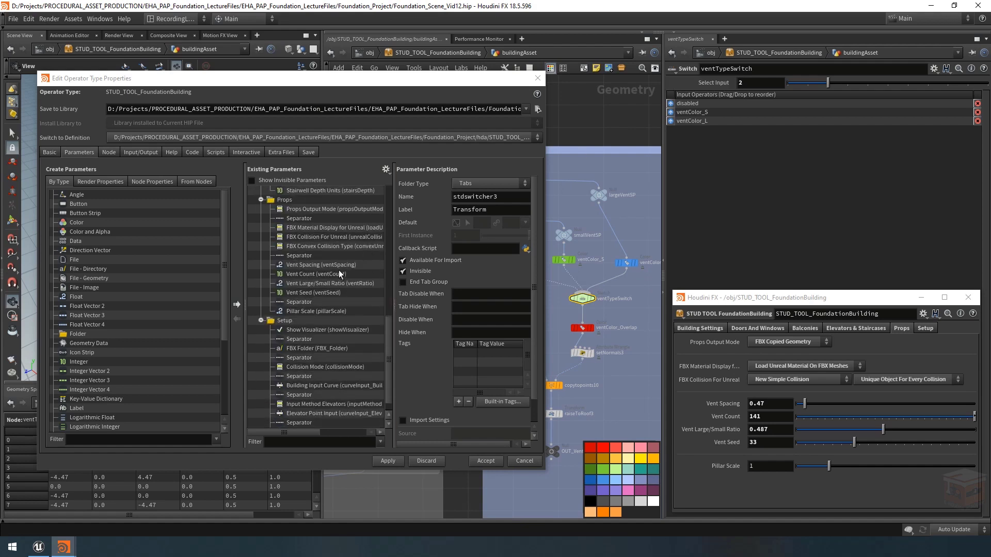
{"action": "scroll", "coordinate": [310, 233], "scroll_direction": "up", "scroll_amount": 1}
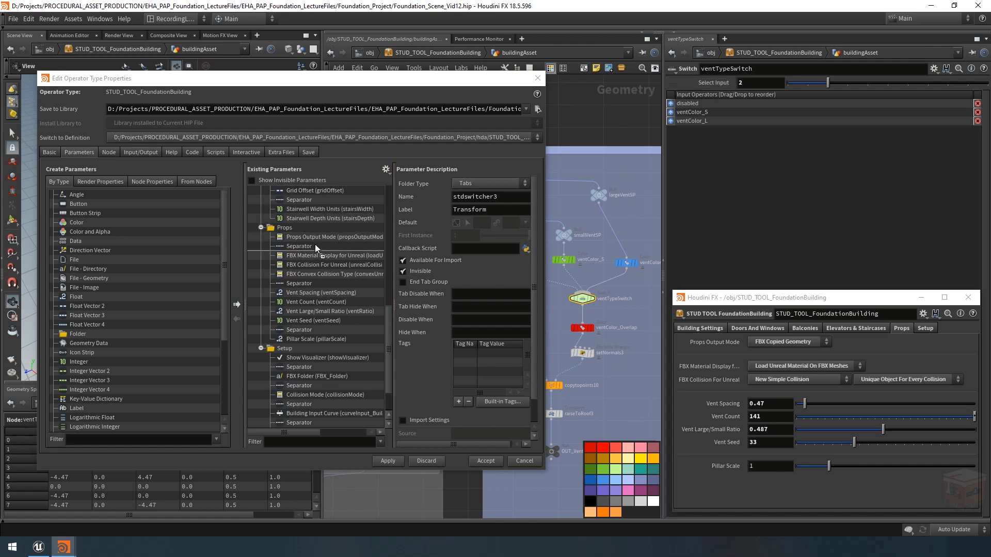
{"action": "left_click_drag", "start_coordinate": [316, 244], "coordinate": [320, 244]}
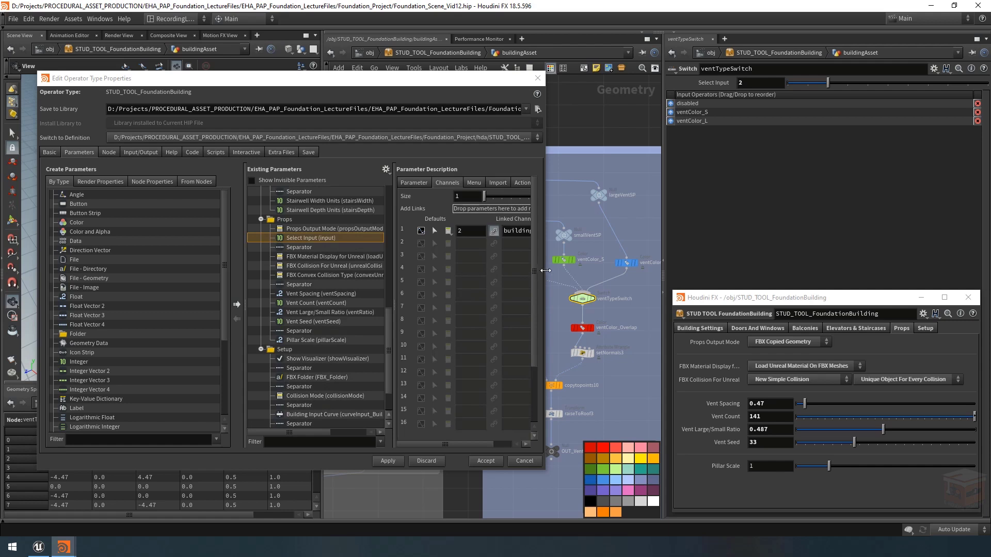
- Widen the type properties window and change the Select Input parameter's type to Ordered Menu
{"action": "left_click_drag", "start_coordinate": [545, 271], "coordinate": [640, 279]}
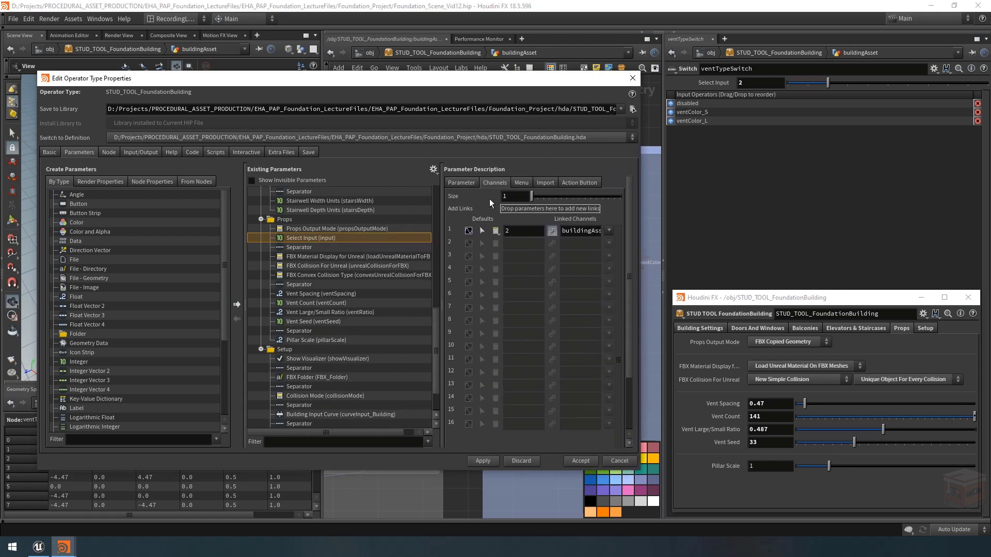
{"action": "left_click", "coordinate": [459, 182]}
{"action": "left_click", "coordinate": [532, 225]}
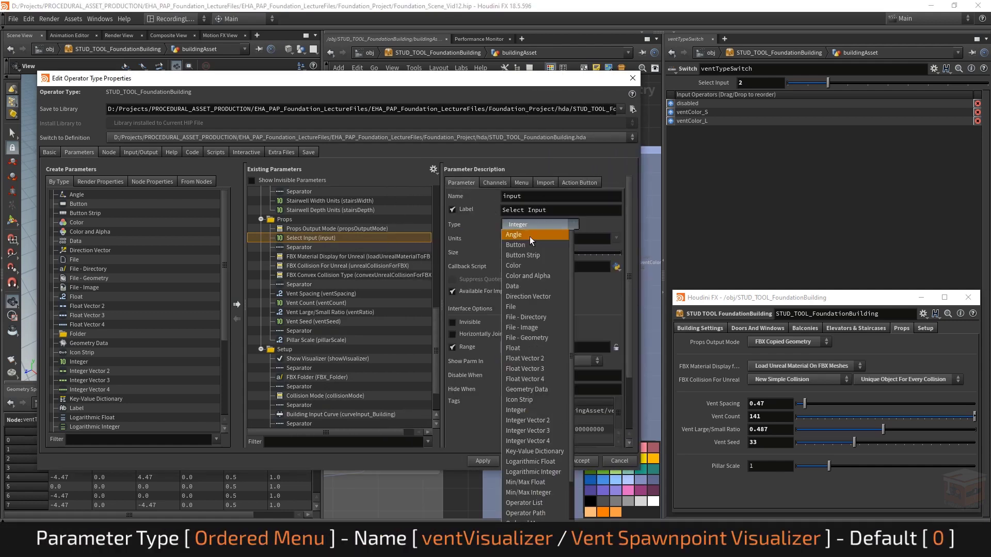
{"action": "scroll", "coordinate": [533, 397], "scroll_direction": "down", "scroll_amount": 2}
{"action": "left_click", "coordinate": [535, 479]}
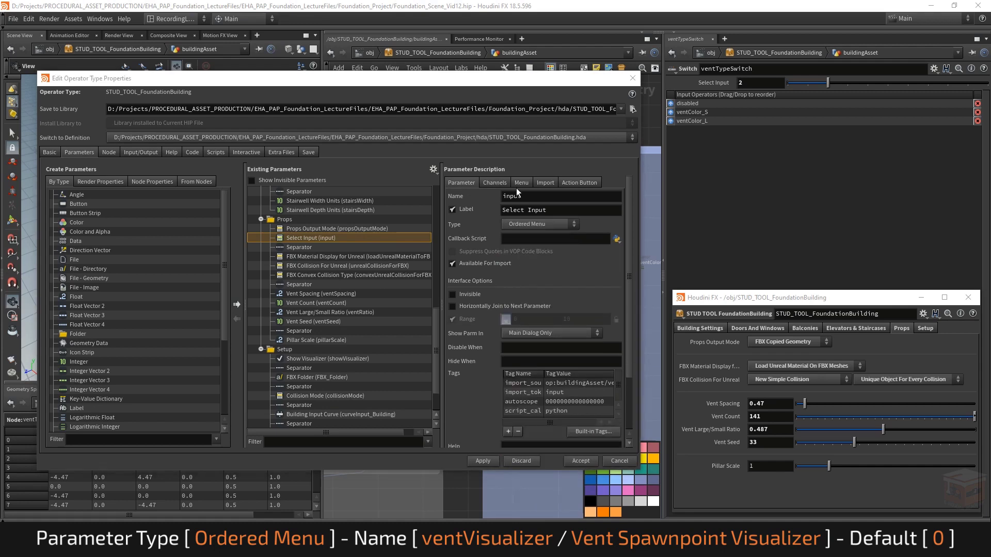
- Name the new Props menu parameter ventVisualizer and label it Vent Spawnpoint Visualizer
{"action": "double_click", "coordinate": [568, 196]}
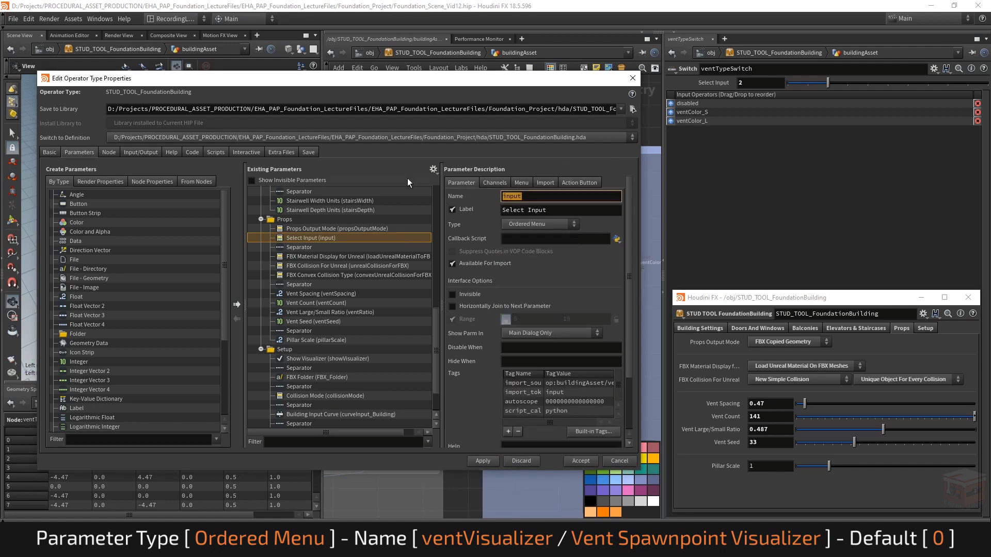
{"action": "type", "text": "ventVisualizer"}
{"action": "key", "text": "Return"}
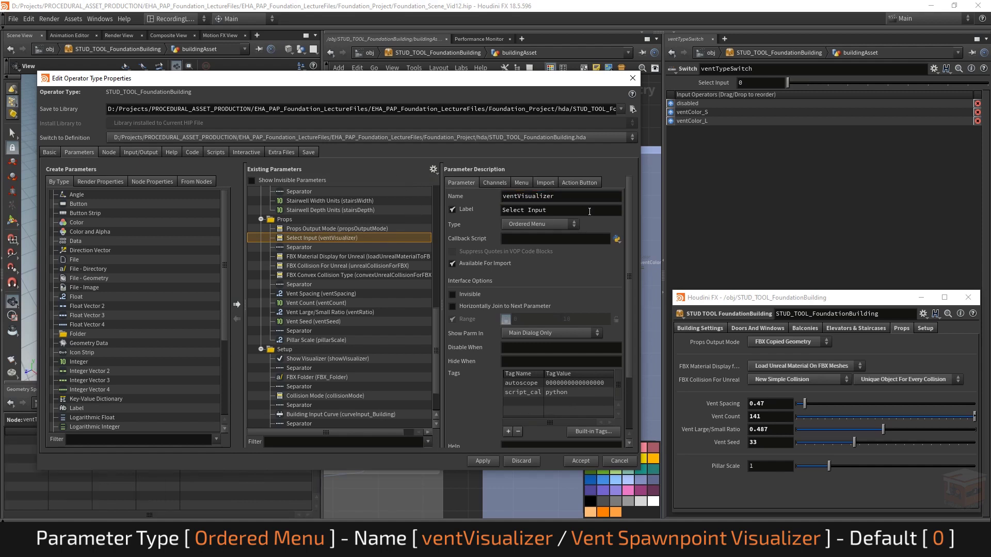
{"action": "key", "text": "Tab"}
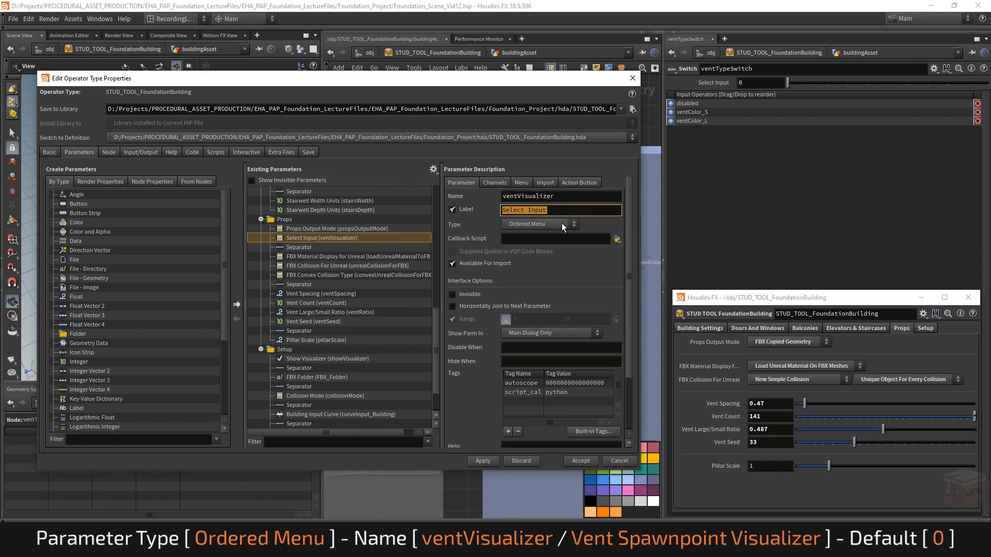
{"action": "type", "text": "Vent Spawnpoint Visuali"}
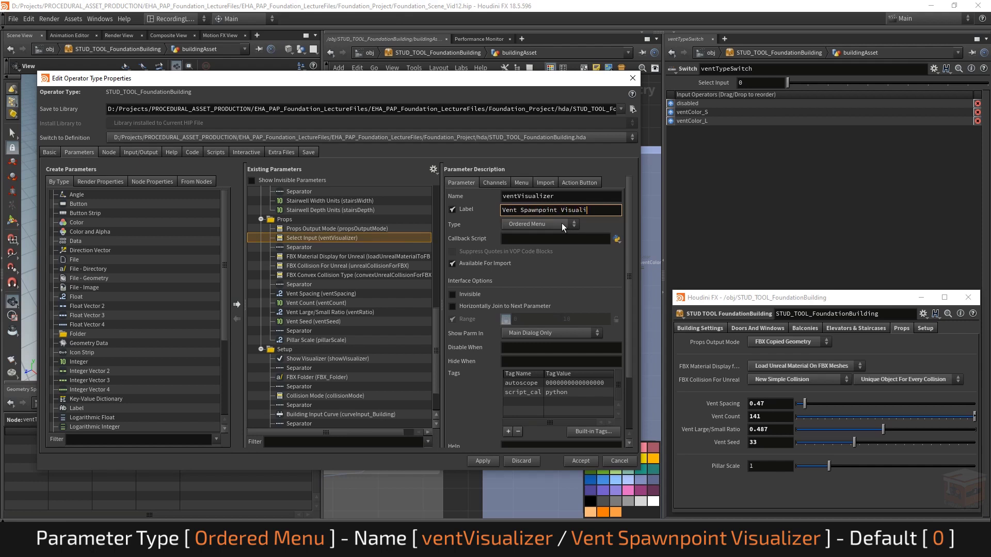
{"action": "type", "text": "zer"}
{"action": "key", "text": "Return"}
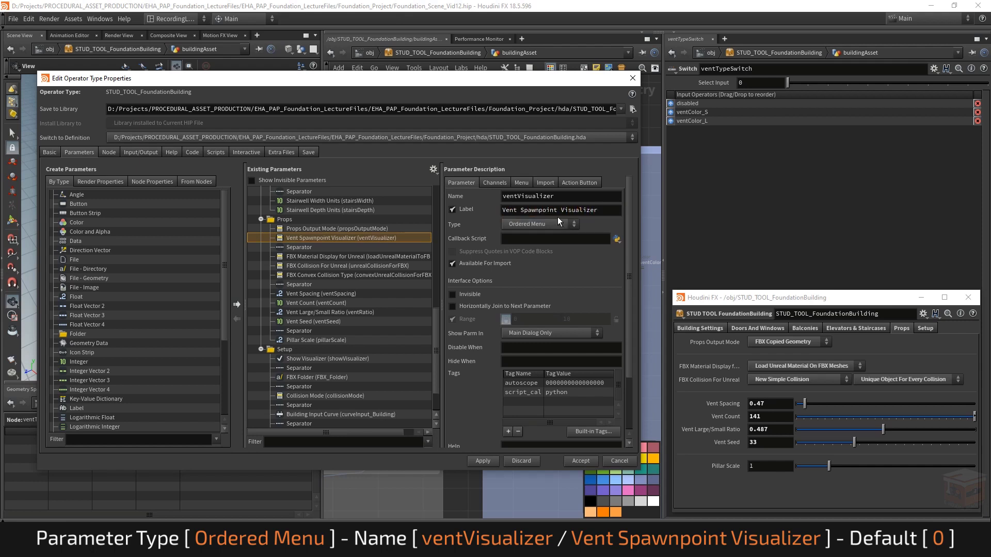
- Add the first menu item to Vent Spawnpoint Visualizer, with token 0 and label Disabled
{"action": "left_click", "coordinate": [522, 184]}
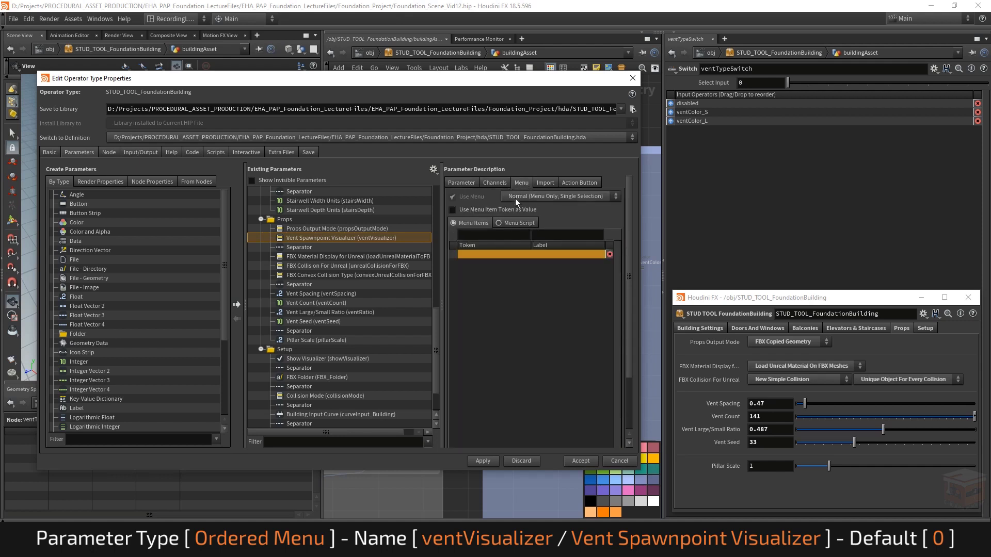
{"action": "left_click", "coordinate": [501, 235]}
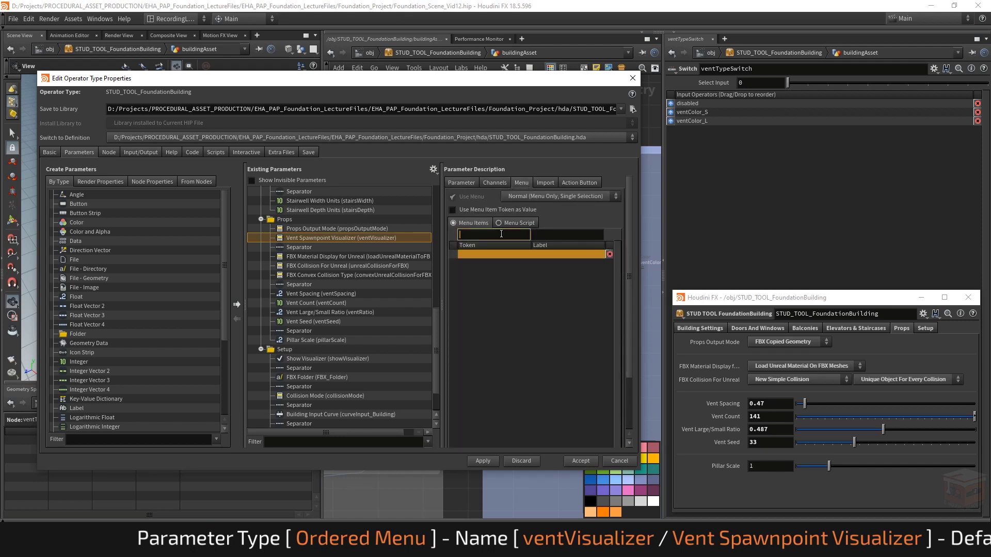
{"action": "type", "text": "0"}
{"action": "key", "text": "Tab"}
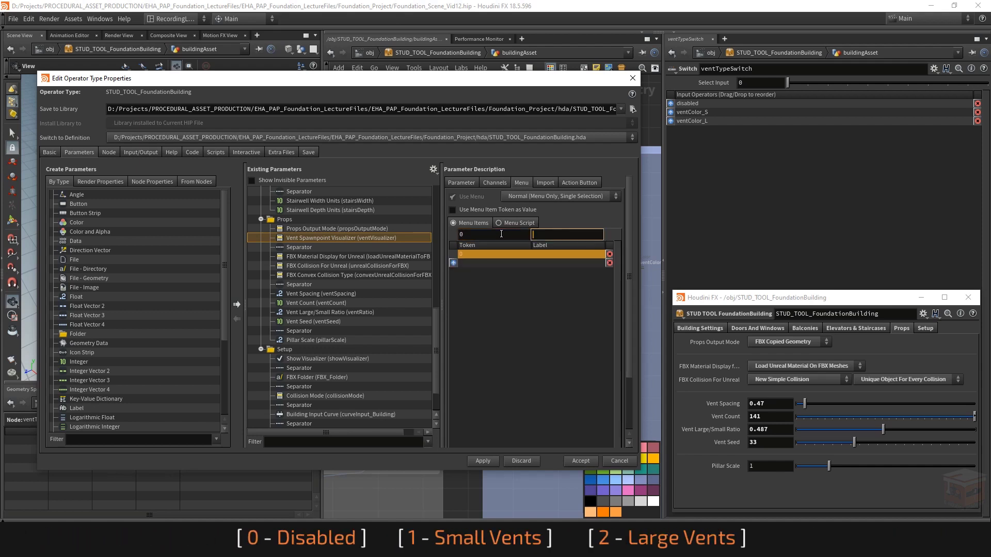
{"action": "type", "text": "Deis"}
{"action": "key", "text": "BackSpace"}
{"action": "key", "text": "BackSpace"}
{"action": "key", "text": "BackSpace"}
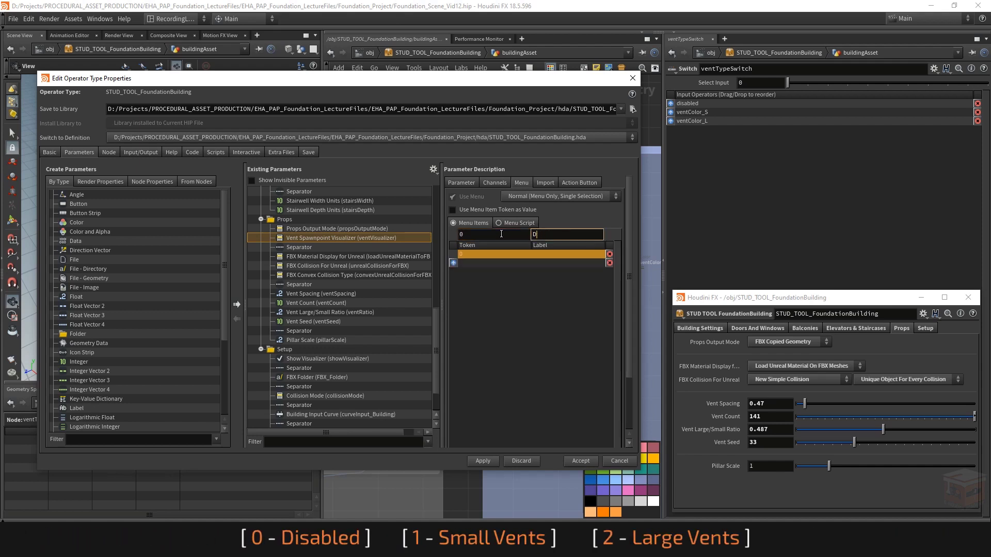
{"action": "type", "text": "isabled"}
{"action": "key", "text": "Return"}
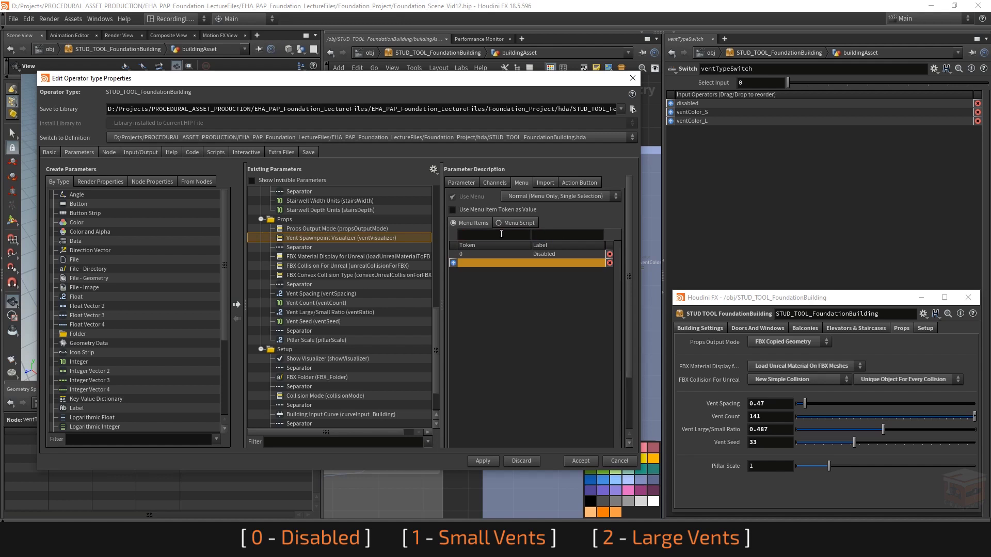
- Add two more menu items to Vent Spawnpoint Visualizer: token 1 labelled Small Vents and token 2 labelled Large Vents
{"action": "left_click", "coordinate": [501, 233]}
{"action": "type", "text": "1"}
{"action": "left_click", "coordinate": [563, 234]}
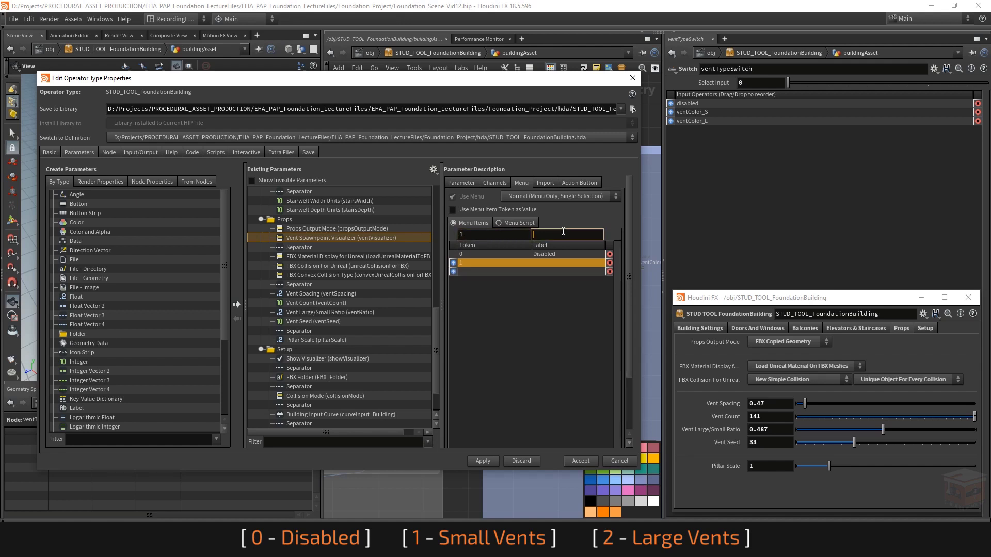
{"action": "type", "text": "Small Vents"}
{"action": "key", "text": "Return"}
{"action": "left_click", "coordinate": [517, 236]}
{"action": "type", "text": "2"}
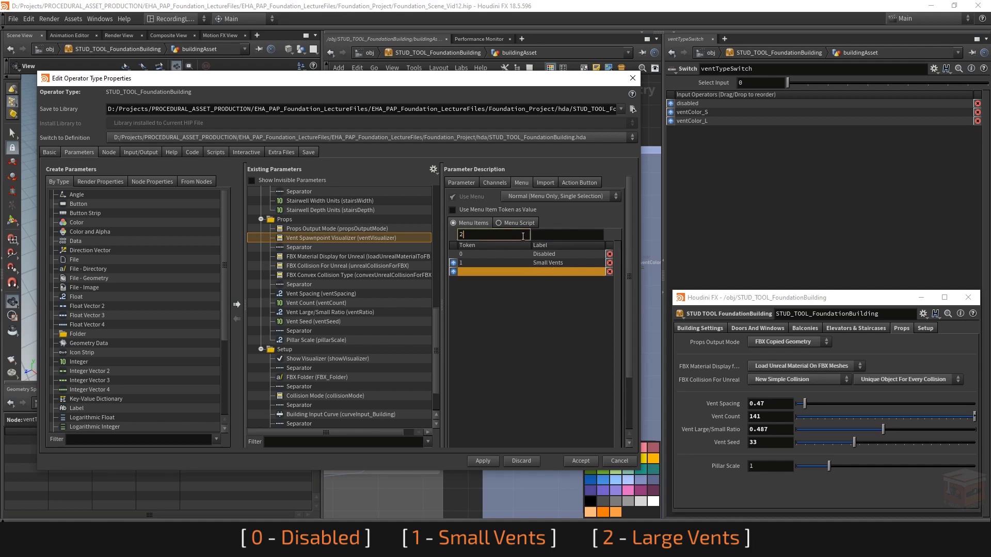
{"action": "left_click", "coordinate": [577, 234]}
{"action": "type", "text": "Larg"}
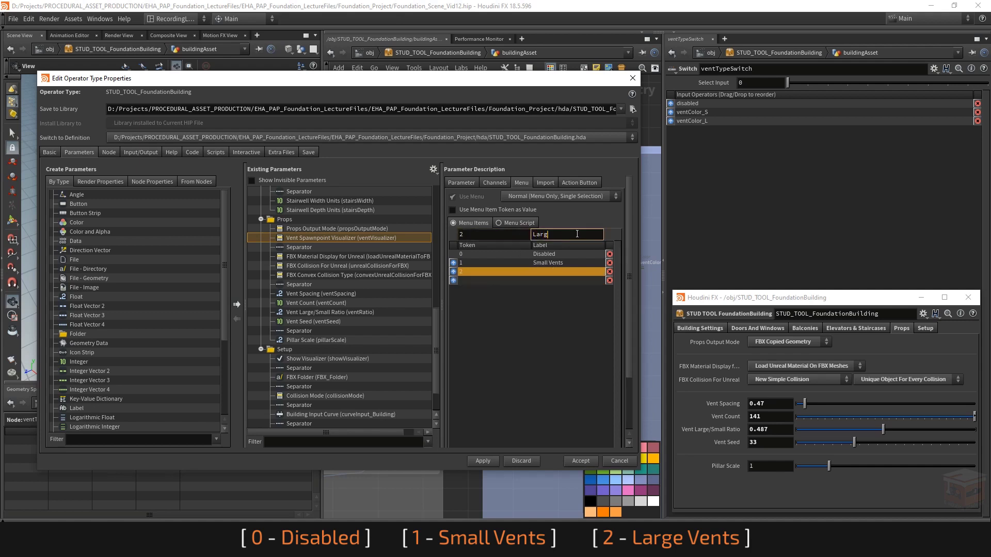
{"action": "type", "text": "e Vents"}
{"action": "key", "text": "Return"}
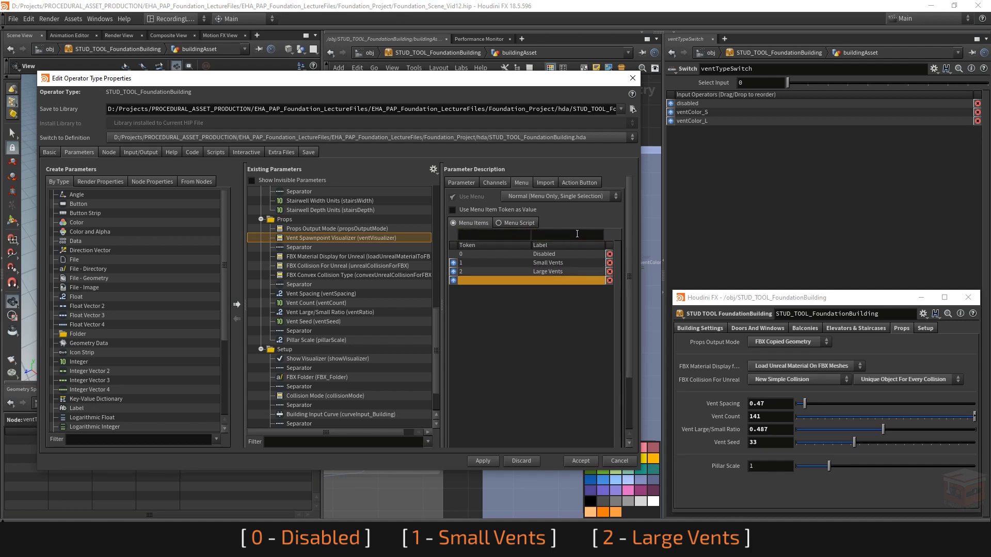
- Check Vent Spawnpoint Visualizer's default channel value and apply the parameter changes to the asset
{"action": "left_click", "coordinate": [495, 183]}
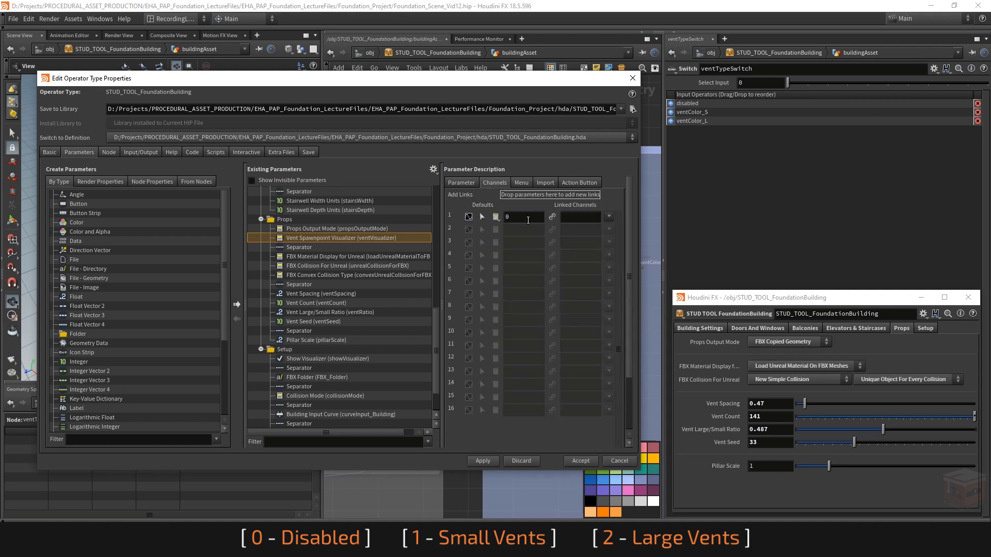
{"action": "double_click", "coordinate": [524, 216]}
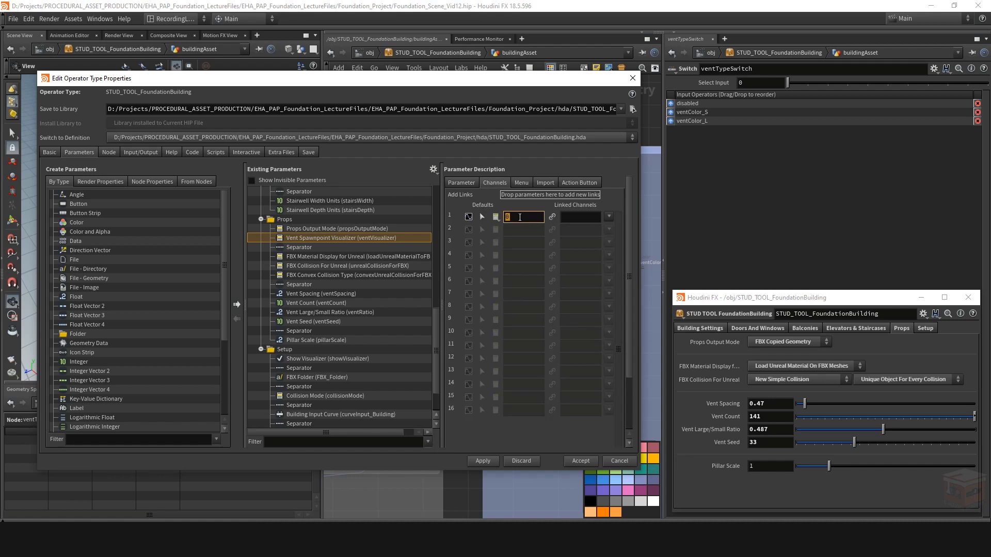
{"action": "left_click", "coordinate": [461, 184]}
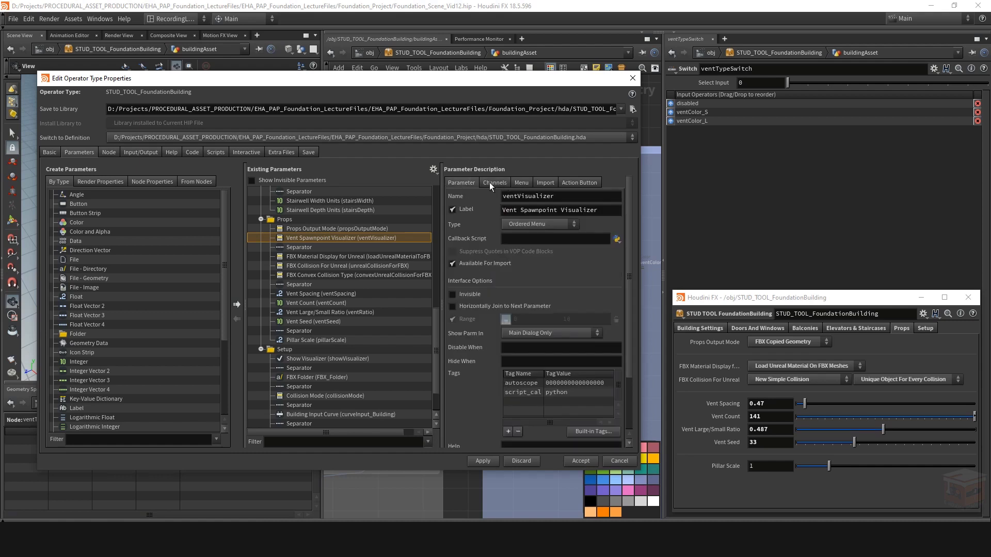
{"action": "left_click", "coordinate": [492, 462]}
- Check the Vent Spawnpoint Visualizer options in the asset's Props parameters and the Show Visualizer setting in Setup
{"action": "left_click", "coordinate": [791, 356]}
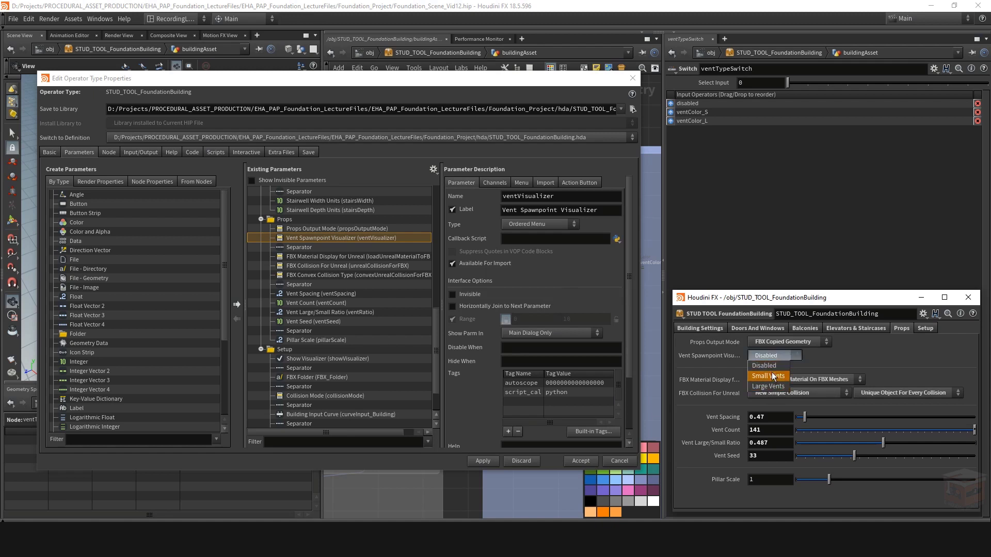
{"action": "left_click", "coordinate": [776, 364]}
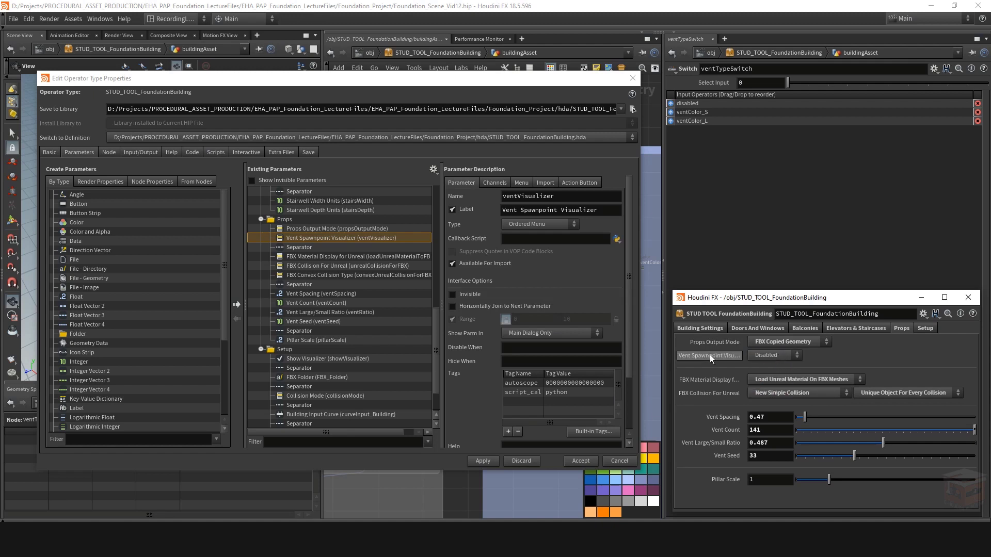
{"action": "left_click", "coordinate": [924, 329]}
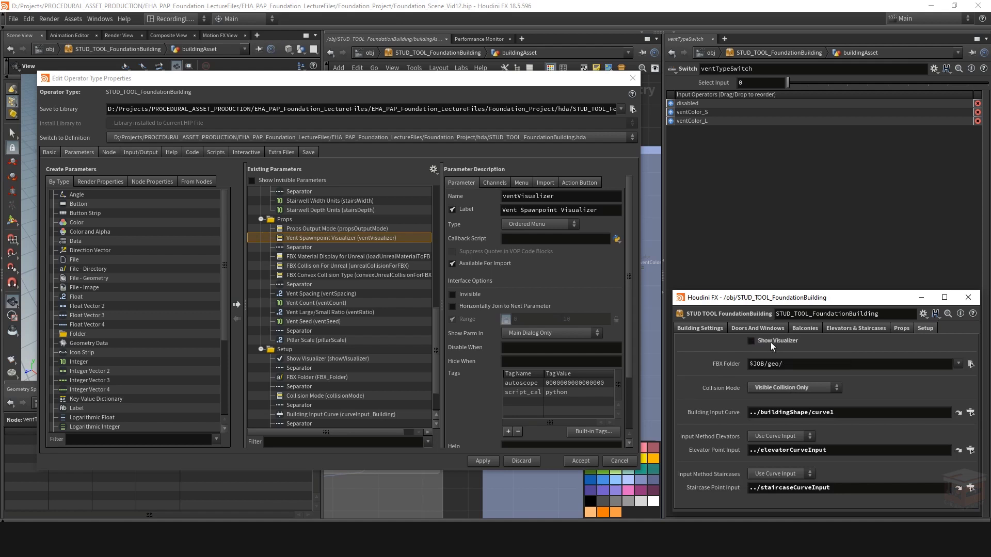
{"action": "left_click", "coordinate": [902, 328]}
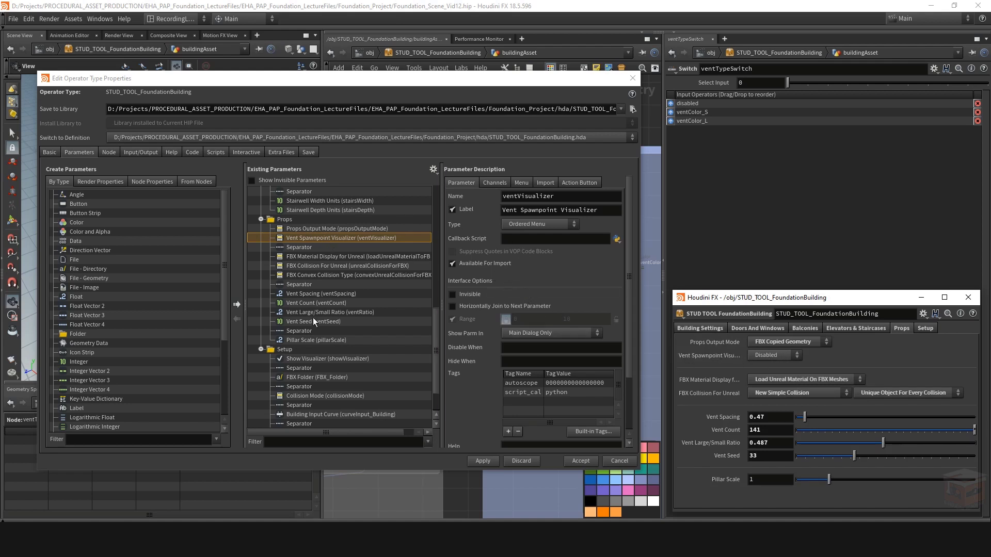
- Set Vent Spawnpoint Visualizer's Disable When condition to { showVisualizer == 0 }, reusing the Show Visualizer parameter's name
{"action": "left_click", "coordinate": [300, 358]}
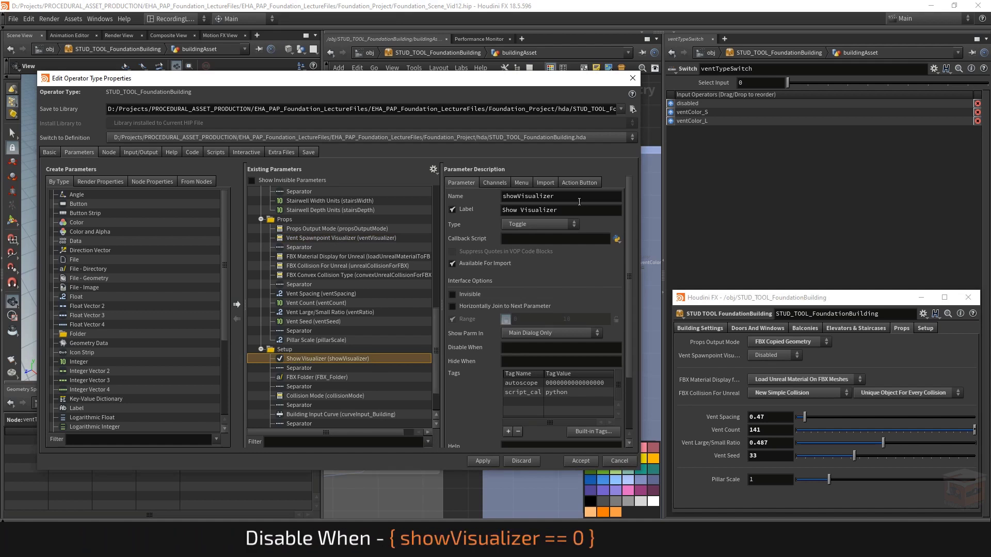
{"action": "double_click", "coordinate": [519, 196]}
{"action": "key", "text": "ctrl+c"}
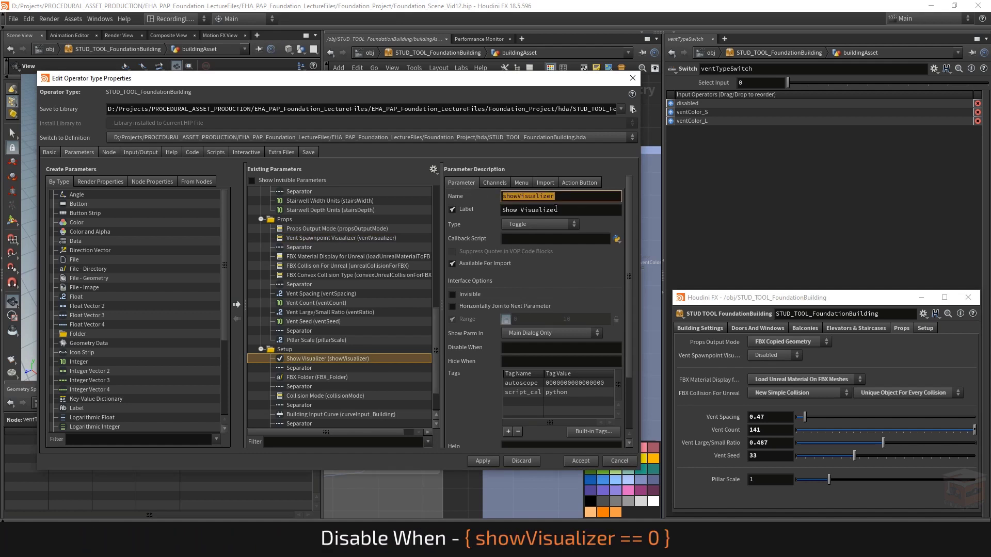
{"action": "left_click", "coordinate": [327, 237]}
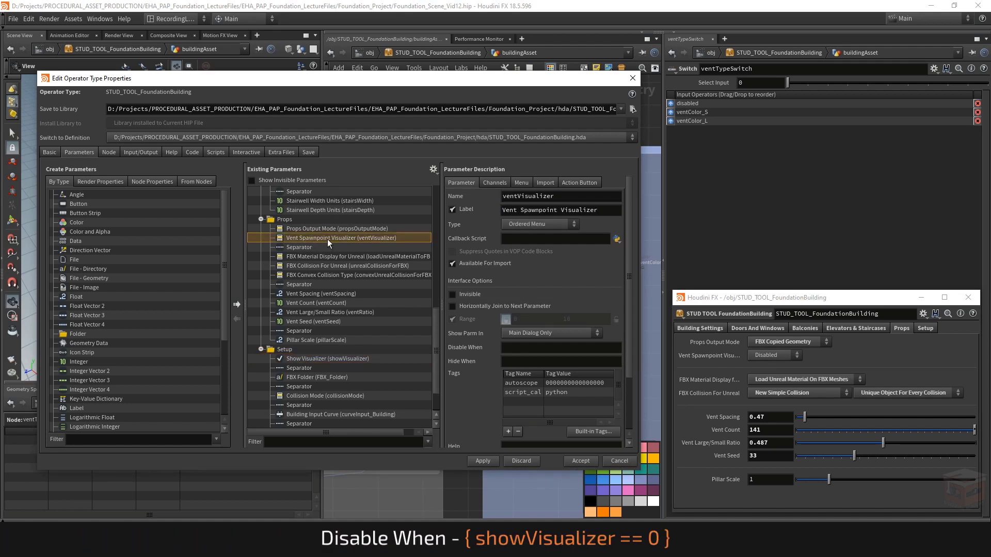
{"action": "left_click", "coordinate": [517, 347]}
{"action": "type", "text": "{  }"}
{"action": "key", "text": "Left"}
{"action": "key", "text": "Left"}
{"action": "key", "text": "ctrl+v"}
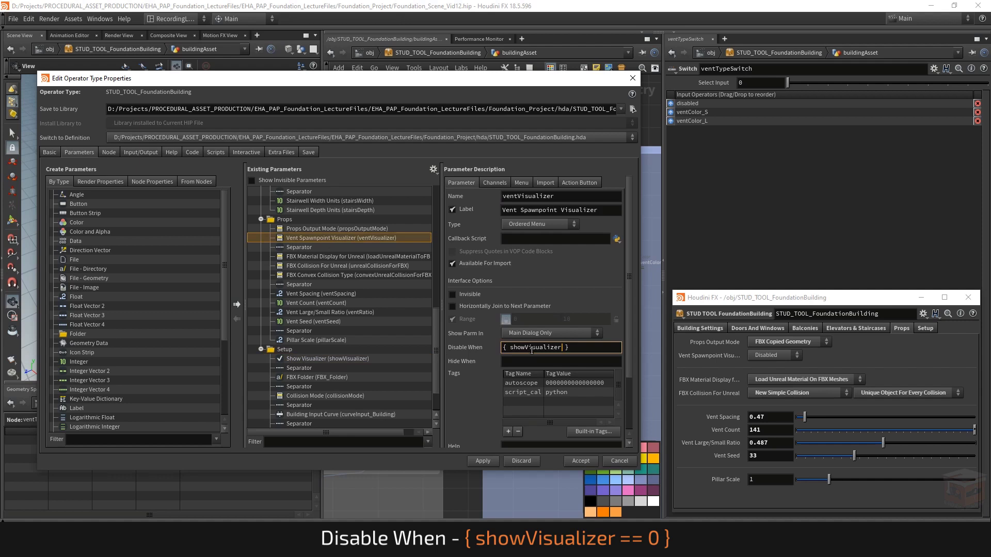
{"action": "type", "text": "== 0"}
{"action": "key", "text": "Return"}
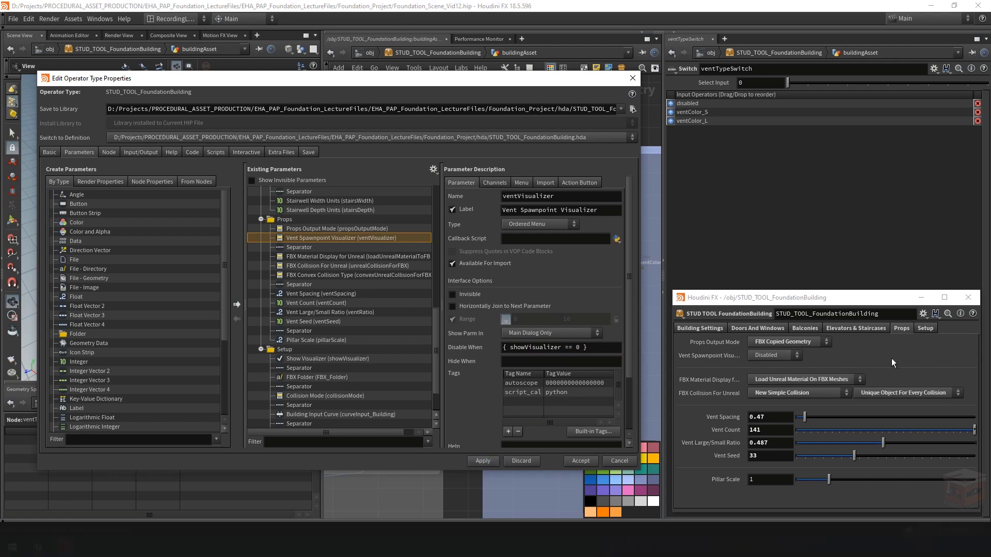
- Toggle Show Visualizer in the asset's Setup parameters and check how Vent Spawnpoint Visualizer responds in Props
{"action": "left_click", "coordinate": [927, 327]}
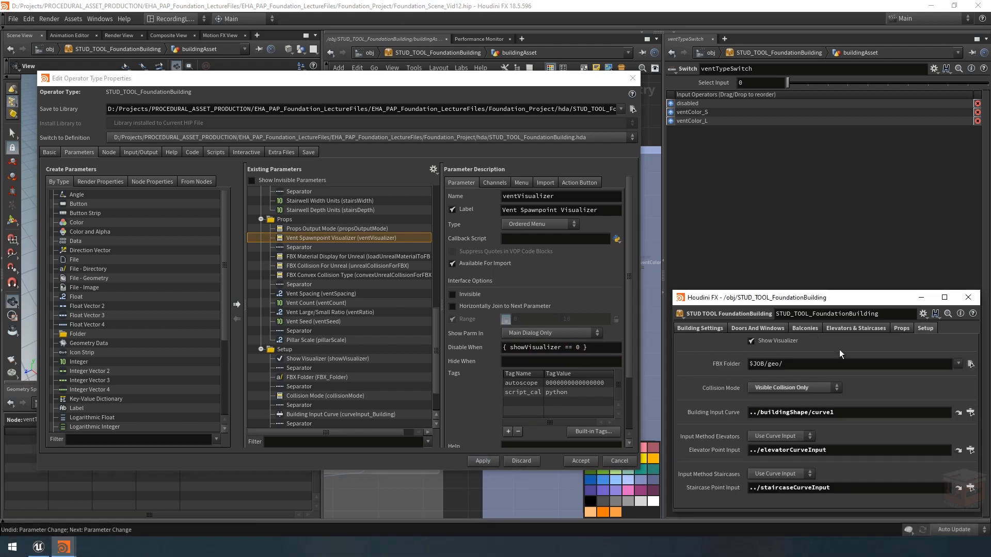
{"action": "left_click", "coordinate": [903, 329]}
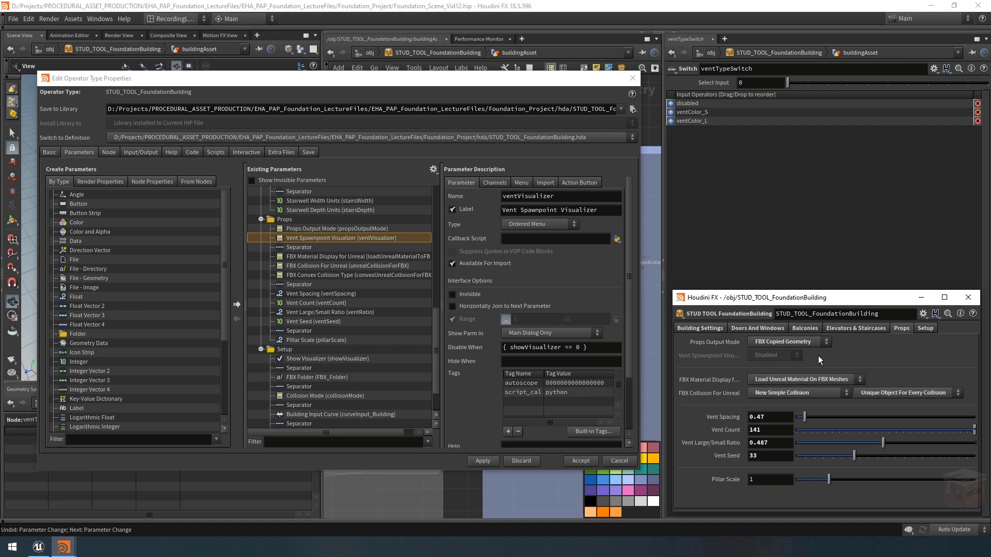
{"action": "left_click", "coordinate": [924, 328]}
{"action": "left_click", "coordinate": [904, 330]}
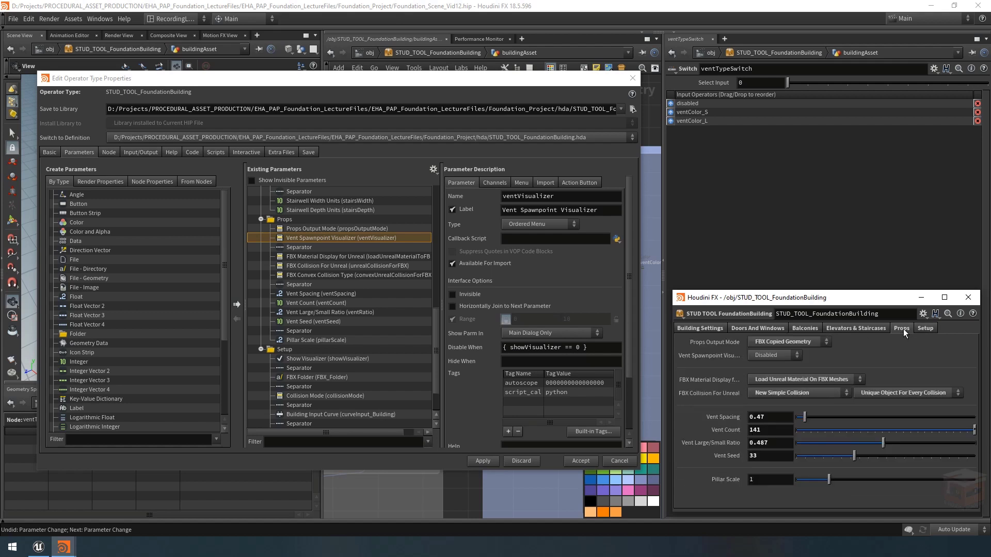
- Add a separator at the top of the Elevators & Staircases folder, above Hide Elevator
{"action": "scroll", "coordinate": [335, 293], "scroll_direction": "up", "scroll_amount": 2}
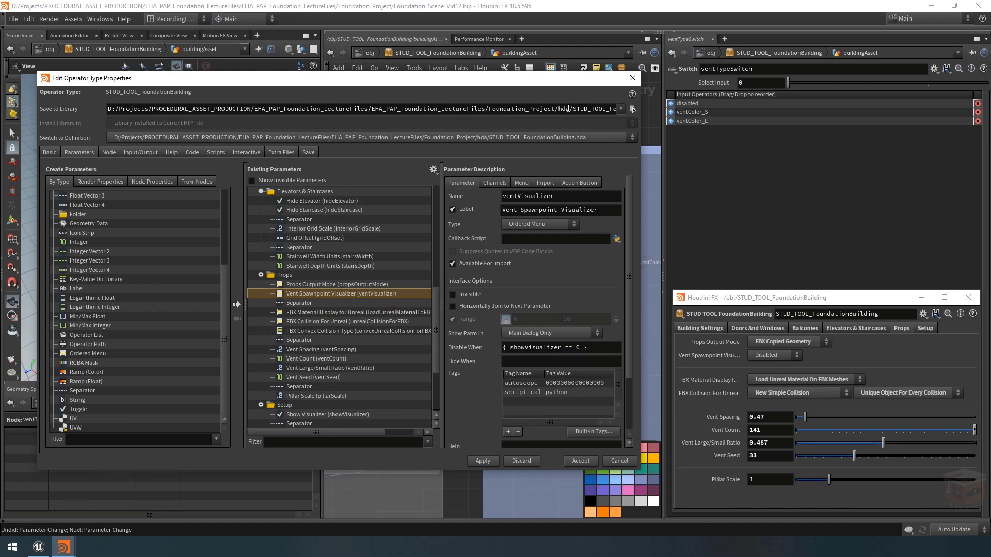
{"action": "left_click_drag", "start_coordinate": [569, 79], "coordinate": [527, 80]}
{"action": "scroll", "coordinate": [358, 309], "scroll_direction": "up", "scroll_amount": 3}
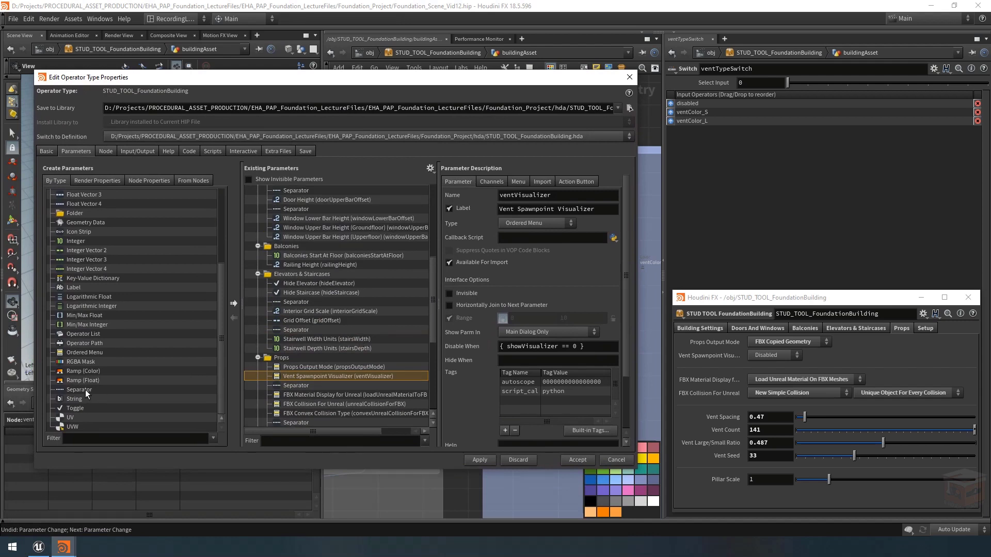
{"action": "left_click_drag", "start_coordinate": [221, 374], "coordinate": [313, 294]}
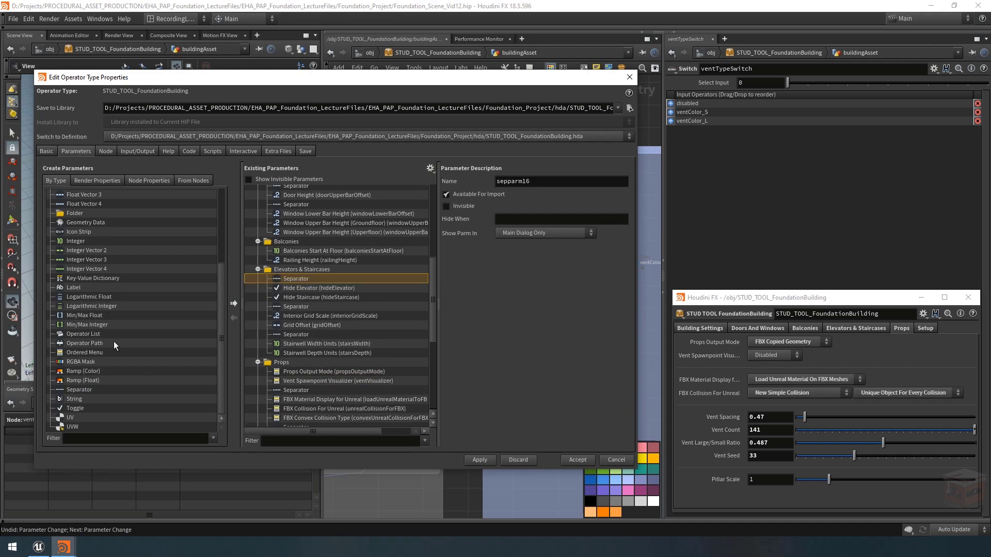
- Add an ordered menu parameter at the top of the Elevators & Staircases folder, named gridVisualizer and labelled Grid Visualizer
{"action": "left_click_drag", "start_coordinate": [75, 353], "coordinate": [305, 274]}
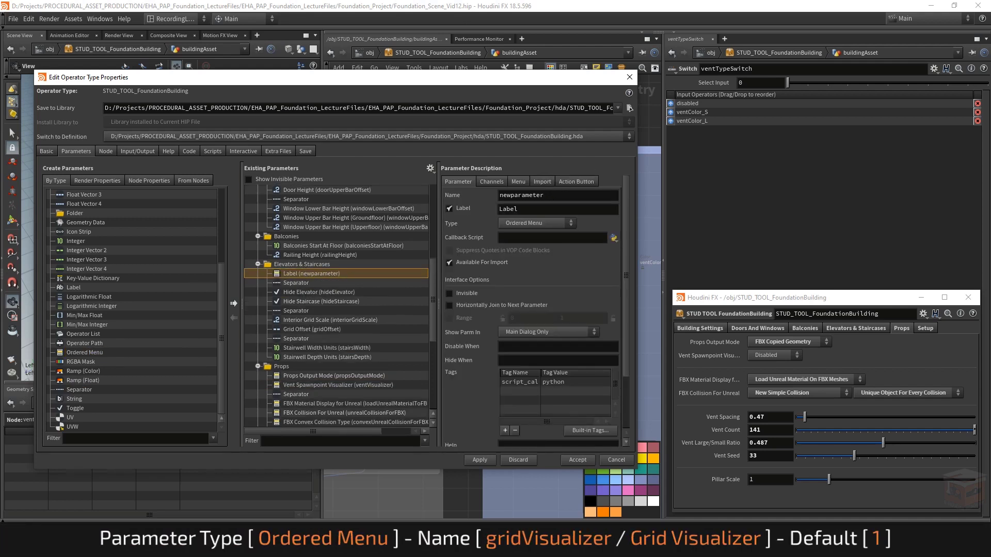
{"action": "double_click", "coordinate": [569, 195]}
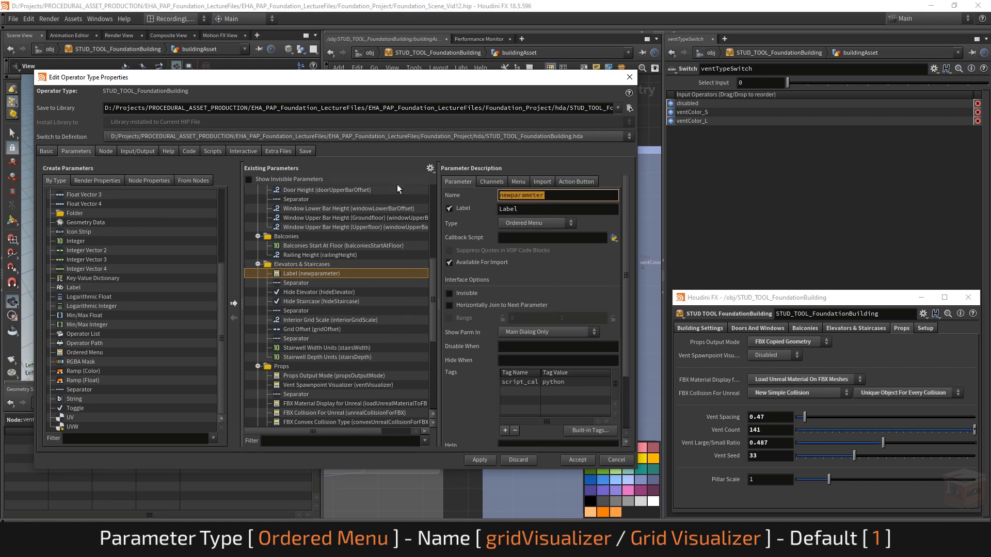
{"action": "type", "text": "gridVisualizer"}
{"action": "key", "text": "Tab"}
{"action": "type", "text": "Visualizer"}
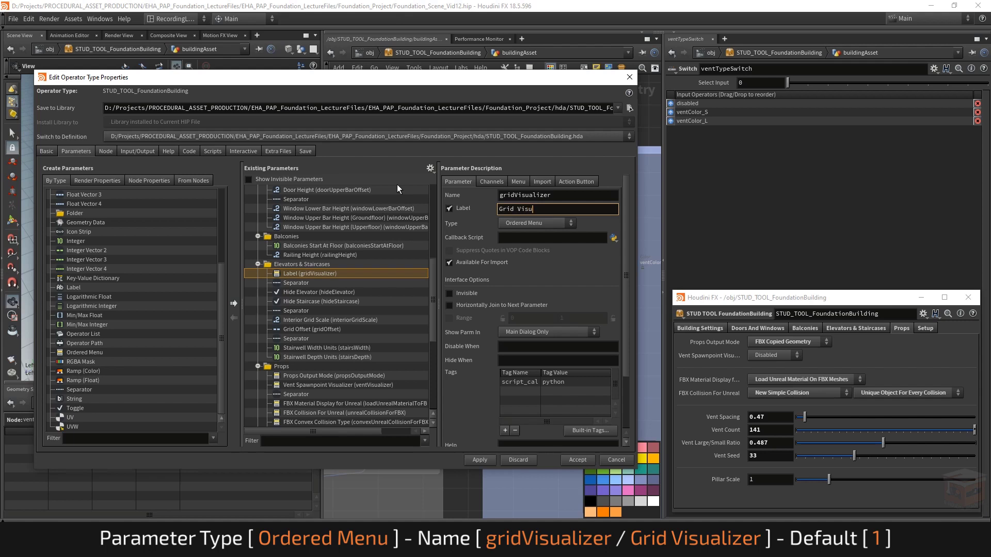
{"action": "key", "text": "Return"}
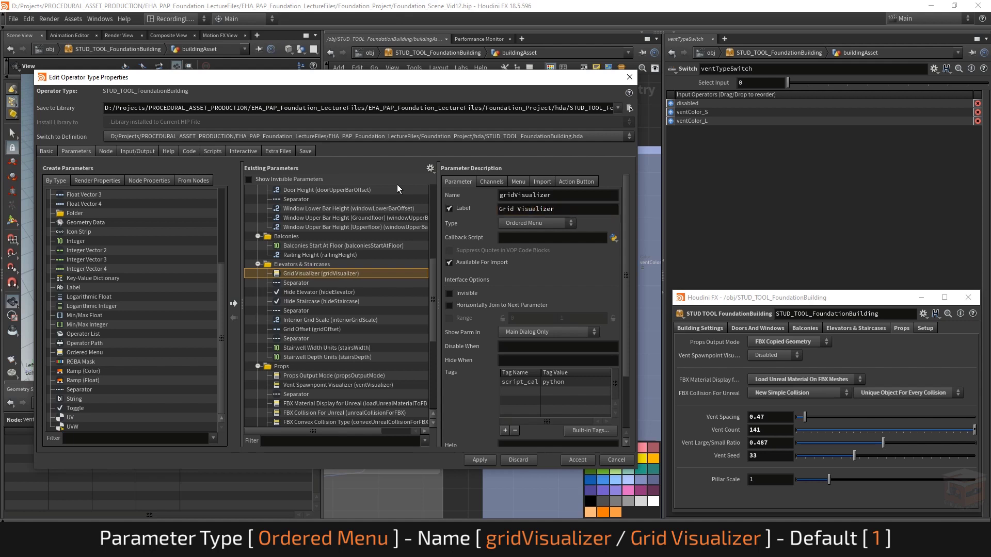
- Define Grid Visualizer's menu items as token 0 labelled Disabled and token 1 labelled Show Grid
{"action": "left_click", "coordinate": [521, 182]}
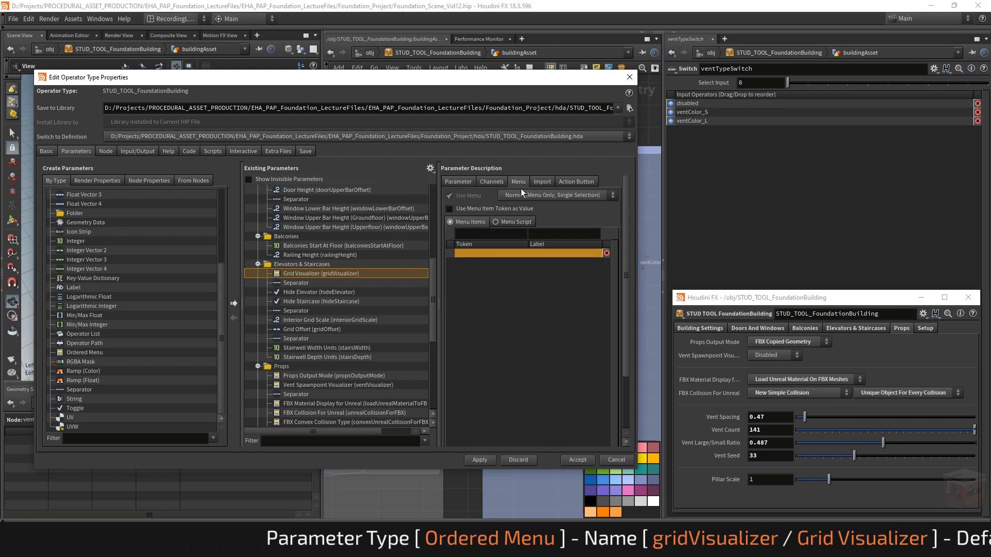
{"action": "left_click", "coordinate": [494, 239]}
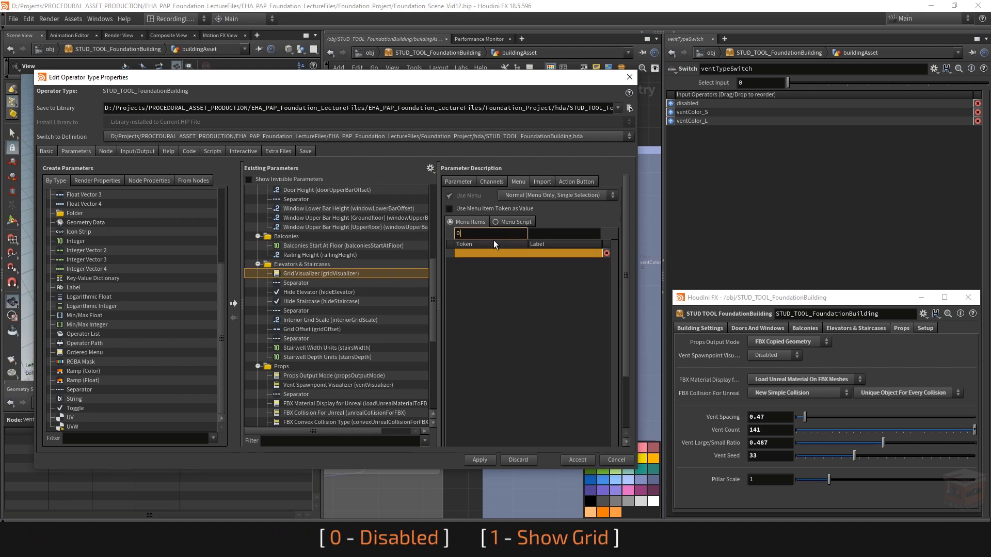
{"action": "type", "text": "0"}
{"action": "key", "text": "Tab"}
{"action": "type", "text": "Disabled"}
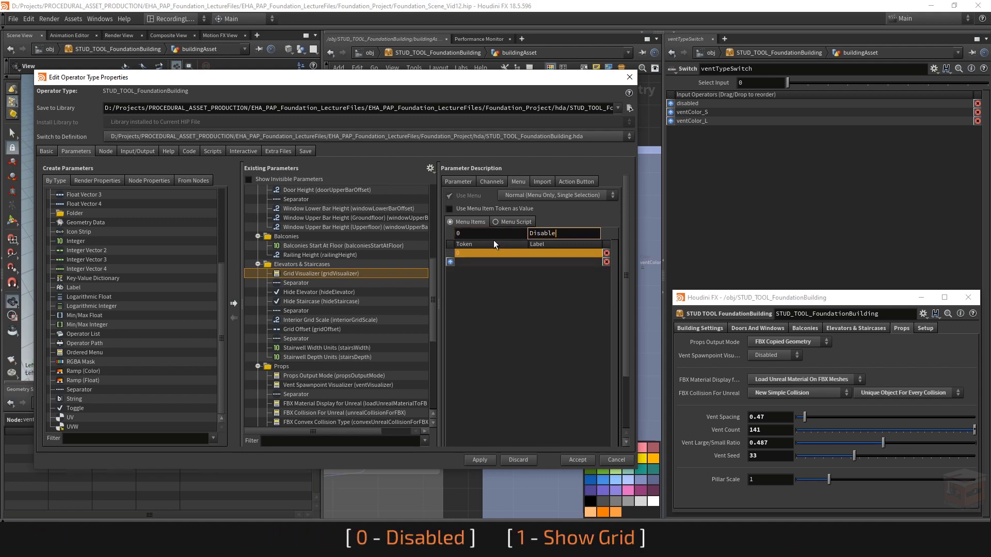
{"action": "key", "text": "Return"}
{"action": "left_click", "coordinate": [456, 233]}
{"action": "type", "text": "1"}
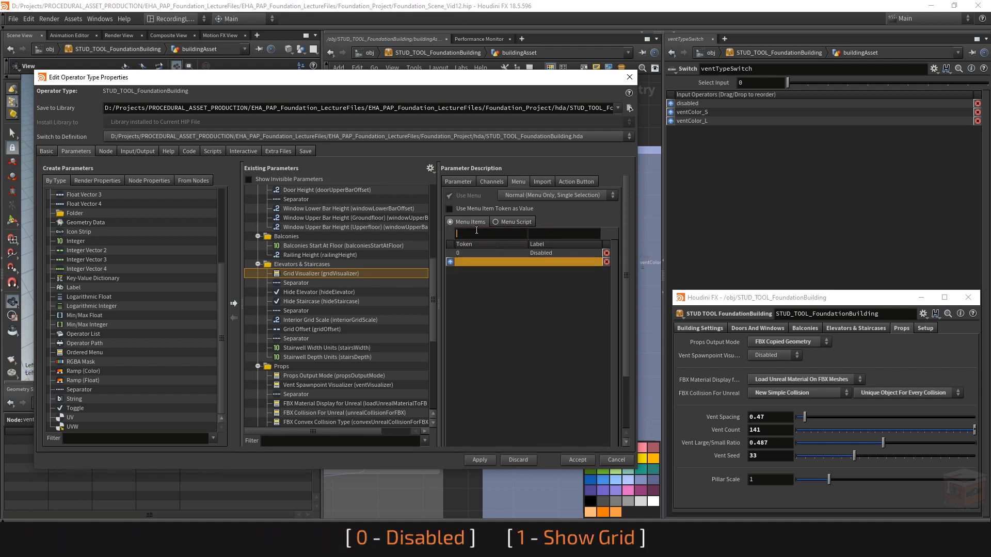
{"action": "left_click", "coordinate": [566, 235]}
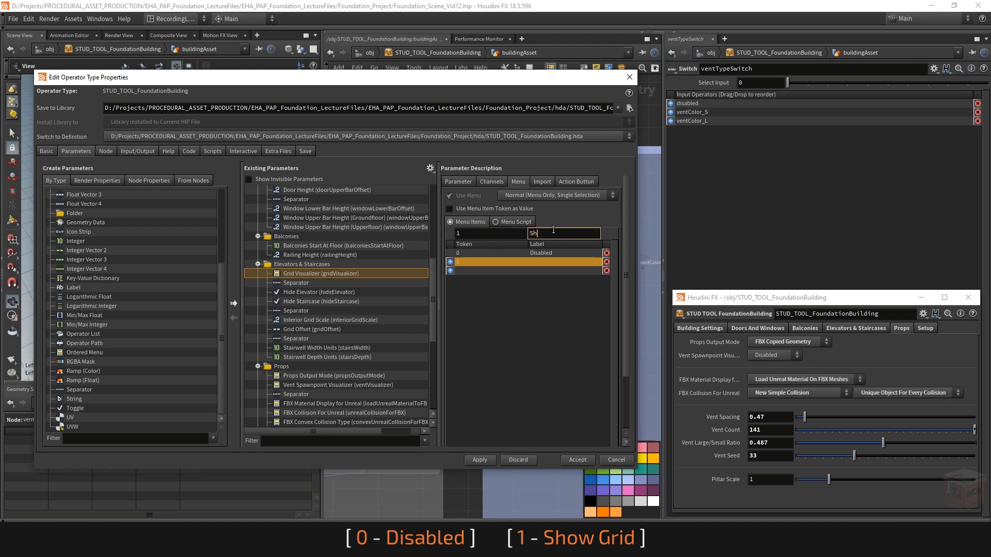
{"action": "key", "text": "Return"}
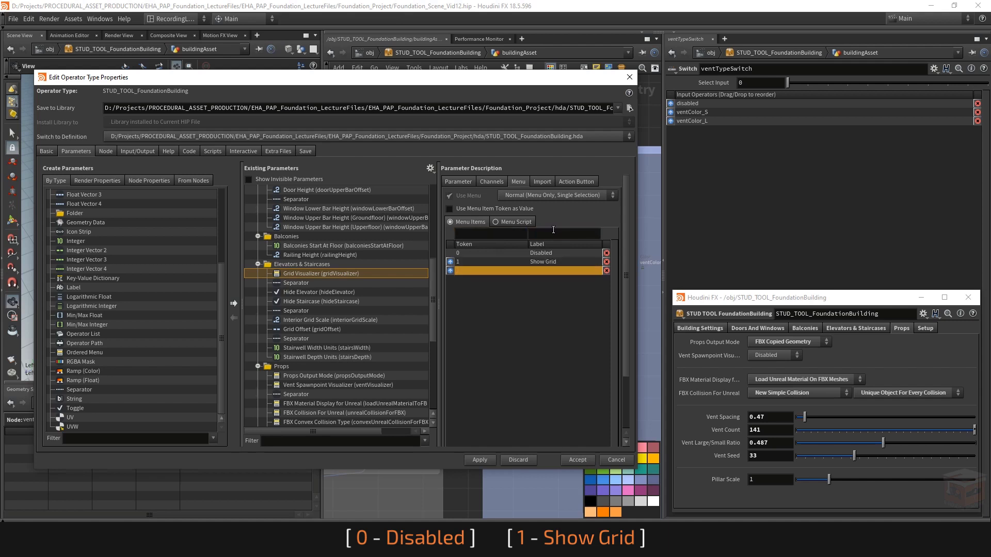
- Copy Vent Spawnpoint Visualizer's Disable When condition { showVisualizer == 0 } to the Grid Visualizer parameter
{"action": "left_click", "coordinate": [458, 182]}
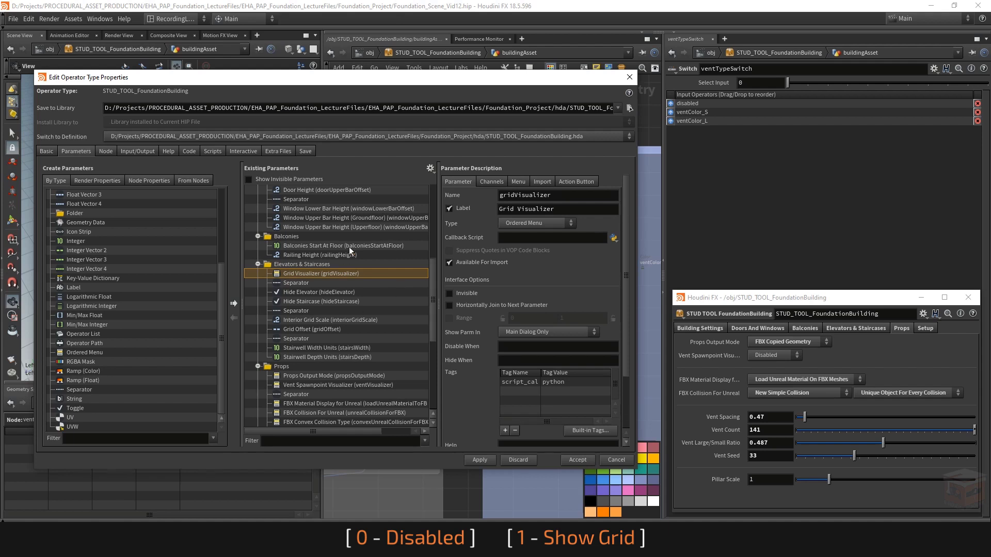
{"action": "left_click", "coordinate": [308, 385]}
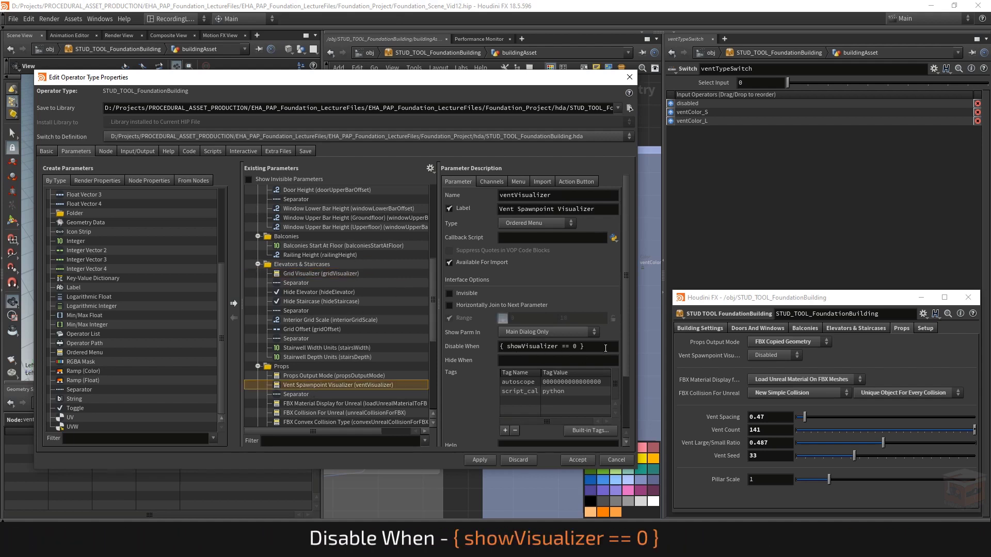
{"action": "left_click_drag", "start_coordinate": [606, 349], "coordinate": [538, 341]}
{"action": "key", "text": "ctrl+c"}
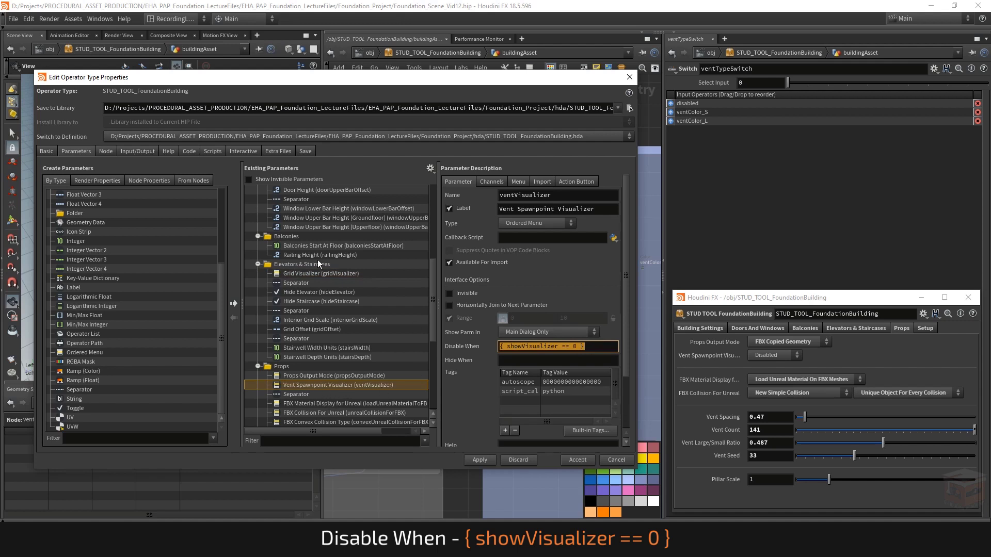
{"action": "left_click", "coordinate": [306, 274]}
{"action": "left_click", "coordinate": [583, 347]}
{"action": "key", "text": "ctrl+v"}
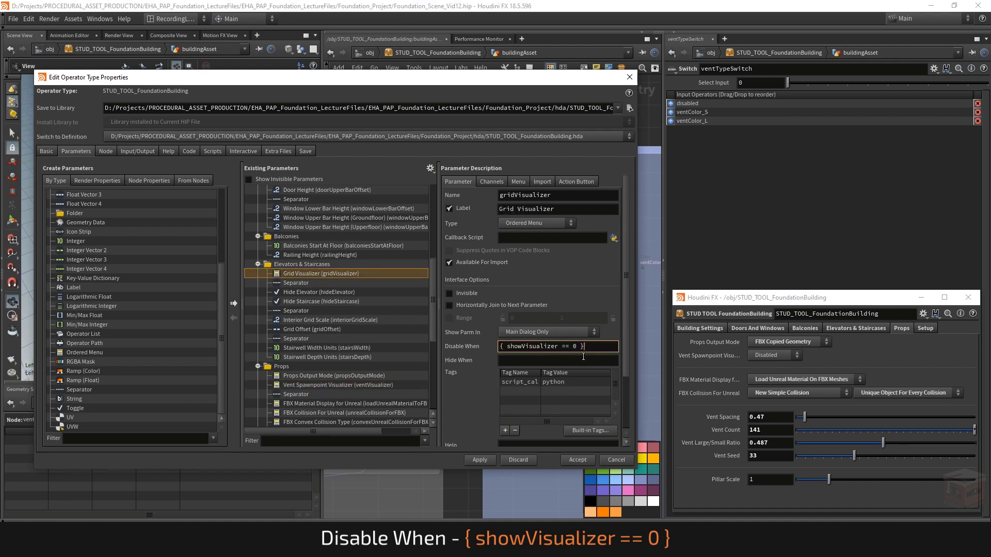
{"action": "key", "text": "Return"}
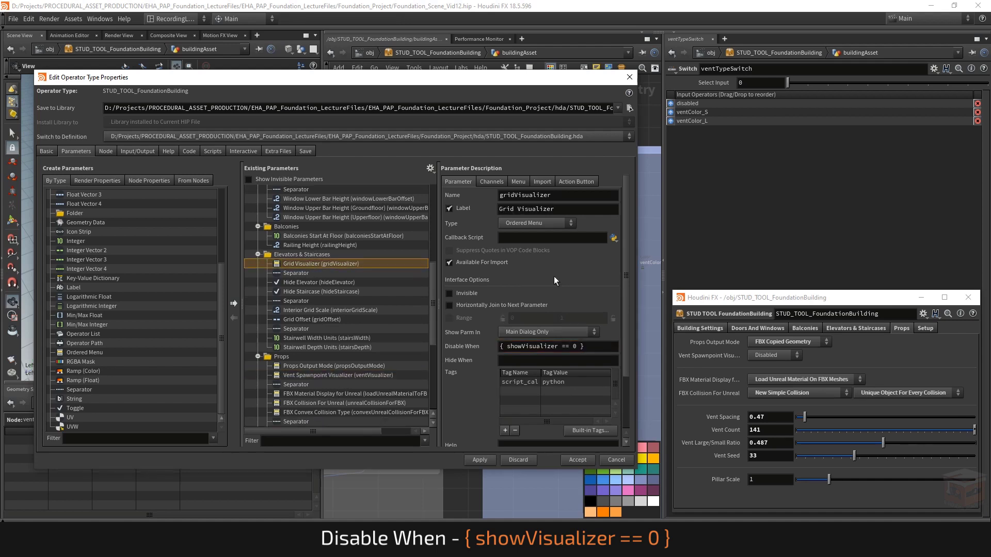
- Set Grid Visualizer's default value to 1, apply the parameter changes and close the operator type properties
{"action": "left_click", "coordinate": [490, 182]}
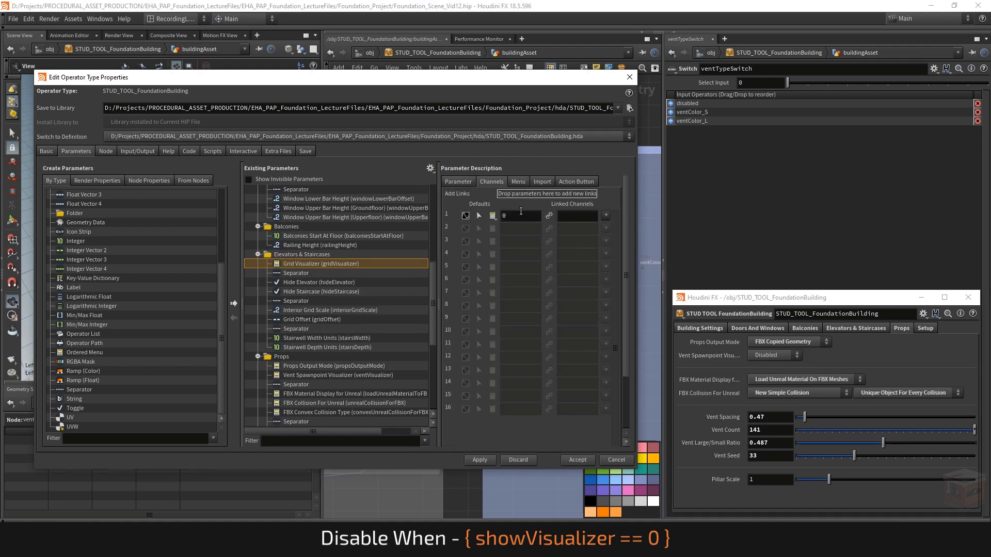
{"action": "double_click", "coordinate": [521, 215]}
{"action": "type", "text": "1"}
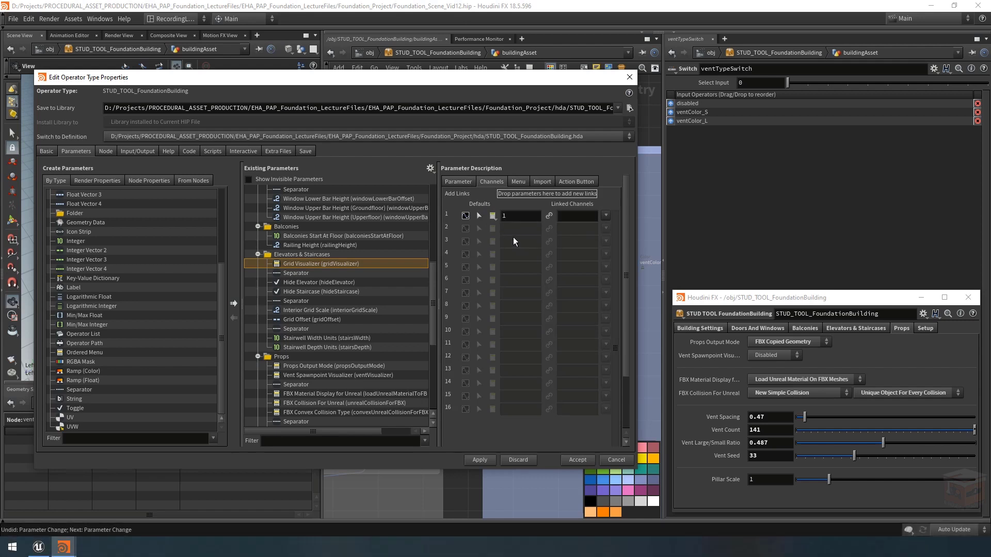
{"action": "left_click", "coordinate": [459, 181]}
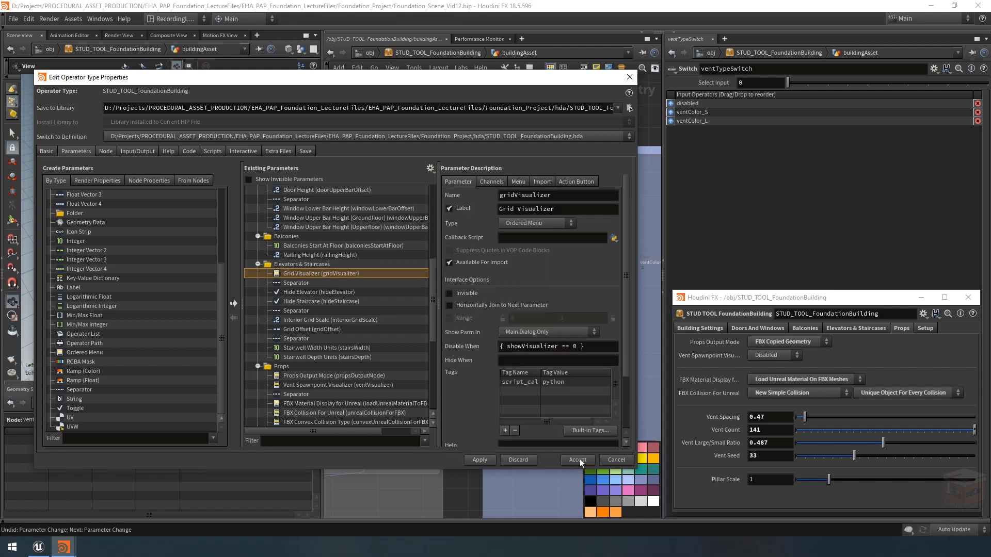
{"action": "left_click", "coordinate": [480, 460]}
{"action": "left_click", "coordinate": [380, 292]}
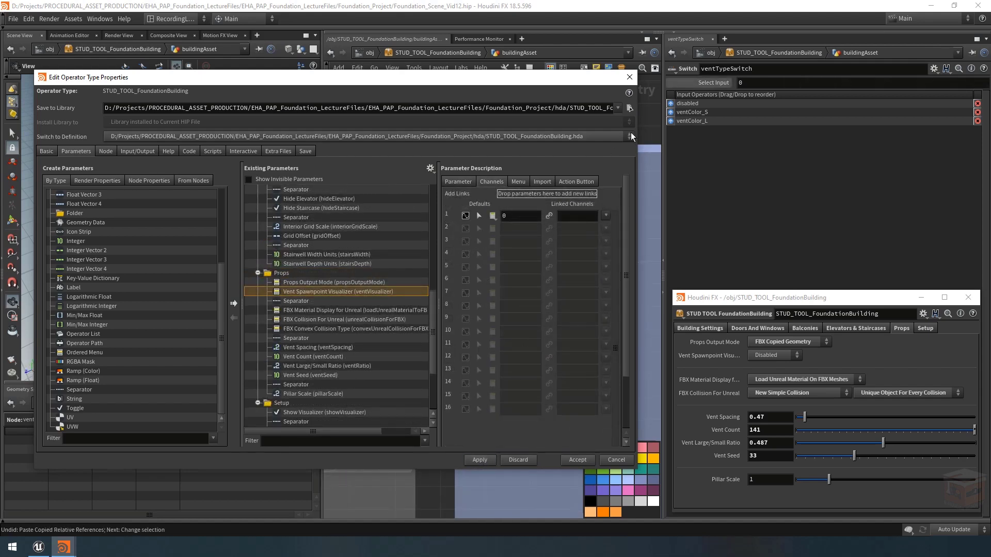
{"action": "left_click", "coordinate": [629, 76]}
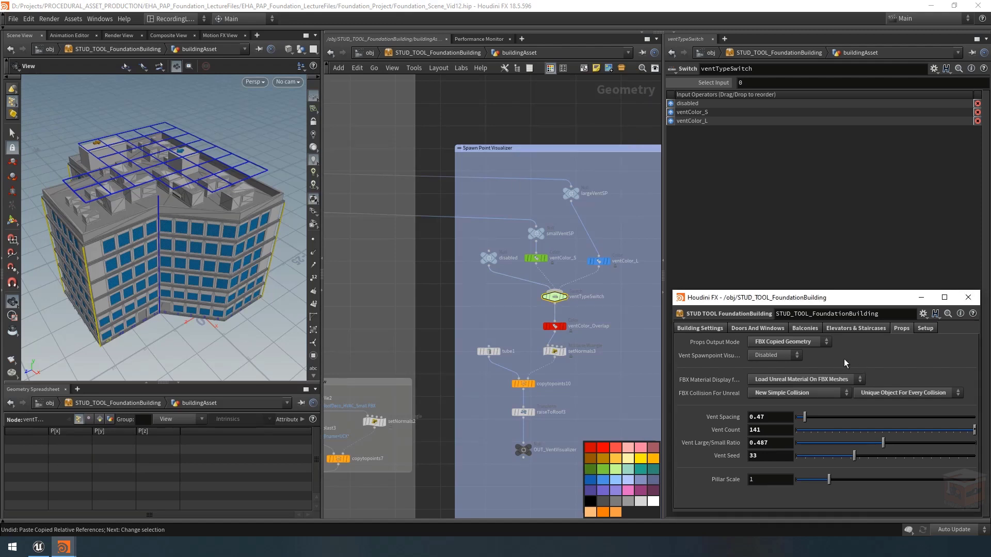
- Reference the asset's Vent Spawnpoint Visualizer in ventTypeSwitch's Select Input, and align the largeVentSP node above ventColor_L
{"action": "left_click", "coordinate": [861, 329]}
{"action": "left_click", "coordinate": [901, 329]}
{"action": "right_click", "coordinate": [718, 355]}
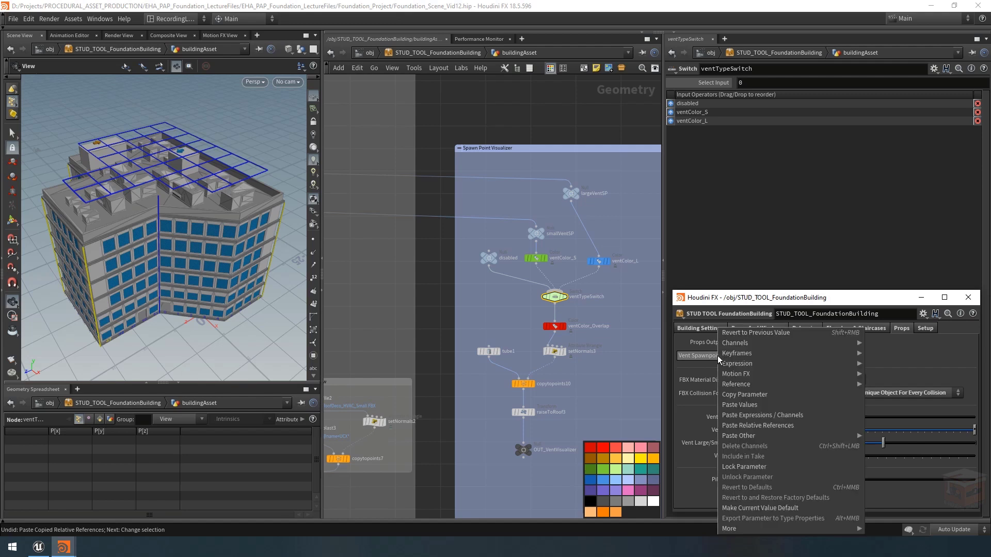
{"action": "left_click", "coordinate": [767, 395]}
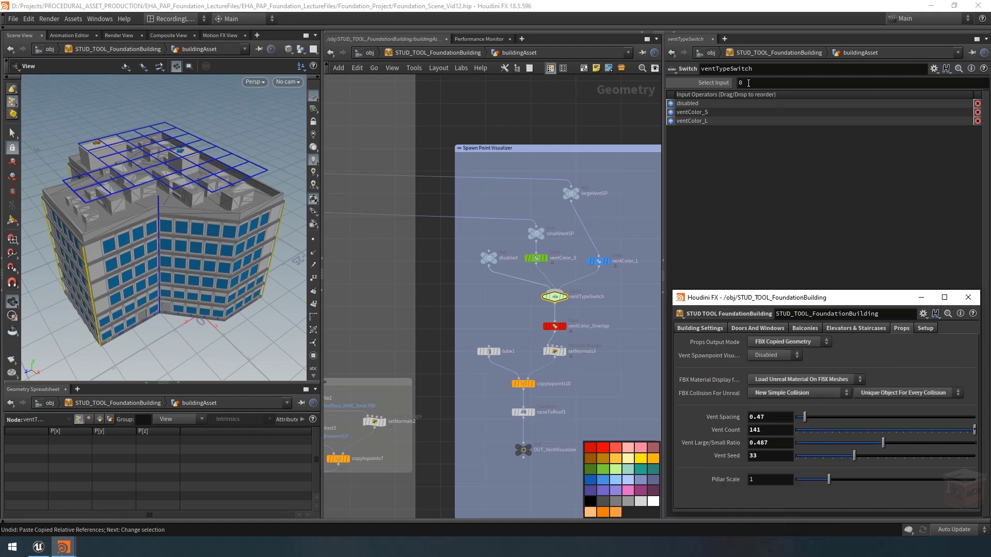
{"action": "mouse_move", "coordinate": [575, 306]}
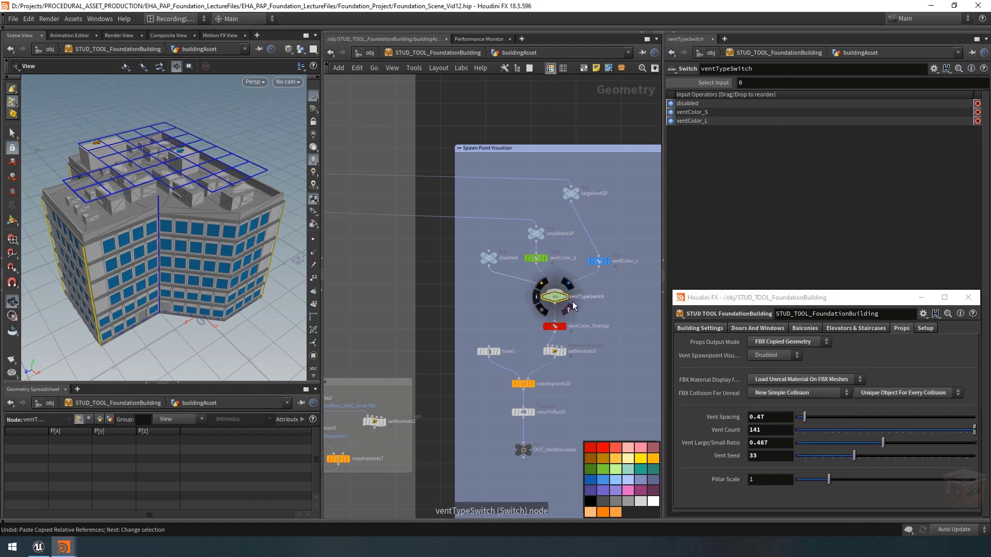
{"action": "right_click", "coordinate": [761, 81]}
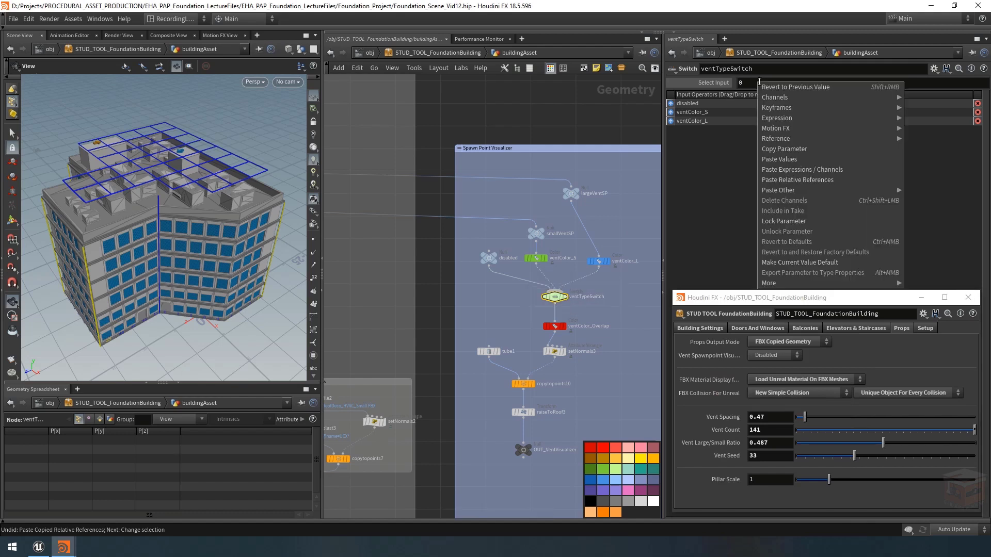
{"action": "left_click", "coordinate": [831, 184]}
{"action": "left_click", "coordinate": [713, 82]}
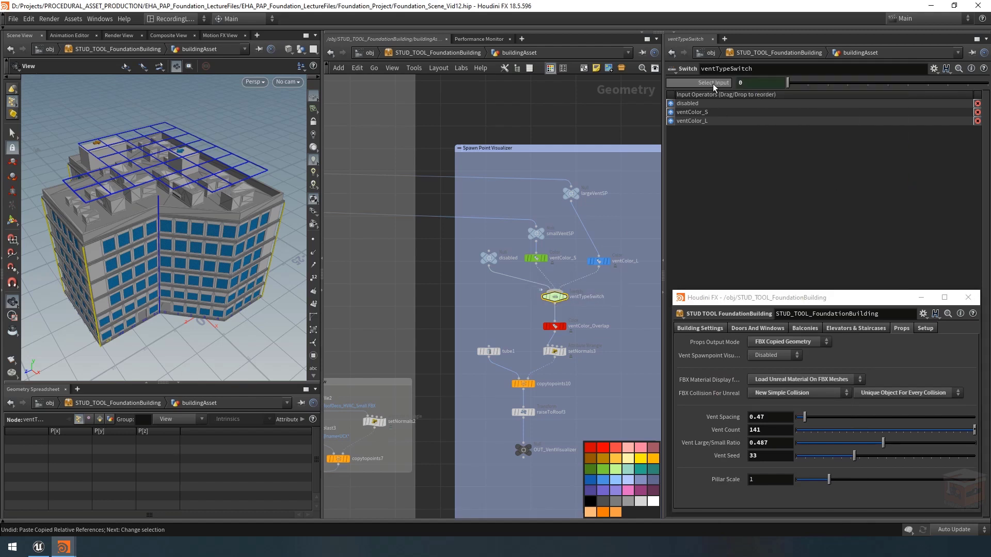
{"action": "left_click", "coordinate": [775, 83]}
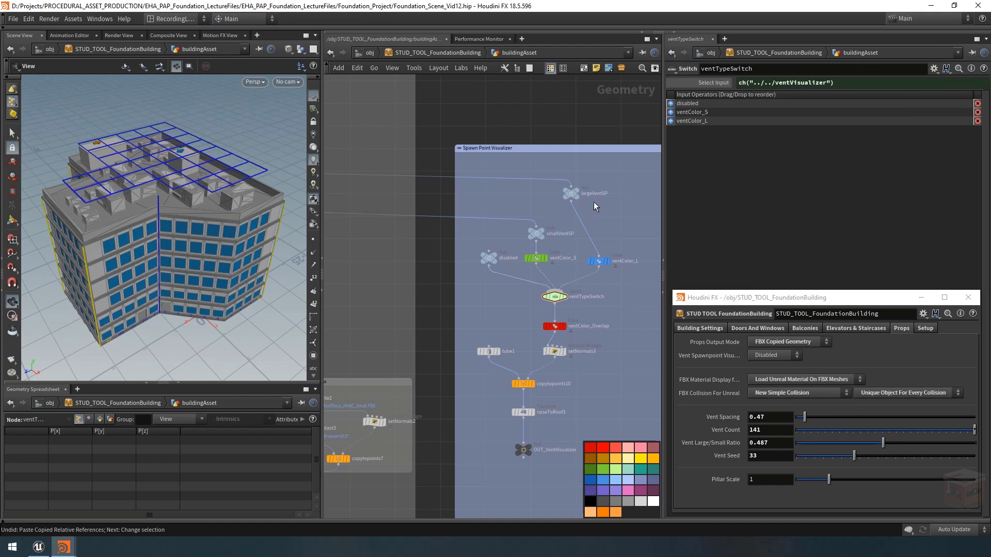
{"action": "left_click_drag", "start_coordinate": [571, 195], "coordinate": [598, 208]}
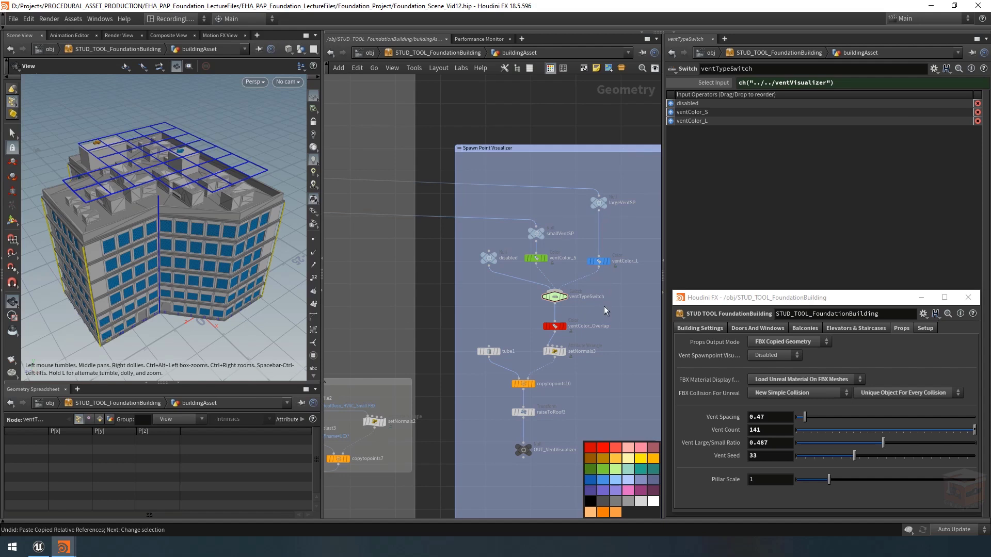
- Show the asset's Elevators & Staircases parameters and select the IN_Visualizers object merge in the Visualizer Output network box
{"action": "scroll", "coordinate": [614, 306], "scroll_direction": "down", "scroll_amount": 6}
{"action": "scroll", "coordinate": [645, 325], "scroll_direction": "up", "scroll_amount": 1}
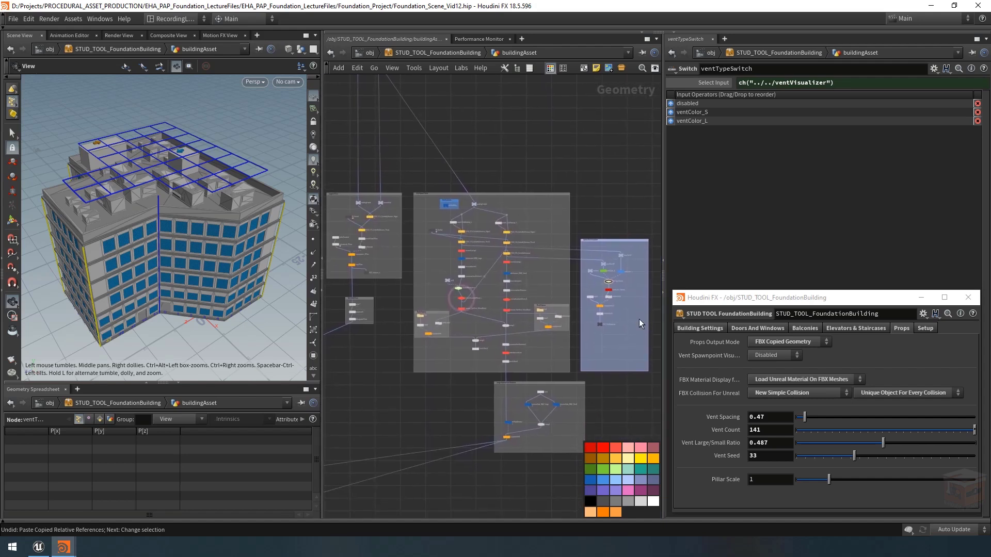
{"action": "left_click", "coordinate": [856, 331]}
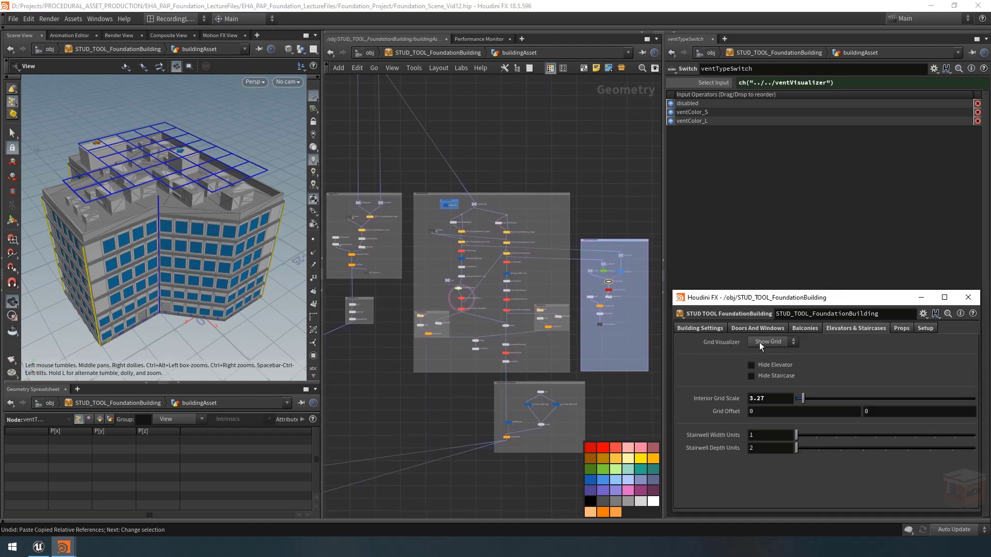
{"action": "scroll", "coordinate": [448, 395], "scroll_direction": "down", "scroll_amount": 3}
{"action": "middle_click_drag", "start_coordinate": [427, 403], "coordinate": [656, 257]}
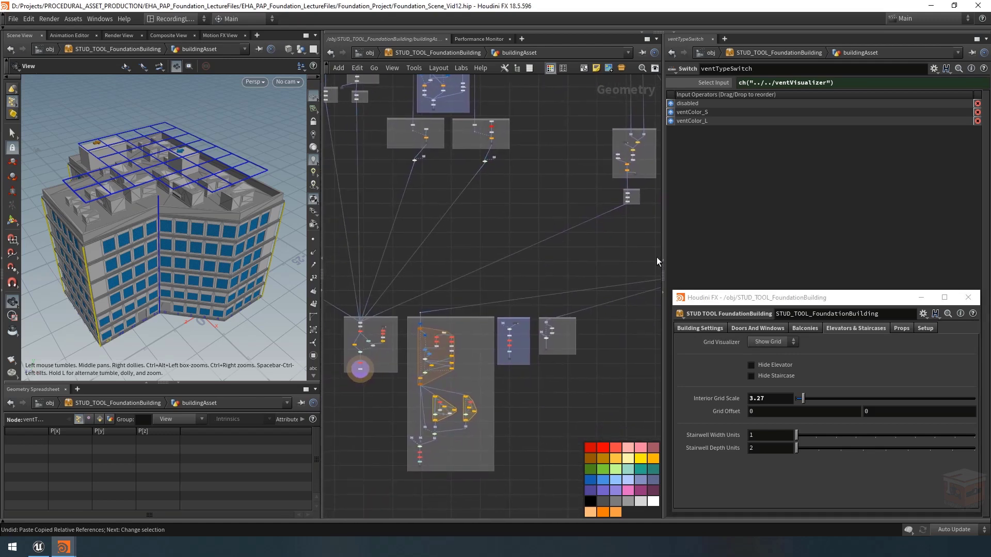
{"action": "scroll", "coordinate": [515, 336], "scroll_direction": "up", "scroll_amount": 5}
{"action": "left_click", "coordinate": [503, 313]}
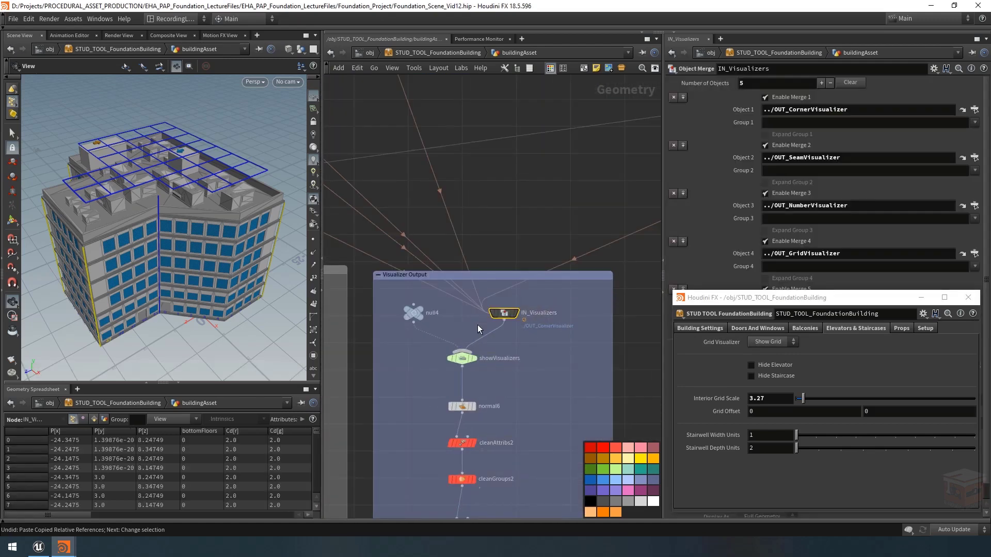
- Link IN_Visualizers' Enable Merge 4 toggle for ../OUT_GridVisualizer to the asset's Grid Visualizer parameter with a relative reference
{"action": "left_click_drag", "start_coordinate": [878, 298], "coordinate": [265, 253]}
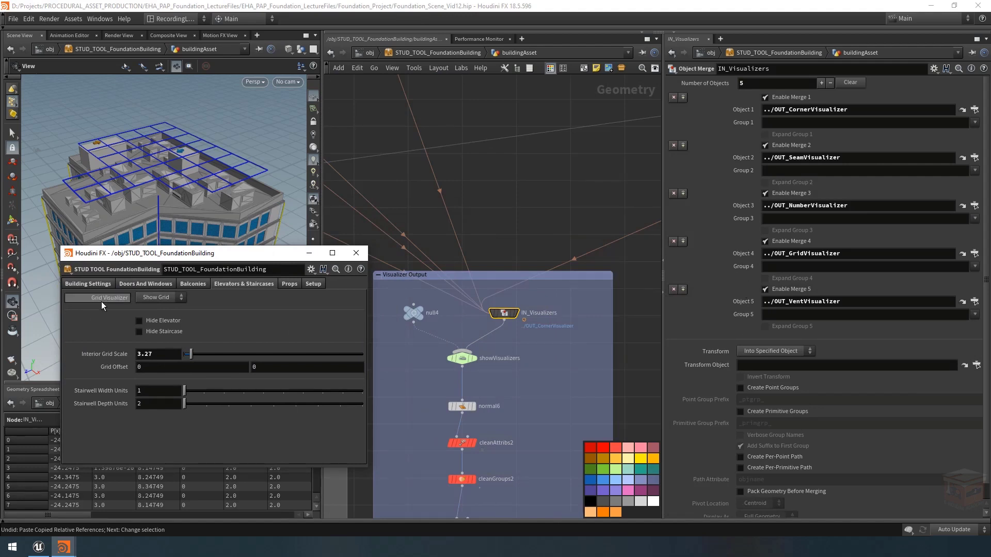
{"action": "right_click", "coordinate": [119, 299]}
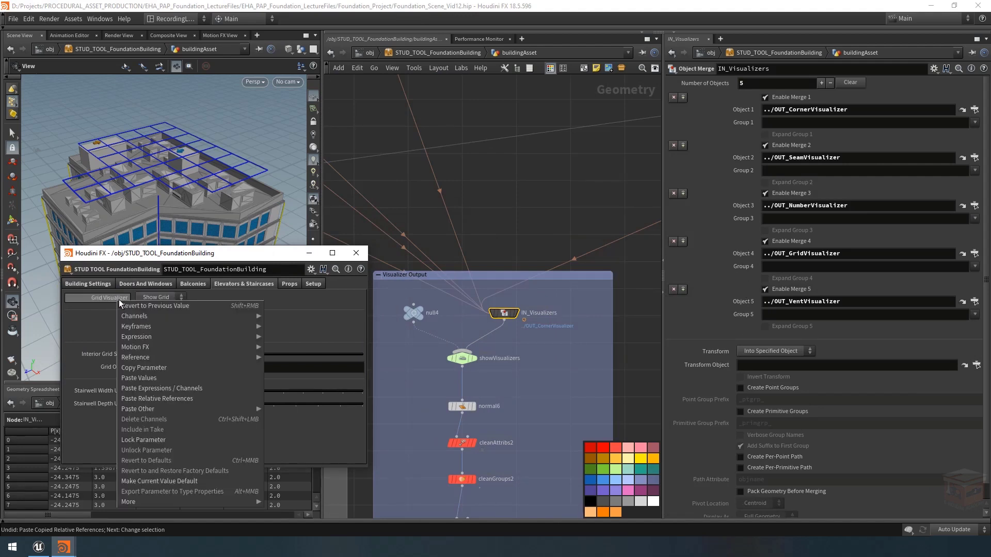
{"action": "left_click", "coordinate": [165, 369]}
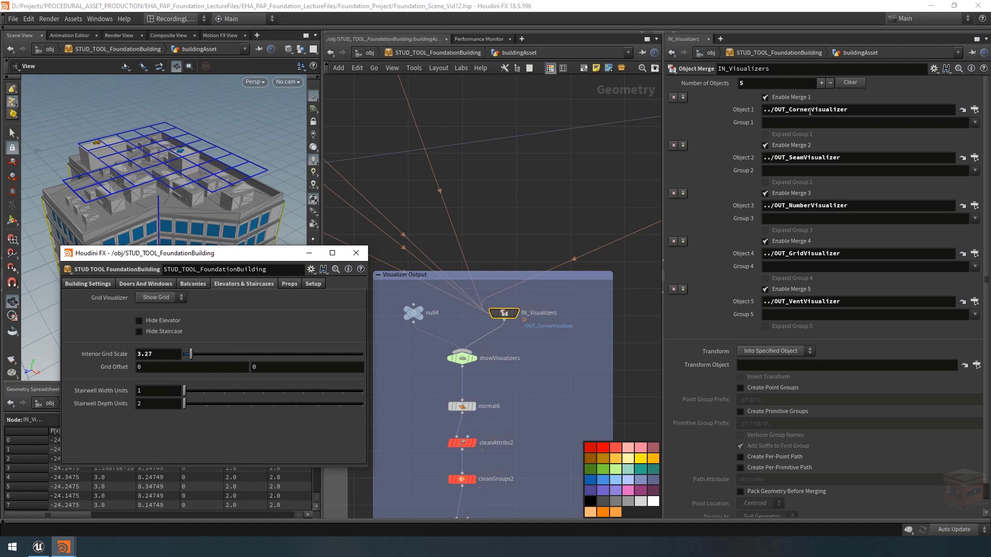
{"action": "left_click", "coordinate": [766, 243]}
{"action": "left_click", "coordinate": [766, 243]}
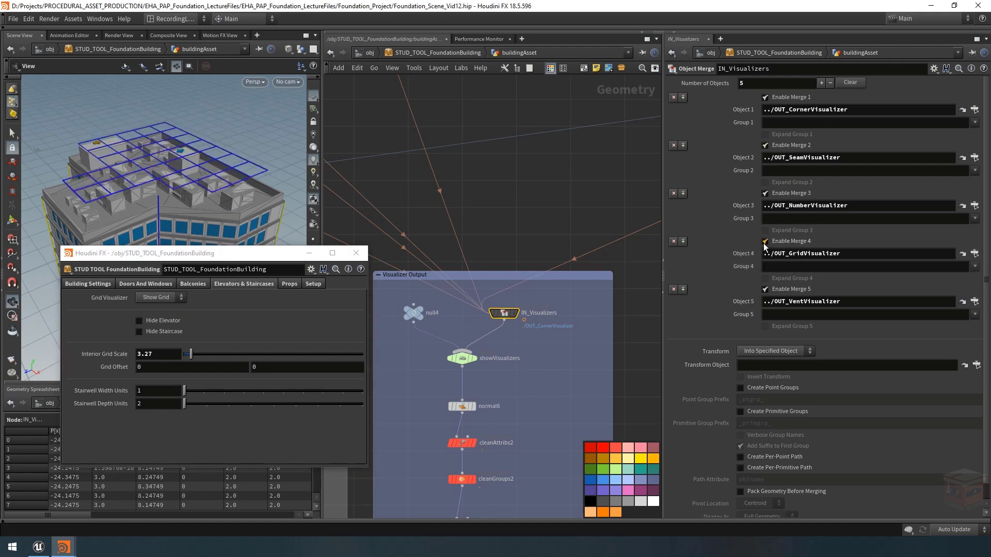
{"action": "left_click", "coordinate": [766, 243]}
{"action": "left_click", "coordinate": [766, 243]}
{"action": "right_click", "coordinate": [765, 242]}
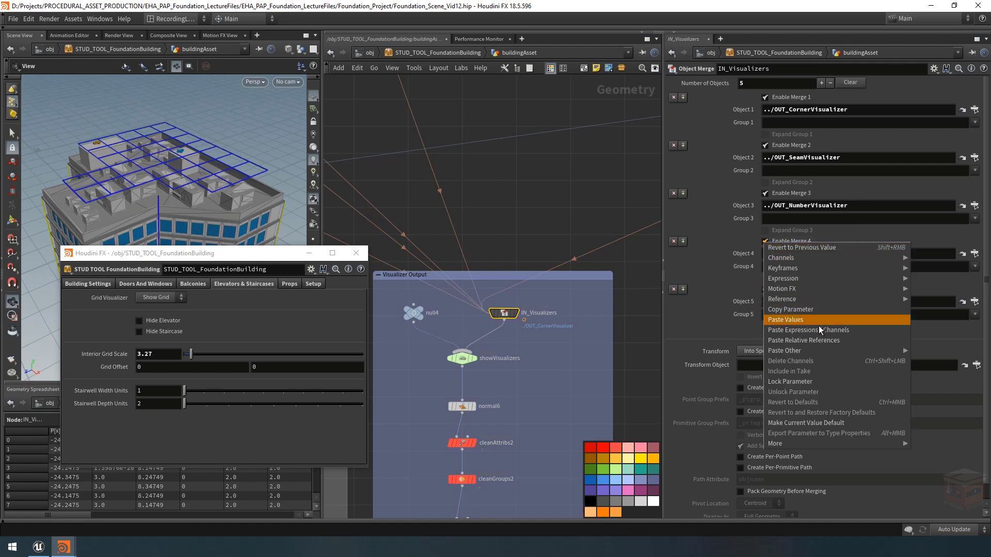
{"action": "left_click", "coordinate": [817, 340]}
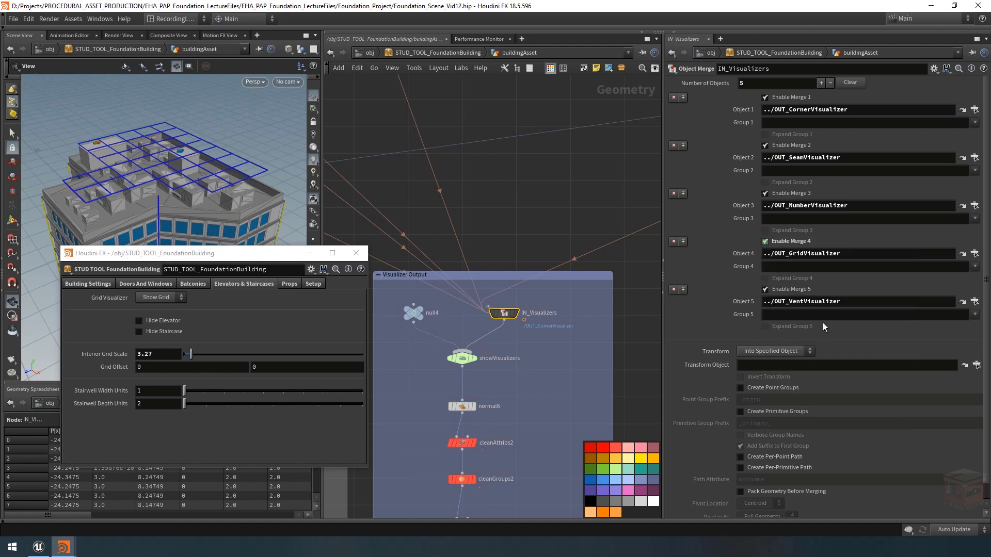
- Test the Grid Visualizer by switching it to Disabled and back to Show Grid, and close the asset's parameter window
{"action": "left_click", "coordinate": [165, 301]}
{"action": "left_click", "coordinate": [162, 308]}
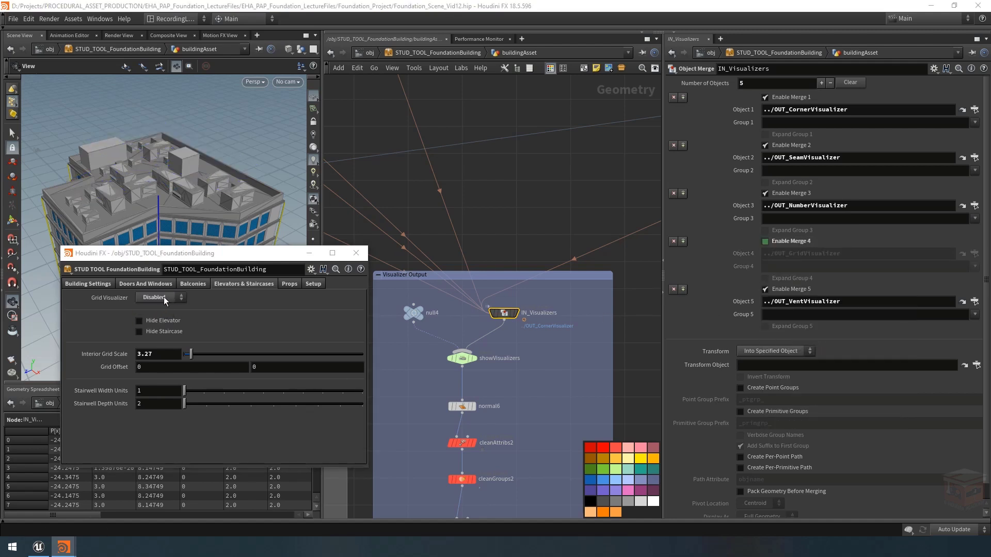
{"action": "left_click", "coordinate": [164, 298]}
{"action": "left_click", "coordinate": [160, 318]}
{"action": "mouse_move", "coordinate": [498, 322]}
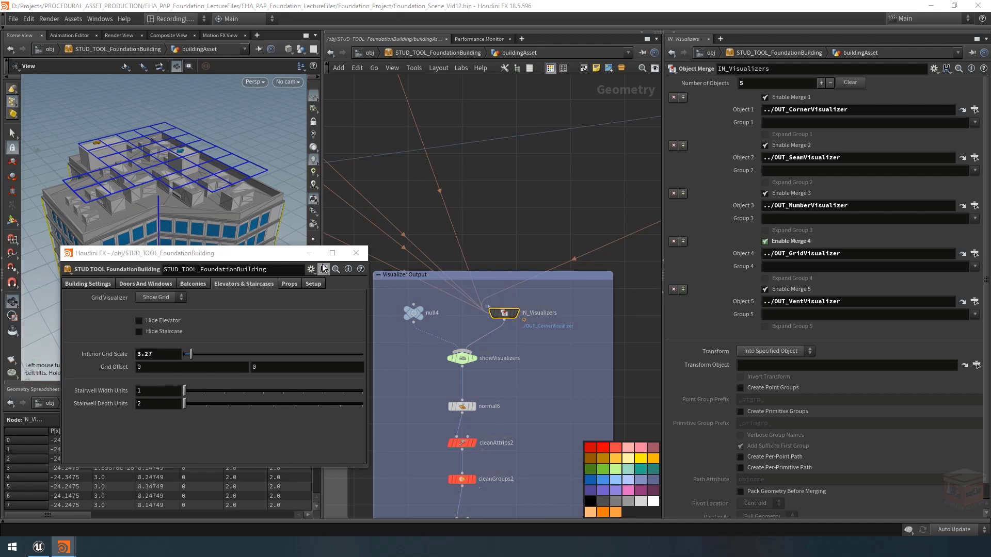
{"action": "left_click", "coordinate": [356, 253]}
- Review the showVisualizers switch and the output network, and select the output0 node
{"action": "left_click", "coordinate": [462, 358]}
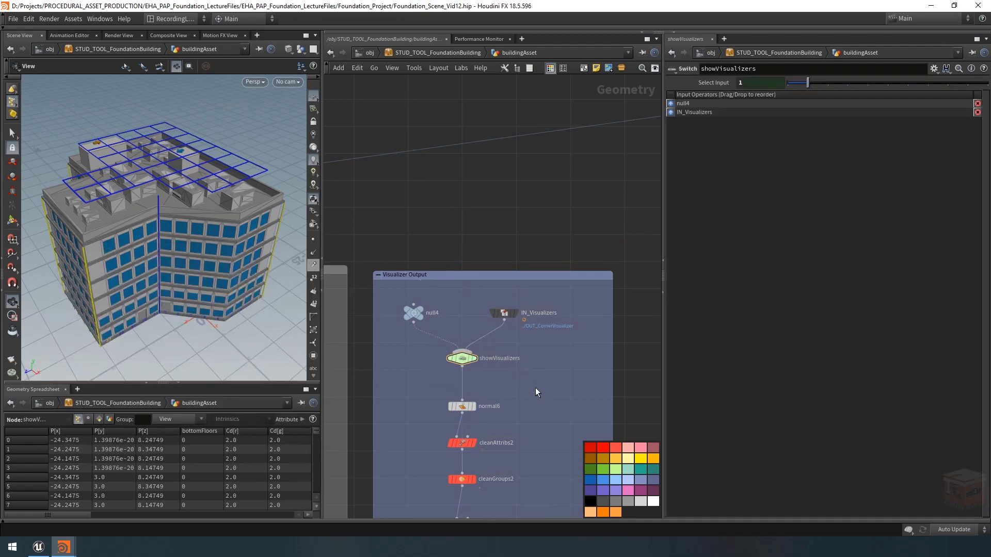
{"action": "scroll", "coordinate": [517, 361], "scroll_direction": "down", "scroll_amount": 3}
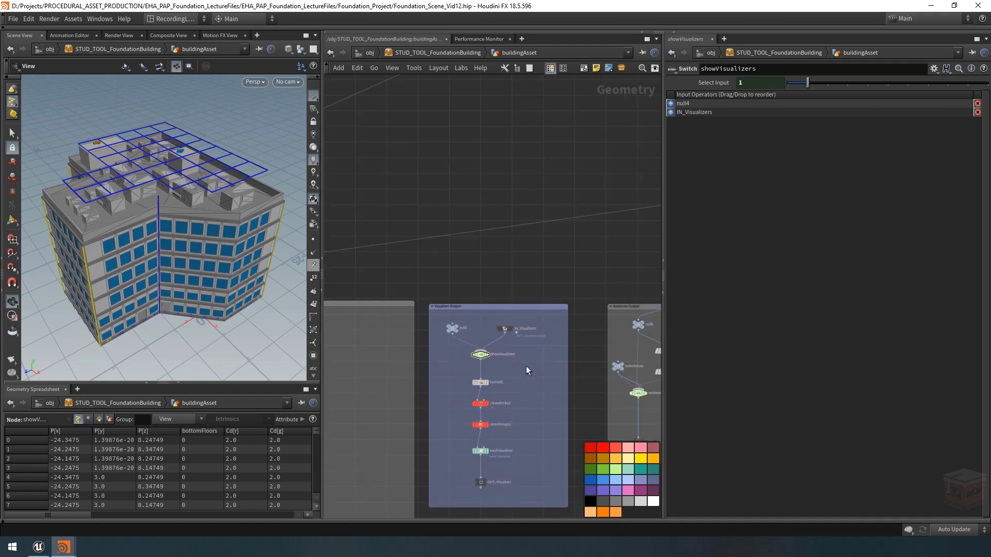
{"action": "scroll", "coordinate": [527, 367], "scroll_direction": "down", "scroll_amount": 5}
{"action": "middle_click_drag", "start_coordinate": [517, 450], "coordinate": [585, 308]}
{"action": "scroll", "coordinate": [456, 422], "scroll_direction": "up", "scroll_amount": 4}
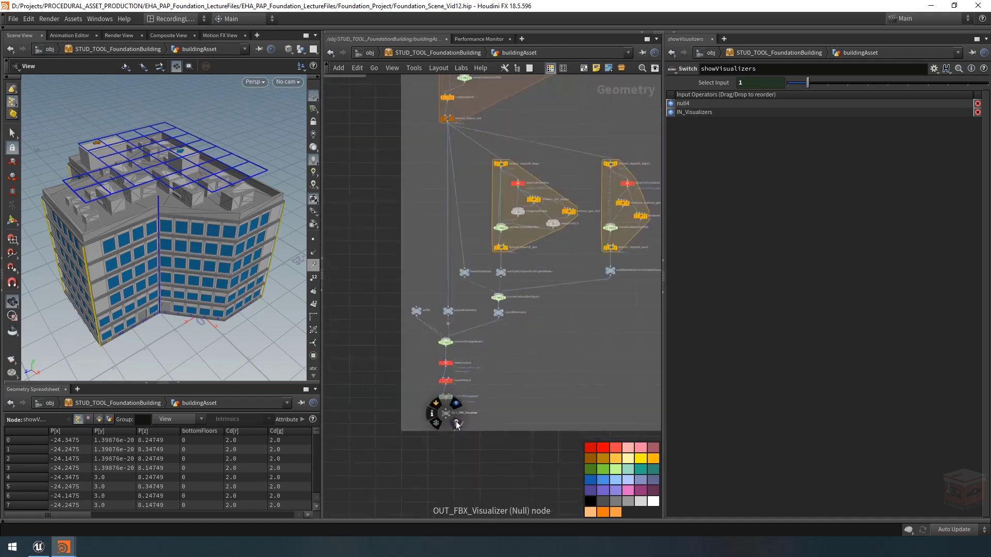
{"action": "scroll", "coordinate": [456, 421], "scroll_direction": "up", "scroll_amount": 2}
{"action": "scroll", "coordinate": [459, 424], "scroll_direction": "down", "scroll_amount": 5}
{"action": "middle_click_drag", "start_coordinate": [341, 225], "coordinate": [433, 314]}
{"action": "scroll", "coordinate": [435, 314], "scroll_direction": "up", "scroll_amount": 5}
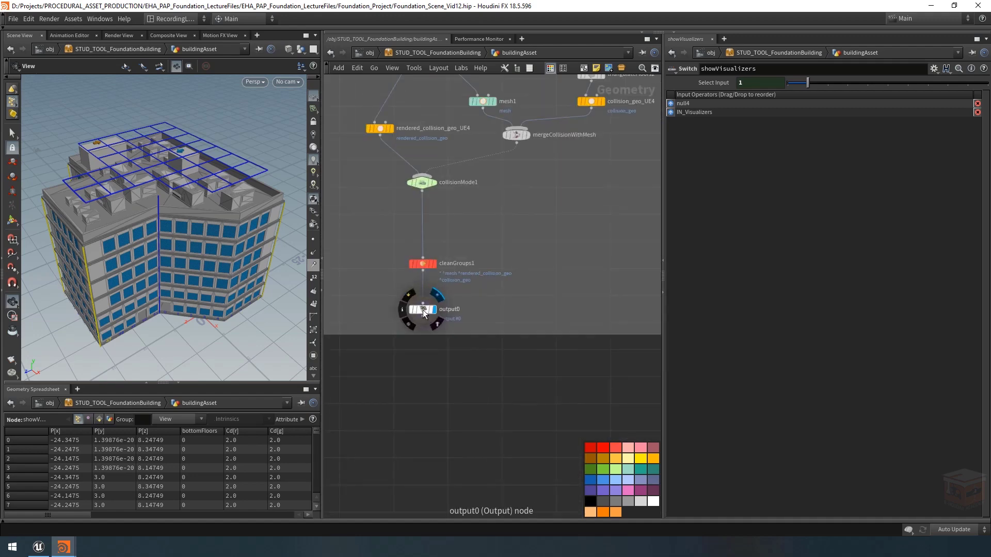
{"action": "left_click", "coordinate": [422, 310]}
- Bring up the building asset's parameter window, set Grid Visualizer to Disabled and inspect the roof
{"action": "mouse_move", "coordinate": [67, 554]}
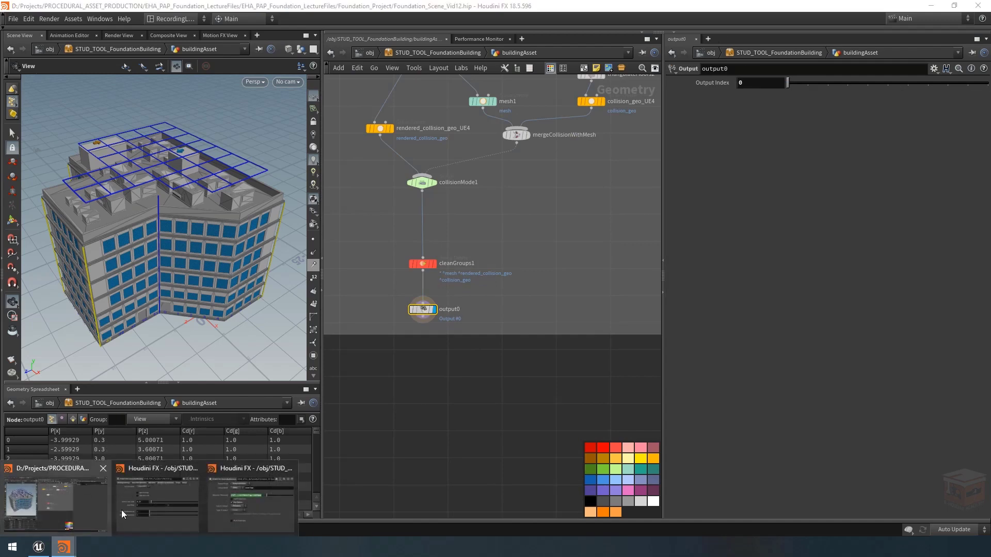
{"action": "left_click", "coordinate": [184, 495]}
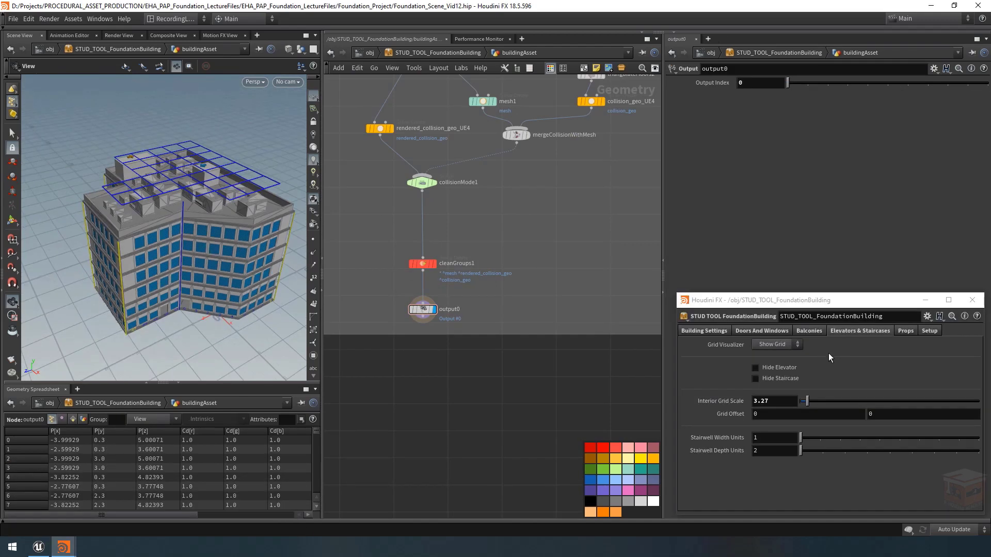
{"action": "left_click", "coordinate": [777, 345]}
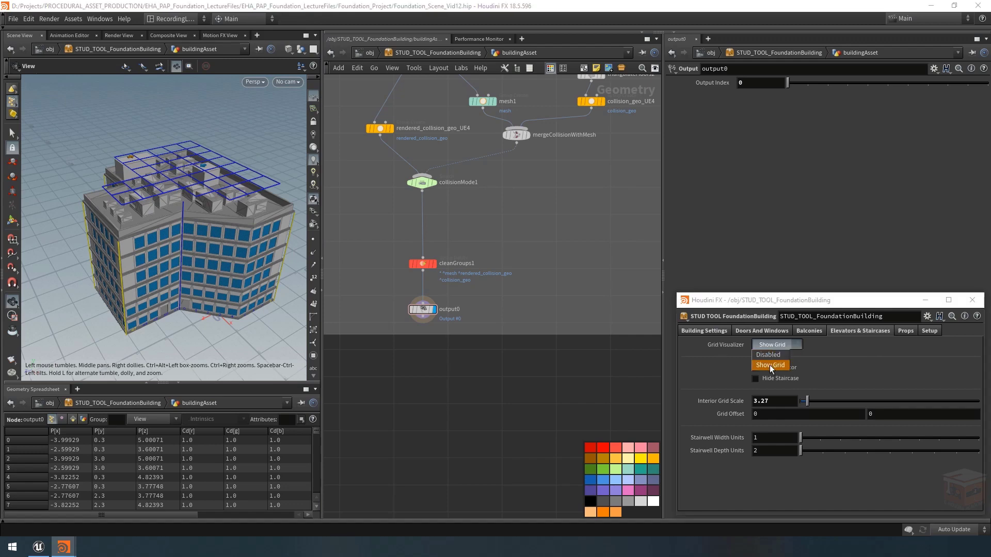
{"action": "left_click", "coordinate": [770, 365]}
{"action": "left_click", "coordinate": [773, 345]}
{"action": "left_click", "coordinate": [769, 355]}
{"action": "left_click_drag", "start_coordinate": [218, 202], "coordinate": [192, 225]}
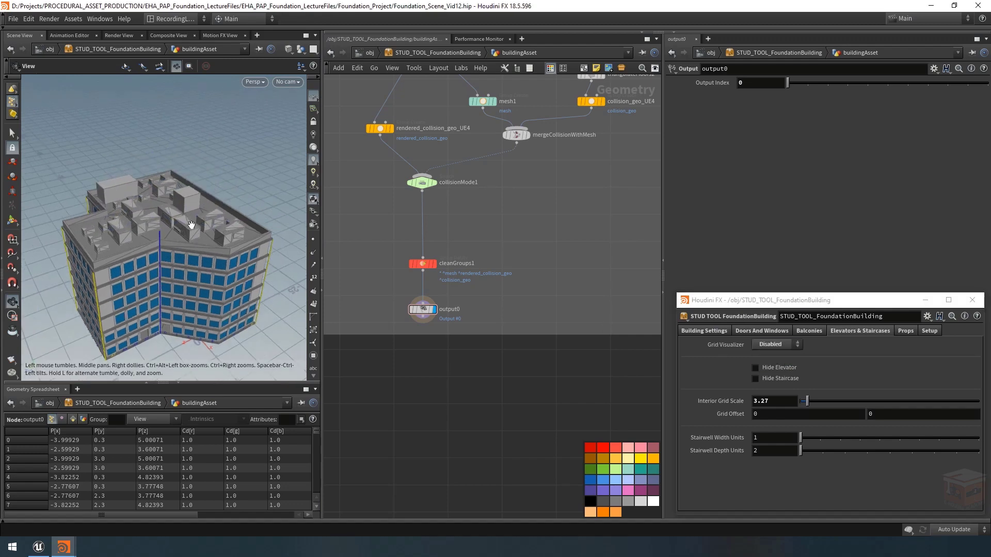
{"action": "scroll", "coordinate": [209, 223], "scroll_direction": "up", "scroll_amount": 4}
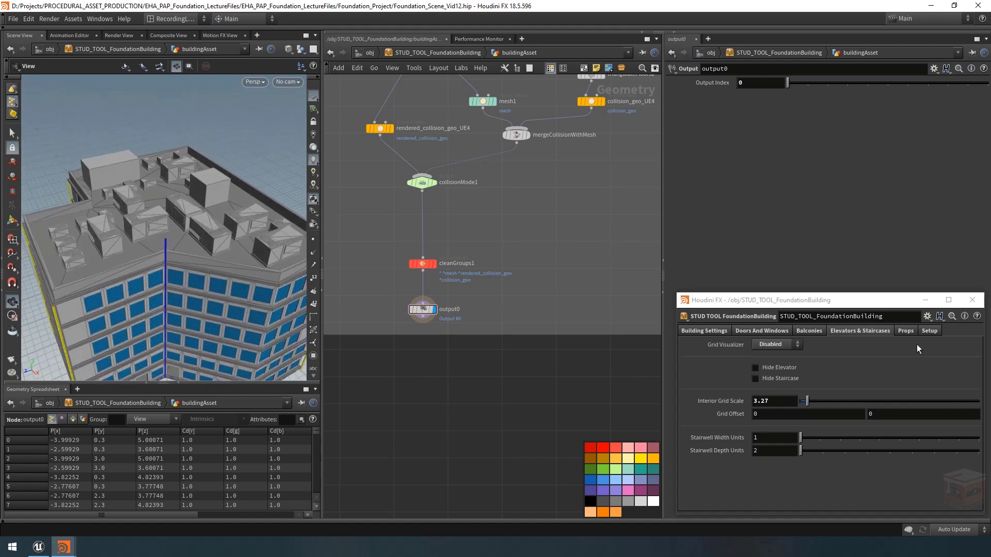
- Try the Vent Spawnpoint Visualizer in the Props parameters on Small Vents, and set it to Large Vents
{"action": "left_click", "coordinate": [905, 331]}
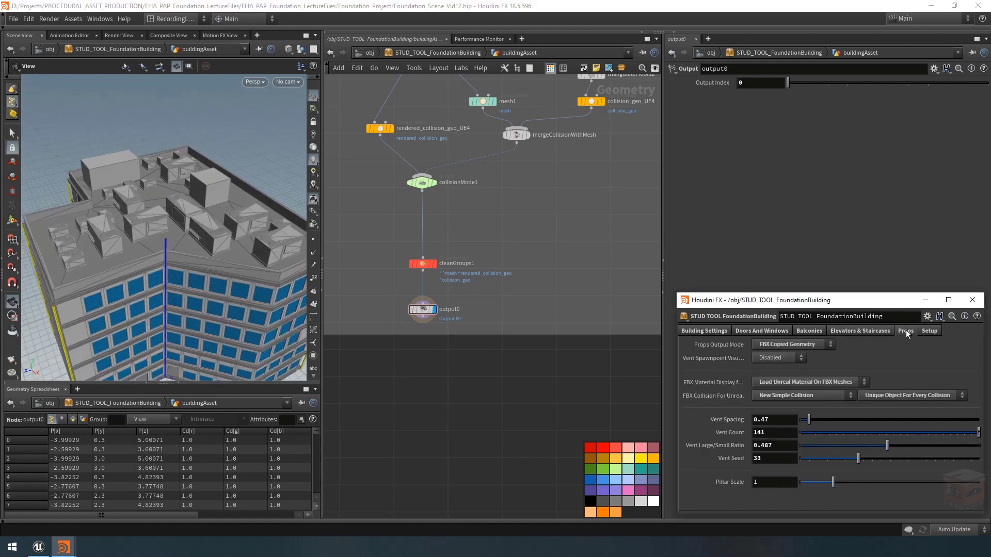
{"action": "left_click", "coordinate": [779, 358]}
{"action": "left_click", "coordinate": [772, 379]}
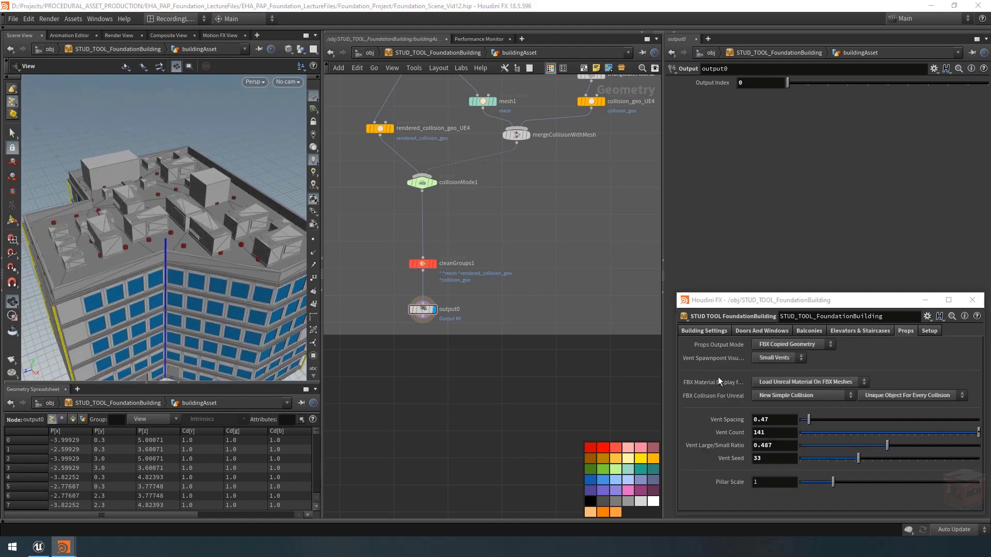
{"action": "left_click_drag", "start_coordinate": [223, 204], "coordinate": [31, 289]}
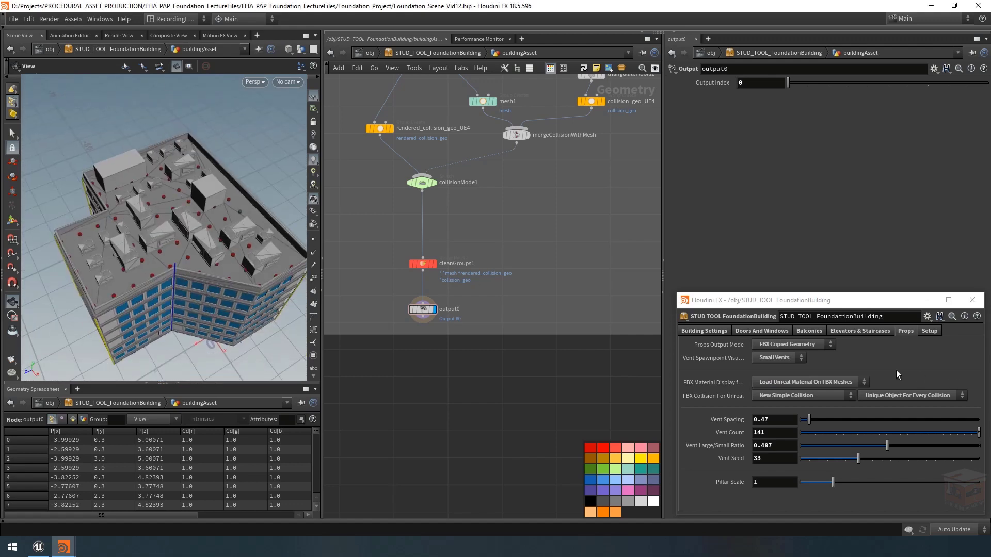
{"action": "left_click", "coordinate": [774, 358]}
{"action": "left_click", "coordinate": [771, 389]}
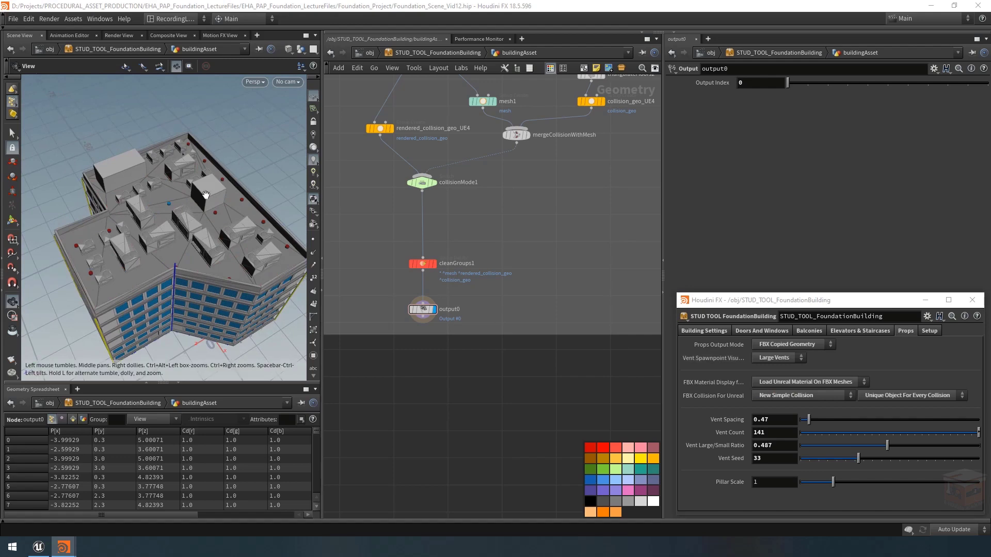
{"action": "mouse_move", "coordinate": [206, 195]}
{"action": "left_mouse_down"}
{"action": "mouse_move", "coordinate": [213, 209]}
{"action": "mouse_move", "coordinate": [208, 198]}
{"action": "mouse_move", "coordinate": [174, 201]}
{"action": "left_mouse_up"}
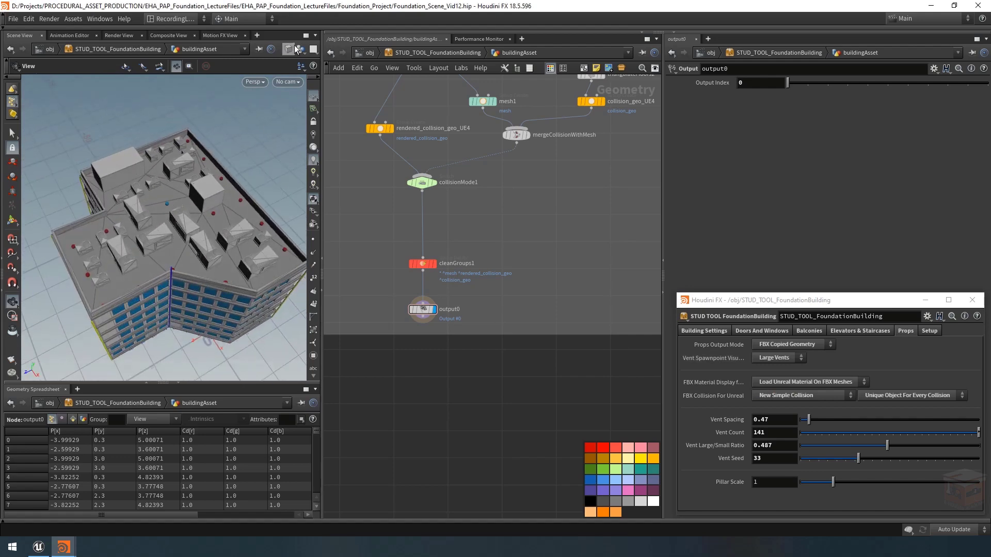
- Change the viewport's object display so the rooftop vents show without overlapping triangles, and inspect the building
{"action": "left_click", "coordinate": [289, 49]}
{"action": "left_click", "coordinate": [313, 123]}
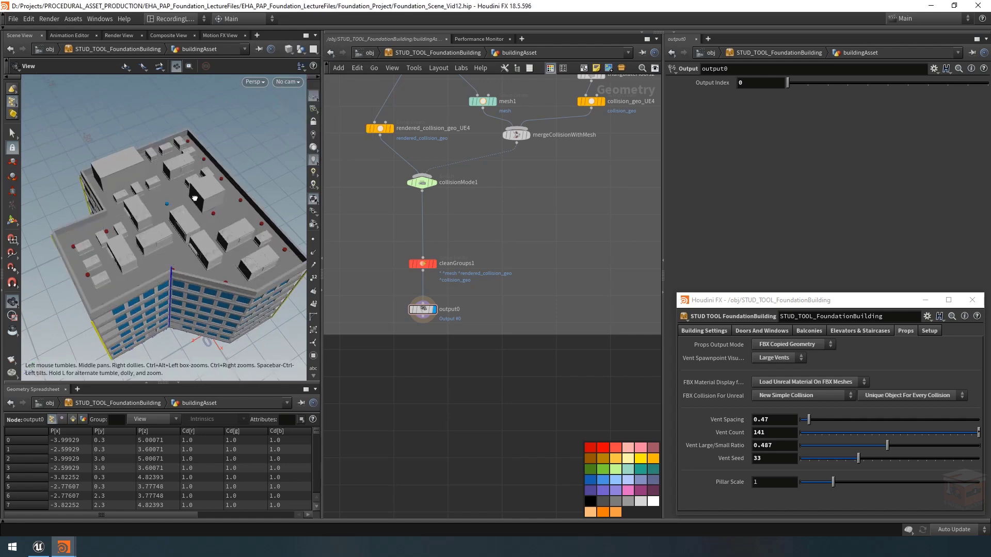
{"action": "left_click_drag", "start_coordinate": [178, 204], "coordinate": [196, 196]}
{"action": "right_click_drag", "start_coordinate": [196, 196], "coordinate": [149, 195]}
{"action": "left_click_drag", "start_coordinate": [216, 209], "coordinate": [222, 192]}
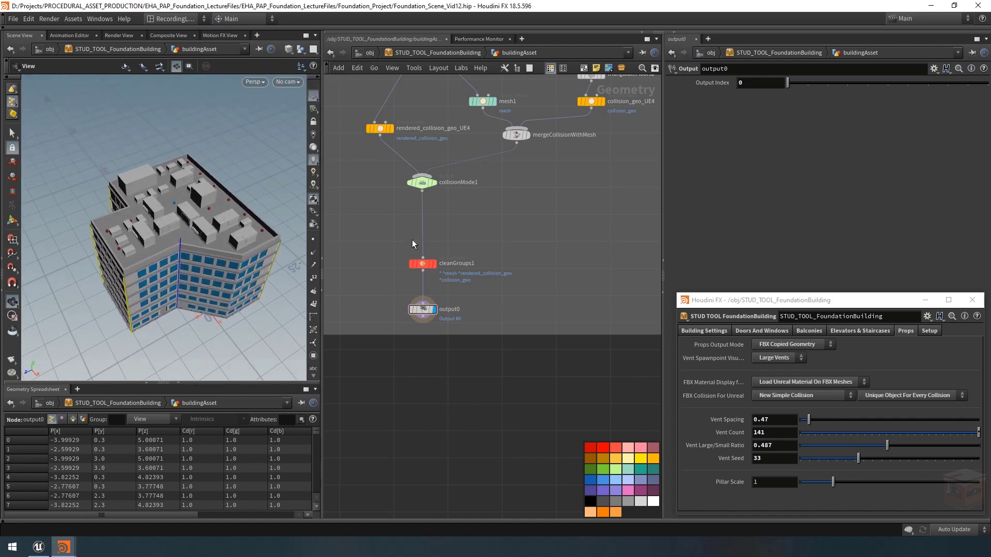
- Save the scene and the STUD_TOOL_FoundationBuilding asset definition
{"action": "scroll", "coordinate": [553, 258], "scroll_direction": "down", "scroll_amount": 8}
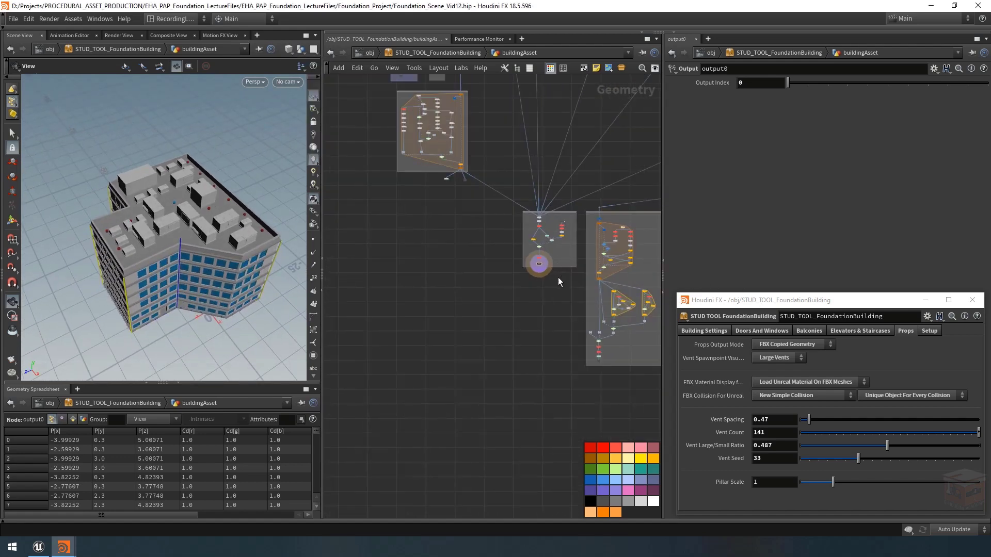
{"action": "middle_click_drag", "start_coordinate": [558, 277], "coordinate": [457, 314]}
{"action": "scroll", "coordinate": [456, 322], "scroll_direction": "down", "scroll_amount": 3}
{"action": "middle_click_drag", "start_coordinate": [558, 335], "coordinate": [545, 370]}
{"action": "key", "text": "ctrl+s"}
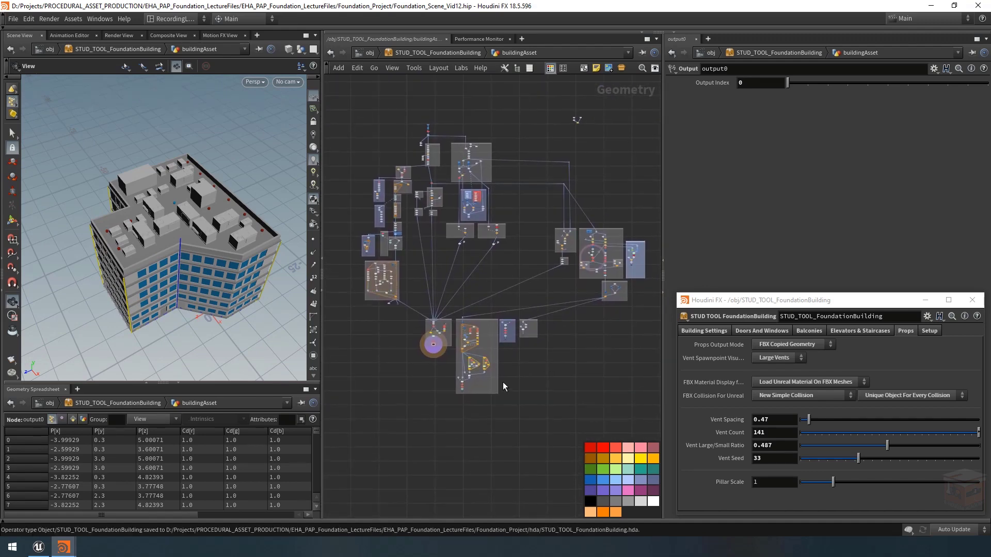
{"action": "right_click", "coordinate": [410, 52]}
{"action": "left_click", "coordinate": [429, 263]}
- Switch to Unreal Editor and select the white STUD_TOOL_FoundationBuilding building in the level
{"action": "left_click", "coordinate": [39, 548]}
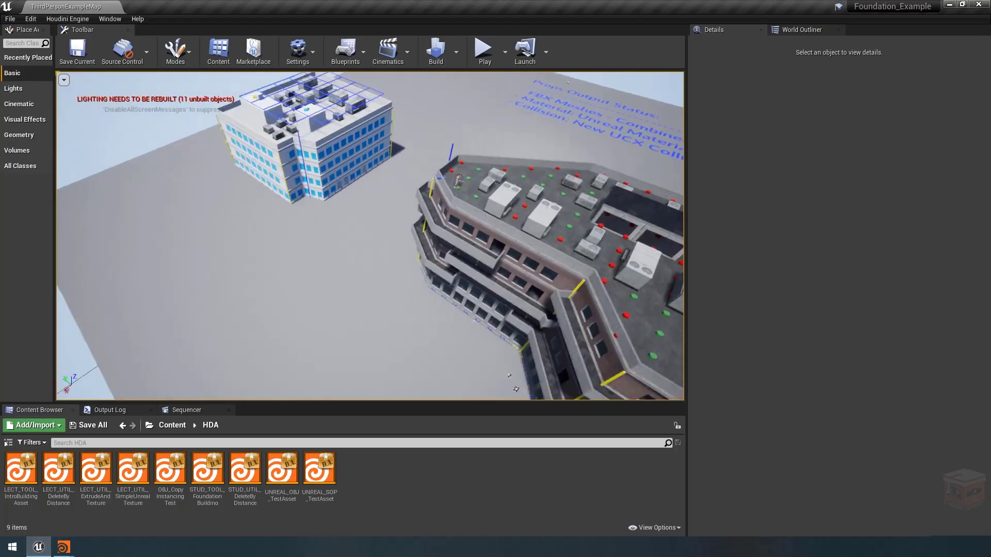
{"action": "right_click_drag", "start_coordinate": [370, 236], "coordinate": [320, 199]}
{"action": "right_click_drag", "start_coordinate": [395, 279], "coordinate": [396, 260]}
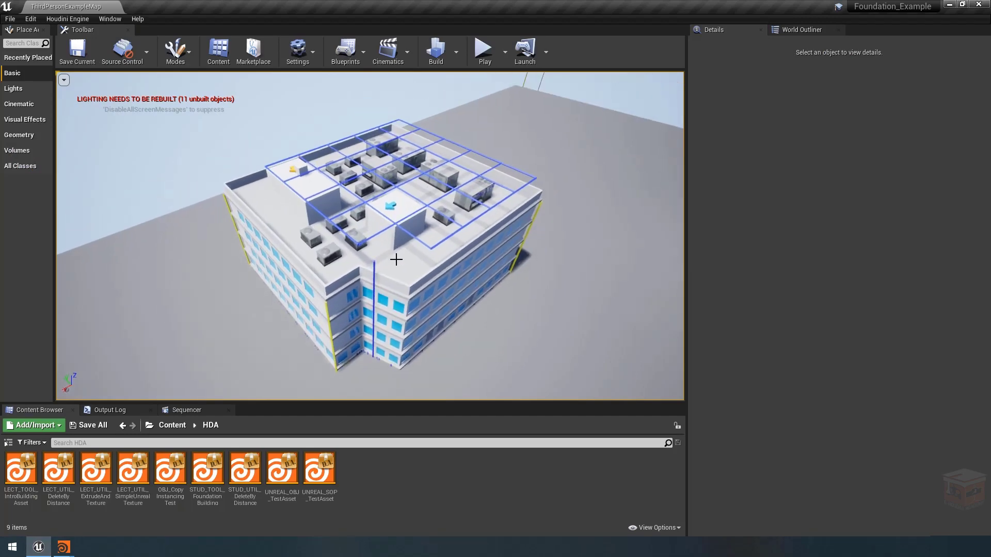
{"action": "left_click", "coordinate": [400, 250]}
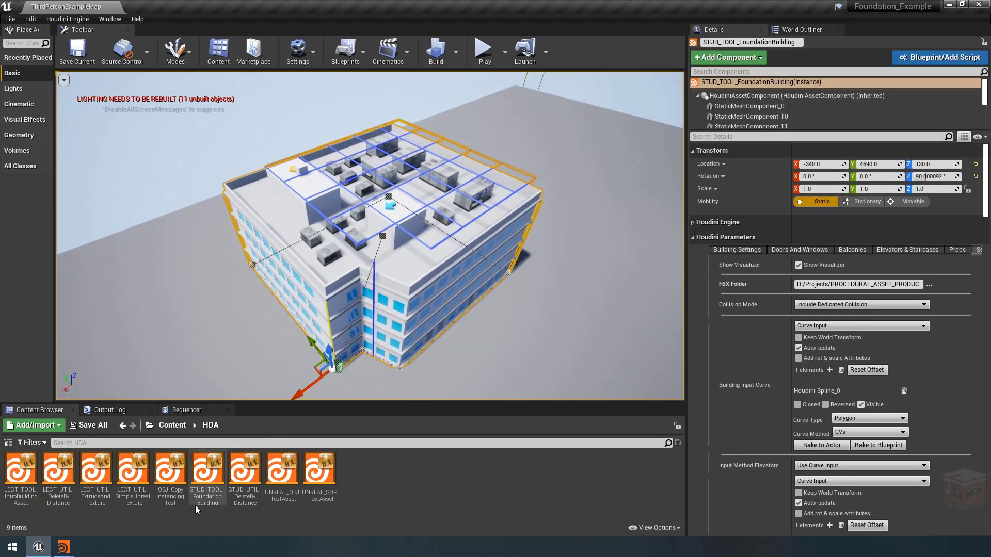
- Reimport the STUD_TOOL_FoundationBuilding and STUD_UTIL_DeleteByDistance Houdini assets, and rebuild the selected building in the level
{"action": "left_click", "coordinate": [208, 470]}
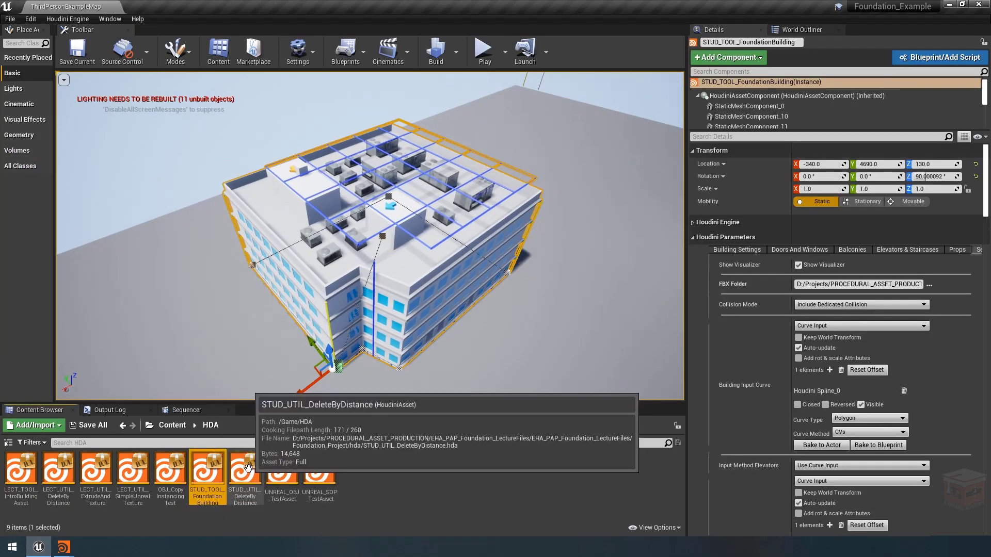
{"action": "left_click", "coordinate": [244, 488], "text": "ctrl"}
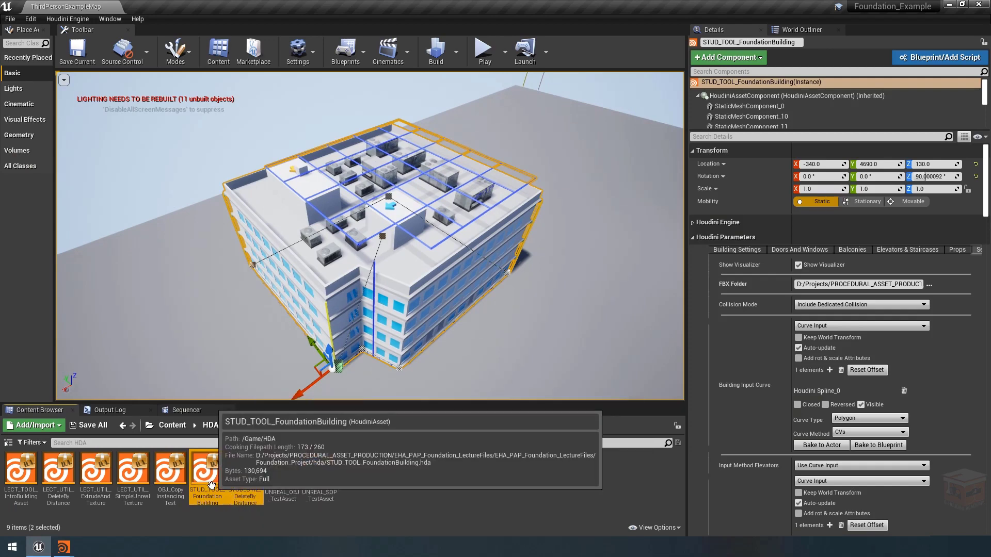
{"action": "right_click", "coordinate": [244, 461]}
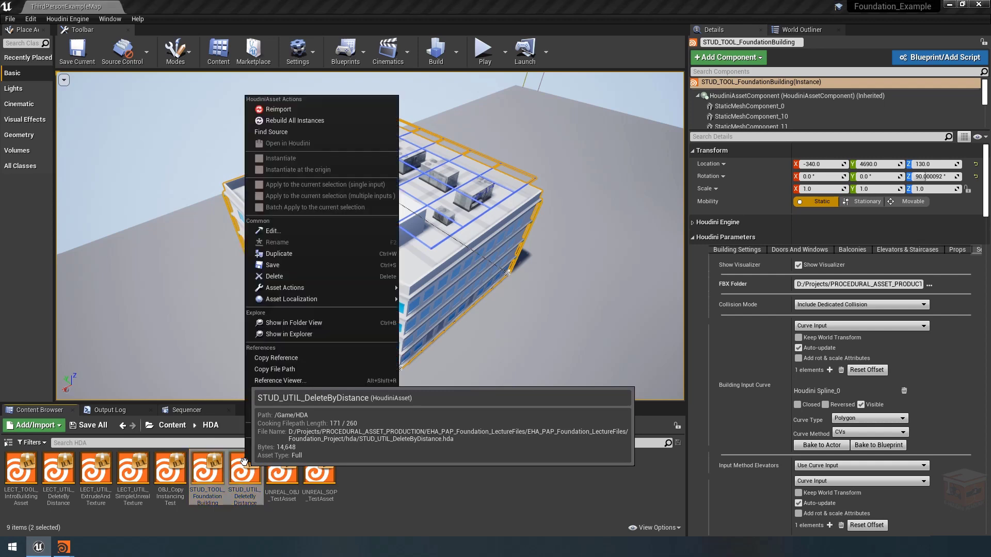
{"action": "left_click", "coordinate": [297, 110]}
{"action": "left_click", "coordinate": [408, 523]}
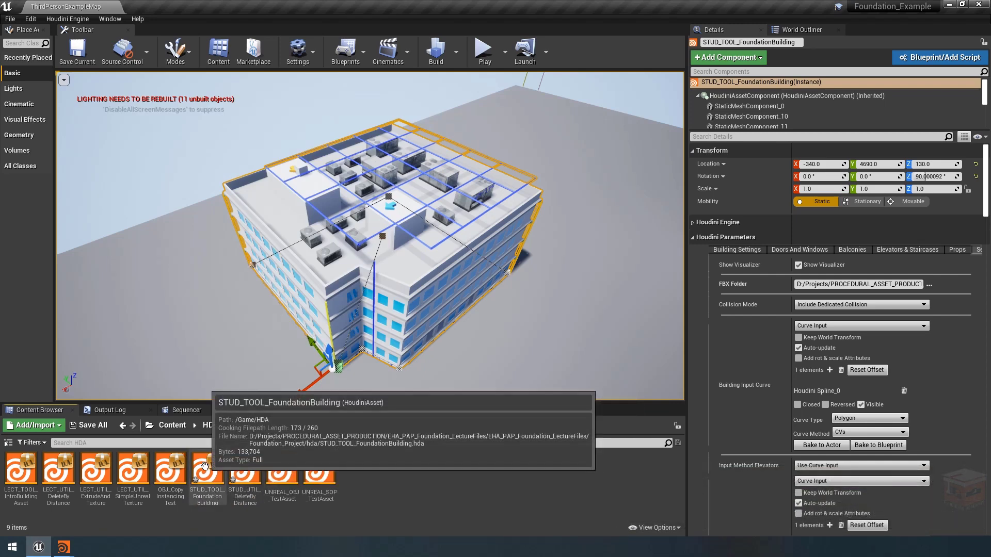
{"action": "right_click", "coordinate": [389, 264]}
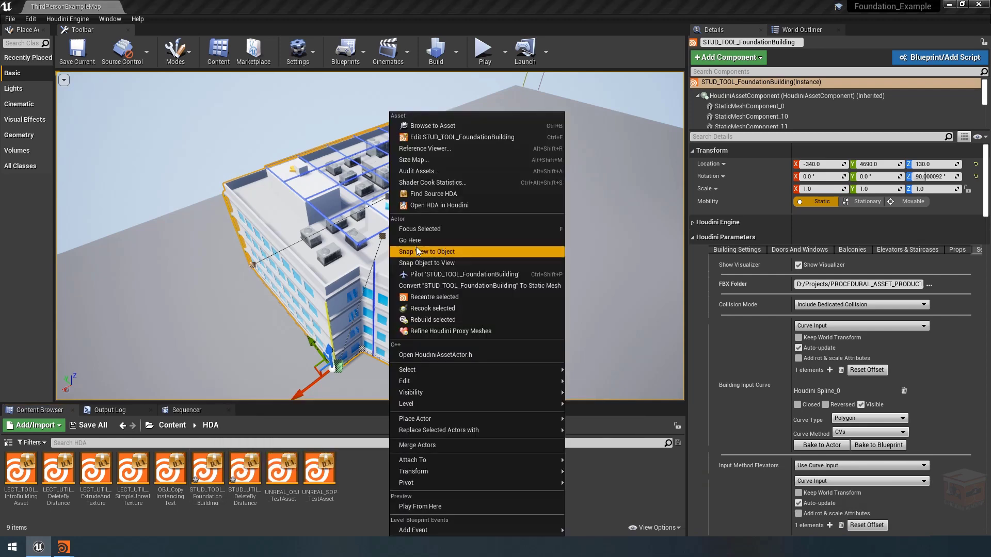
{"action": "left_click", "coordinate": [436, 320]}
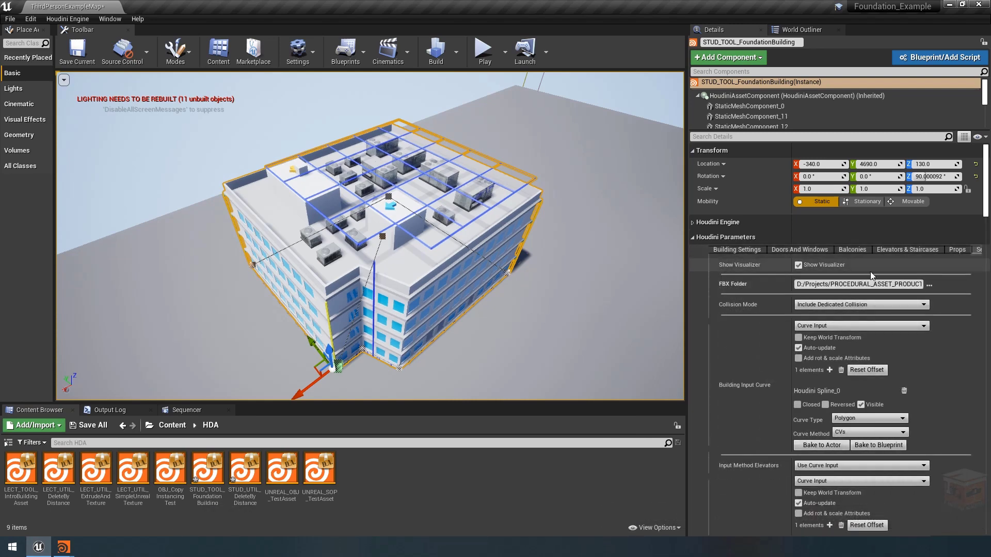
- Set the selected building's Vent Spawnpoint Visualizer to Small Vents in its Props parameters
{"action": "left_click_drag", "start_coordinate": [686, 289], "coordinate": [564, 294]}
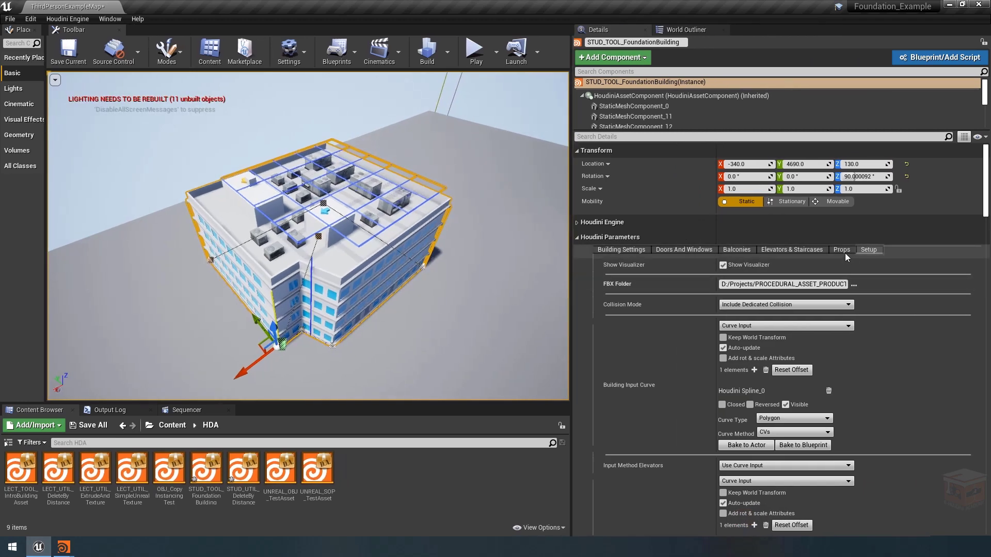
{"action": "left_click", "coordinate": [841, 250]}
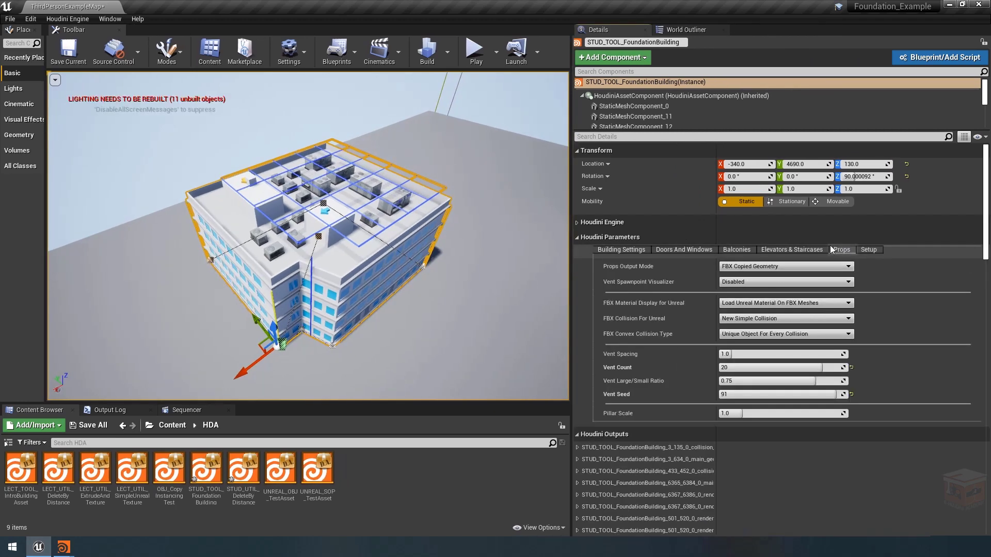
{"action": "right_click_drag", "start_coordinate": [412, 248], "coordinate": [364, 246]}
{"action": "left_click", "coordinate": [749, 282]}
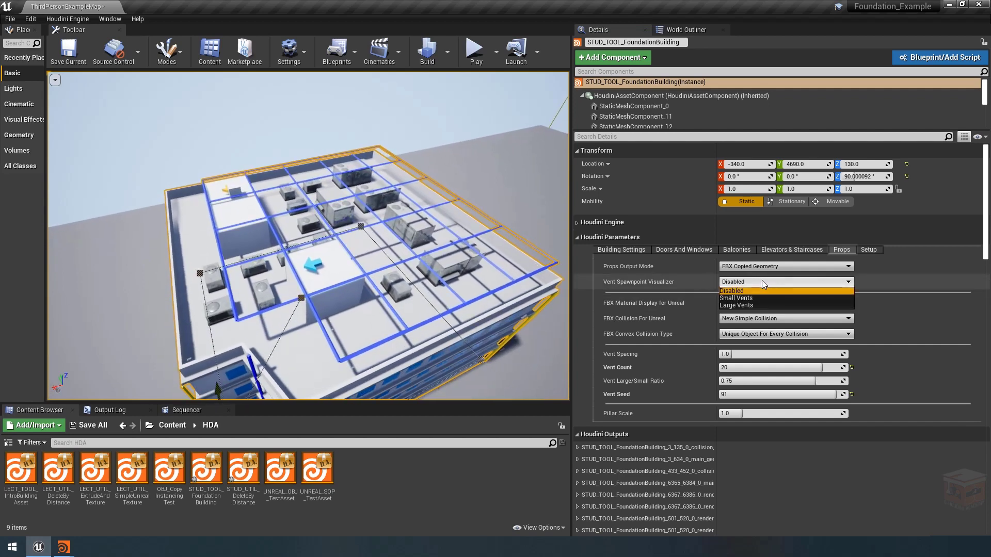
{"action": "left_click", "coordinate": [748, 299]}
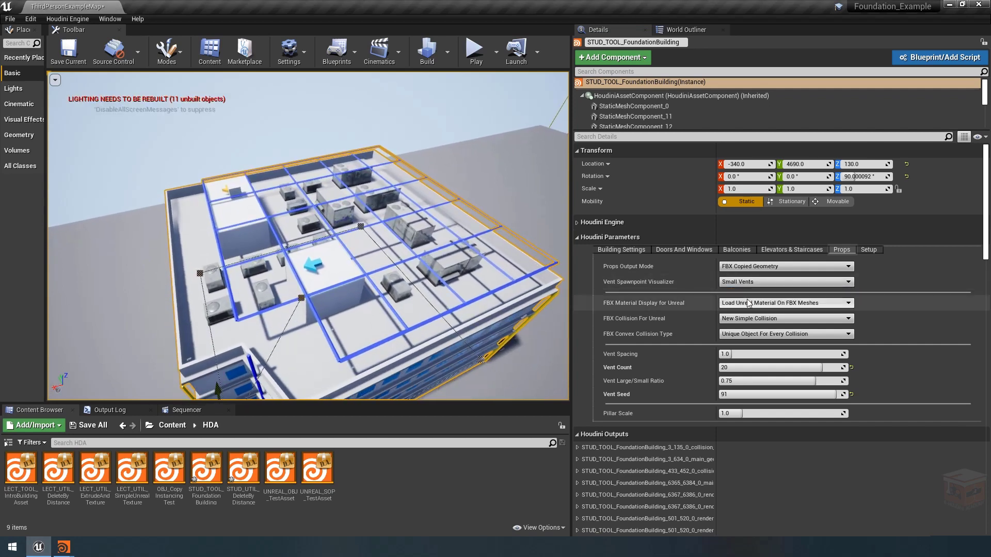
{"action": "mouse_move", "coordinate": [466, 295]}
{"action": "right_mouse_down"}
{"action": "mouse_move", "coordinate": [443, 295]}
{"action": "mouse_move", "coordinate": [474, 302]}
{"action": "mouse_move", "coordinate": [477, 320]}
{"action": "mouse_move", "coordinate": [454, 289]}
{"action": "right_mouse_up"}
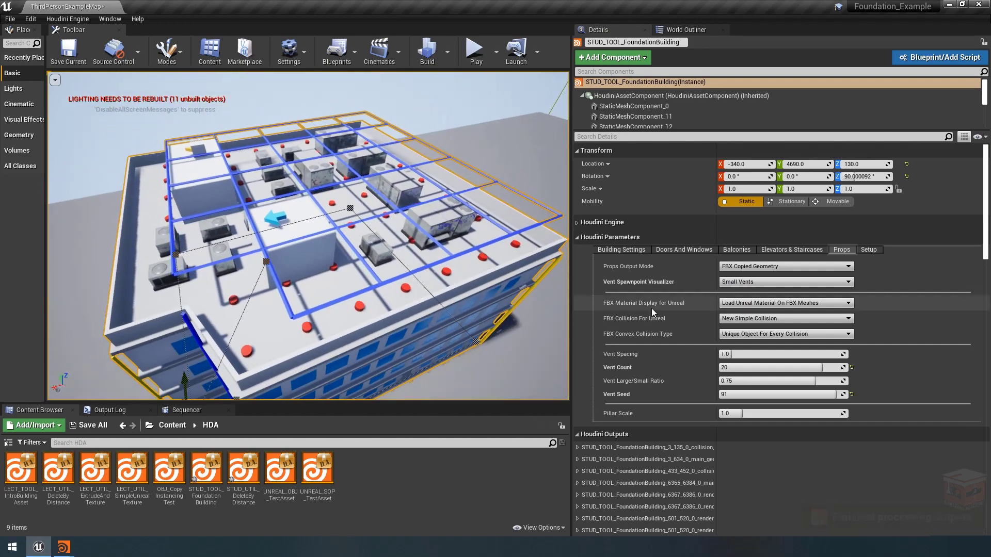
- Set the building's Grid Visualizer to Disabled in its Elevators & Staircases parameters
{"action": "left_click", "coordinate": [780, 250]}
{"action": "left_click", "coordinate": [759, 266]}
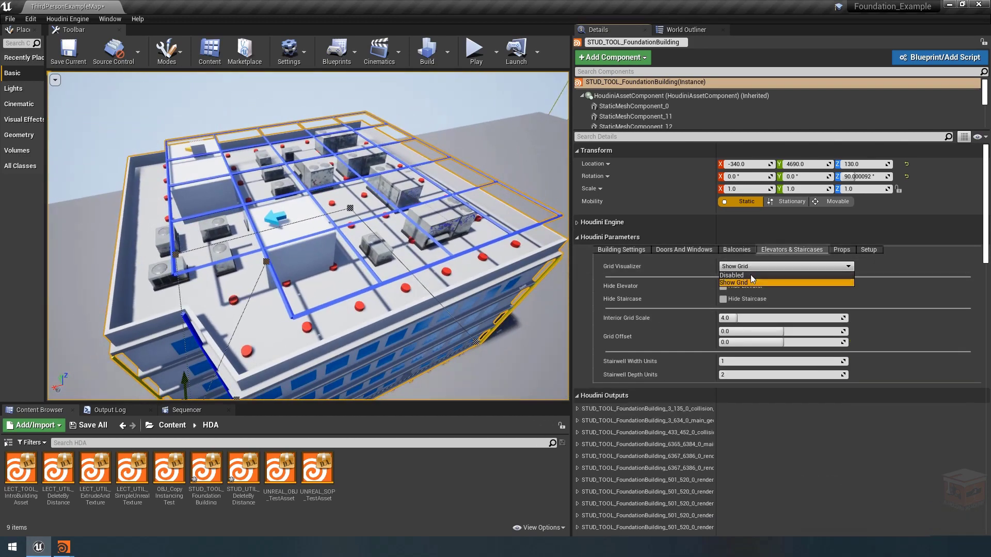
{"action": "left_click", "coordinate": [750, 275]}
{"action": "right_click_drag", "start_coordinate": [308, 236], "coordinate": [310, 271]}
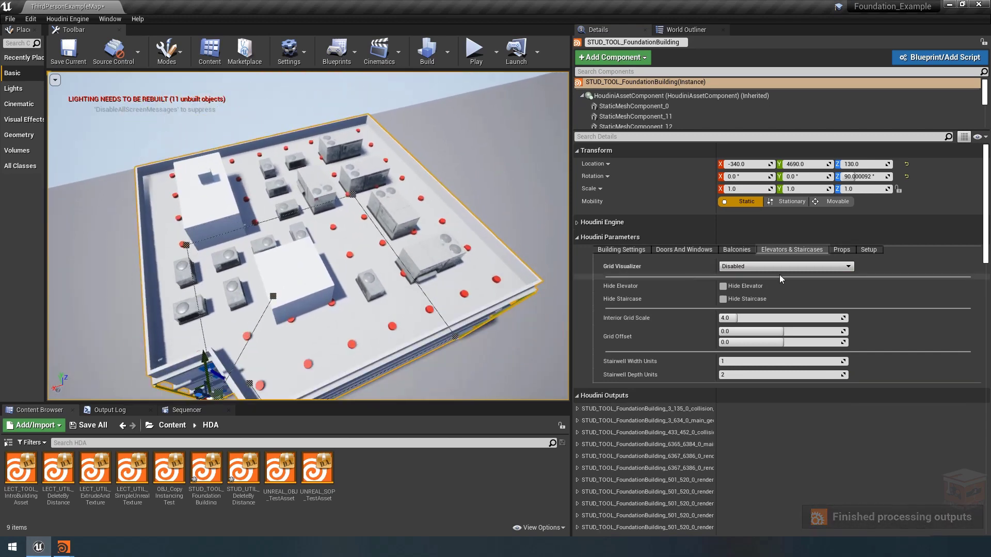
- Set the building's Vent Count to 5 and inspect the spawn point markers on the roof with the building deselected
{"action": "left_click", "coordinate": [841, 250]}
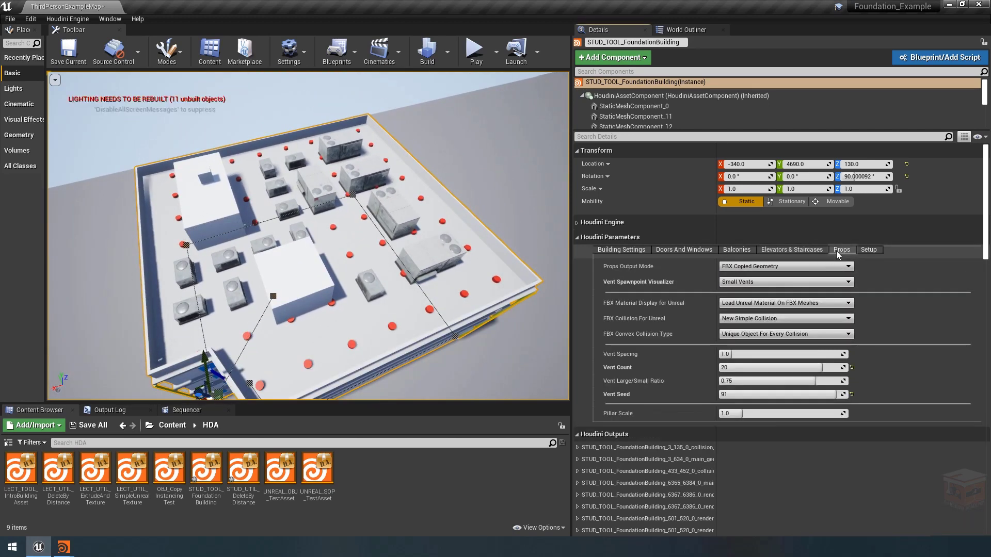
{"action": "left_click", "coordinate": [733, 367]}
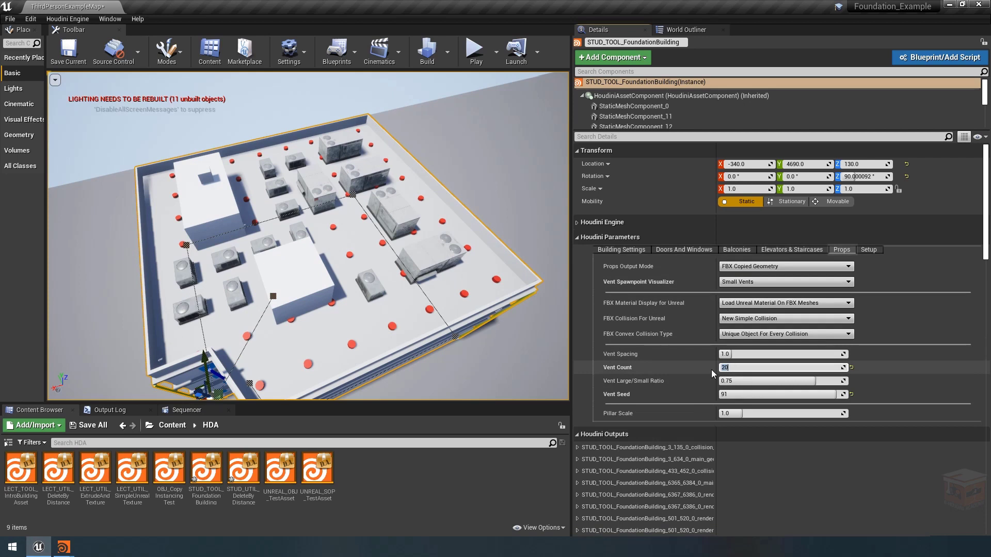
{"action": "right_click_drag", "start_coordinate": [361, 189], "coordinate": [362, 207]}
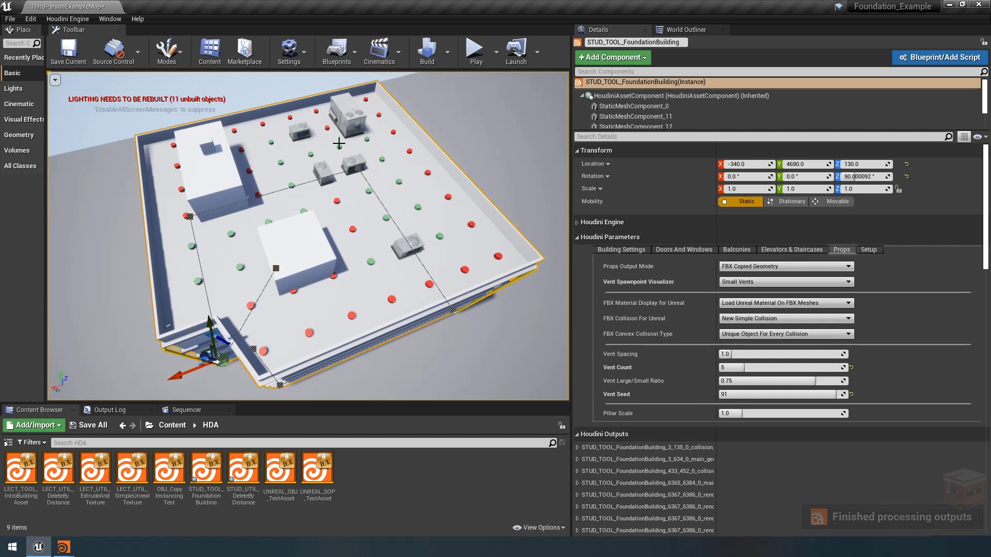
{"action": "right_click_drag", "start_coordinate": [401, 217], "coordinate": [401, 185]}
{"action": "key", "text": "s"}
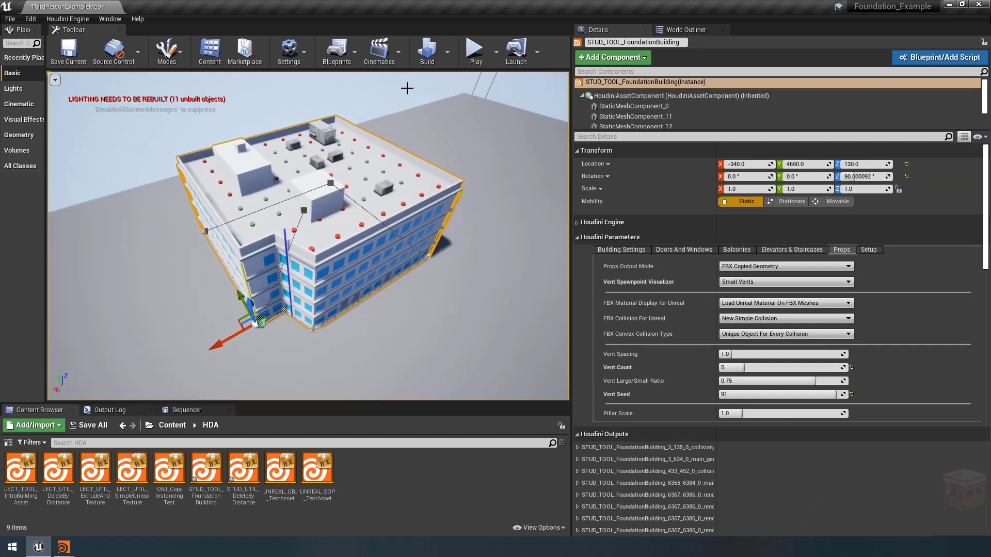
{"action": "left_click", "coordinate": [424, 126]}
{"action": "right_click_drag", "start_coordinate": [387, 221], "coordinate": [387, 206]}
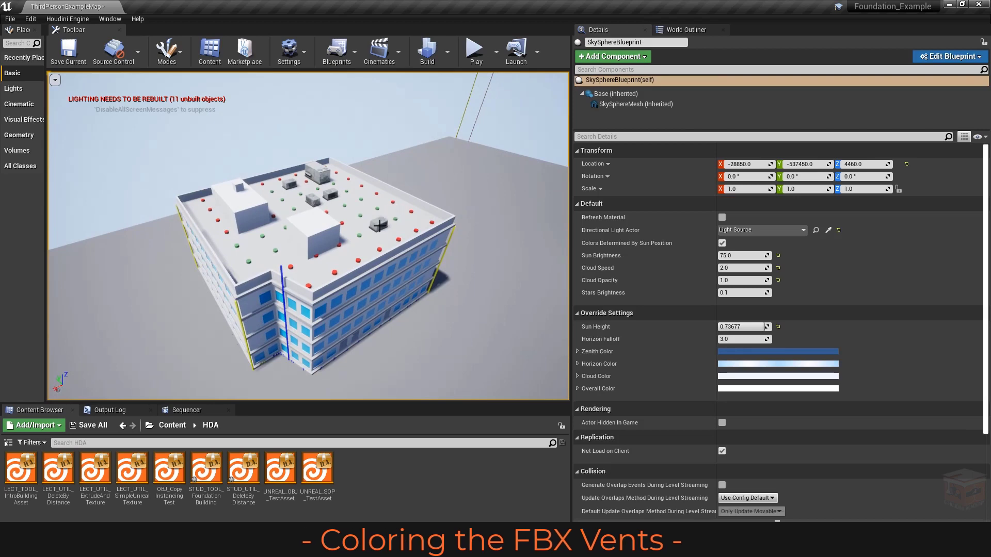
- Reselect the building and set its FBX Material Display for Unreal to Default Houdini Engine Color Mat
{"action": "left_click", "coordinate": [351, 210]}
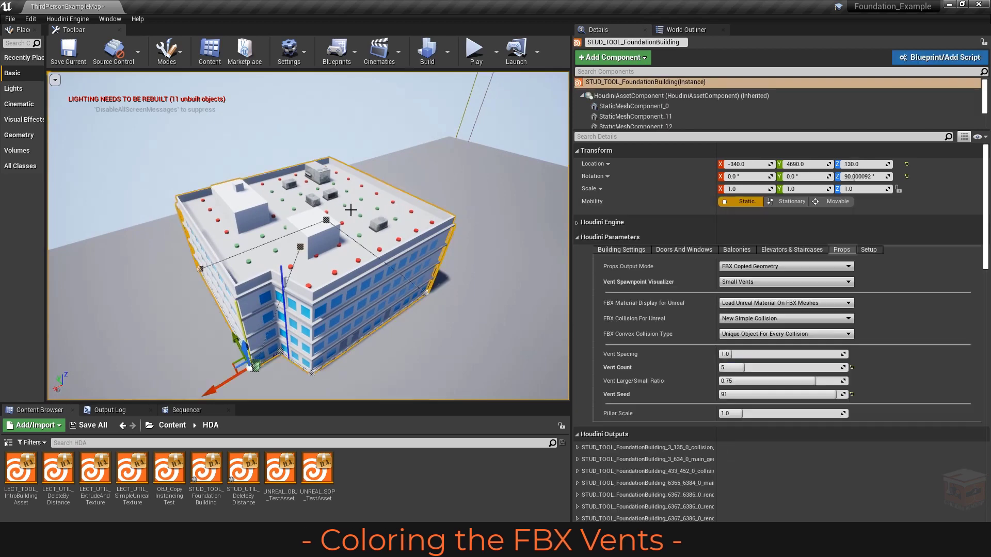
{"action": "key", "text": "f"}
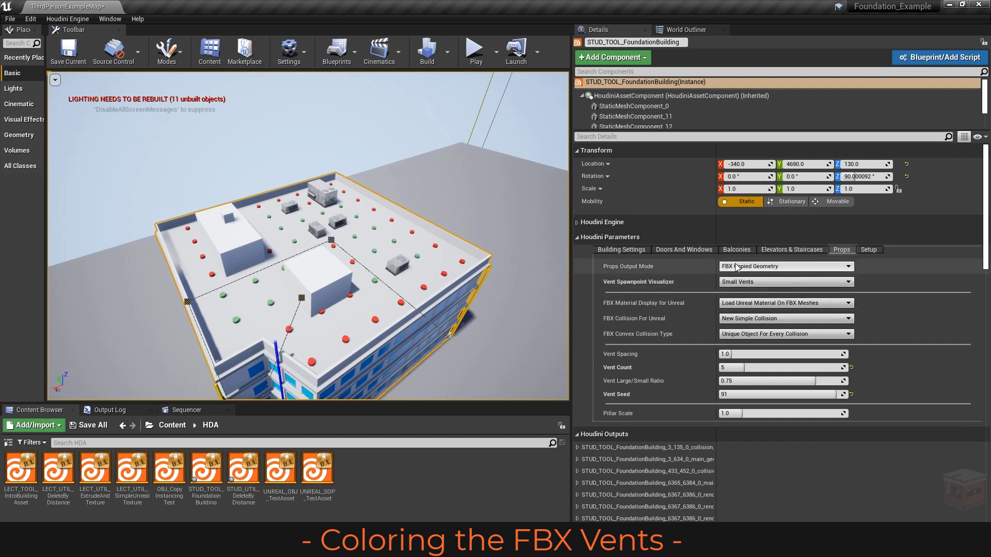
{"action": "left_click", "coordinate": [764, 304]}
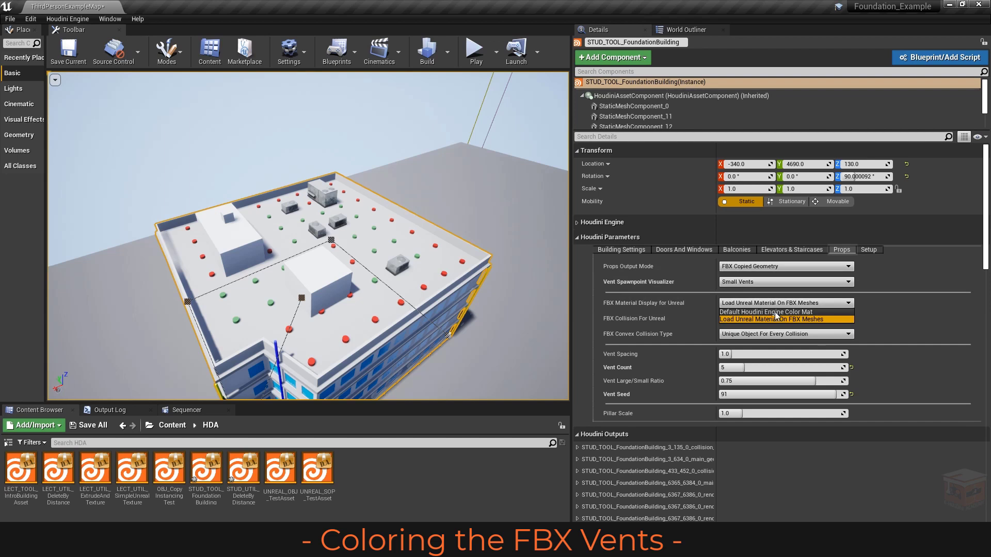
{"action": "left_click", "coordinate": [775, 313]}
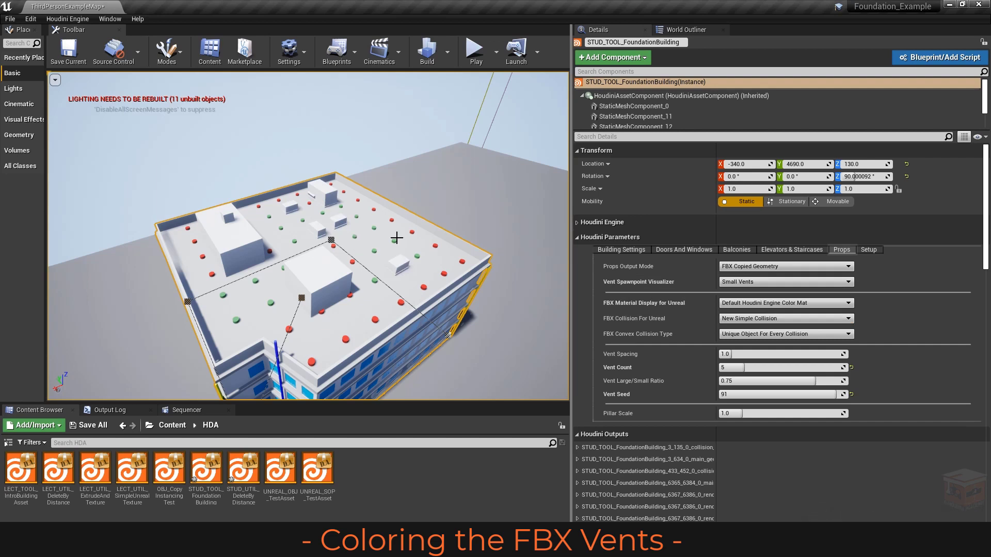
{"action": "left_click", "coordinate": [758, 281]}
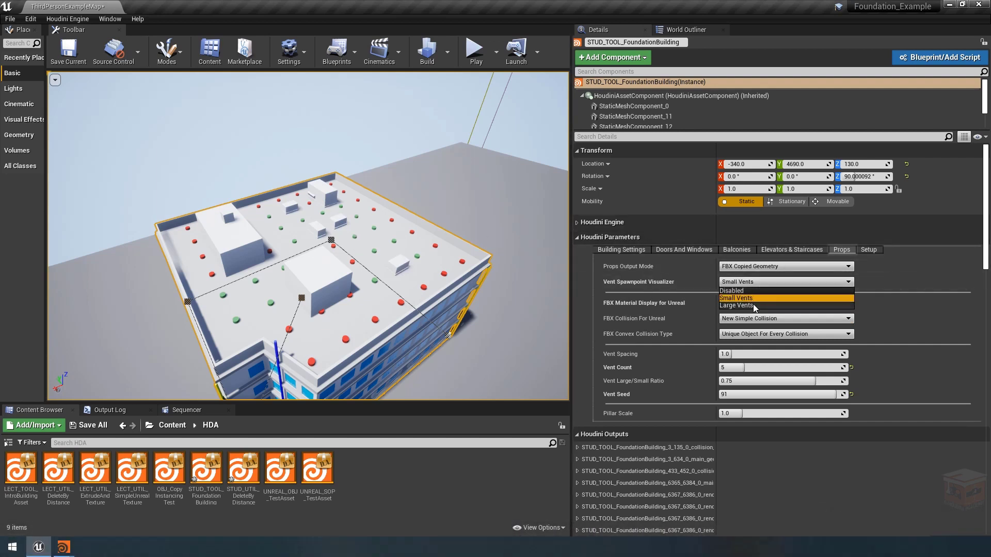
{"action": "left_click", "coordinate": [763, 293]}
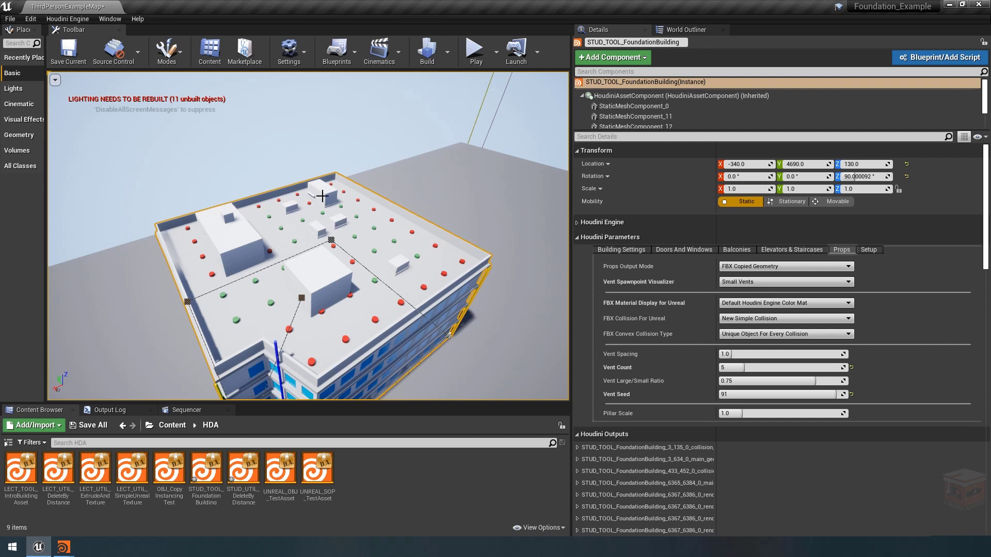
- Switch to Houdini and insert a Switch node between instanceData_HVAC_Large and merge3 in the buildingAsset network
{"action": "left_click", "coordinate": [64, 548]}
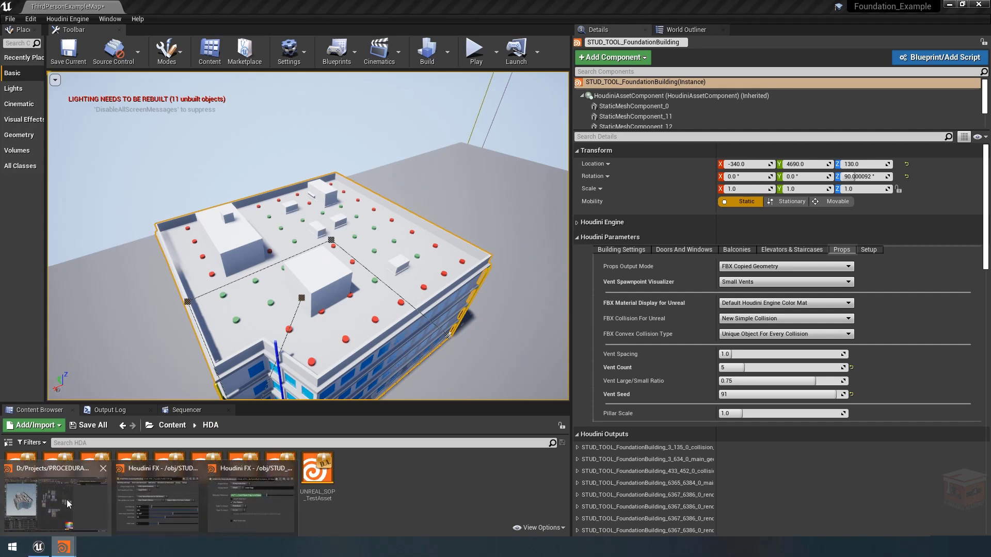
{"action": "left_click", "coordinate": [67, 499]}
{"action": "scroll", "coordinate": [537, 341], "scroll_direction": "up", "scroll_amount": 10}
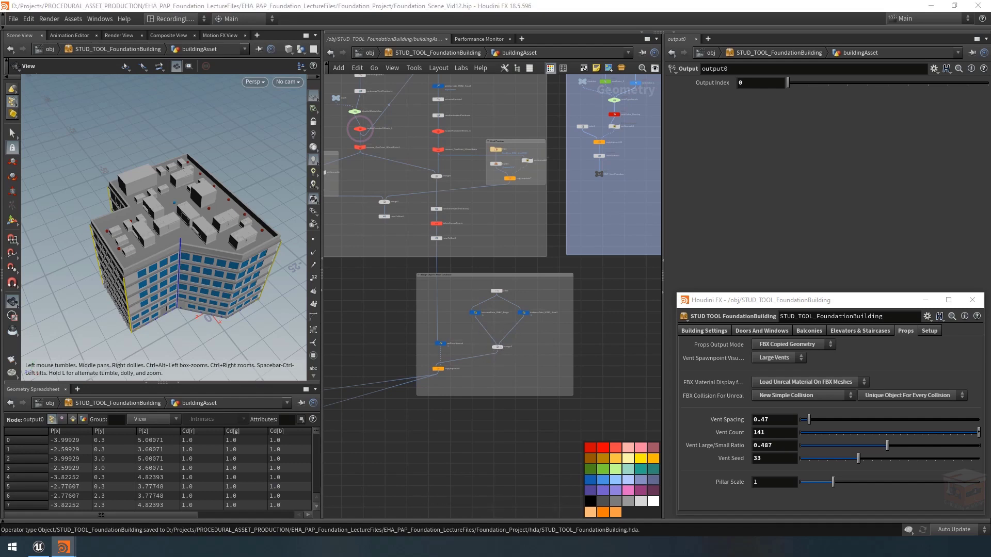
{"action": "scroll", "coordinate": [528, 358], "scroll_direction": "up", "scroll_amount": 2}
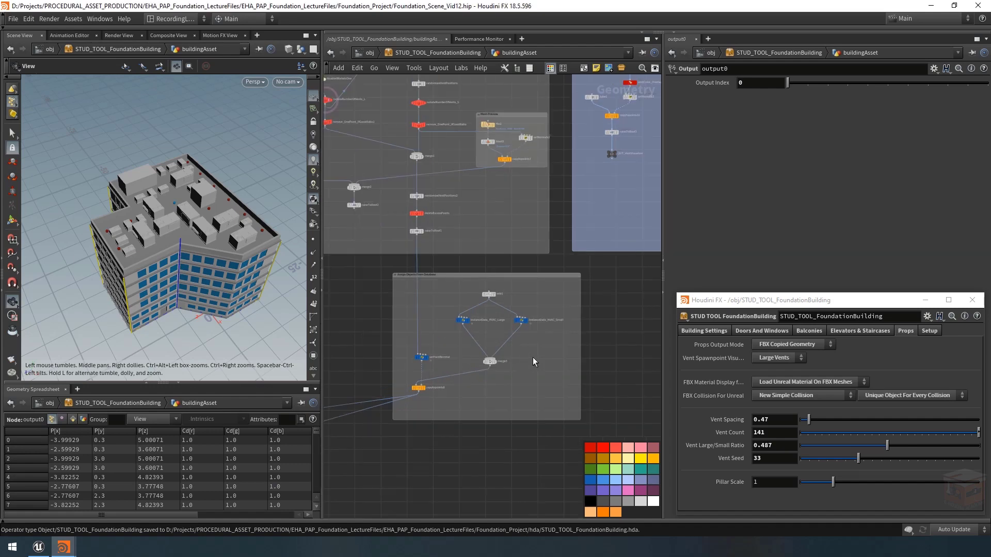
{"action": "scroll", "coordinate": [504, 343], "scroll_direction": "up", "scroll_amount": 3}
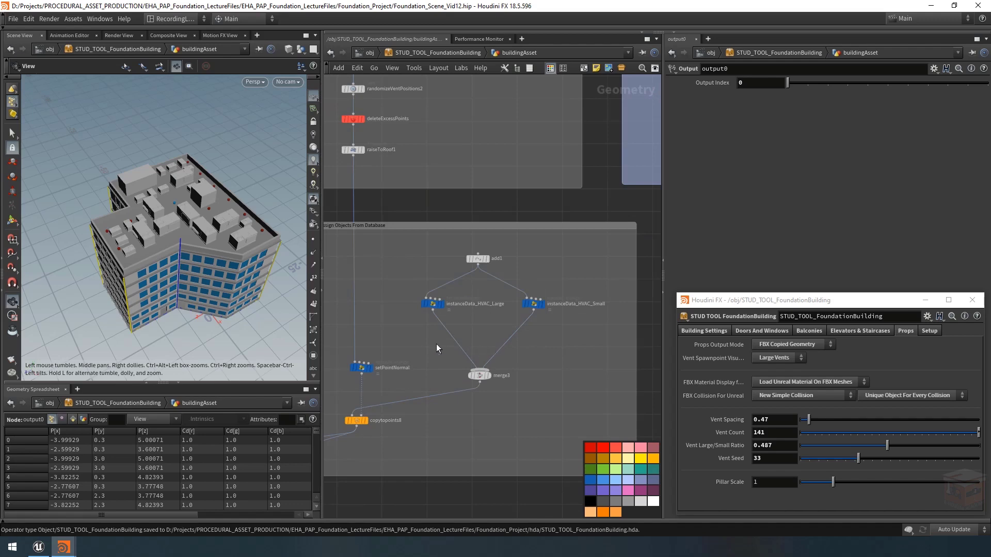
{"action": "key", "text": "Tab"}
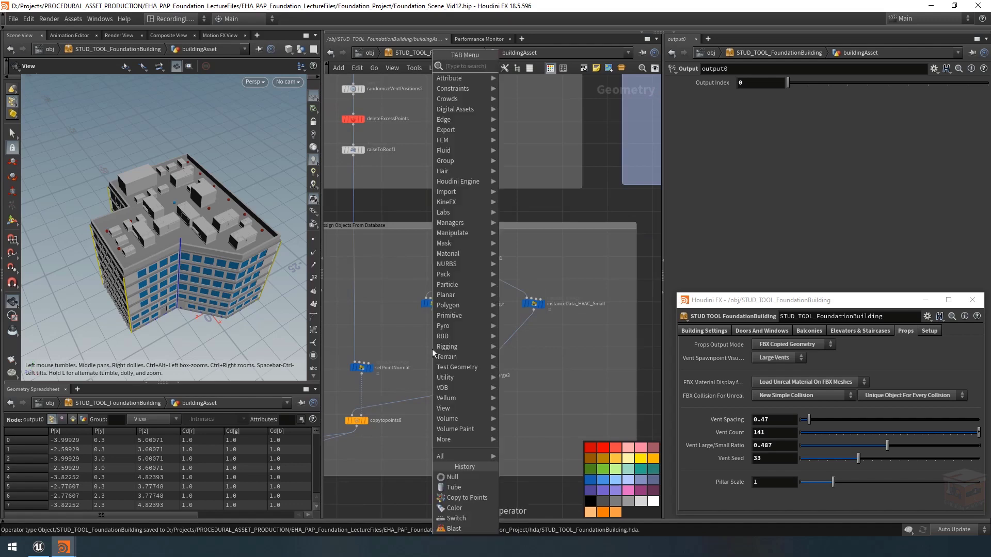
{"action": "type", "text": "switc"}
{"action": "key", "text": "Return"}
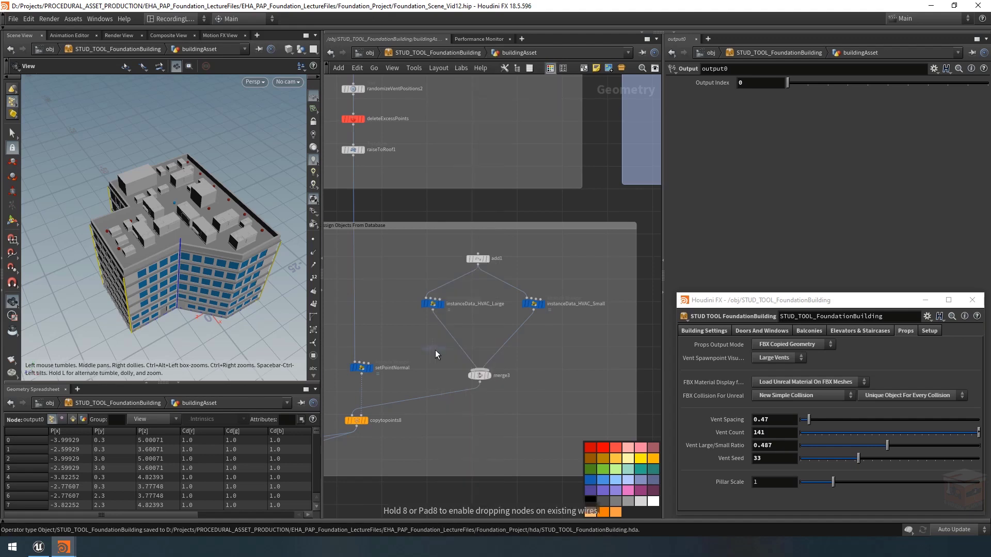
{"action": "left_click", "coordinate": [429, 348]}
{"action": "left_click_drag", "start_coordinate": [459, 352], "coordinate": [435, 362]}
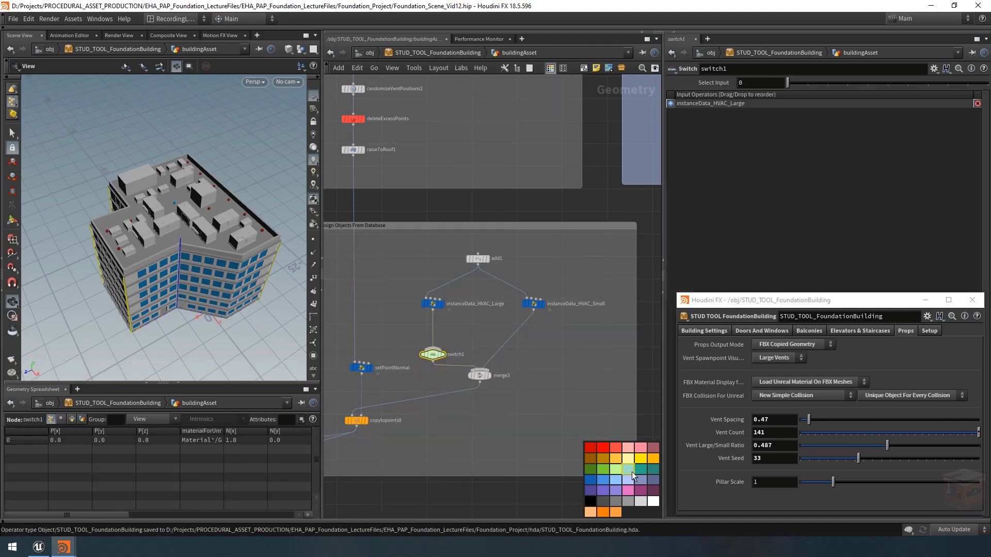
- Color the new Switch node purple and rename it ventViz
{"action": "left_click", "coordinate": [615, 491]}
{"action": "scroll", "coordinate": [469, 355], "scroll_direction": "up", "scroll_amount": 2}
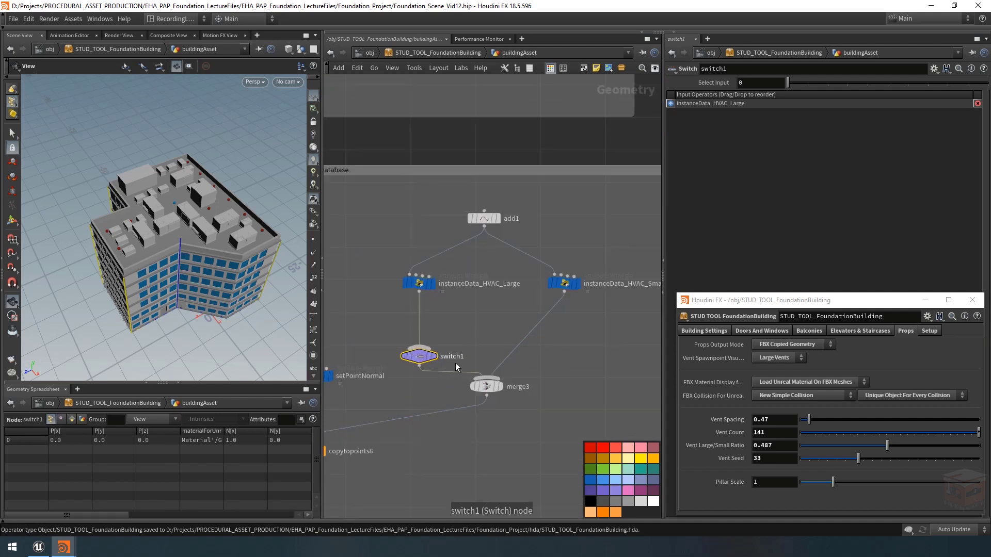
{"action": "double_click", "coordinate": [463, 360]}
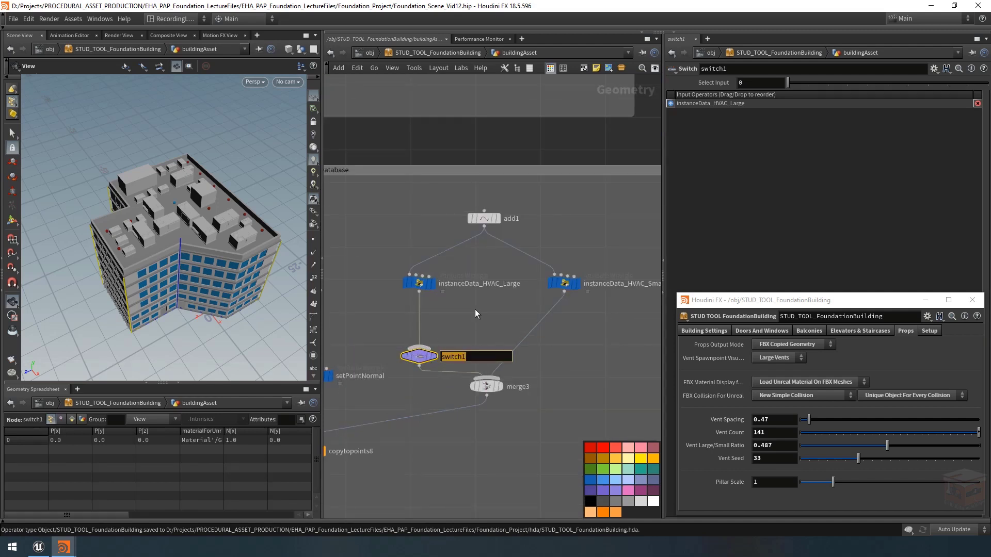
{"action": "type", "text": "ventViz"}
{"action": "key", "text": "Return"}
{"action": "left_click_drag", "start_coordinate": [462, 322], "coordinate": [407, 370]}
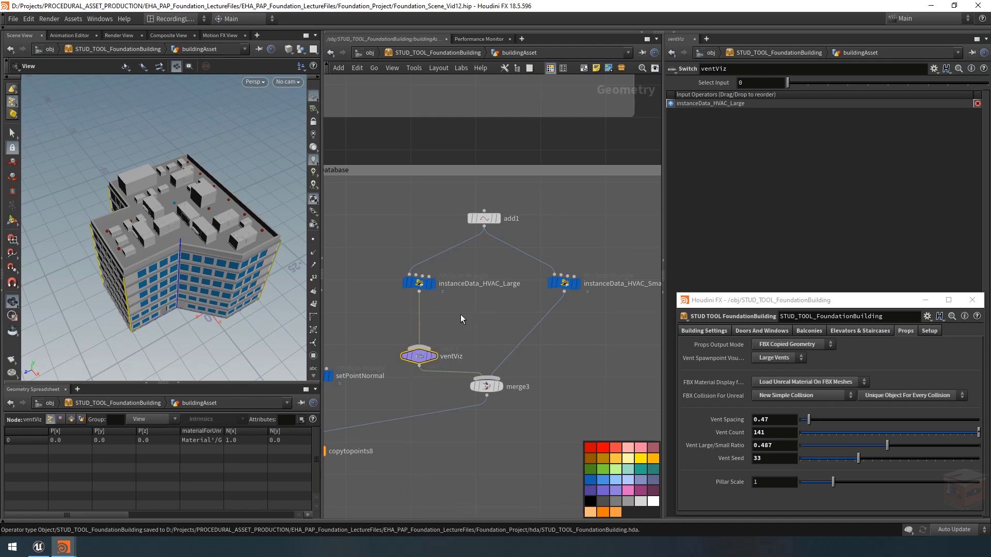
- Review the Vent Spawnpoint Visualizer options and connect instanceData_HVAC_Large to ventViz as a second input
{"action": "middle_click_drag", "start_coordinate": [458, 314], "coordinate": [449, 312]}
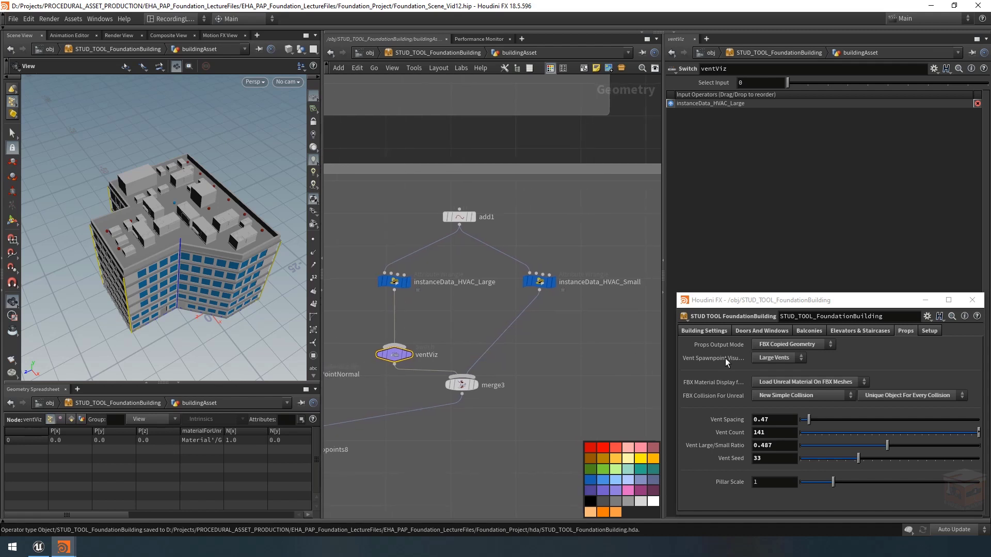
{"action": "left_click", "coordinate": [780, 358]}
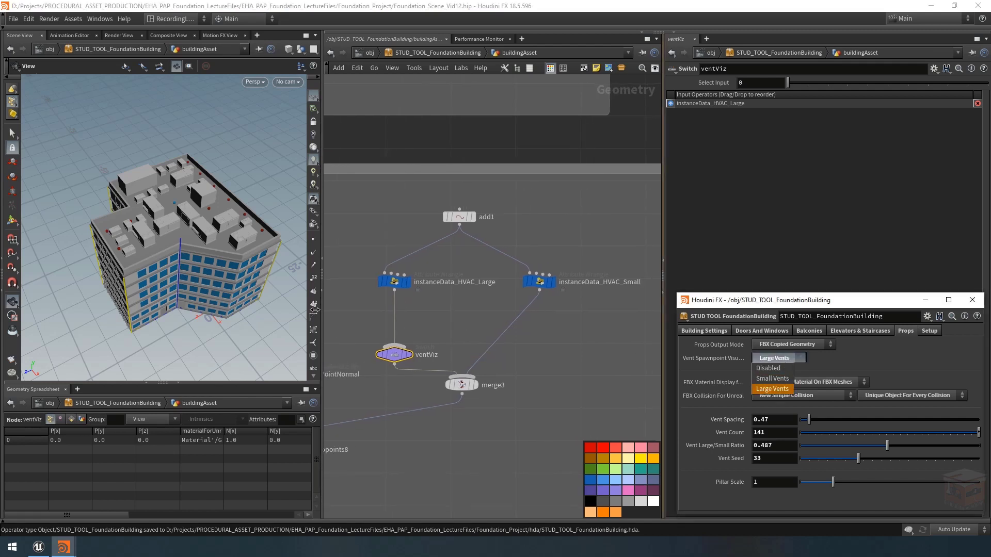
{"action": "left_click", "coordinate": [394, 290]}
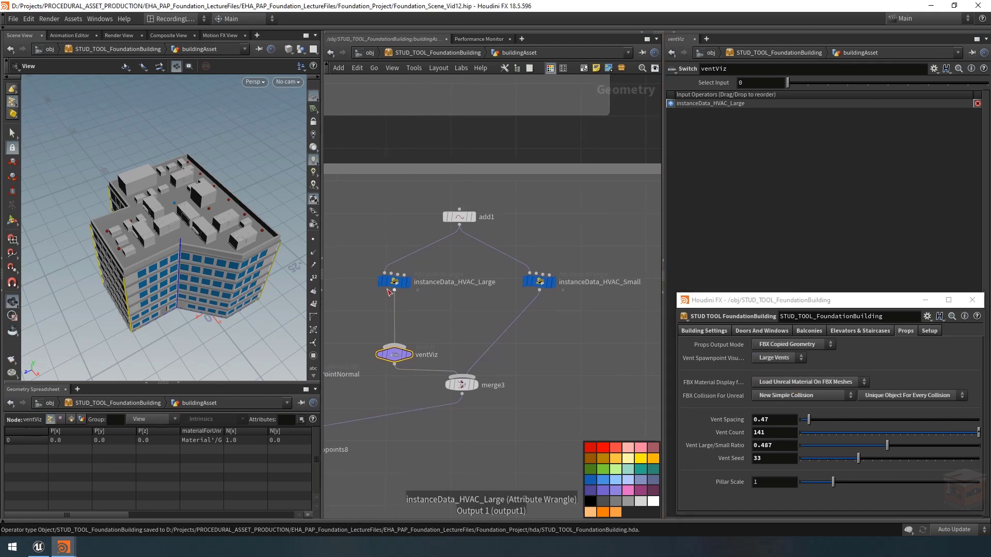
{"action": "left_click", "coordinate": [400, 342]}
{"action": "middle_click_drag", "start_coordinate": [435, 330], "coordinate": [424, 328]}
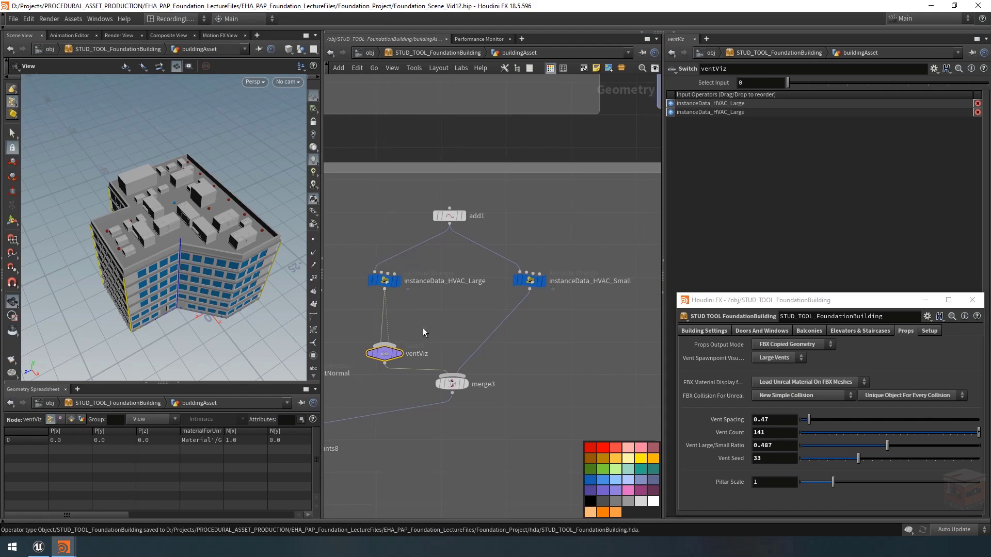
- Copy the blue ventColor_L Color node from the vent spawn point visualizer network
{"action": "scroll", "coordinate": [438, 322], "scroll_direction": "down", "scroll_amount": 6}
{"action": "scroll", "coordinate": [547, 142], "scroll_direction": "up", "scroll_amount": 5}
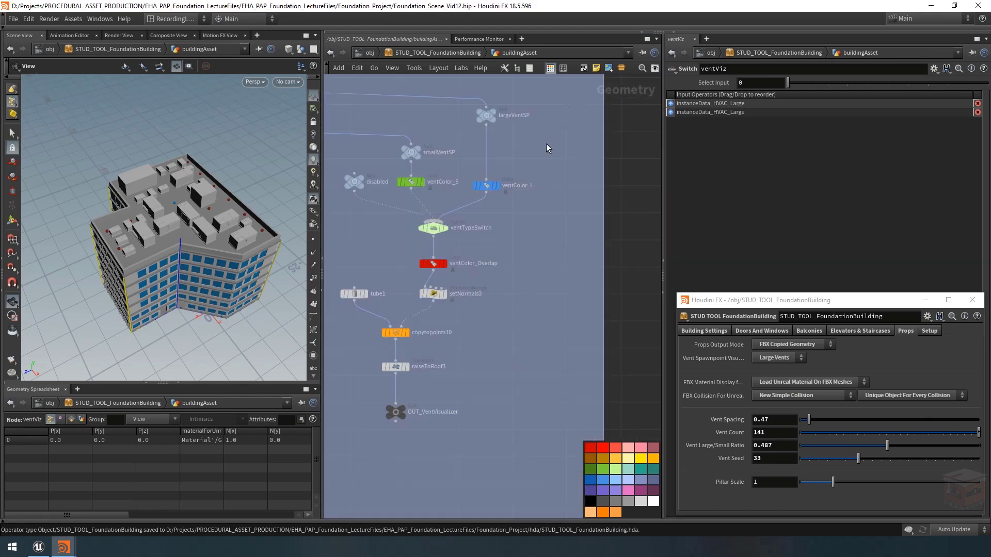
{"action": "left_click_drag", "start_coordinate": [529, 168], "coordinate": [470, 209]}
{"action": "key", "text": "ctrl+c"}
{"action": "scroll", "coordinate": [538, 245], "scroll_direction": "down", "scroll_amount": 4}
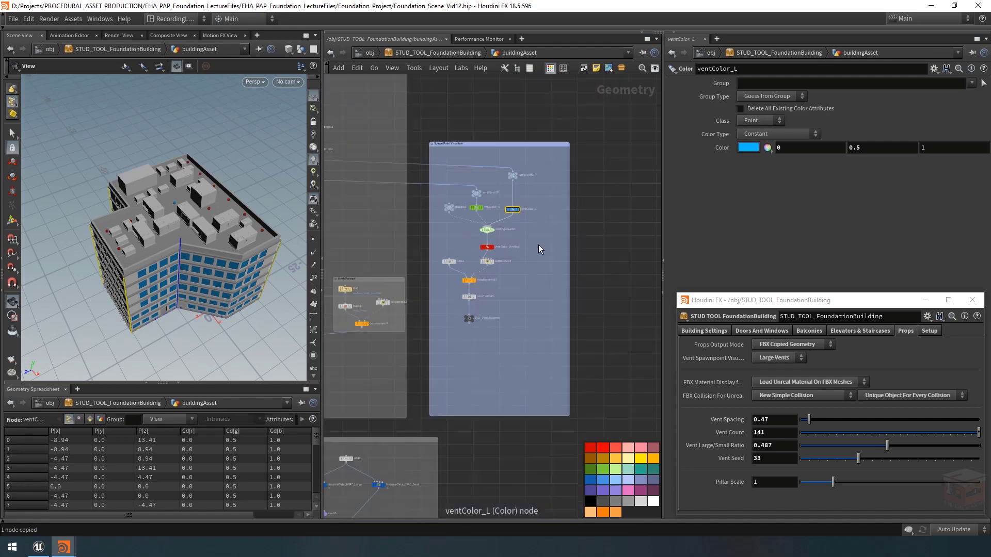
- Paste the ventColor_L copy beside ventViz and wire it from instanceData_HVAC_Large into ventViz as the third input
{"action": "middle_click_drag", "start_coordinate": [519, 310], "coordinate": [609, 216]}
{"action": "middle_click_drag", "start_coordinate": [466, 415], "coordinate": [519, 349]}
{"action": "scroll", "coordinate": [422, 349], "scroll_direction": "up", "scroll_amount": 5}
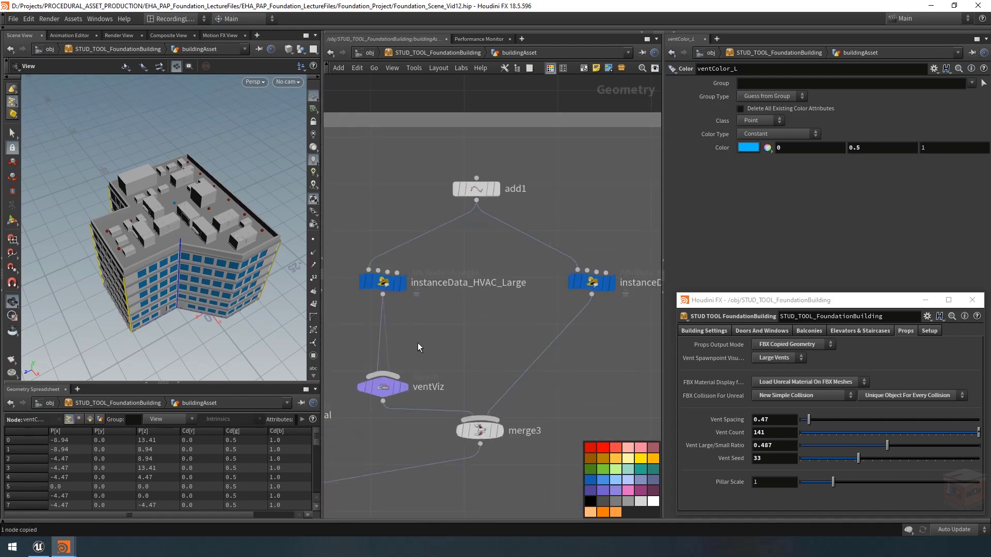
{"action": "key", "text": "ctrl+v"}
{"action": "left_click_drag", "start_coordinate": [383, 294], "coordinate": [393, 376]}
{"action": "scroll", "coordinate": [475, 369], "scroll_direction": "down", "scroll_amount": 1}
{"action": "left_click", "coordinate": [485, 379]}
{"action": "middle_click_drag", "start_coordinate": [482, 375], "coordinate": [489, 366]}
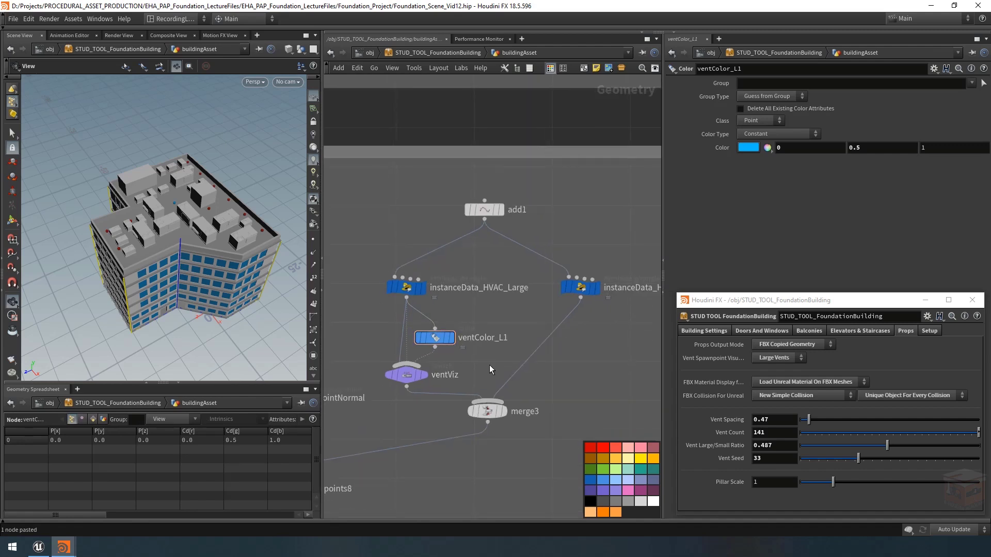
- Link ventViz's Select Input to the asset's Vent Spawnpoint Visualizer parameter with the relative reference ch("../../ventVisualizer")
{"action": "right_click", "coordinate": [712, 360]}
{"action": "left_click", "coordinate": [744, 394]}
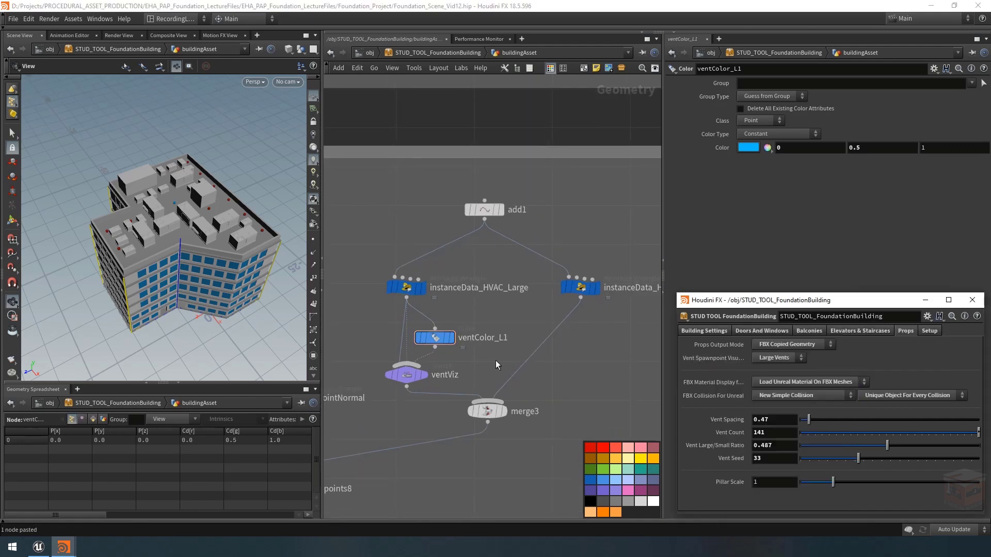
{"action": "left_click", "coordinate": [408, 376]}
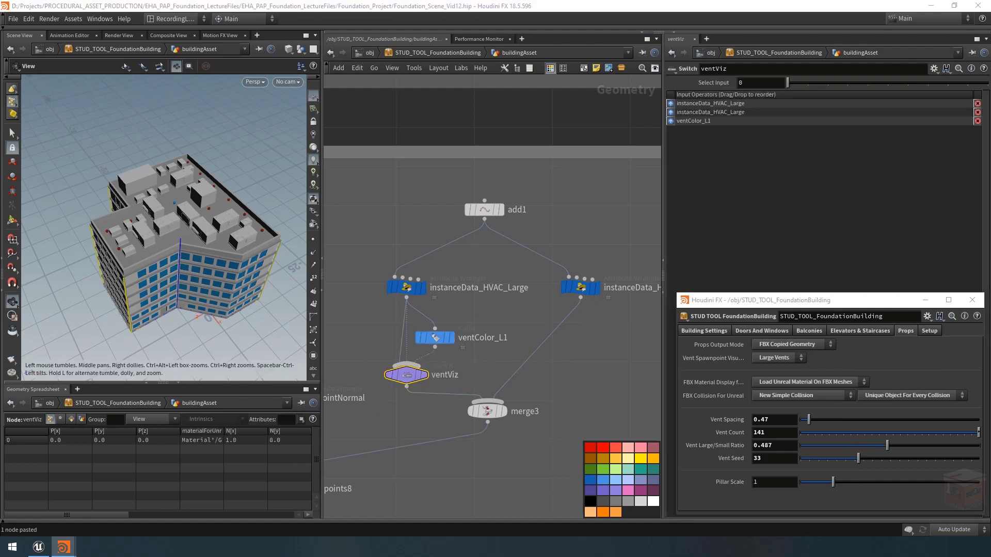
{"action": "right_click", "coordinate": [750, 83]}
{"action": "left_click", "coordinate": [803, 184]}
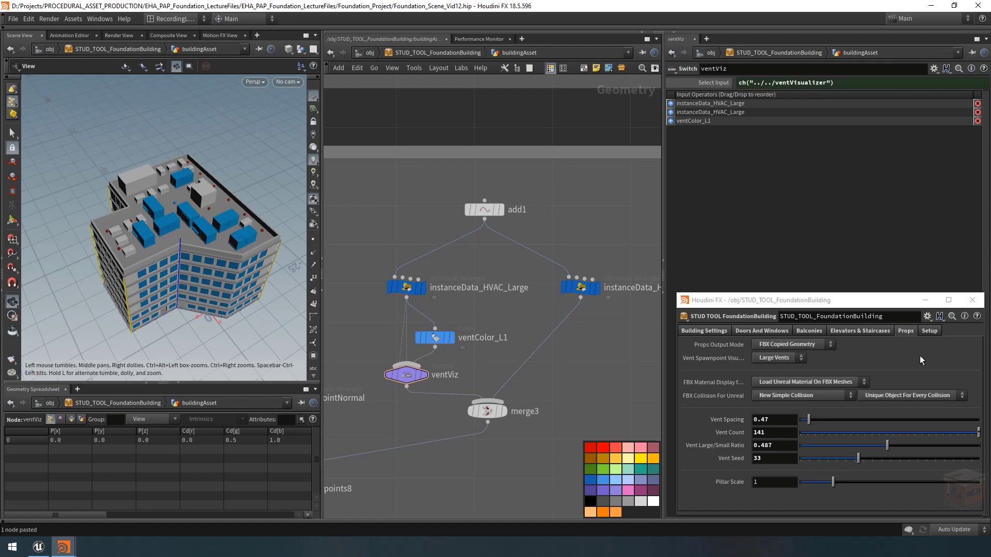
- Multiply ventViz's Select Input expression by a relative reference to Show Visualizer, ch("../../showVisualizer")
{"action": "left_click", "coordinate": [930, 330]}
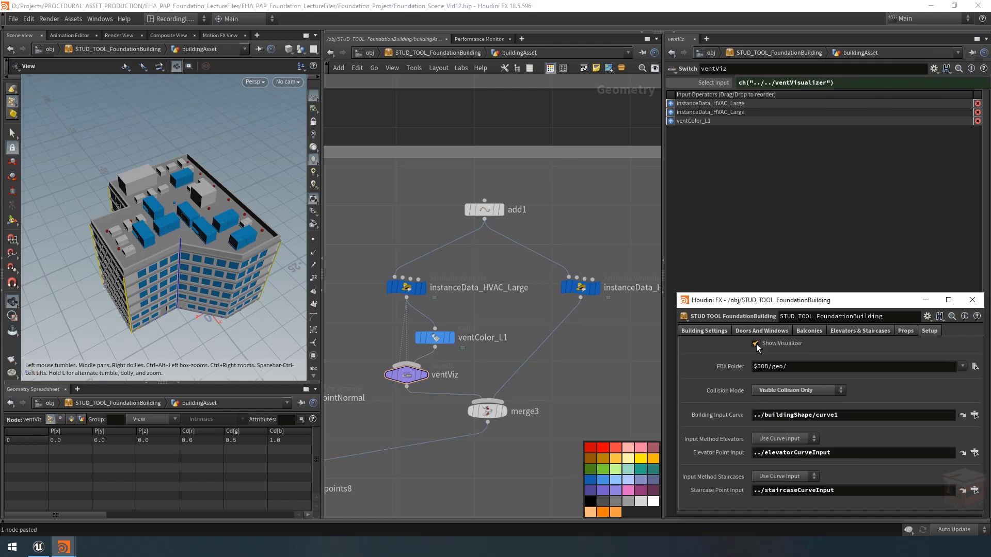
{"action": "right_click", "coordinate": [756, 344]}
{"action": "left_click", "coordinate": [777, 395]}
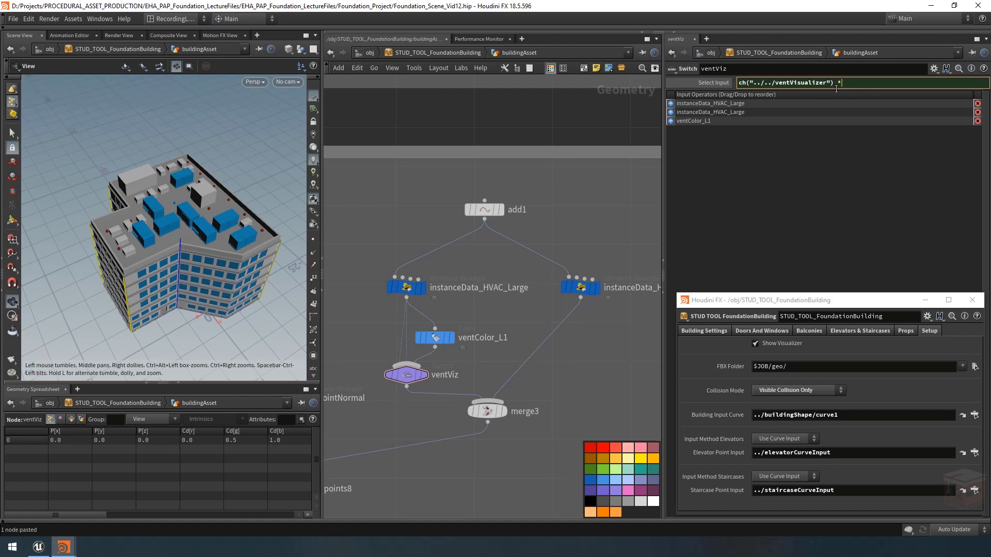
{"action": "right_click", "coordinate": [856, 84]}
{"action": "left_click", "coordinate": [896, 177]}
{"action": "key", "text": "Return"}
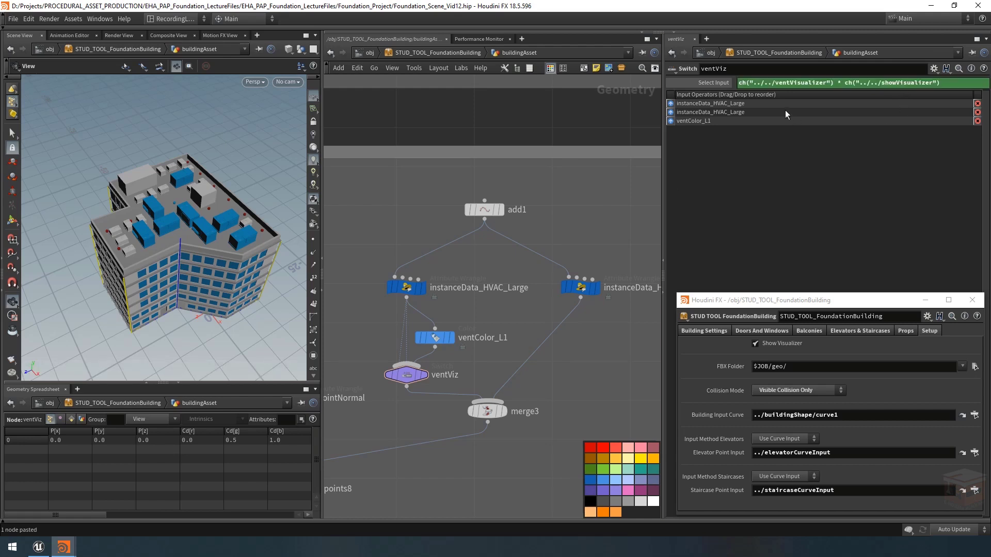
{"action": "left_click", "coordinate": [711, 83]}
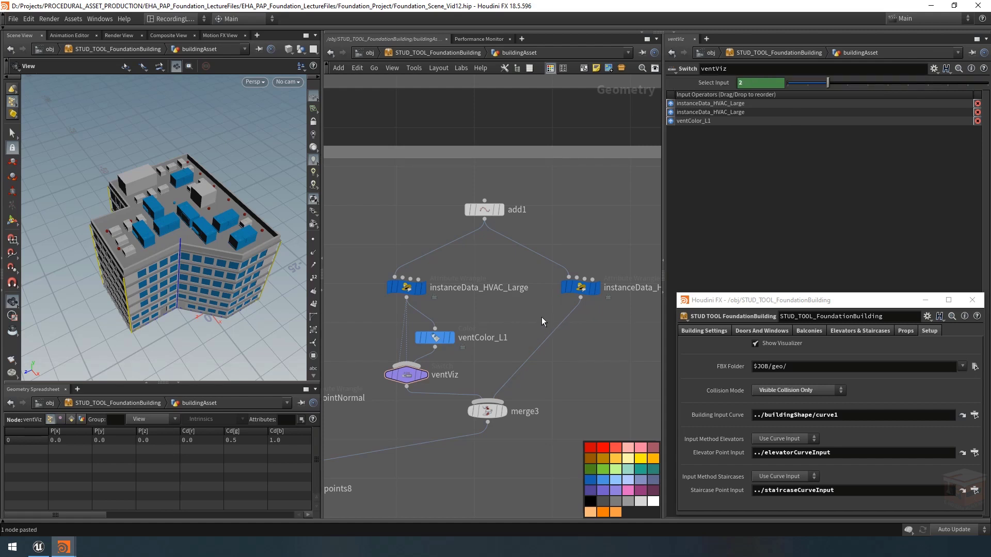
- Duplicate ventViz, cut the copy's wires from the large vent nodes, and insert it between instanceData_HVAC_Small and merge3
{"action": "left_click_drag", "start_coordinate": [492, 356], "coordinate": [366, 390]}
{"action": "key", "text": "ctrl+c"}
{"action": "key", "text": "ctrl+v"}
{"action": "middle_click_drag", "start_coordinate": [589, 333], "coordinate": [564, 330]}
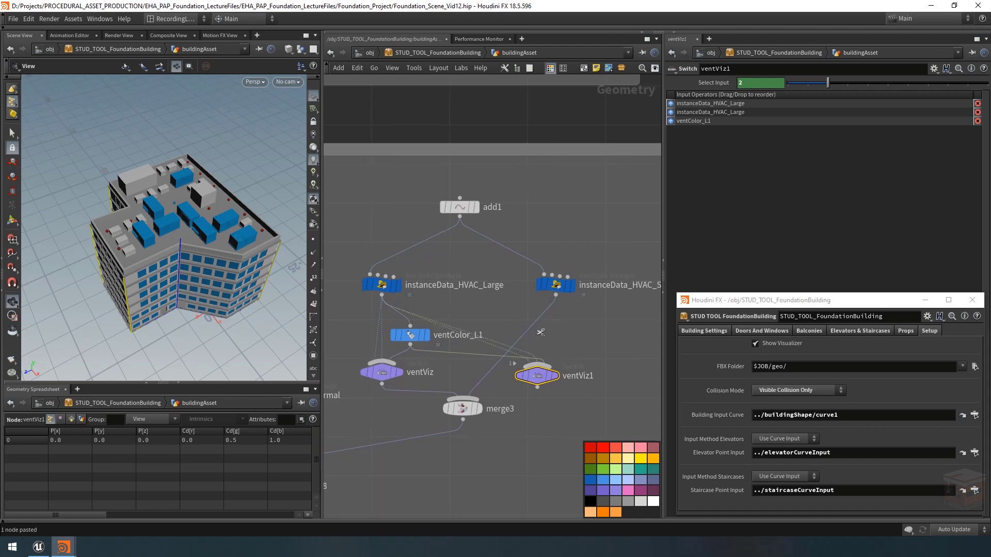
{"action": "key", "text": "y"}
{"action": "mouse_move", "coordinate": [546, 345]}
{"action": "left_mouse_down"}
{"action": "mouse_move", "coordinate": [525, 363]}
{"action": "mouse_move", "coordinate": [559, 388]}
{"action": "mouse_move", "coordinate": [557, 376]}
{"action": "left_mouse_up"}
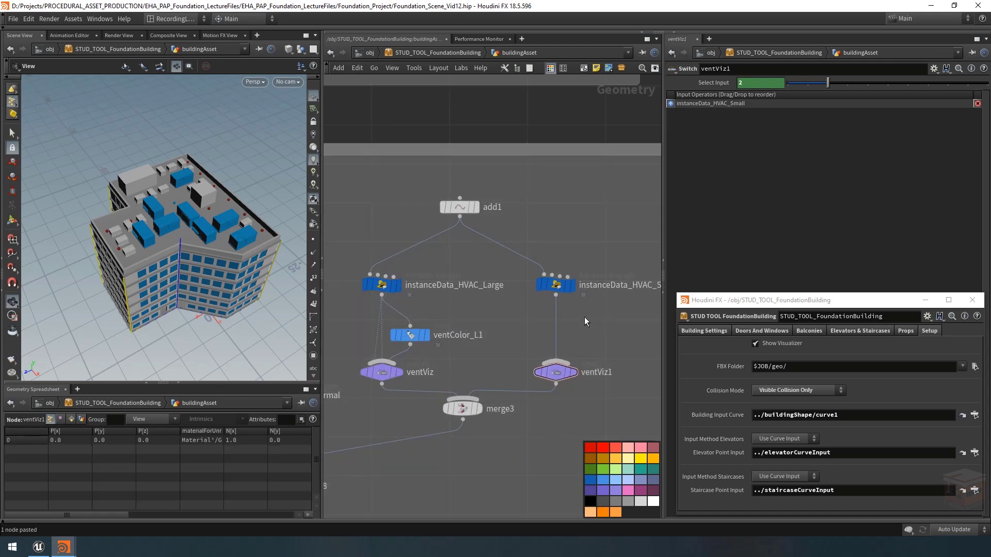
- Copy the green ventColor_S Color node from the vent spawn point visualizer network
{"action": "scroll", "coordinate": [559, 346], "scroll_direction": "down", "scroll_amount": 5}
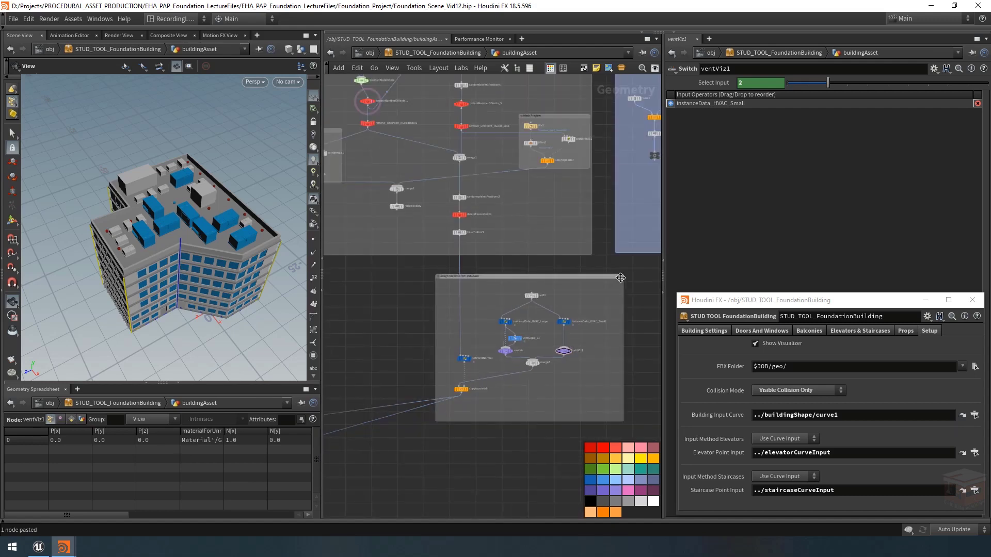
{"action": "scroll", "coordinate": [628, 279], "scroll_direction": "down", "scroll_amount": 3}
{"action": "middle_click_drag", "start_coordinate": [644, 292], "coordinate": [479, 402]}
{"action": "scroll", "coordinate": [491, 252], "scroll_direction": "up", "scroll_amount": 7}
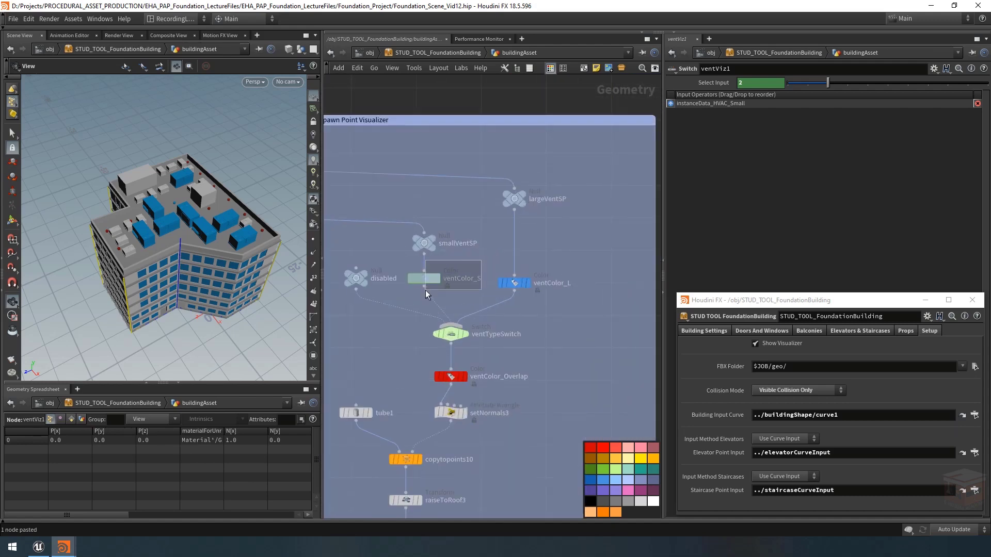
{"action": "left_click_drag", "start_coordinate": [426, 290], "coordinate": [424, 289]}
{"action": "key", "text": "ctrl+c"}
{"action": "scroll", "coordinate": [433, 287], "scroll_direction": "down", "scroll_amount": 7}
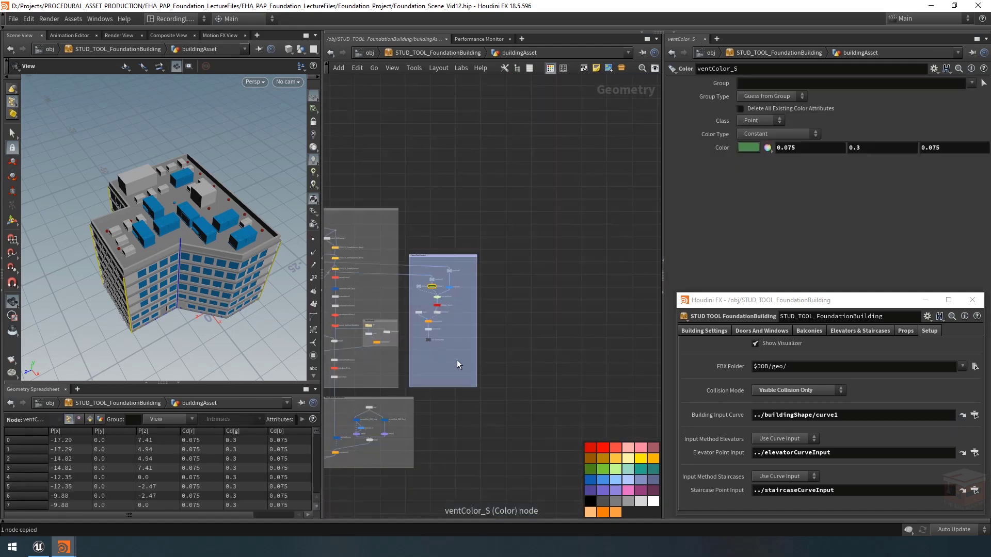
- Paste the ventColor_S copy beside ventViz1 and wire it from instanceData_HVAC_Small into ventViz1 as the second input
{"action": "scroll", "coordinate": [554, 333], "scroll_direction": "up", "scroll_amount": 9}
{"action": "key", "text": "ctrl+v"}
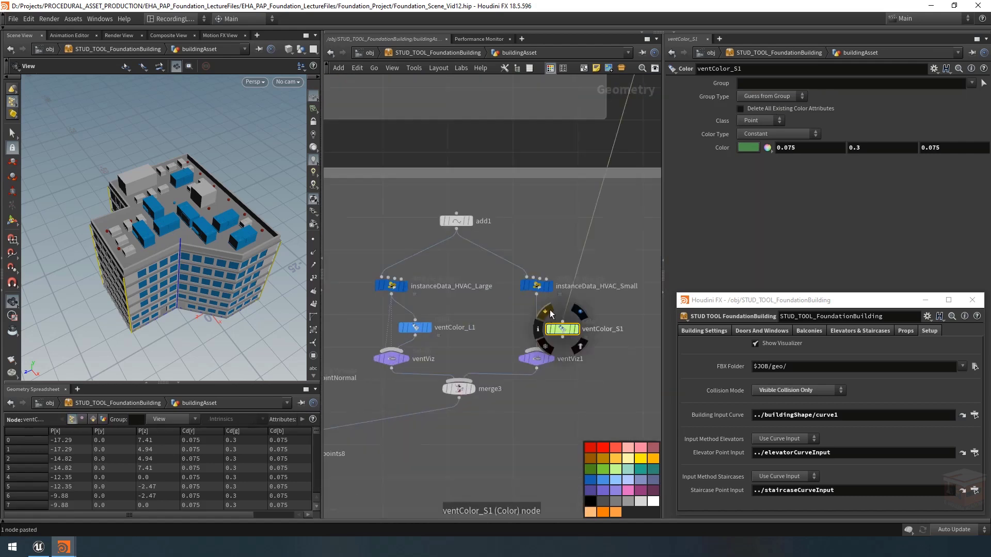
{"action": "scroll", "coordinate": [549, 311], "scroll_direction": "up", "scroll_amount": 2}
{"action": "left_click", "coordinate": [530, 287]}
{"action": "left_click", "coordinate": [567, 326]}
{"action": "left_click", "coordinate": [567, 349]}
{"action": "left_click", "coordinate": [533, 368]}
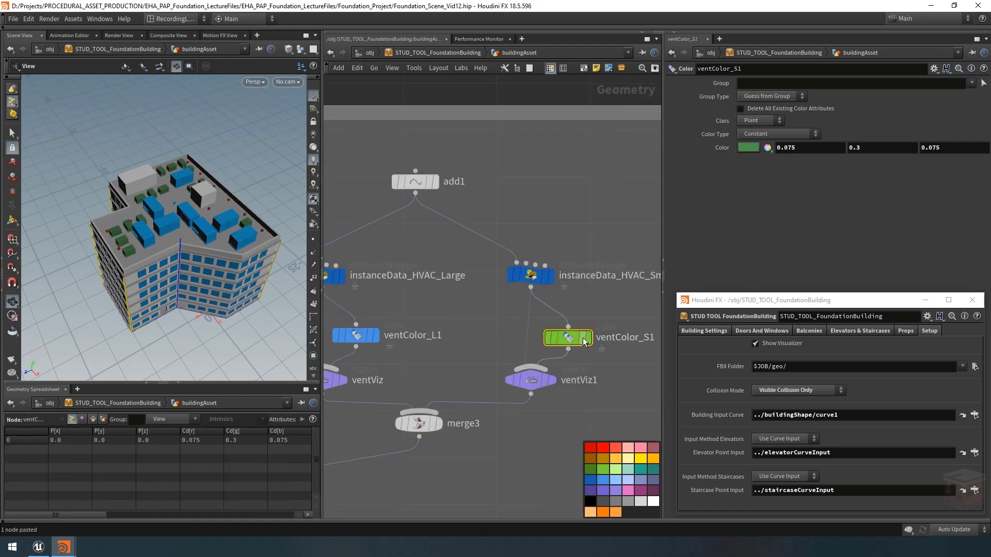
{"action": "left_click_drag", "start_coordinate": [583, 339], "coordinate": [583, 337]}
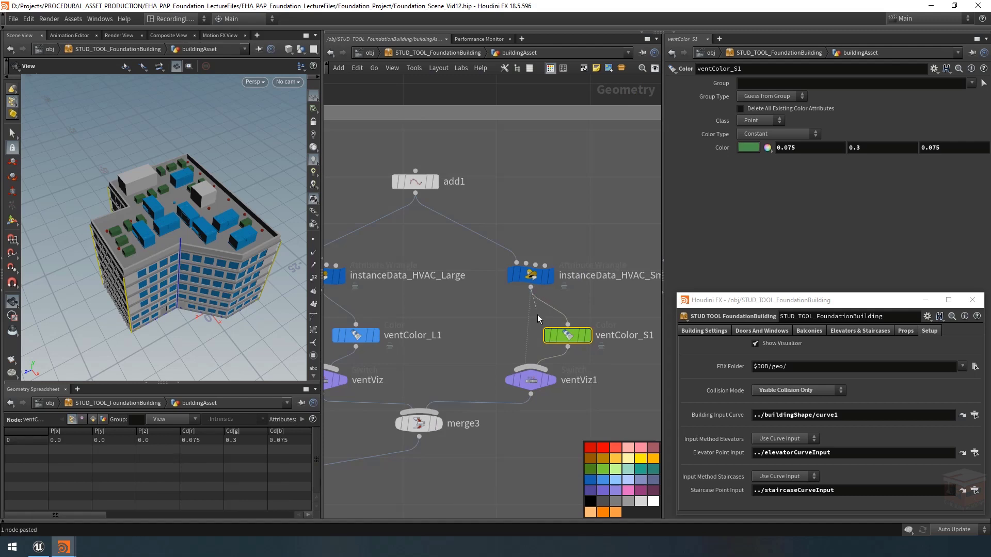
- Connect instanceData_HVAC_Small directly to ventViz1 again as its third input
{"action": "left_click", "coordinate": [531, 287]}
{"action": "left_click", "coordinate": [535, 366]}
{"action": "left_click", "coordinate": [568, 347]}
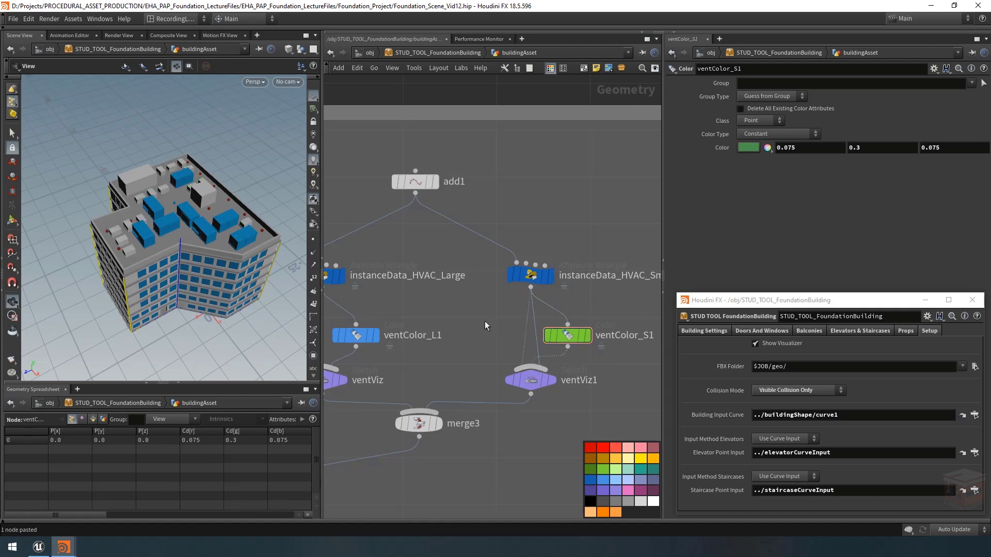
- Select merge3 and inspect its merged vent color data
{"action": "scroll", "coordinate": [483, 320], "scroll_direction": "down", "scroll_amount": 5}
{"action": "scroll", "coordinate": [474, 352], "scroll_direction": "up", "scroll_amount": 3}
{"action": "left_click", "coordinate": [469, 346]}
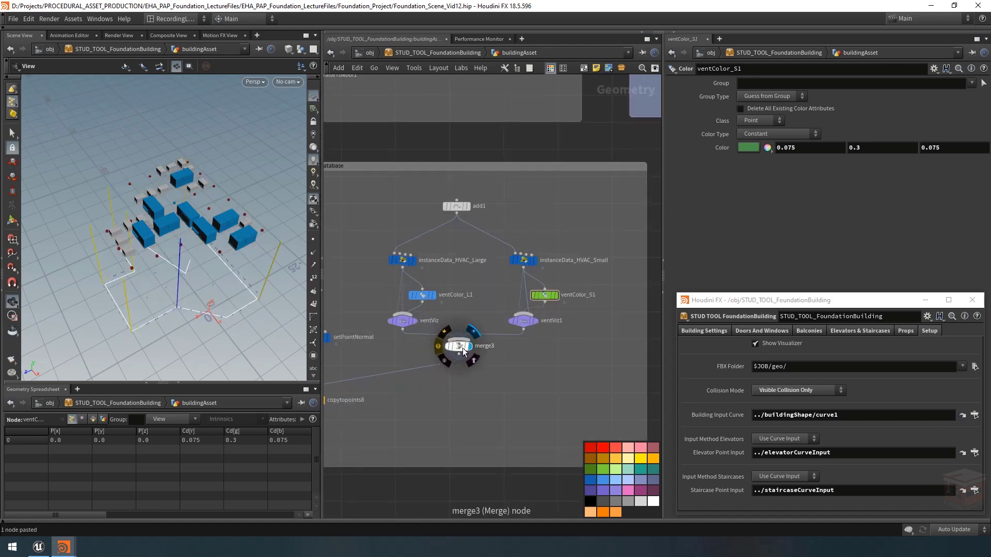
{"action": "left_click_drag", "start_coordinate": [463, 346], "coordinate": [465, 352]}
{"action": "scroll", "coordinate": [521, 380], "scroll_direction": "down", "scroll_amount": 3}
{"action": "scroll", "coordinate": [520, 380], "scroll_direction": "down", "scroll_amount": 1}
{"action": "middle_click_drag", "start_coordinate": [520, 380], "coordinate": [636, 340]}
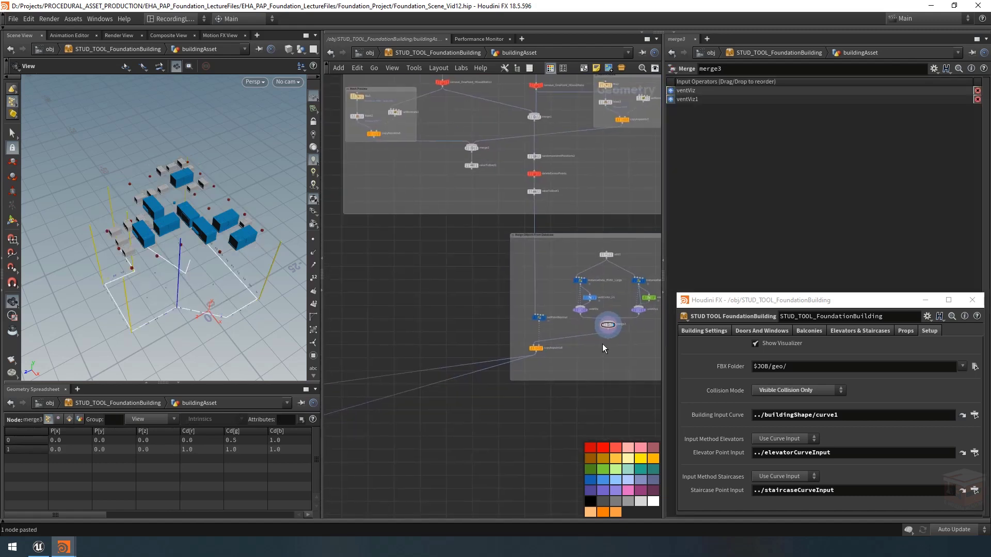
- Display and select output0 at the end of the buildingAsset network to view the whole building's roof up close
{"action": "scroll", "coordinate": [573, 364], "scroll_direction": "down", "scroll_amount": 4}
{"action": "scroll", "coordinate": [478, 403], "scroll_direction": "down", "scroll_amount": 5}
{"action": "middle_click_drag", "start_coordinate": [478, 403], "coordinate": [664, 303]}
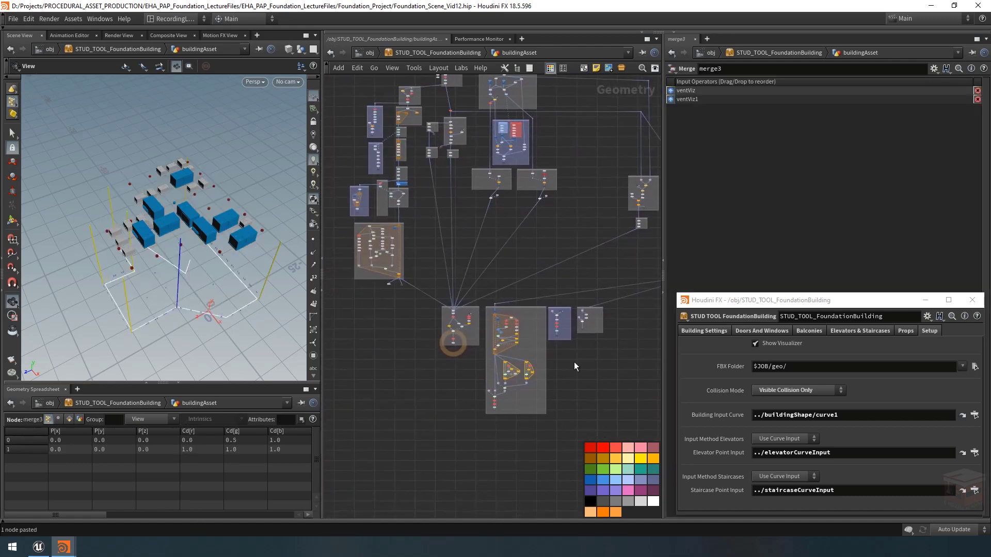
{"action": "scroll", "coordinate": [454, 318], "scroll_direction": "up", "scroll_amount": 10}
{"action": "left_click", "coordinate": [467, 327]}
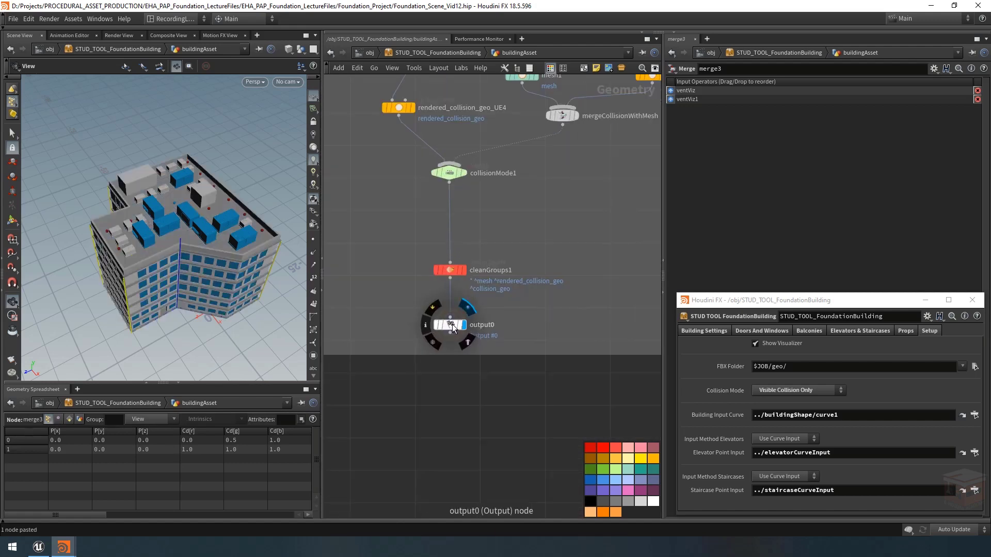
{"action": "left_click", "coordinate": [453, 324]}
{"action": "scroll", "coordinate": [174, 205], "scroll_direction": "up", "scroll_amount": 3}
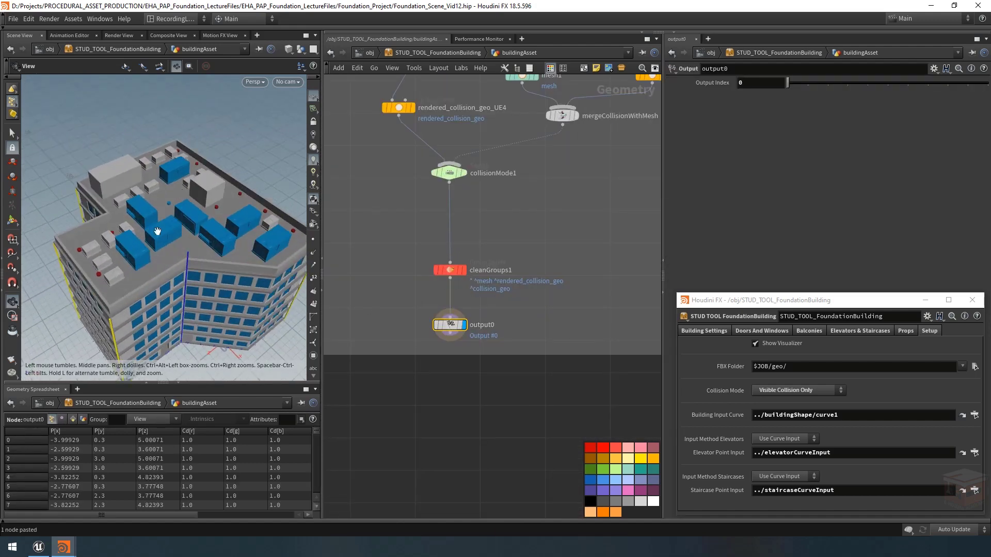
- Test the Vent Spawnpoint Visualizer with Small Vents and finish with it set to Disabled
{"action": "left_click", "coordinate": [906, 331]}
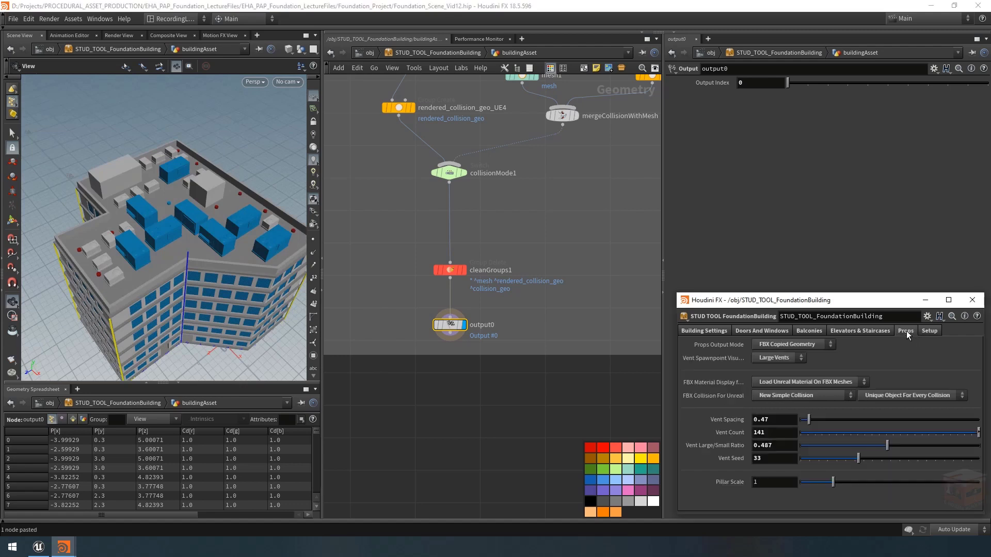
{"action": "left_click", "coordinate": [788, 359]}
{"action": "left_click", "coordinate": [775, 379]}
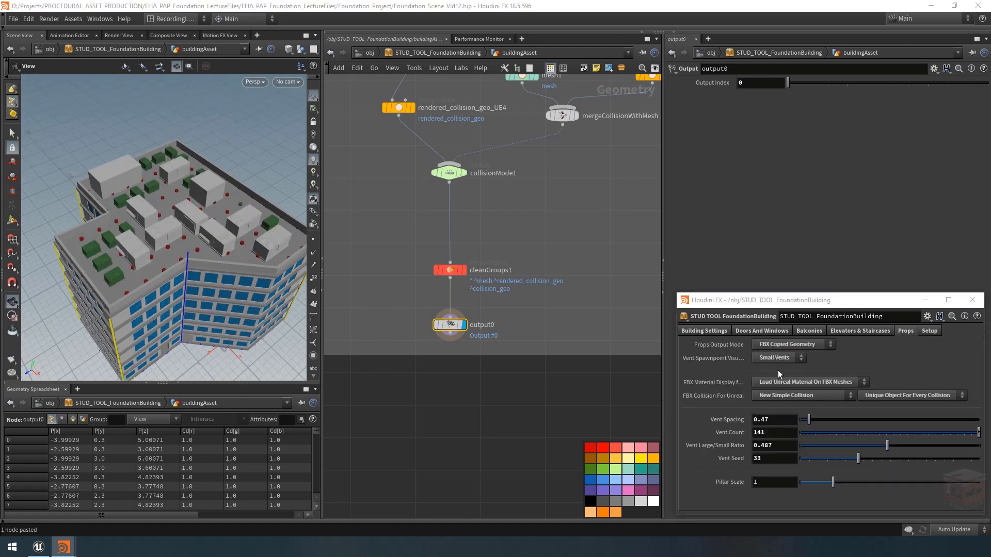
{"action": "left_click", "coordinate": [782, 359]}
{"action": "left_click", "coordinate": [775, 368]}
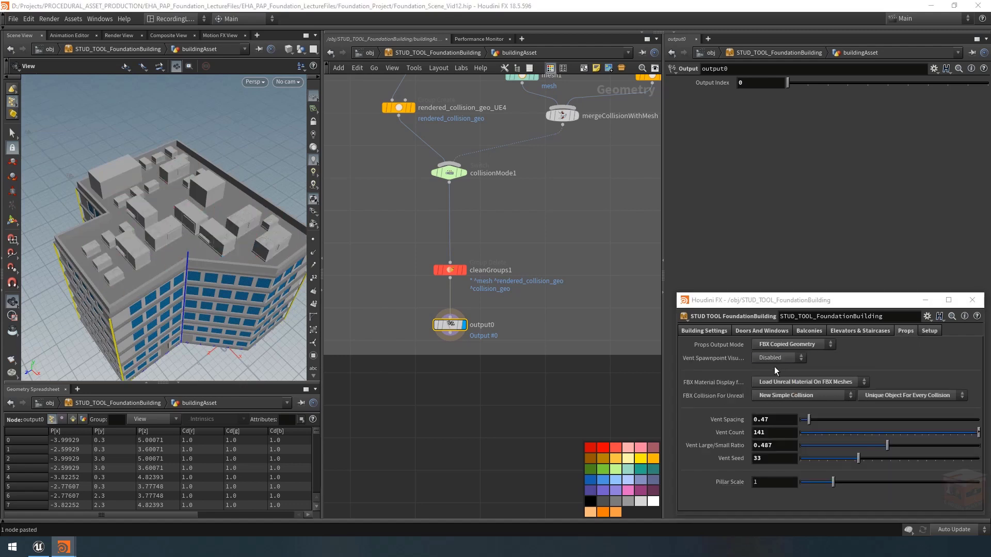
- Save the STUD_TOOL_FoundationBuilding node type with the new vent coloring
{"action": "scroll", "coordinate": [482, 342], "scroll_direction": "down", "scroll_amount": 6}
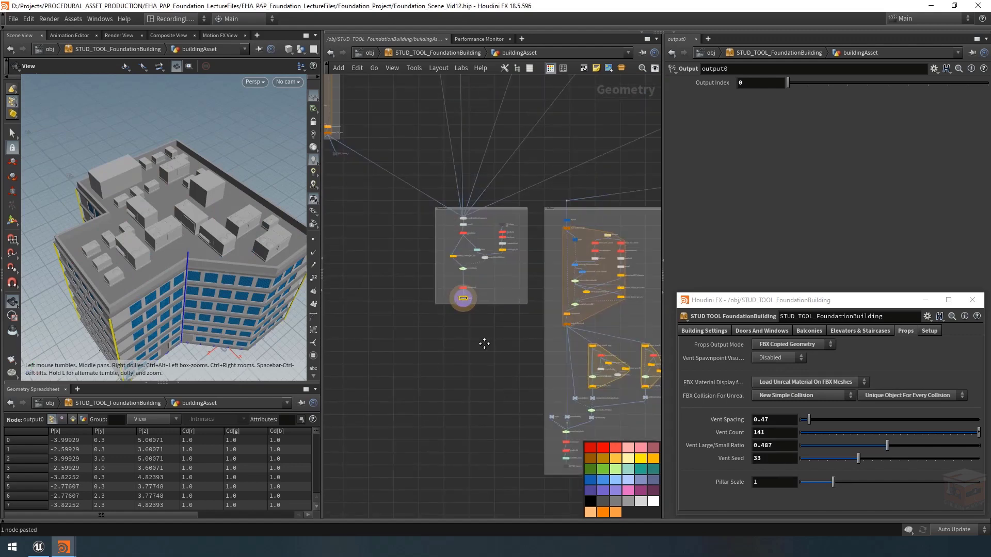
{"action": "right_click", "coordinate": [441, 54]}
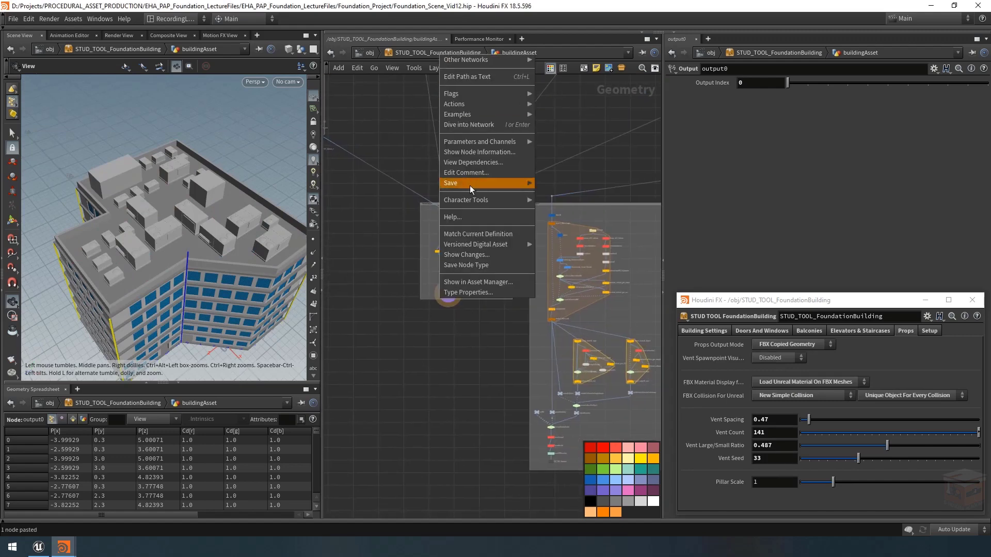
{"action": "left_click", "coordinate": [473, 265]}
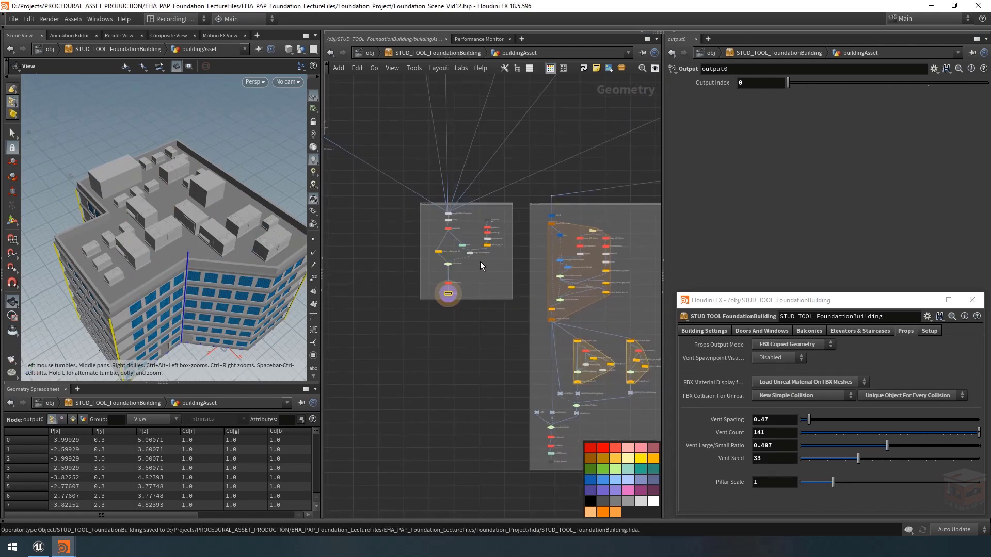
- Switch to Unreal, reimport the STUD_TOOL_FoundationBuilding asset, and recook the selected building
{"action": "left_click", "coordinate": [38, 547]}
{"action": "right_click", "coordinate": [206, 469]}
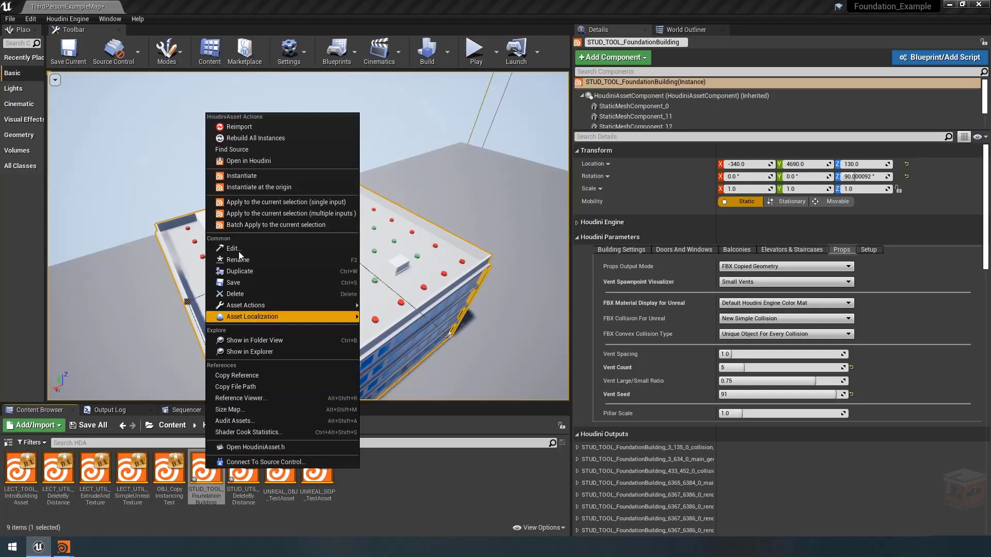
{"action": "left_click", "coordinate": [256, 130]}
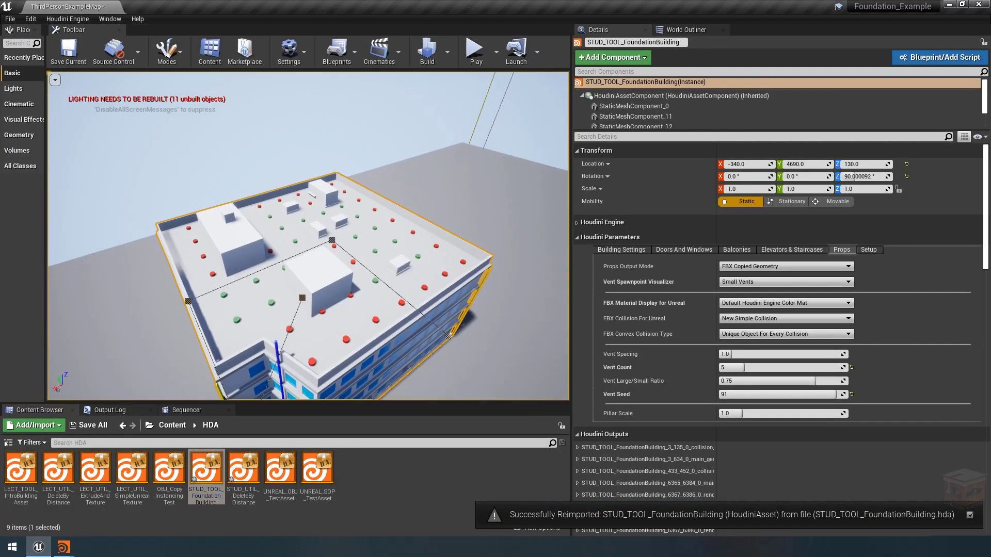
{"action": "right_click", "coordinate": [349, 313]}
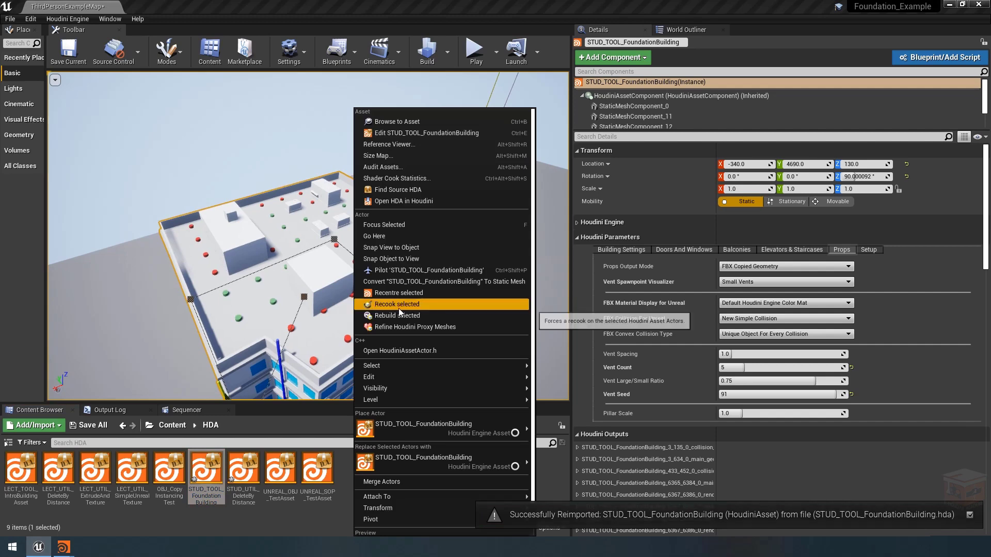
{"action": "left_click", "coordinate": [411, 298]}
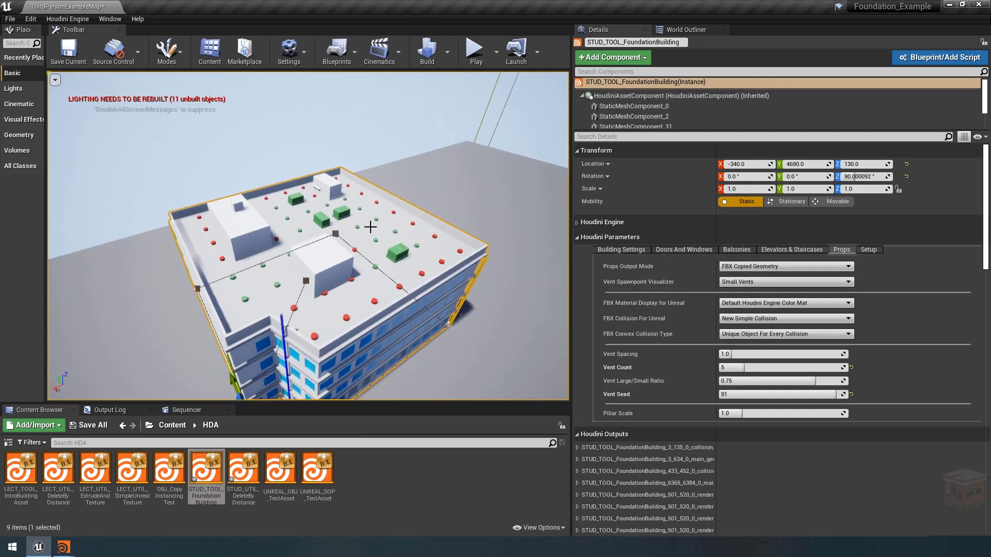
- Test the Vent Spawnpoint Visualizer with Large Vents, Disabled and Small Vents, and set Props Output Mode to FBX Packed Instances
{"action": "left_click", "coordinate": [760, 283]}
{"action": "left_click", "coordinate": [757, 302]}
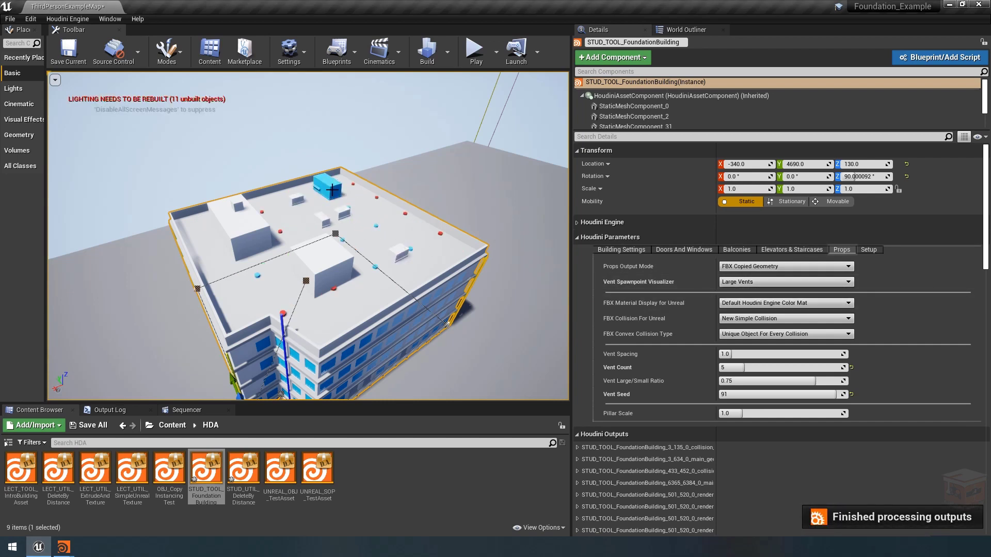
{"action": "left_click", "coordinate": [755, 282]}
{"action": "left_click", "coordinate": [760, 291]}
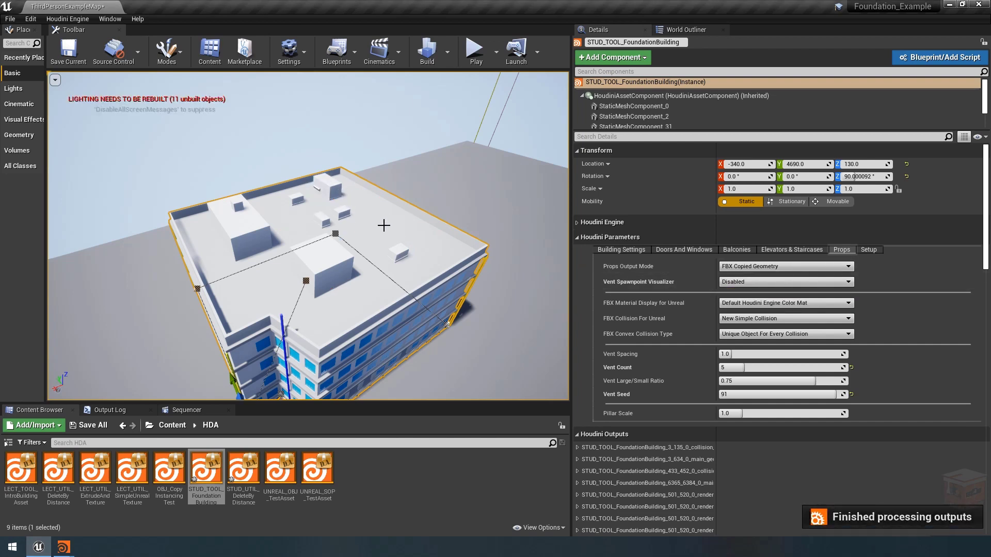
{"action": "left_click", "coordinate": [753, 284]}
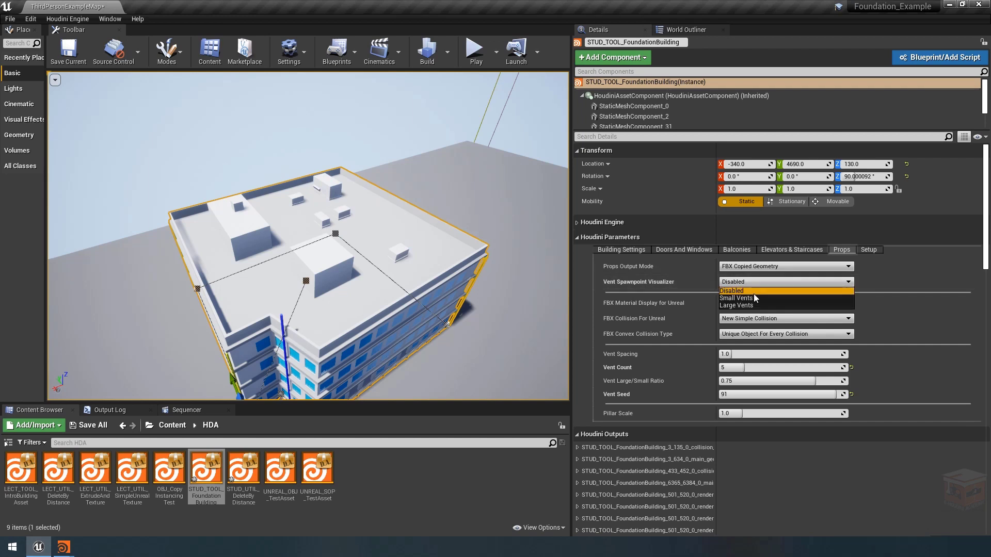
{"action": "left_click", "coordinate": [755, 301]}
{"action": "left_click", "coordinate": [764, 269]}
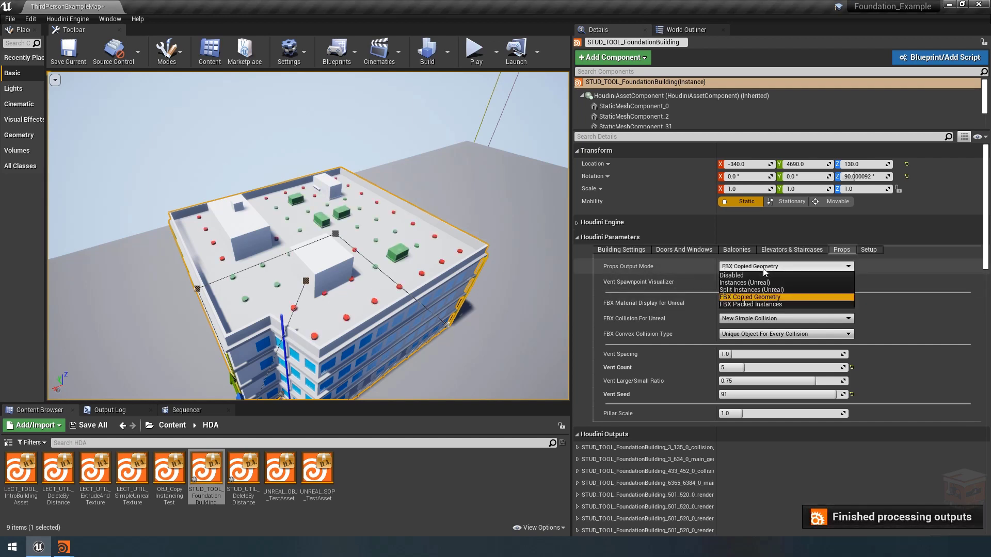
{"action": "left_click", "coordinate": [767, 304]}
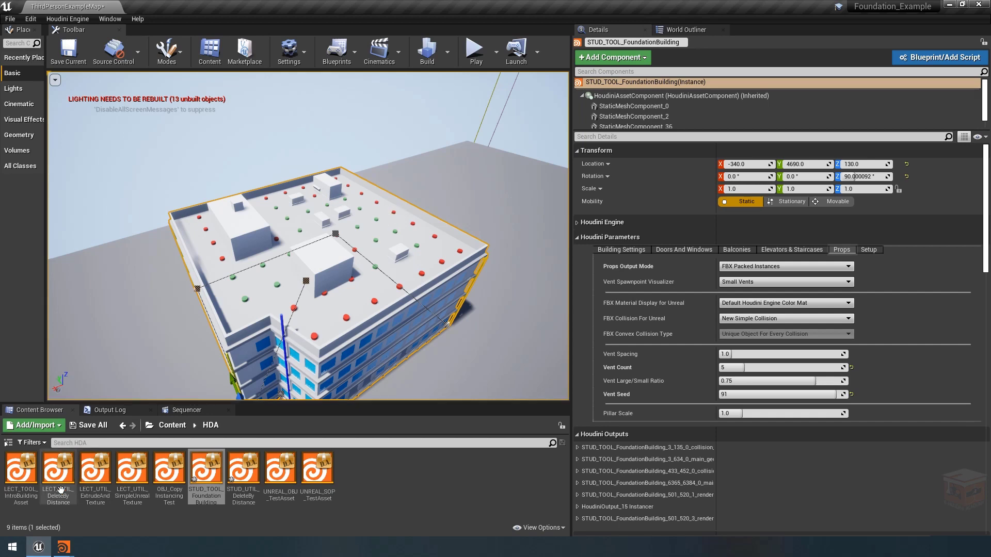
- Switch to Houdini, inspect copytopoints9 and attribcopy_MaterialsForMeshes in the foreach_Object loop, and undo the last two changes
{"action": "mouse_move", "coordinate": [64, 547]}
{"action": "left_click", "coordinate": [56, 495]}
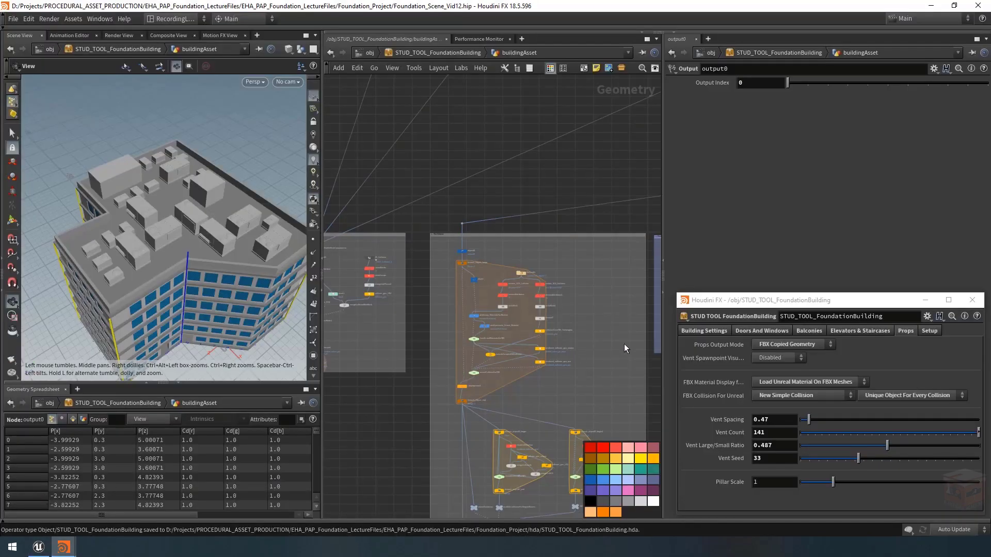
{"action": "scroll", "coordinate": [481, 401], "scroll_direction": "up", "scroll_amount": 5}
{"action": "left_click", "coordinate": [481, 400]}
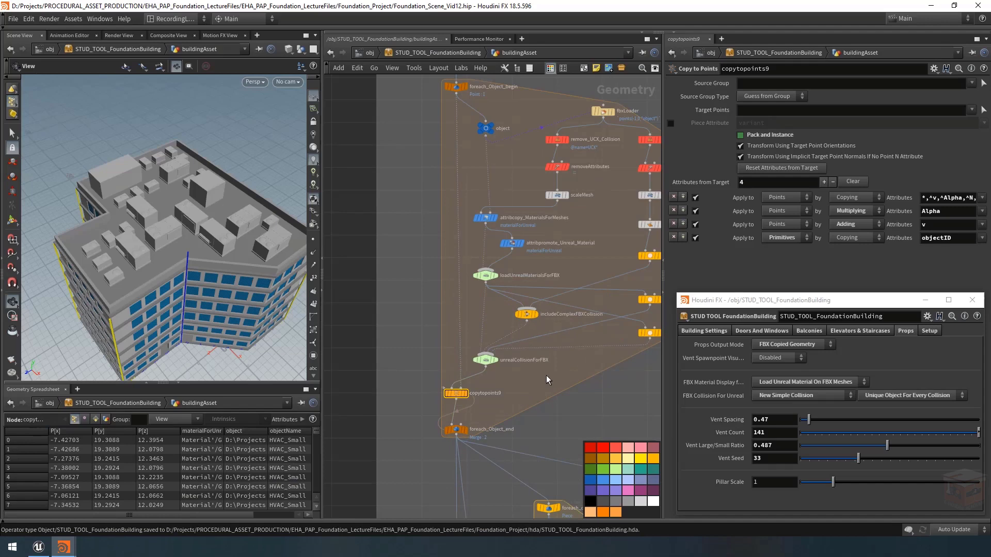
{"action": "left_click", "coordinate": [498, 394]}
{"action": "middle_click_drag", "start_coordinate": [498, 396], "coordinate": [497, 421]}
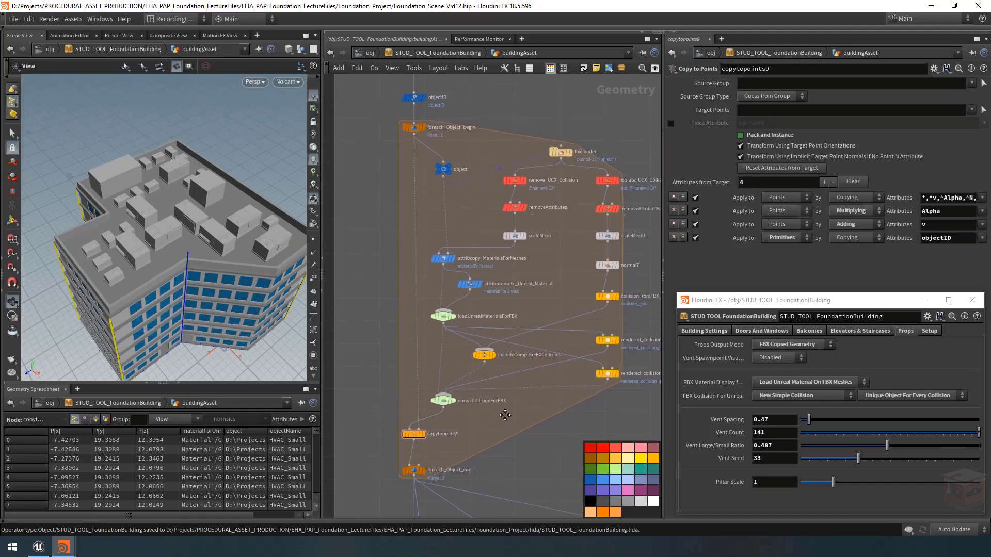
{"action": "left_click", "coordinate": [443, 260]}
{"action": "scroll", "coordinate": [447, 261], "scroll_direction": "up", "scroll_amount": 3}
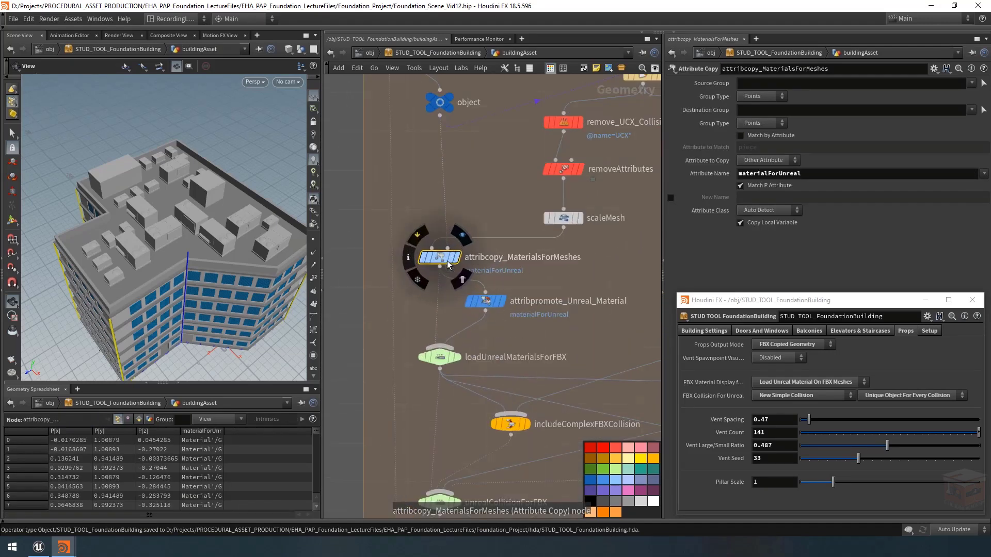
{"action": "scroll", "coordinate": [438, 260], "scroll_direction": "down", "scroll_amount": 3}
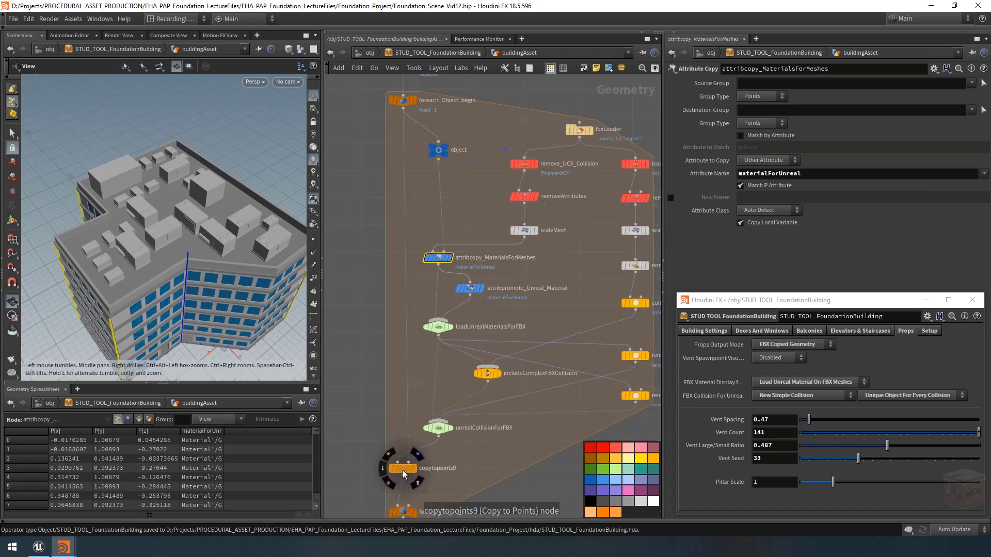
{"action": "scroll", "coordinate": [523, 361], "scroll_direction": "down", "scroll_amount": 2}
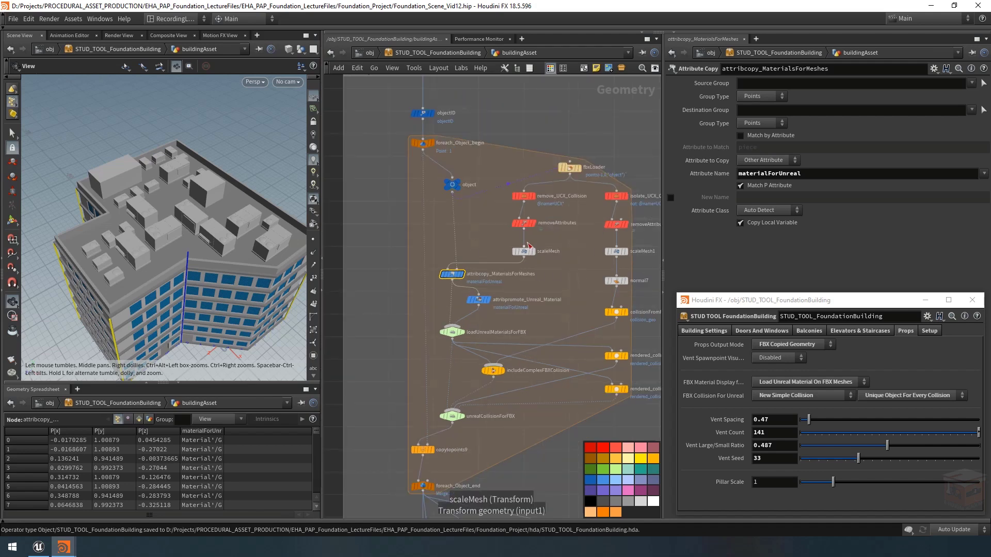
{"action": "left_click", "coordinate": [422, 452]}
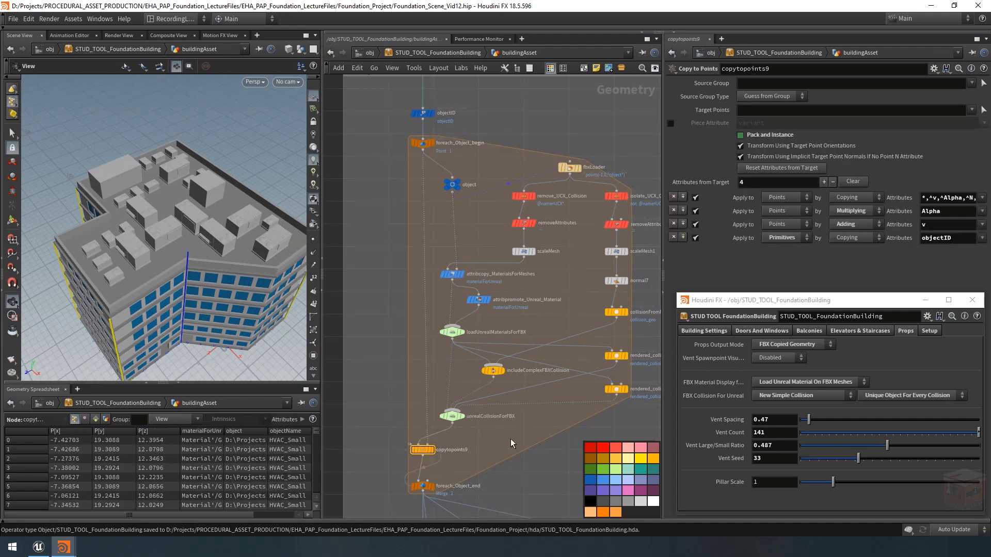
{"action": "key", "text": "ctrl+z"}
{"action": "key", "text": "ctrl+z"}
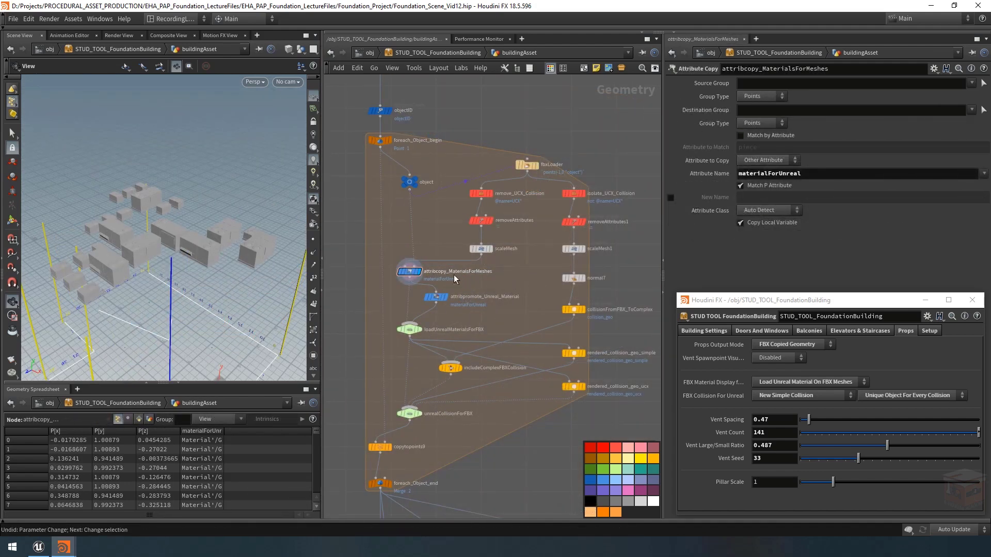
- Add Cd before materialForUnreal in the attribute name of attribcopy_MaterialsForMeshes so that vent colors are copied too
{"action": "left_click_drag", "start_coordinate": [443, 242], "coordinate": [397, 292]}
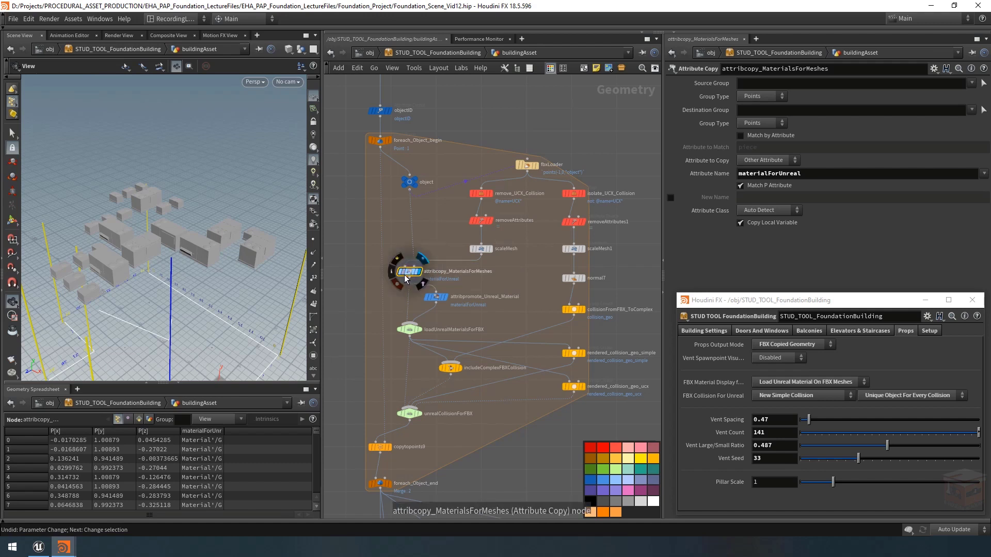
{"action": "left_click", "coordinate": [738, 174]}
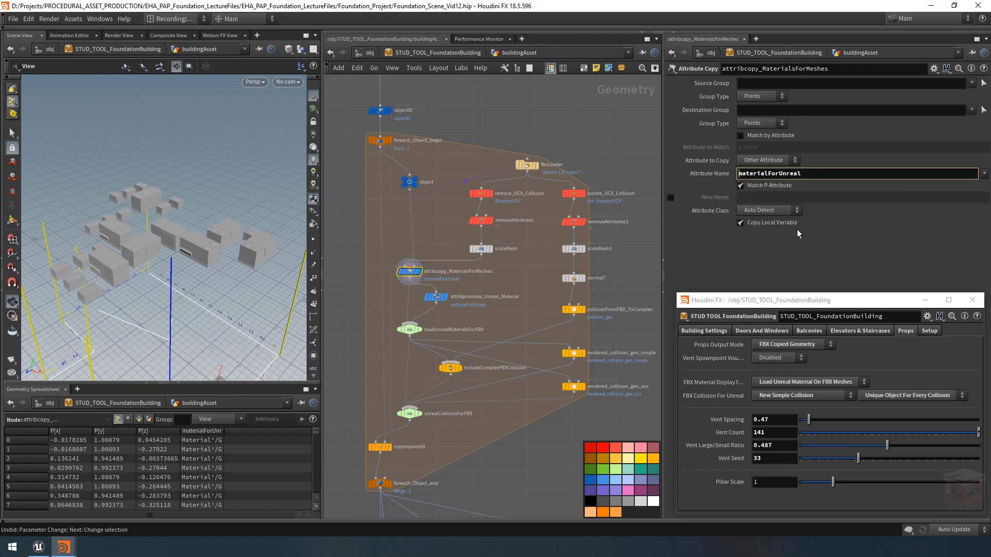
{"action": "type", "text": "Cd"}
{"action": "key", "text": "Return"}
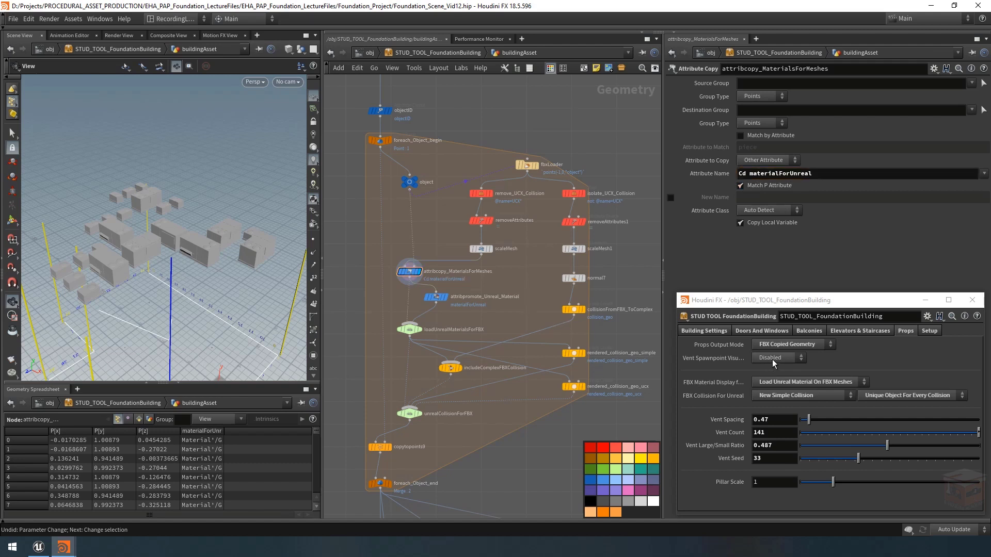
- Check the vent coloring on attribcopy_MaterialsForMeshes with Small Vents and on unrealCollisionForFBX with the visualizer changed to Large Vents
{"action": "left_click", "coordinate": [772, 360]}
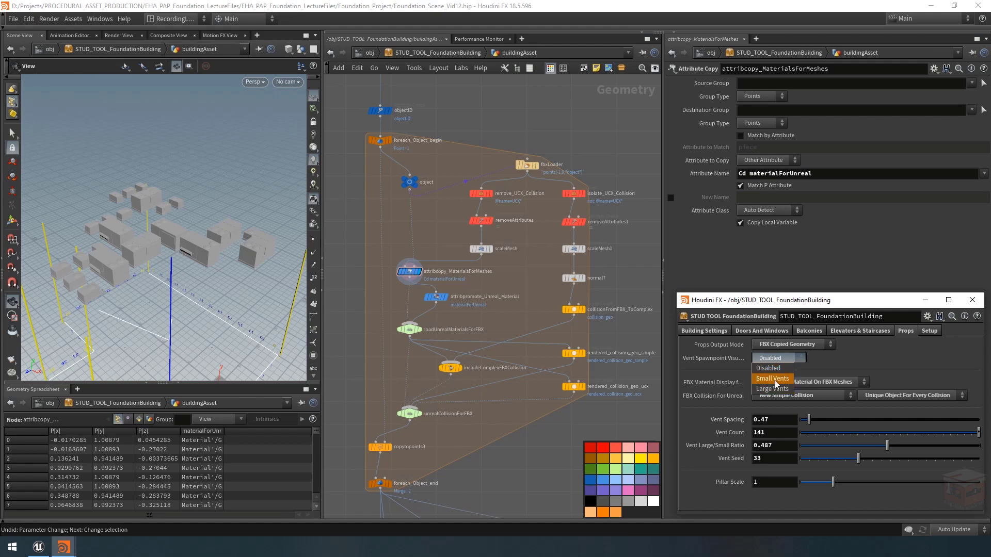
{"action": "left_click", "coordinate": [772, 379]}
{"action": "left_click_drag", "start_coordinate": [163, 245], "coordinate": [205, 265]}
{"action": "right_click_drag", "start_coordinate": [205, 265], "coordinate": [277, 270]}
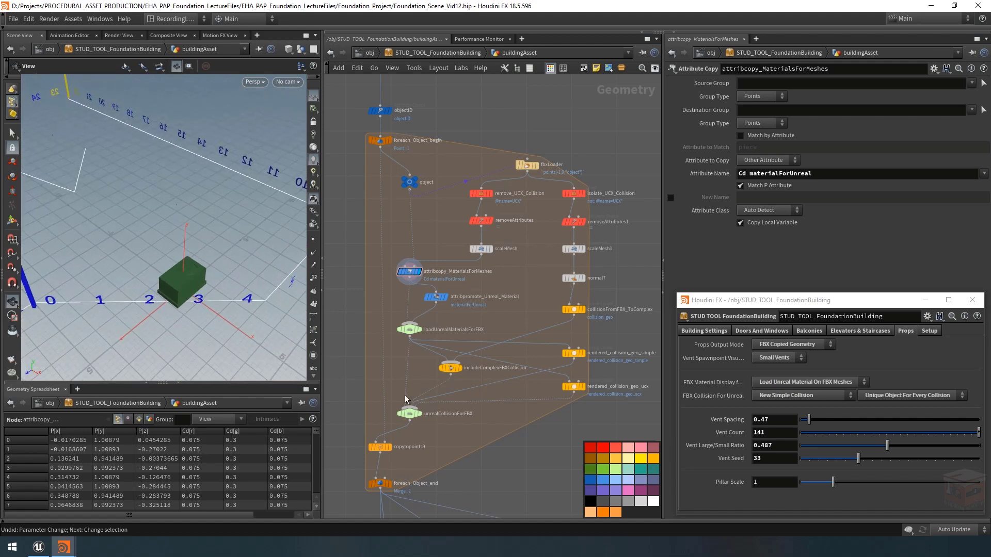
{"action": "left_click", "coordinate": [417, 415]}
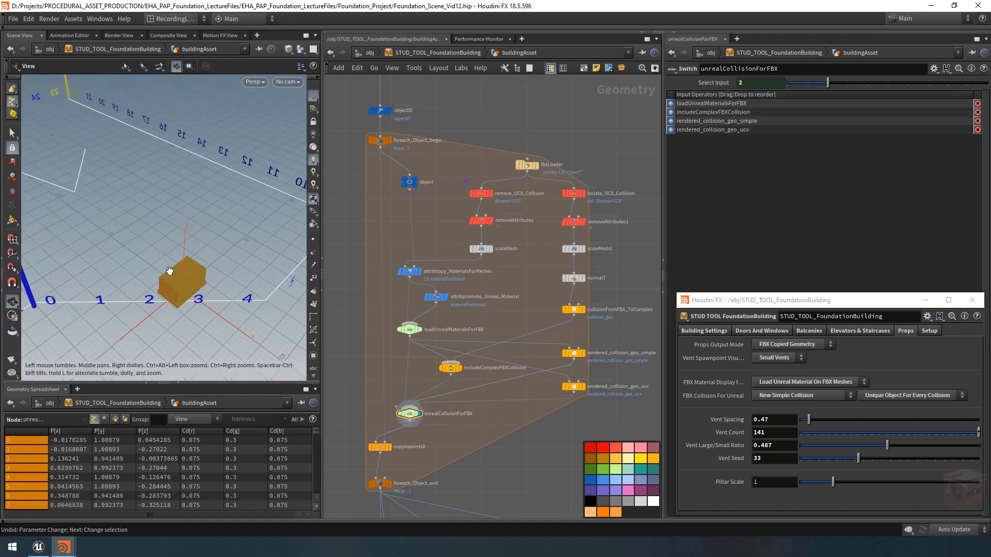
{"action": "left_click", "coordinate": [779, 358]}
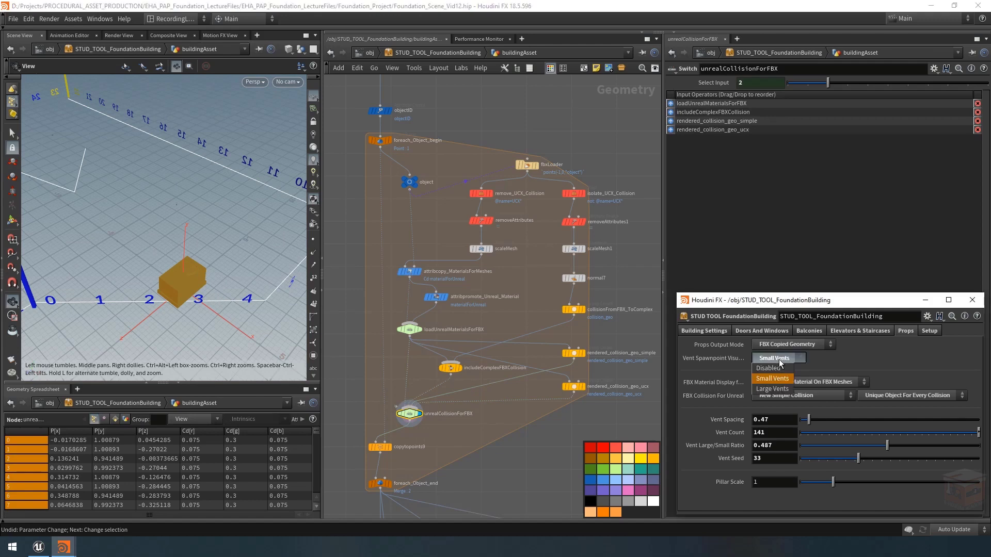
{"action": "left_click", "coordinate": [772, 396]}
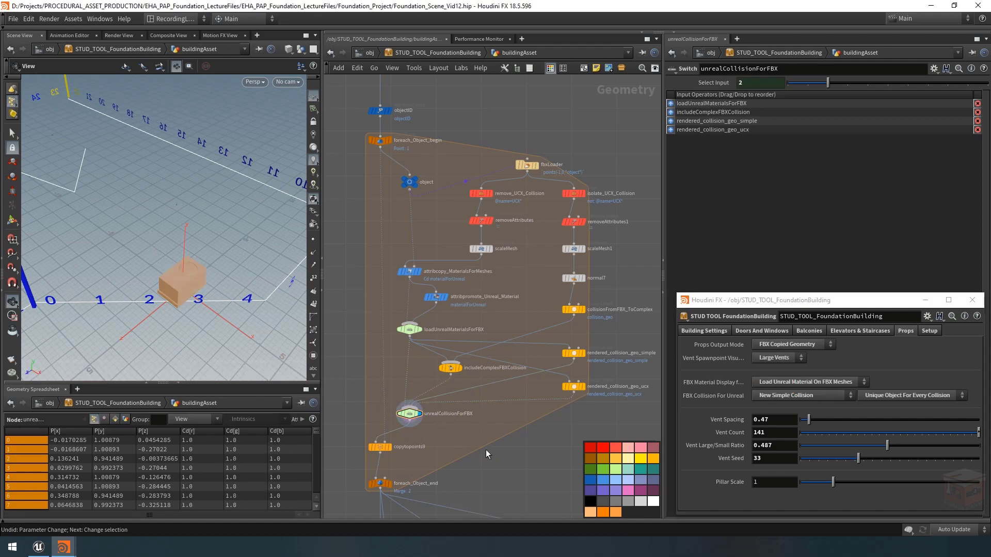
- Display foreach_Object_end, compare all vents with Large Vents and Small Vents, and finish with the Vent Spawnpoint Visualizer set to Disabled
{"action": "left_click", "coordinate": [390, 486]}
{"action": "scroll", "coordinate": [98, 200], "scroll_direction": "down", "scroll_amount": 5}
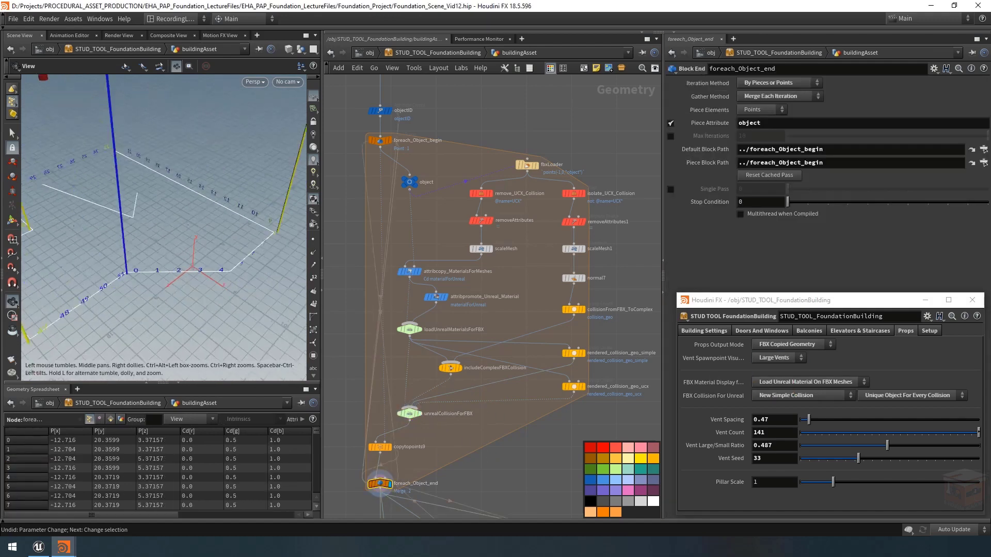
{"action": "left_click_drag", "start_coordinate": [98, 199], "coordinate": [166, 258]}
{"action": "middle_click_drag", "start_coordinate": [166, 258], "coordinate": [155, 209]}
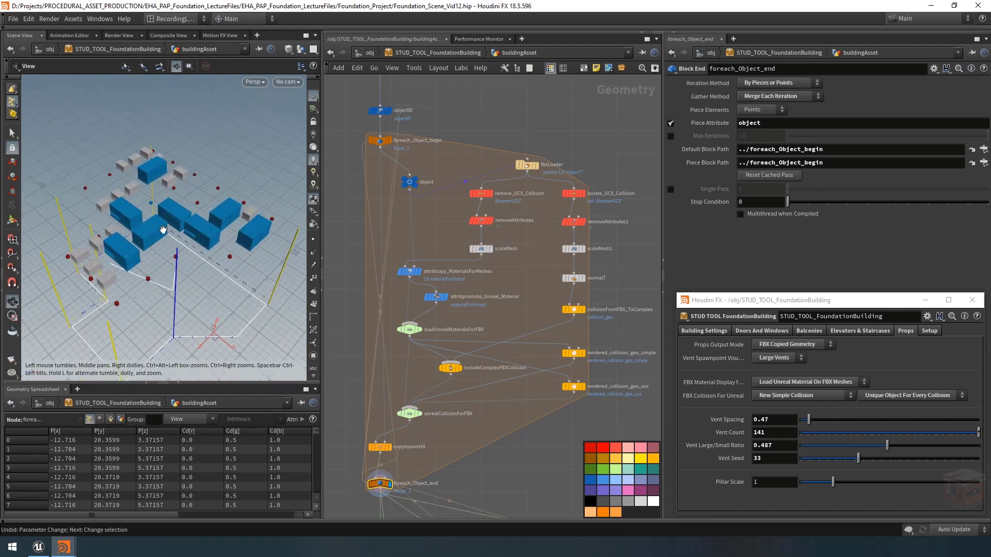
{"action": "left_click", "coordinate": [788, 360]}
{"action": "left_click", "coordinate": [772, 378]}
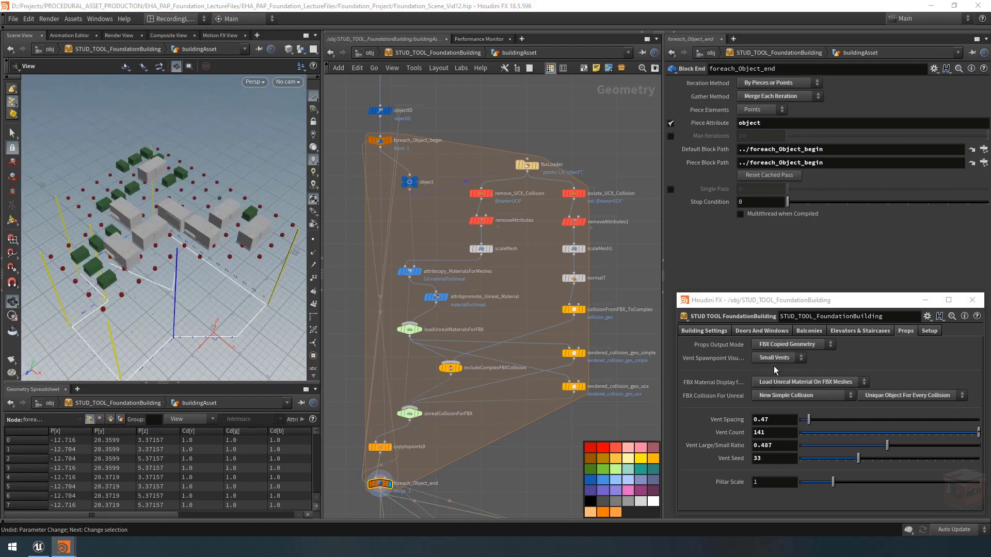
{"action": "left_click", "coordinate": [778, 358]}
{"action": "left_click", "coordinate": [768, 368]}
- Display and select output0 of the buildingAsset network, and save the STUD_TOOL_FoundationBuilding node type
{"action": "scroll", "coordinate": [481, 397], "scroll_direction": "down", "scroll_amount": 5}
{"action": "middle_click_drag", "start_coordinate": [508, 420], "coordinate": [610, 381]}
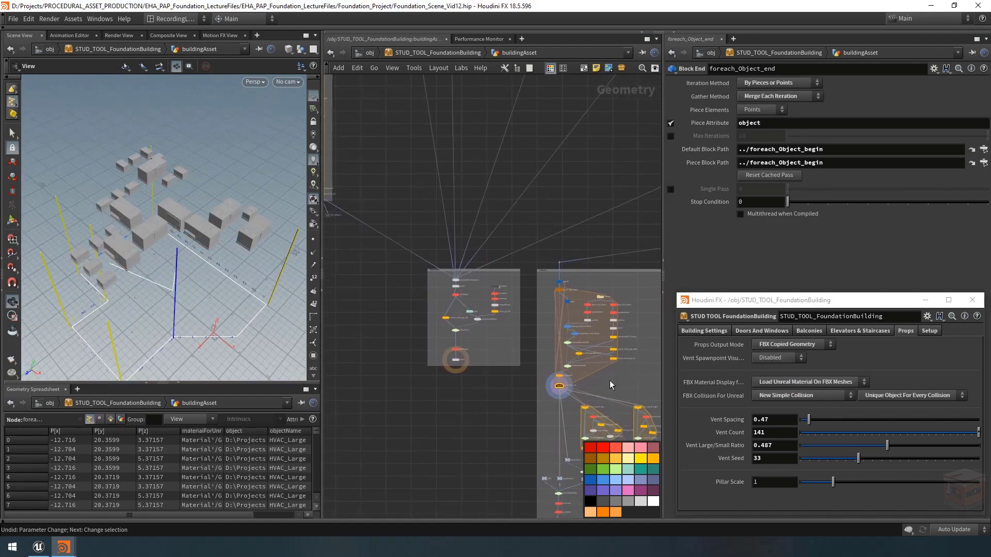
{"action": "scroll", "coordinate": [459, 362], "scroll_direction": "up", "scroll_amount": 6}
{"action": "left_click", "coordinate": [456, 341]}
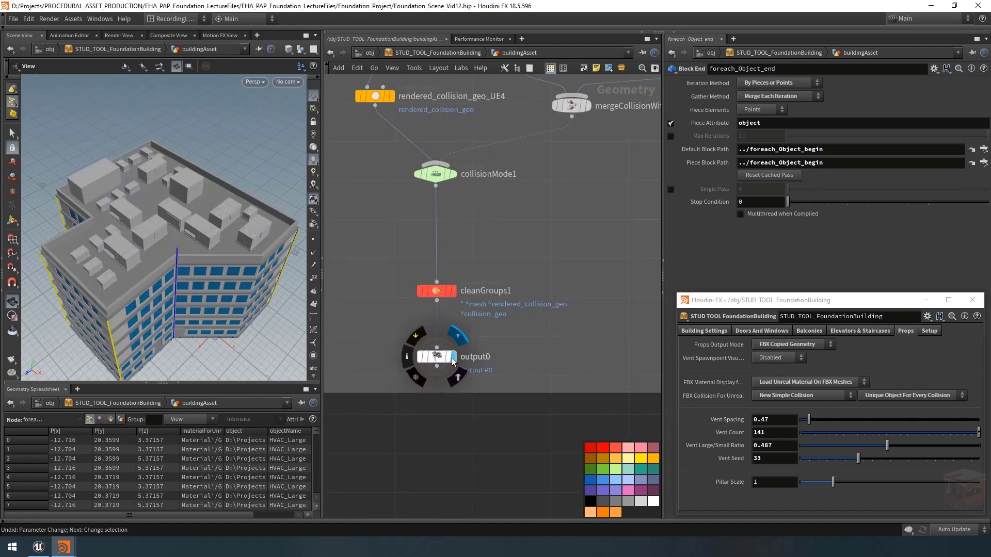
{"action": "left_click", "coordinate": [437, 356]}
{"action": "scroll", "coordinate": [155, 227], "scroll_direction": "down", "scroll_amount": 3}
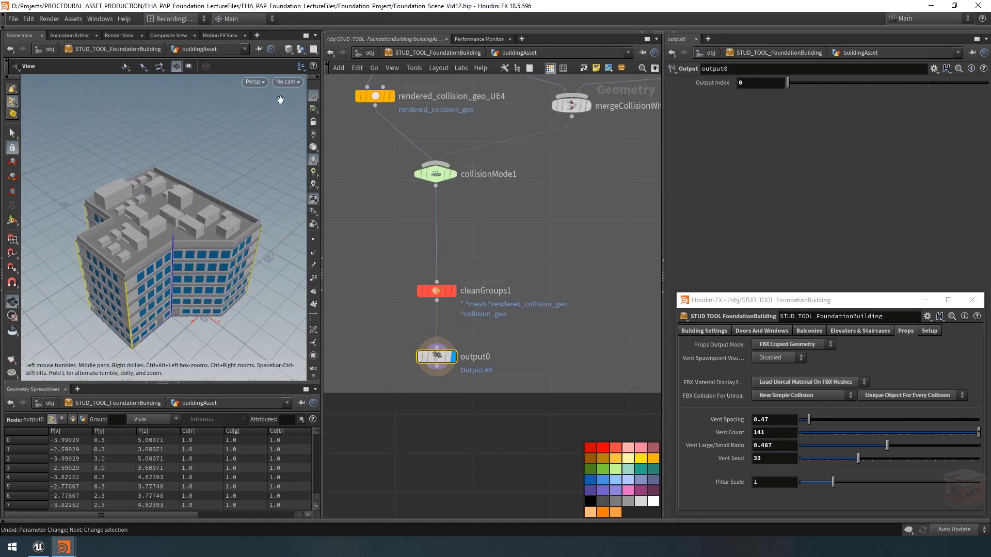
{"action": "right_click", "coordinate": [448, 54]}
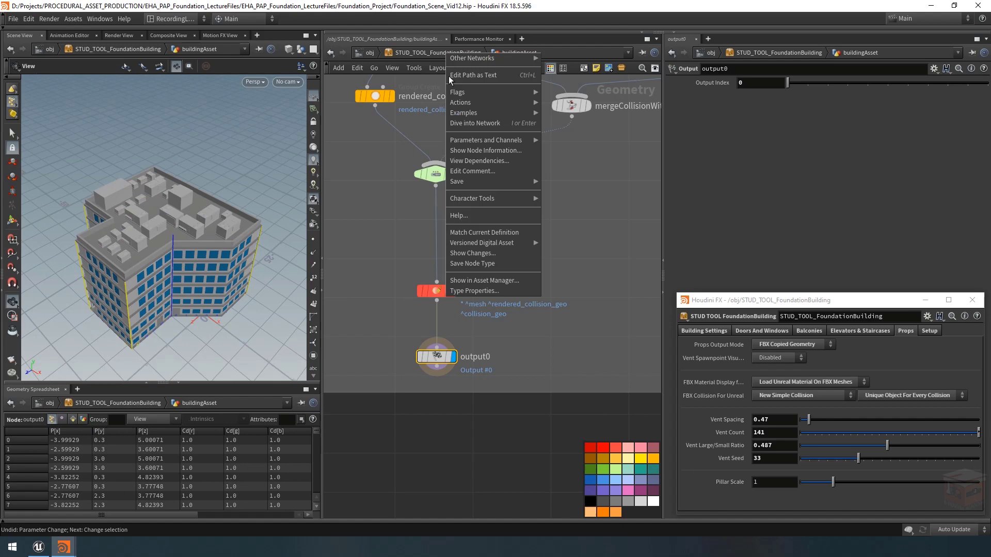
{"action": "left_click", "coordinate": [488, 265]}
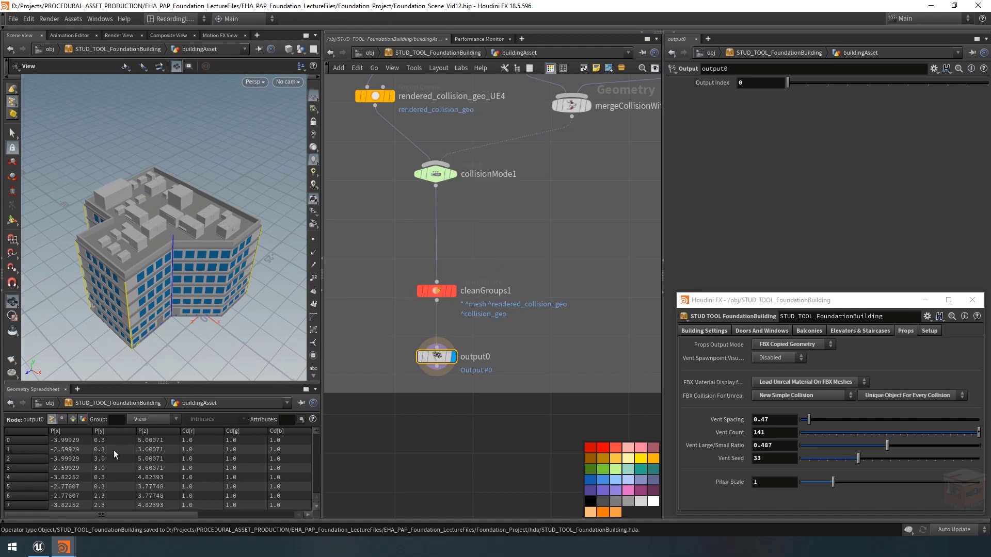
- Switch to Unreal, reimport the STUD_TOOL_FoundationBuilding asset, and rebuild the selected building
{"action": "left_click", "coordinate": [38, 547]}
{"action": "right_click", "coordinate": [206, 469]}
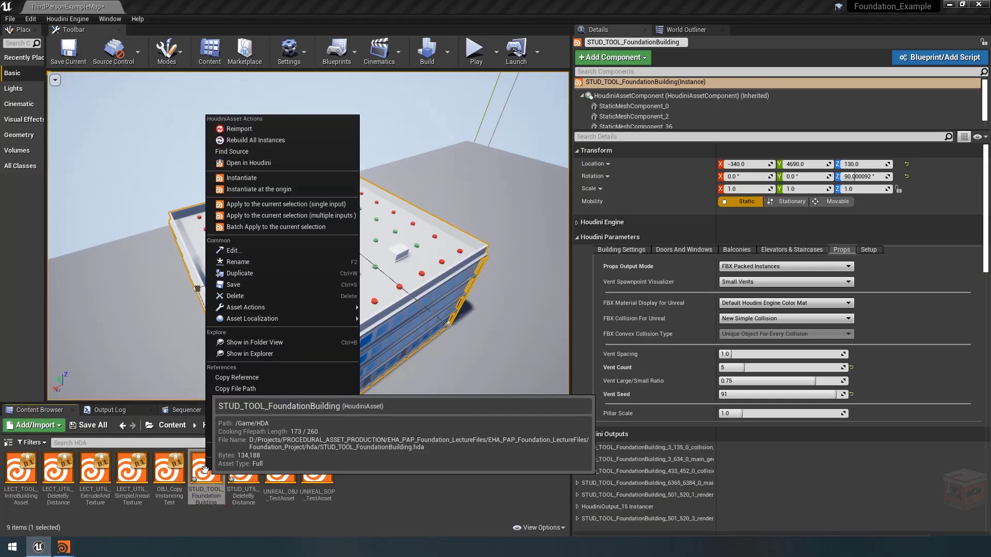
{"action": "left_click", "coordinate": [256, 130]}
{"action": "right_click", "coordinate": [351, 281]}
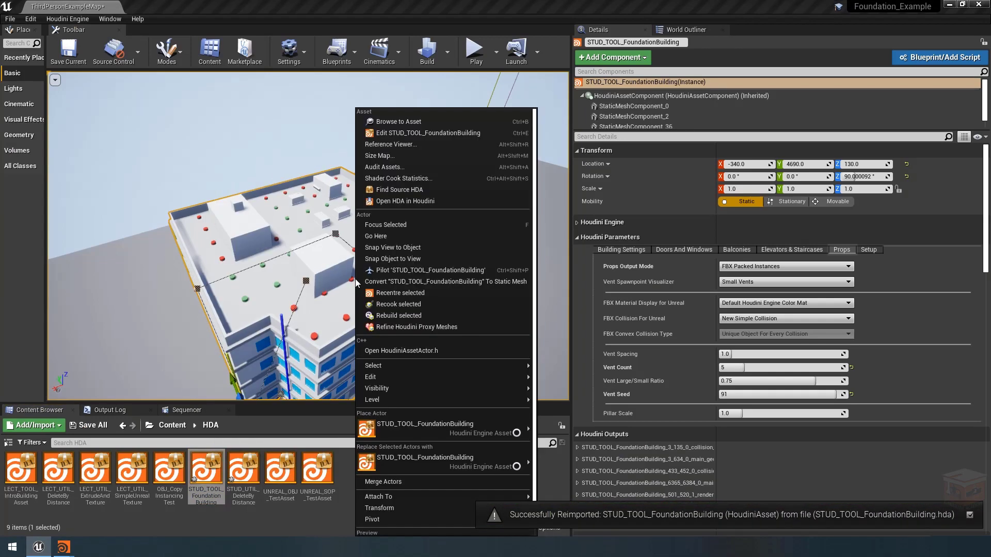
{"action": "left_click", "coordinate": [416, 324]}
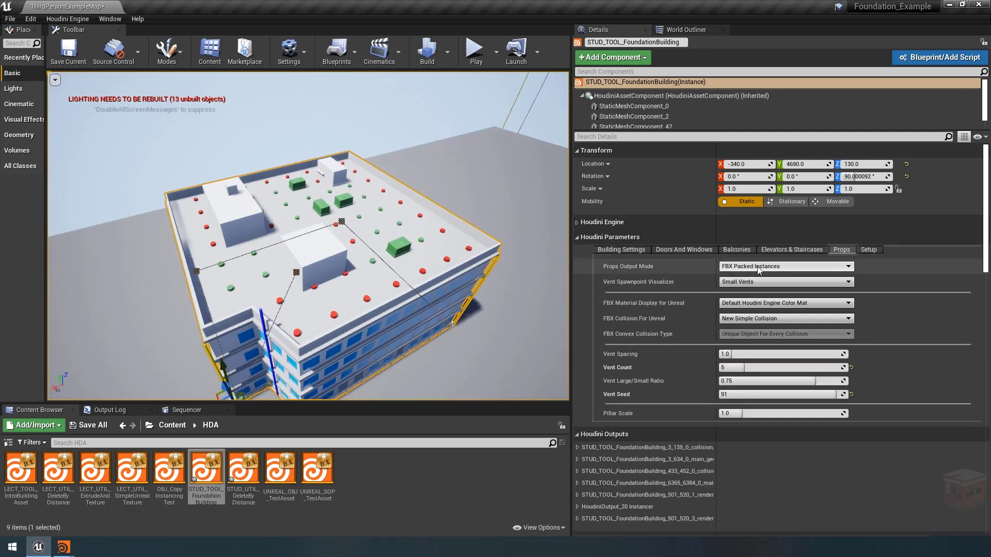
- Keep Props Output Mode on FBX Packed Instances and set the Vent Spawnpoint Visualizer to Large Vents
{"action": "left_click", "coordinate": [765, 267]}
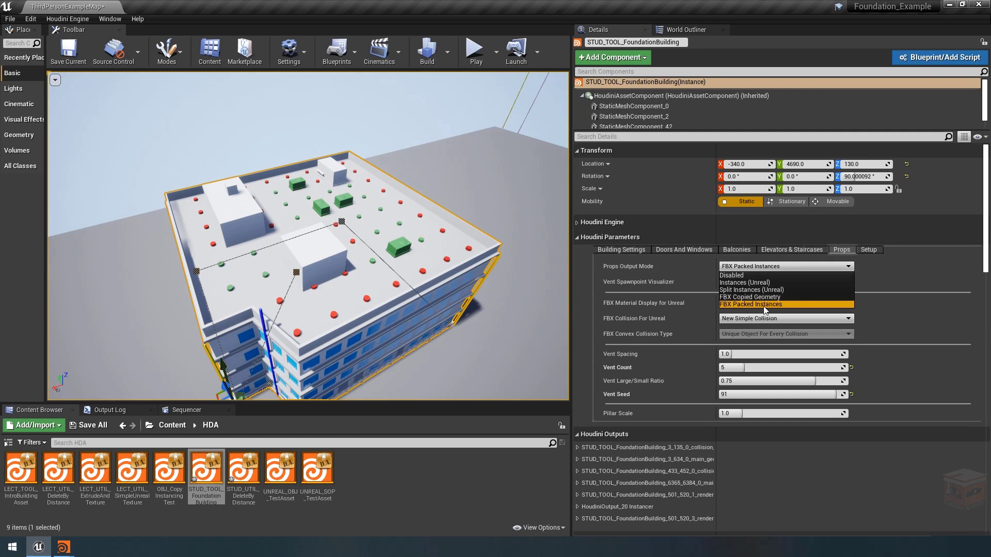
{"action": "left_click", "coordinate": [769, 267]}
{"action": "left_click", "coordinate": [756, 283]}
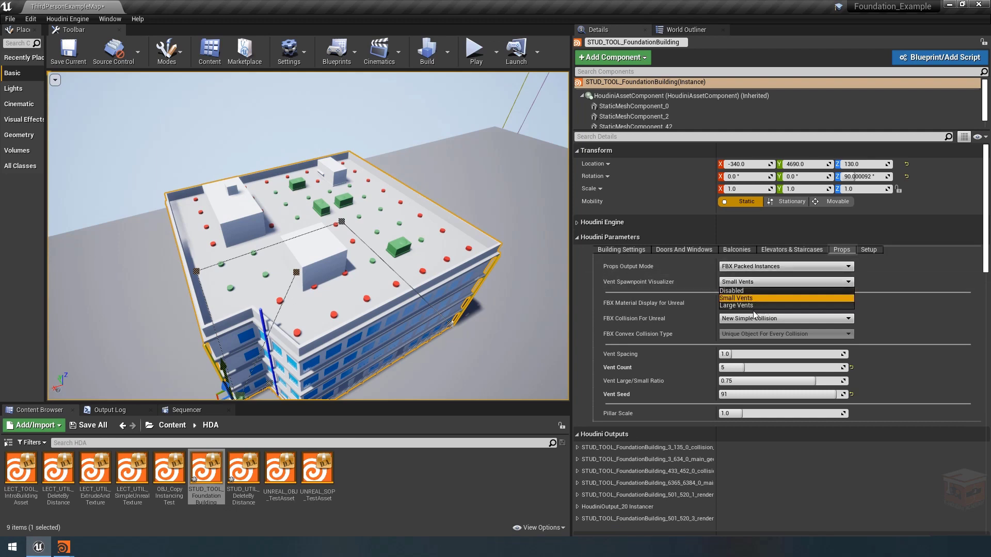
{"action": "left_click", "coordinate": [737, 305]}
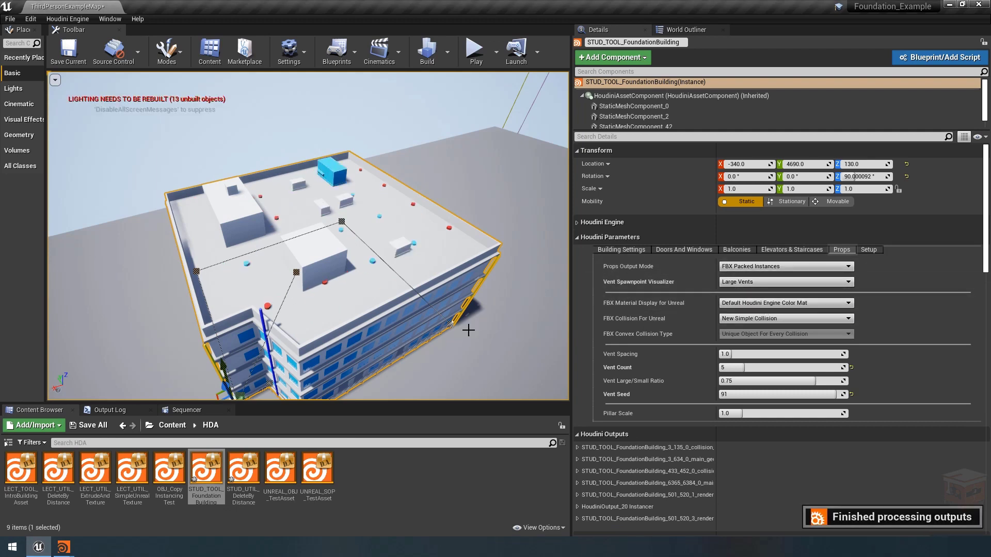
- Set the building's Vent Spawnpoint Visualizer to Disabled and check the rooftop vents
{"action": "mouse_move", "coordinate": [443, 296]}
{"action": "right_mouse_down"}
{"action": "mouse_move", "coordinate": [443, 335]}
{"action": "mouse_move", "coordinate": [443, 283]}
{"action": "mouse_move", "coordinate": [442, 361]}
{"action": "mouse_move", "coordinate": [443, 297]}
{"action": "right_mouse_up"}
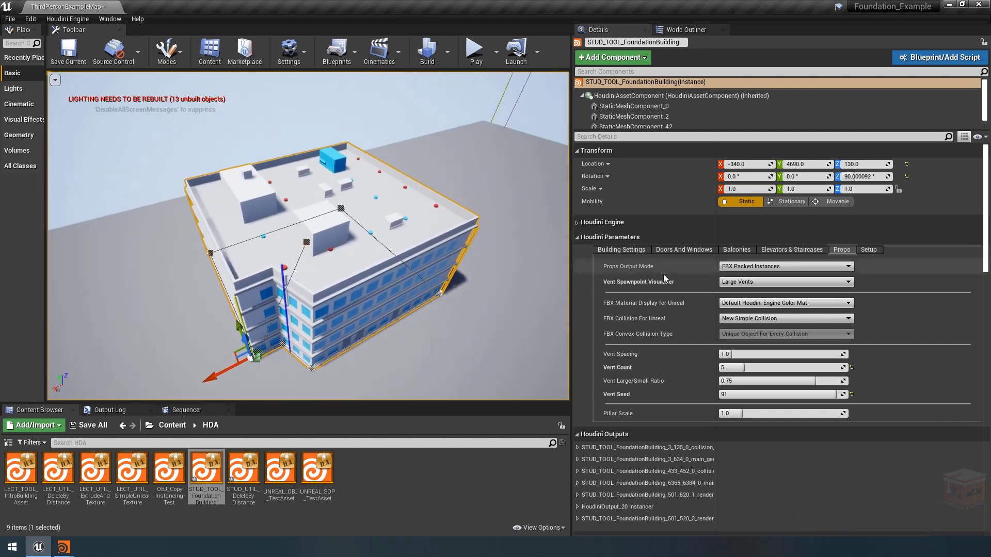
{"action": "left_click", "coordinate": [748, 283]}
{"action": "left_click", "coordinate": [748, 291]}
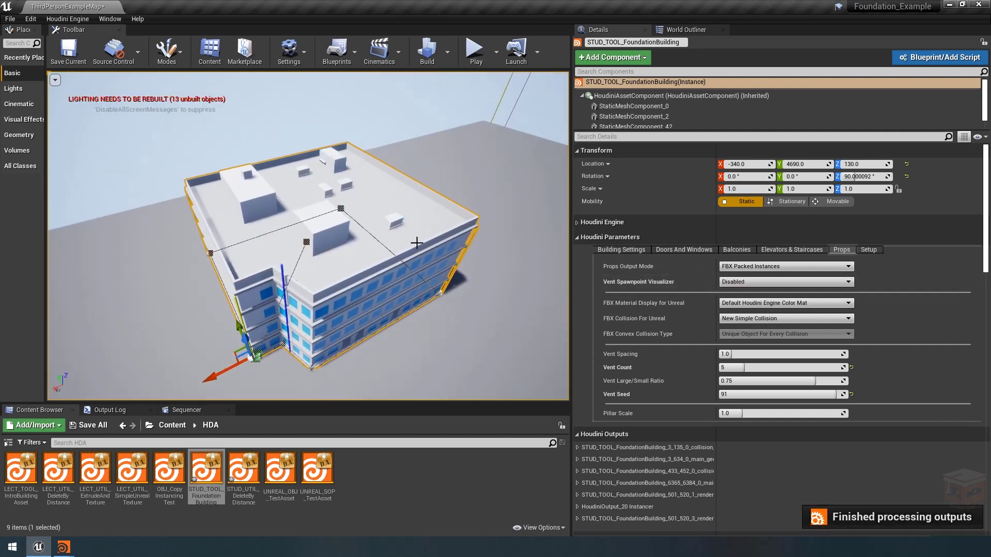
{"action": "scroll", "coordinate": [418, 248], "scroll_direction": "up", "scroll_amount": 4}
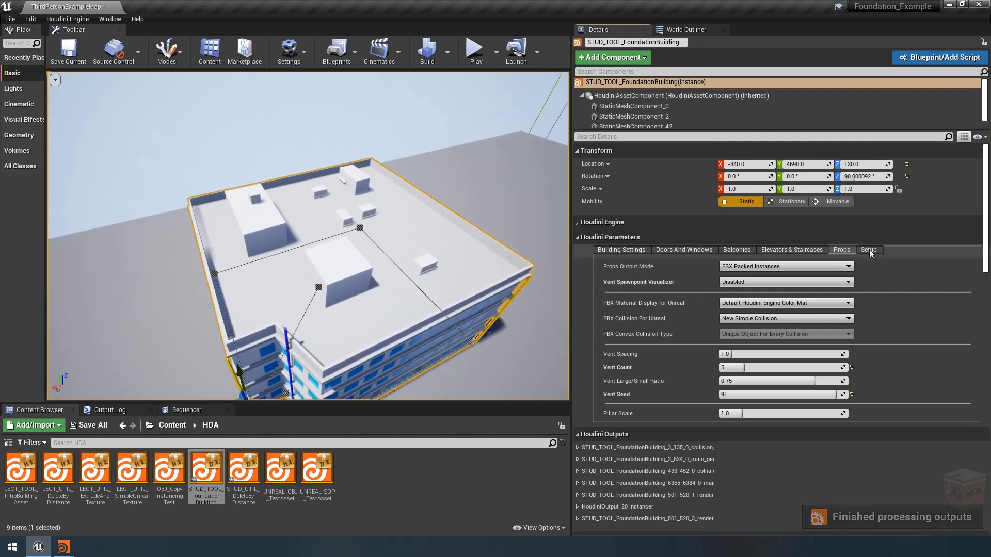
- Toggle Show Visualizer in the building's setup parameters, and set the Vent Spawnpoint Visualizer to Small Vents
{"action": "left_click", "coordinate": [869, 249]}
{"action": "left_click", "coordinate": [746, 269]}
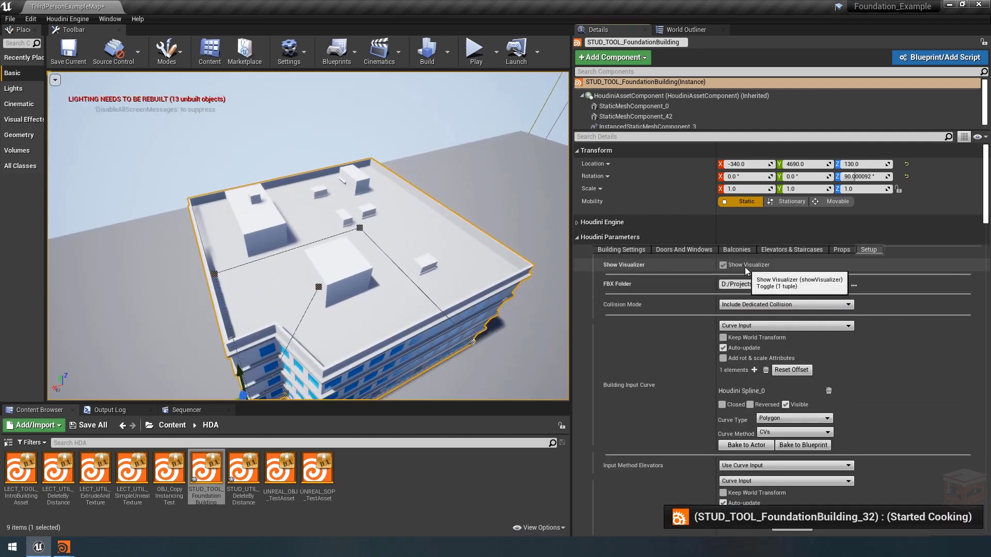
{"action": "left_click", "coordinate": [841, 250]}
{"action": "scroll", "coordinate": [423, 263], "scroll_direction": "down", "scroll_amount": 2}
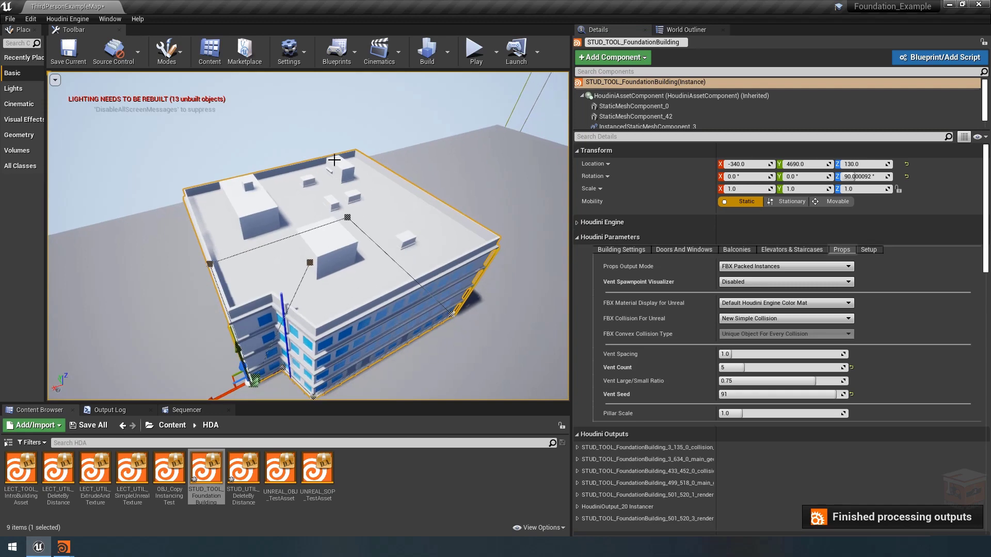
{"action": "left_click", "coordinate": [772, 283]}
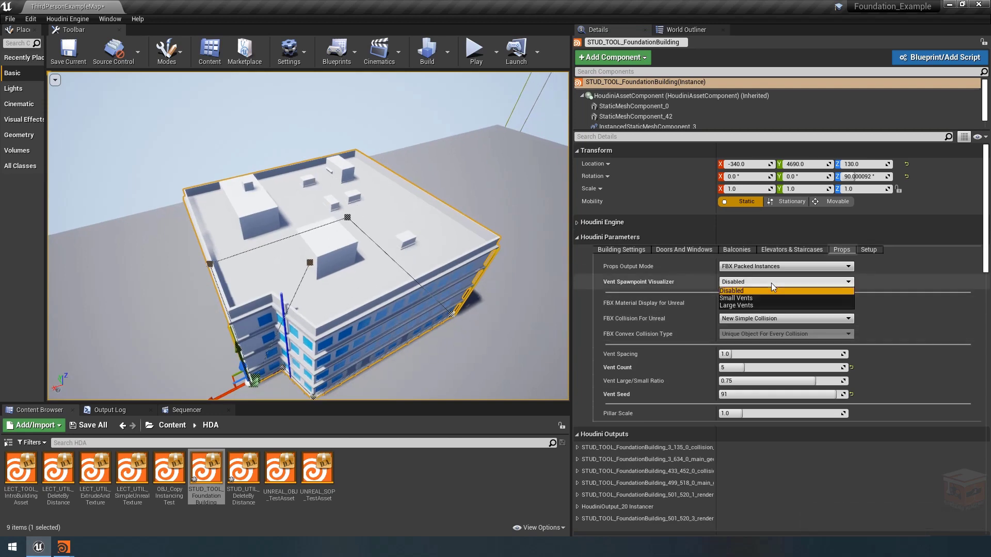
{"action": "left_click", "coordinate": [826, 297]}
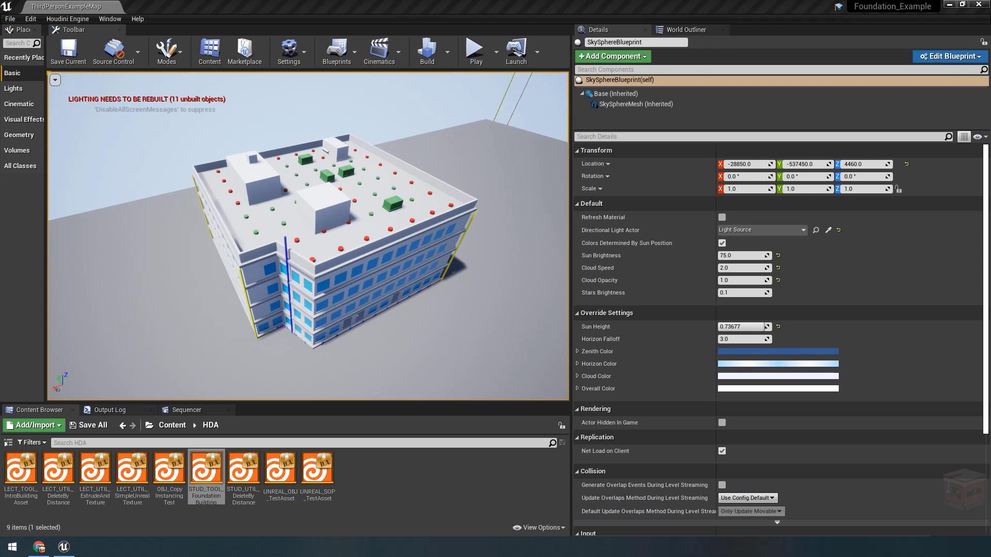
{"action": "mouse_move", "coordinate": [411, 367]}
{"action": "right_mouse_down"}
{"action": "mouse_move", "coordinate": [389, 389]}
{"action": "mouse_move", "coordinate": [414, 355]}
{"action": "right_mouse_up"}
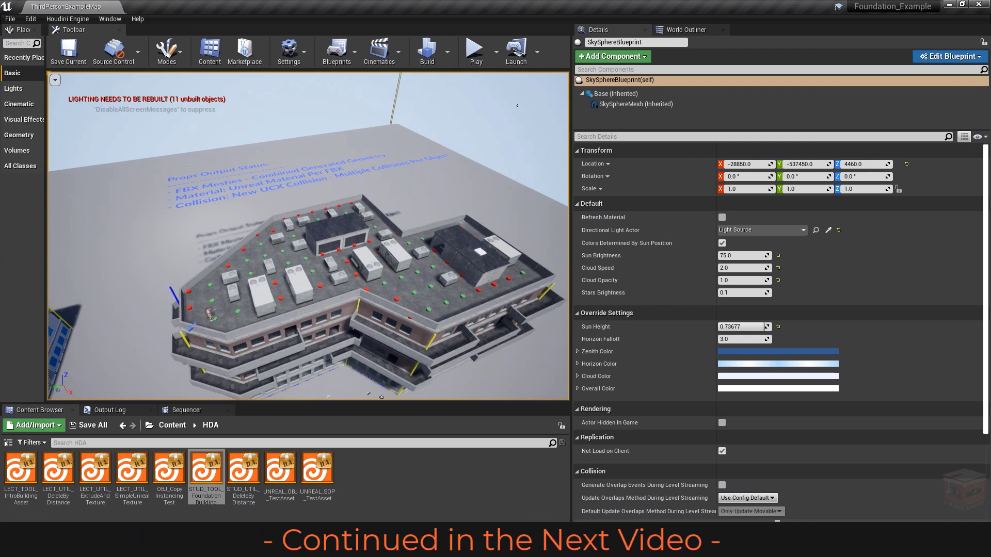
{"action": "right_click_drag", "start_coordinate": [308, 236], "coordinate": [309, 268]}
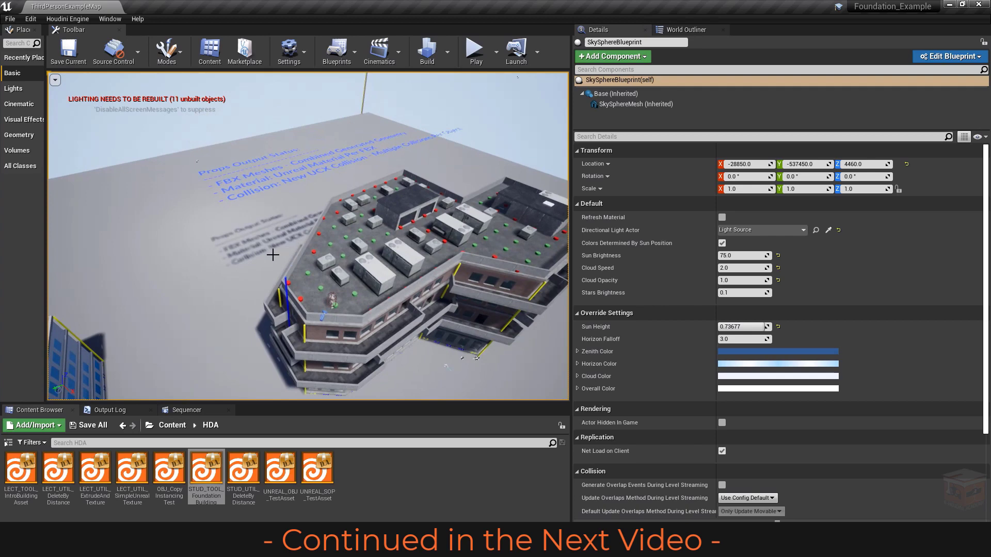
{"action": "mouse_move", "coordinate": [265, 256]}
{"action": "right_mouse_down"}
{"action": "mouse_move", "coordinate": [275, 248]}
{"action": "mouse_move", "coordinate": [258, 250]}
{"action": "right_mouse_up"}
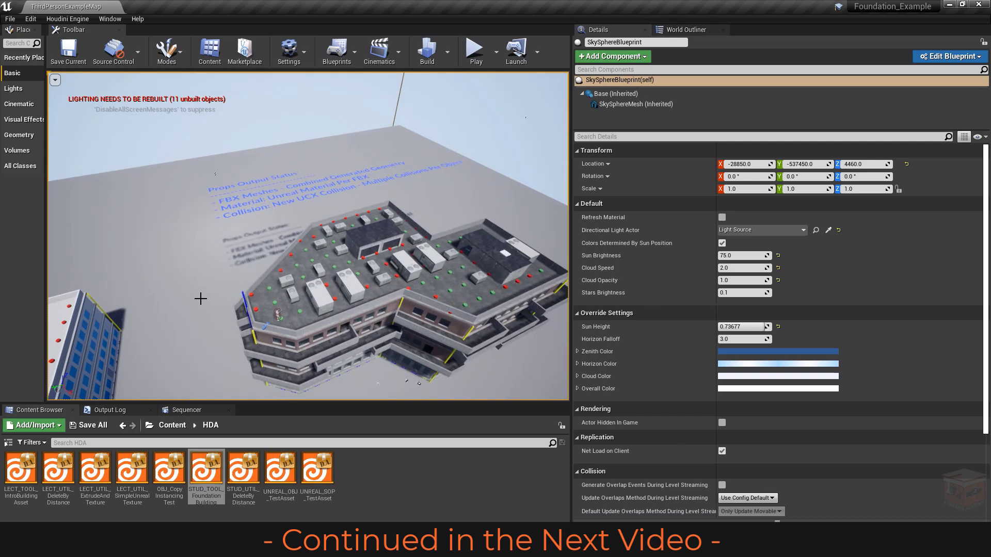